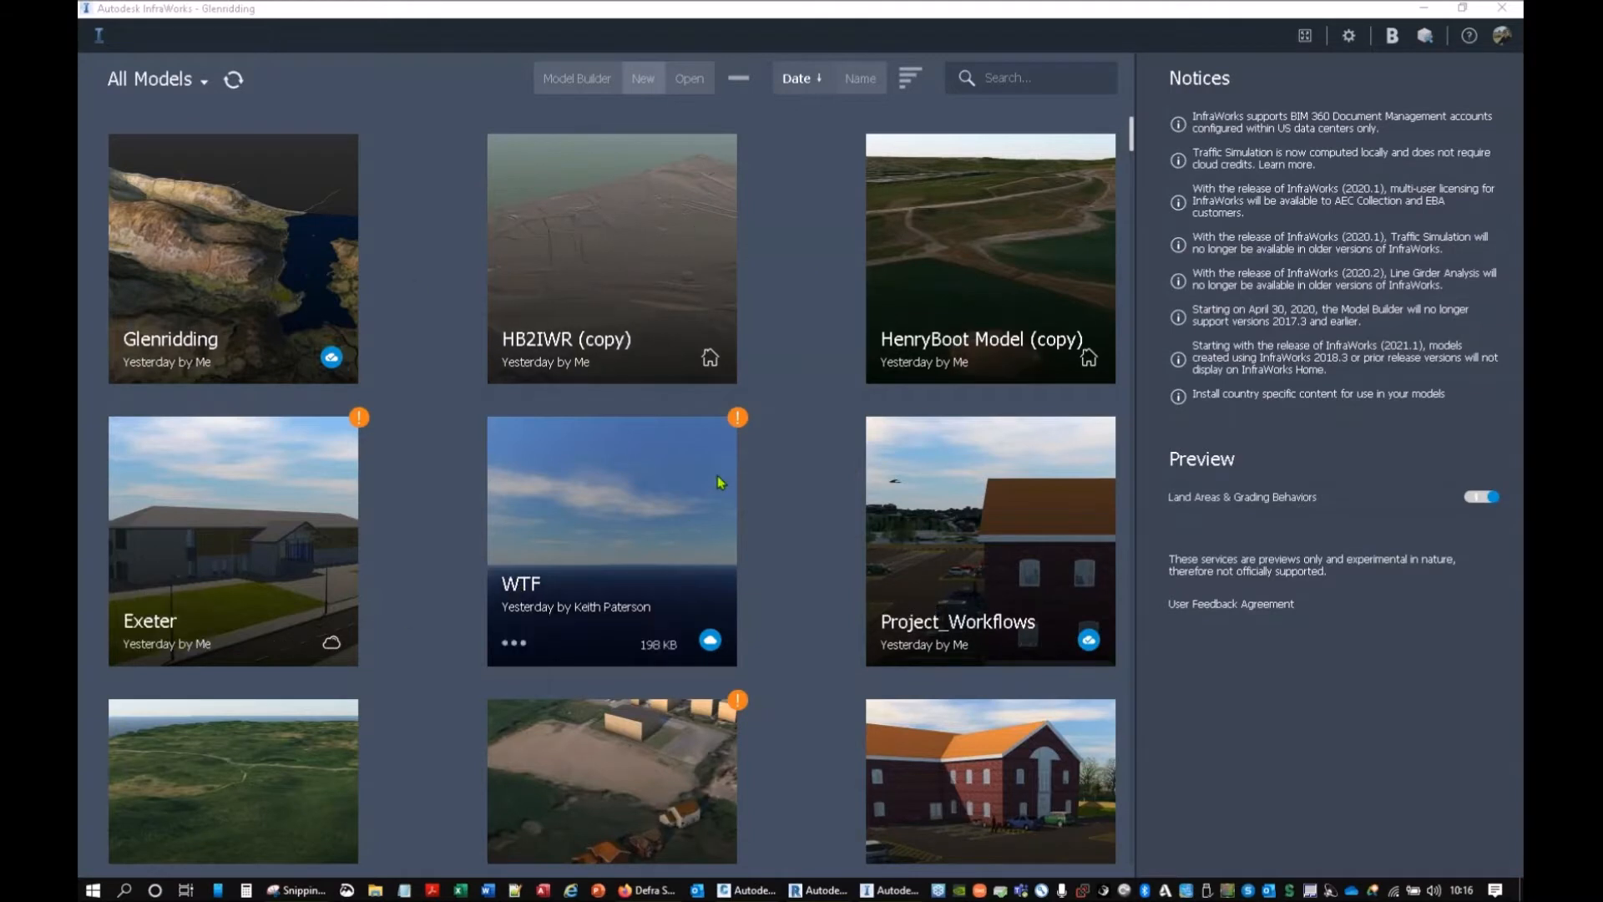
# Step: Browse the full list of existing models on the home screen, checking their names, dates and storage status
pyautogui.click(583, 621)
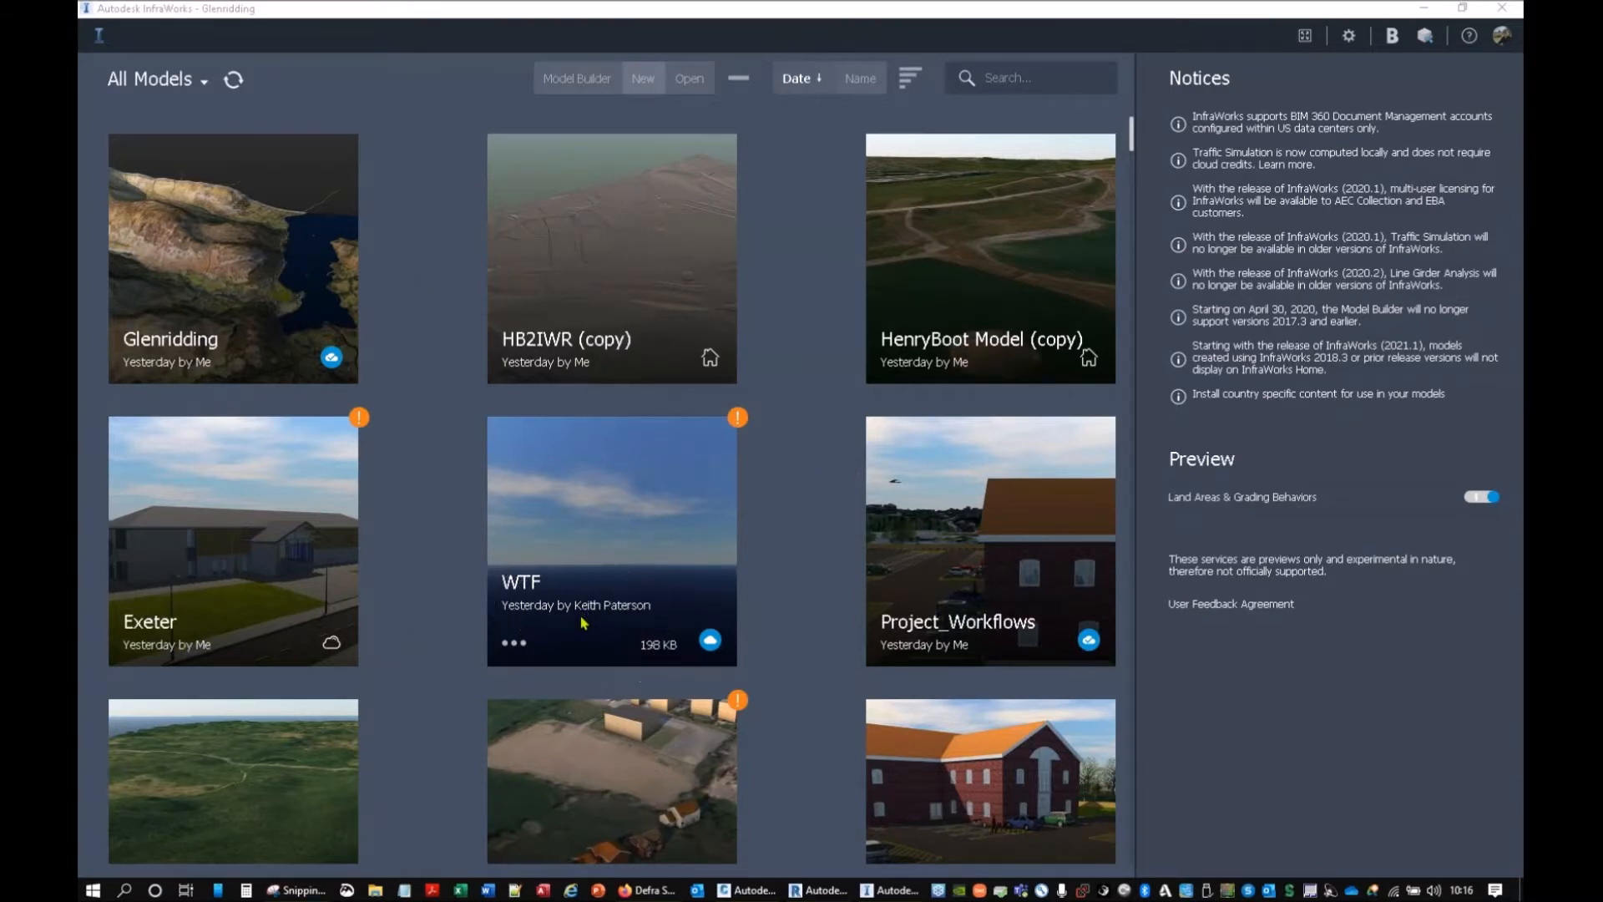
pyautogui.click(582, 621)
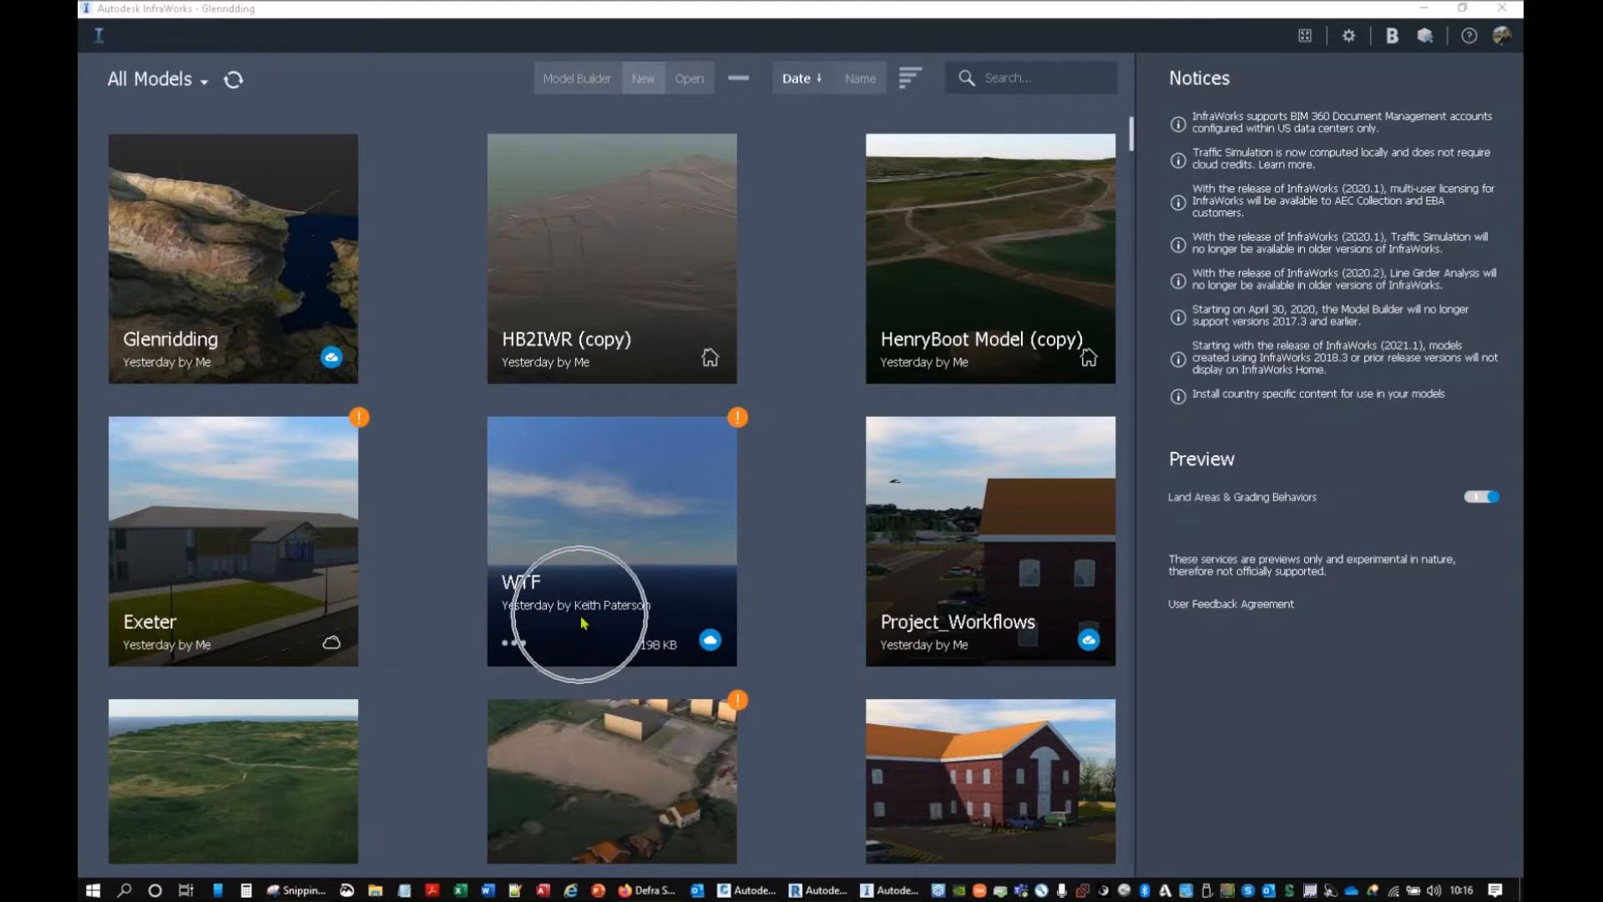
pyautogui.click(583, 621)
pyautogui.scroll(-15, 787, 539)
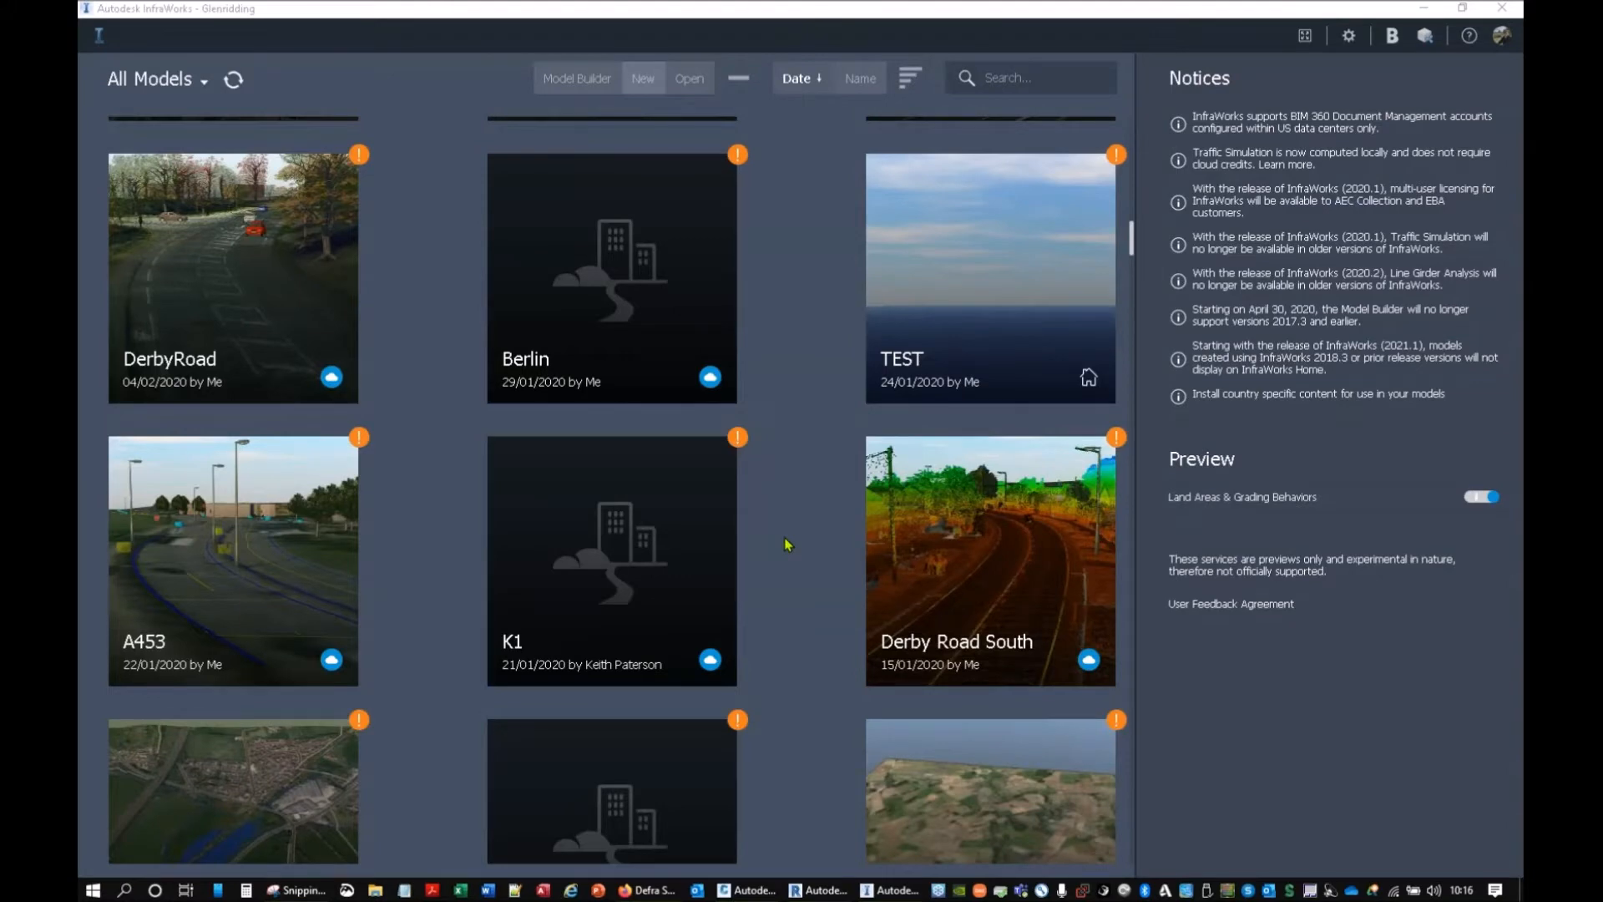
pyautogui.scroll(-15, 788, 544)
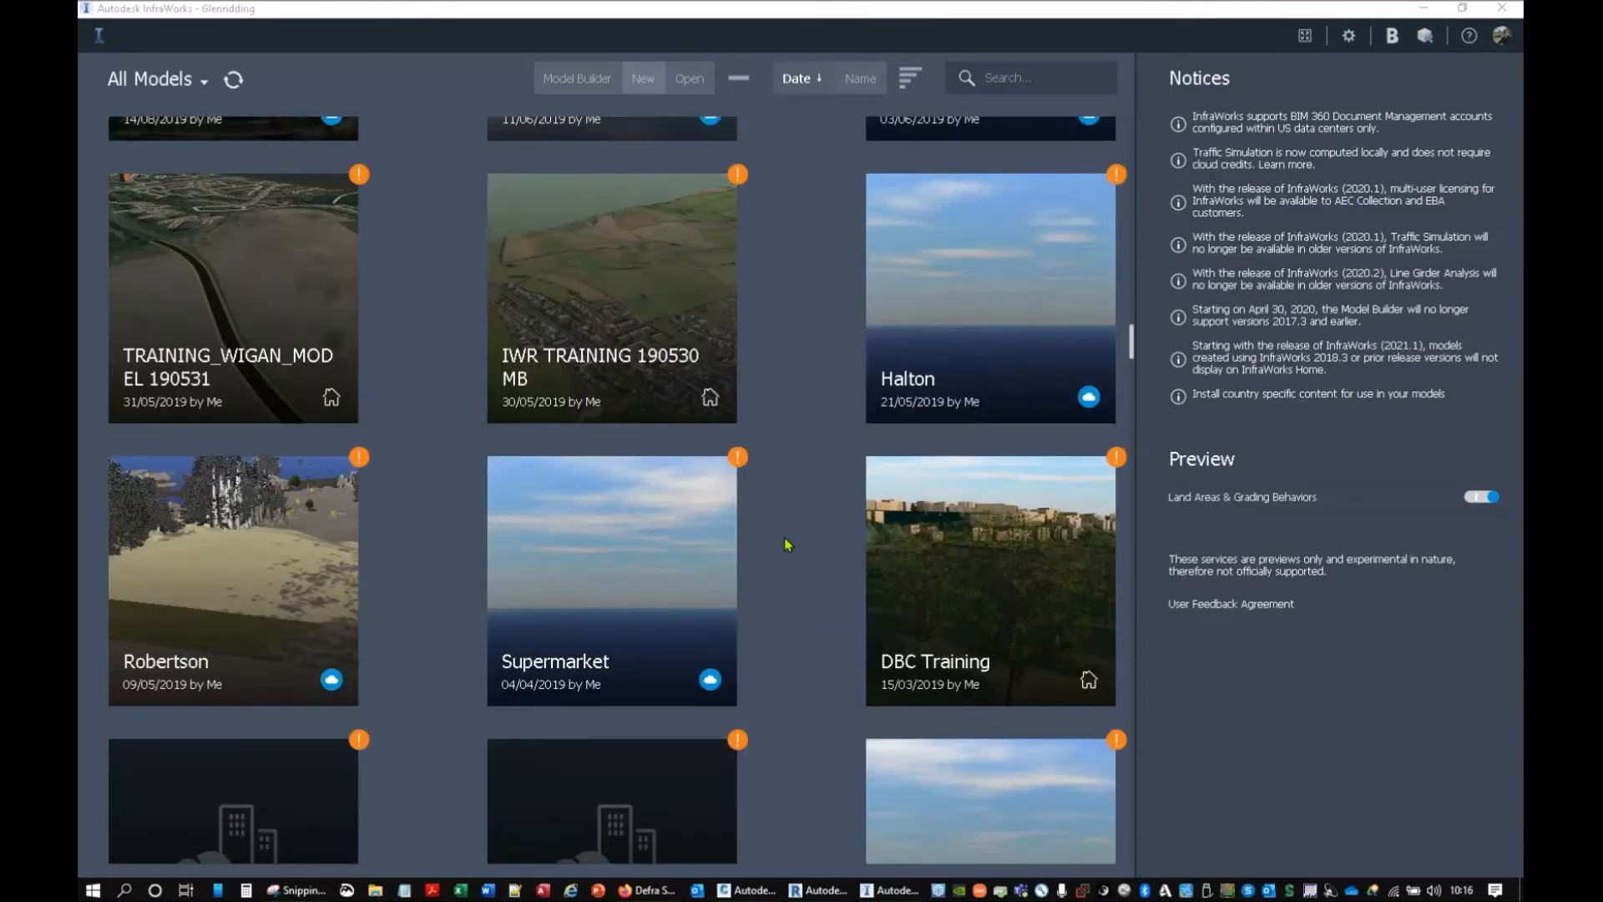
pyautogui.scroll(-15, 787, 544)
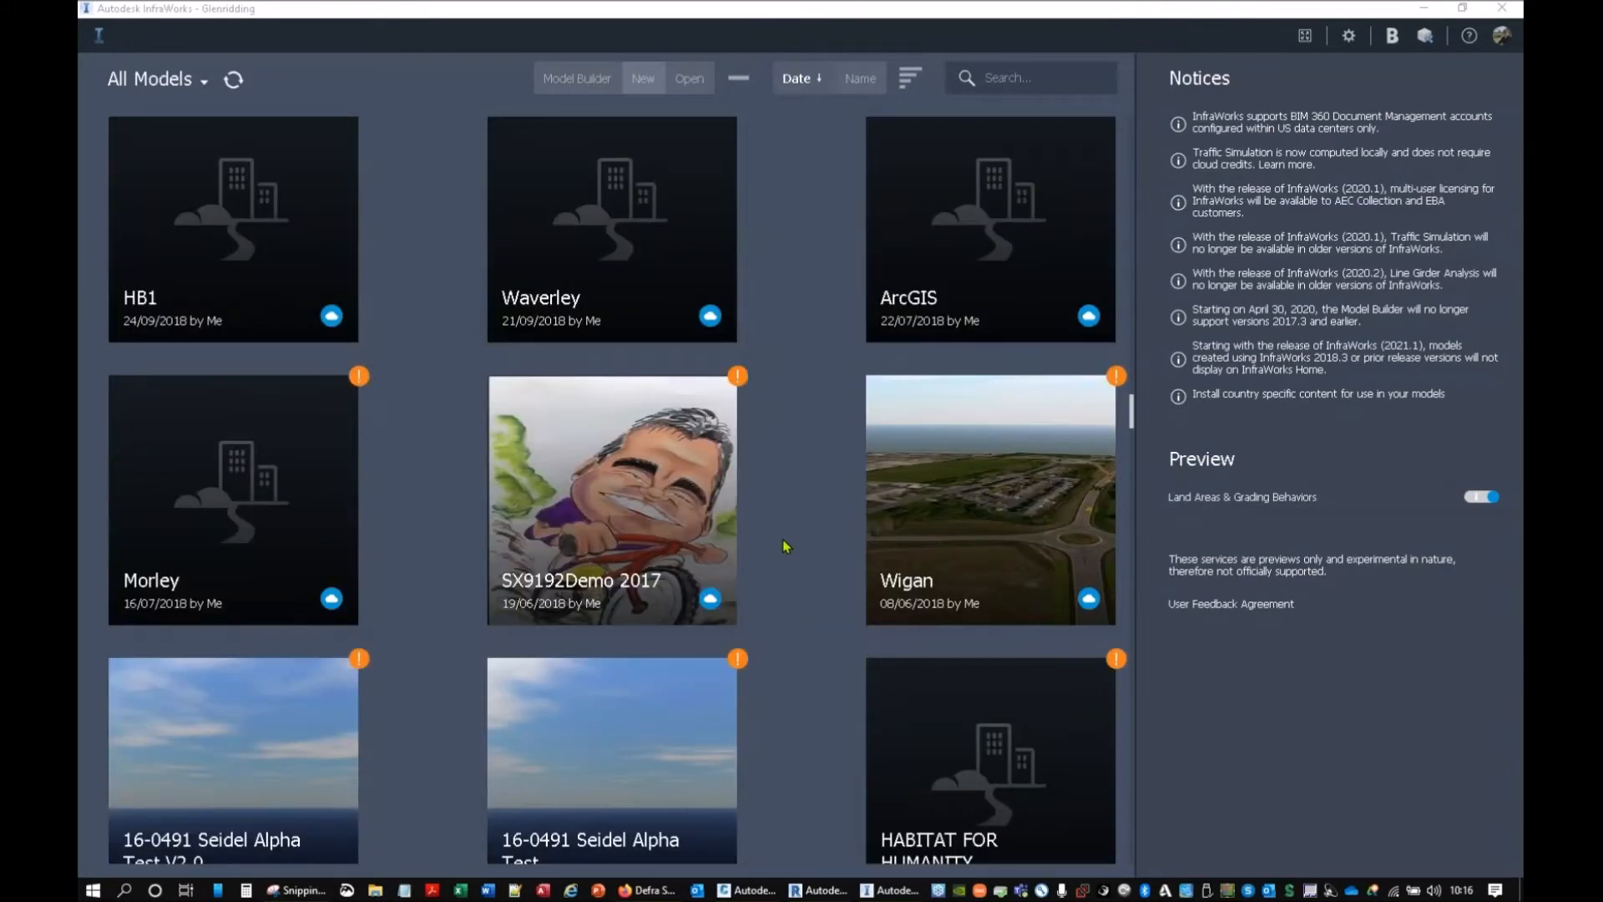
pyautogui.scroll(-20, 785, 547)
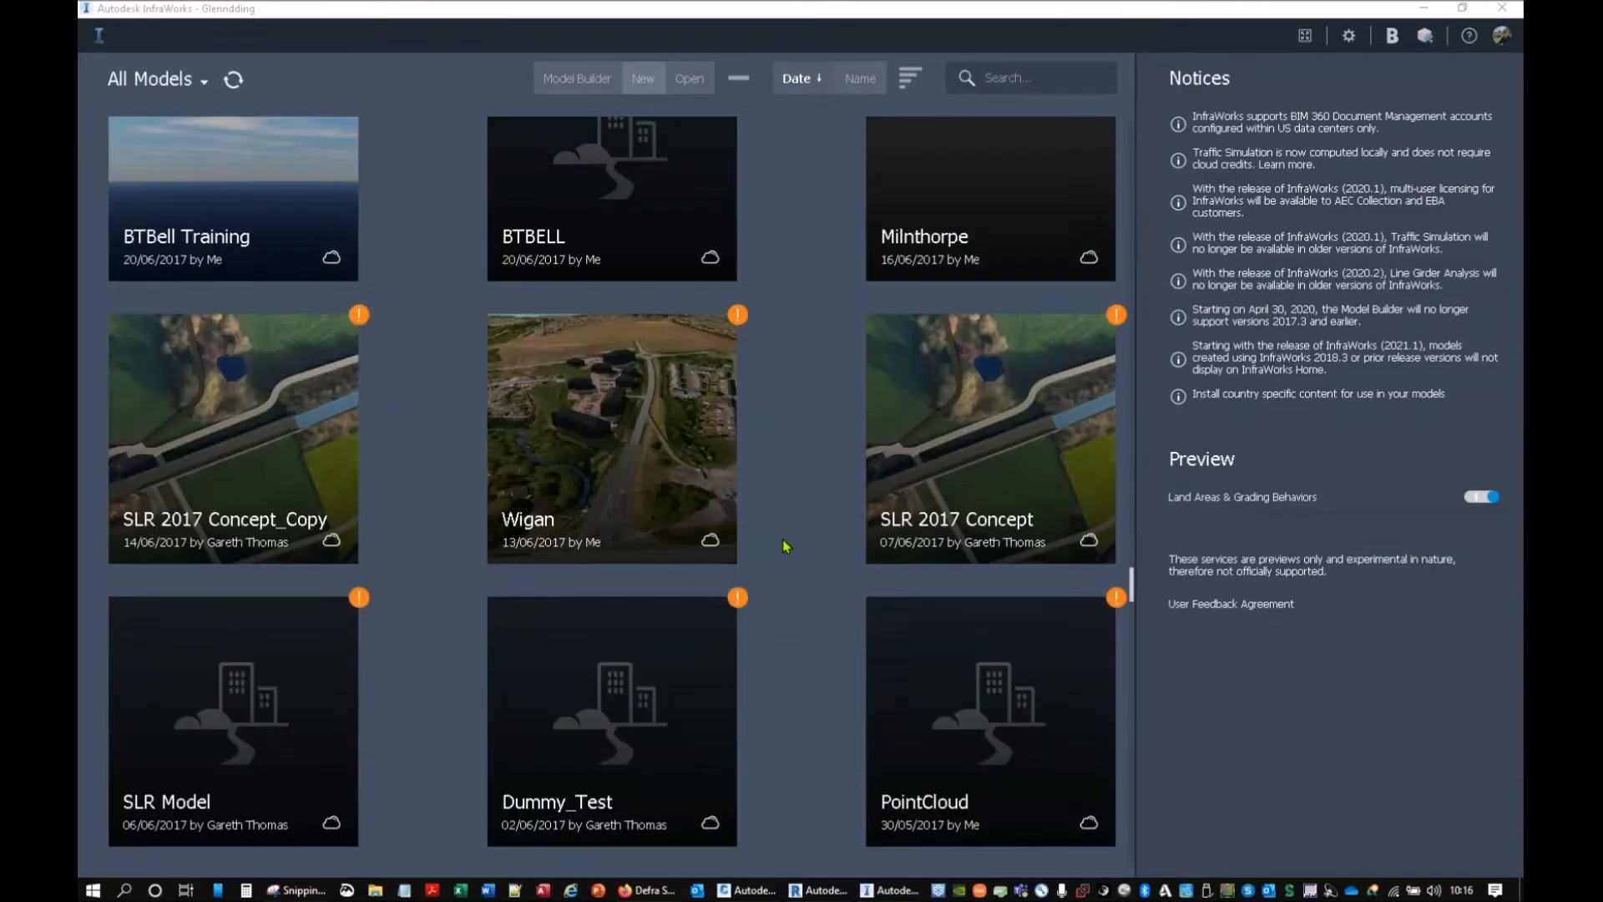
pyautogui.moveTo(995, 469)
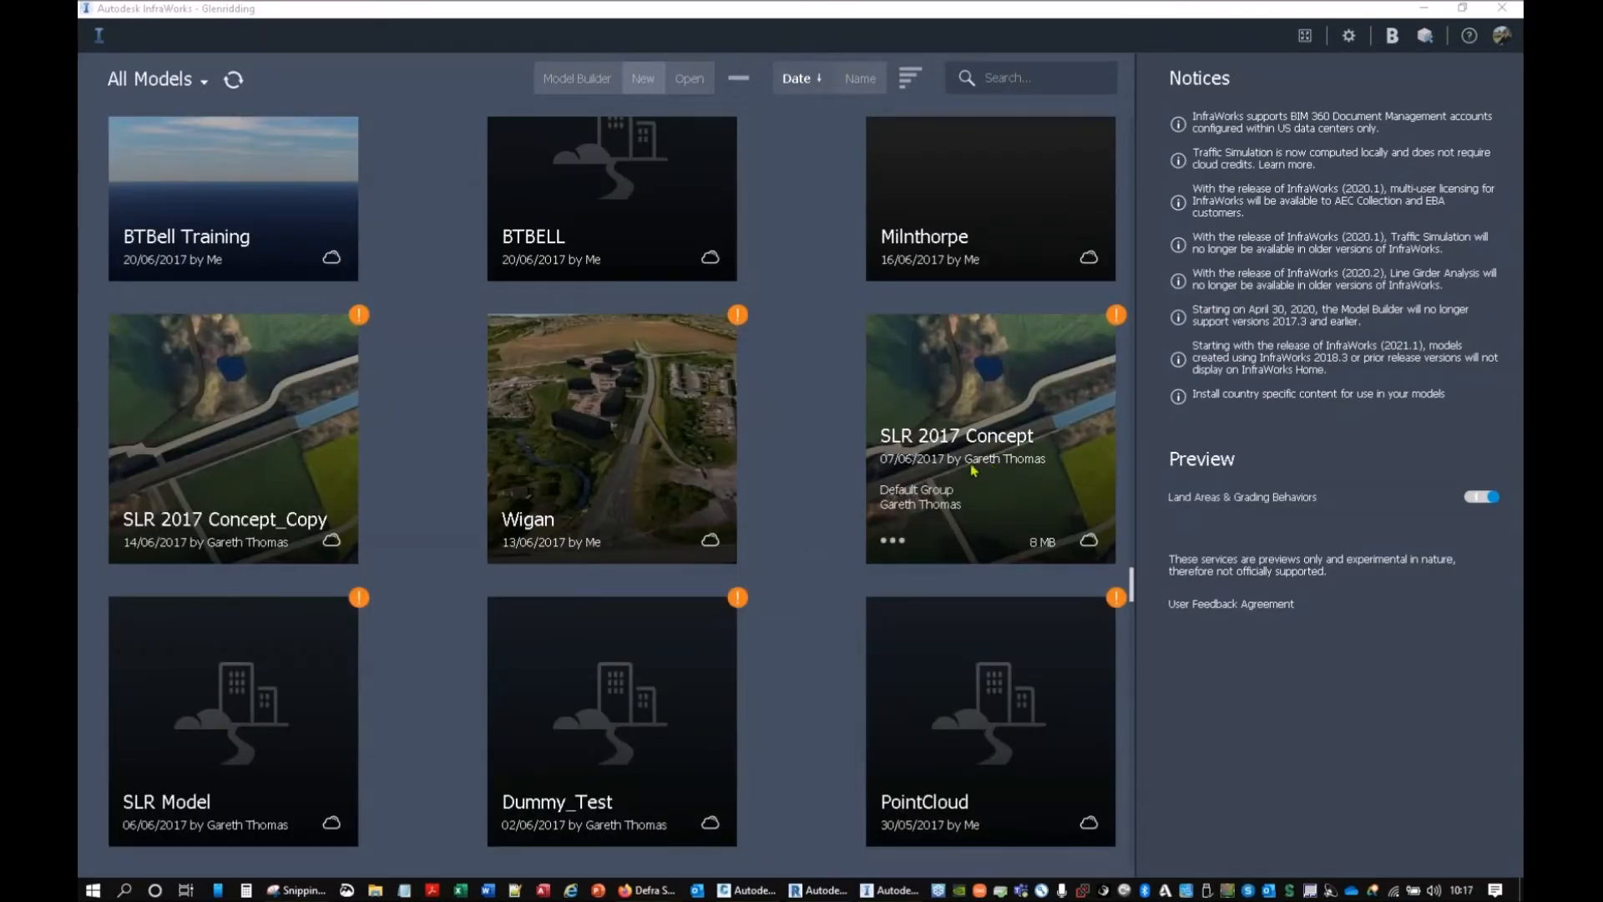
pyautogui.scroll(-5, 810, 496)
pyautogui.scroll(20, 810, 496)
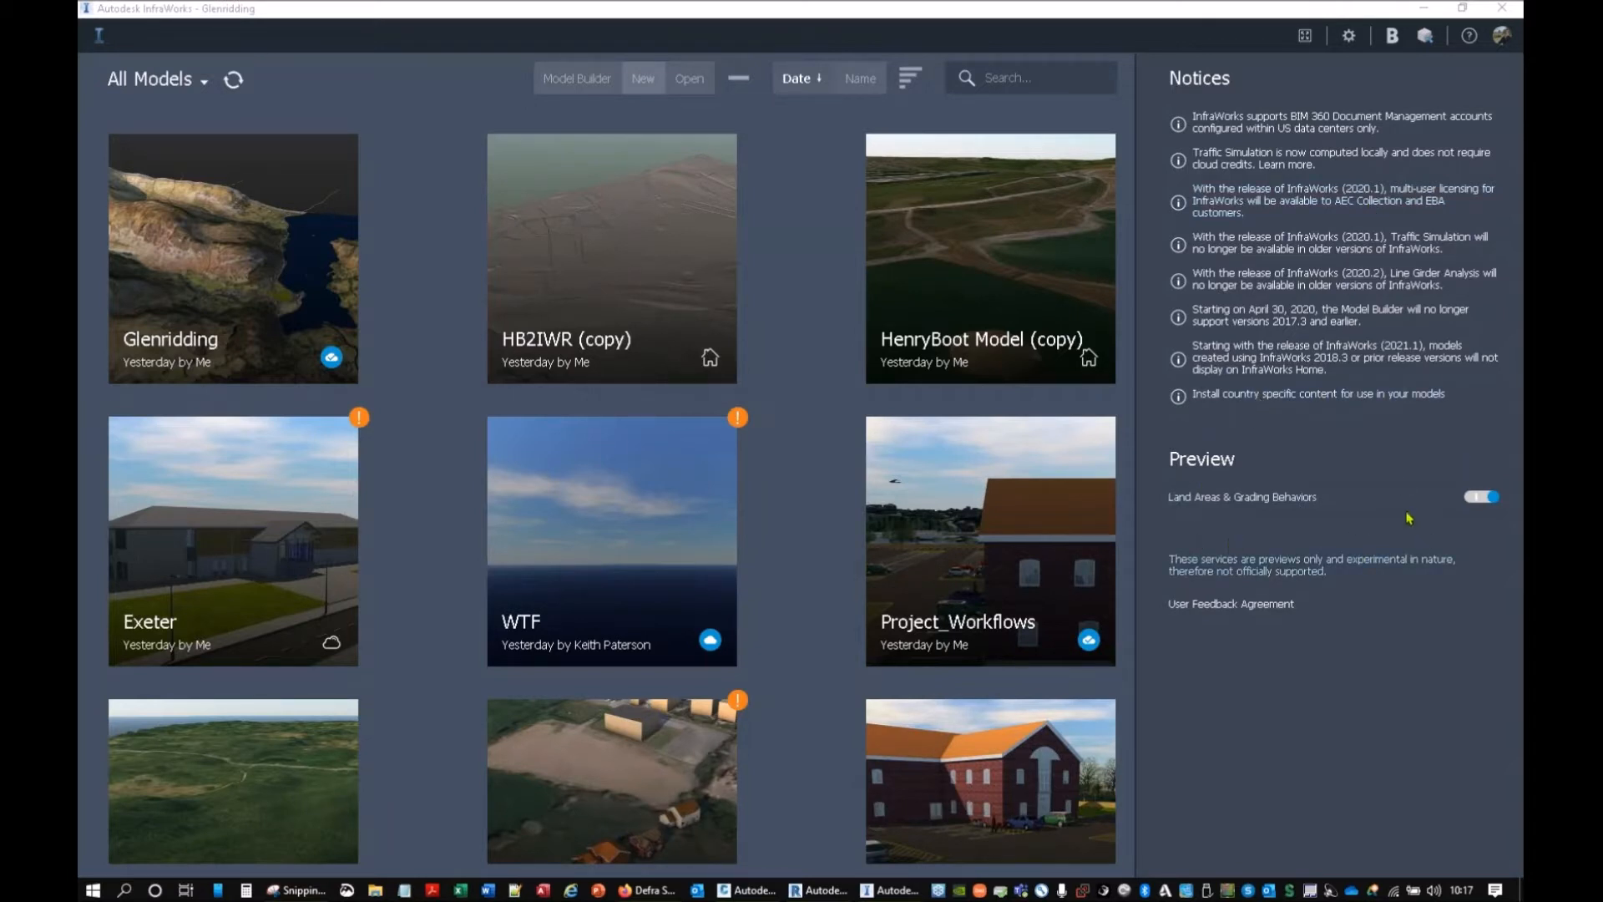
# Step: Switch the Land Areas & Grading Behaviors preview off and on again, agreeing to its terms of use
pyautogui.click(1483, 497)
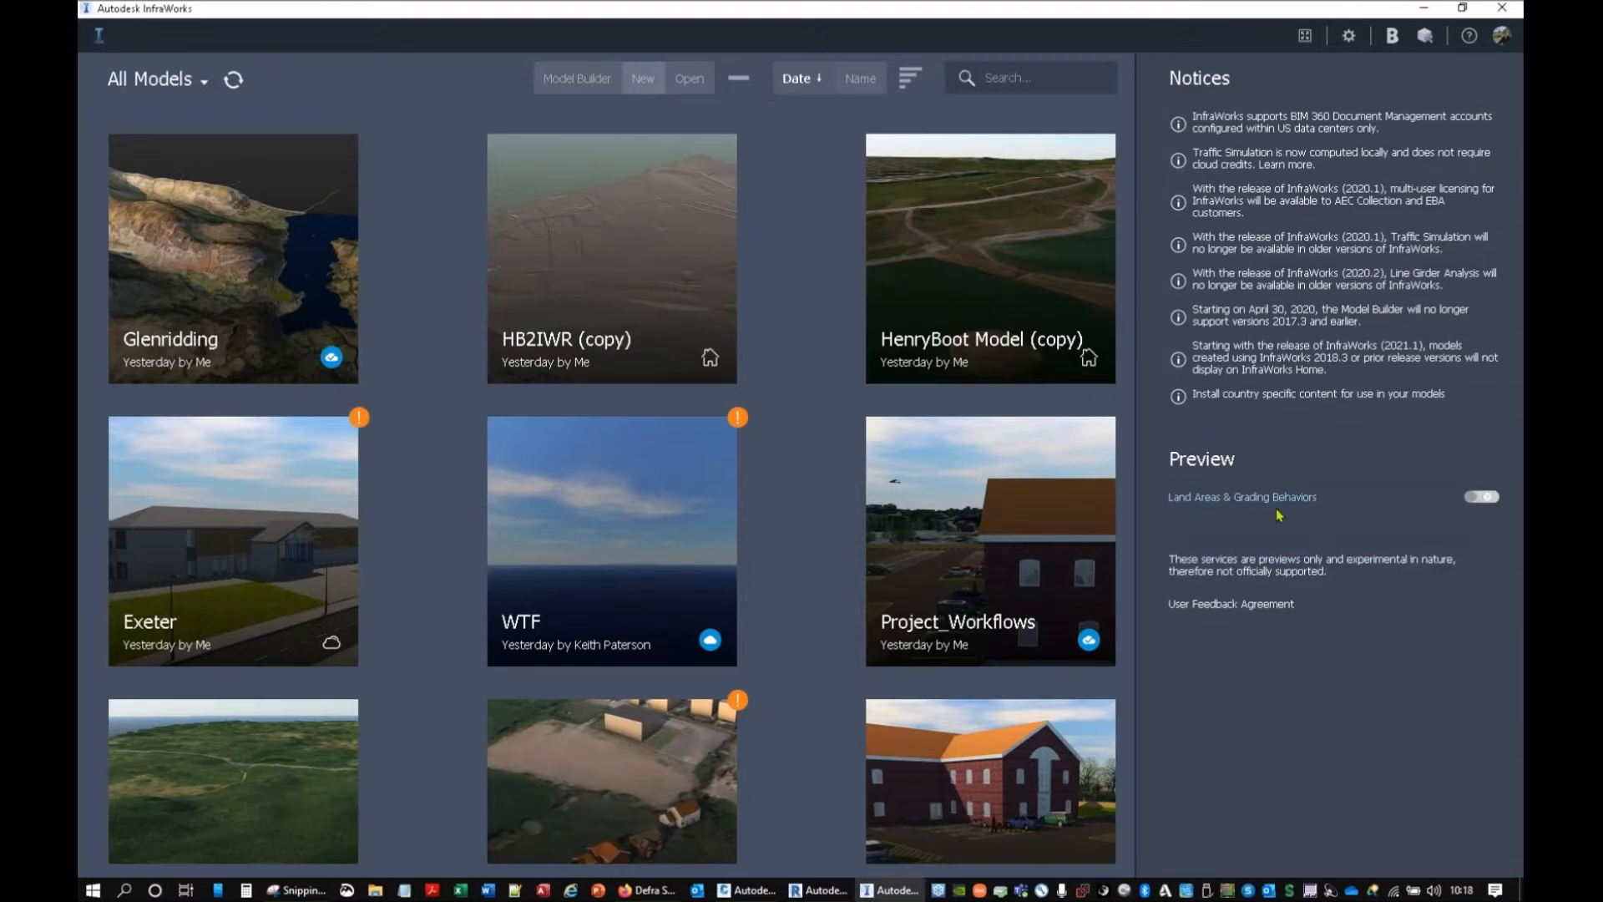
pyautogui.click(1483, 499)
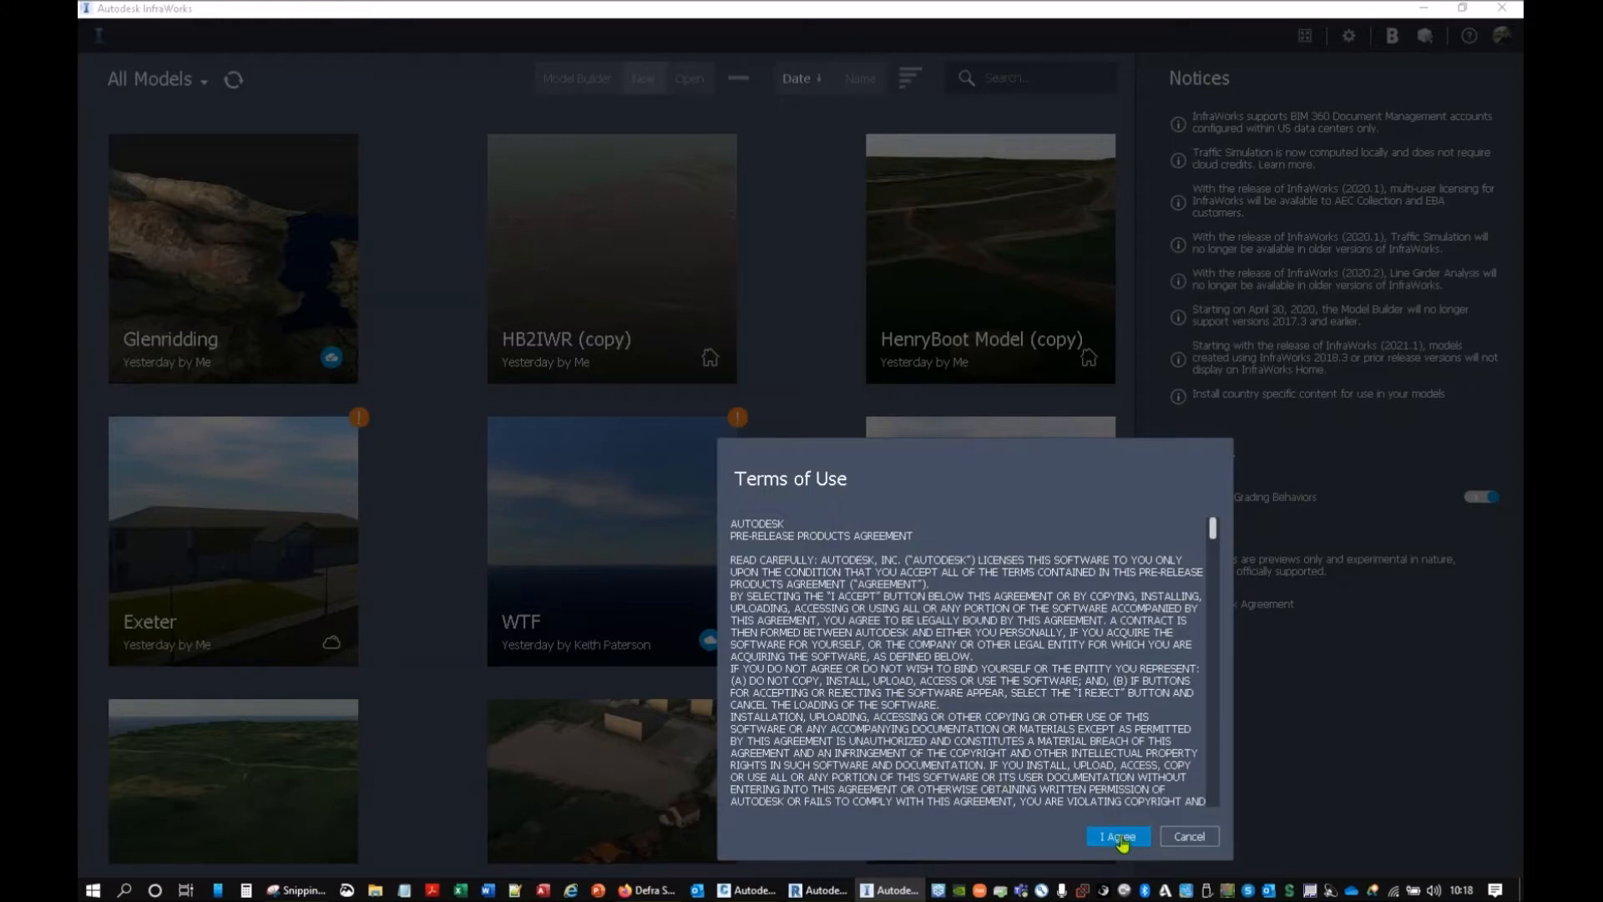
pyautogui.click(1118, 837)
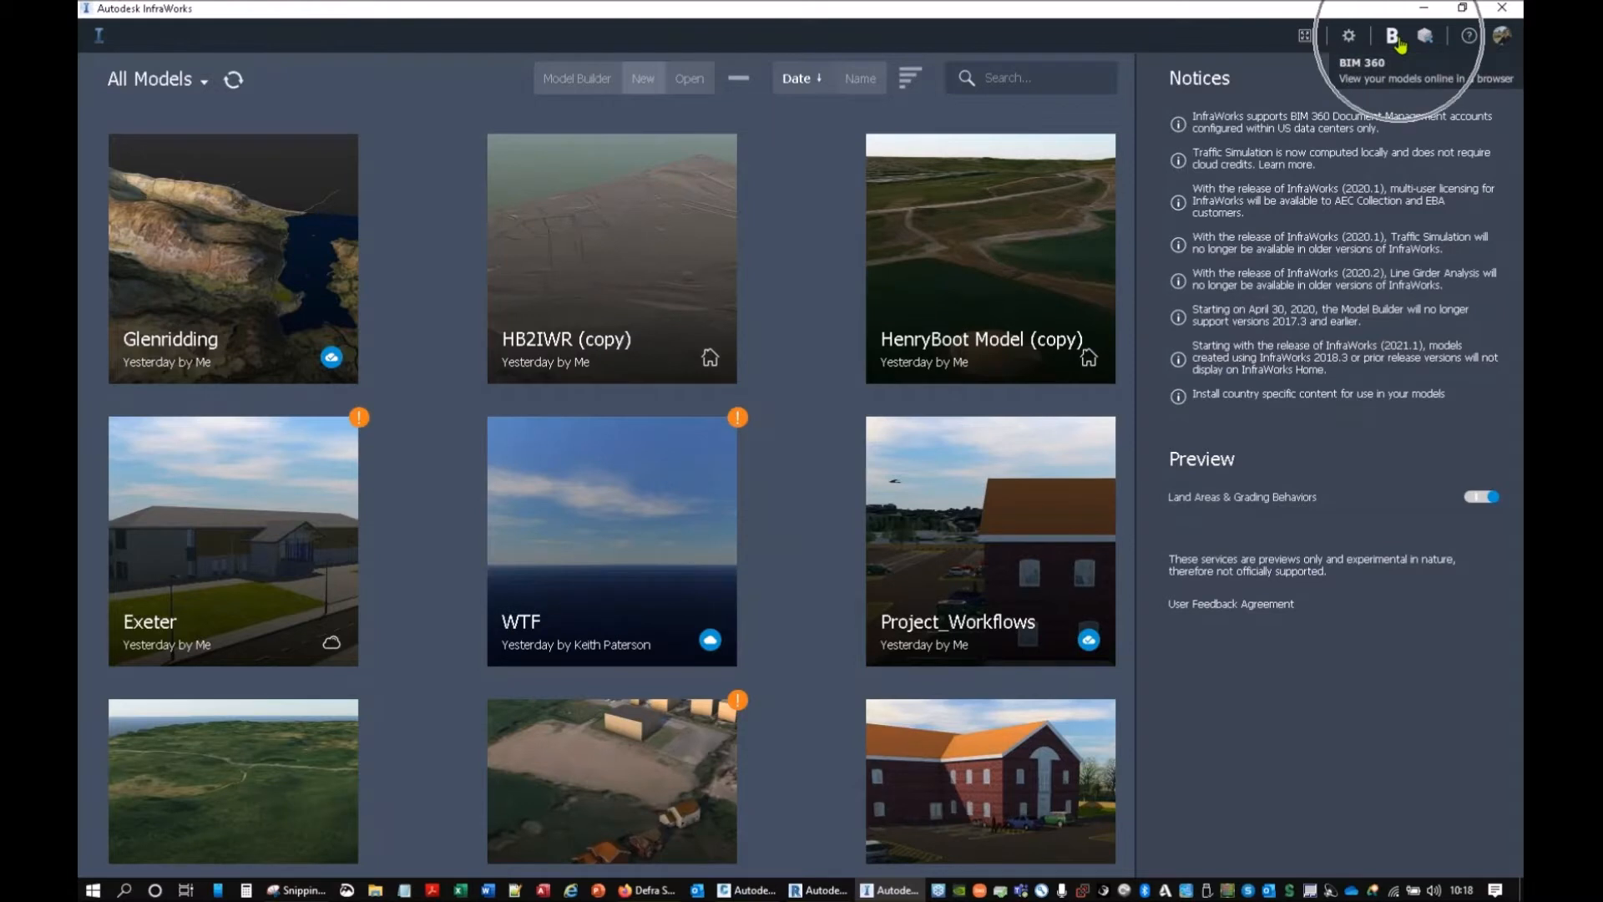
# Step: Review the entries in the message log and close it
pyautogui.click(1469, 37)
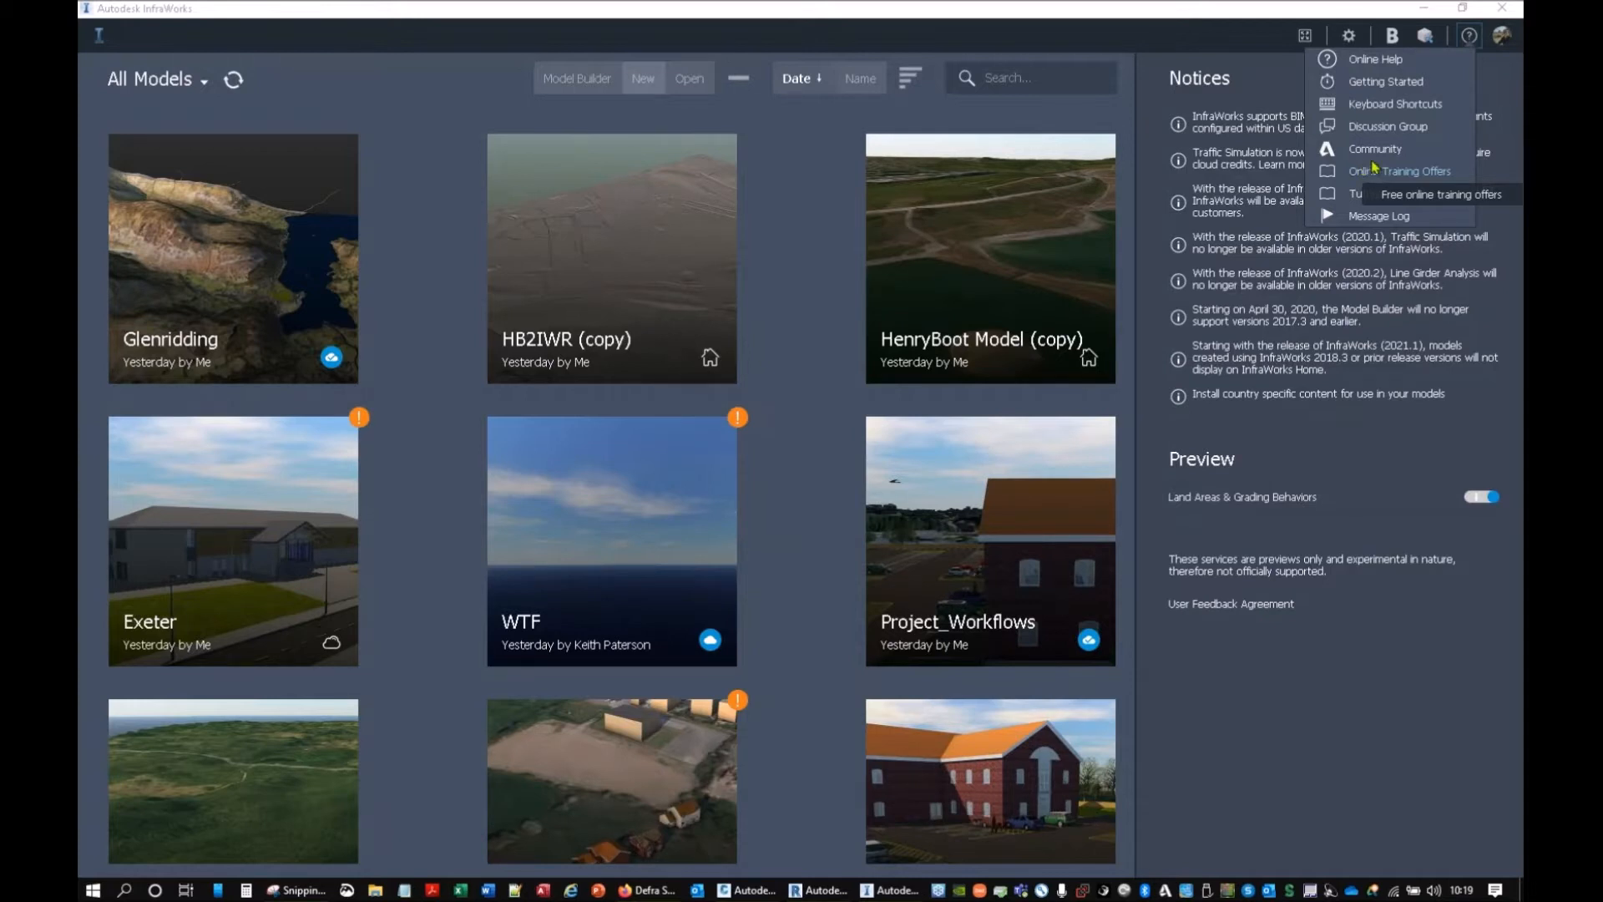
pyautogui.click(1391, 220)
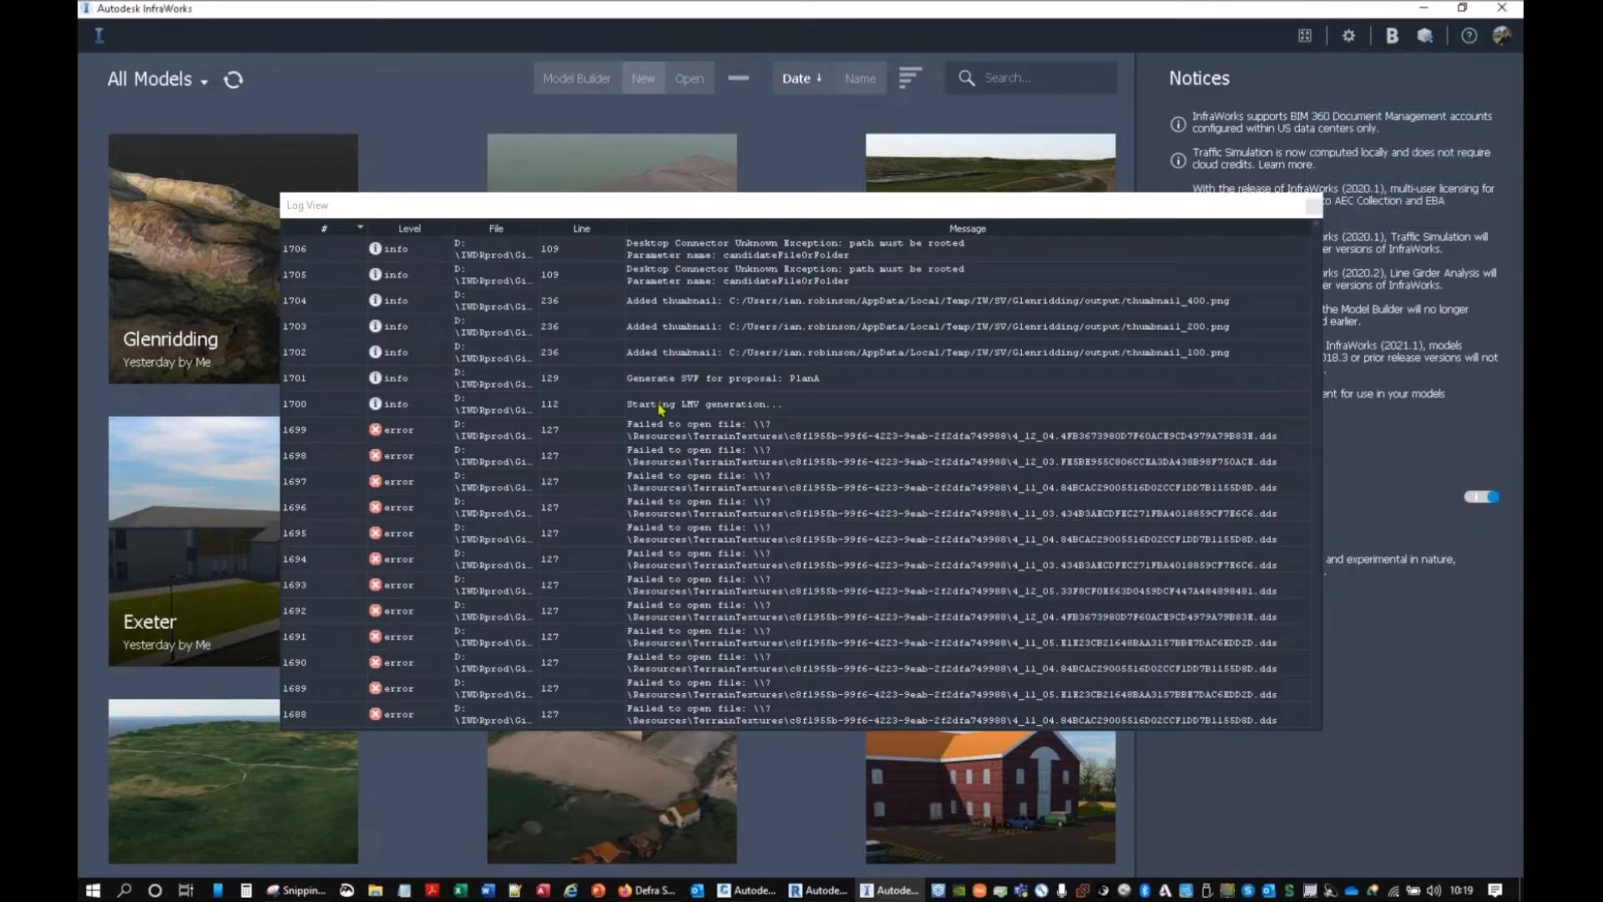
pyautogui.scroll(-10, 656, 467)
pyautogui.scroll(-20, 668, 492)
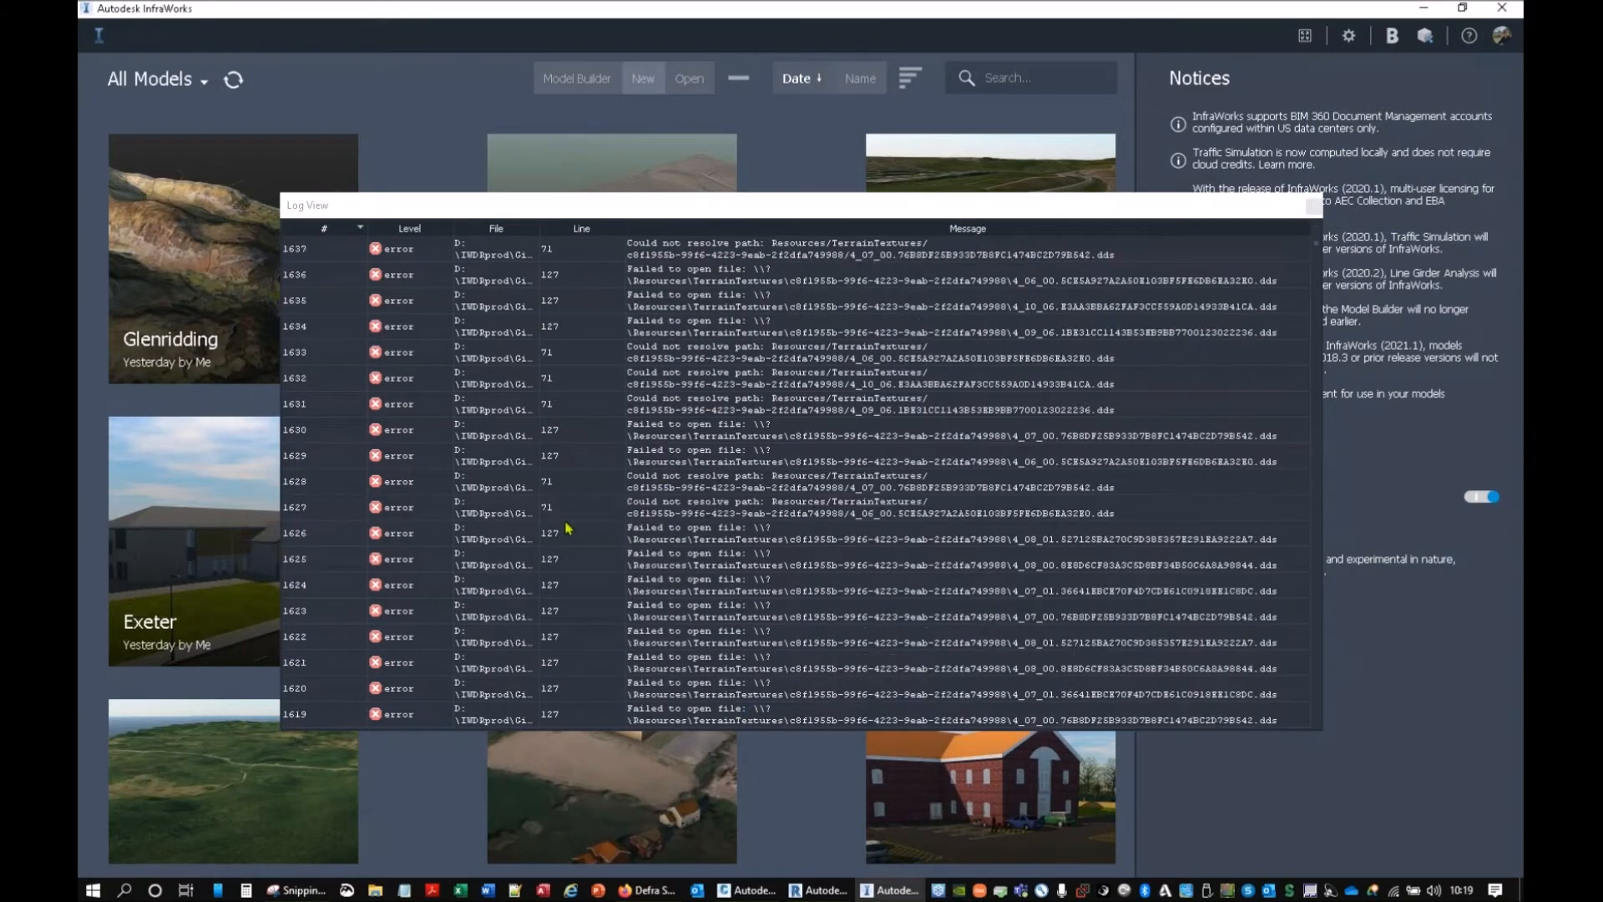
pyautogui.scroll(-20, 681, 513)
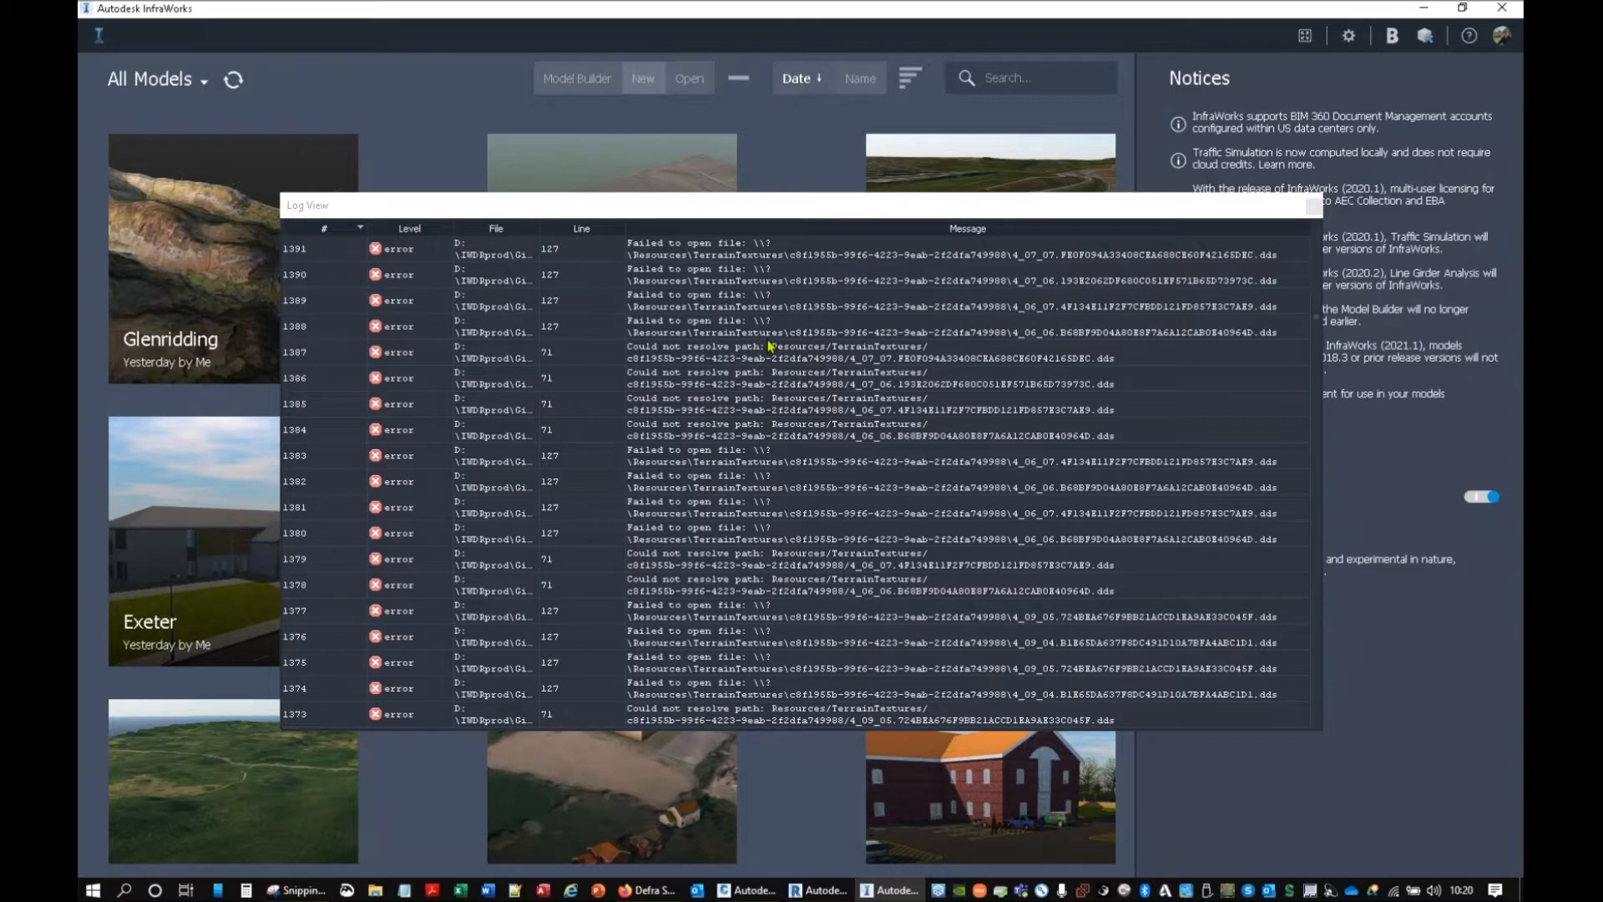
pyautogui.click(1319, 320)
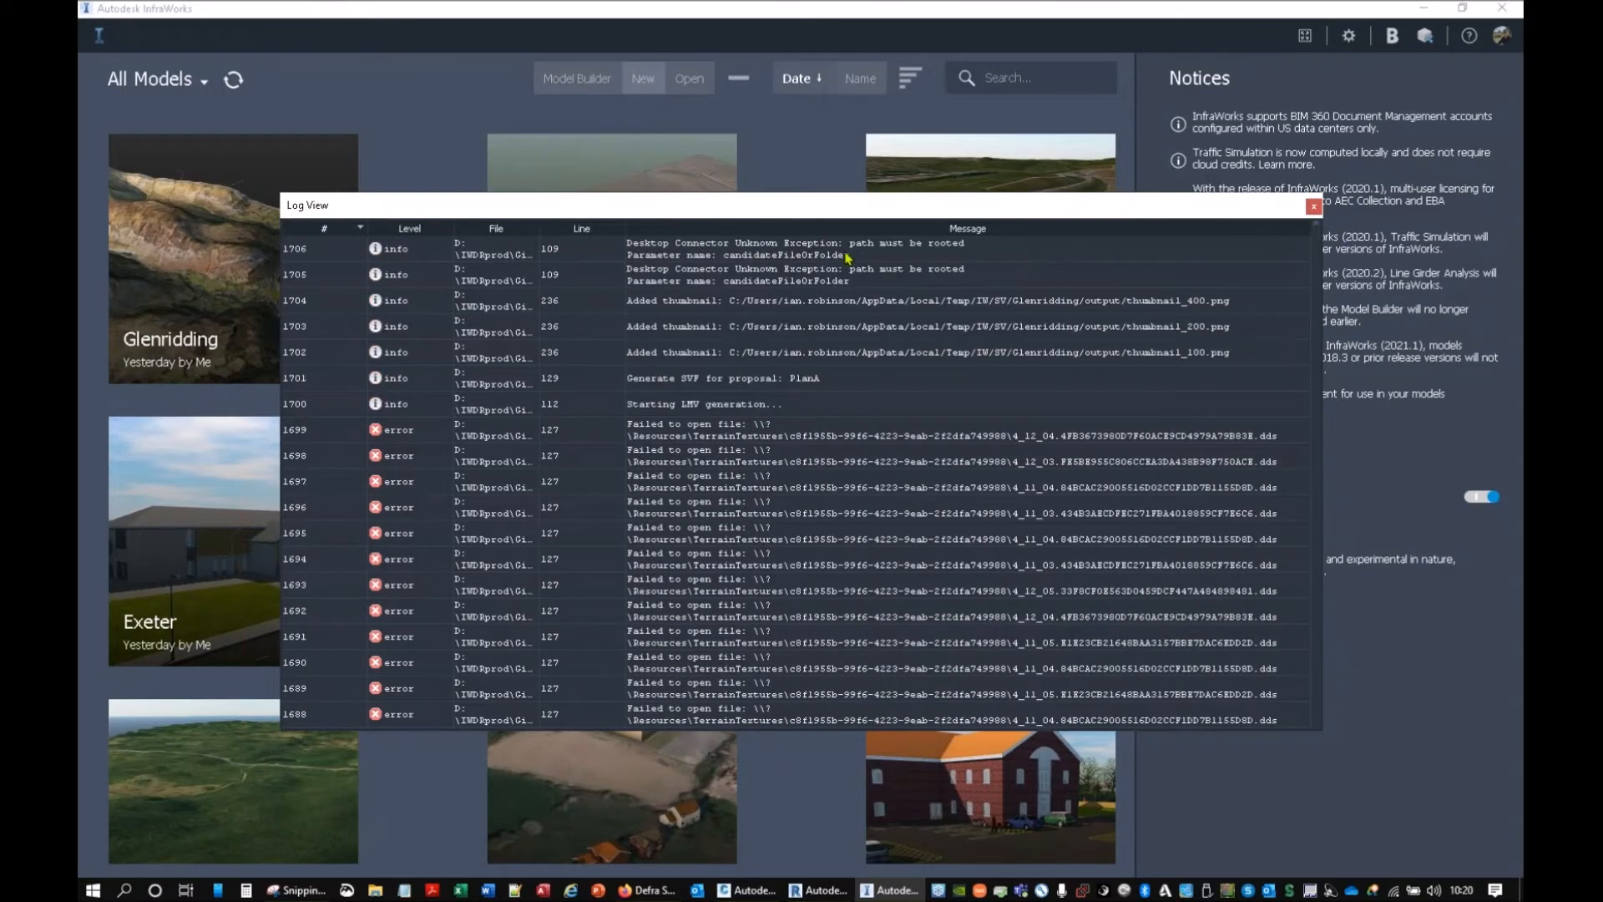
pyautogui.click(1315, 207)
# Step: Review the General, Navigation and Model Generation settings in the application options, including the cache location for cloud models
pyautogui.click(1348, 36)
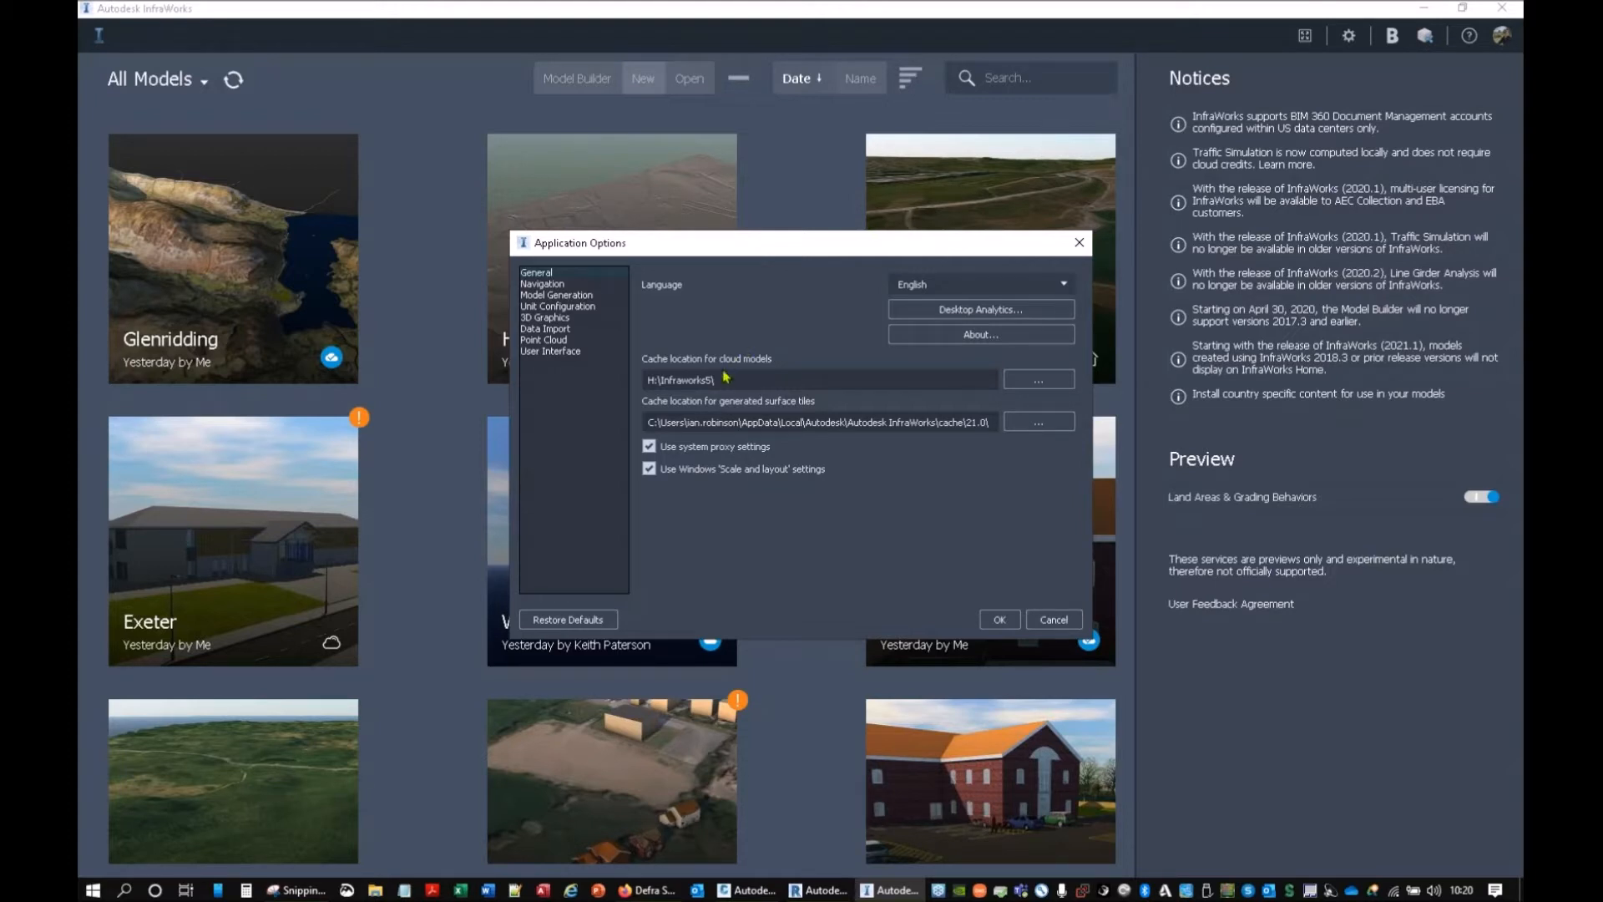
pyautogui.click(684, 384)
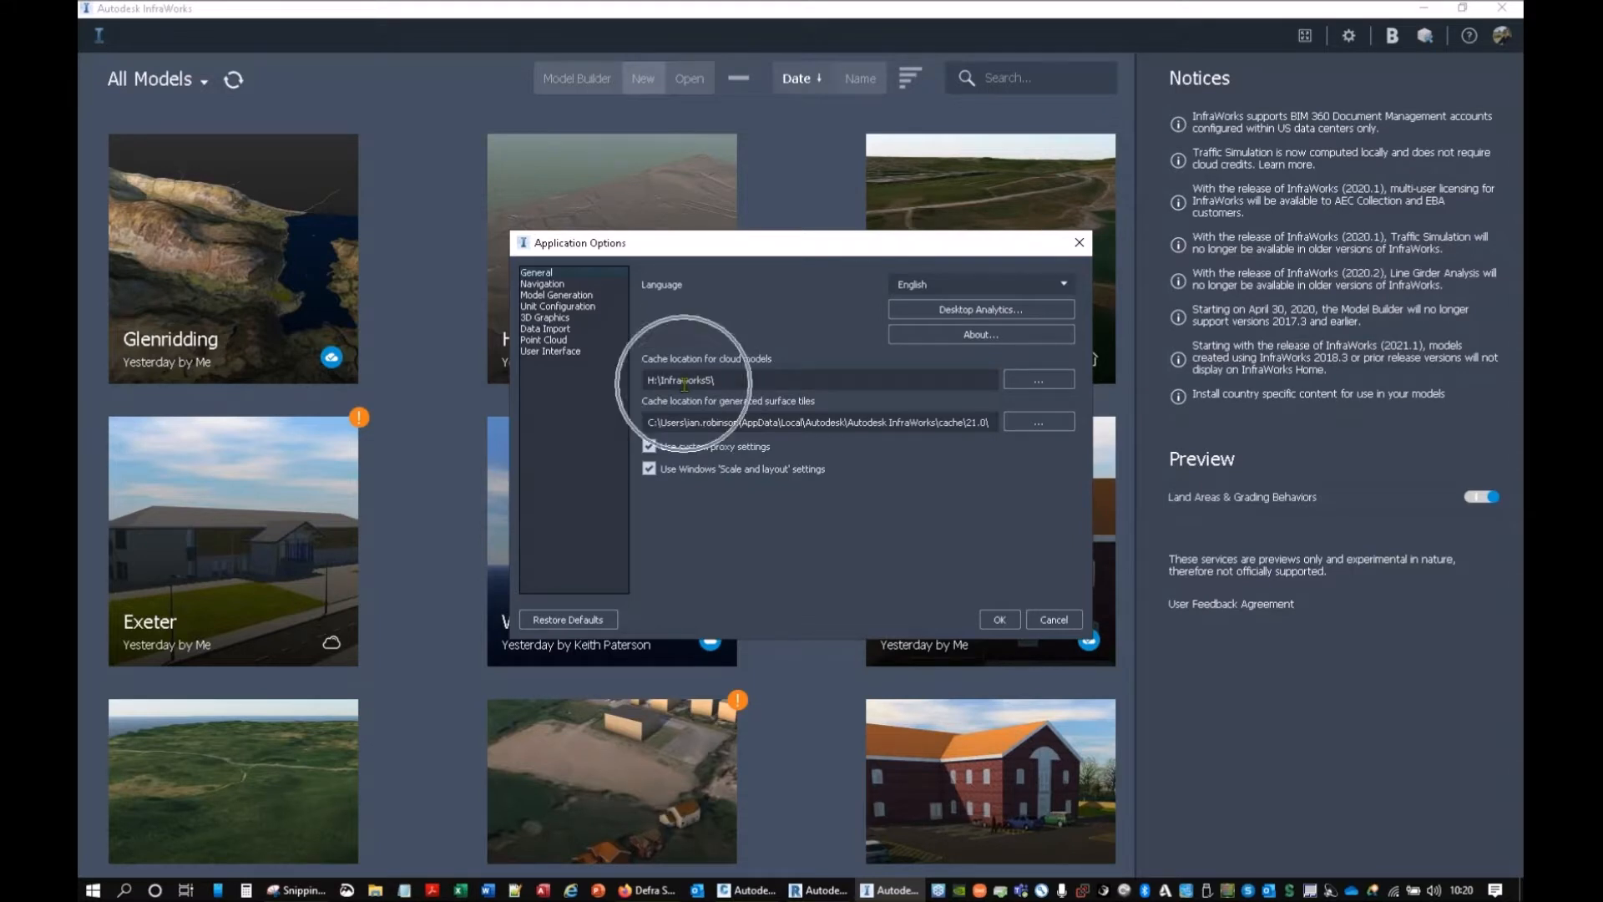
pyautogui.click(684, 384)
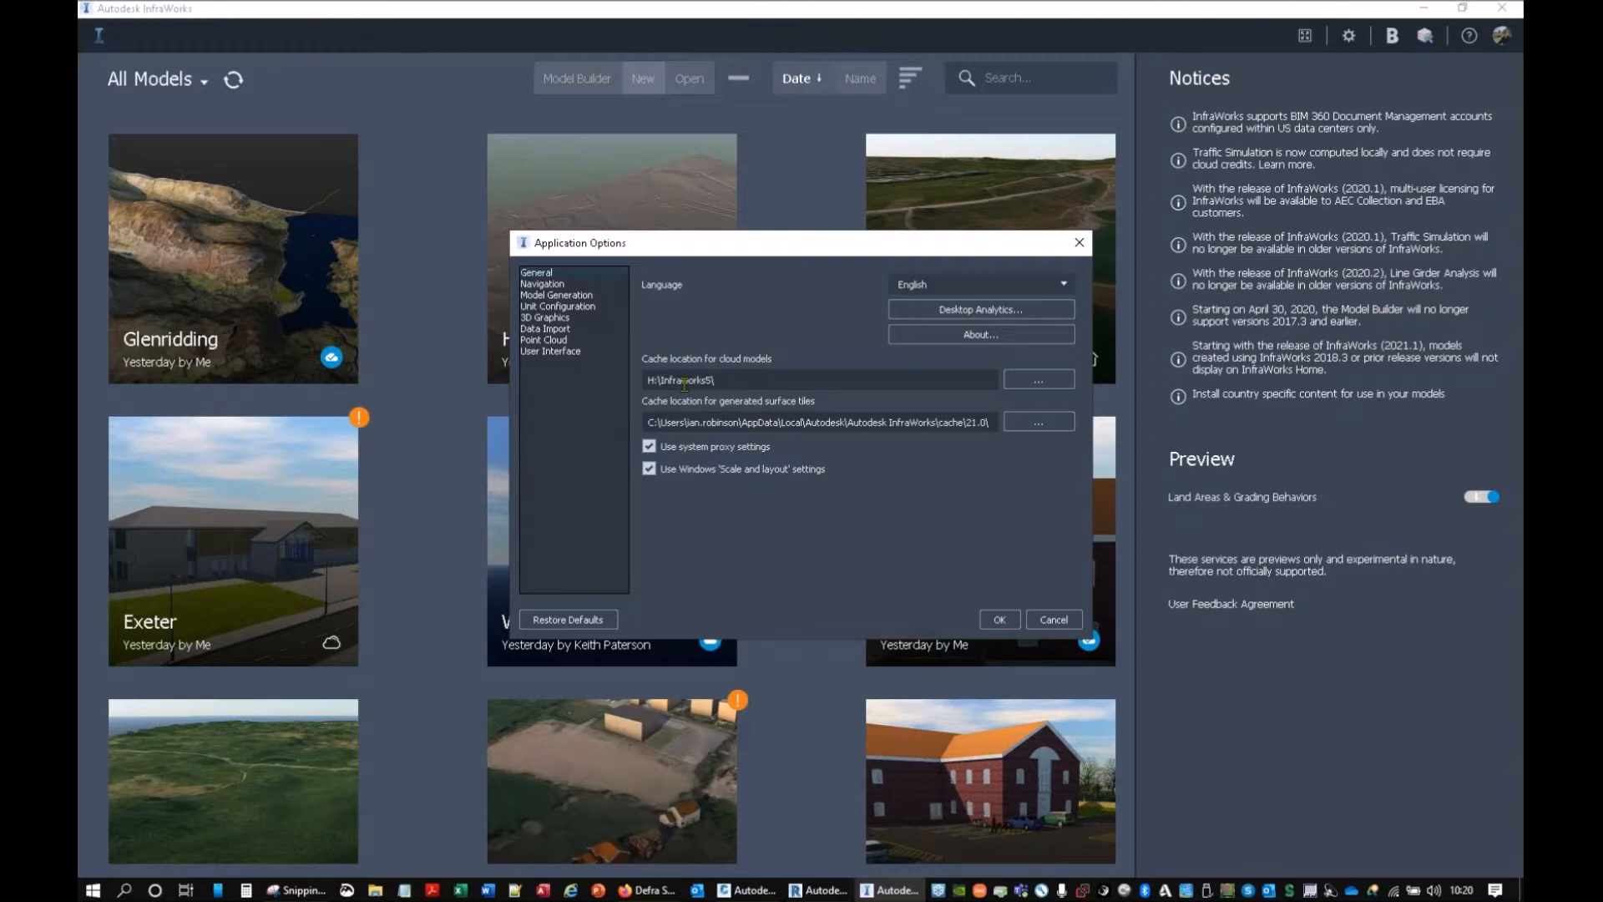
pyautogui.press('ctrl')
pyautogui.press('ctrl')
pyautogui.click(548, 285)
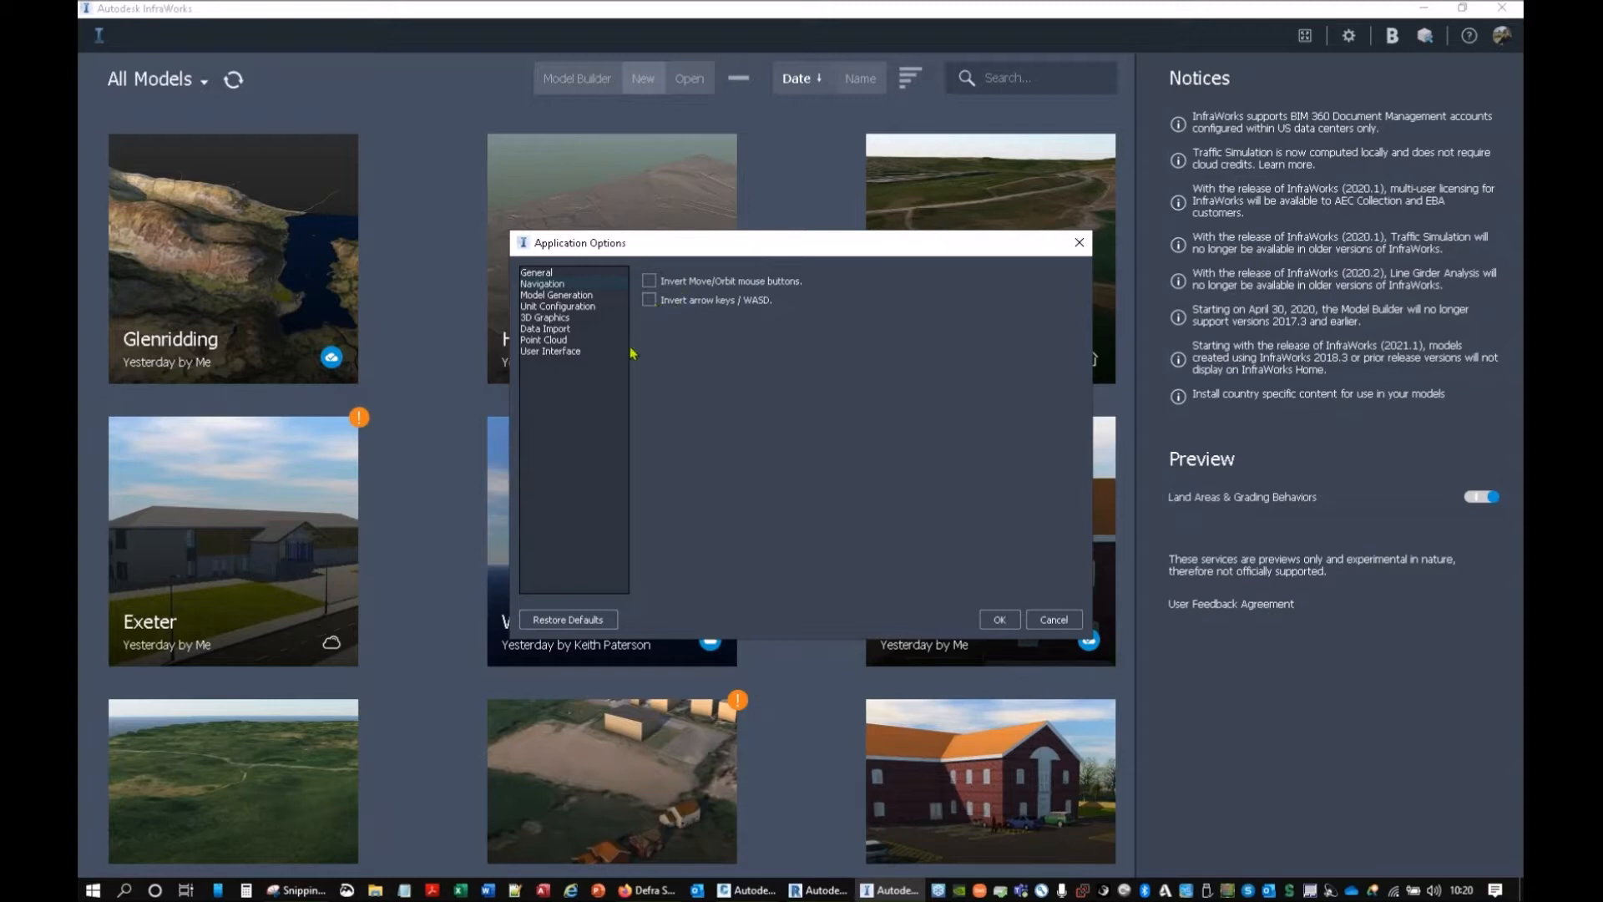
pyautogui.click(552, 299)
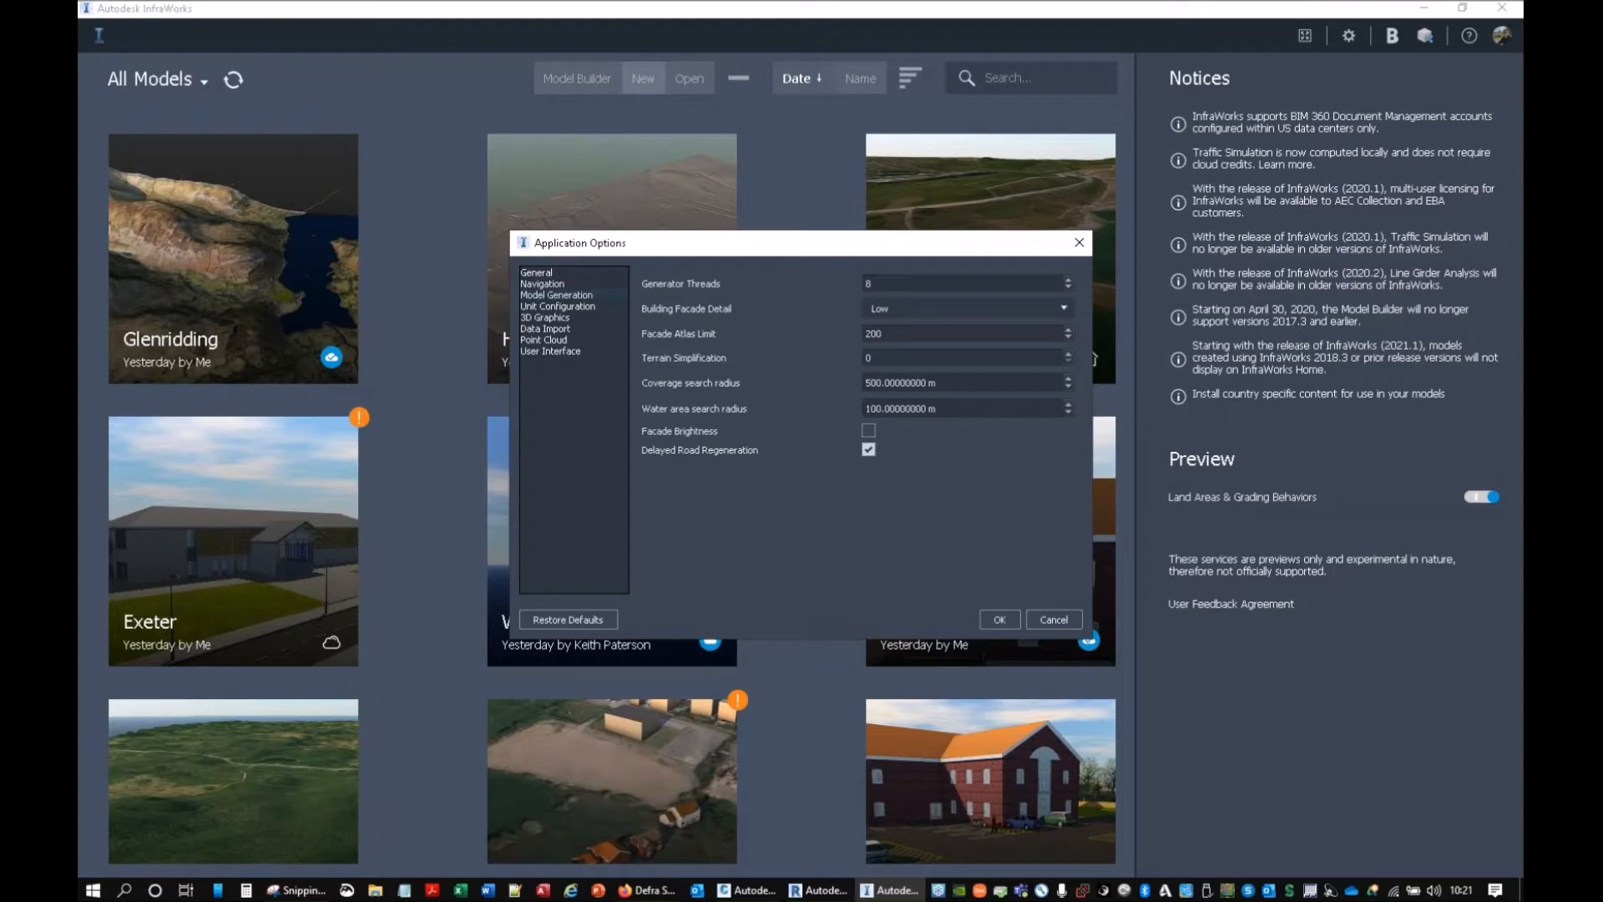
# Step: Try the Optimize for Speed graphics preset with lower display detail, and switch back to Optimize for Quality
pyautogui.click(555, 320)
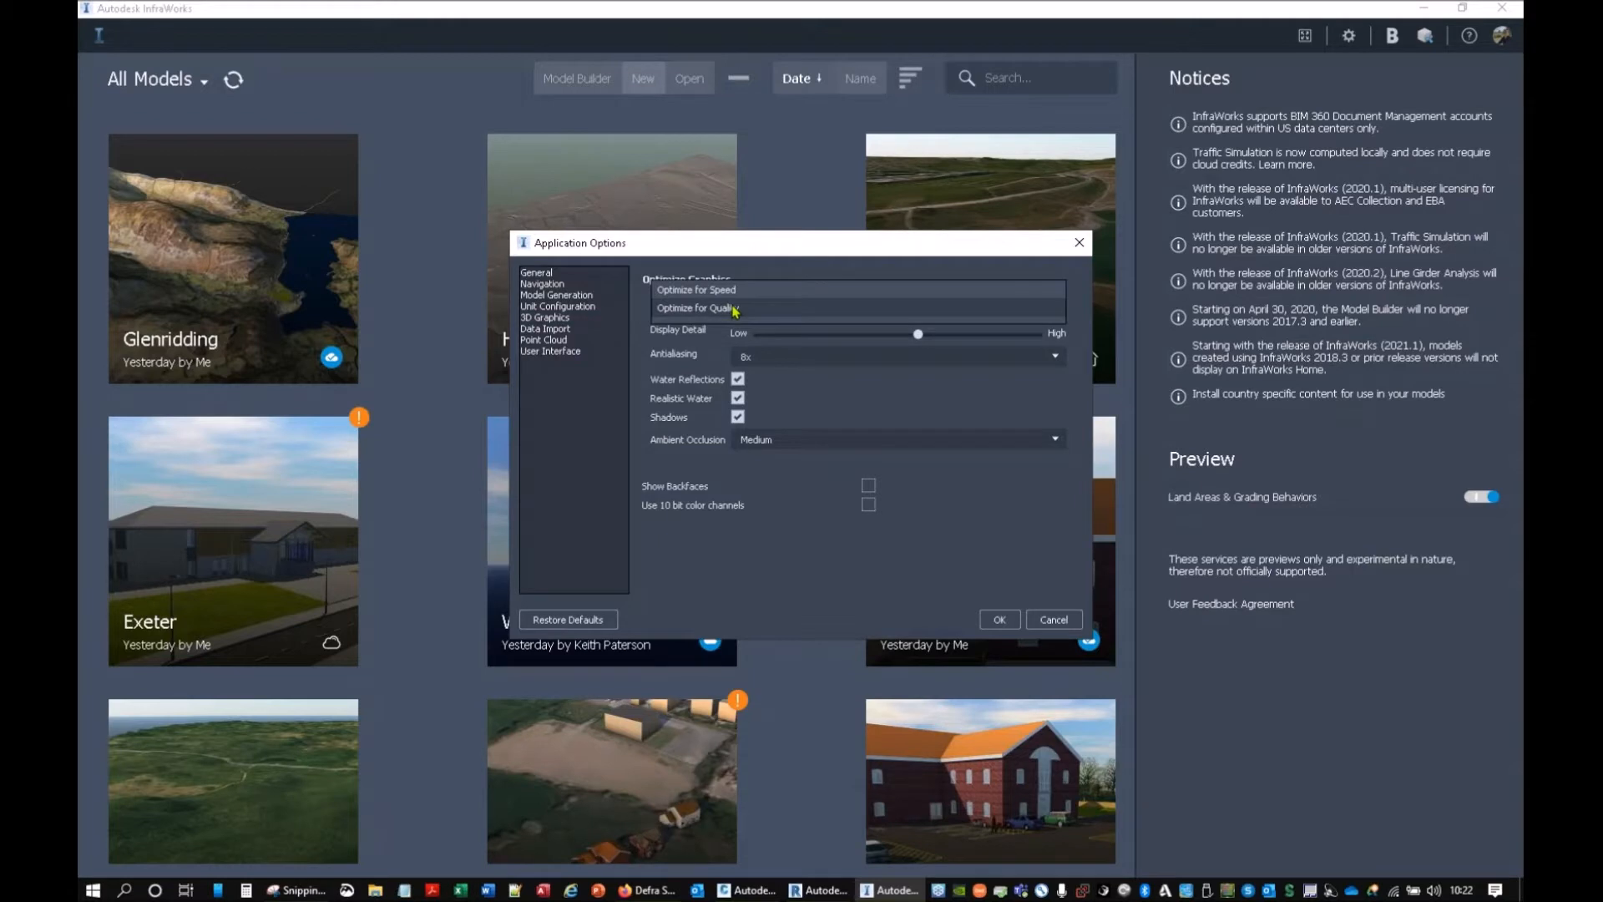
pyautogui.click(733, 290)
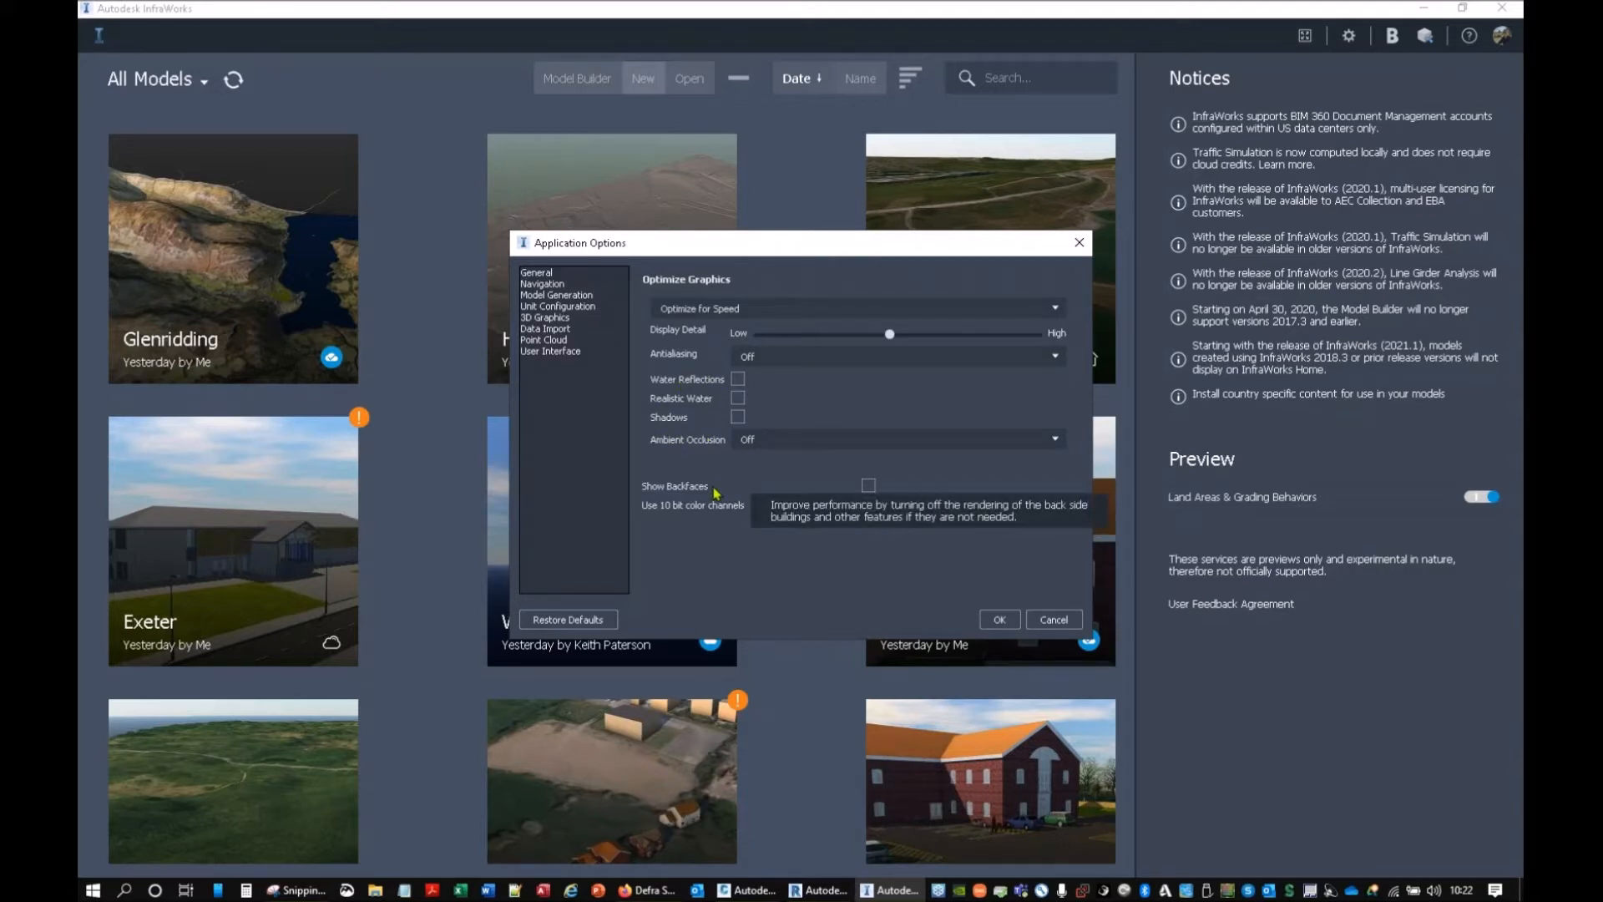
pyautogui.moveTo(889, 334); pyautogui.dragTo(841, 336)
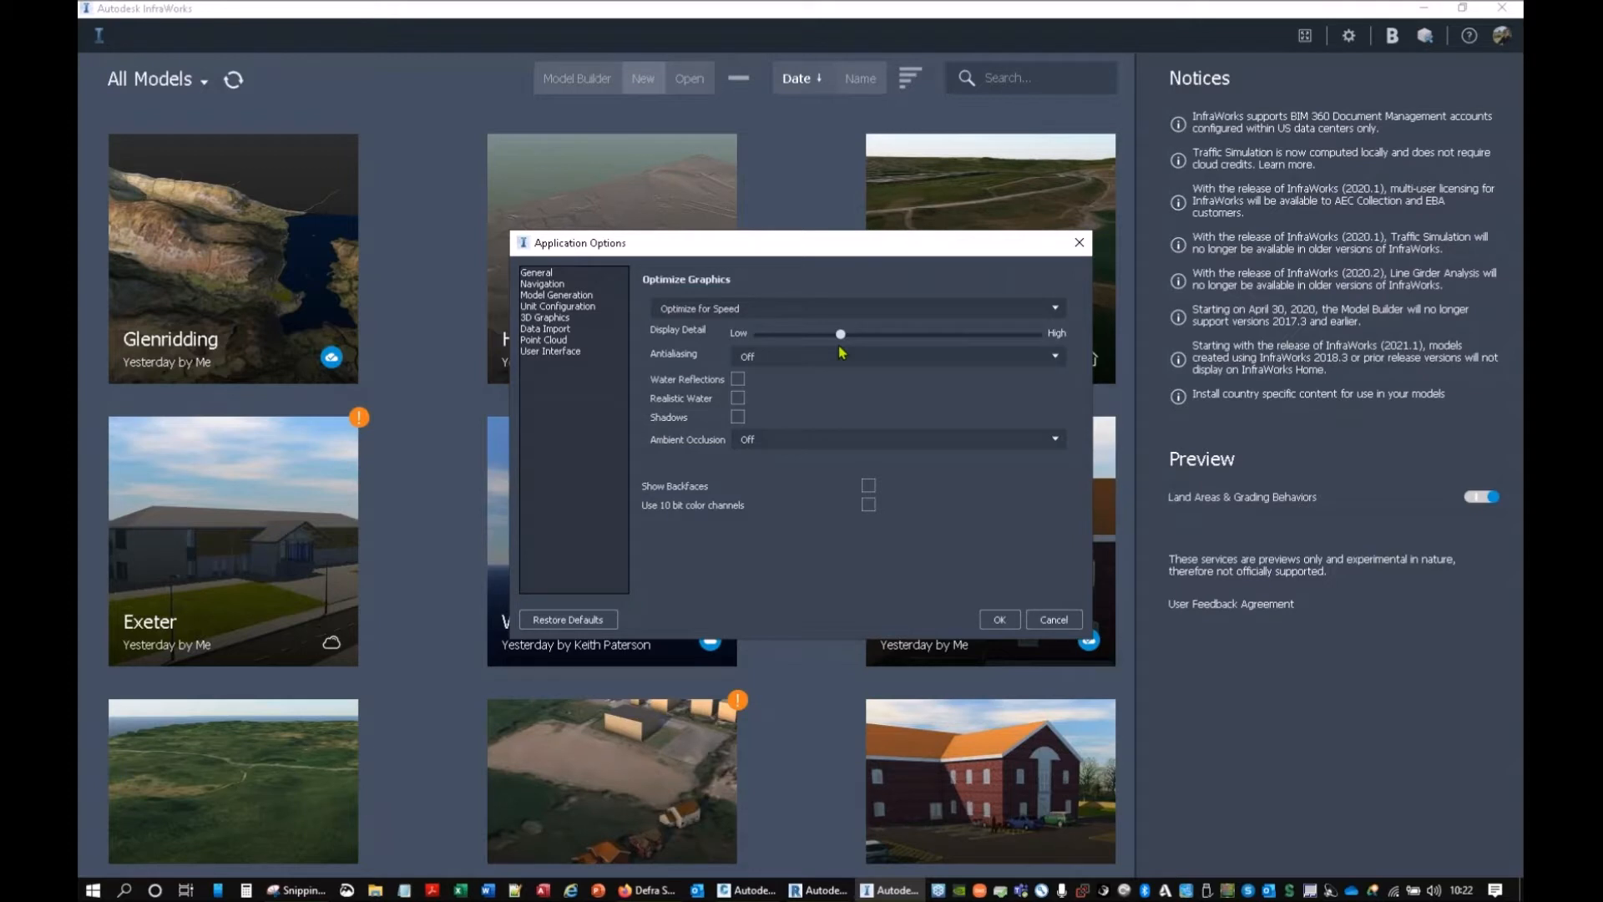
pyautogui.click(810, 308)
pyautogui.click(782, 333)
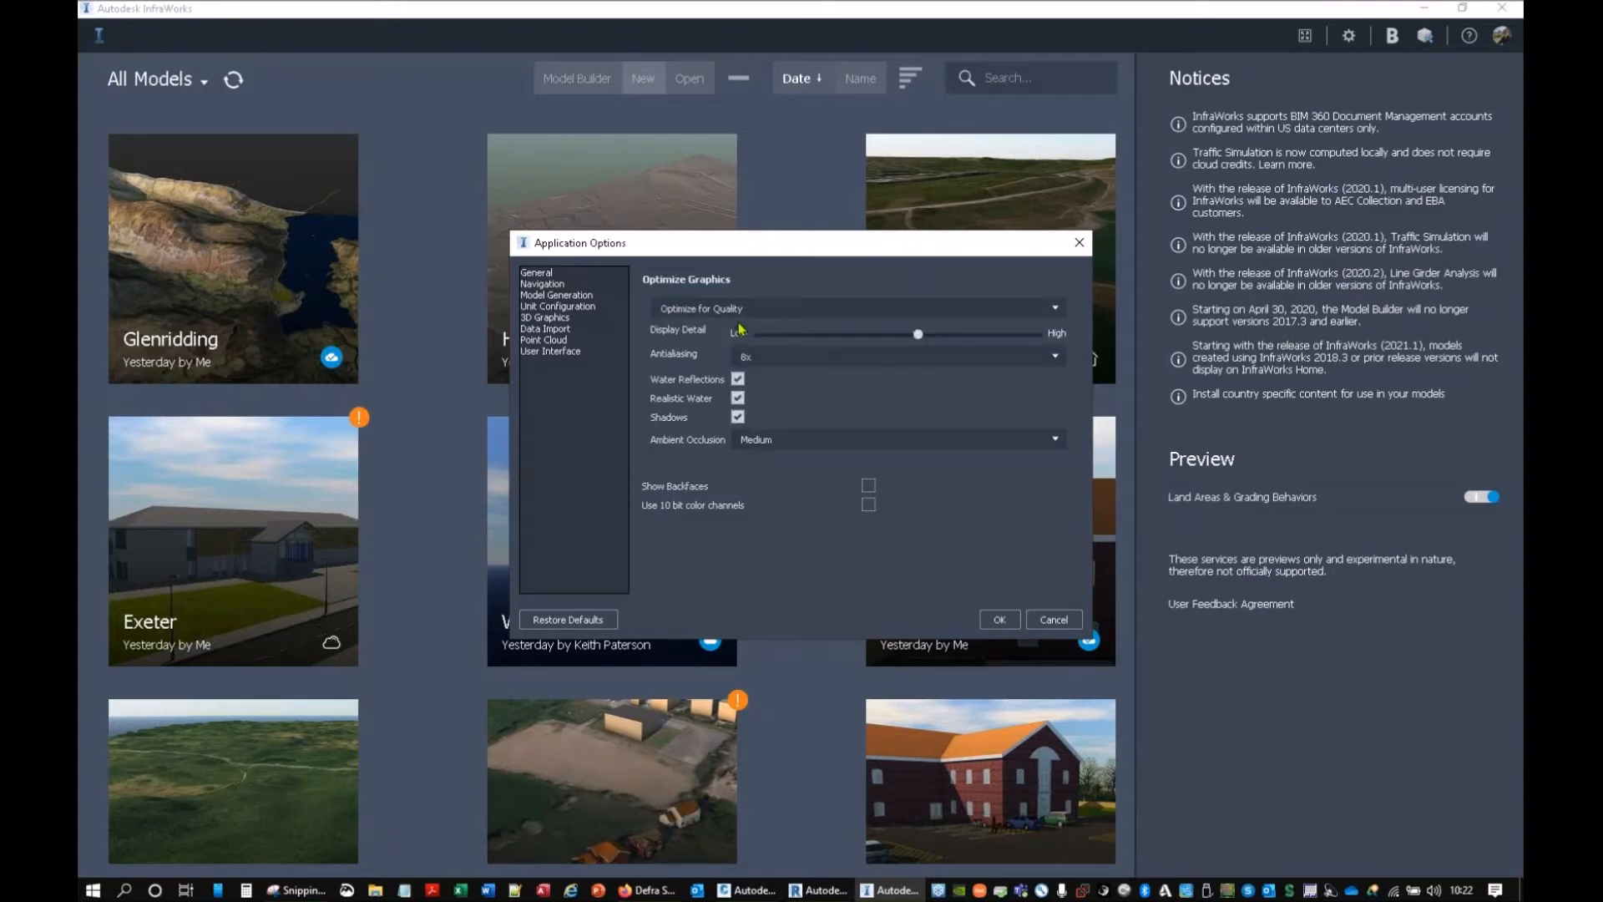
# Step: Check the Navisworks based Local Import formats and the User Interface settings, and close the application options
pyautogui.click(547, 329)
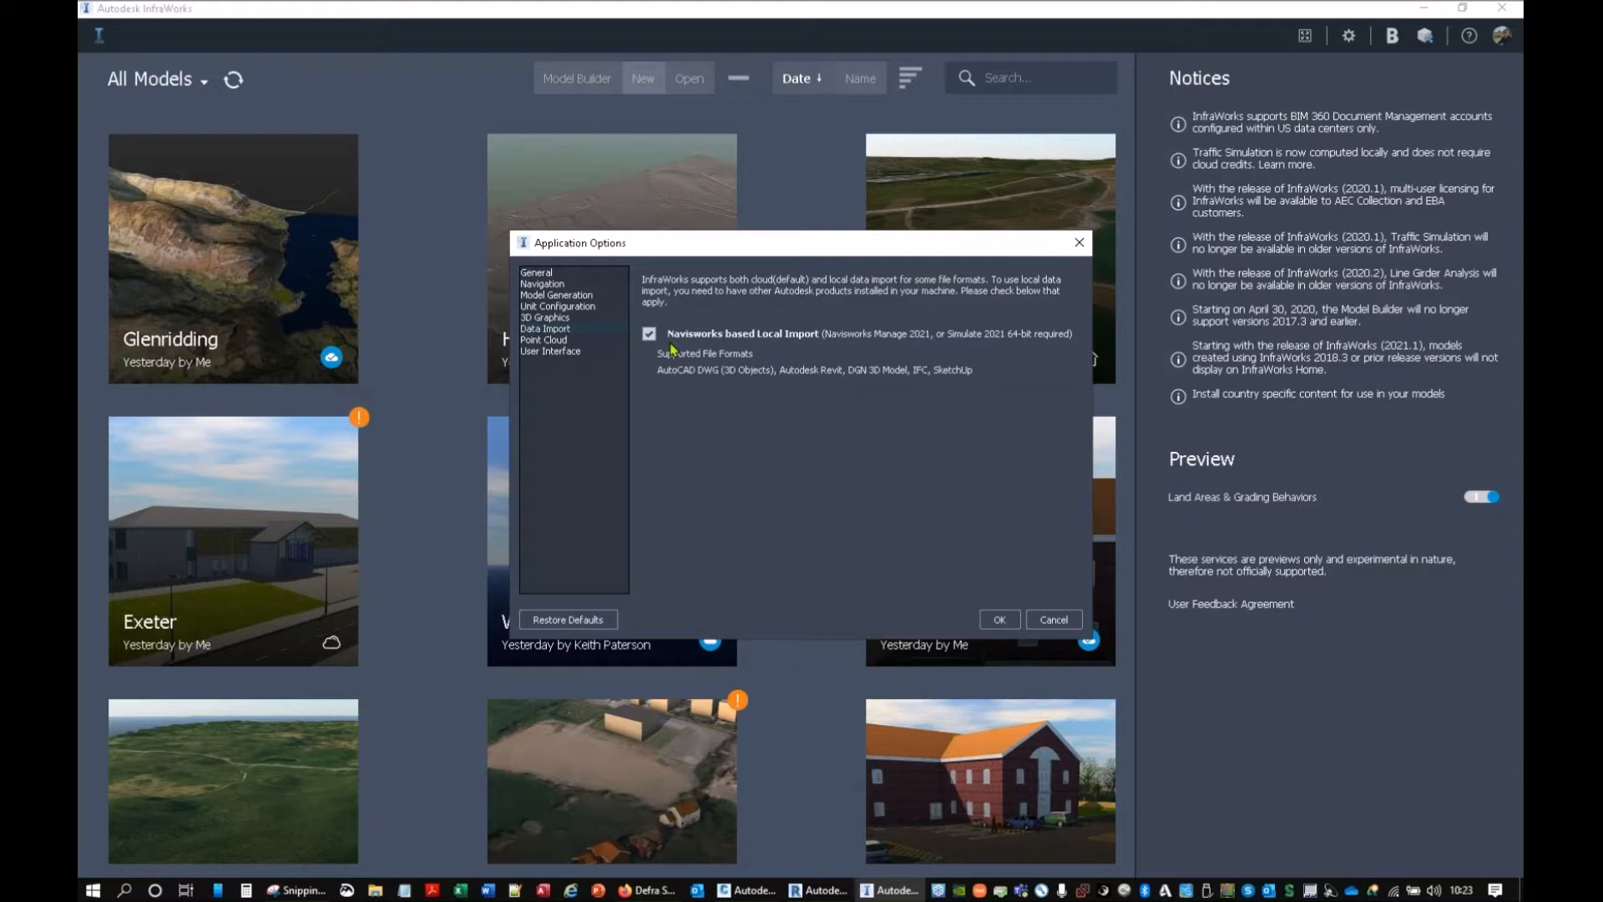
pyautogui.click(704, 375)
pyautogui.click(876, 383)
pyautogui.click(929, 385)
pyautogui.click(952, 386)
pyautogui.click(555, 352)
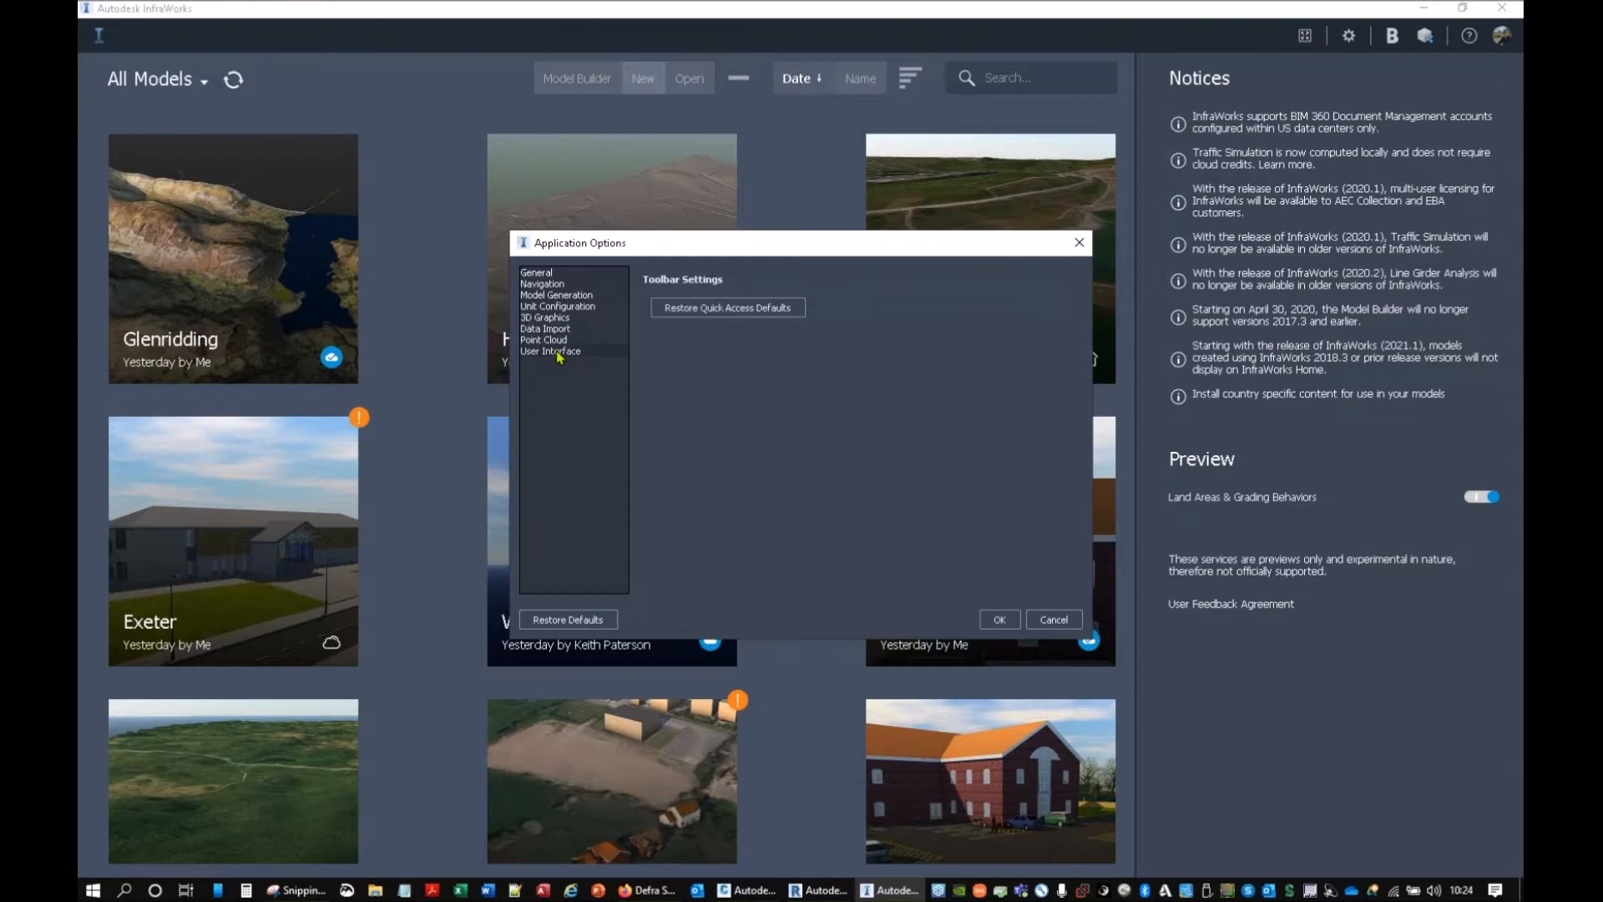
pyautogui.click(1000, 619)
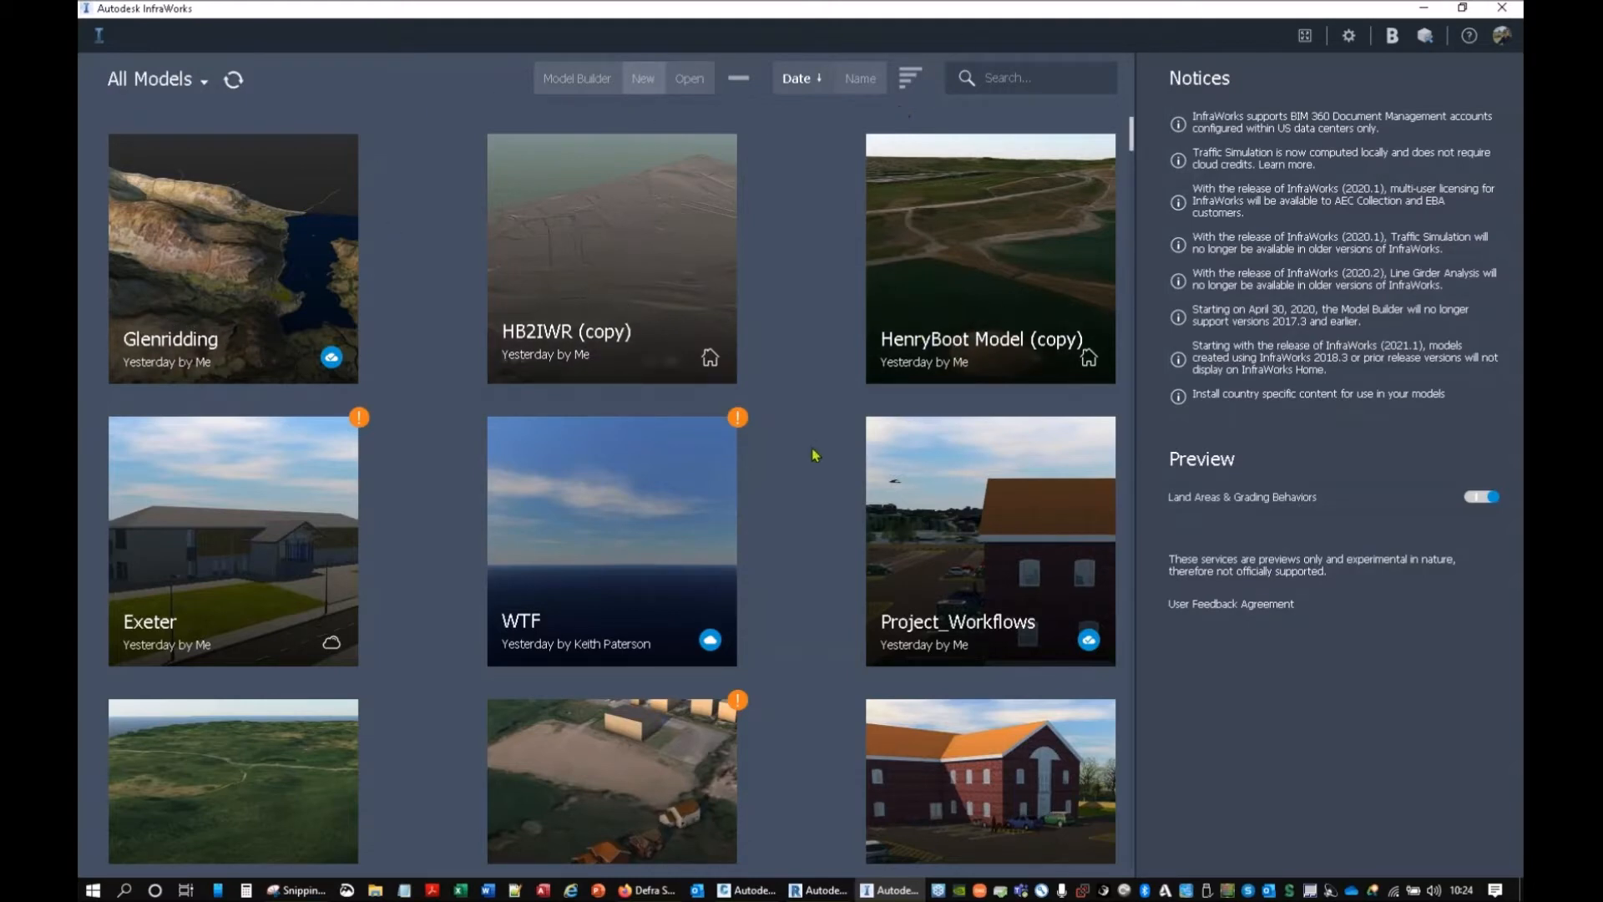
# Step: Search the model list for "Web" and clear the search
pyautogui.scroll(-15, 810, 459)
pyautogui.scroll(15, 810, 464)
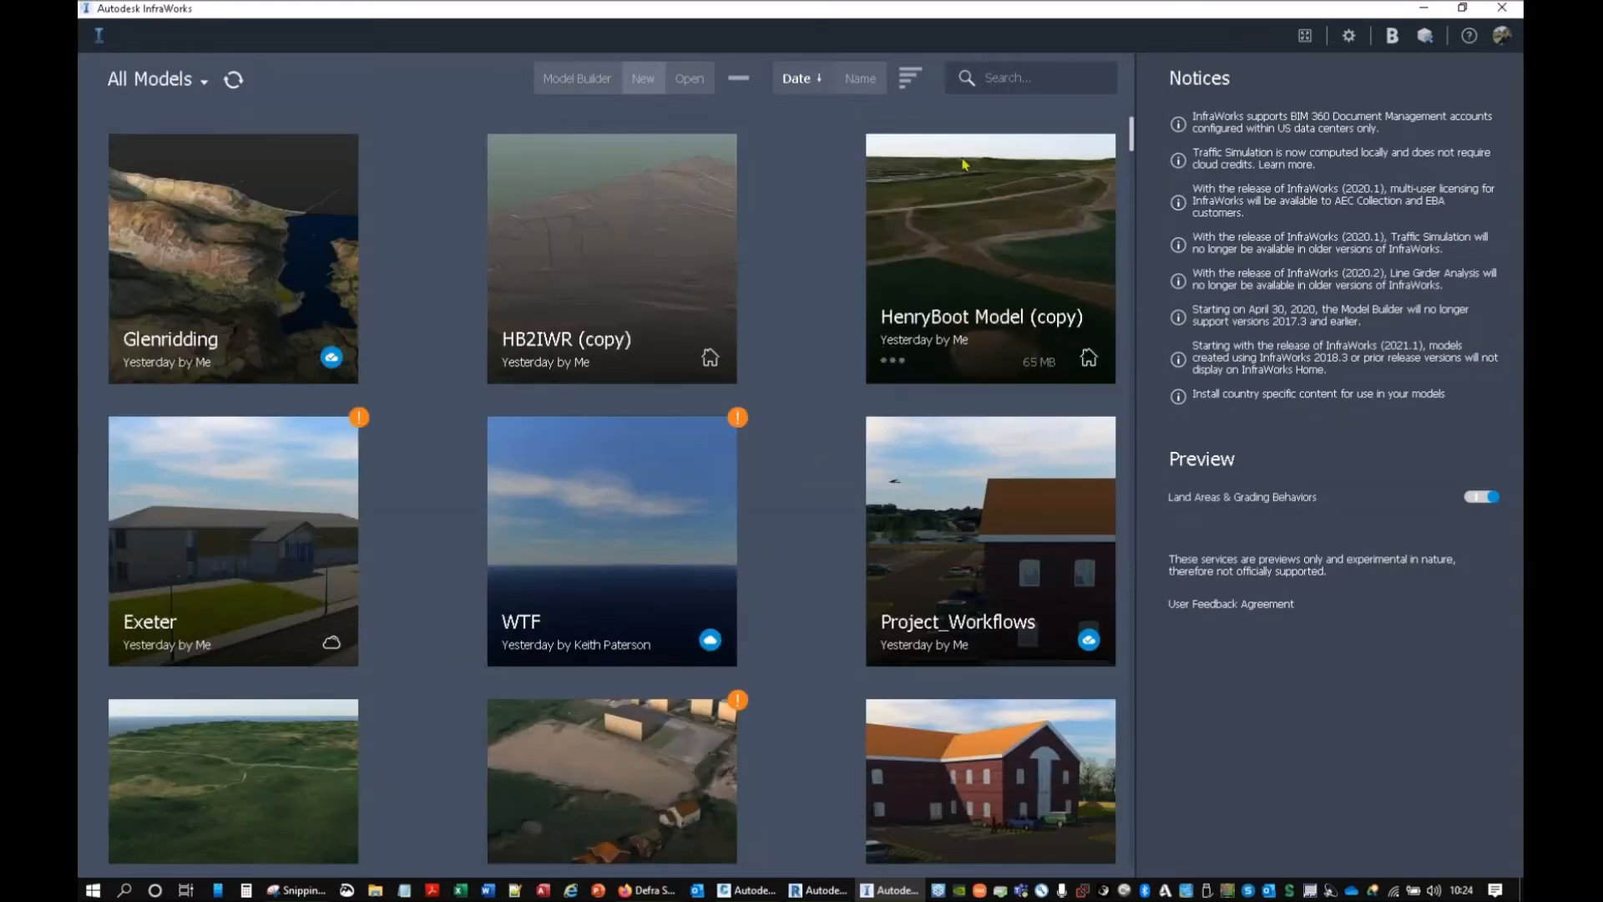
pyautogui.click(1024, 75)
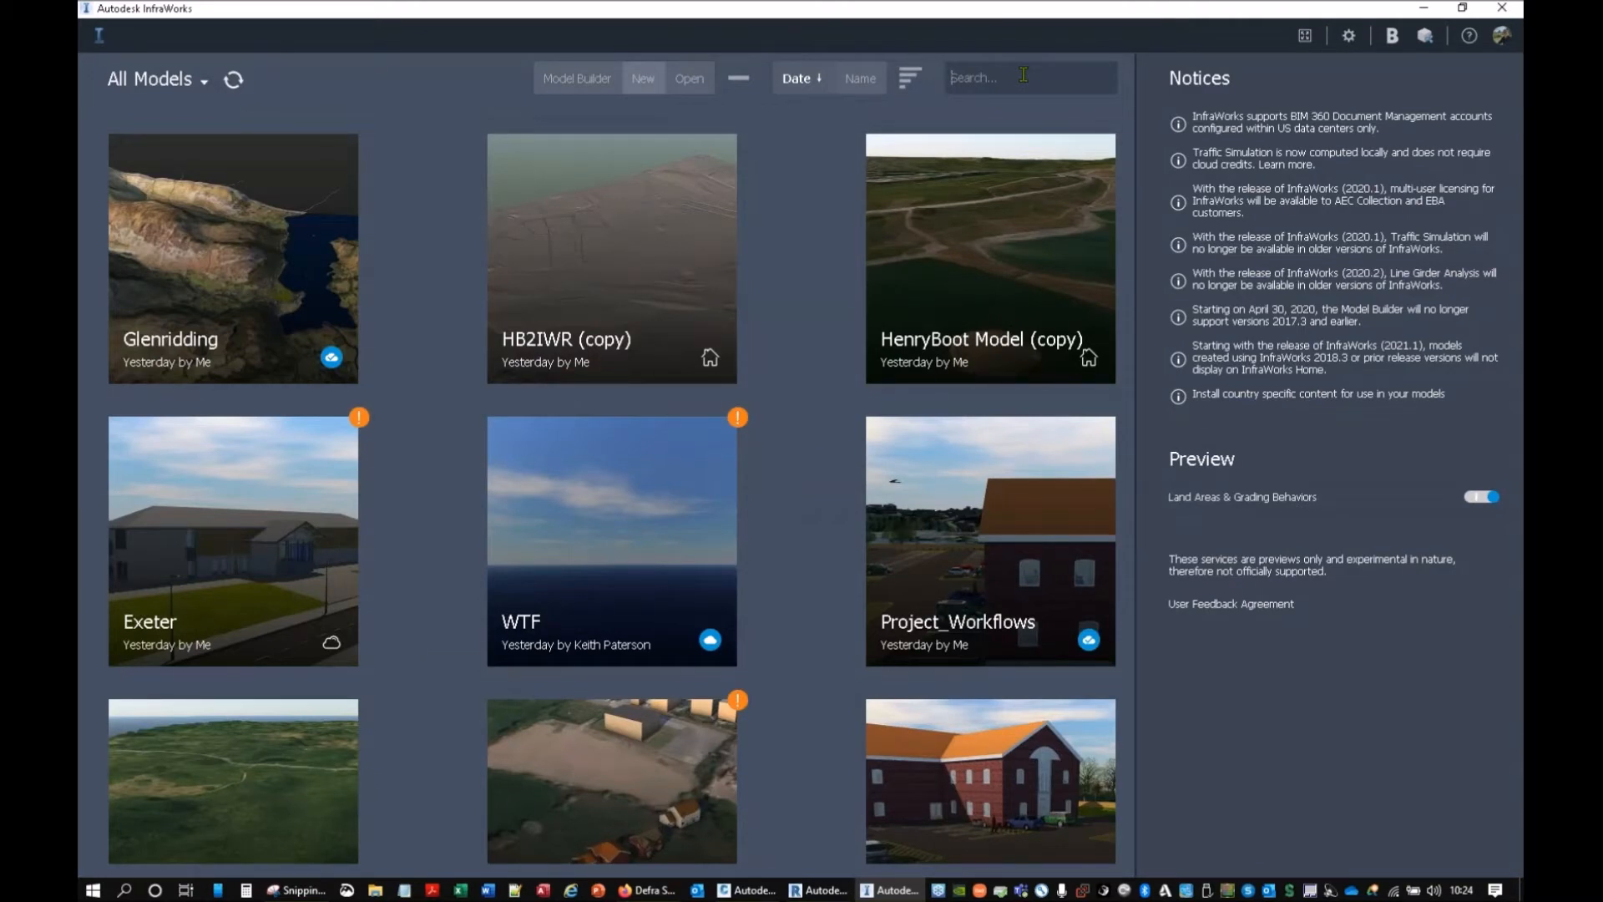
pyautogui.write('Web')
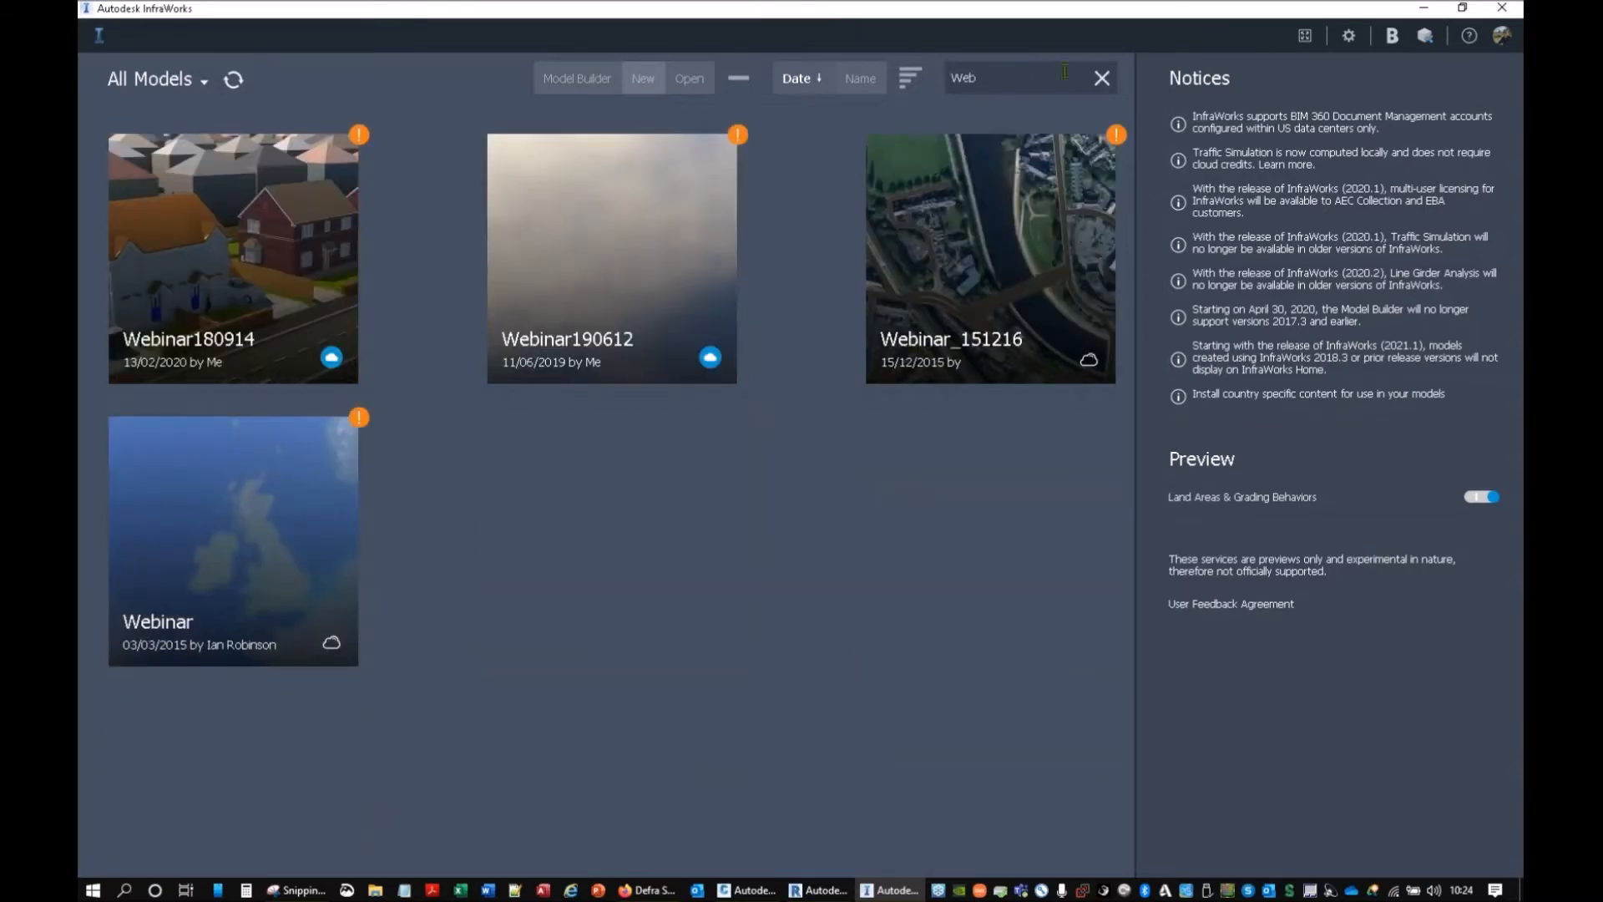
pyautogui.click(1102, 78)
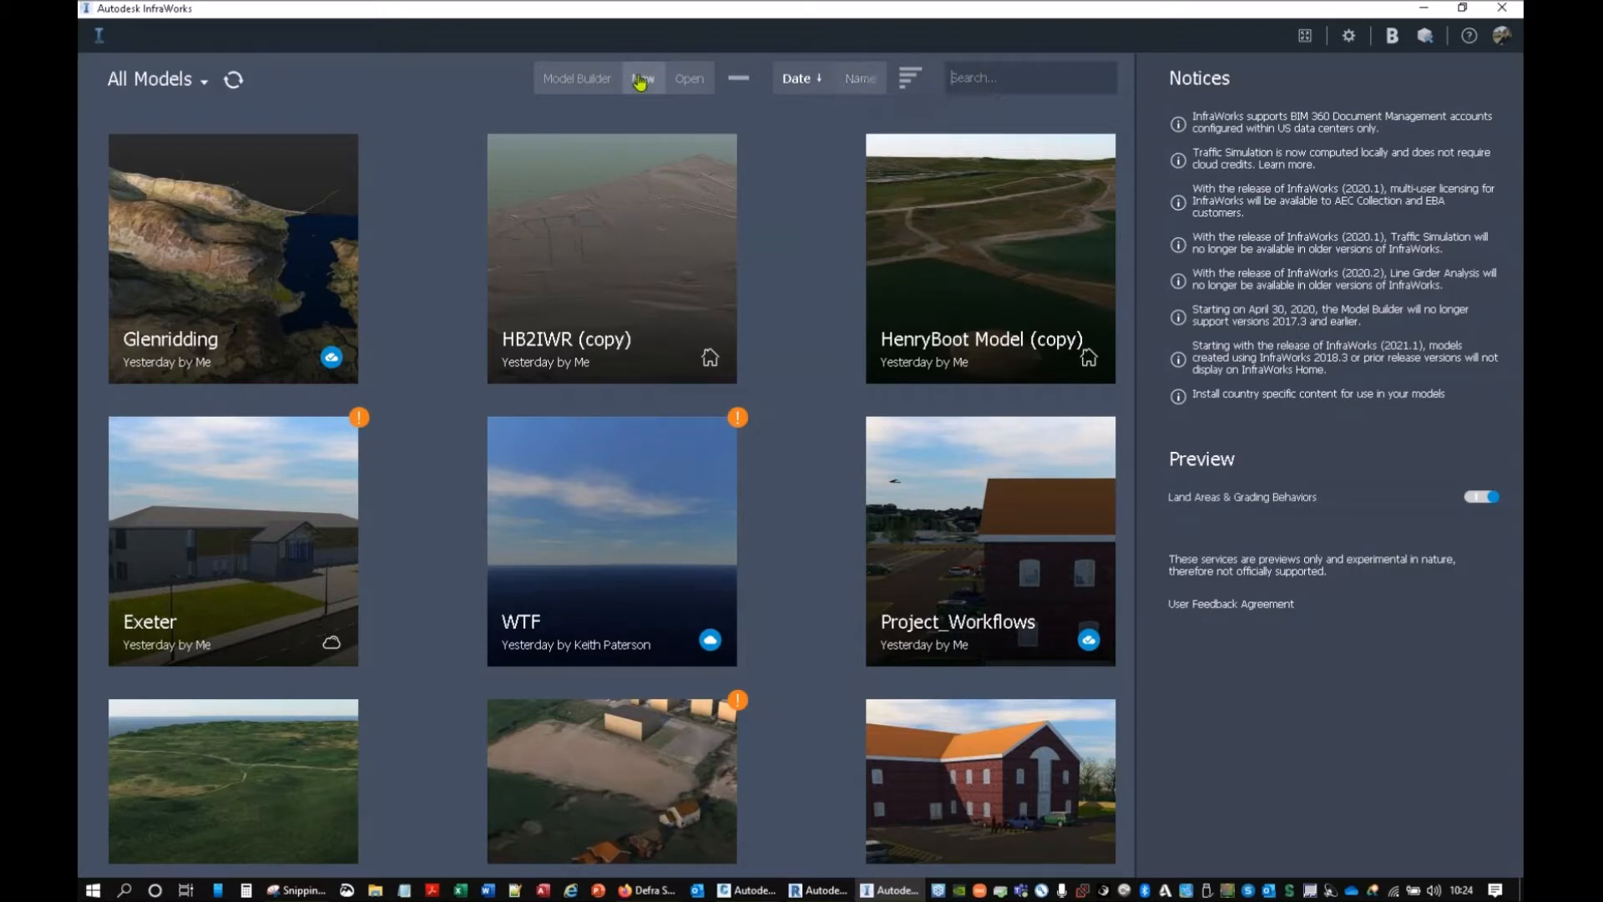
# Step: Open Model Builder and bring its map from North America across the Atlantic to northern England
pyautogui.click(689, 84)
pyautogui.click(658, 84)
pyautogui.press('ctrl')
pyautogui.click(571, 80)
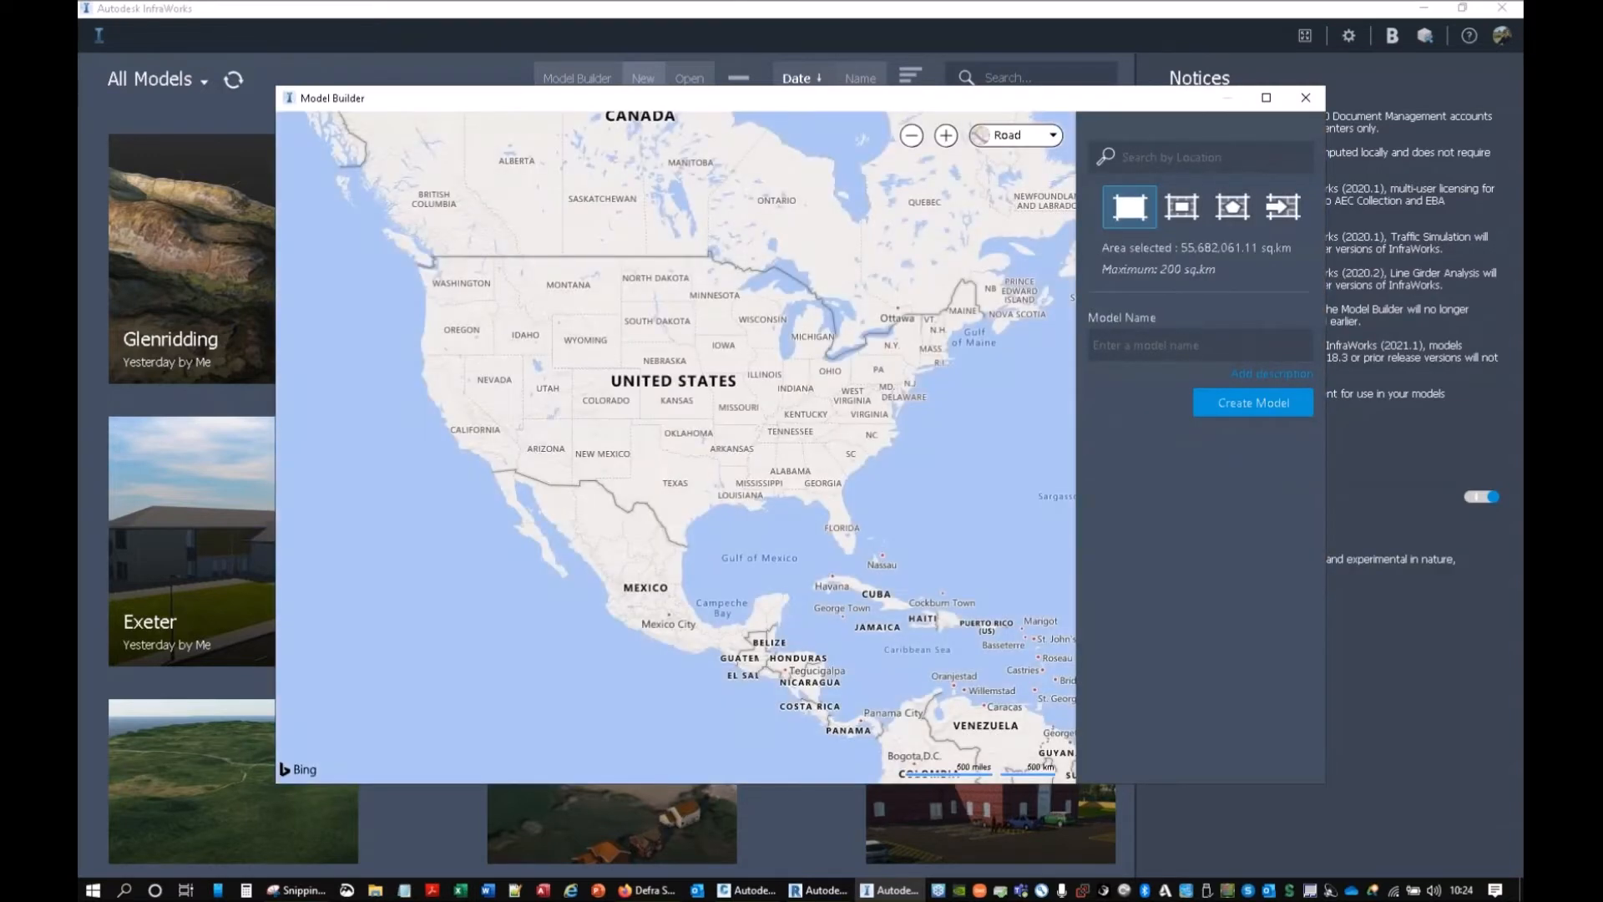
pyautogui.click(1199, 157)
pyautogui.scroll(2, 903, 401)
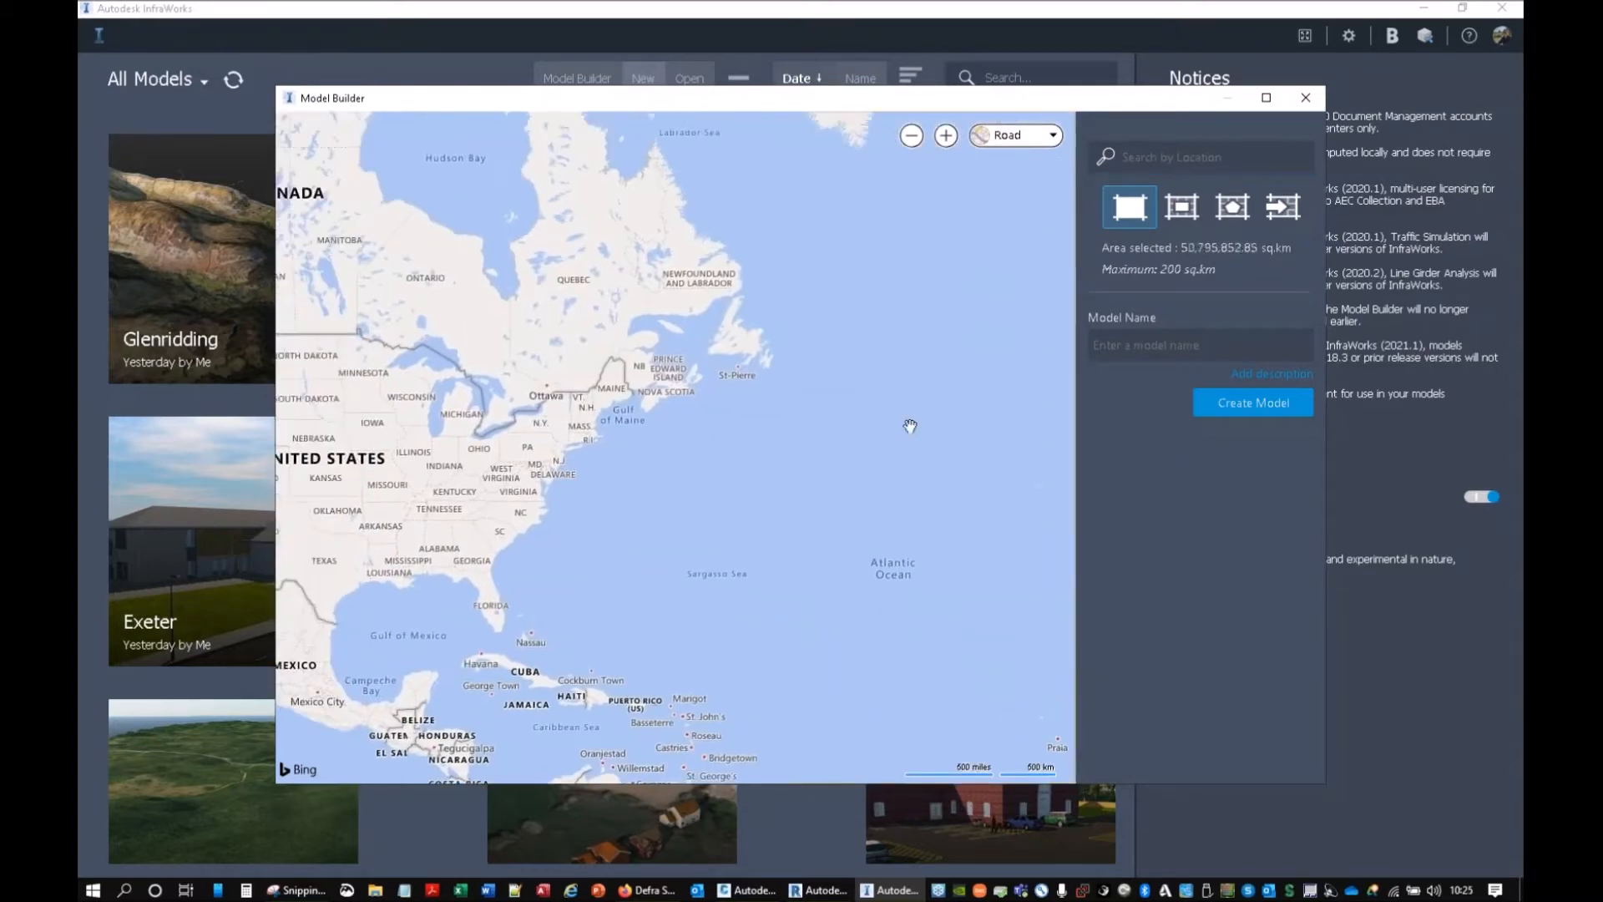
pyautogui.moveTo(905, 423); pyautogui.dragTo(731, 474)
pyautogui.moveTo(840, 433); pyautogui.dragTo(640, 458)
pyautogui.scroll(2, 703, 428)
pyautogui.moveTo(762, 326); pyautogui.dragTo(651, 544)
pyautogui.scroll(3, 634, 430)
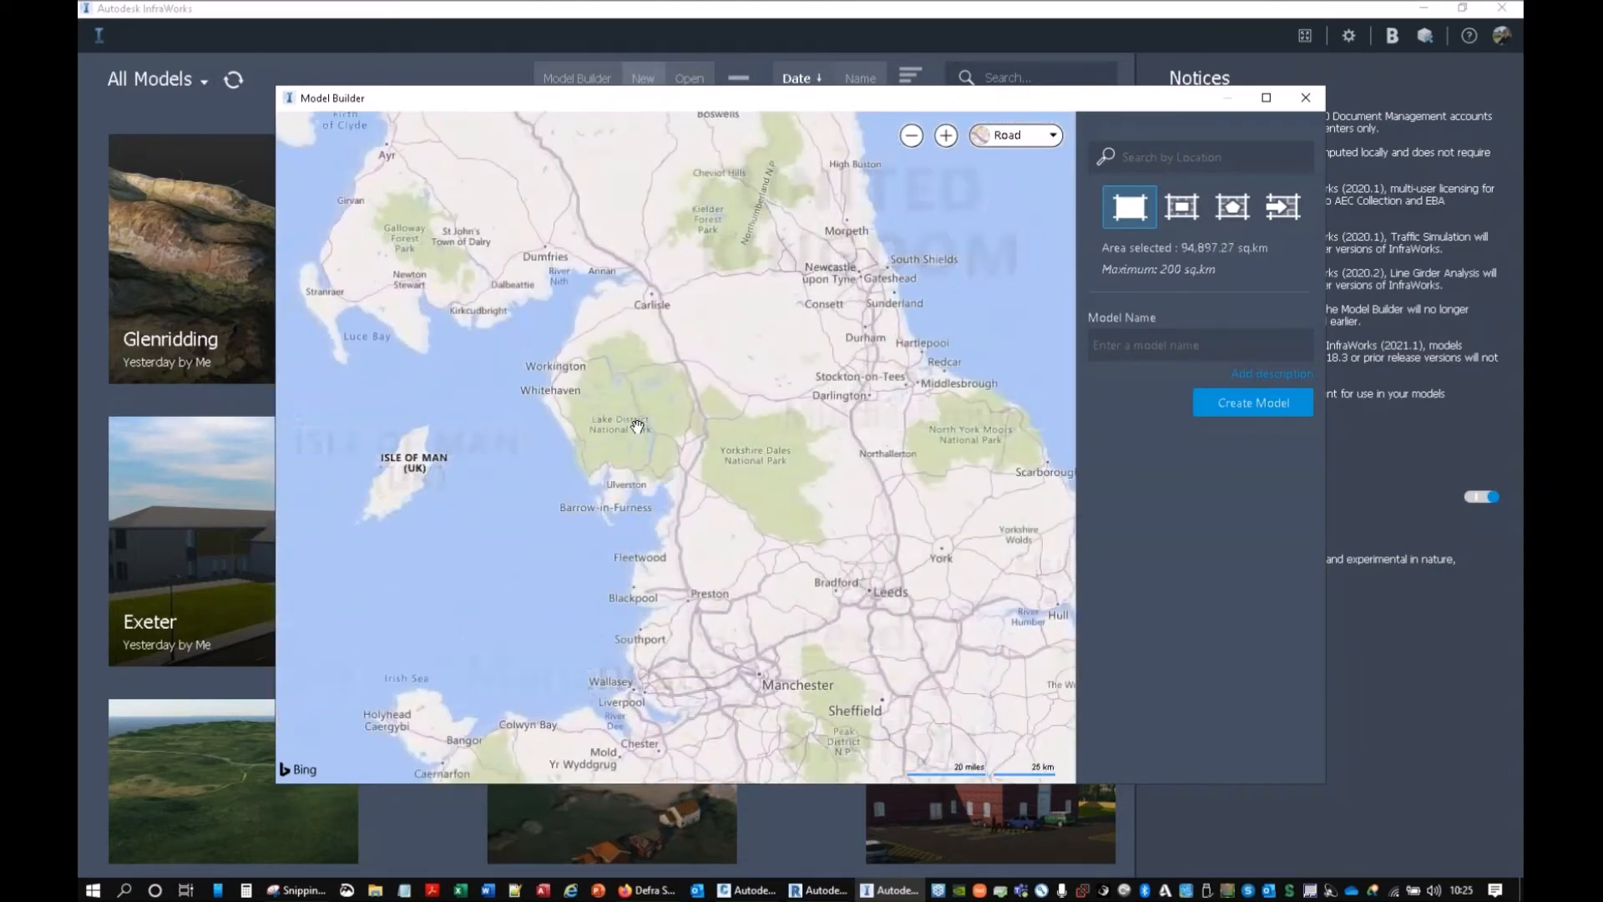
# Step: Locate the village of Glenridding in the Lake District on the Model Builder road map
pyautogui.scroll(5, 751, 384)
pyautogui.moveTo(727, 465); pyautogui.dragTo(783, 388)
pyautogui.scroll(3, 776, 401)
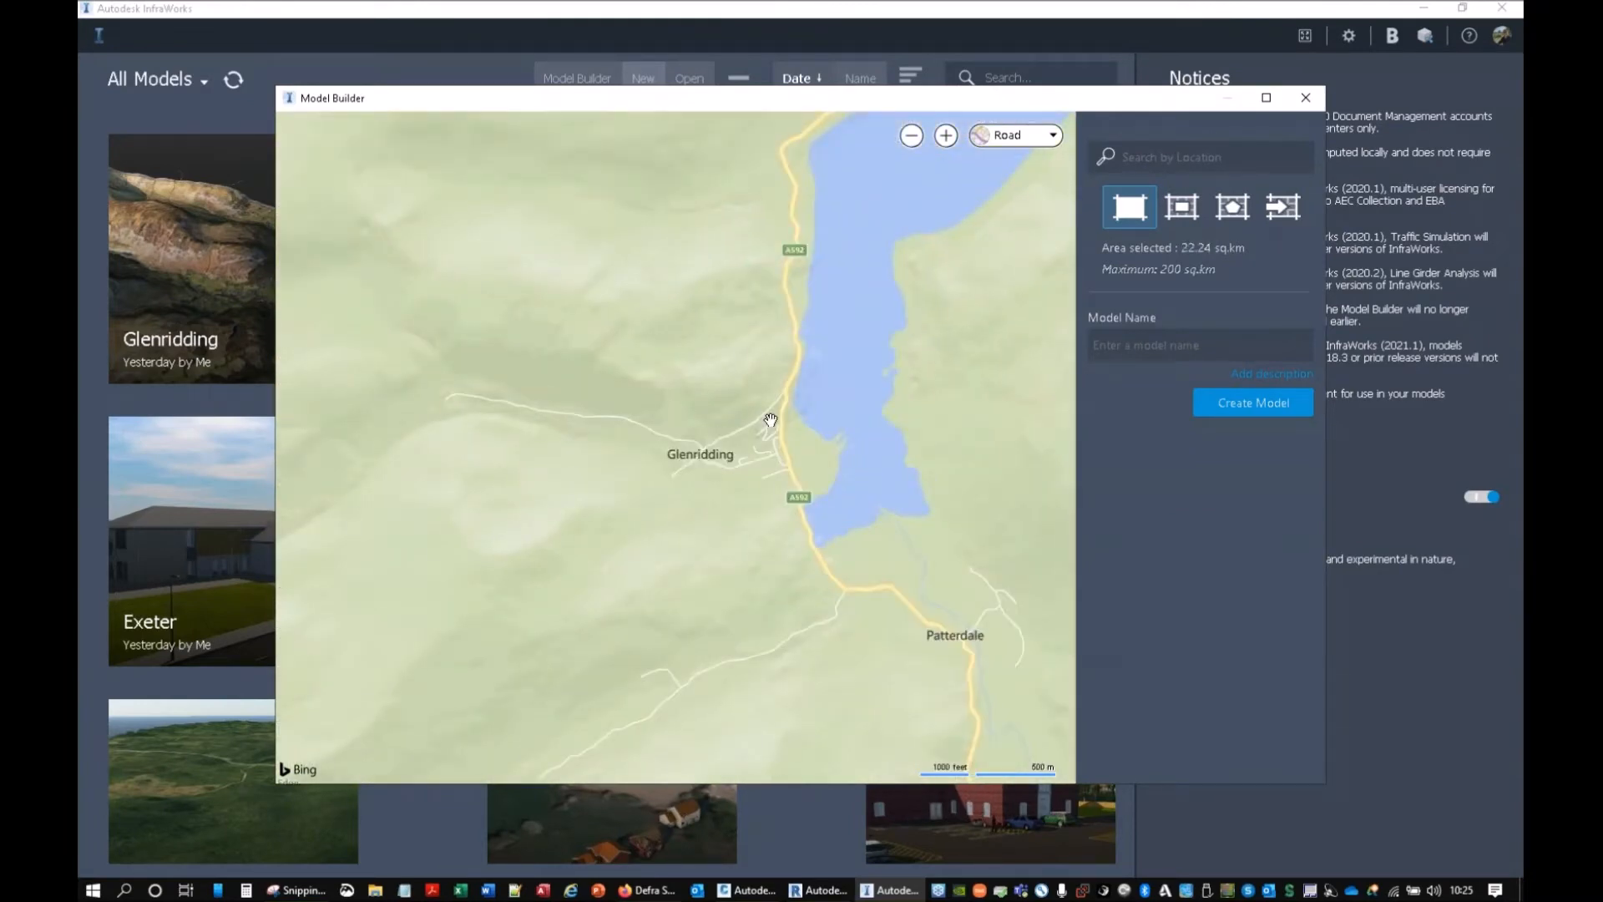
pyautogui.scroll(2, 726, 448)
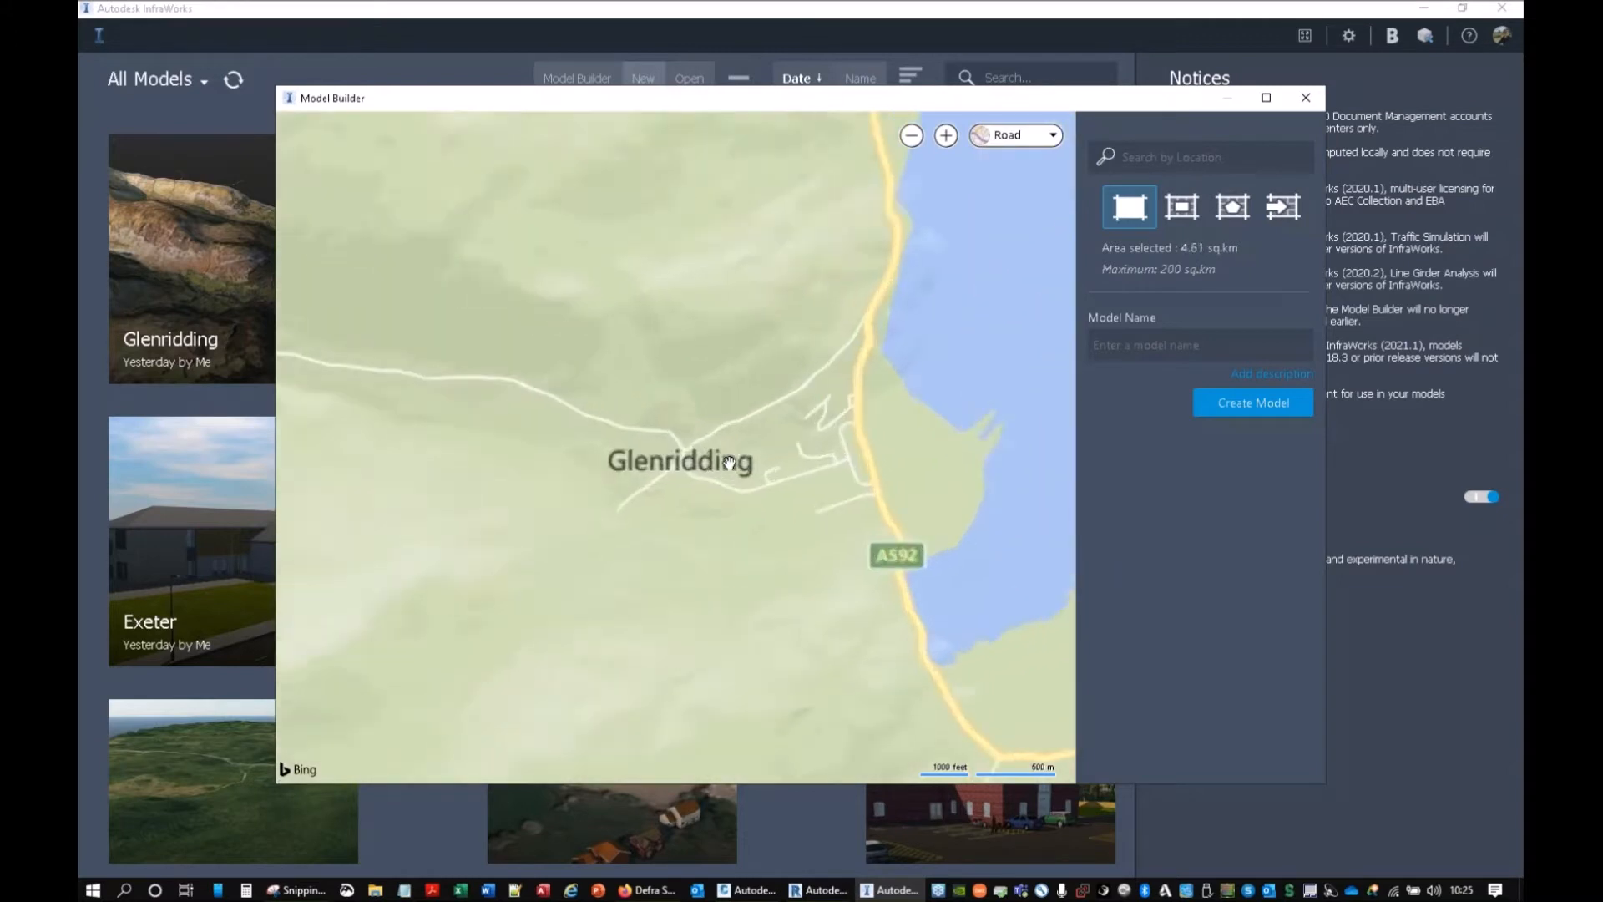
pyautogui.moveTo(826, 463); pyautogui.dragTo(610, 437)
pyautogui.scroll(-1, 610, 436)
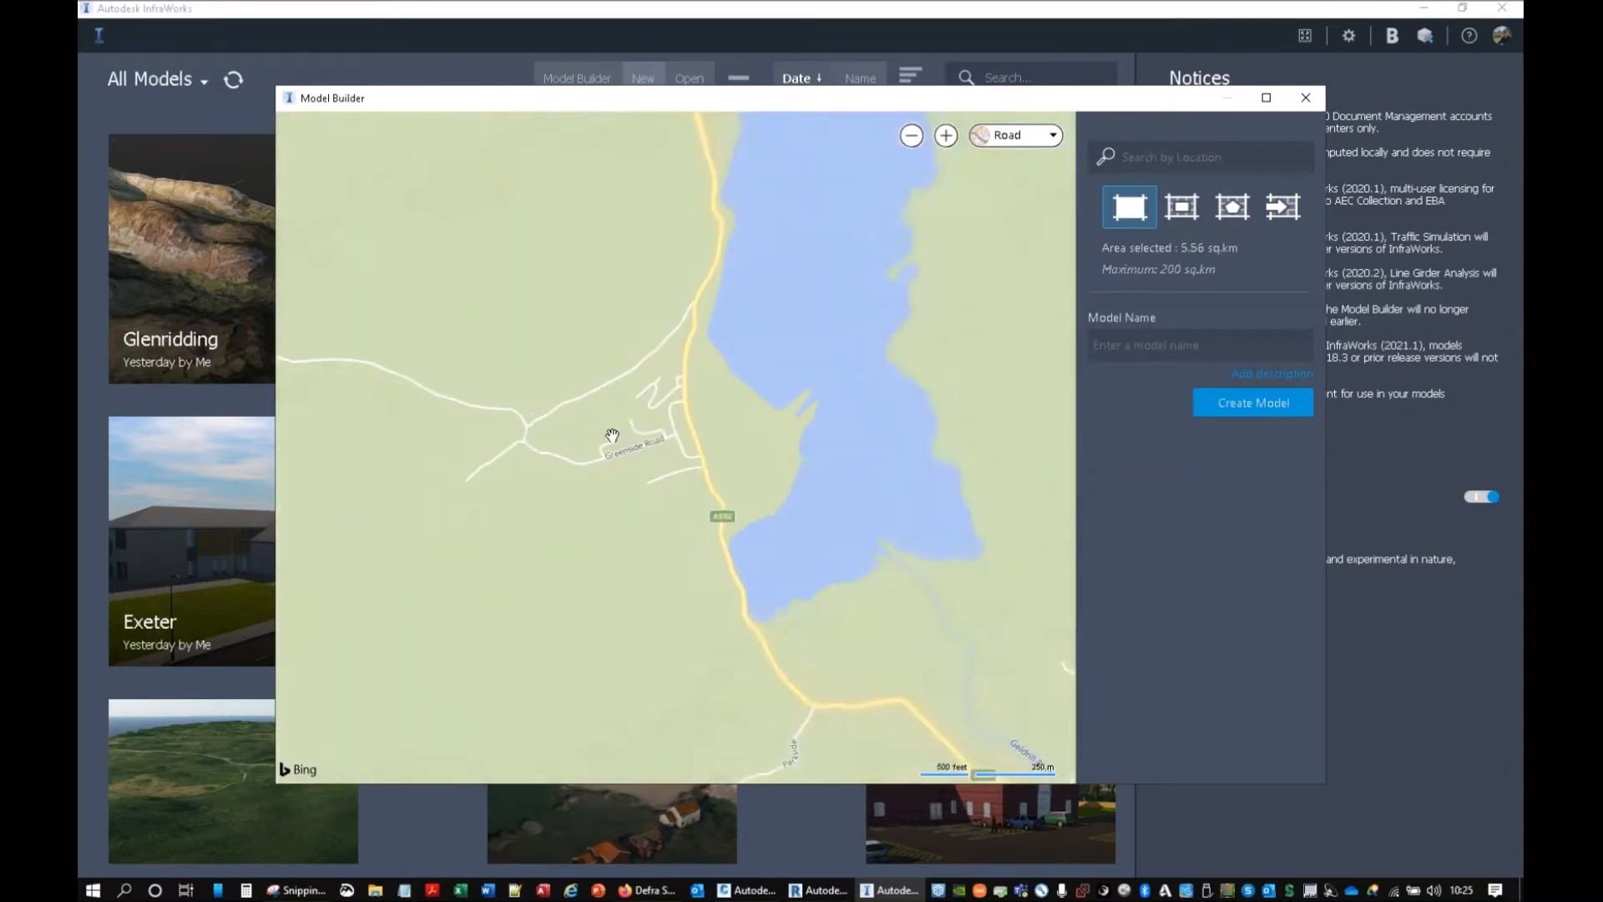
pyautogui.moveTo(612, 436); pyautogui.dragTo(811, 422)
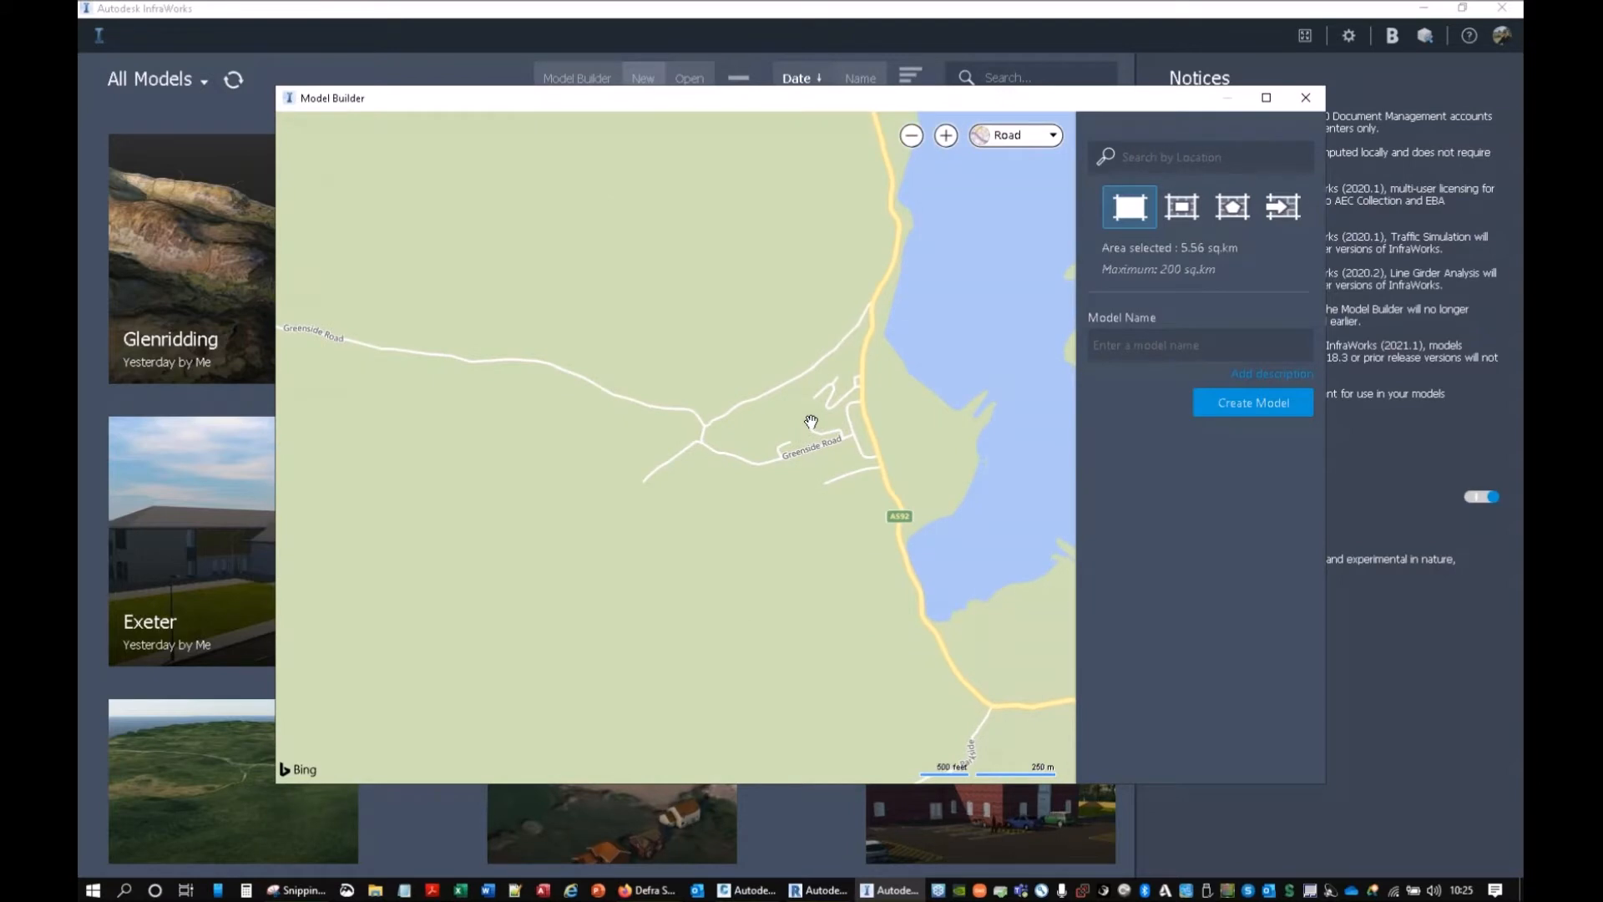
pyautogui.moveTo(795, 438); pyautogui.dragTo(783, 451)
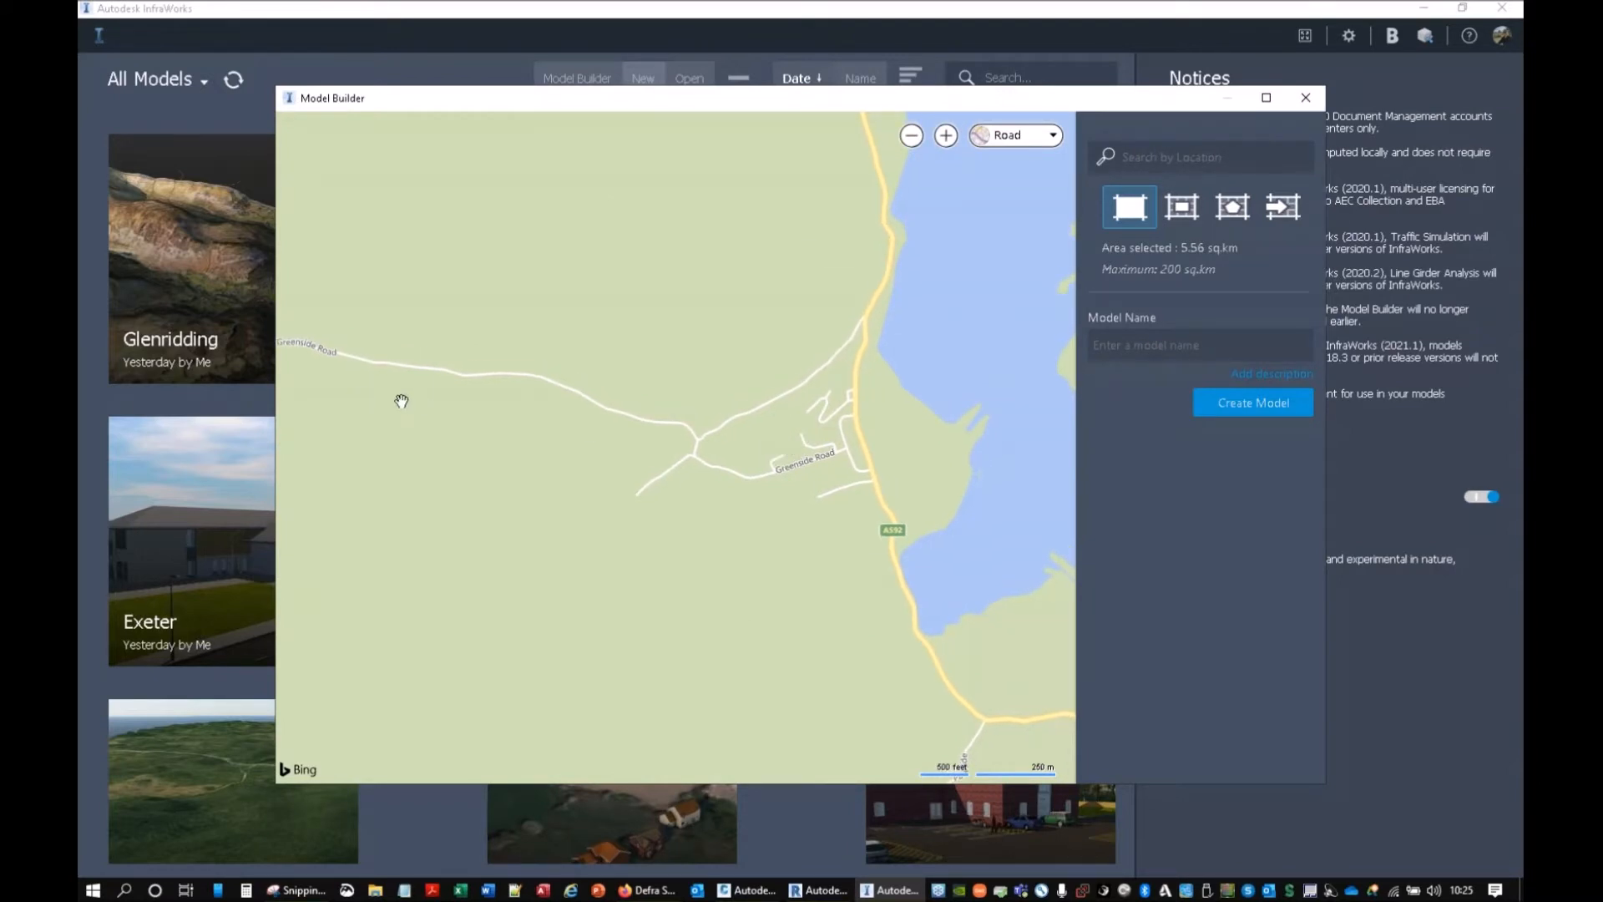
# Step: Switch the Model Builder map to Aerial imagery and examine the houses and roads of Glenridding up close
pyautogui.click(1018, 136)
pyautogui.click(893, 255)
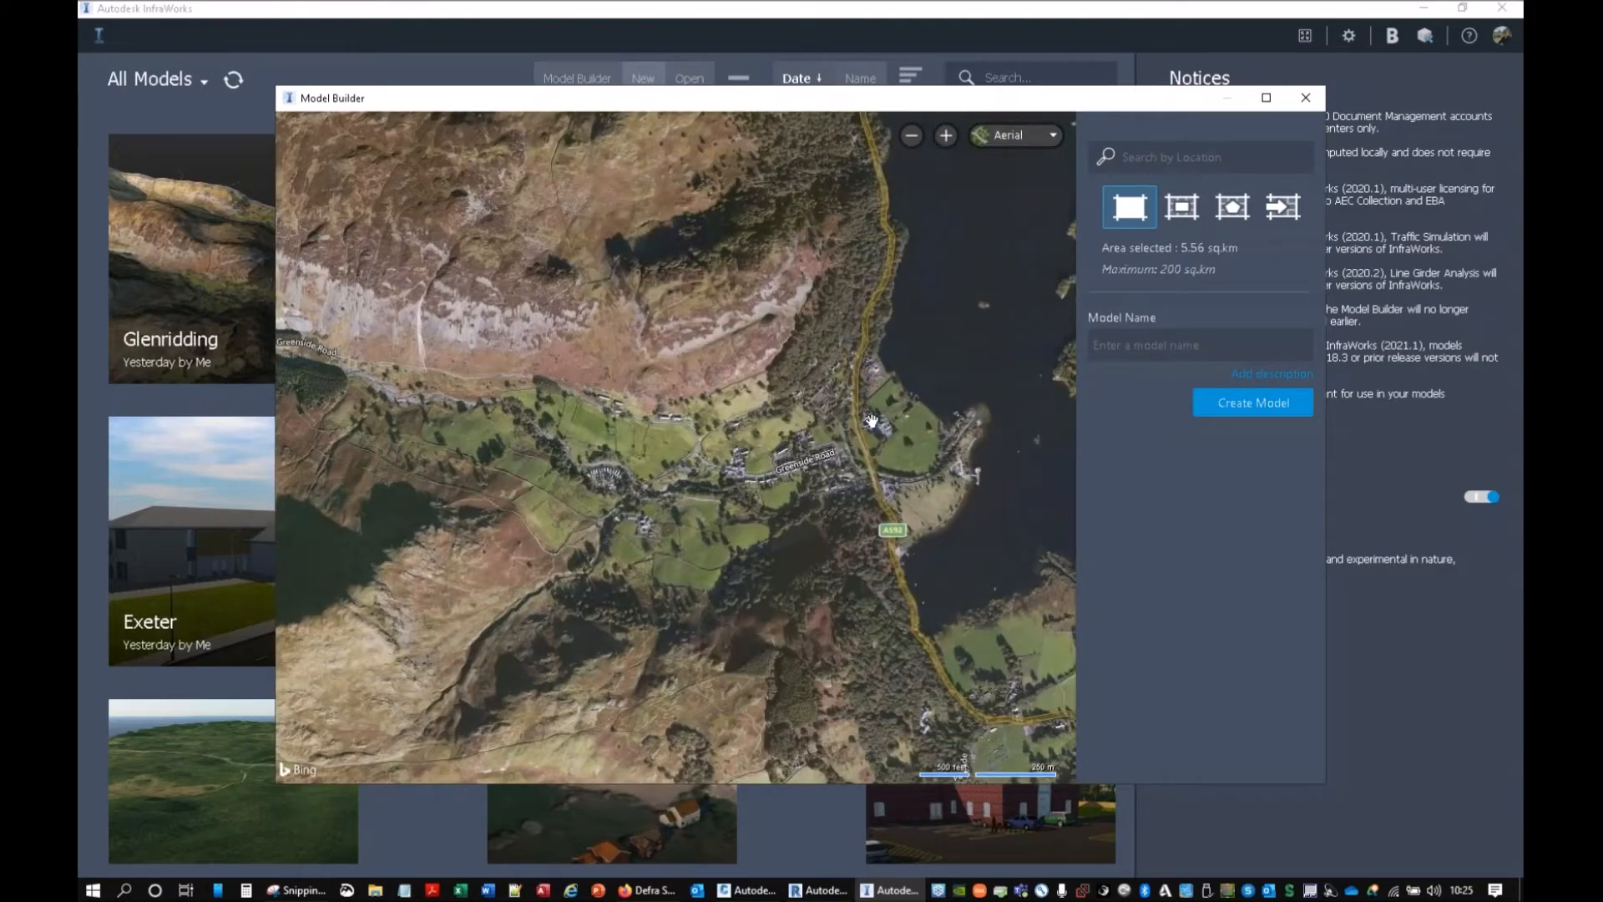
pyautogui.moveTo(887, 489); pyautogui.dragTo(793, 455)
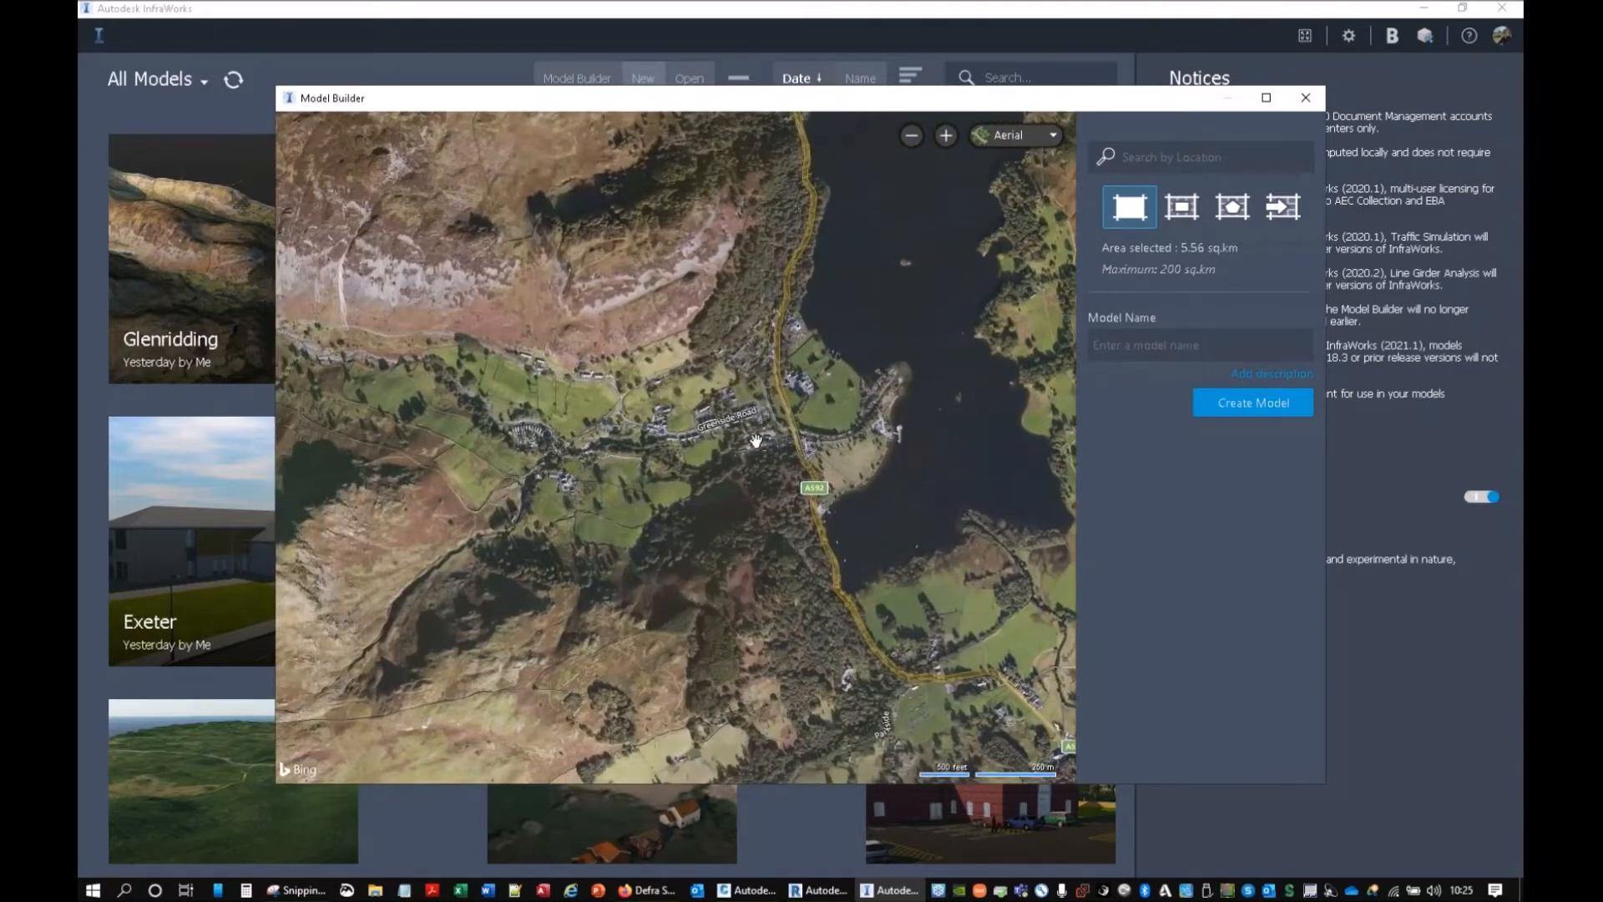
pyautogui.scroll(5, 755, 440)
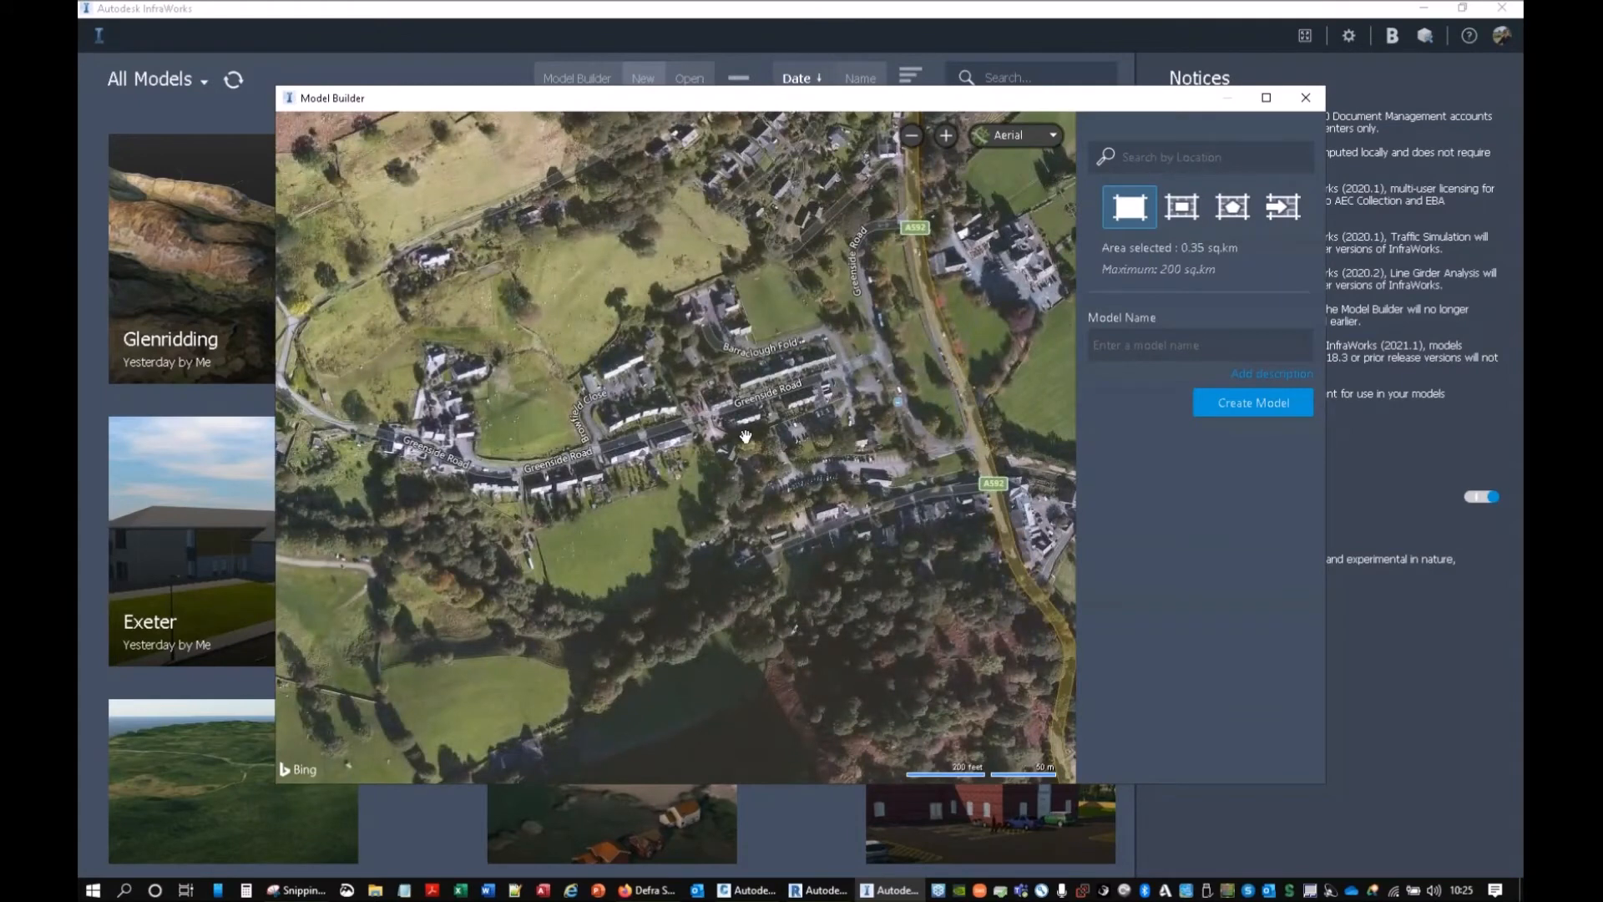
pyautogui.scroll(-5, 746, 436)
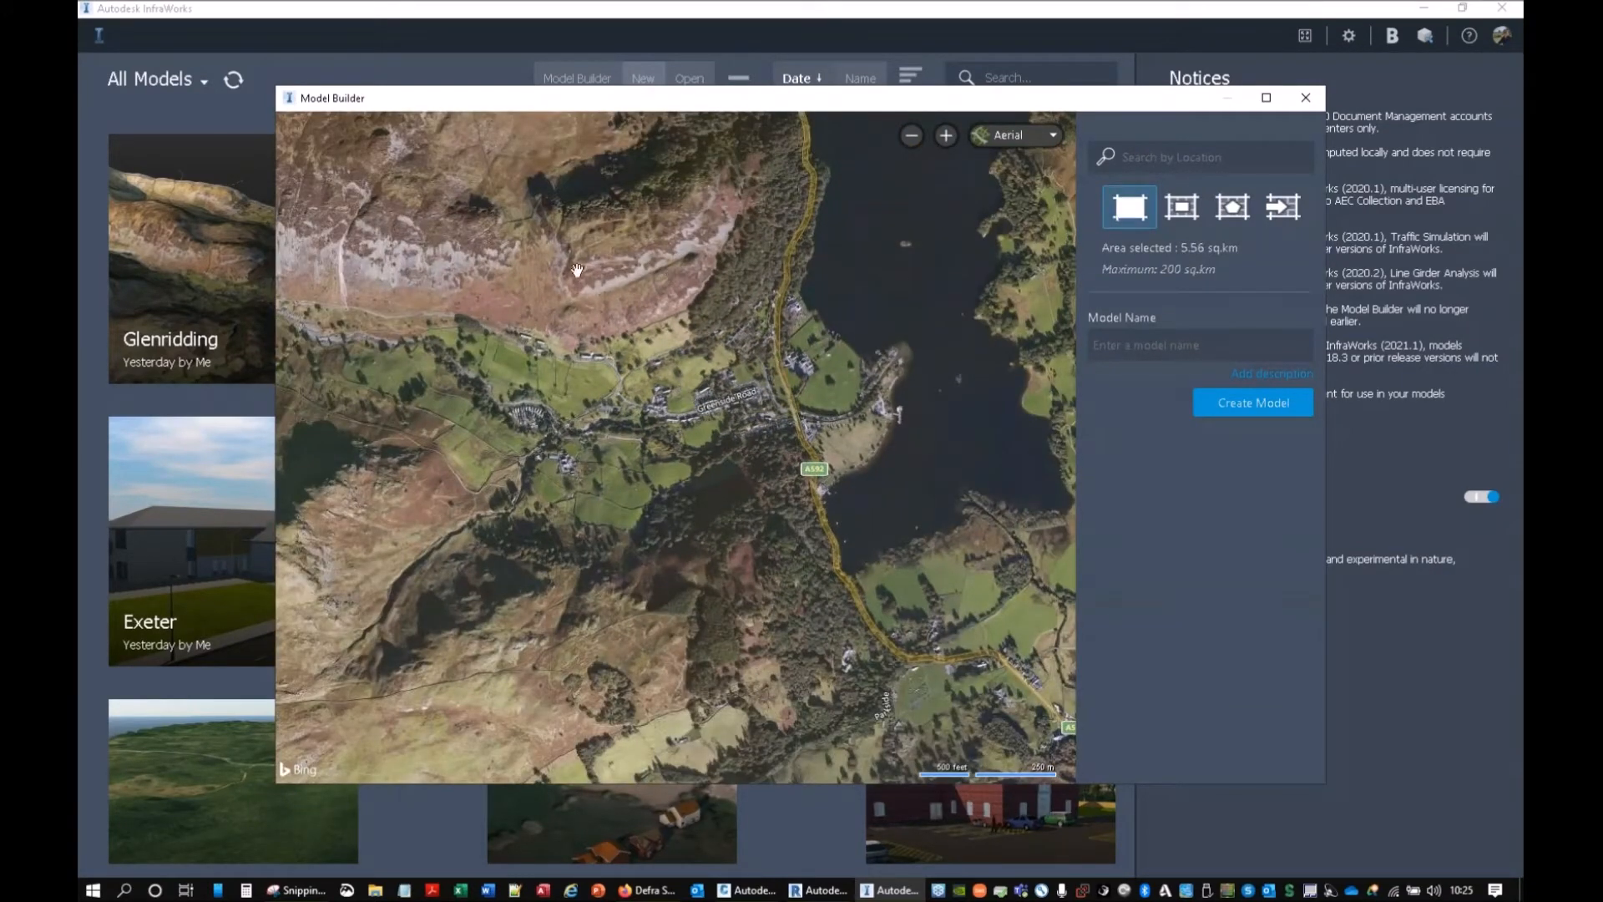
# Step: Try the current map extent option, and draw a rectangular area of interest of about 0.26 sq.km around Glenridding village
pyautogui.click(1124, 224)
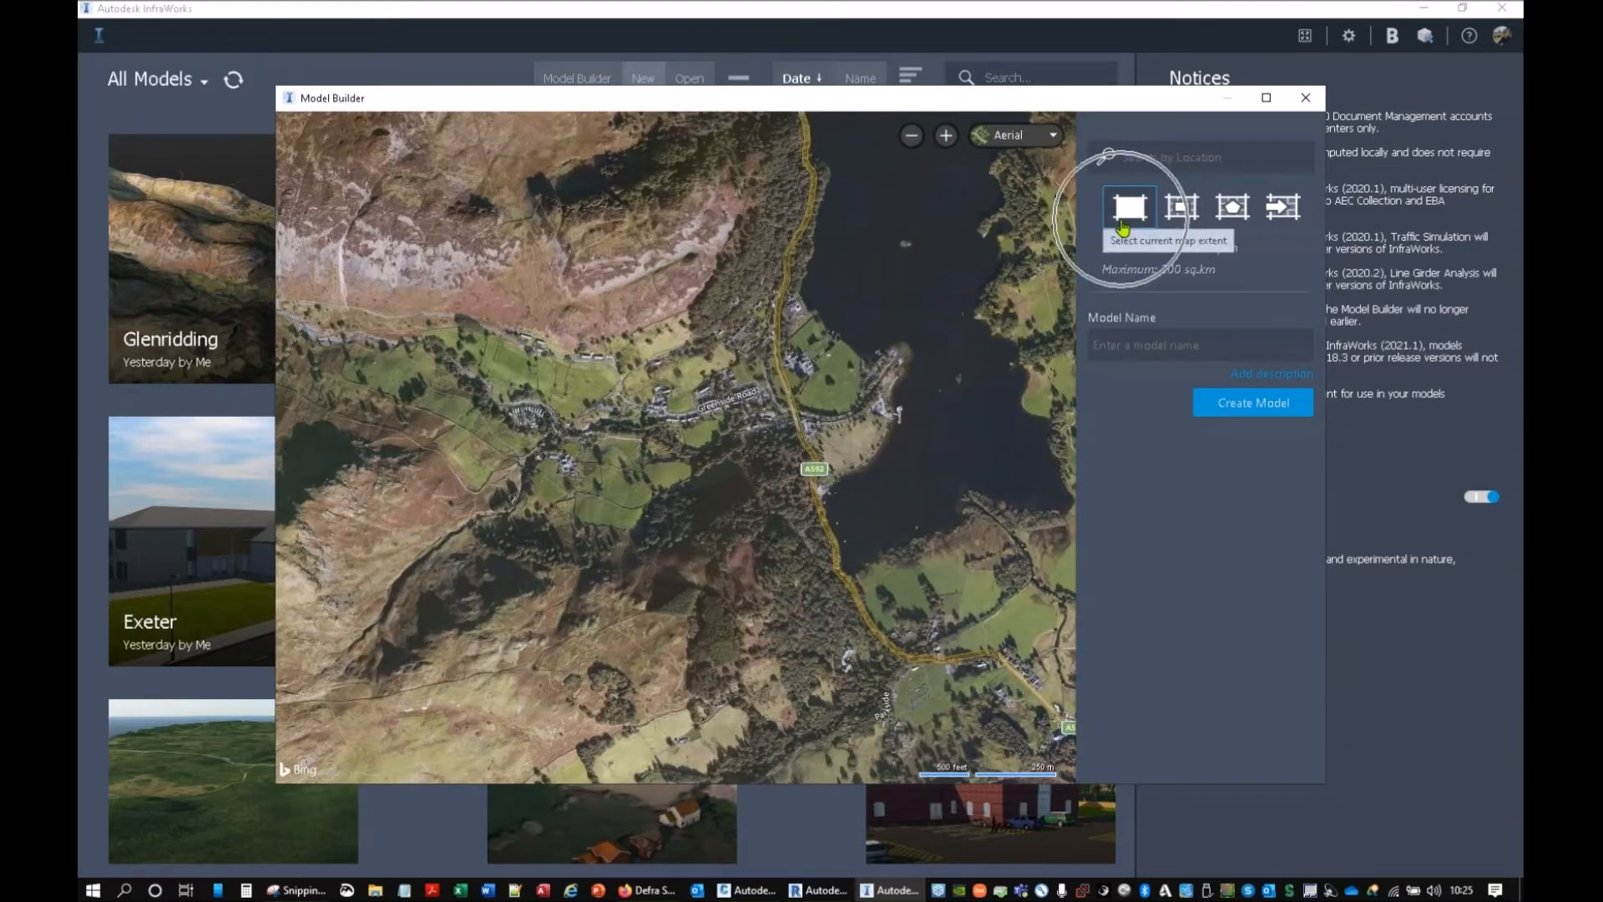
pyautogui.click(1180, 207)
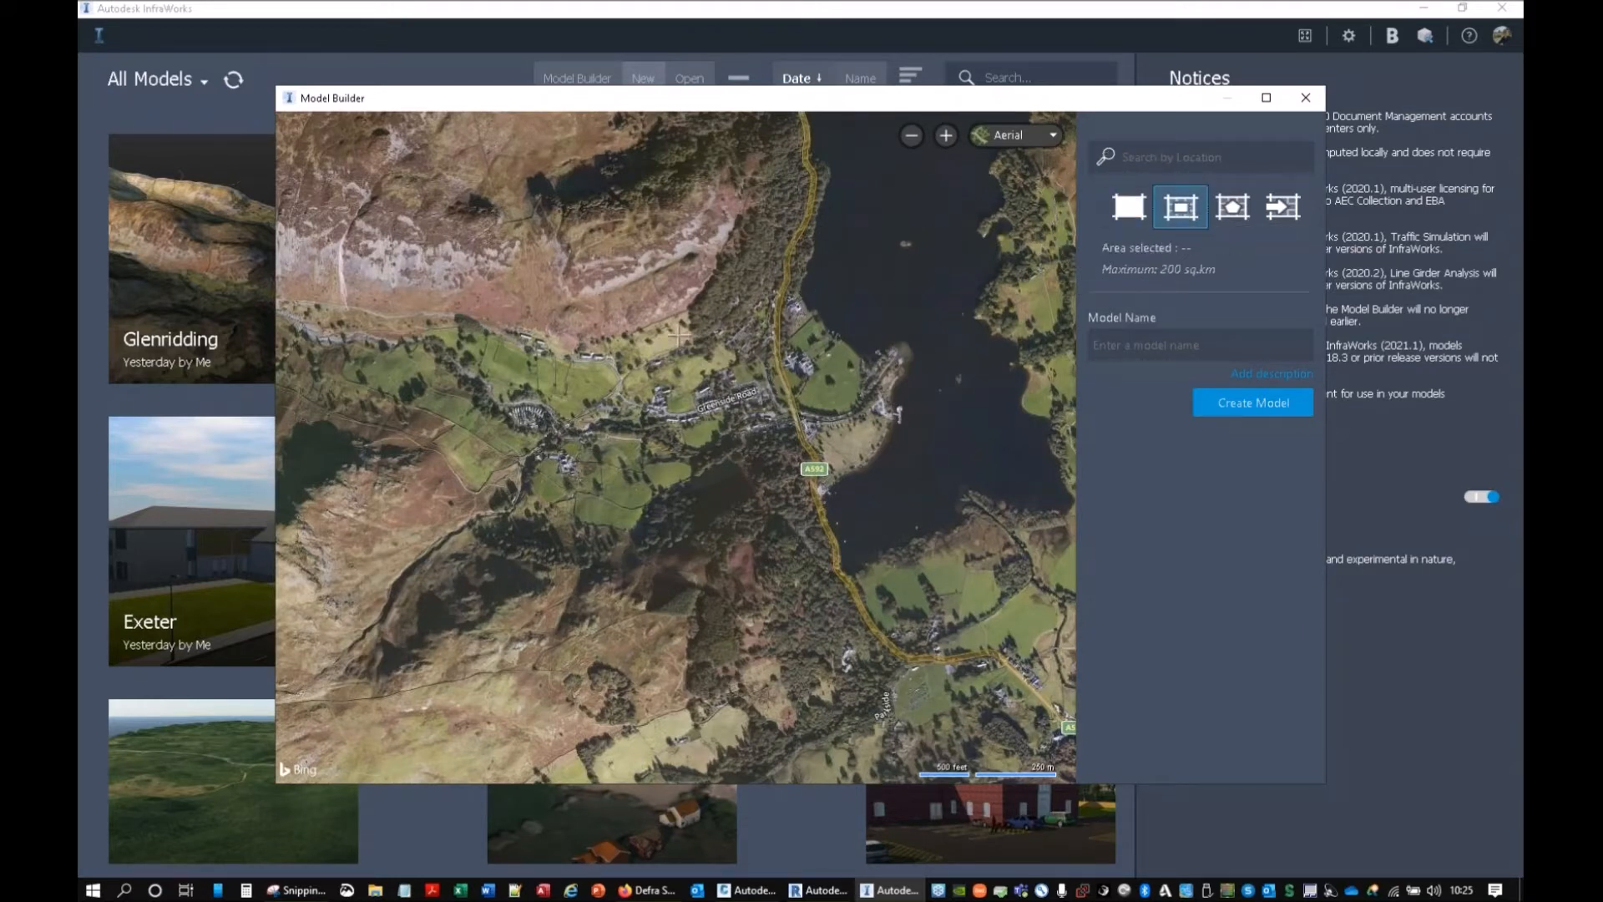
pyautogui.moveTo(647, 338); pyautogui.dragTo(858, 458)
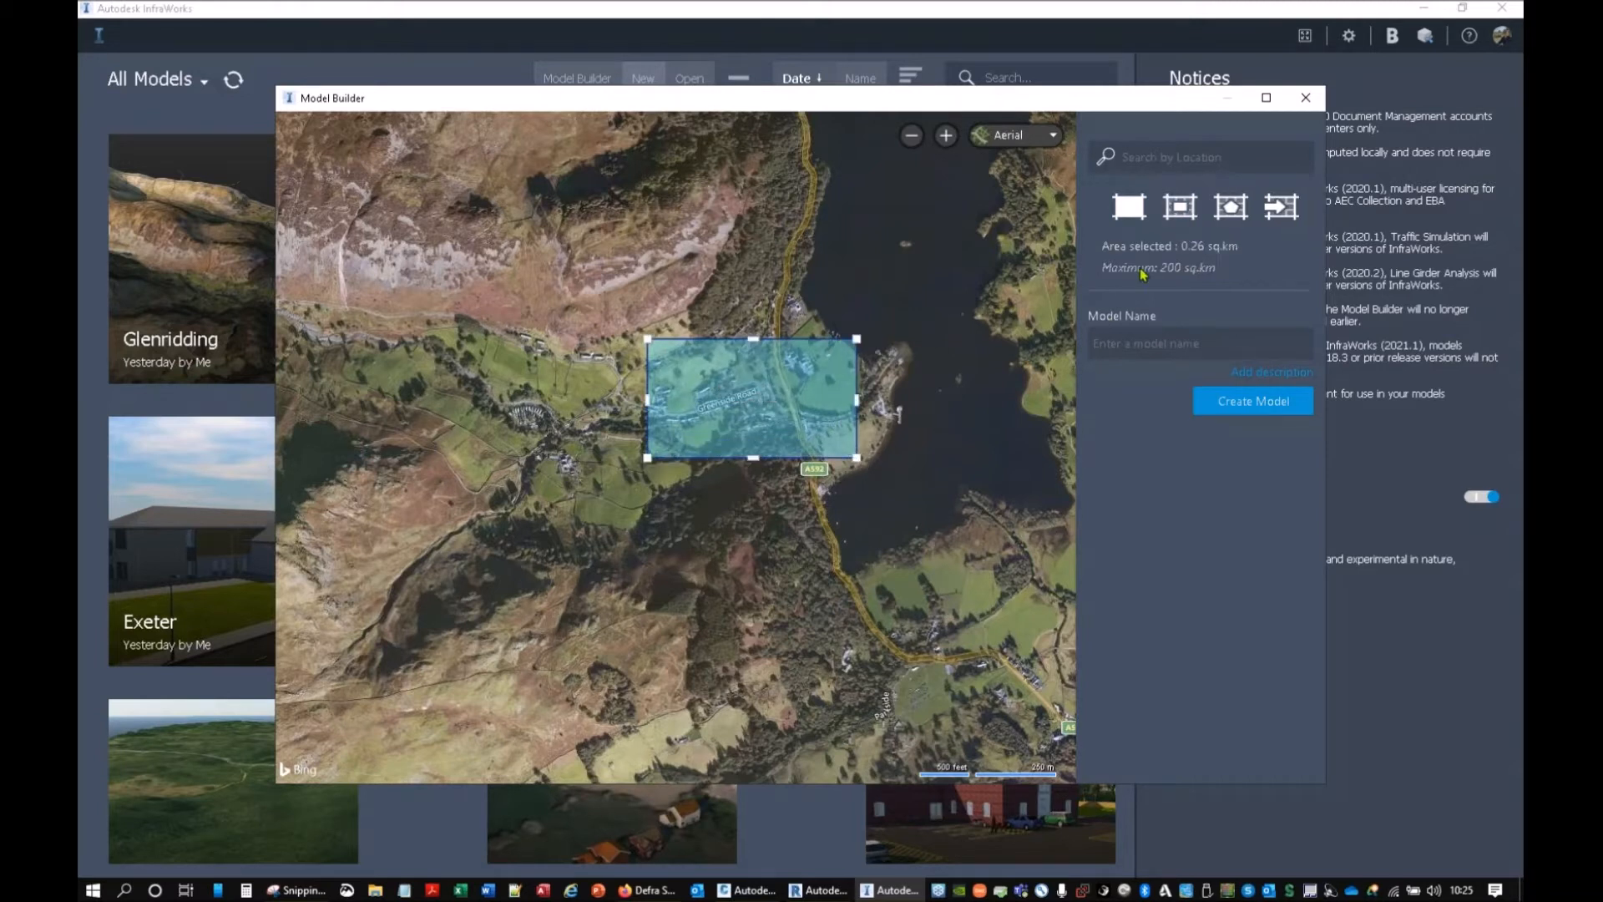
pyautogui.click(1182, 278)
# Step: Draw a polygon area of interest of about 0.53 sq.km around Glenridding and the adjoining lakeshore
pyautogui.click(1231, 207)
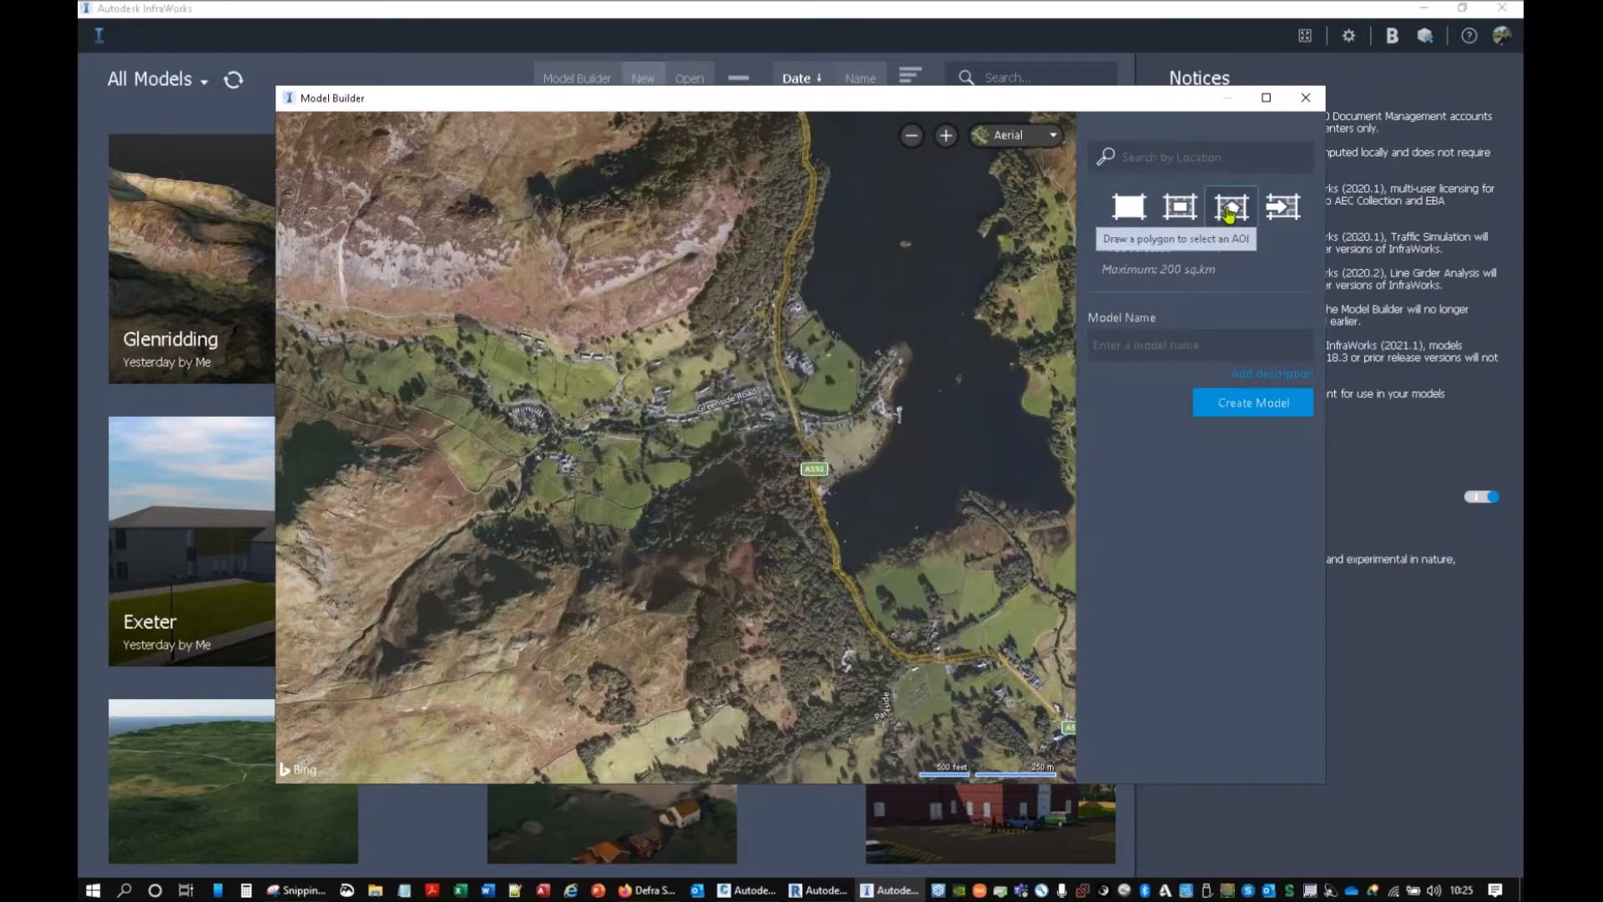
pyautogui.moveTo(616, 360); pyautogui.dragTo(715, 296)
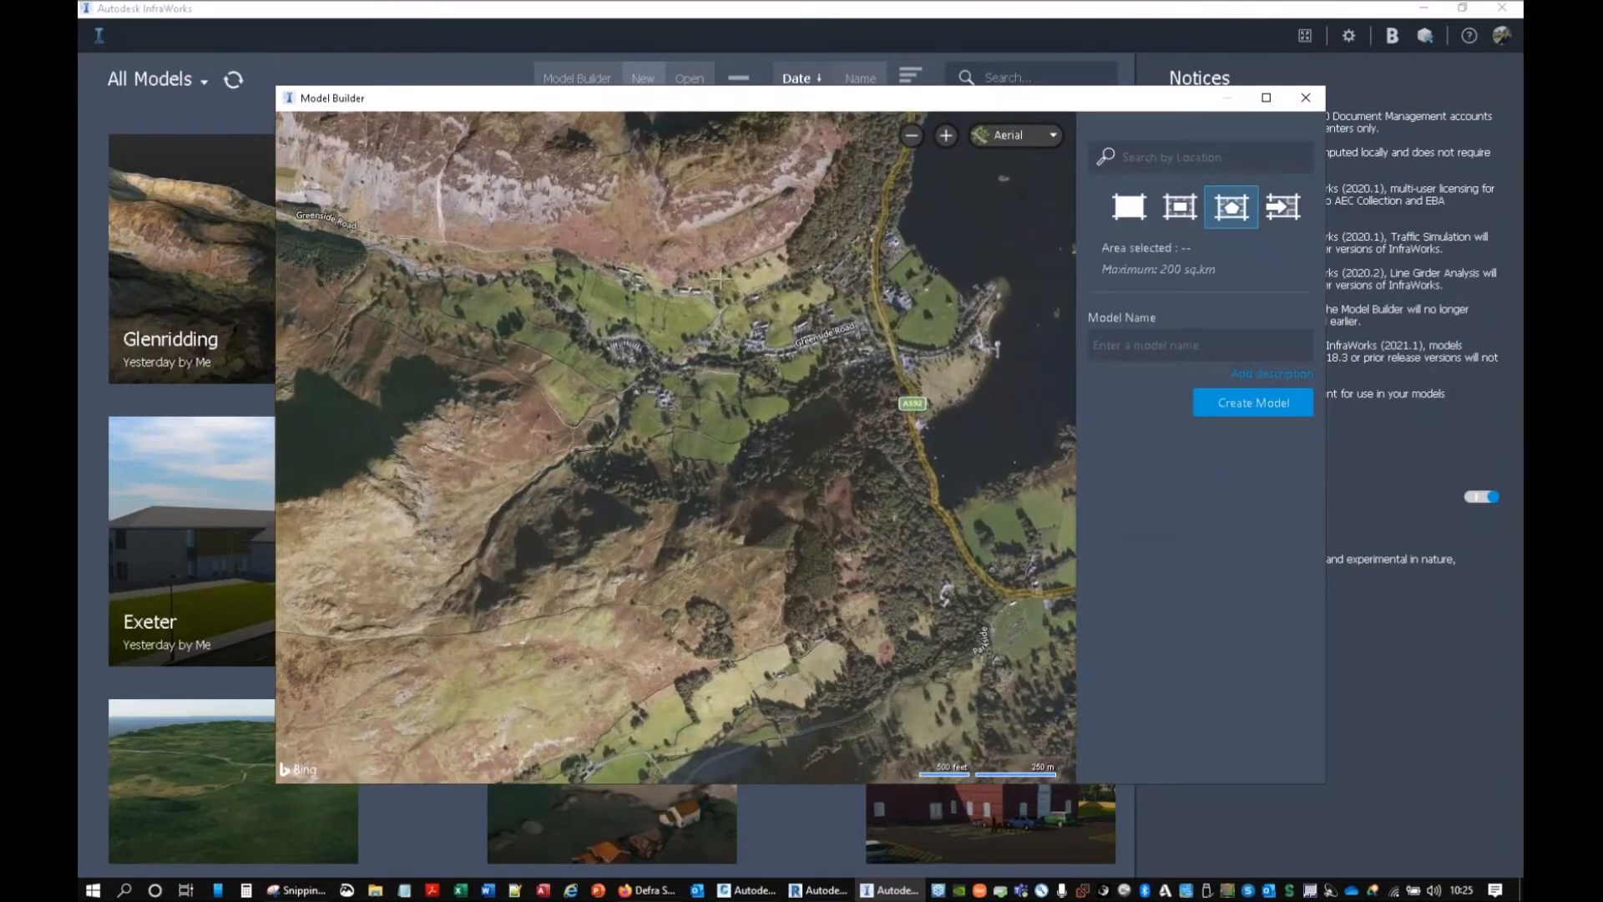
pyautogui.click(825, 228)
pyautogui.click(844, 178)
pyautogui.click(919, 183)
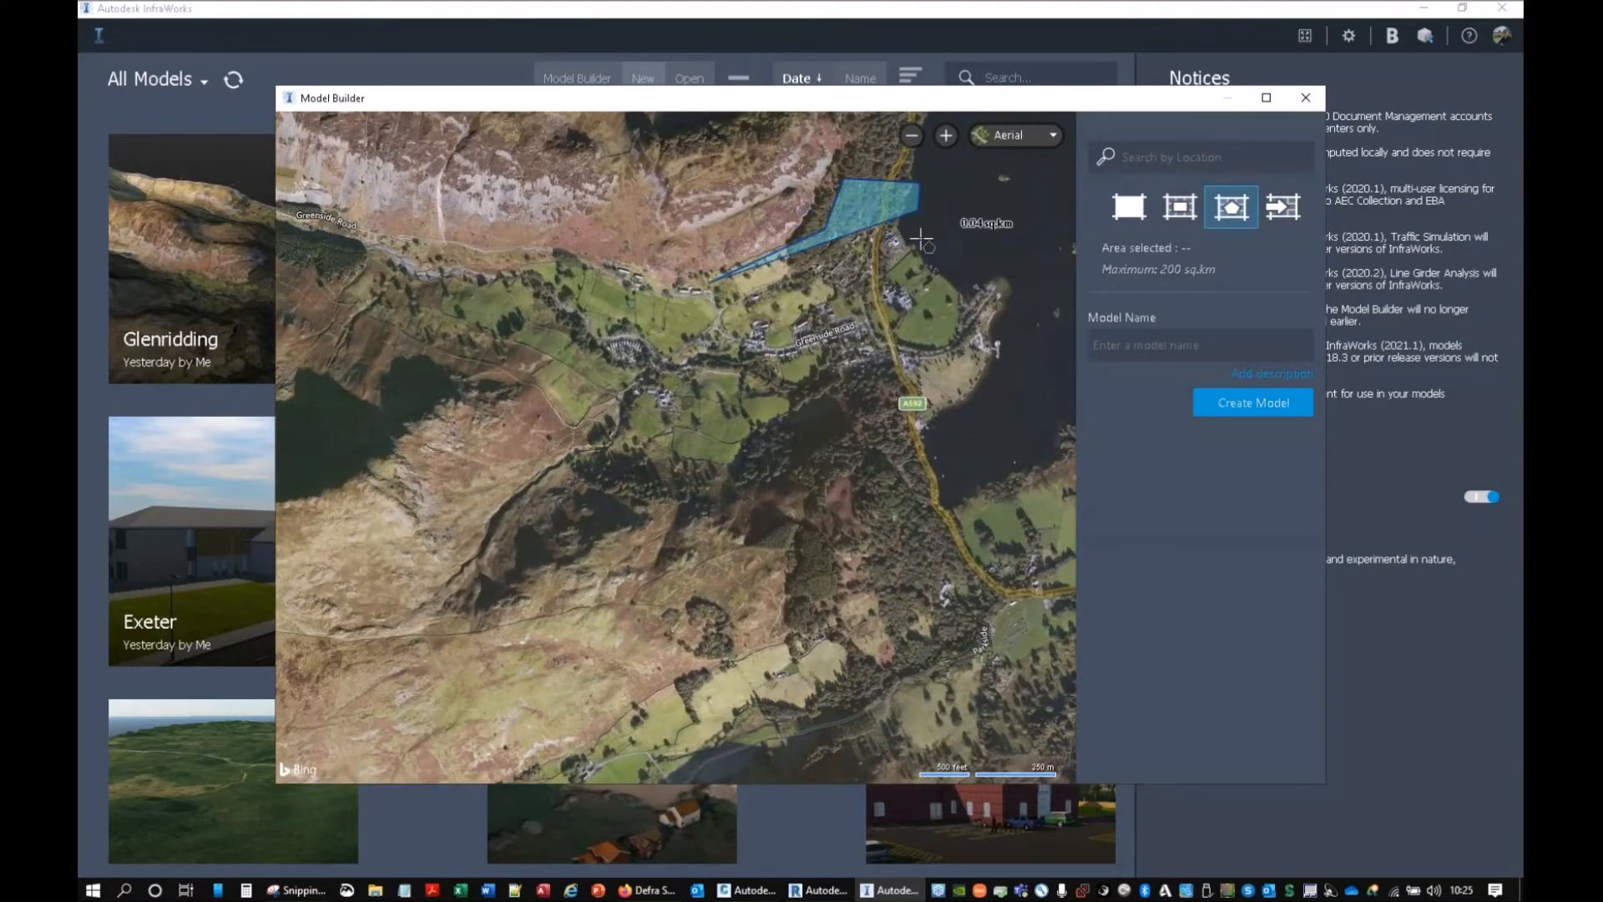
pyautogui.moveTo(969, 266); pyautogui.dragTo(985, 264)
pyautogui.moveTo(1045, 372); pyautogui.dragTo(1055, 390)
pyautogui.moveTo(984, 481); pyautogui.dragTo(944, 475)
pyautogui.doubleClick(740, 451)
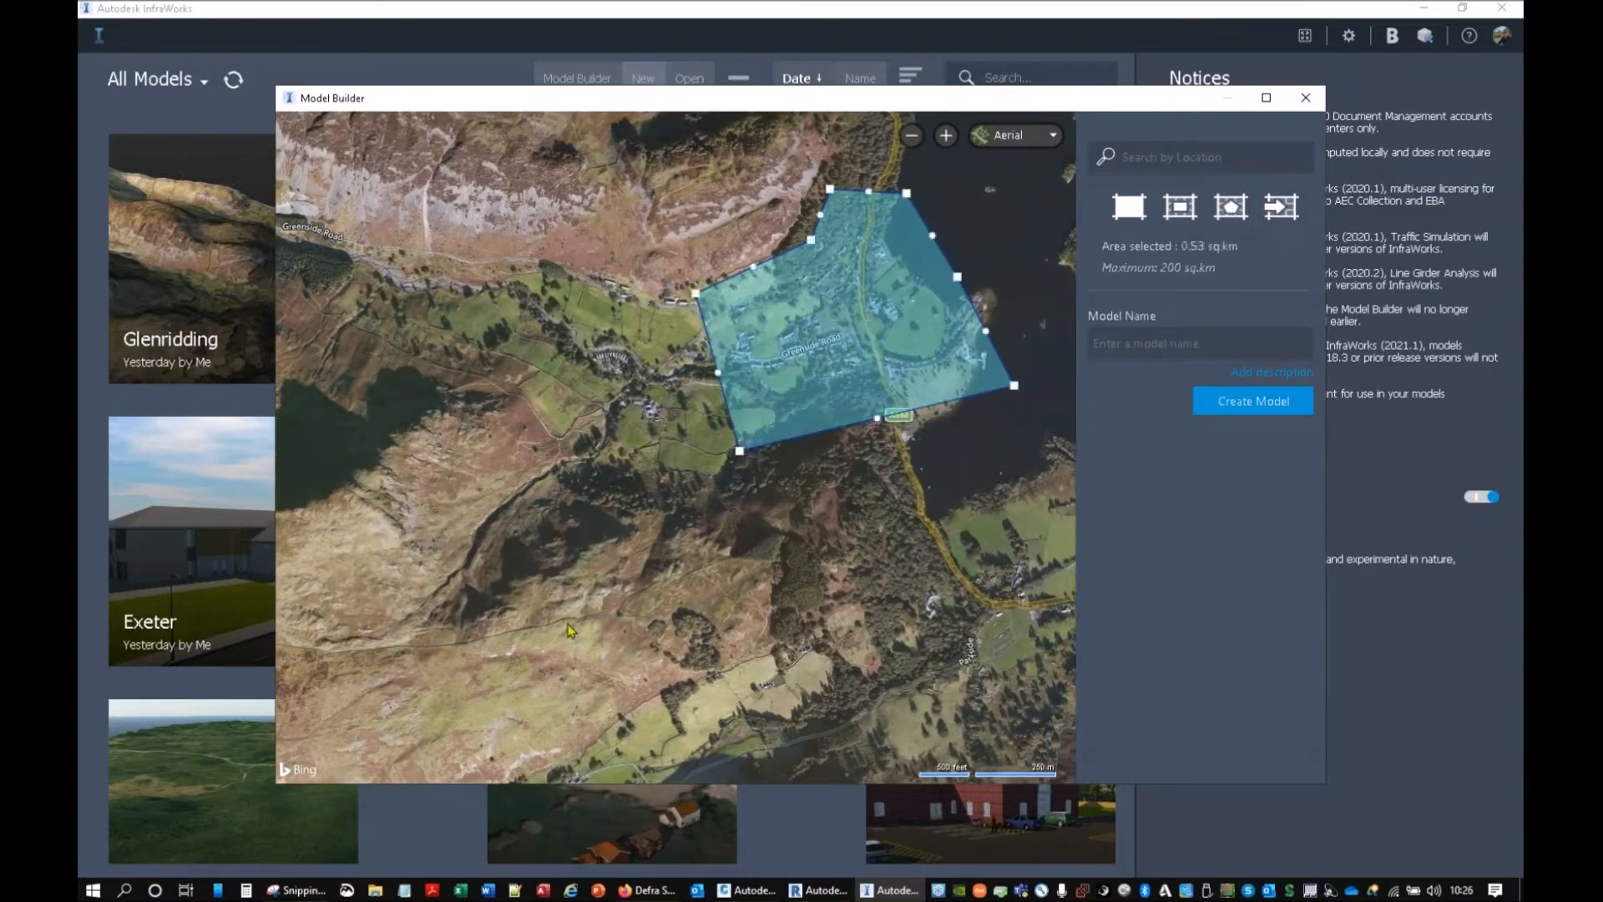
# Step: Reshape the southern boundary of the polygon outward to enlarge the selected area to about 0.65 sq.km
pyautogui.moveTo(738, 453); pyautogui.dragTo(714, 482)
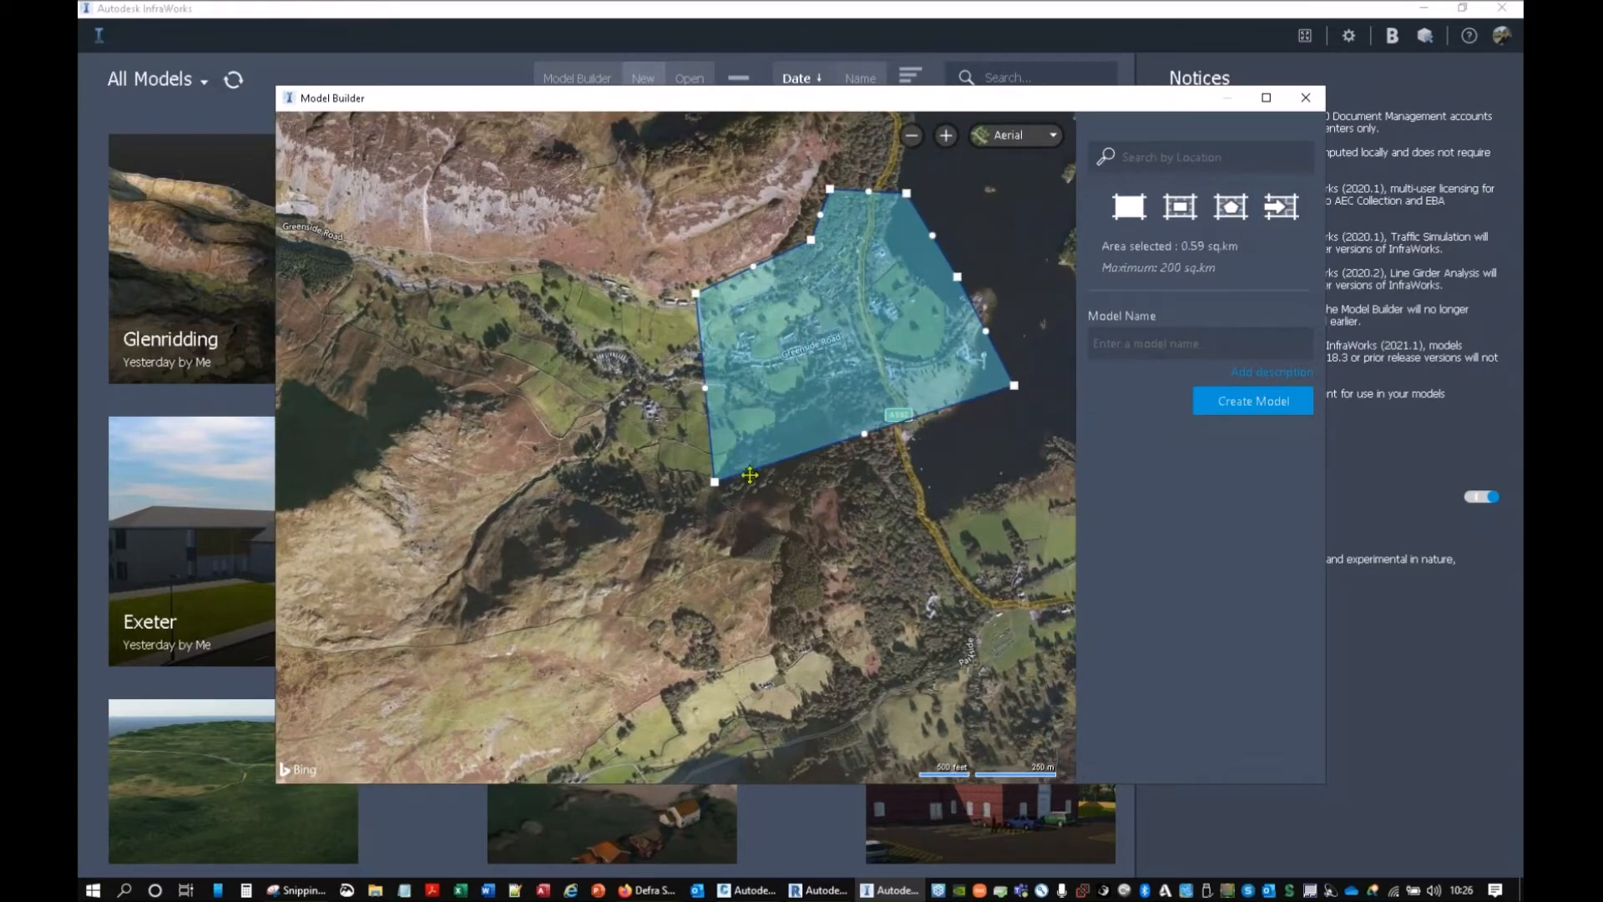
pyautogui.moveTo(1002, 390); pyautogui.dragTo(995, 415)
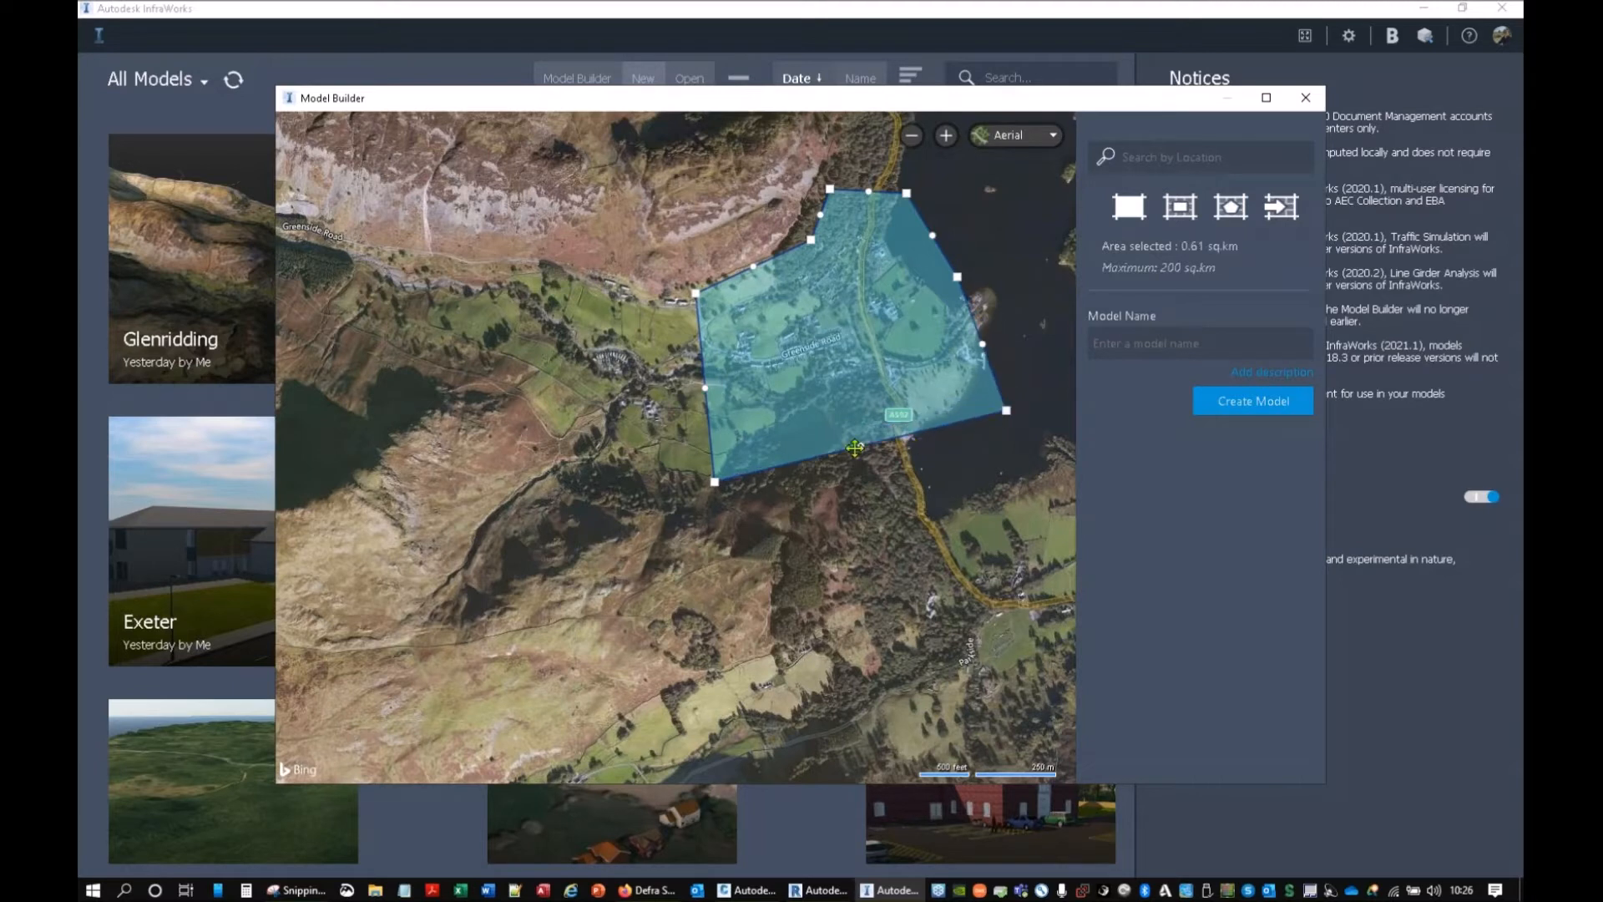
pyautogui.moveTo(858, 450); pyautogui.dragTo(868, 470)
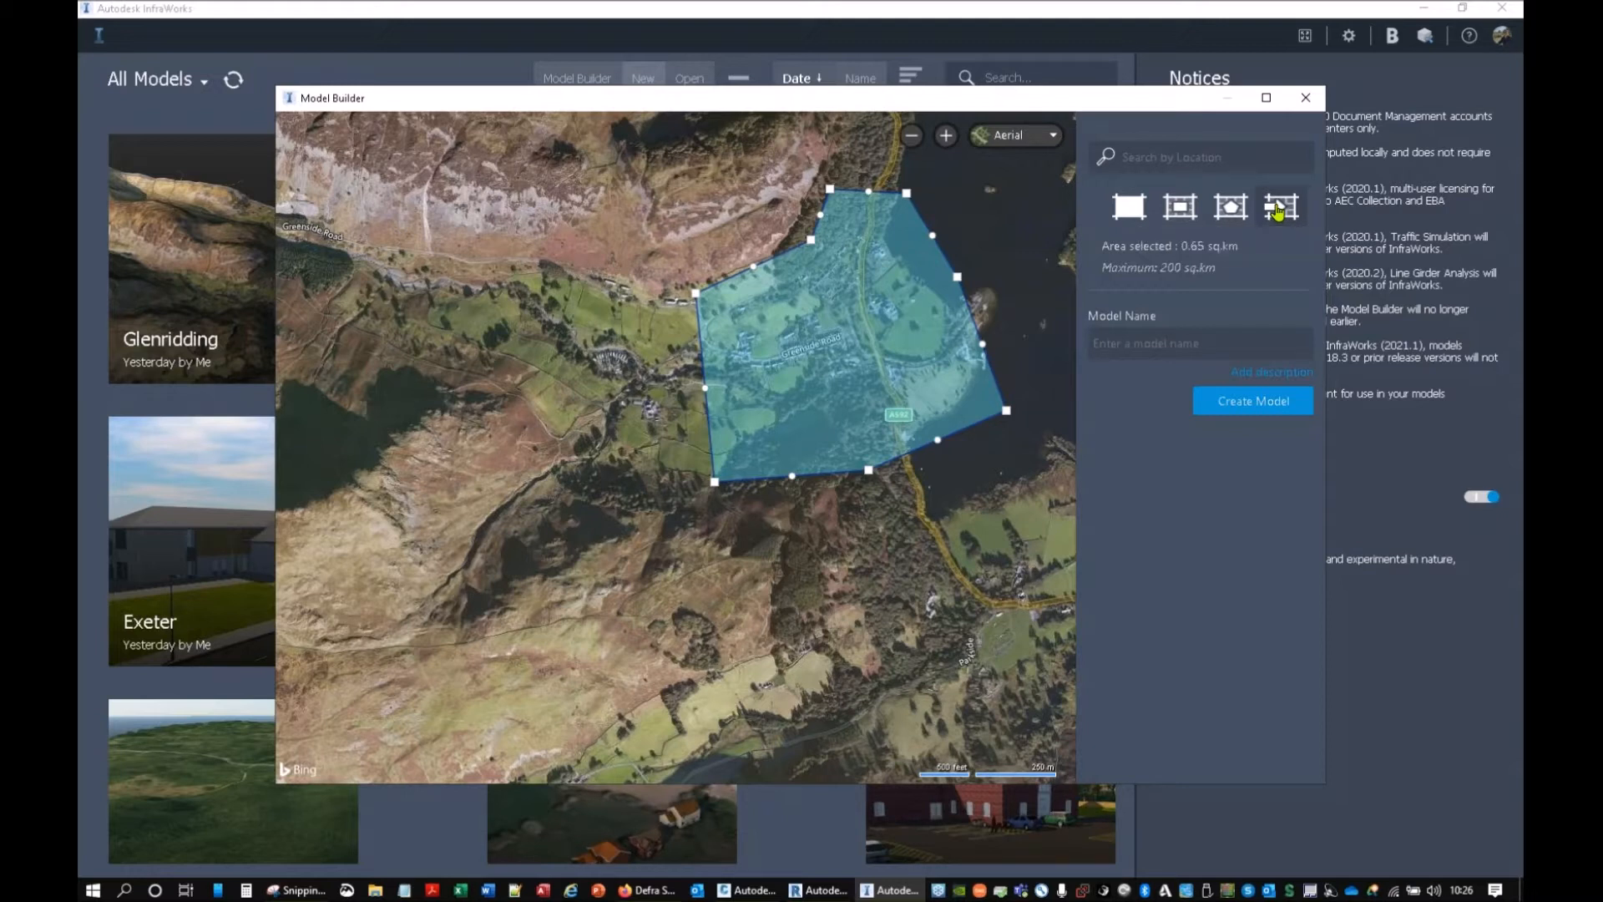
# Step: Enter "New project" as the model name, and close Model Builder without creating the model
pyautogui.click(1156, 350)
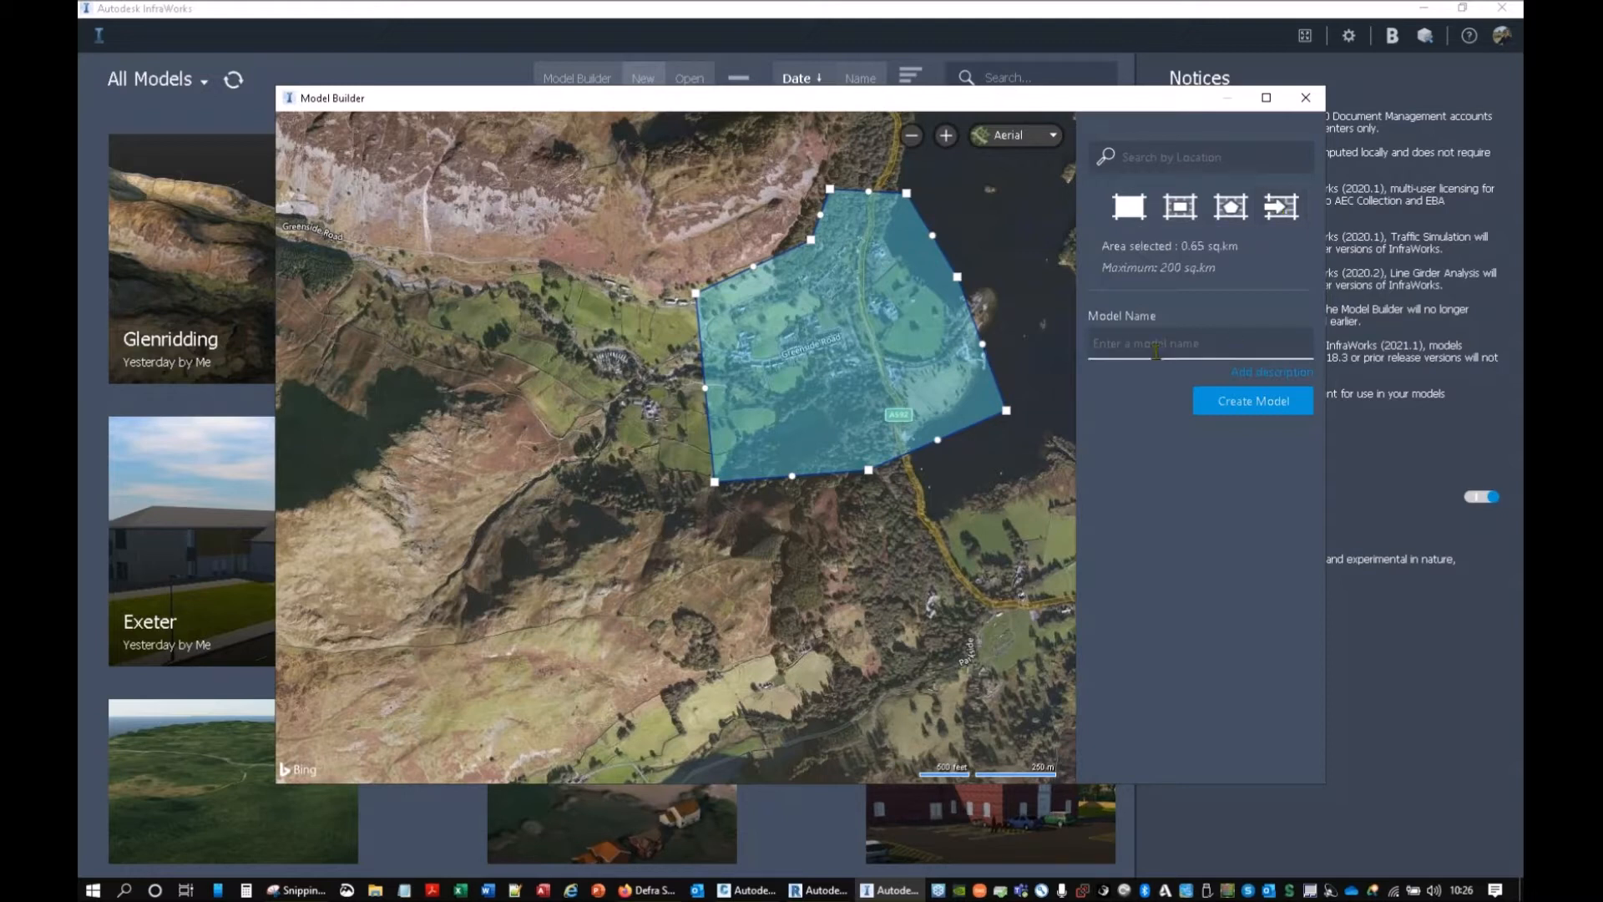
pyautogui.click(1156, 349)
pyautogui.write('New proje')
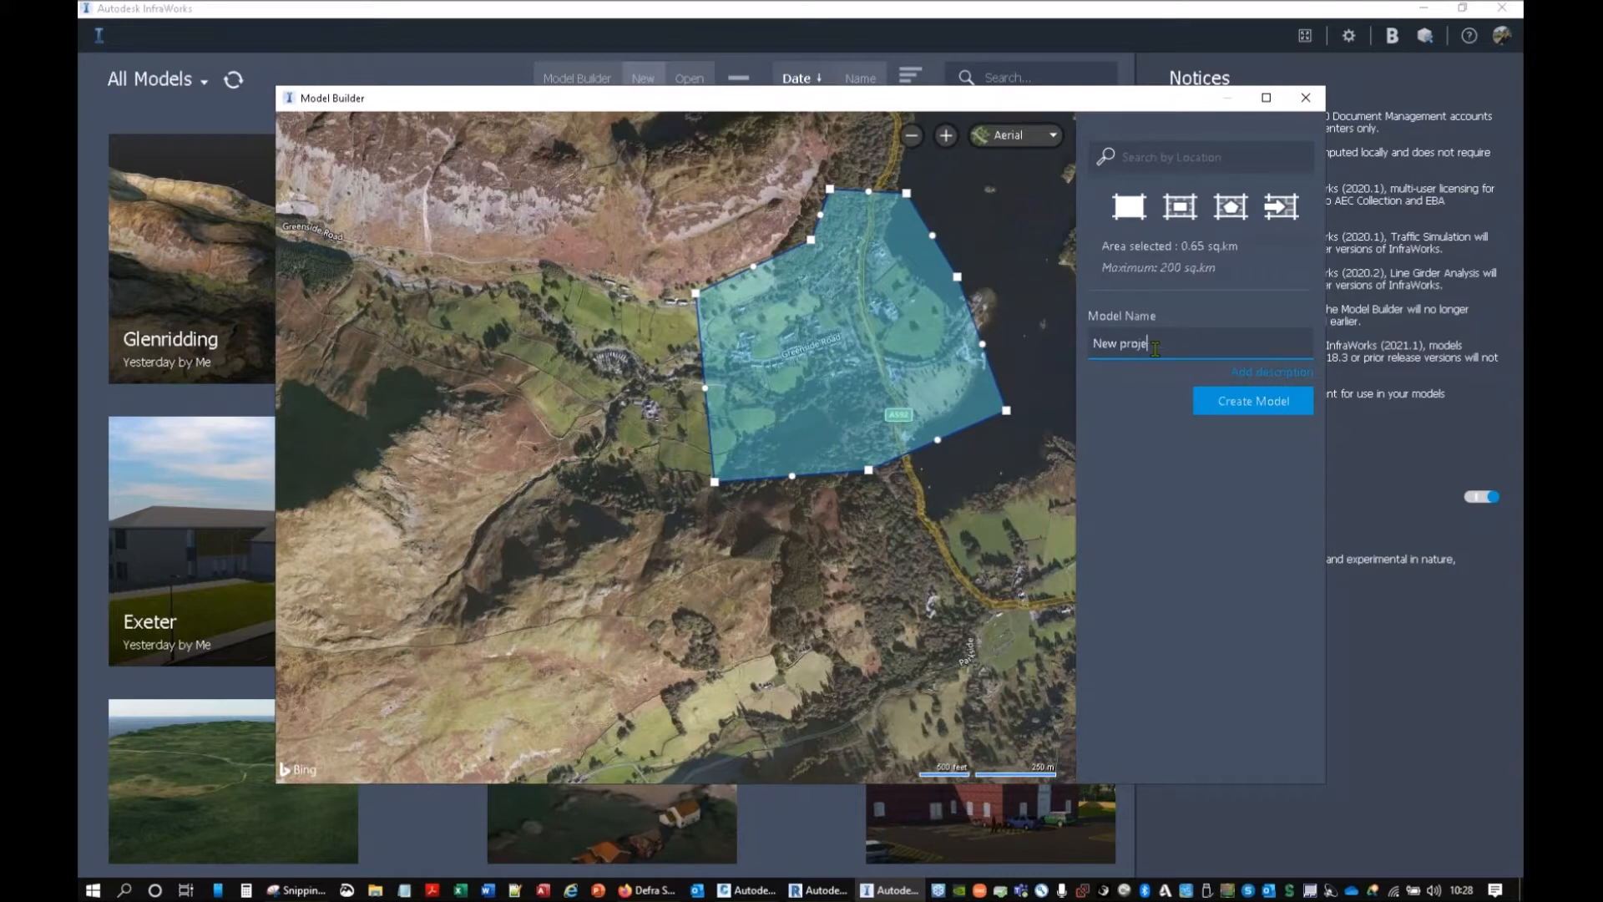
pyautogui.write('ct')
pyautogui.click(1307, 98)
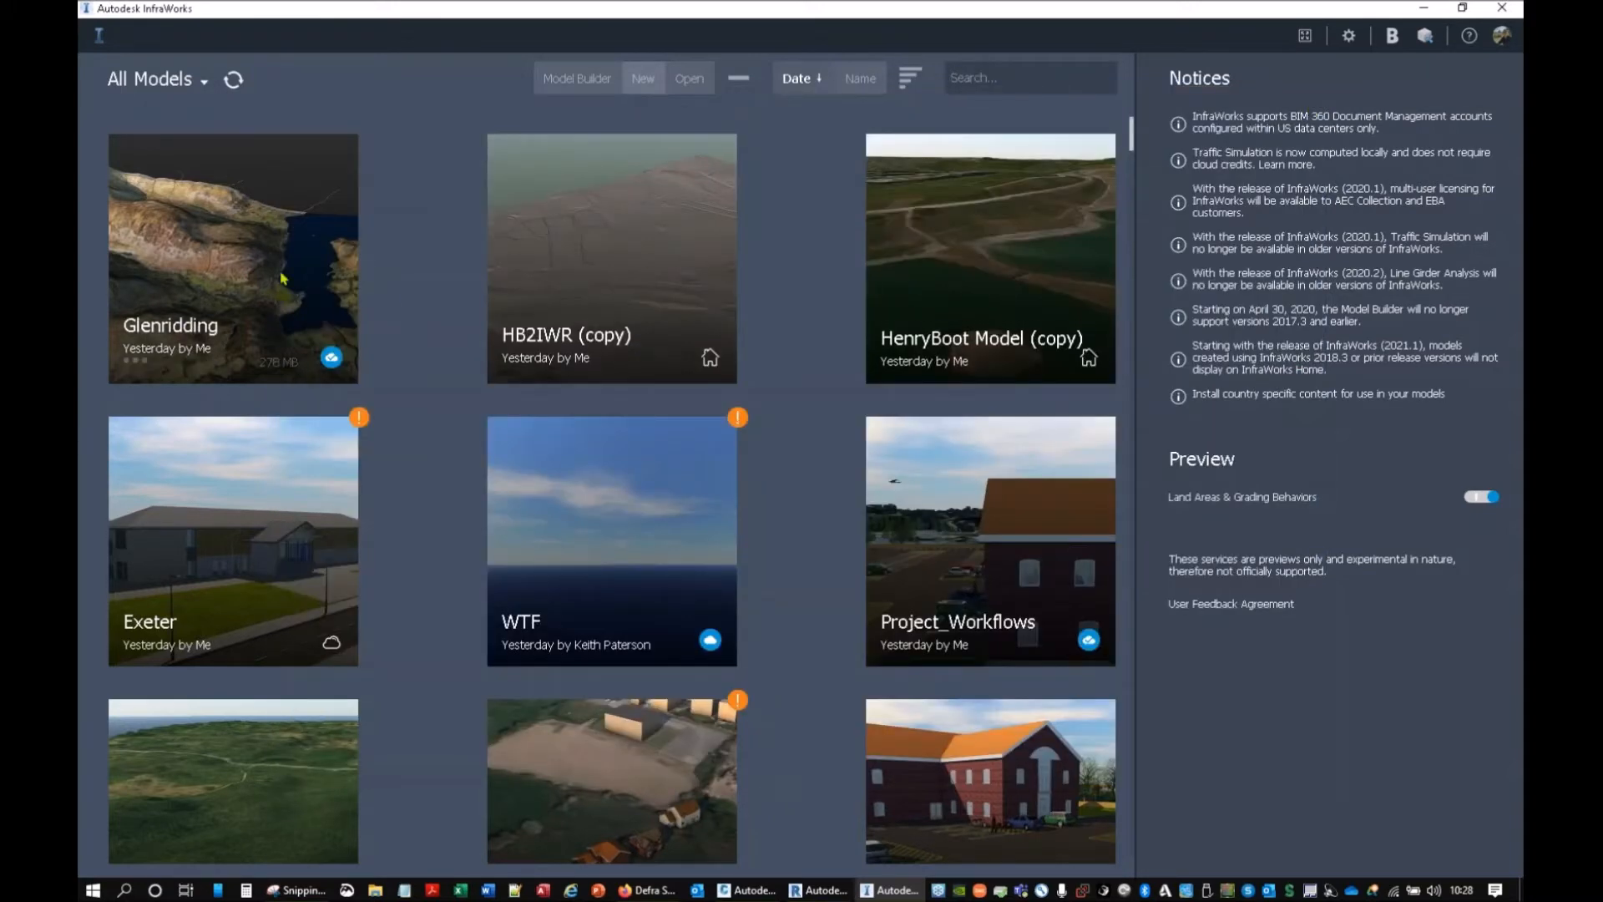
# Step: Open the existing Glenridding model and bring the village's roads and buildings into close view
pyautogui.click(237, 247)
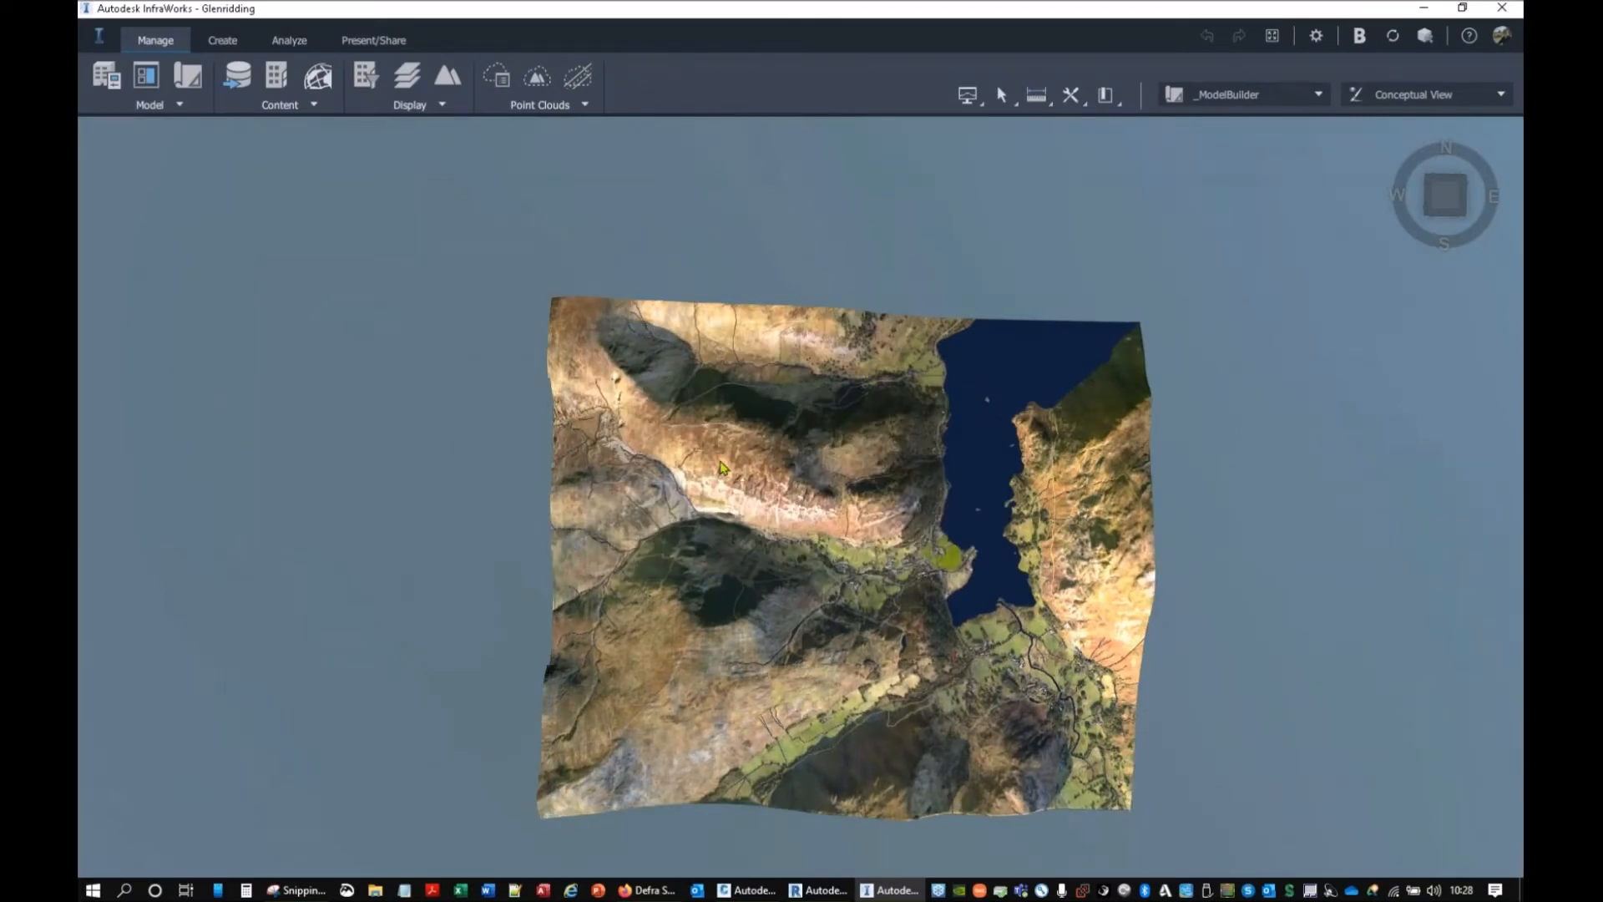
pyautogui.scroll(5, 916, 601)
pyautogui.scroll(10, 915, 601)
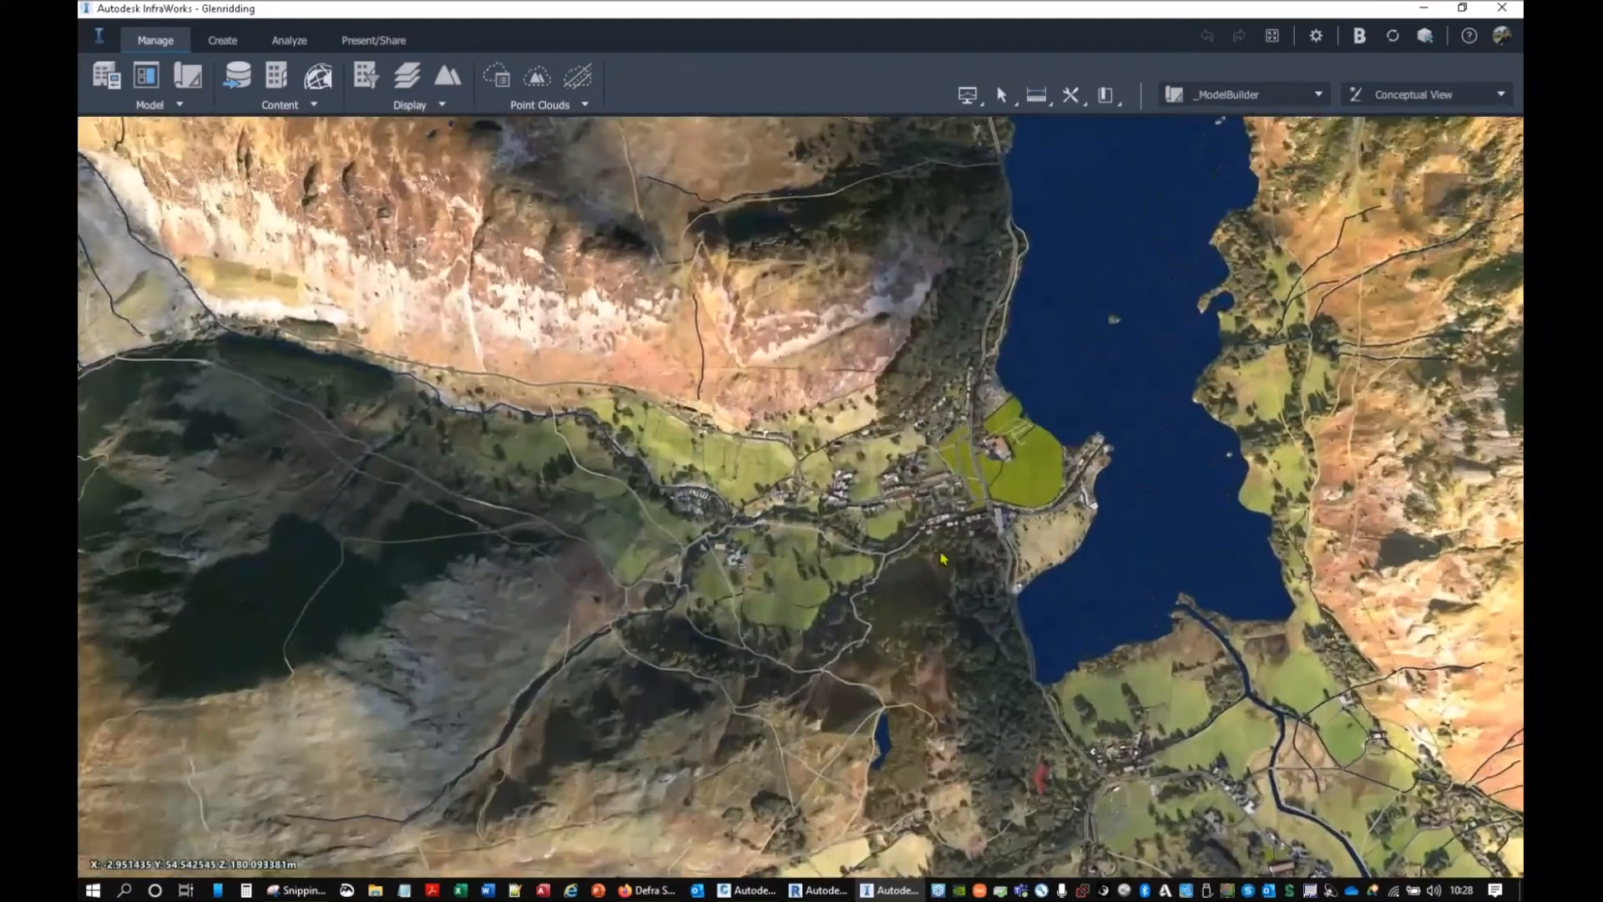
pyautogui.scroll(5, 946, 437)
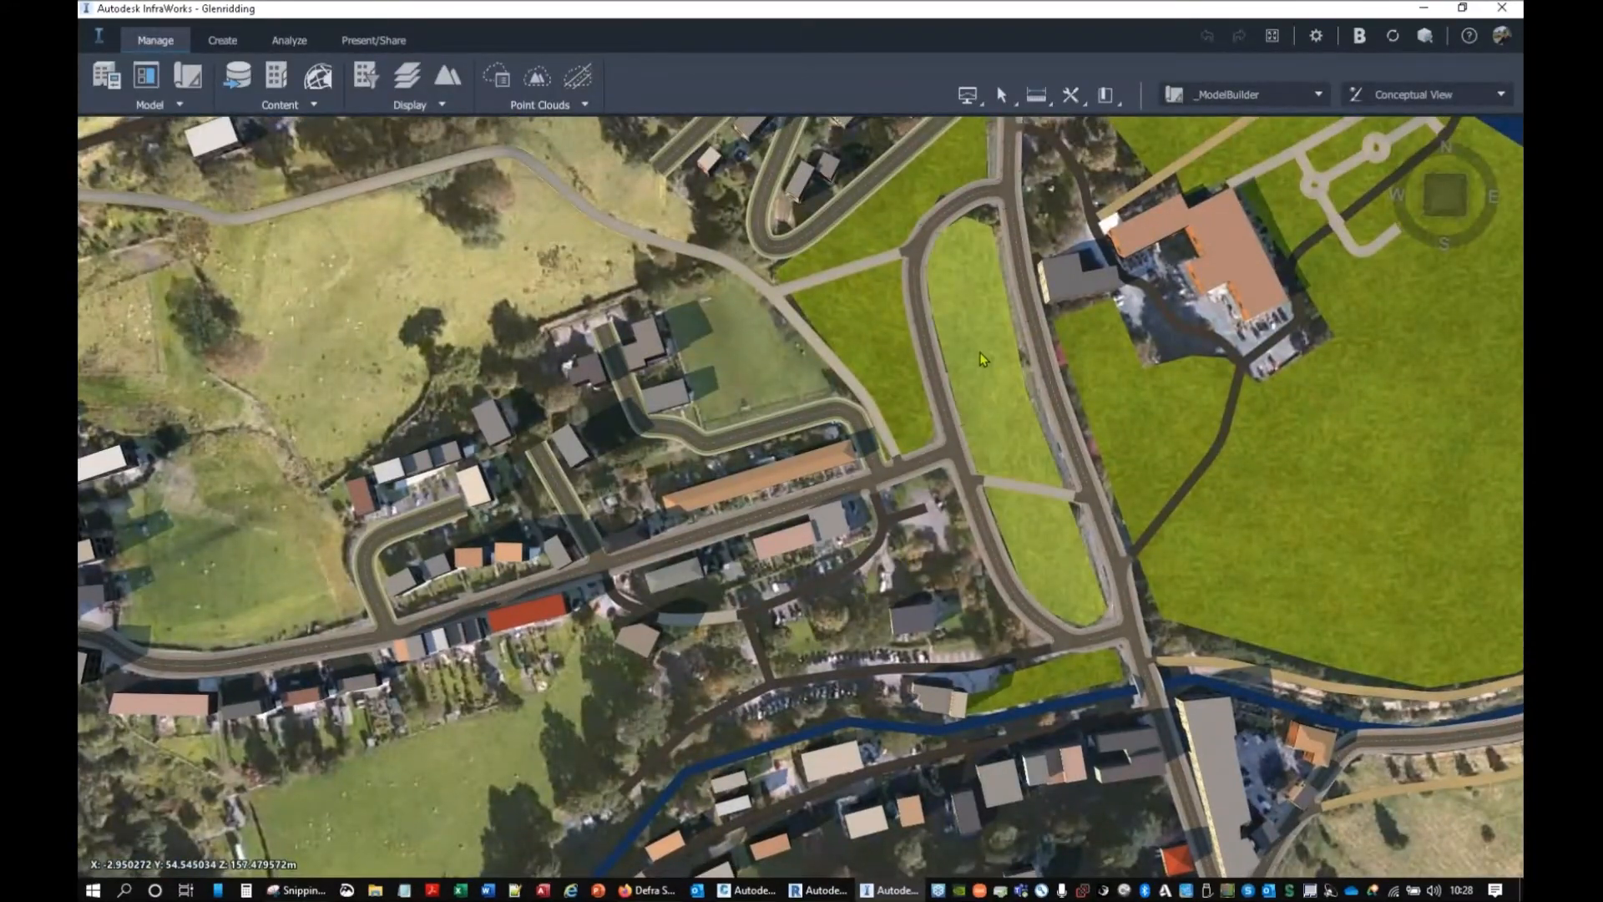
# Step: View the OpenStreetMap source of the grass strip between Greenside Road and the A592, and return to the InfraWorks model
pyautogui.moveTo(982, 359)
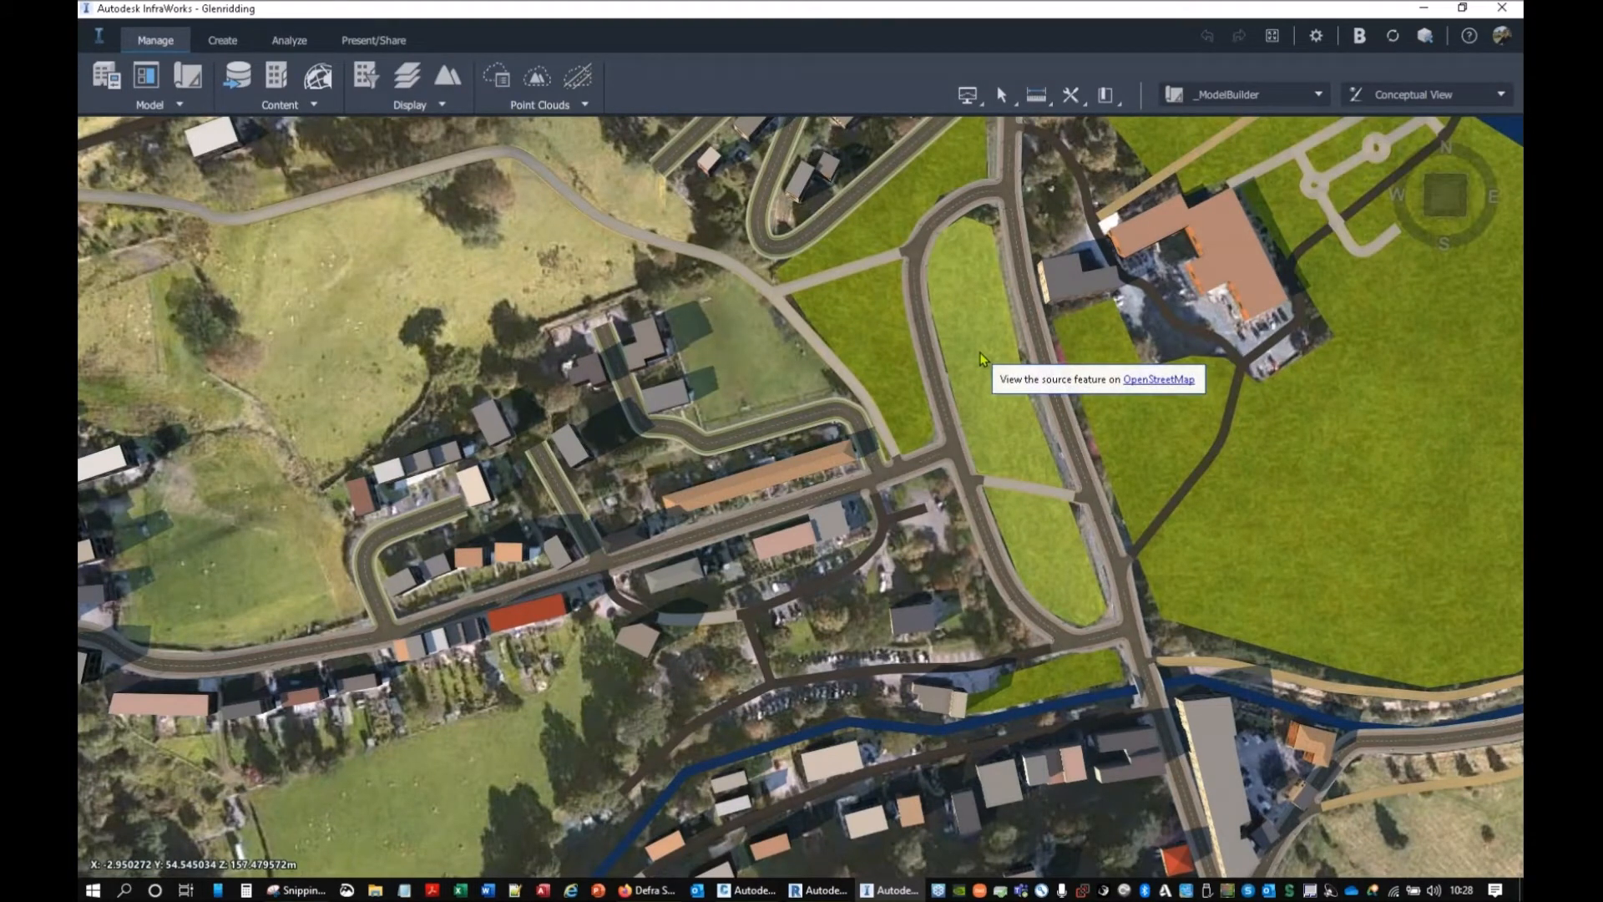
pyautogui.click(1153, 381)
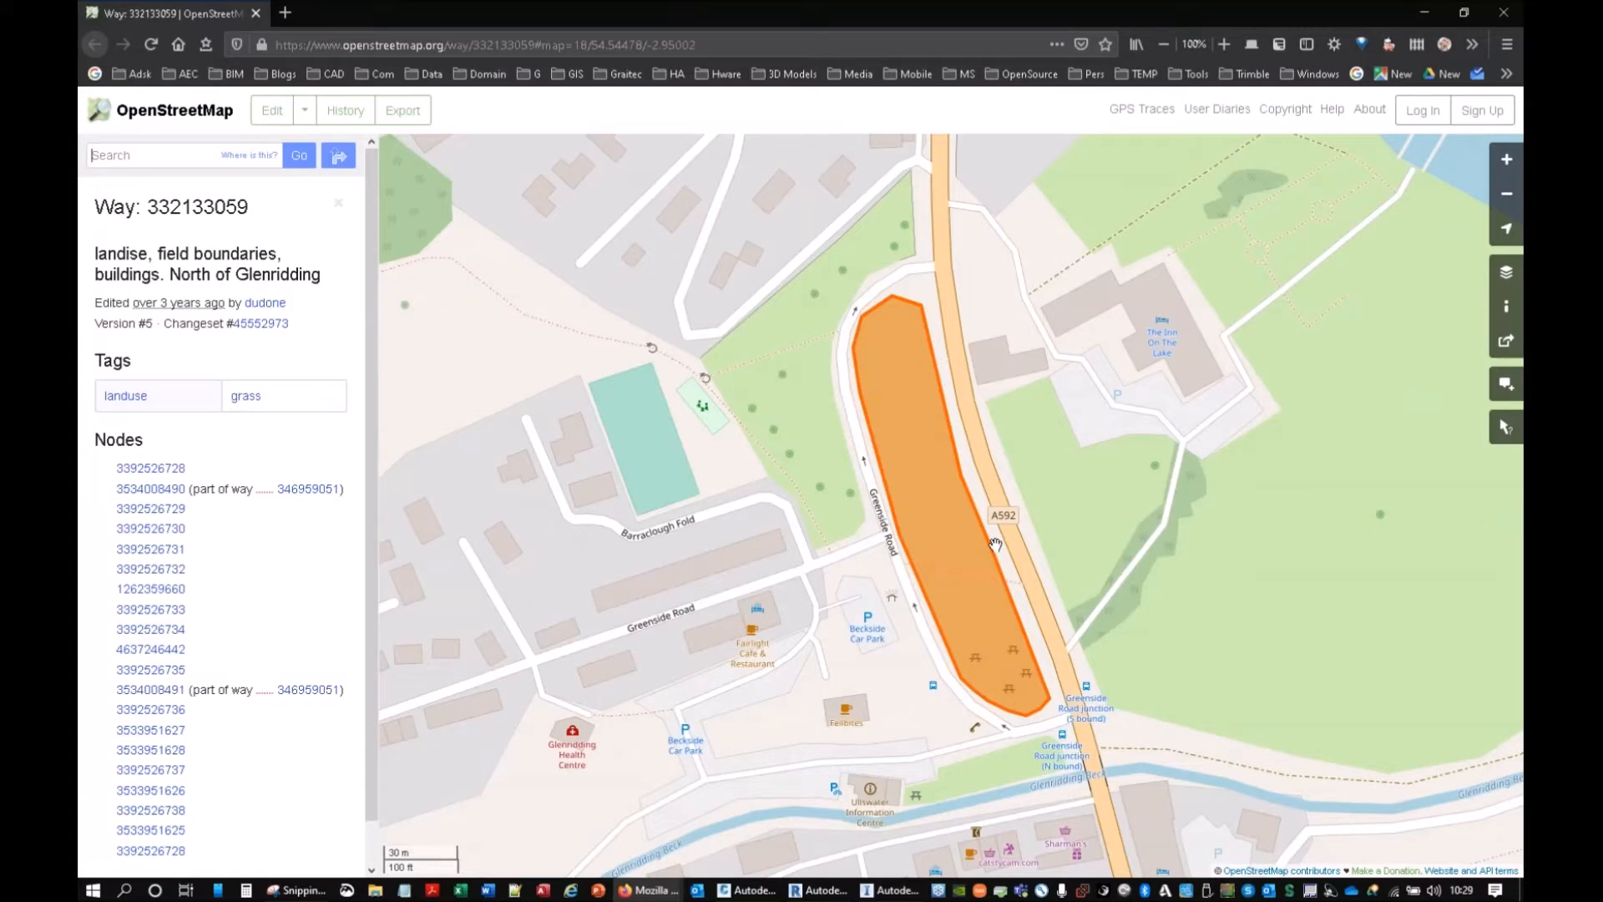
pyautogui.click(1434, 17)
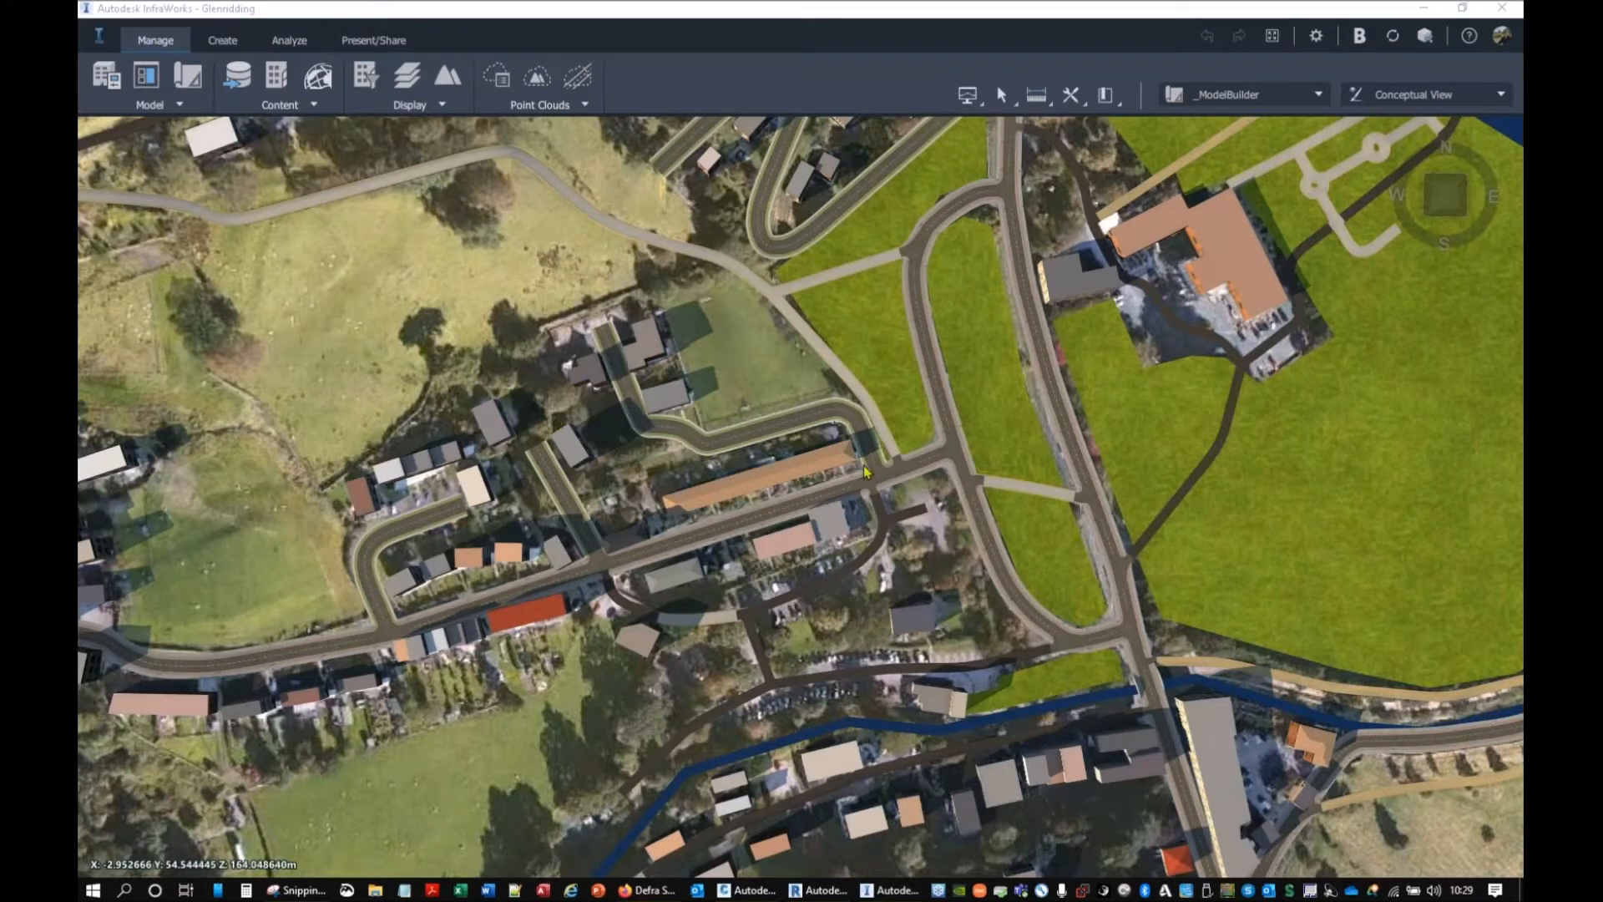
# Step: Check the Greenside Road feature information, and review The Inn On The Lake building's tags and nodes on OpenStreetMap
pyautogui.moveTo(936, 474)
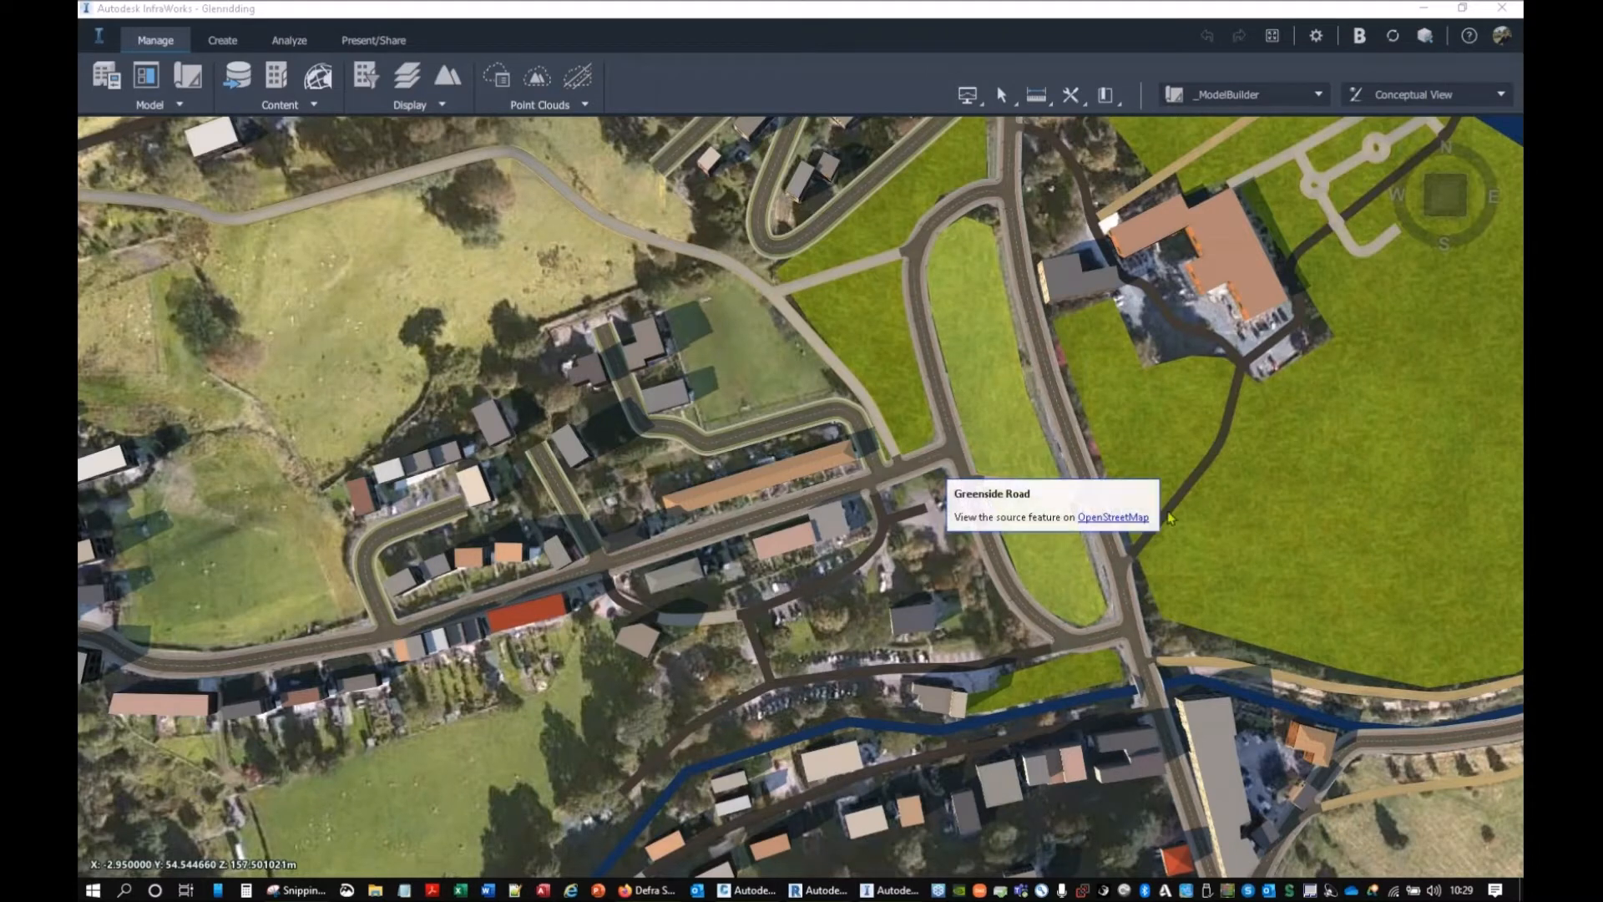
pyautogui.moveTo(1223, 273)
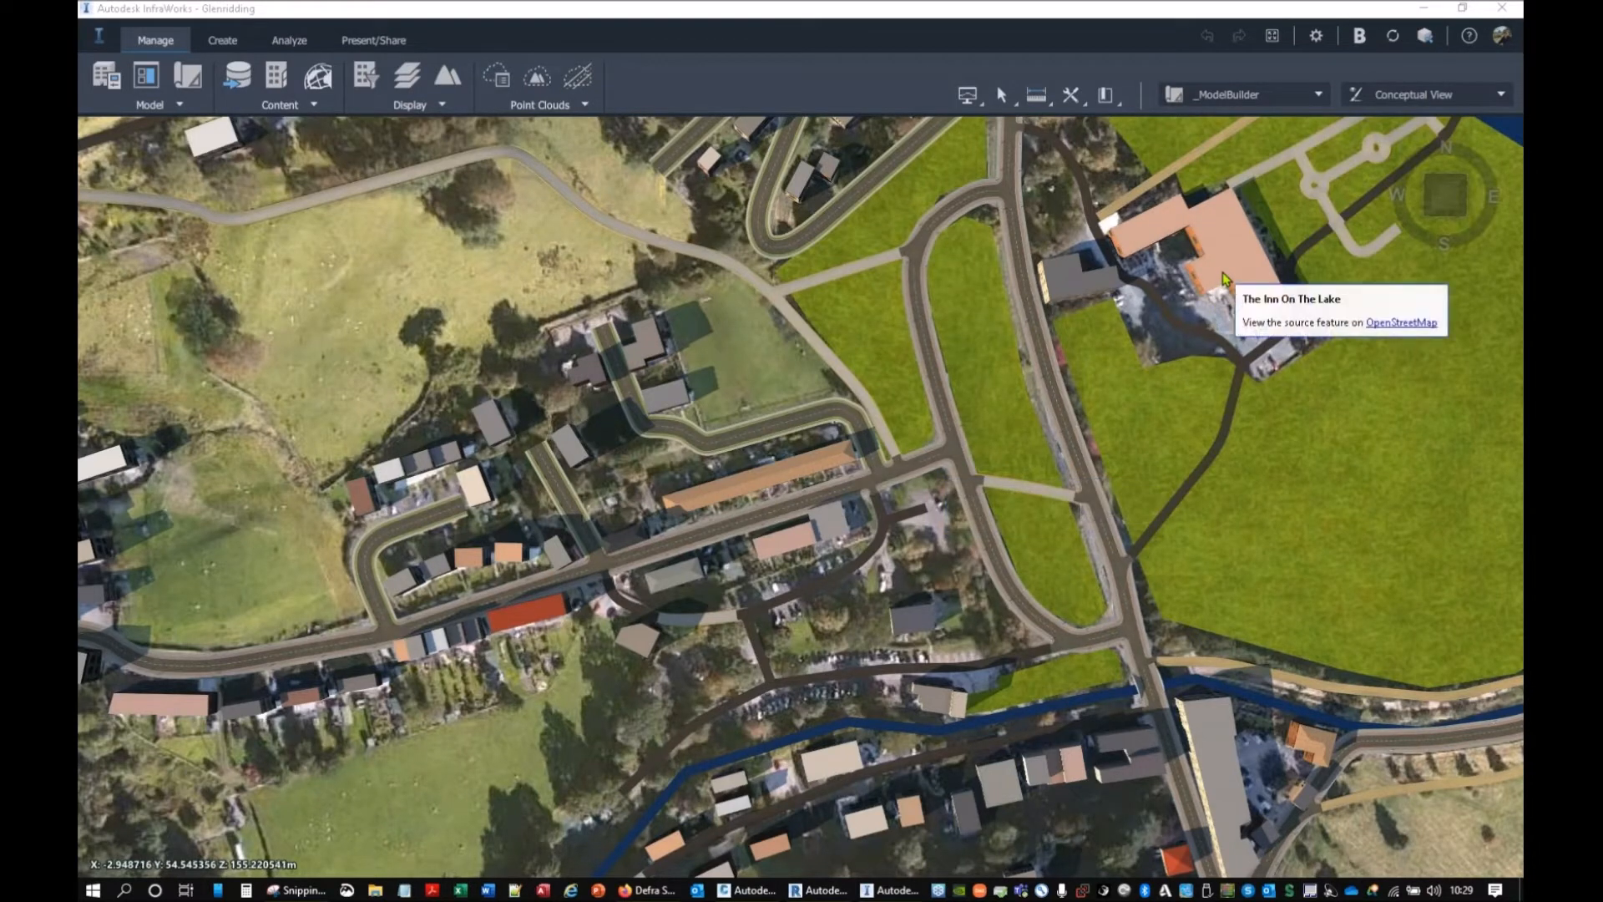
pyautogui.click(1376, 330)
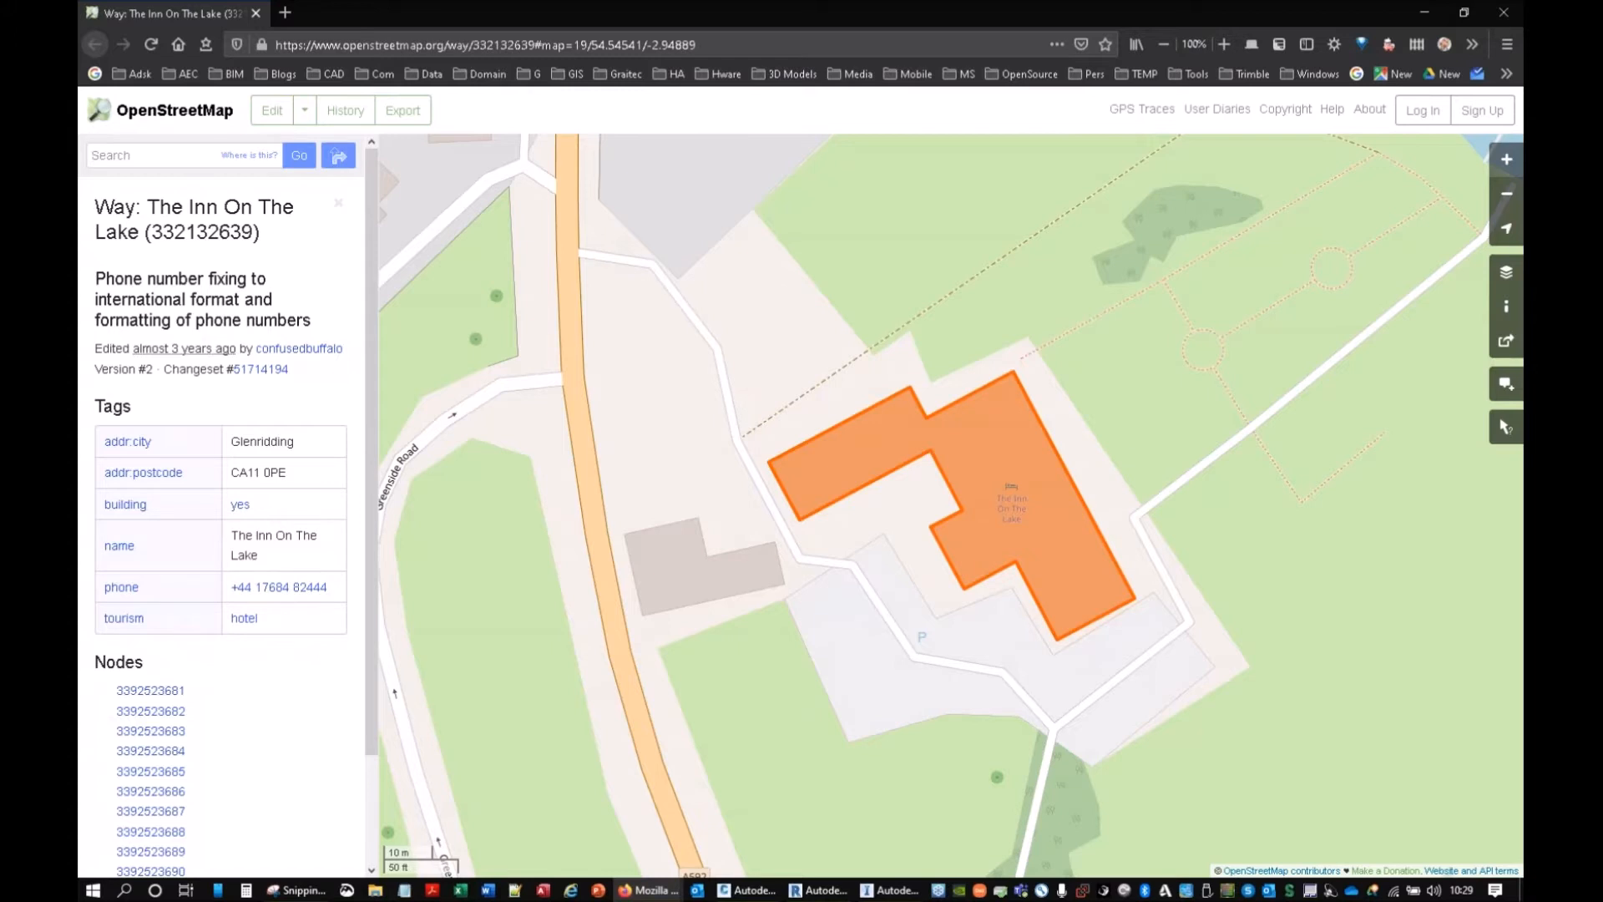
pyautogui.scroll(-3, 265, 543)
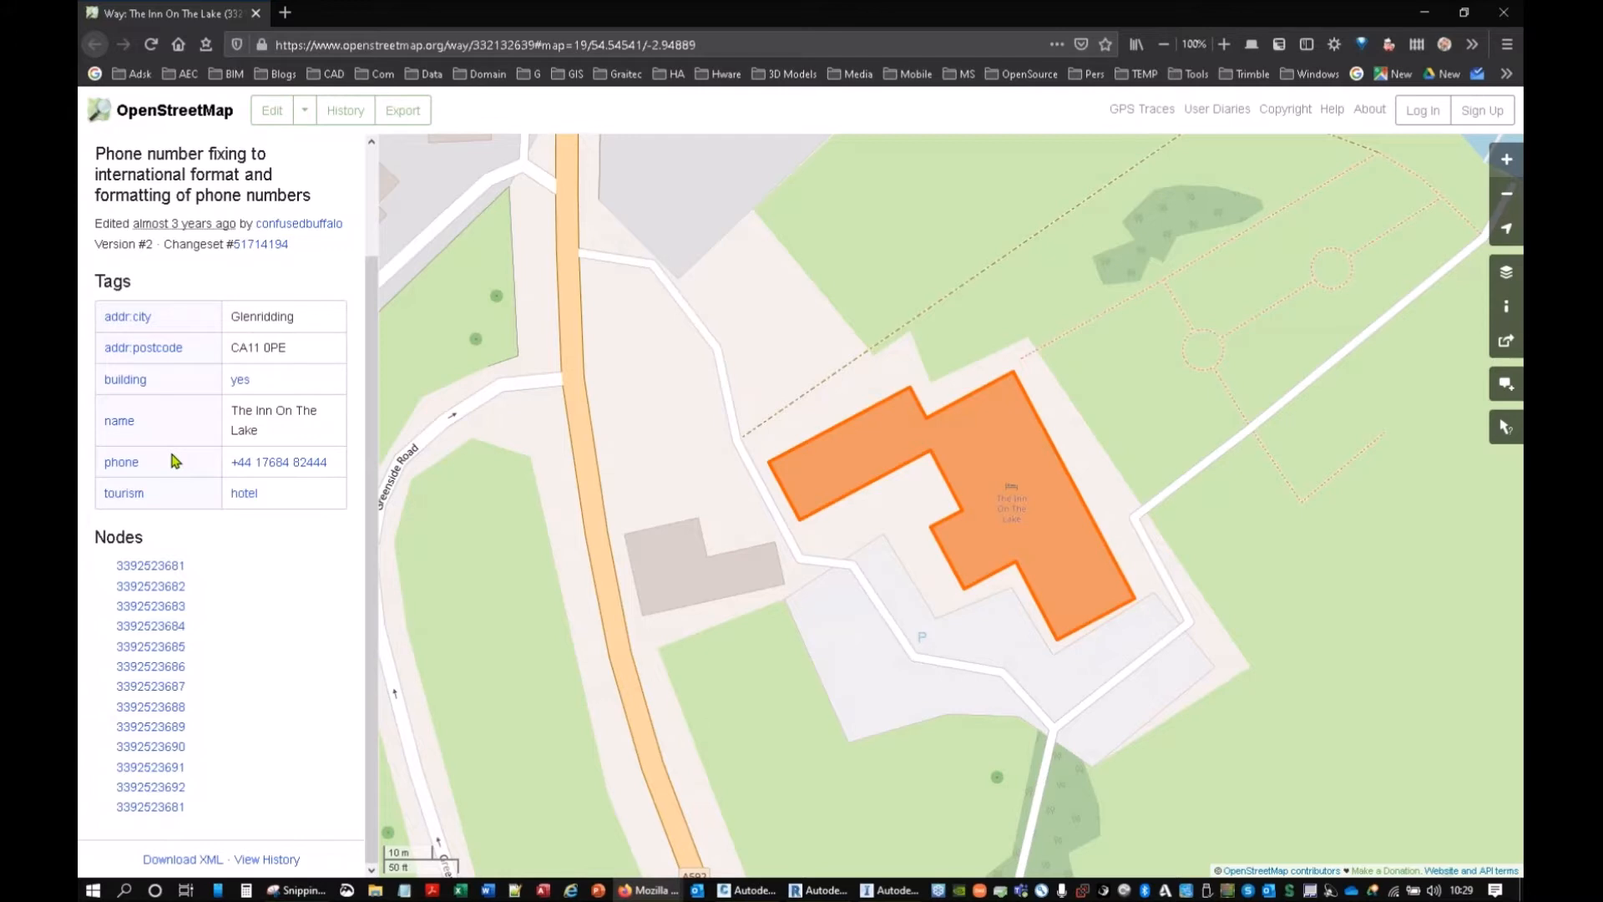
# Step: Return to the InfraWorks model and examine the village and The Inn On The Lake from several viewing angles
pyautogui.click(184, 473)
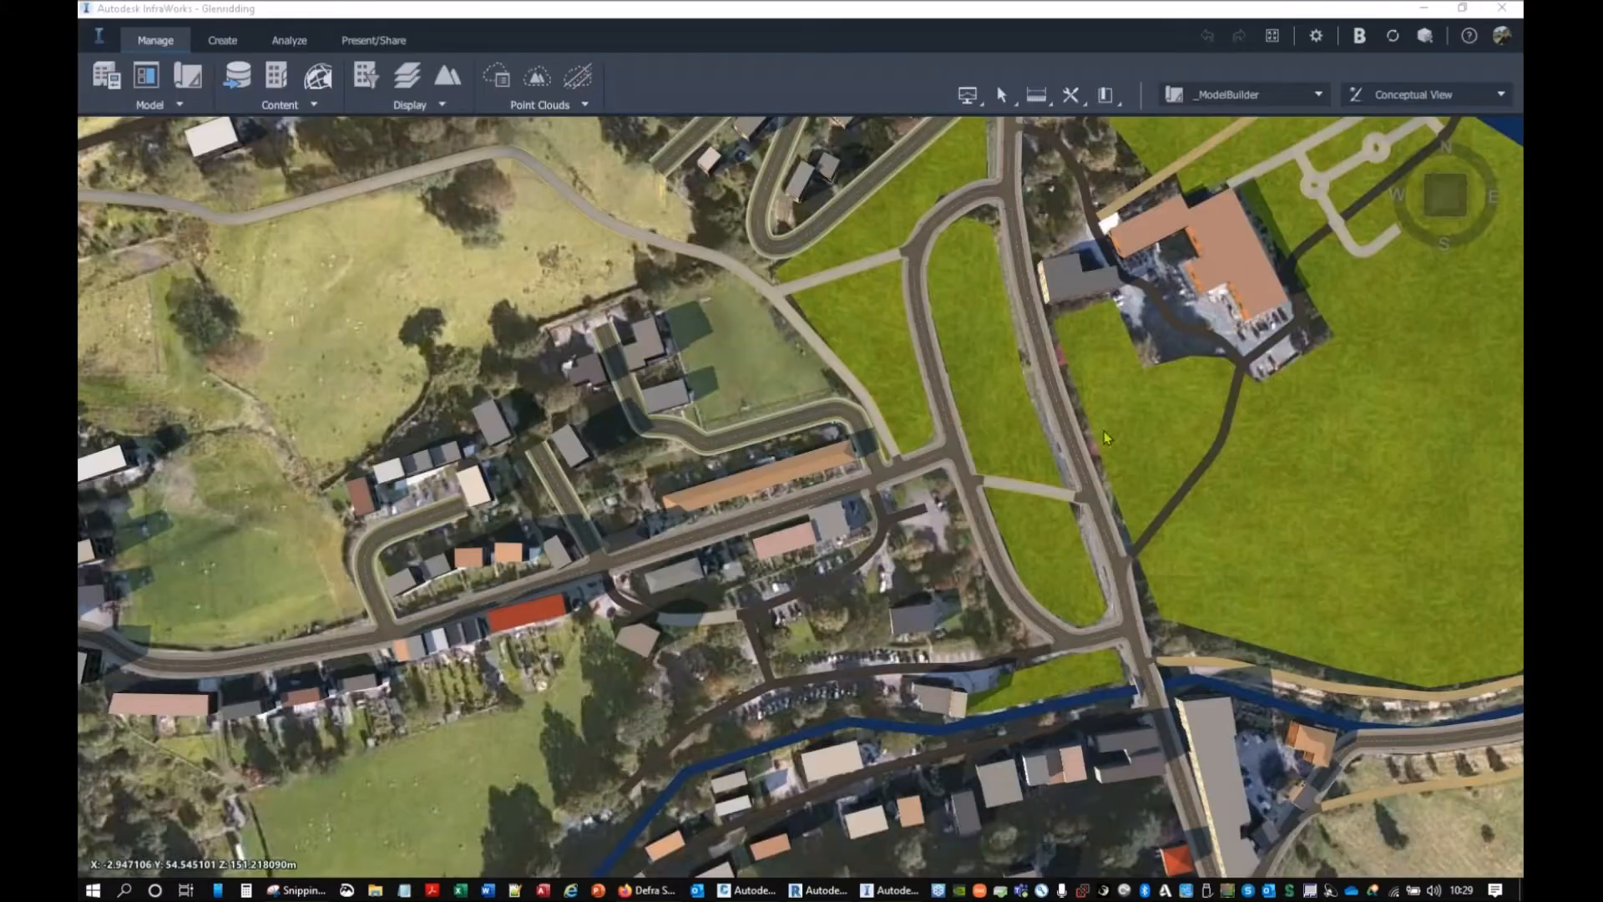
pyautogui.scroll(-4, 971, 602)
pyautogui.moveTo(971, 602); pyautogui.dragTo(966, 361)
pyautogui.scroll(5, 966, 361)
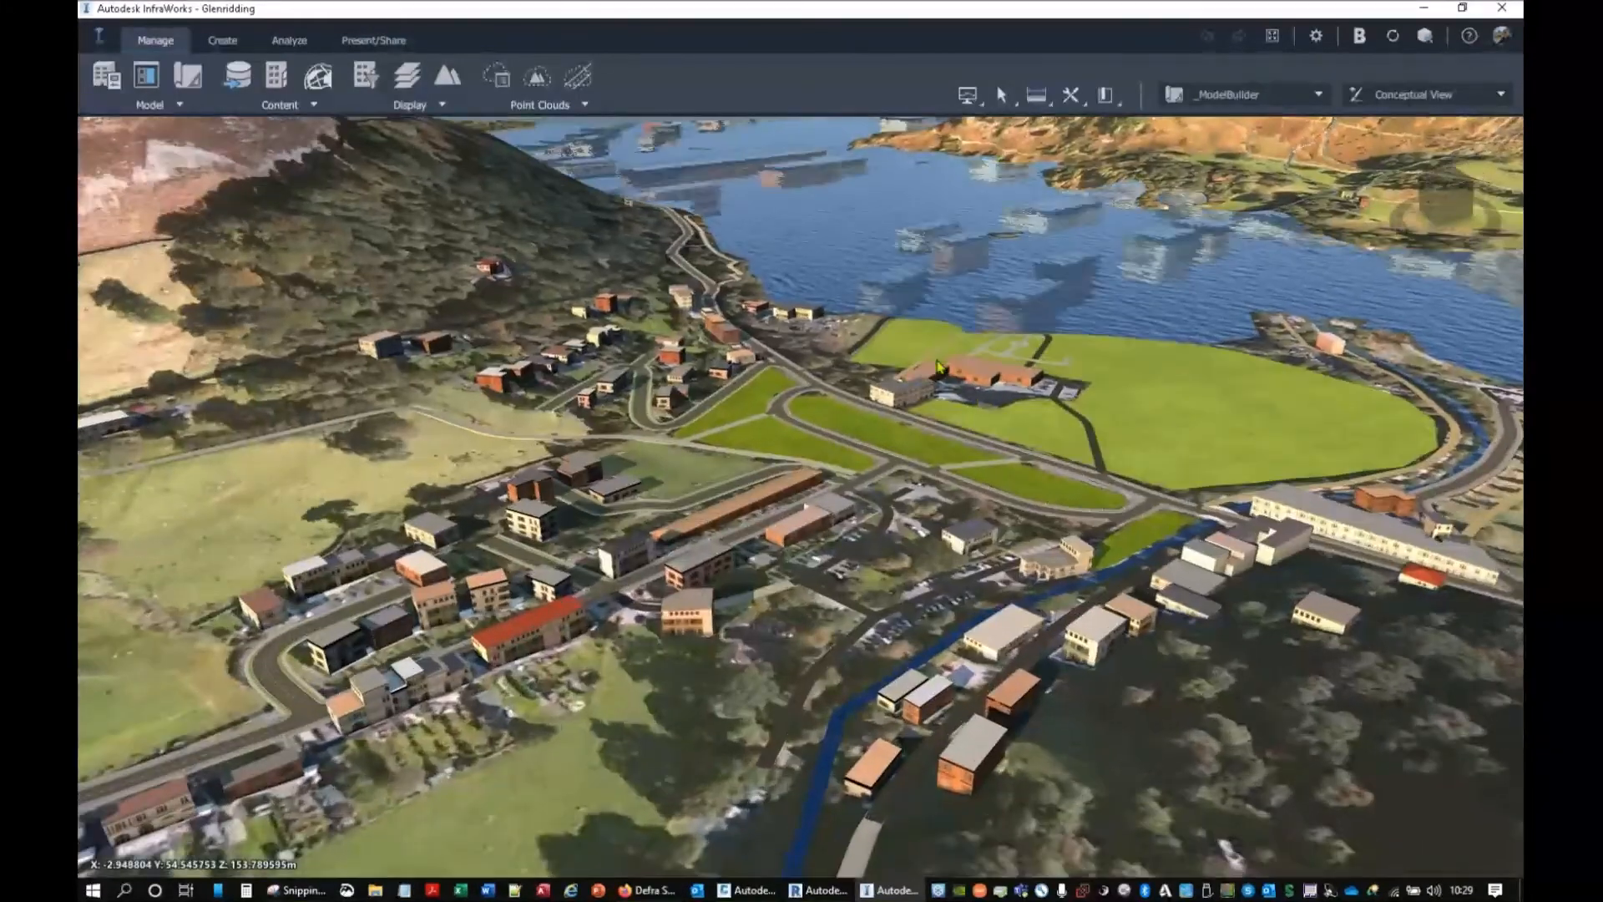
pyautogui.scroll(3, 966, 360)
pyautogui.moveTo(1159, 473); pyautogui.dragTo(1141, 626, button='middle')
pyautogui.moveTo(1141, 626); pyautogui.dragTo(782, 467)
pyautogui.scroll(-3, 989, 593)
pyautogui.moveTo(990, 593); pyautogui.dragTo(954, 644)
pyautogui.scroll(-3, 919, 550)
pyautogui.scroll(-4, 918, 549)
pyautogui.moveTo(954, 645); pyautogui.dragTo(622, 250, button='middle')
pyautogui.moveTo(786, 501); pyautogui.dragTo(797, 621)
pyautogui.scroll(-3, 799, 626)
pyautogui.moveTo(626, 455); pyautogui.dragTo(736, 618, button='middle')
pyautogui.scroll(7, 731, 608)
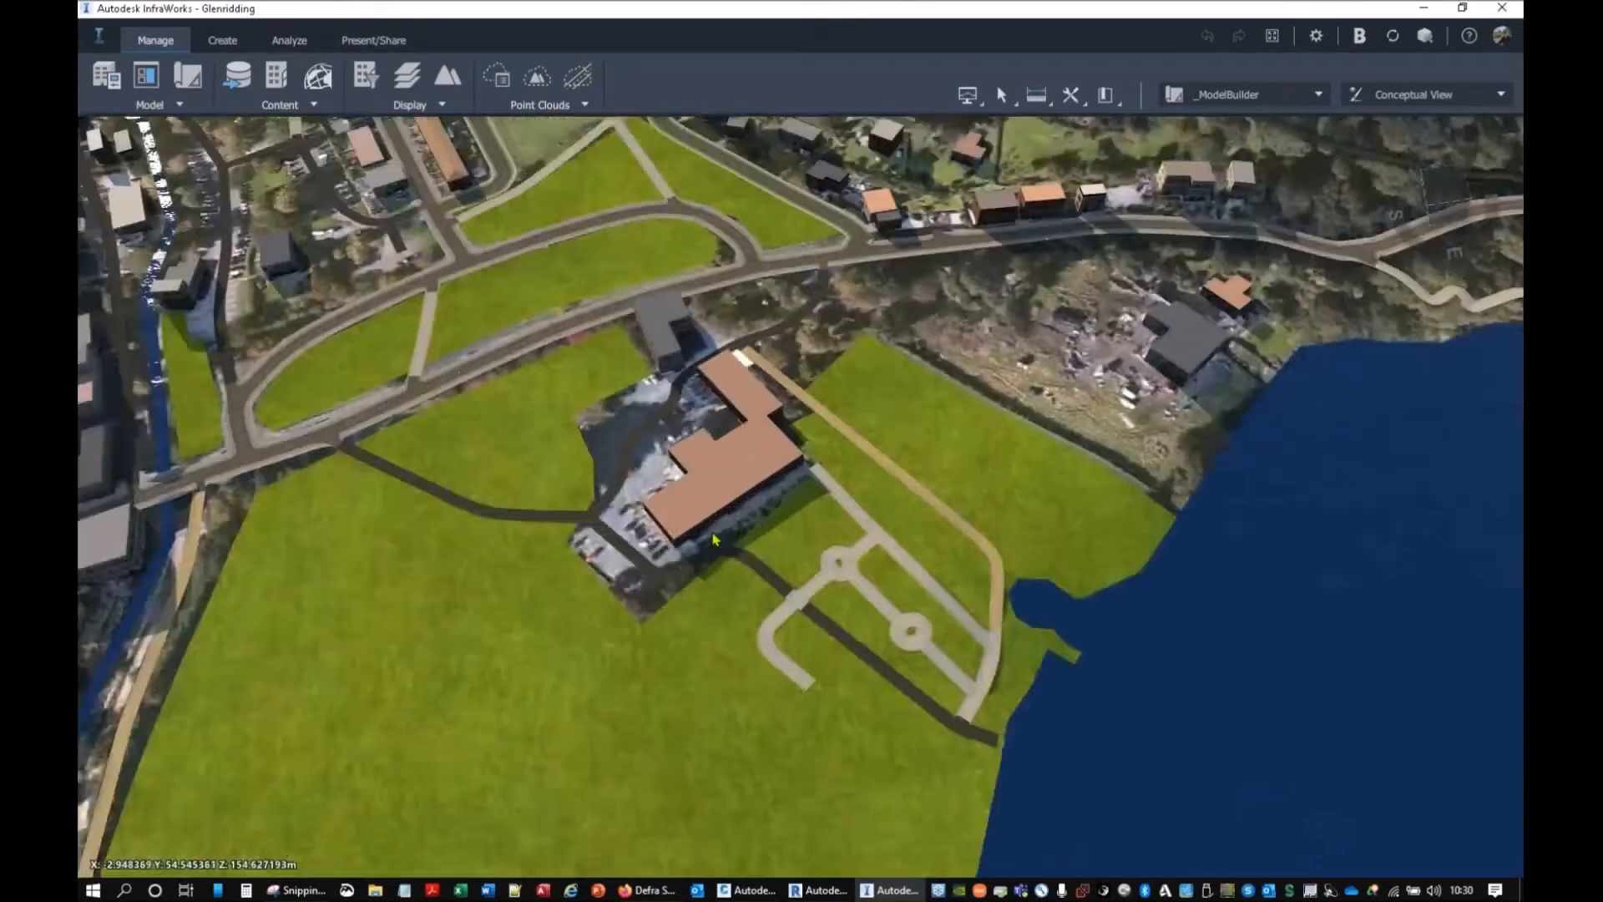
# Step: Examine the wider Glenridding valley, its surrounding fells and the lakeshore in the model
pyautogui.scroll(-8, 776, 568)
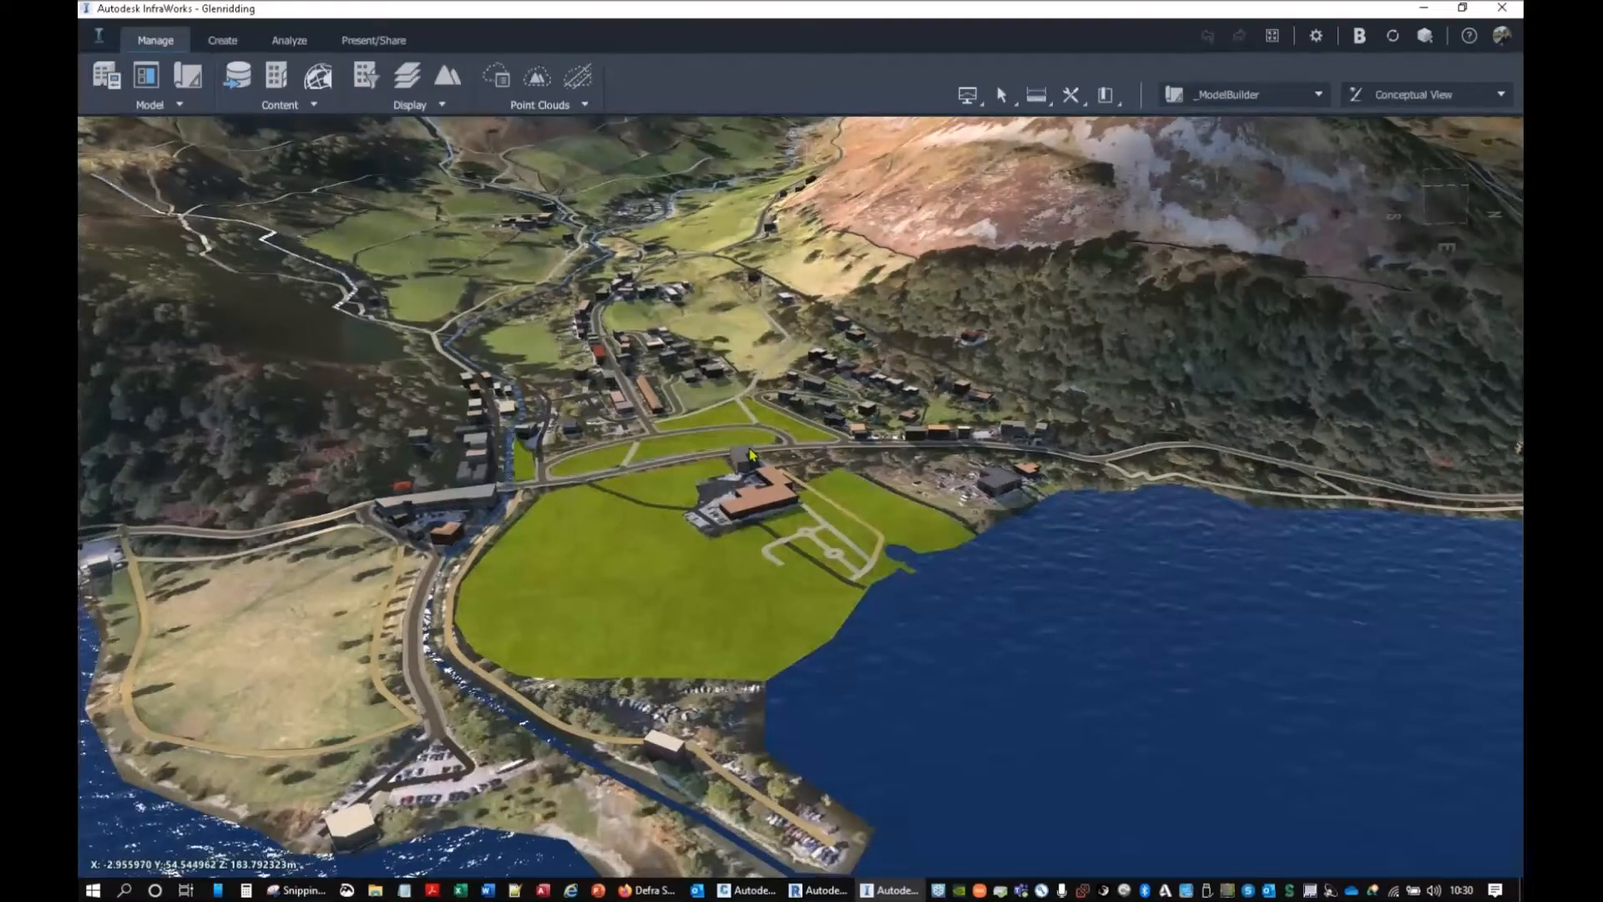
pyautogui.moveTo(638, 321); pyautogui.dragTo(775, 568, button='middle')
pyautogui.scroll(-6, 775, 568)
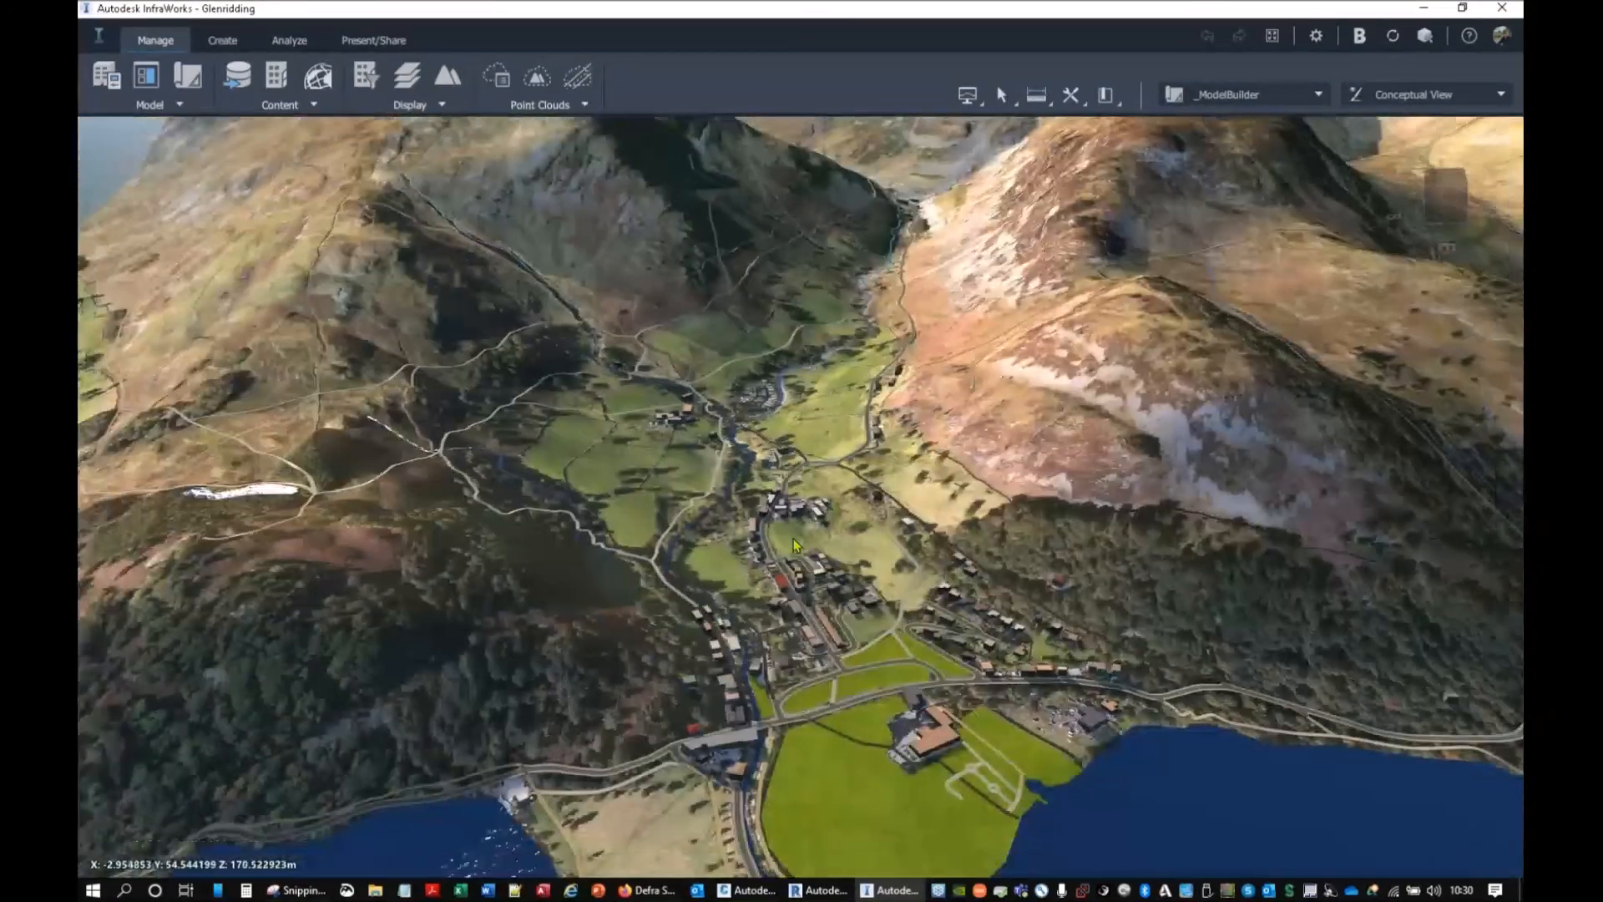
pyautogui.scroll(-3, 775, 559)
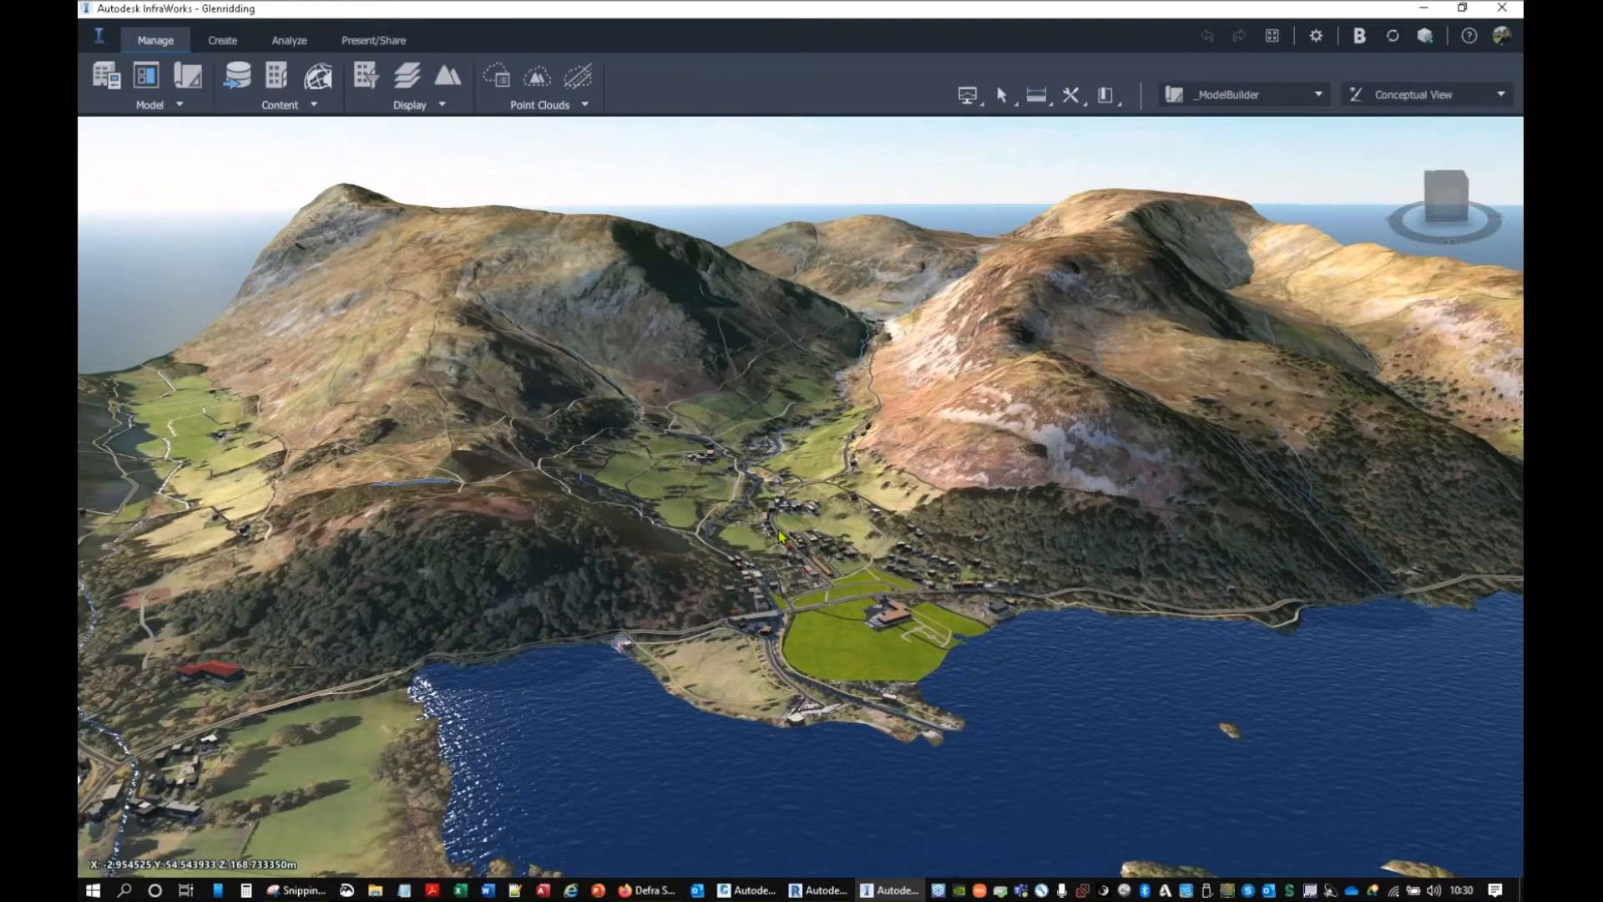
pyautogui.moveTo(725, 593); pyautogui.dragTo(1006, 768)
# Step: Inspect the village roads, buildings and stream up close, and review the full terrain around the lake
pyautogui.scroll(8, 931, 501)
pyautogui.moveTo(1015, 589); pyautogui.dragTo(818, 657, button='middle')
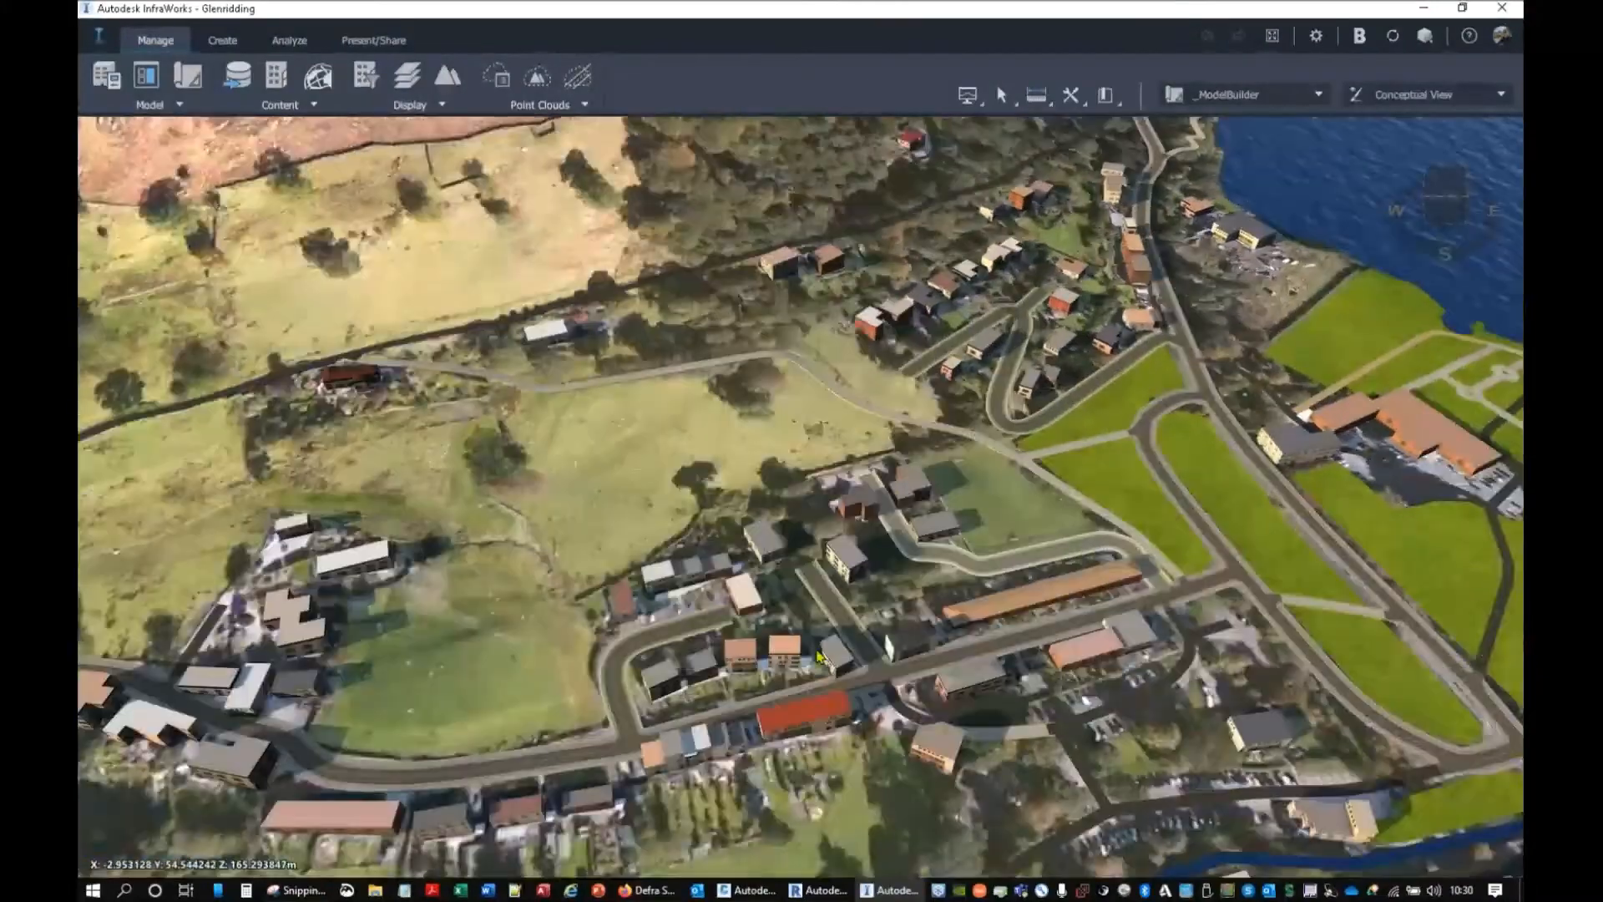
pyautogui.scroll(6, 940, 442)
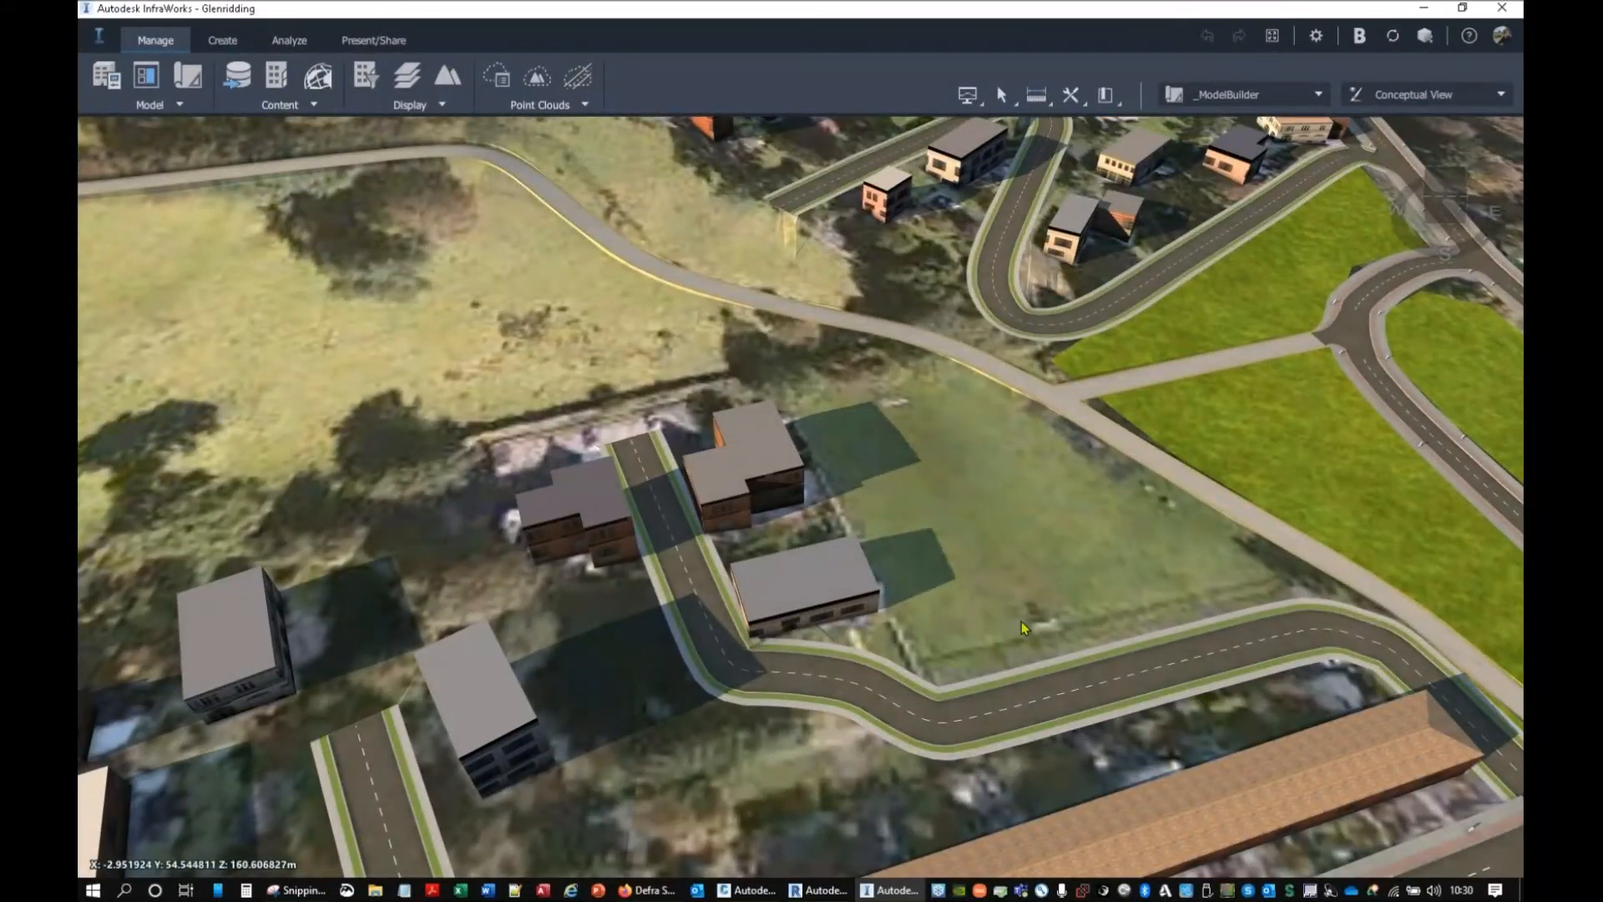
pyautogui.scroll(-3, 1021, 621)
pyautogui.moveTo(1020, 621); pyautogui.dragTo(628, 347, button='middle')
pyautogui.moveTo(857, 551); pyautogui.dragTo(749, 493)
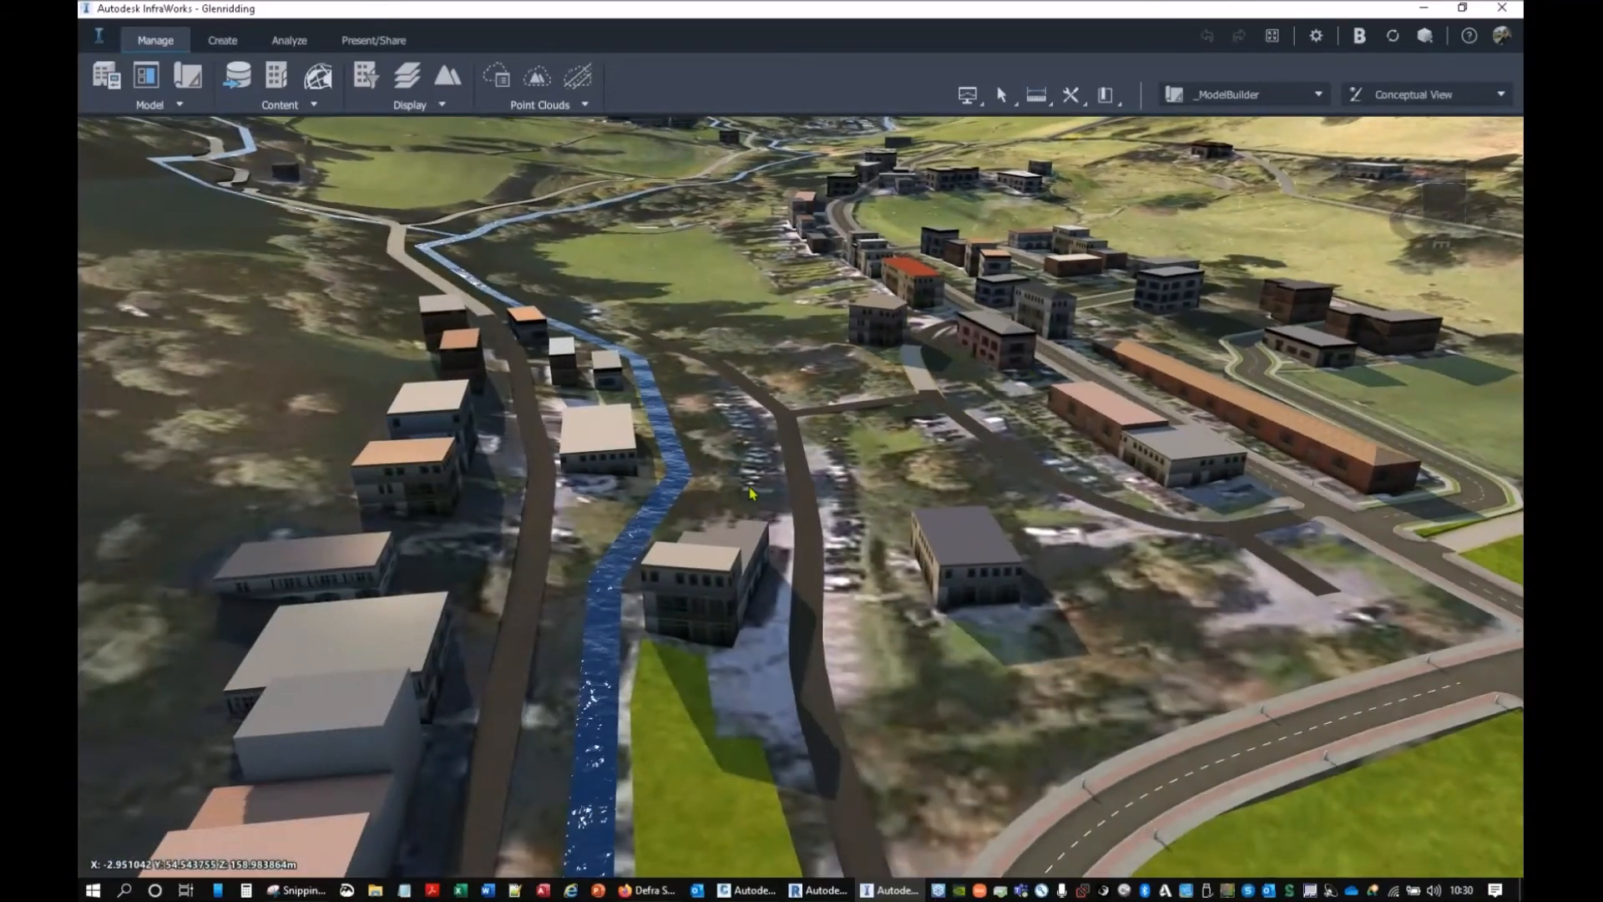
pyautogui.scroll(6, 750, 492)
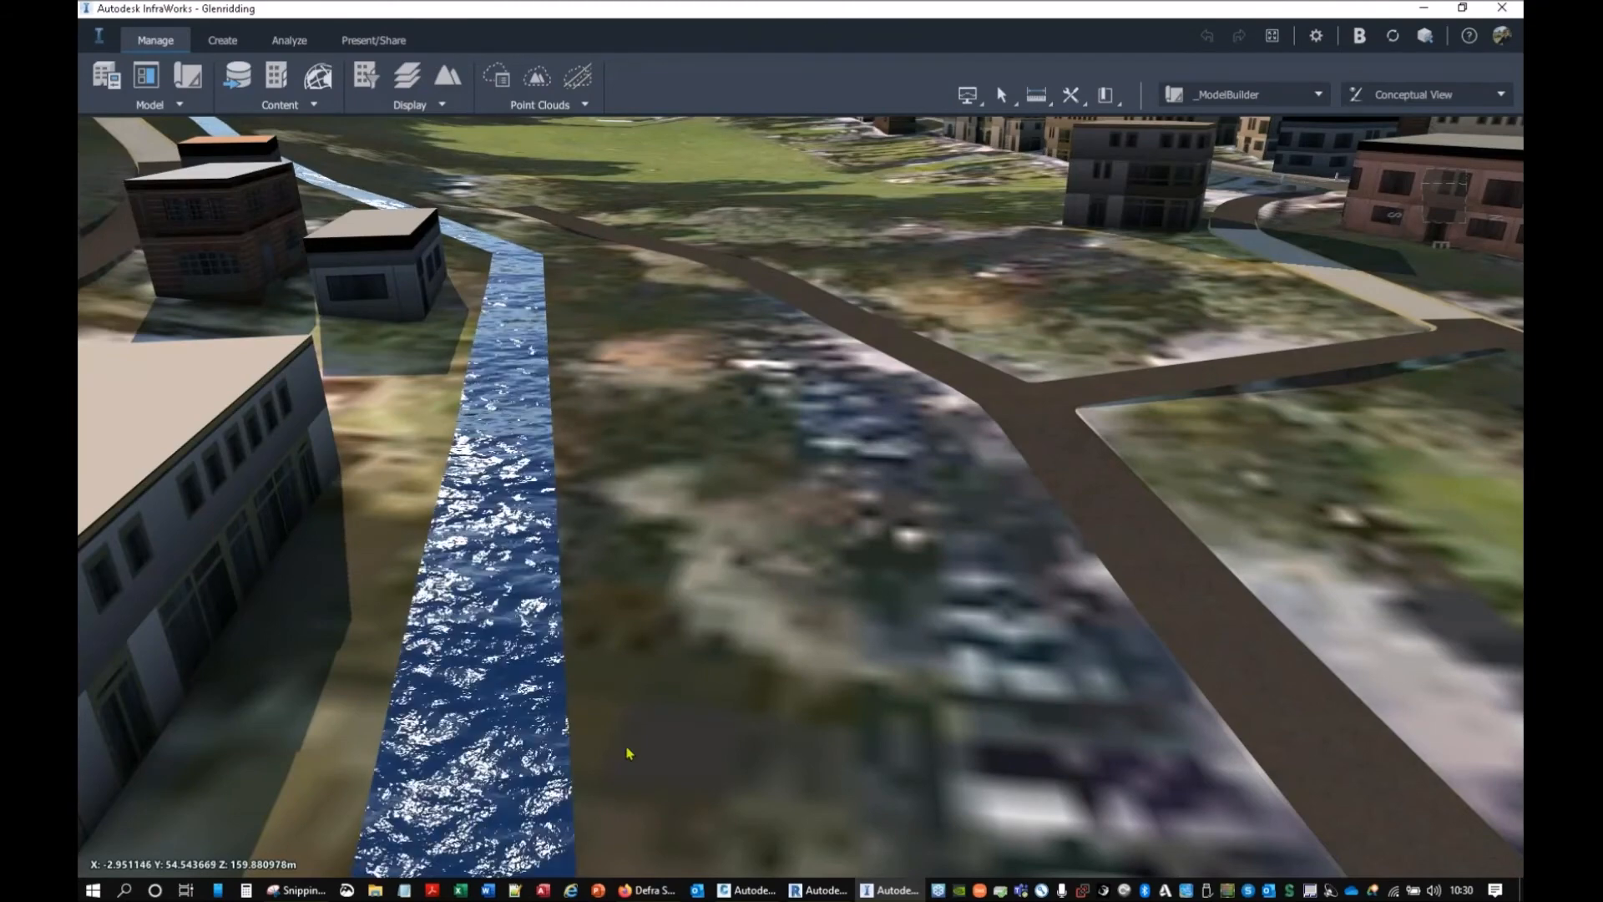
pyautogui.moveTo(814, 892)
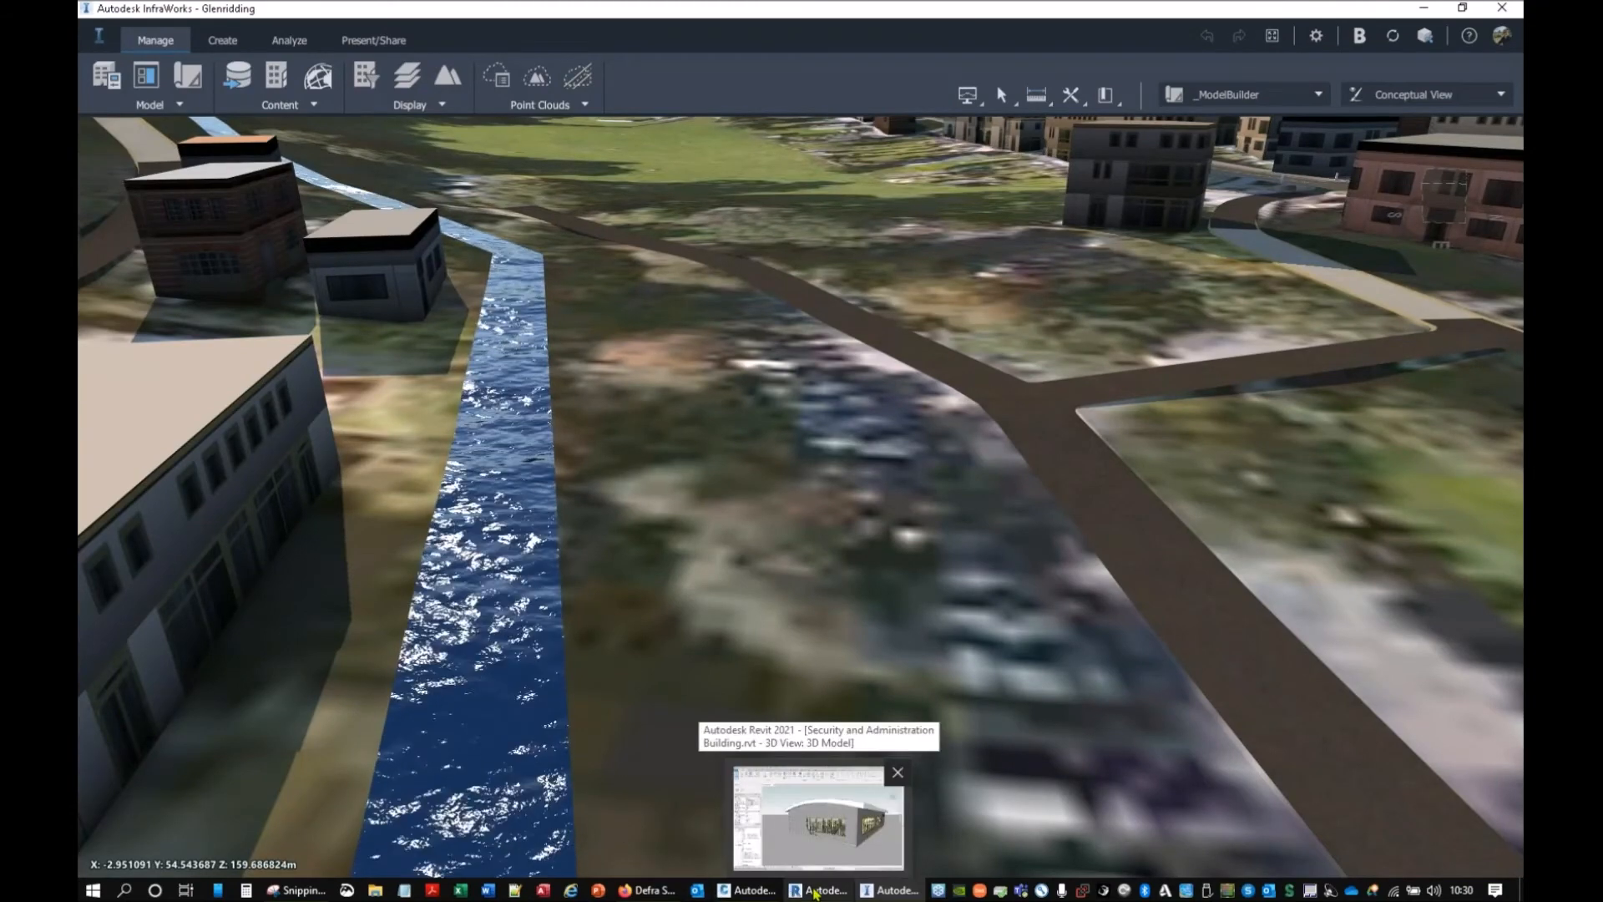
pyautogui.scroll(-5, 865, 478)
pyautogui.scroll(-10, 863, 462)
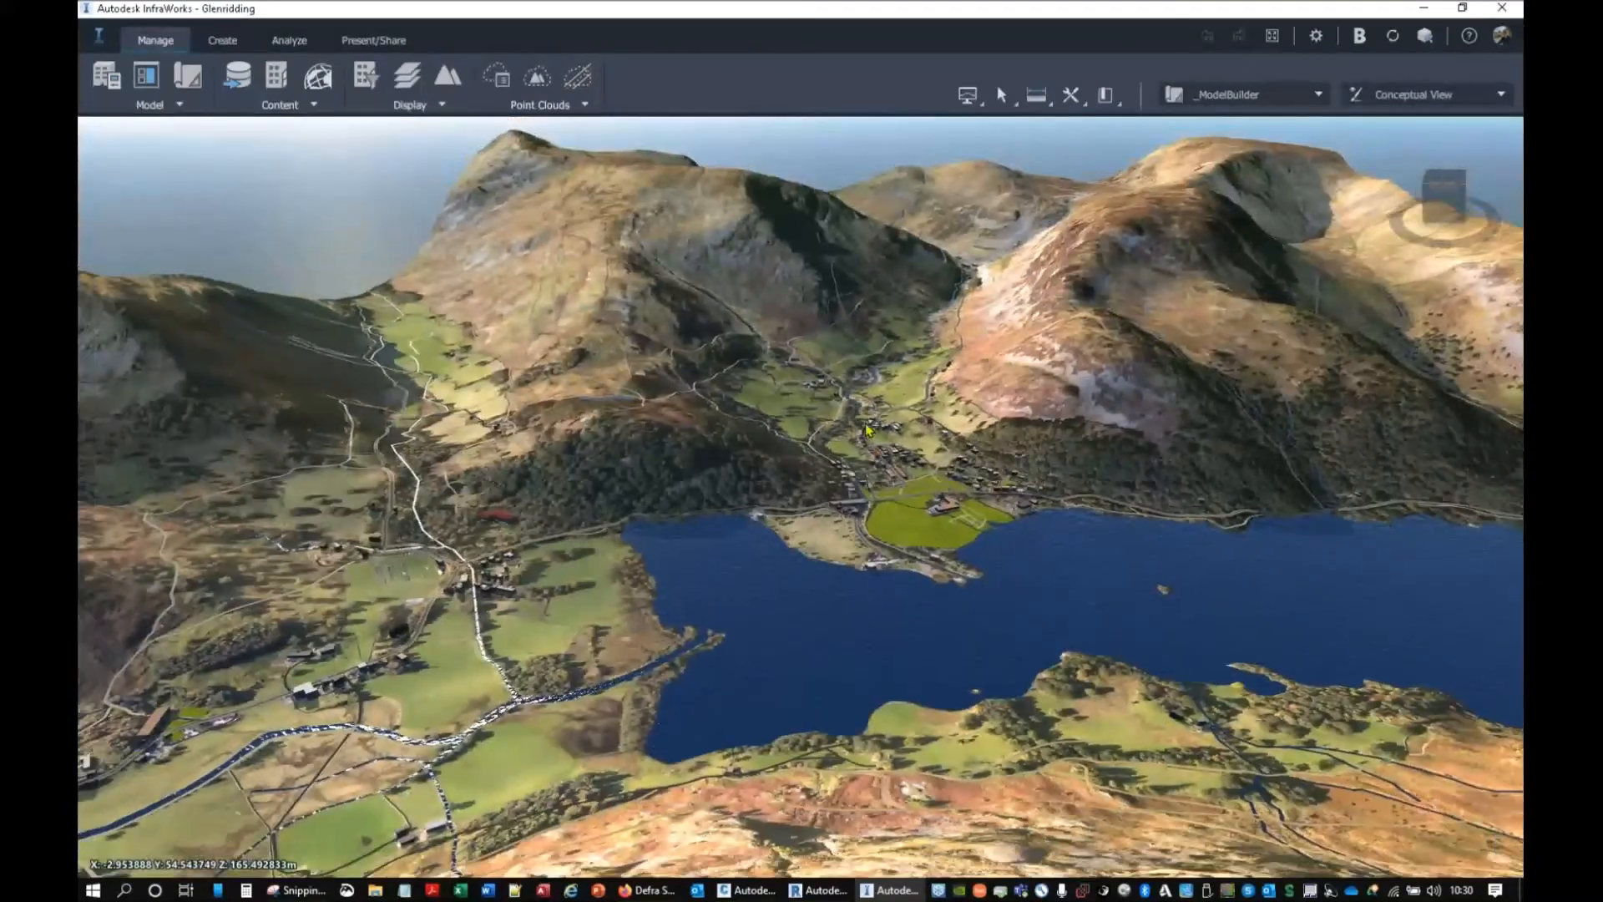
pyautogui.scroll(-4, 865, 443)
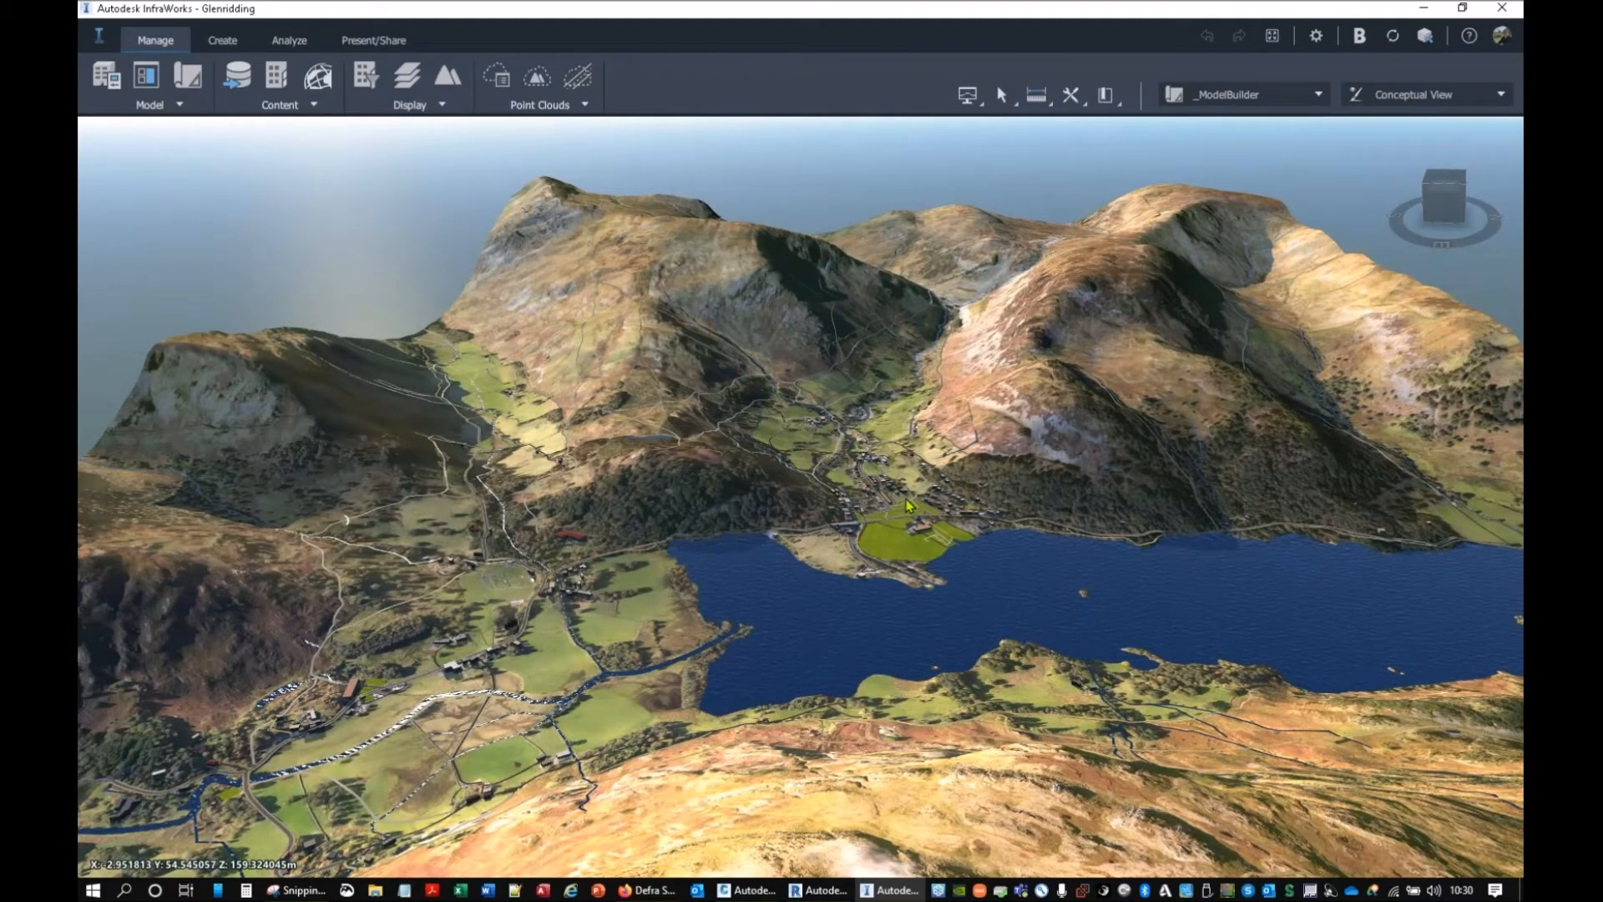
# Step: In the model properties, turn off Use Entire Model and define the extent with a five-sided polygon around Glenridding village and its lakeshore
pyautogui.moveTo(921, 474); pyautogui.dragTo(934, 716)
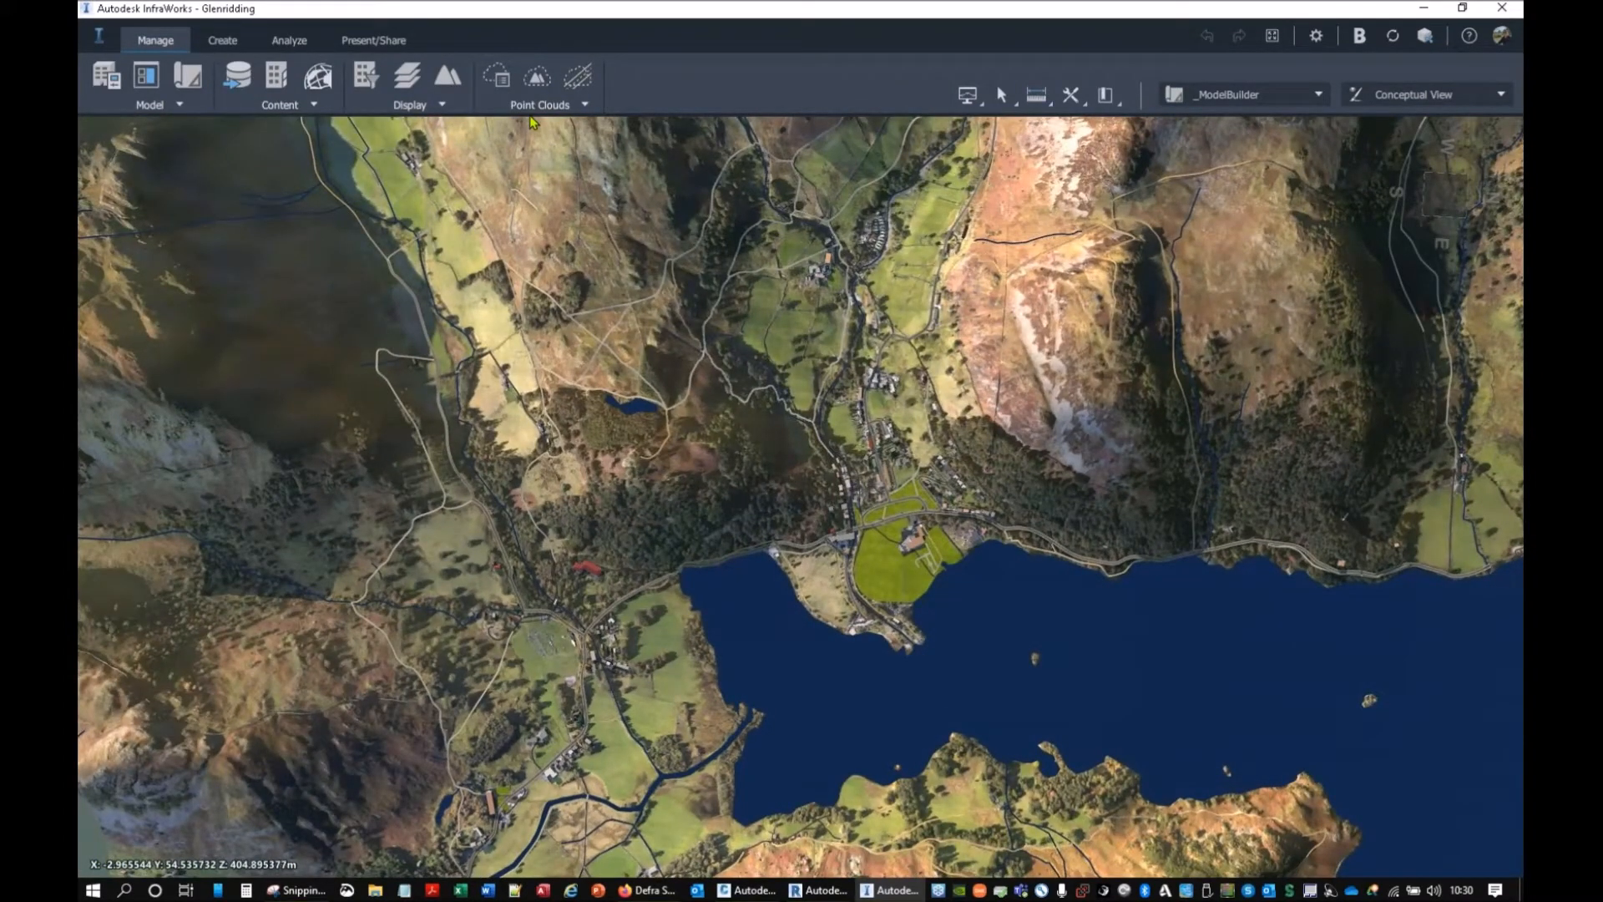
pyautogui.click(116, 86)
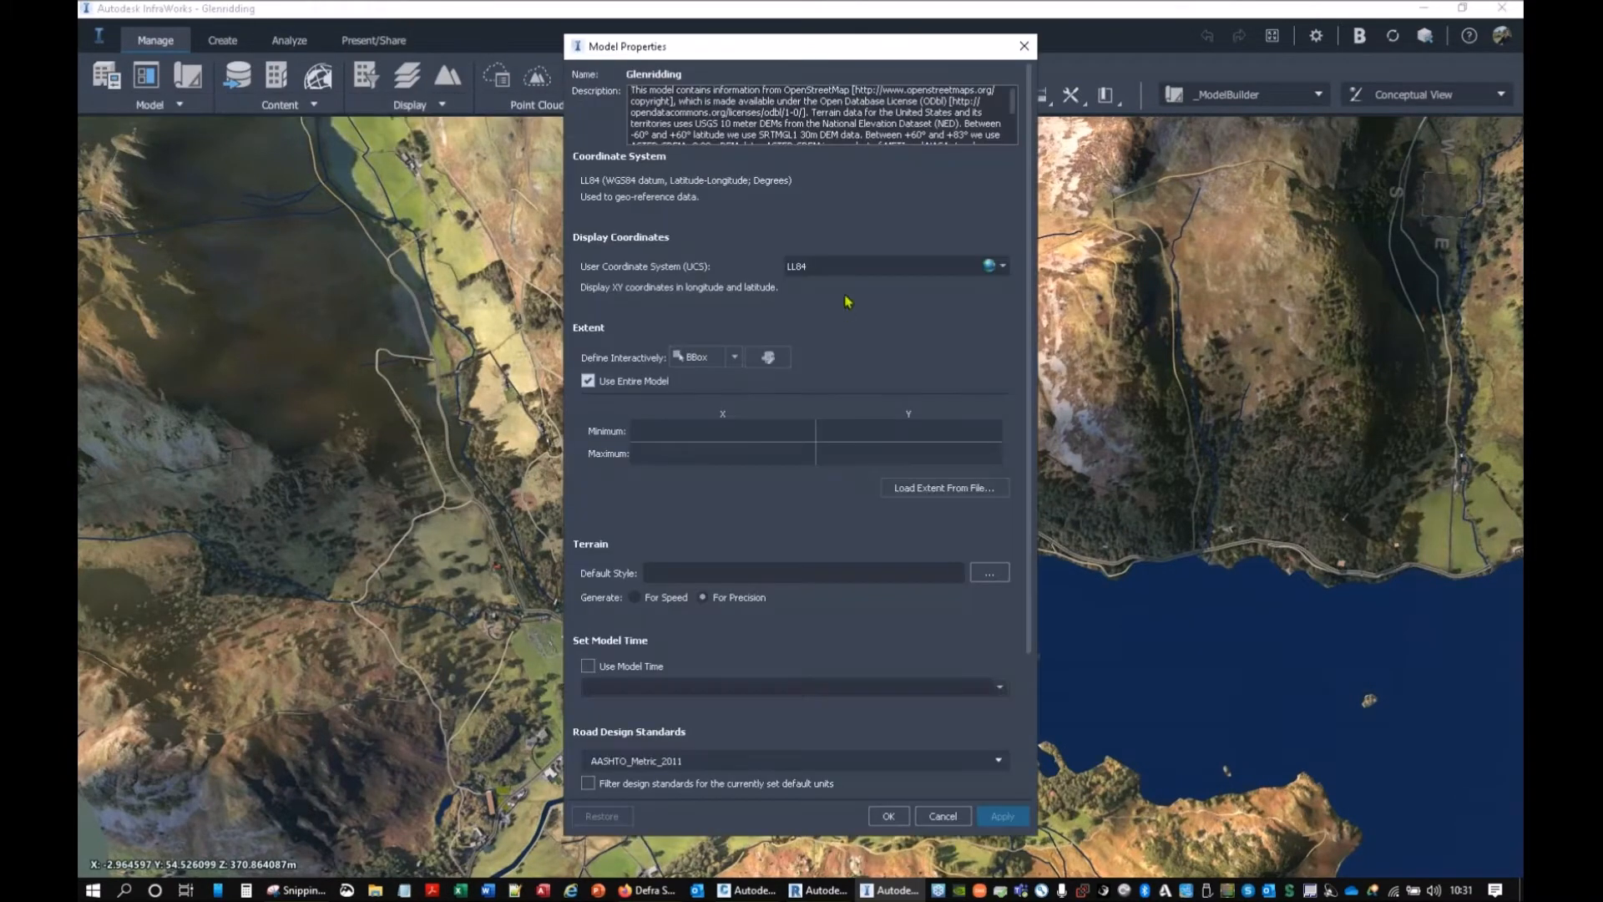
pyautogui.click(588, 381)
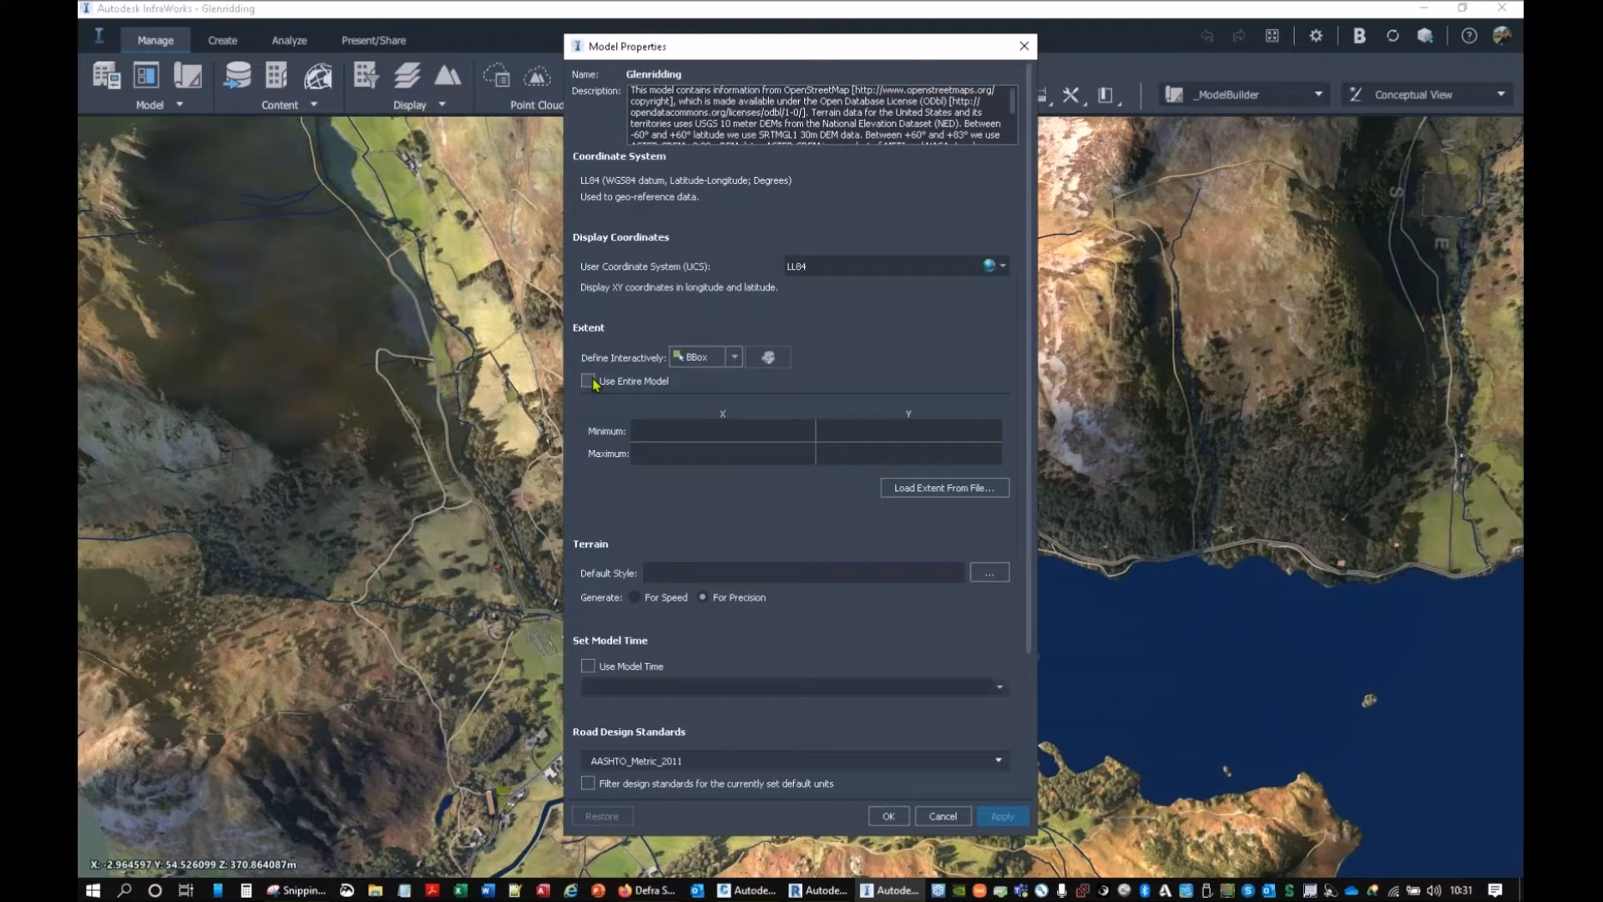
pyautogui.click(733, 357)
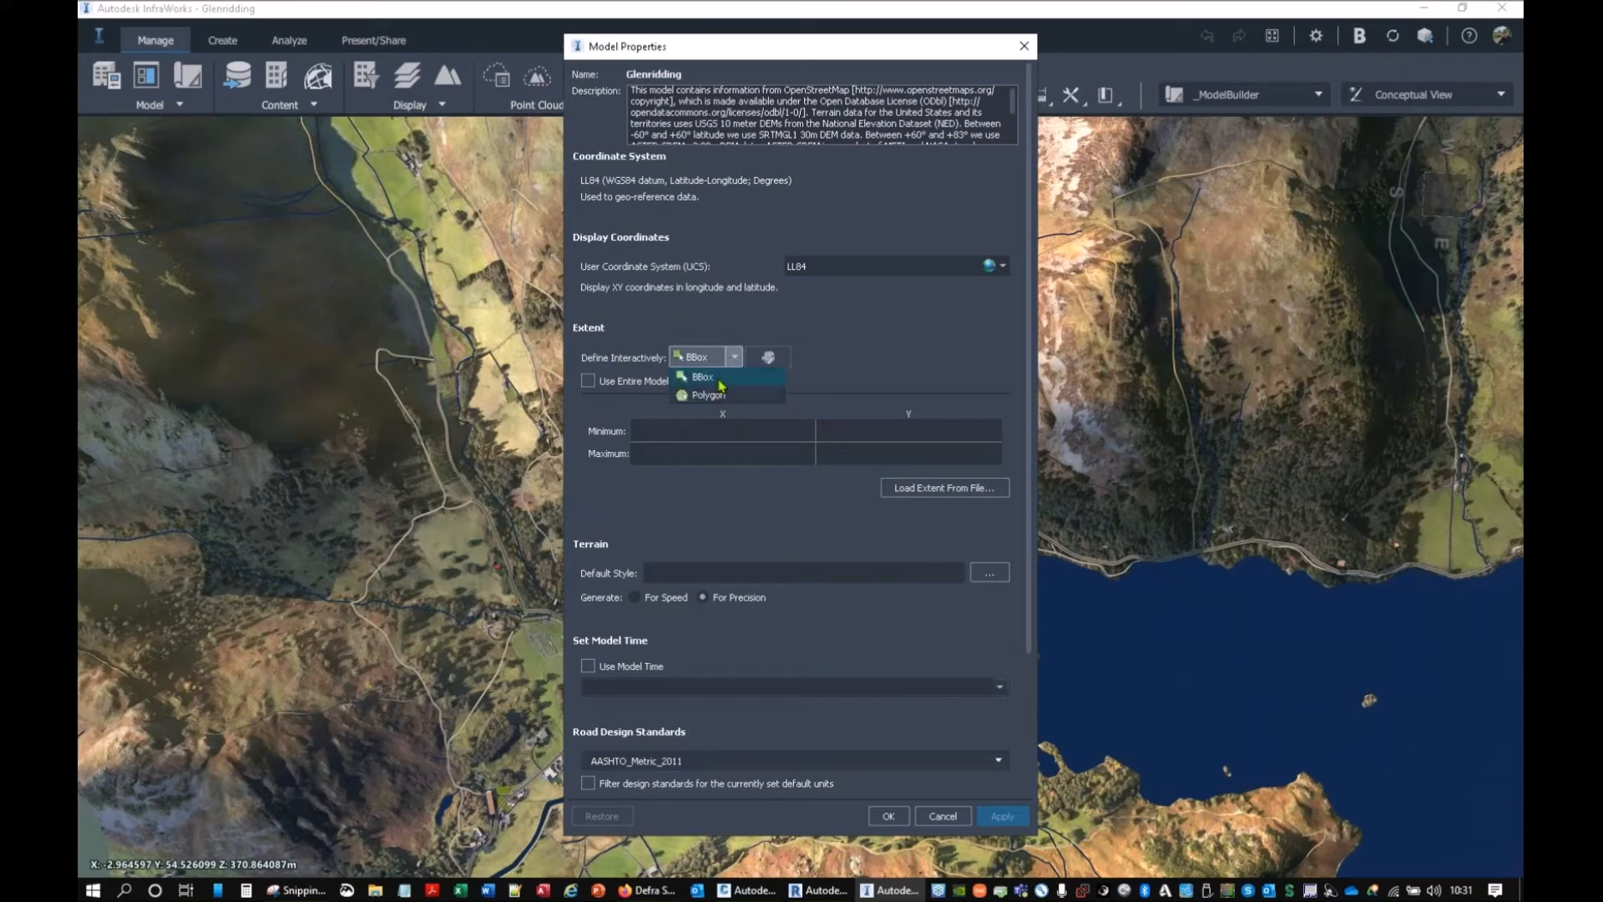
pyautogui.click(720, 397)
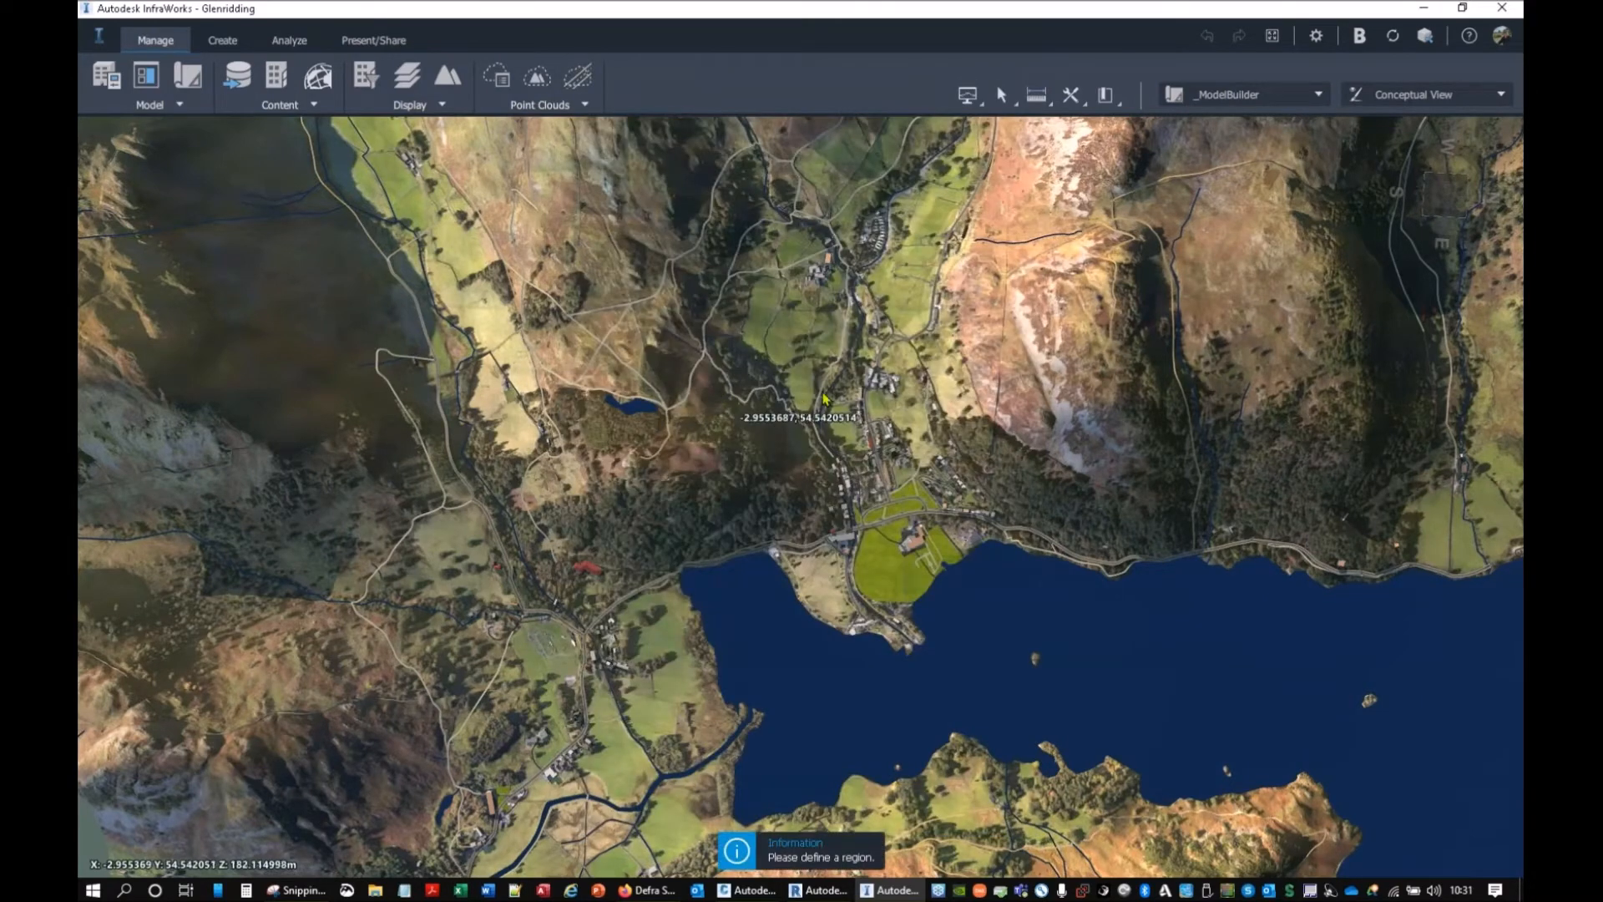
pyautogui.scroll(3, 807, 412)
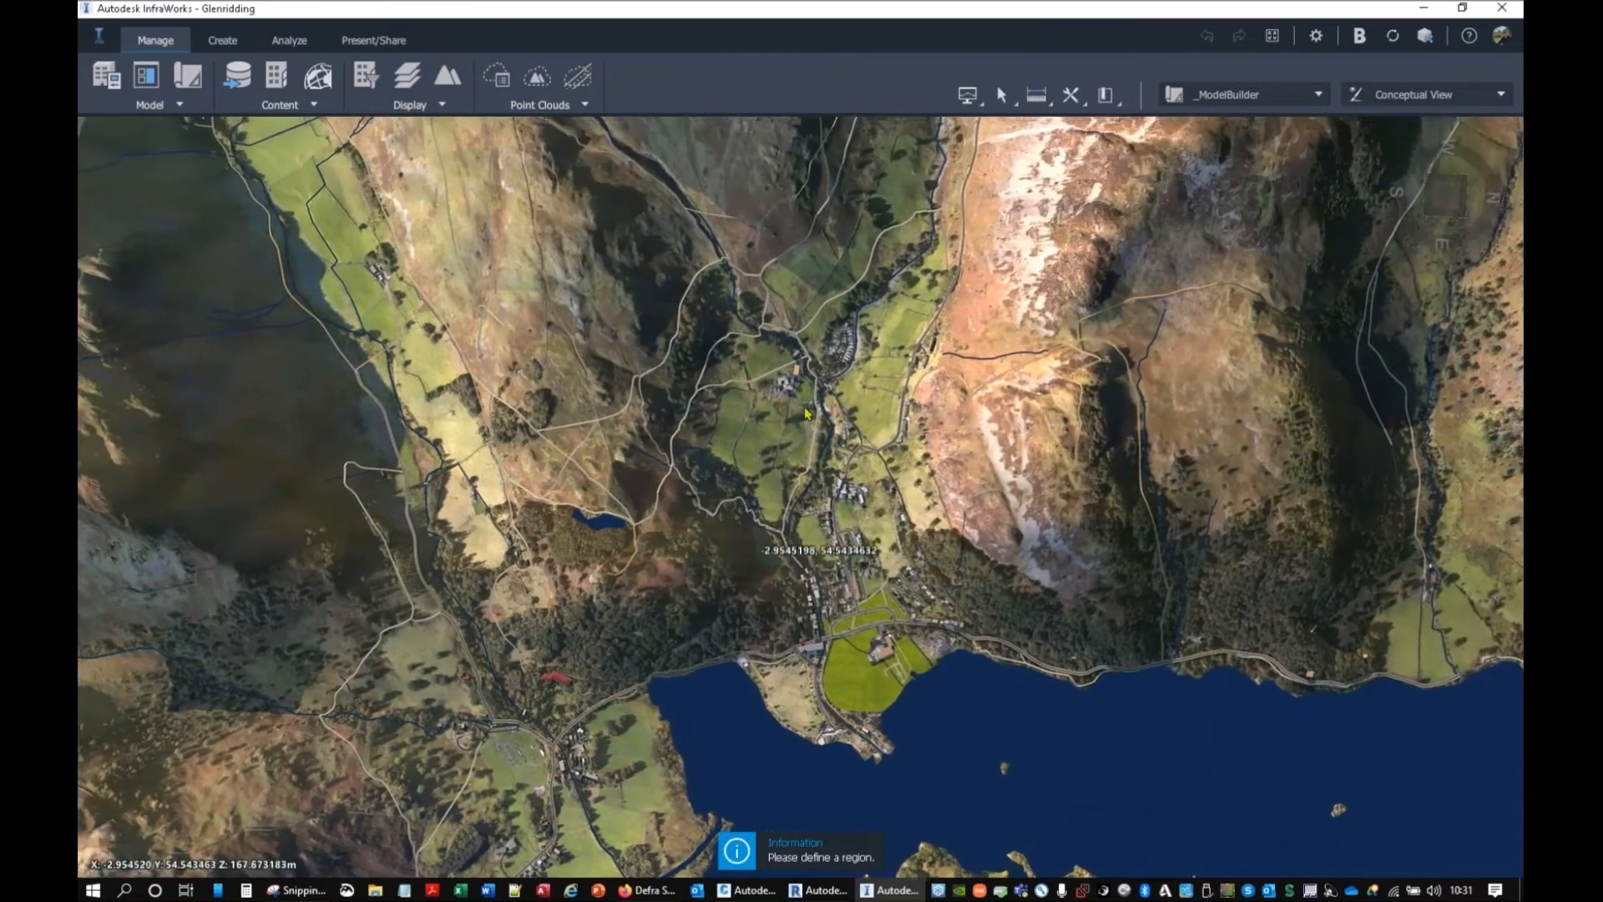
pyautogui.click(746, 345)
pyautogui.click(992, 377)
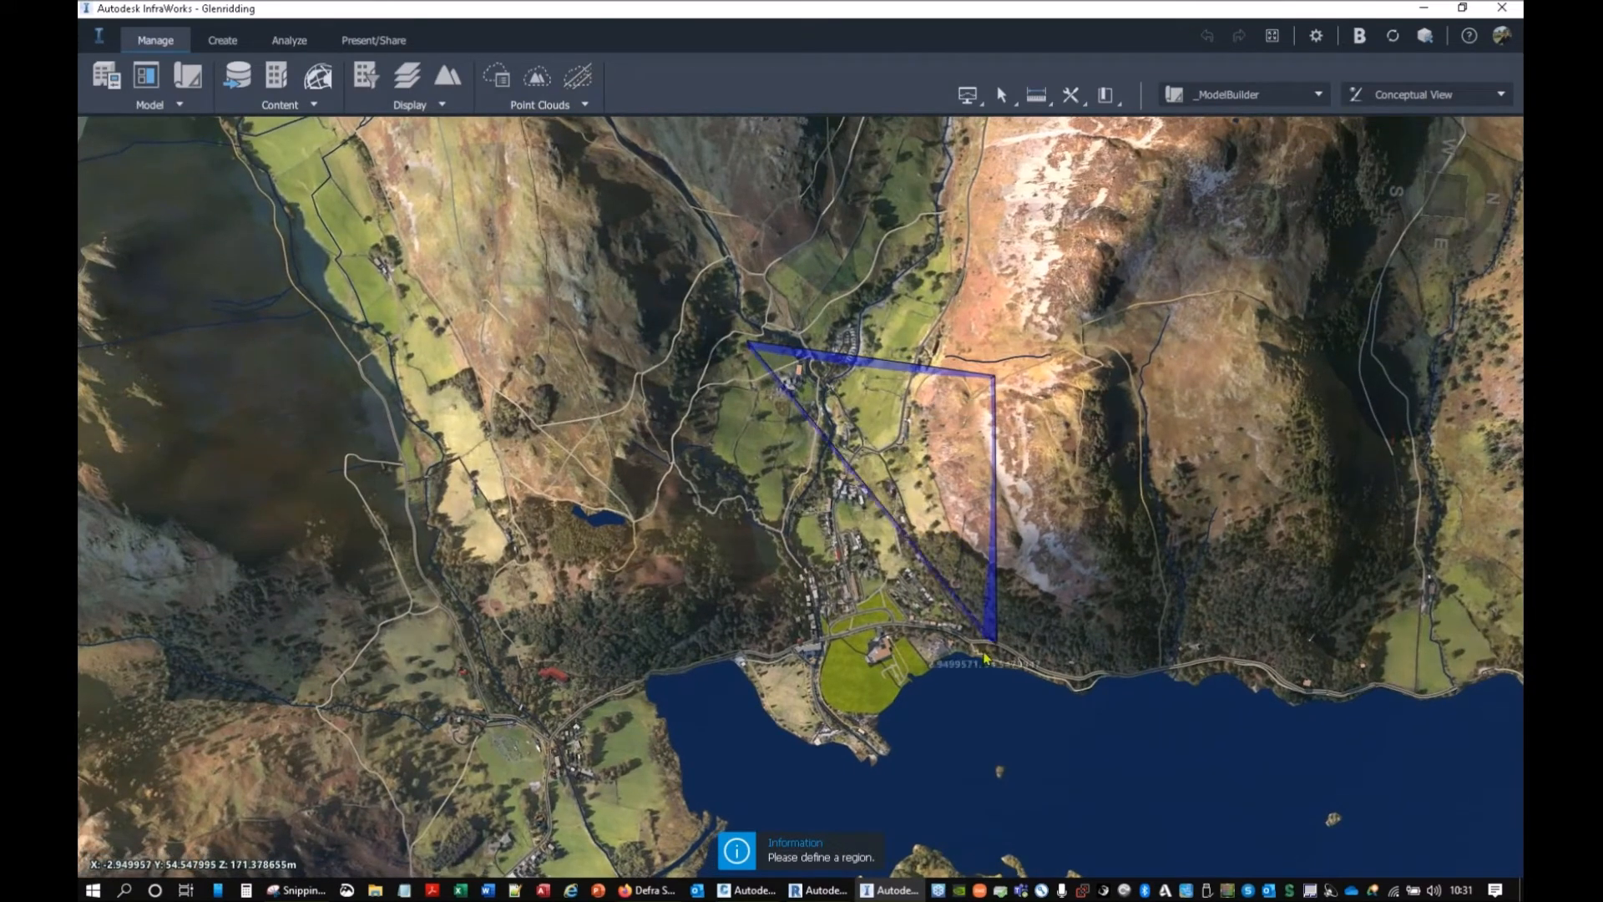
pyautogui.click(989, 729)
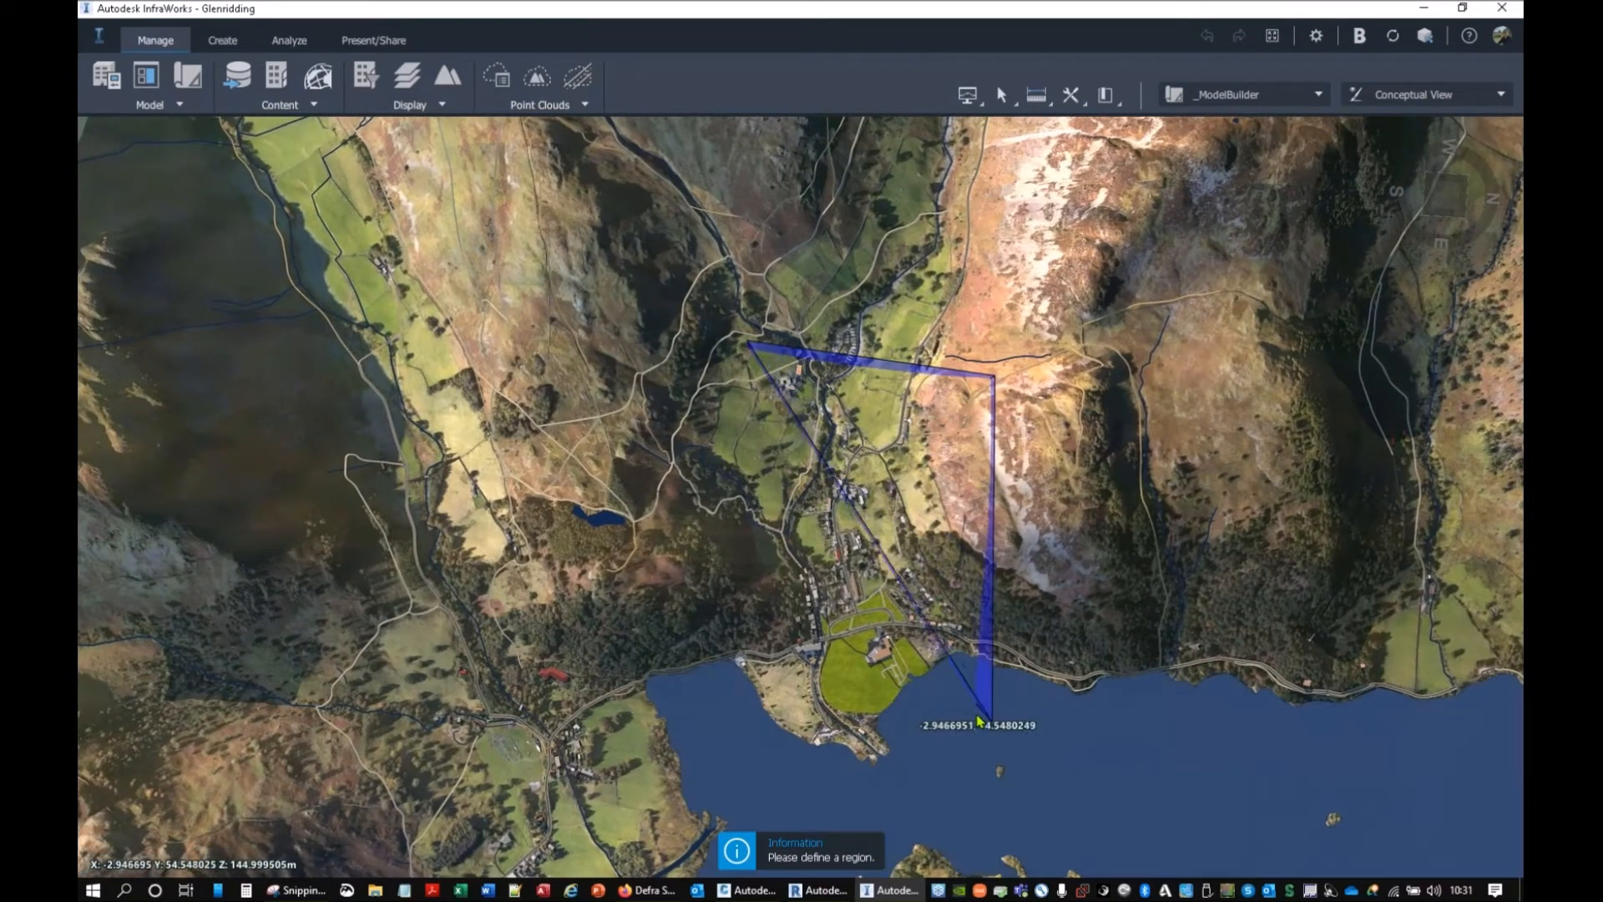
pyautogui.moveTo(847, 820); pyautogui.dragTo(822, 819)
pyautogui.click(850, 808)
pyautogui.doubleClick(723, 719)
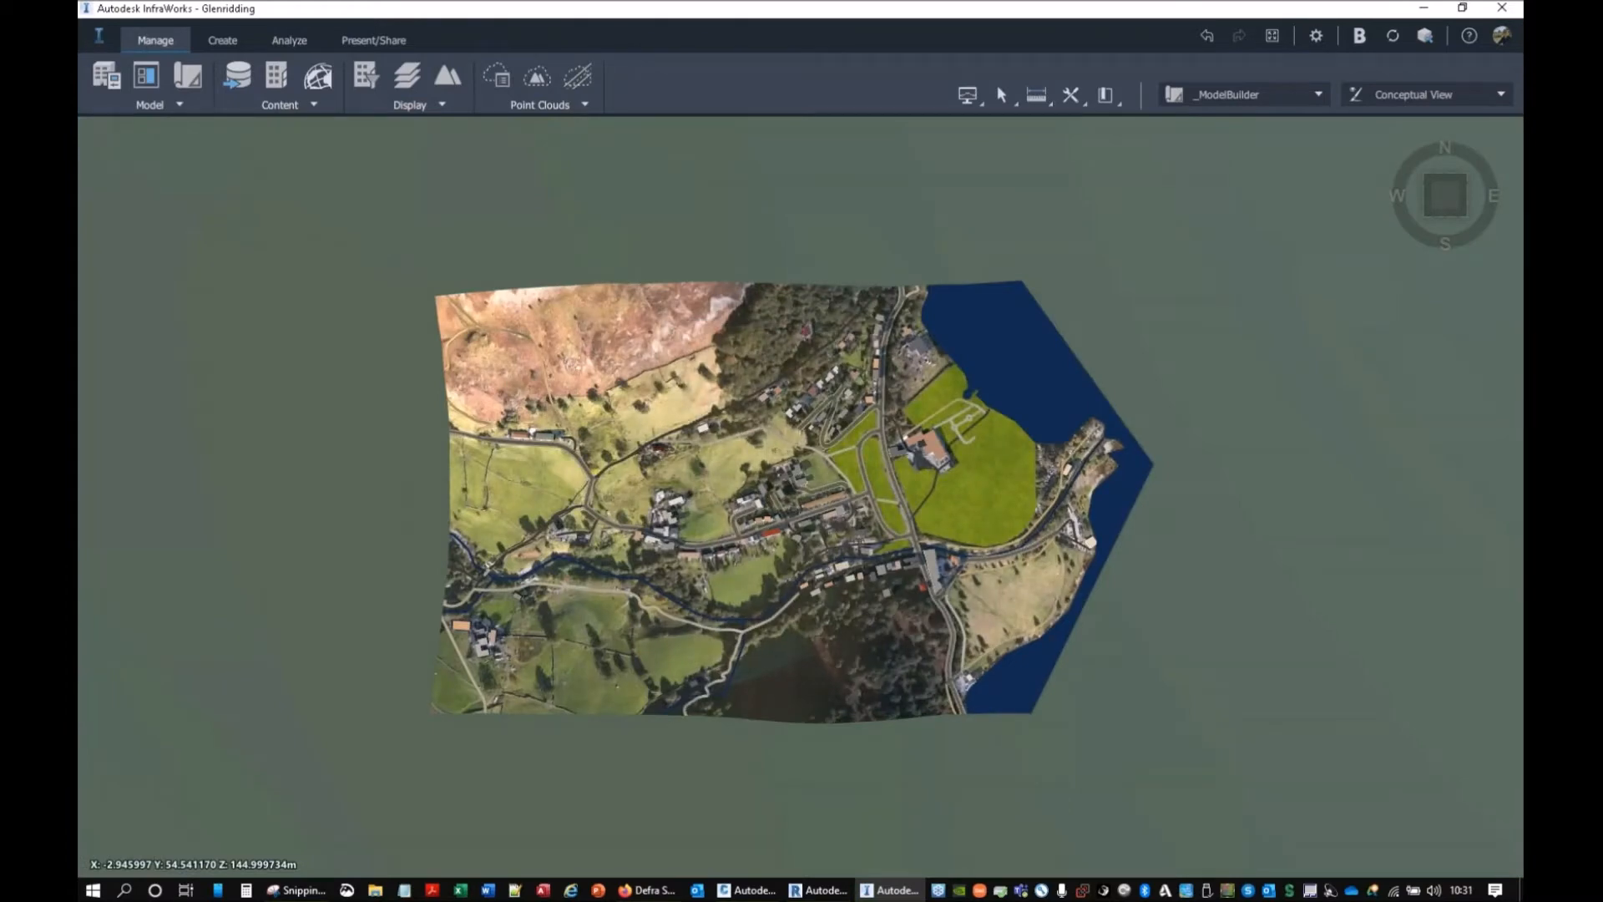
# Step: Examine the clipped Glenridding model and its new boundaries from above and from across the lake
pyautogui.moveTo(906, 650); pyautogui.dragTo(833, 545)
pyautogui.scroll(5, 830, 544)
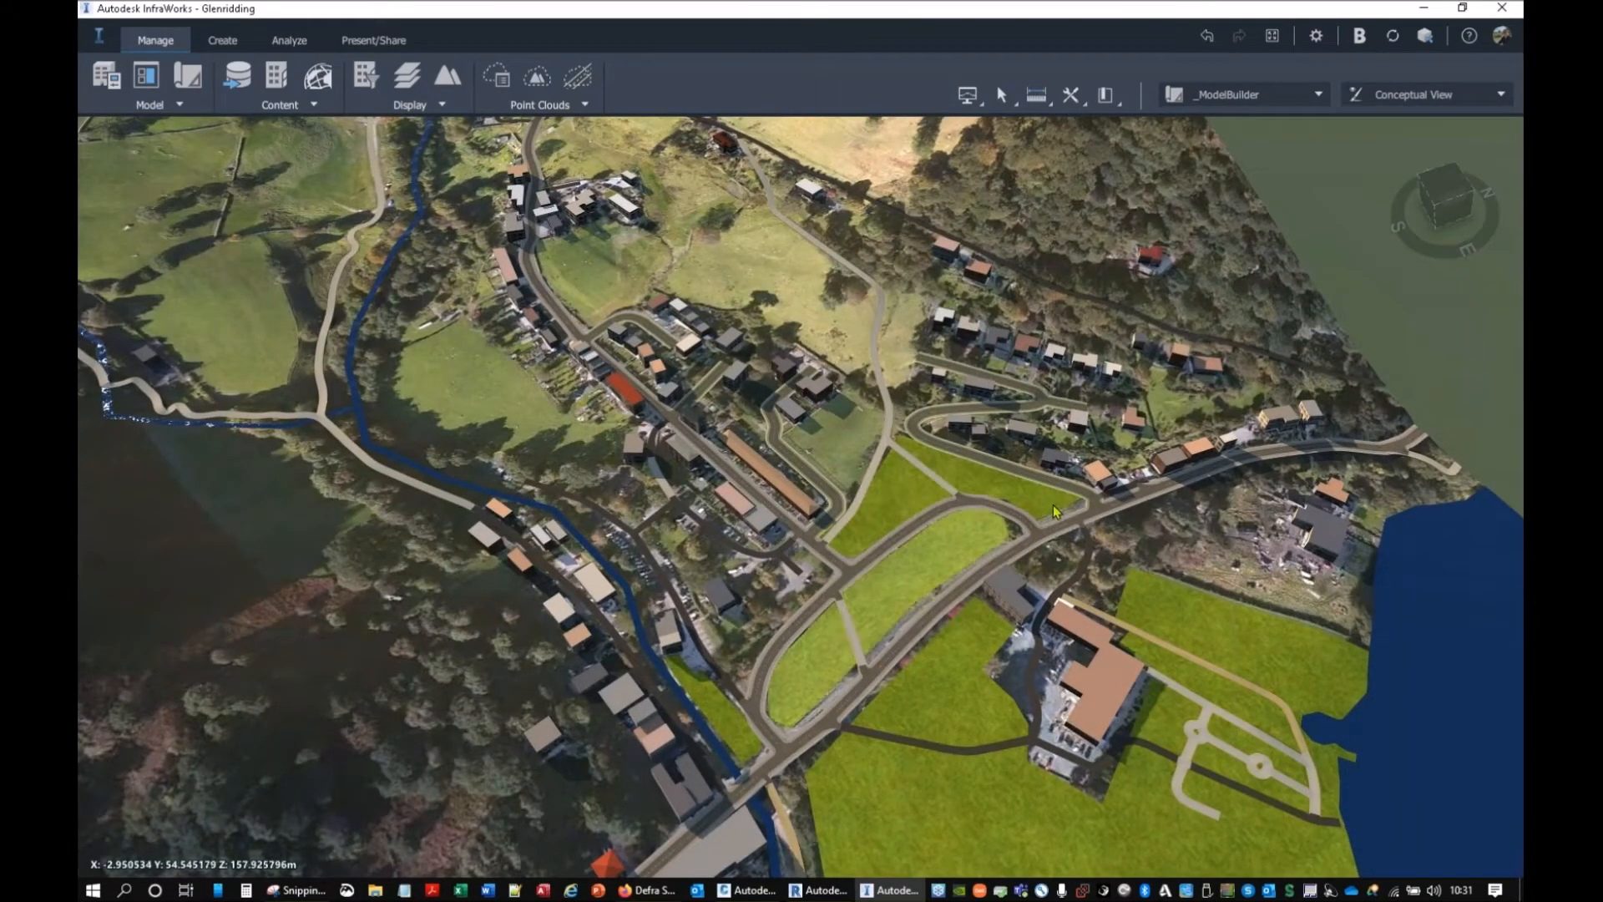
pyautogui.moveTo(955, 417); pyautogui.dragTo(1077, 424, button='middle')
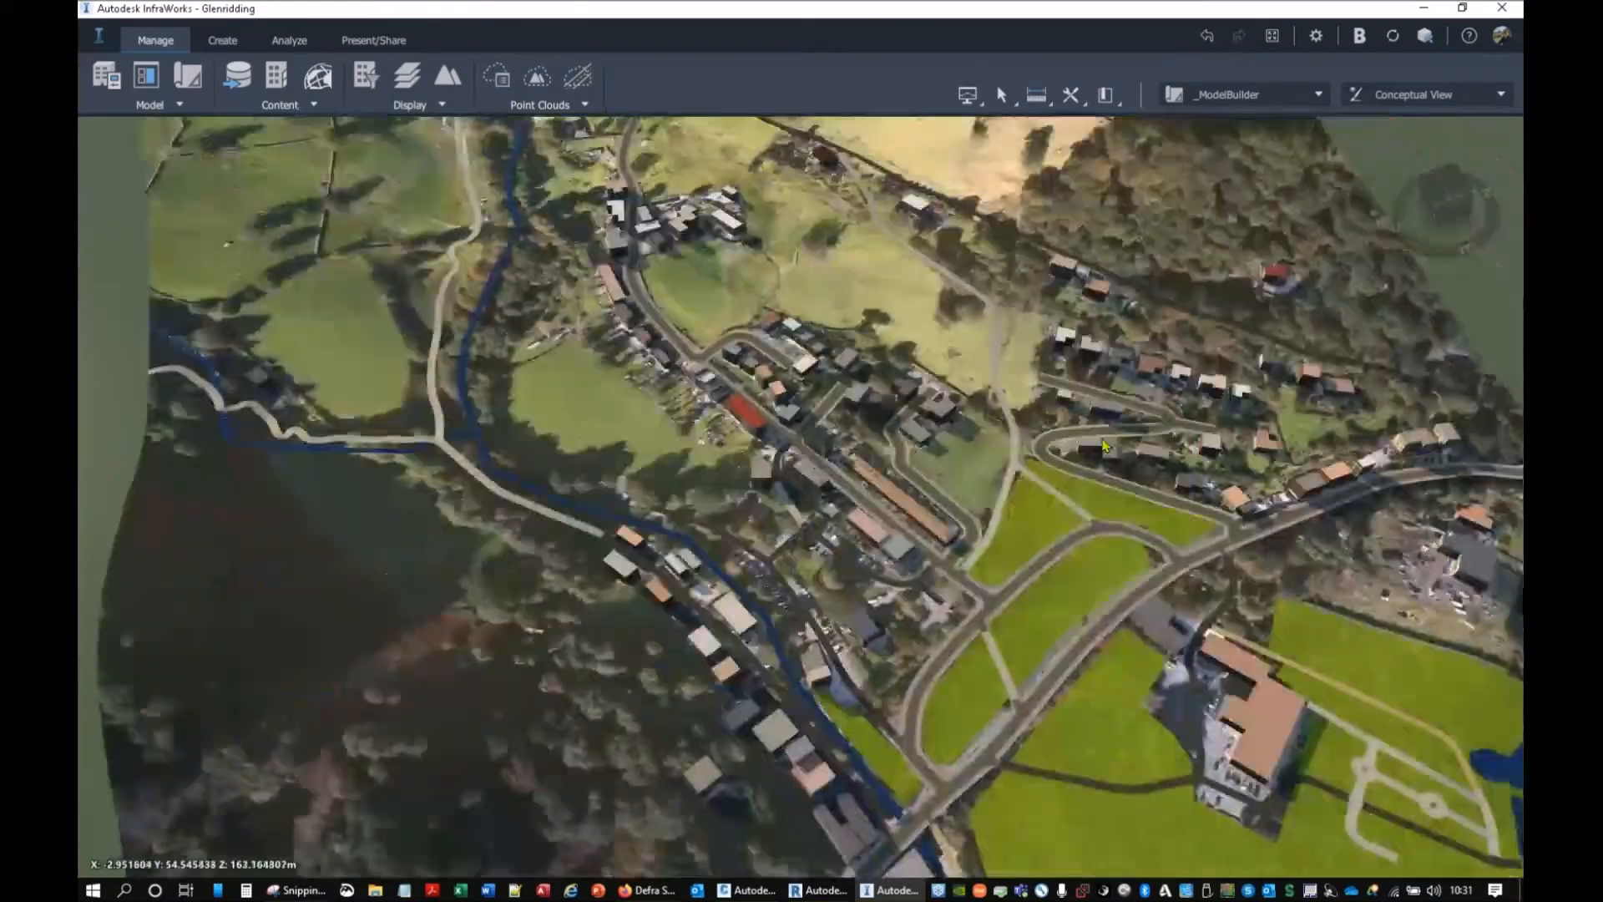
pyautogui.scroll(-3, 1048, 460)
pyautogui.moveTo(890, 658); pyautogui.dragTo(818, 563)
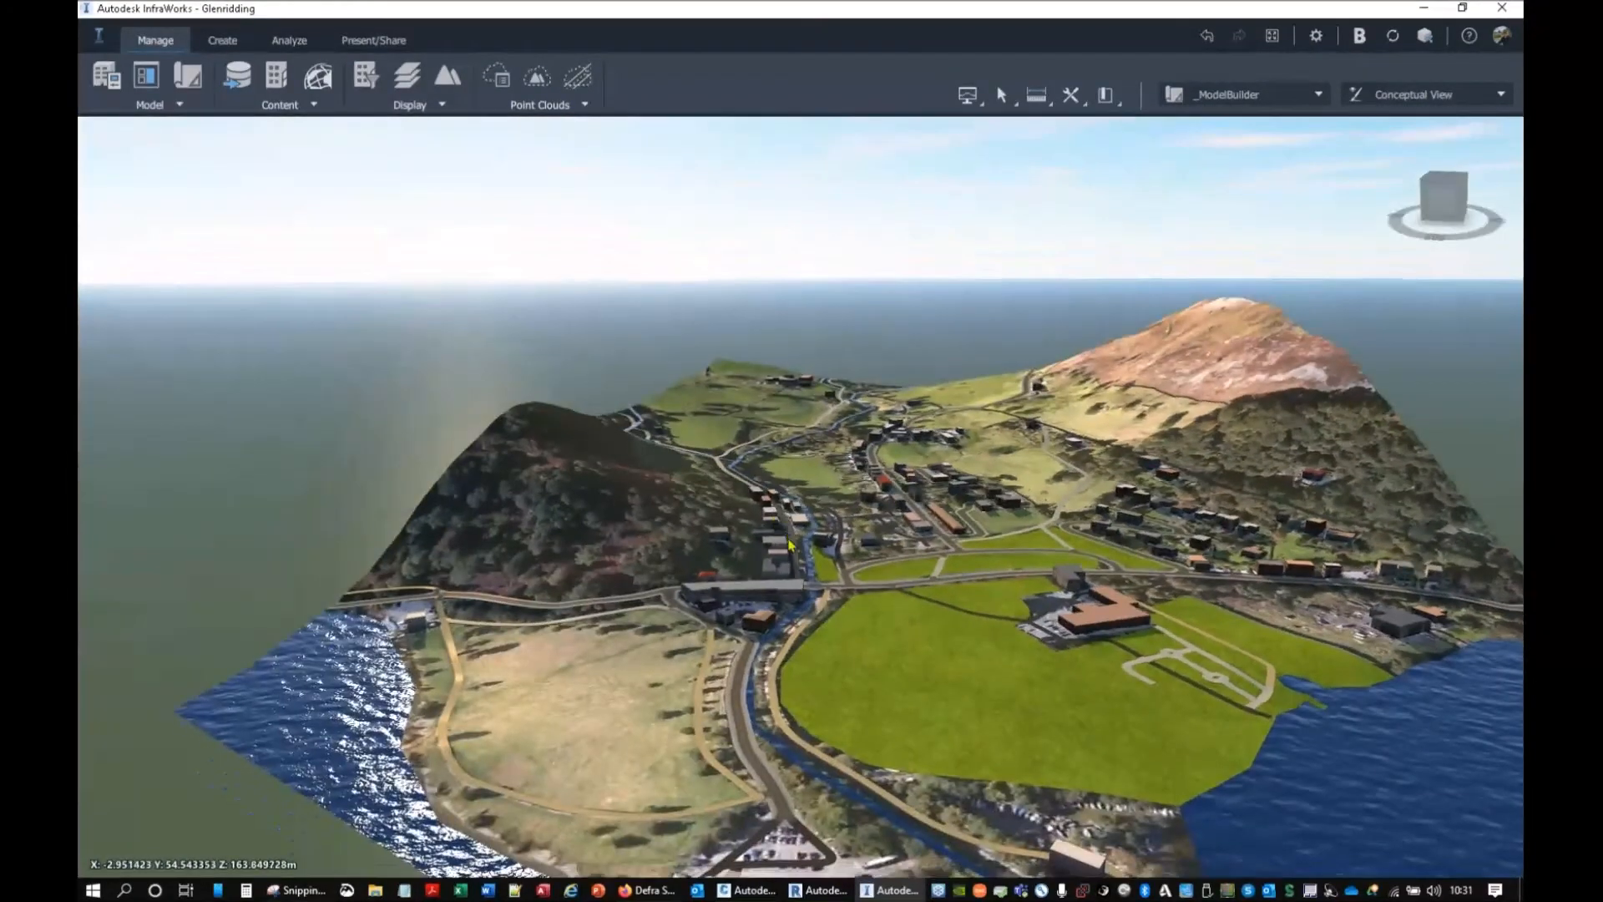
# Step: Inspect the stream and the buildings along its banks at close range in the clipped model
pyautogui.scroll(5, 818, 562)
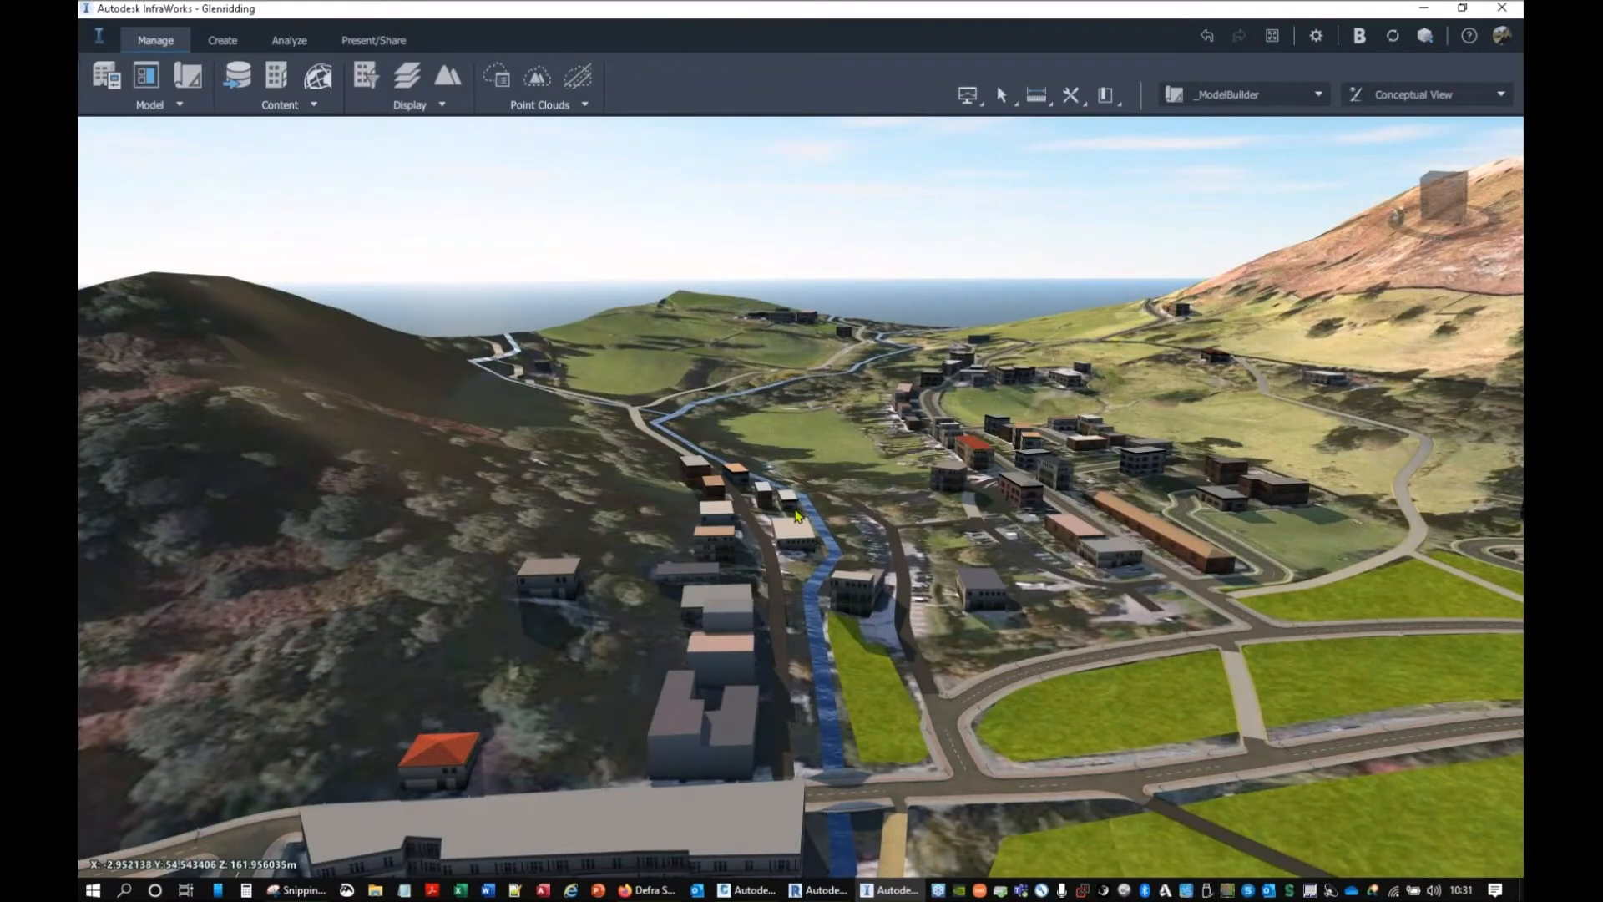
pyautogui.scroll(6, 821, 665)
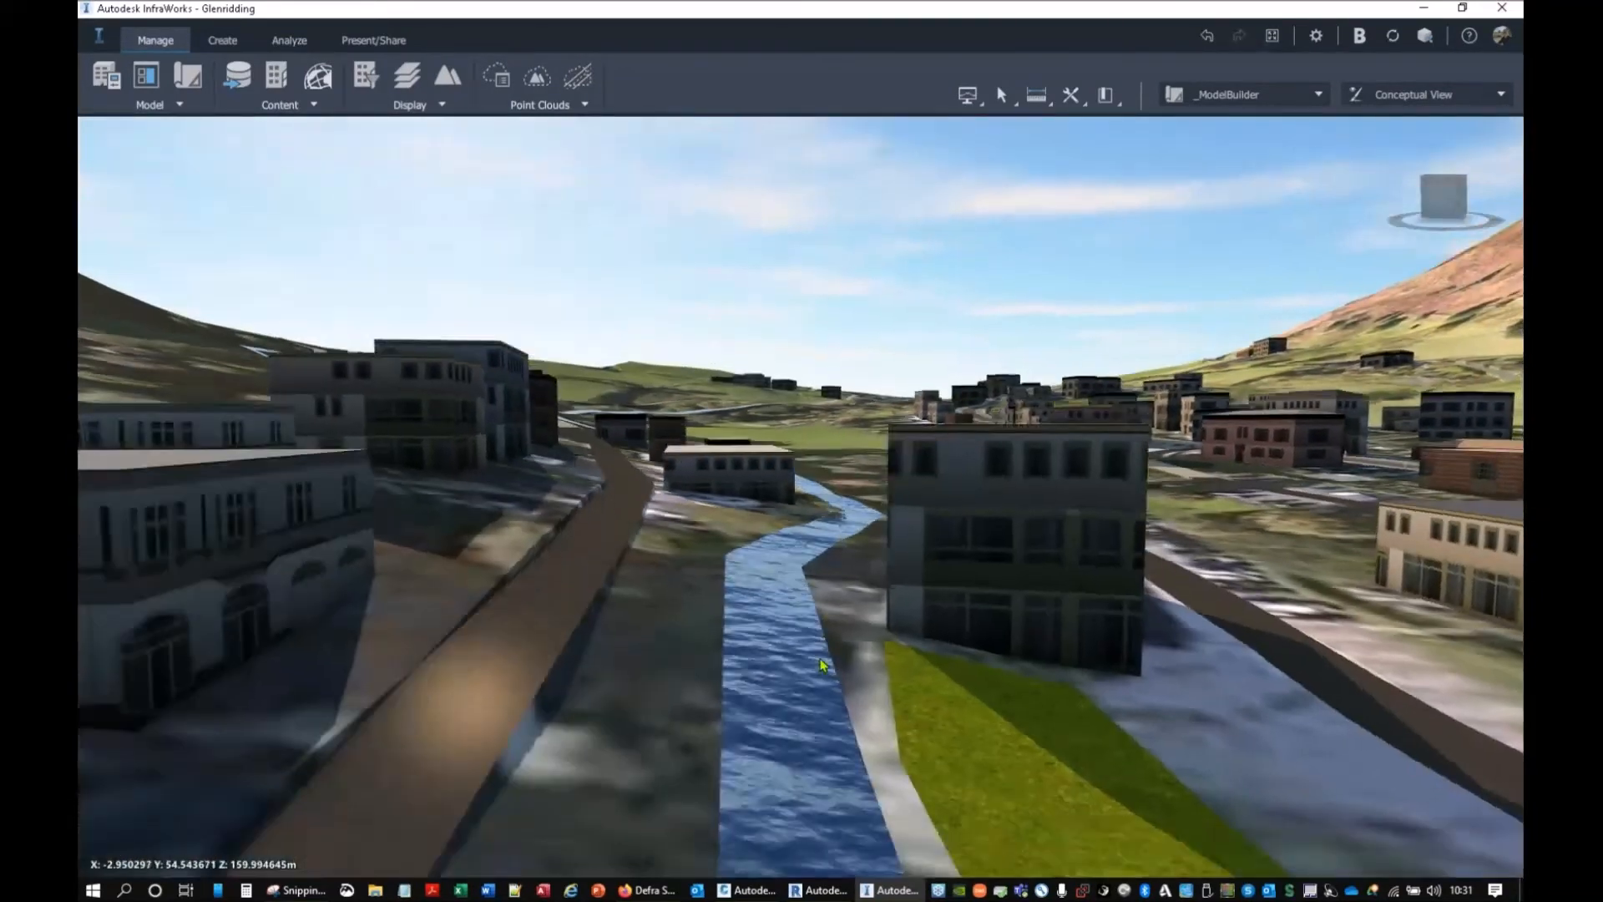
pyautogui.scroll(1, 822, 666)
pyautogui.scroll(-2, 821, 659)
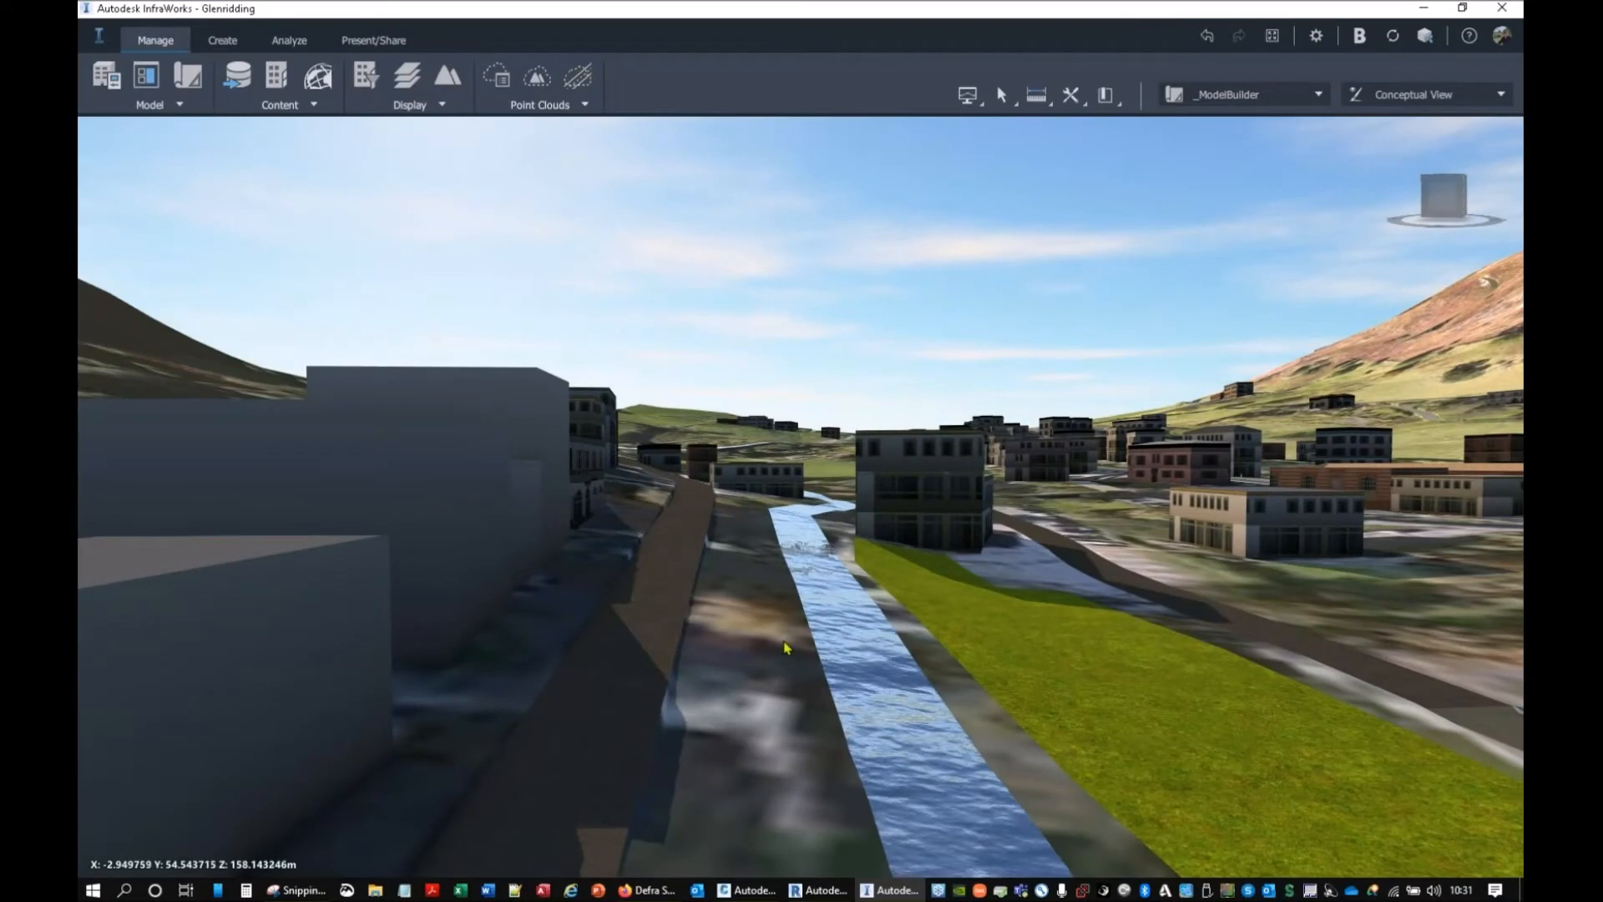
pyautogui.scroll(-3, 944, 647)
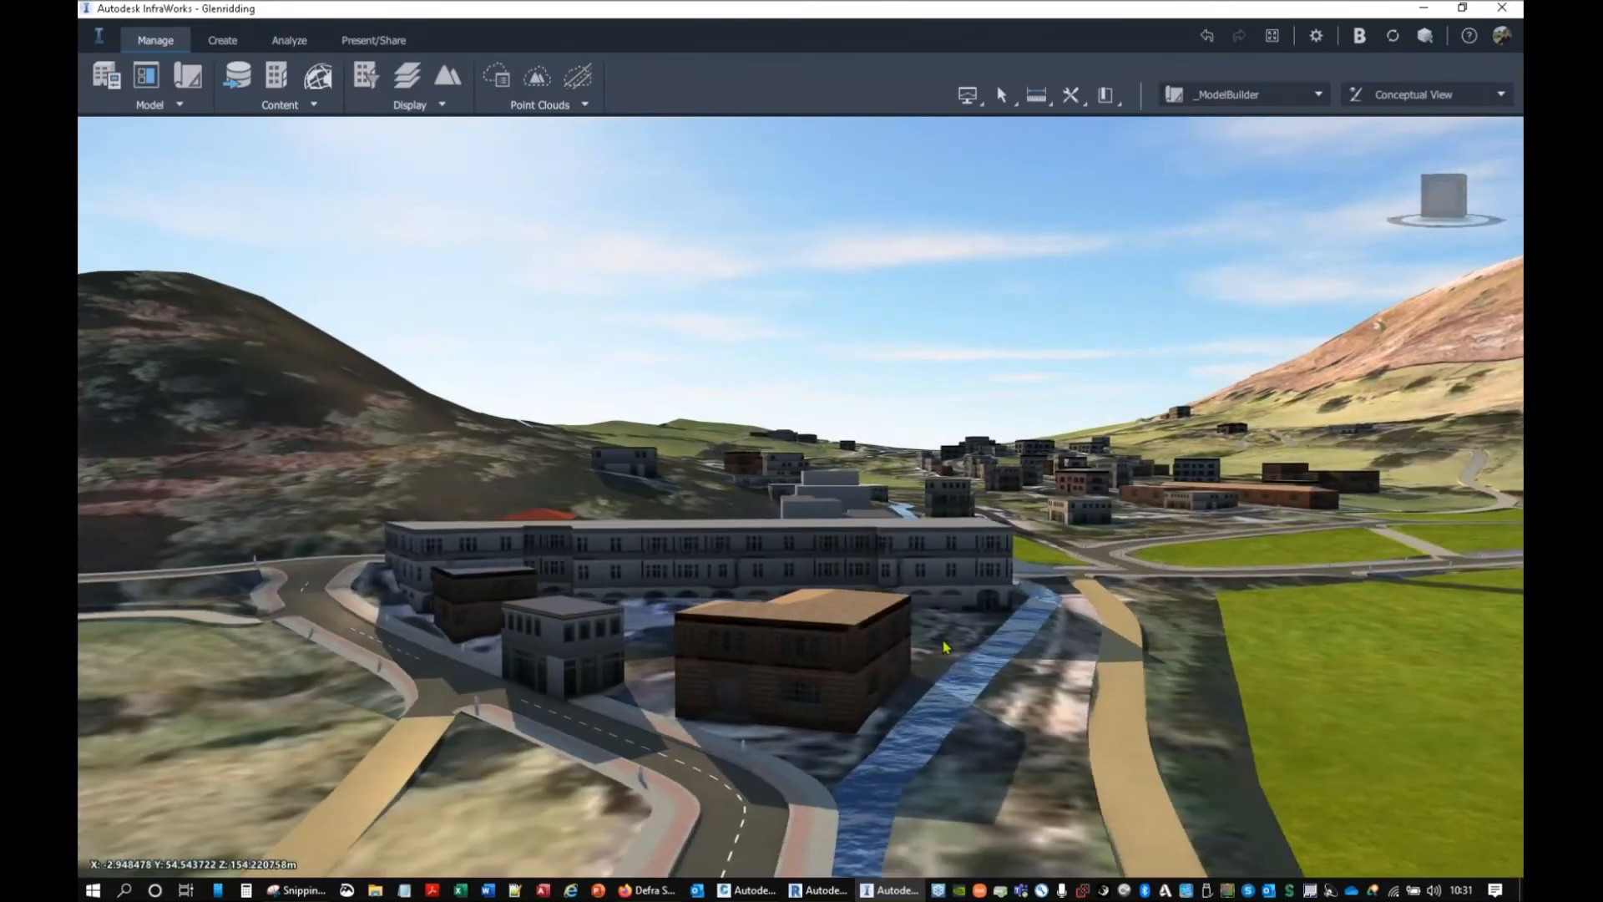
pyautogui.scroll(-3, 945, 647)
pyautogui.scroll(3, 933, 664)
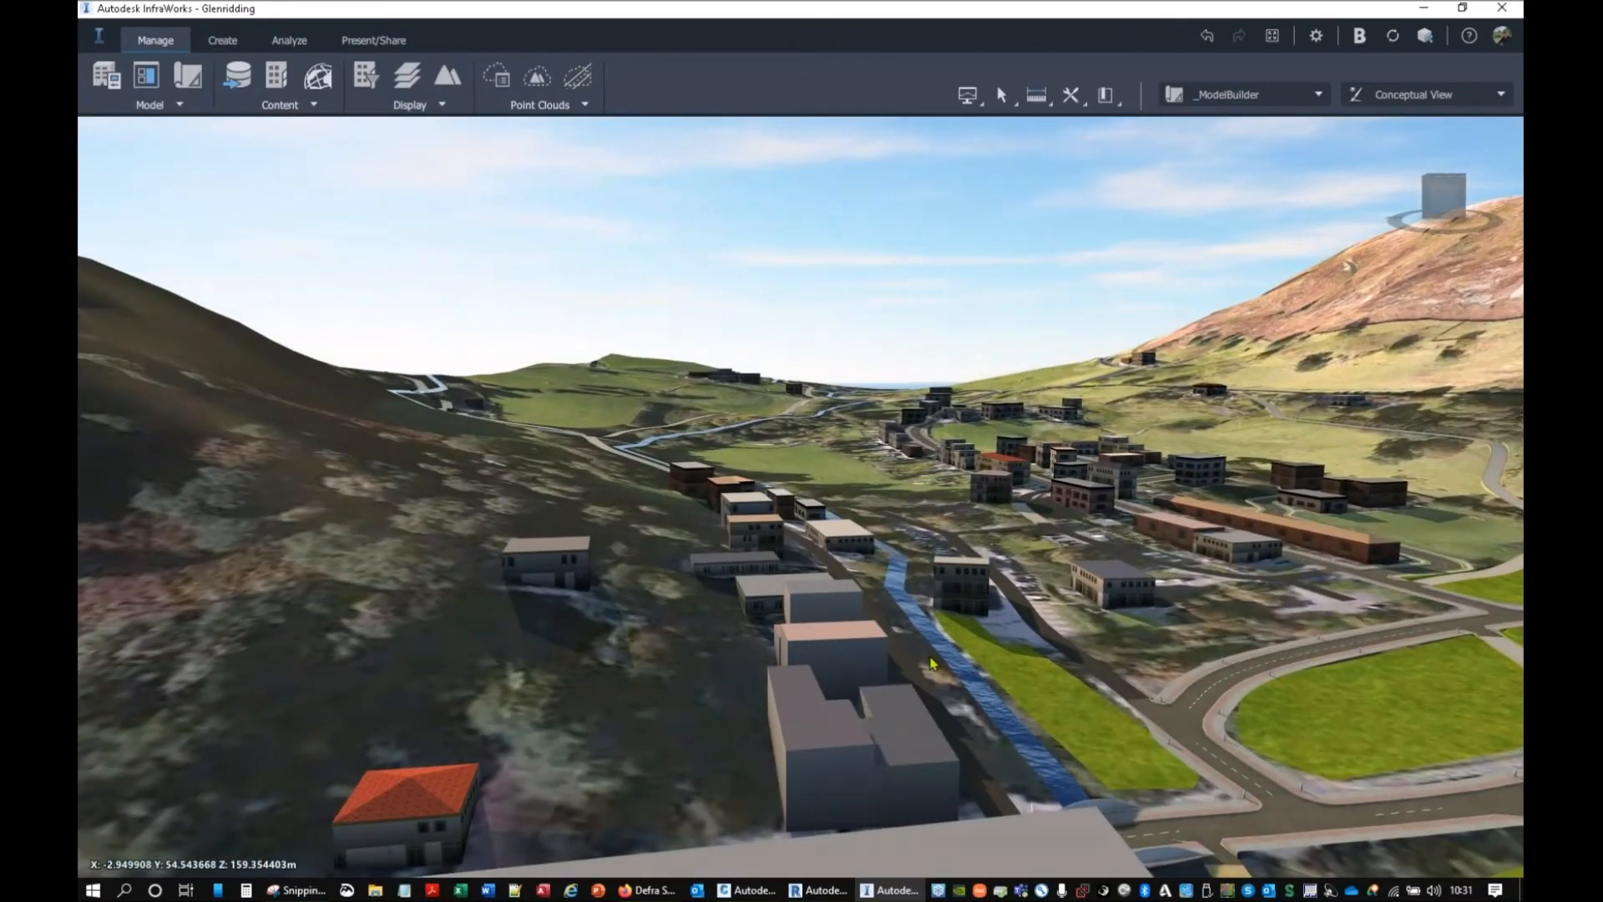
pyautogui.scroll(-3, 933, 664)
pyautogui.moveTo(933, 663); pyautogui.dragTo(905, 577)
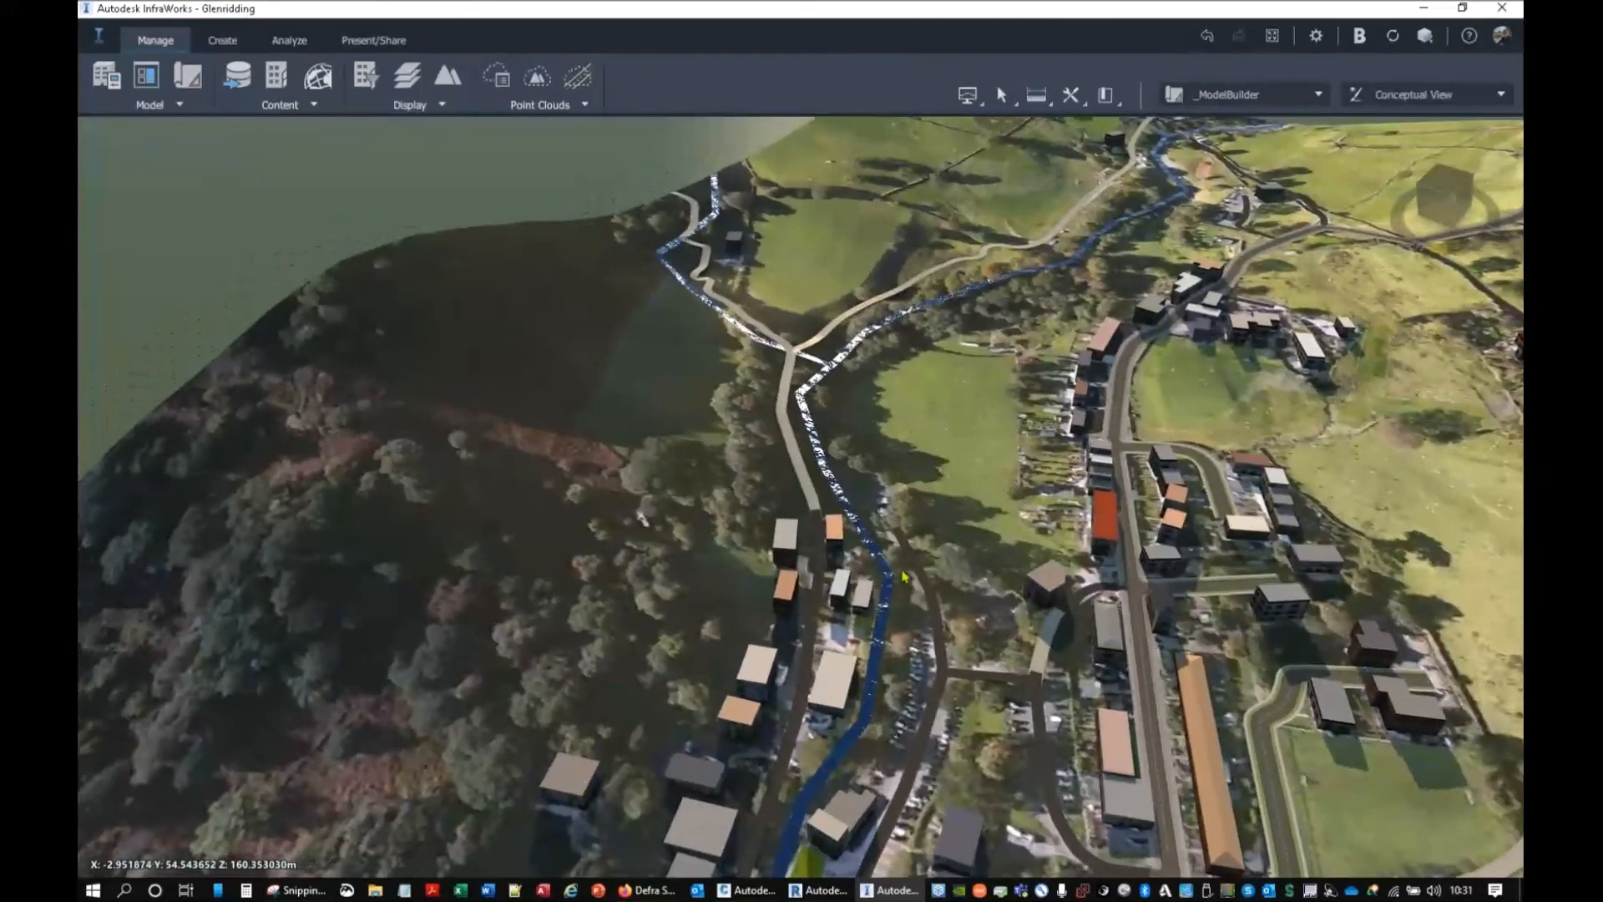
pyautogui.scroll(-5, 903, 576)
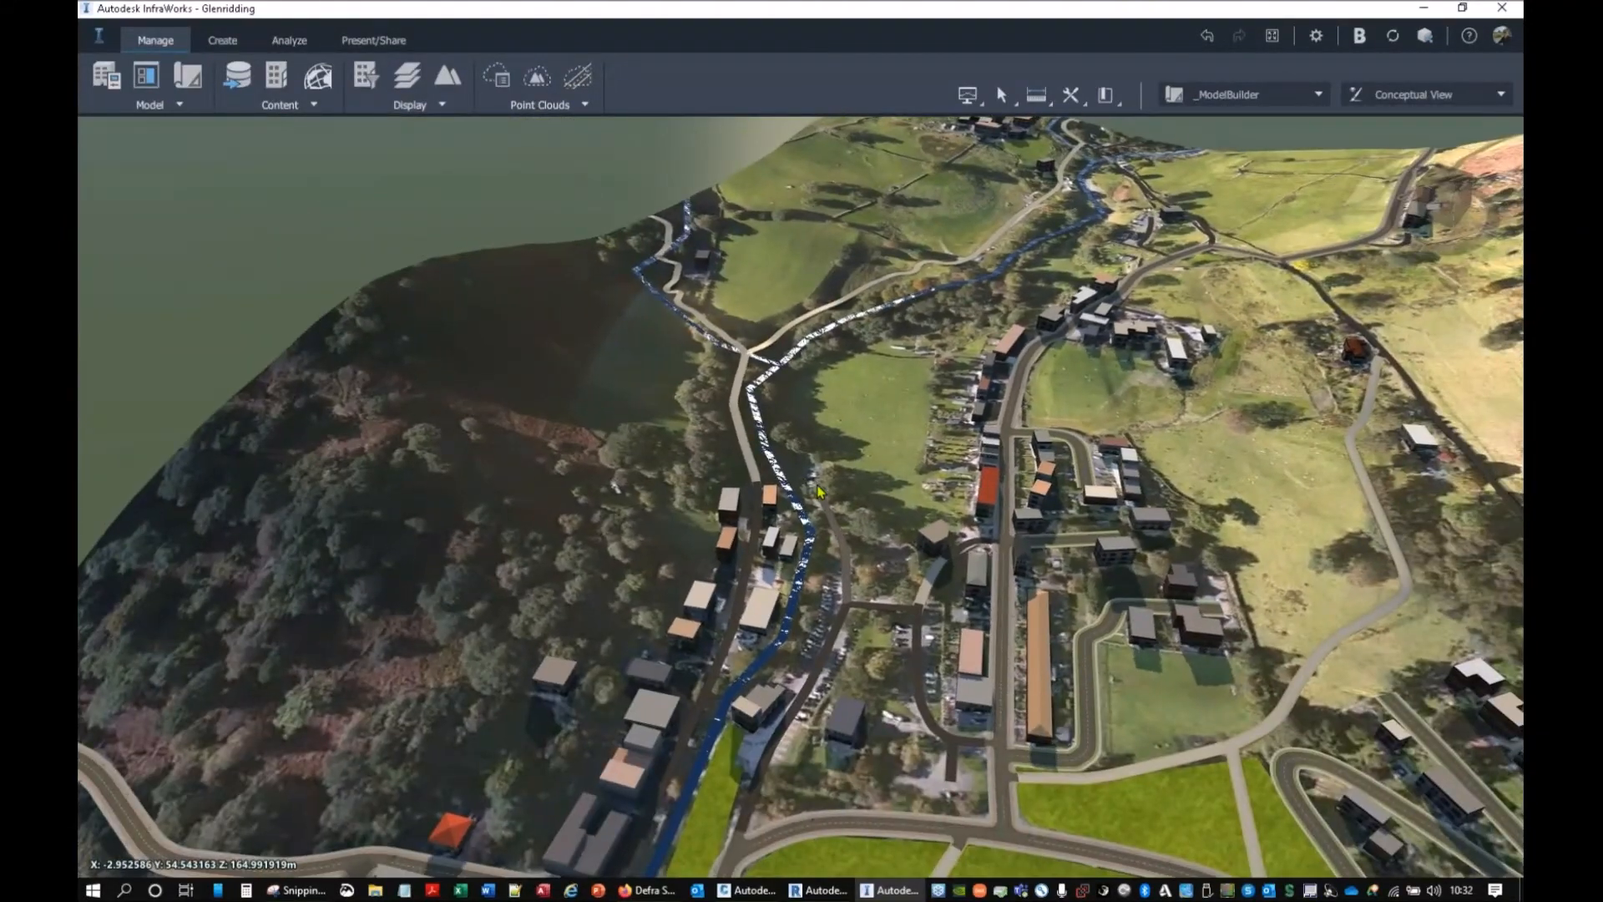
# Step: Switch to the Defra Survey Data Download page in the browser, outline Glenridding village with a four-sided area and get its available tiles
pyautogui.click(650, 888)
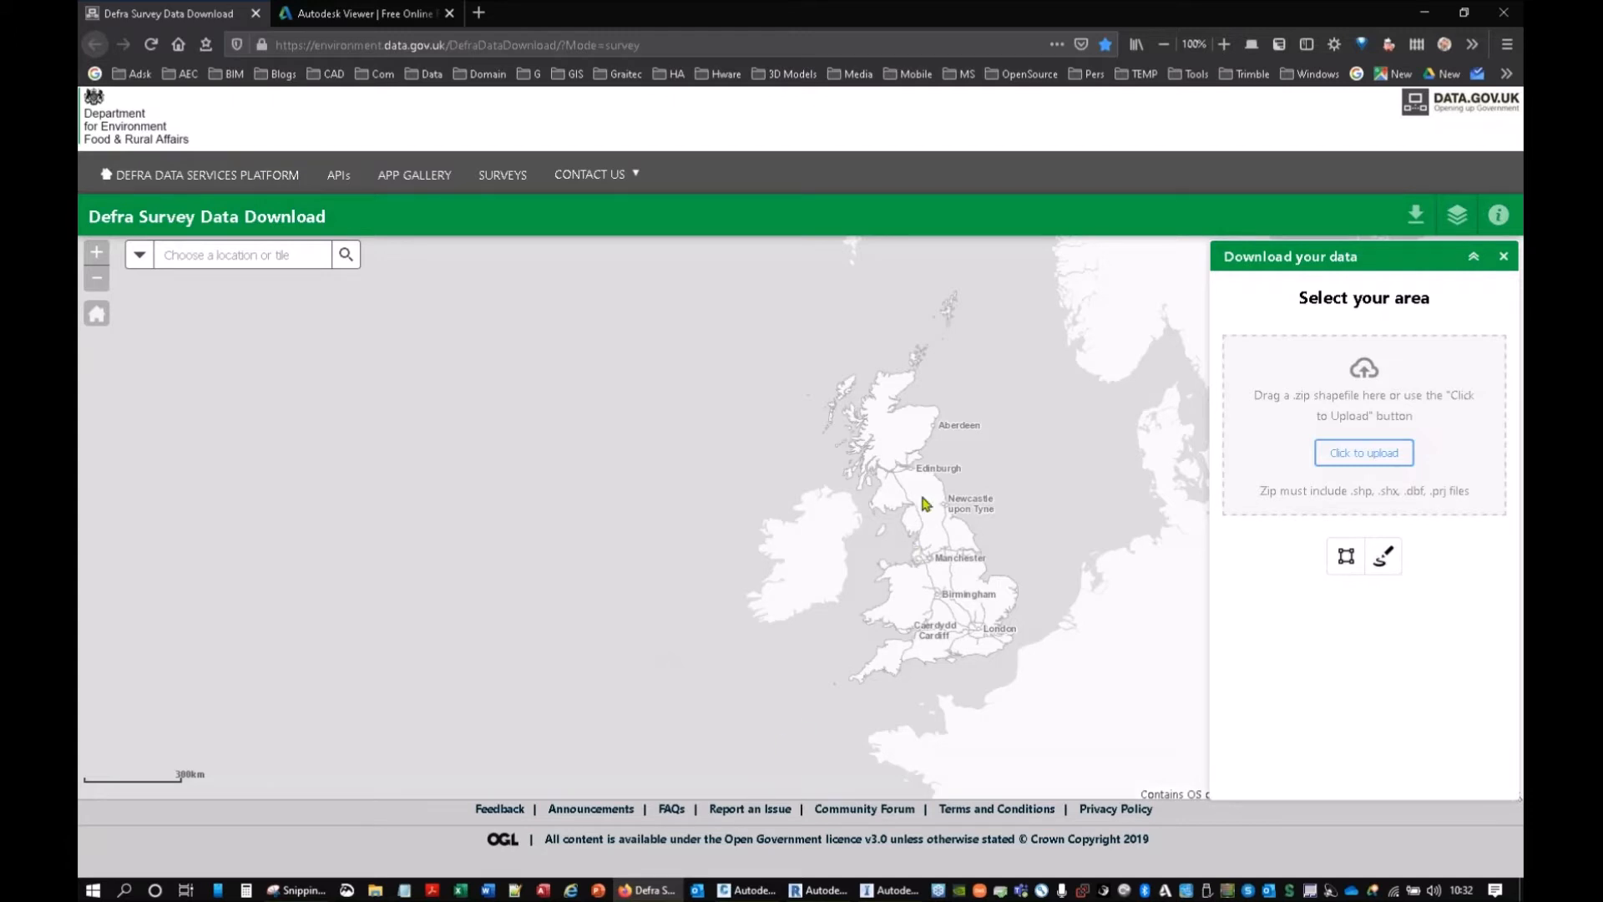
pyautogui.scroll(4, 916, 558)
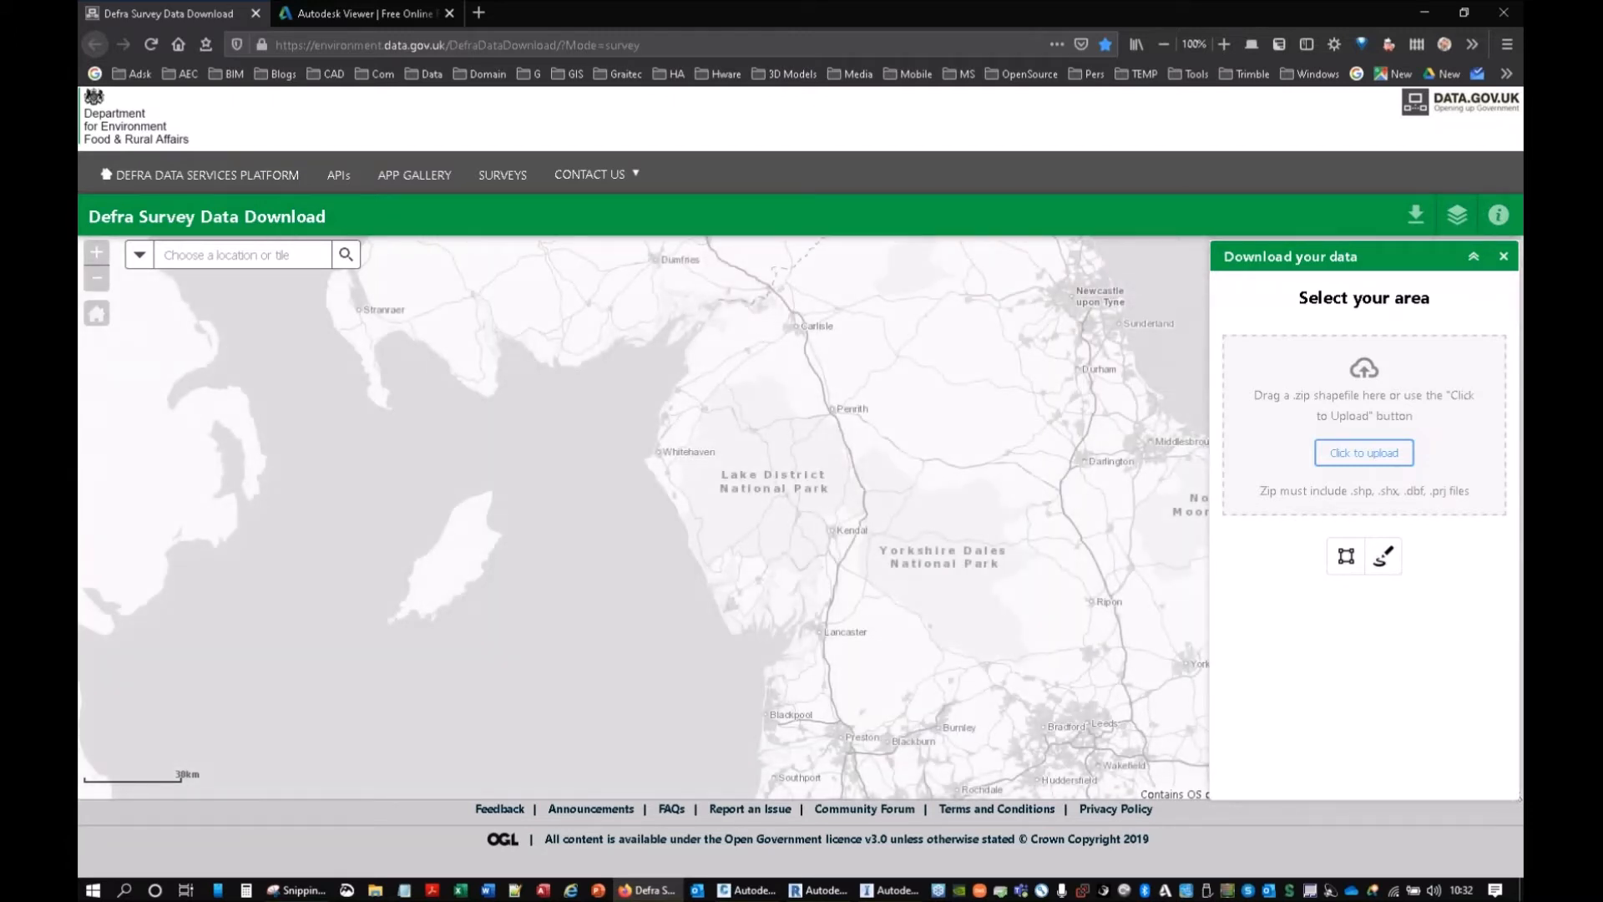
pyautogui.scroll(3, 797, 474)
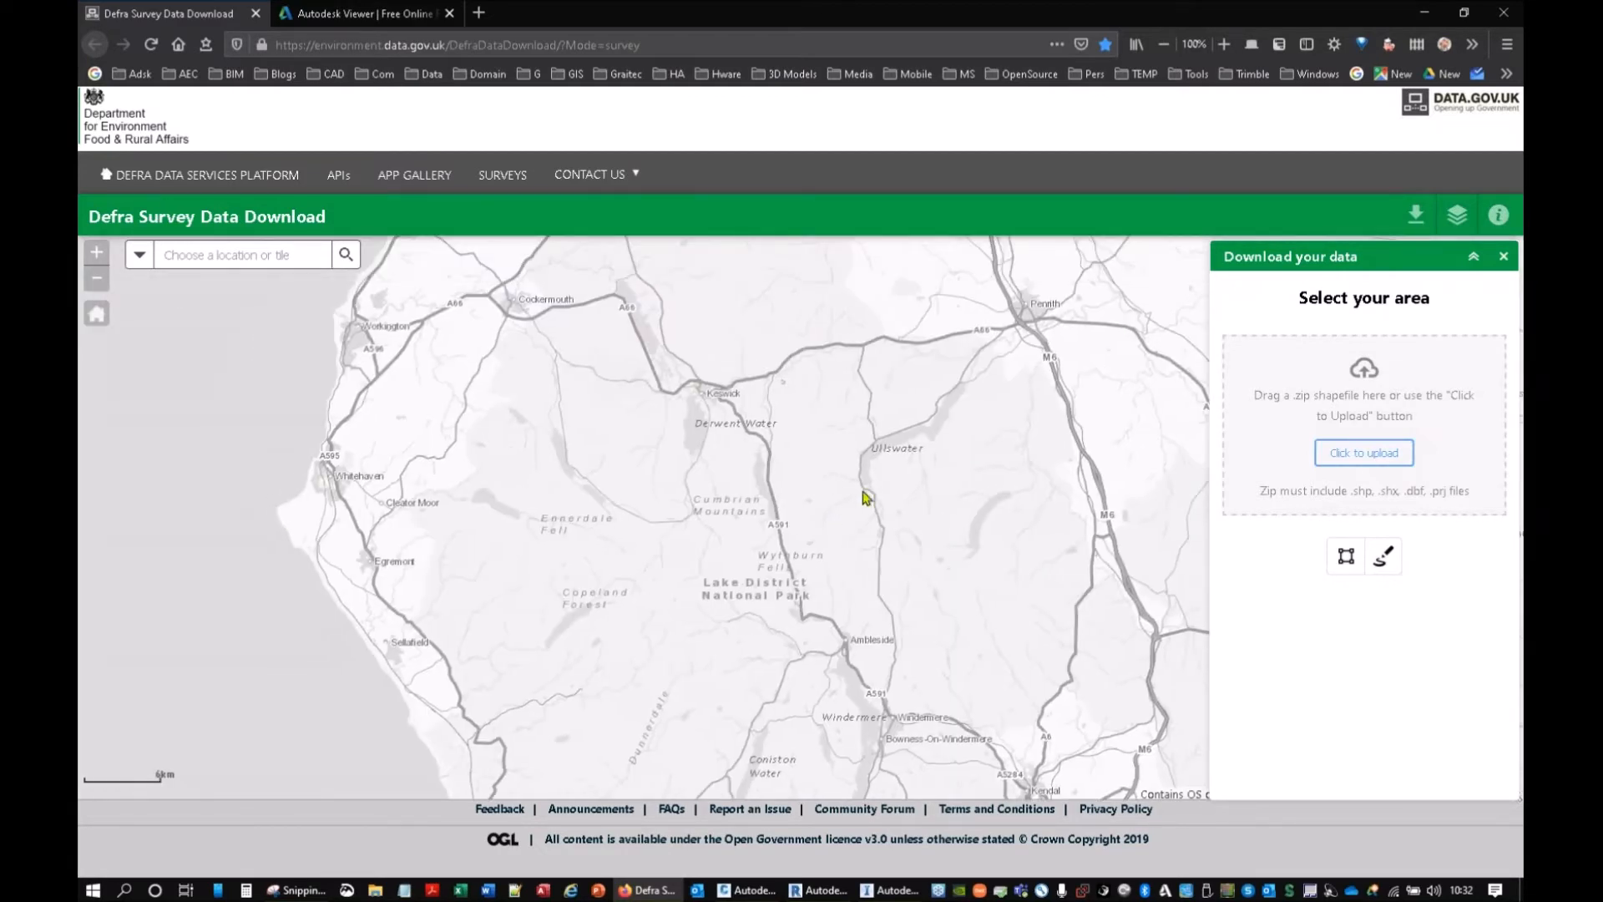
pyautogui.scroll(2, 806, 535)
pyautogui.scroll(3, 806, 535)
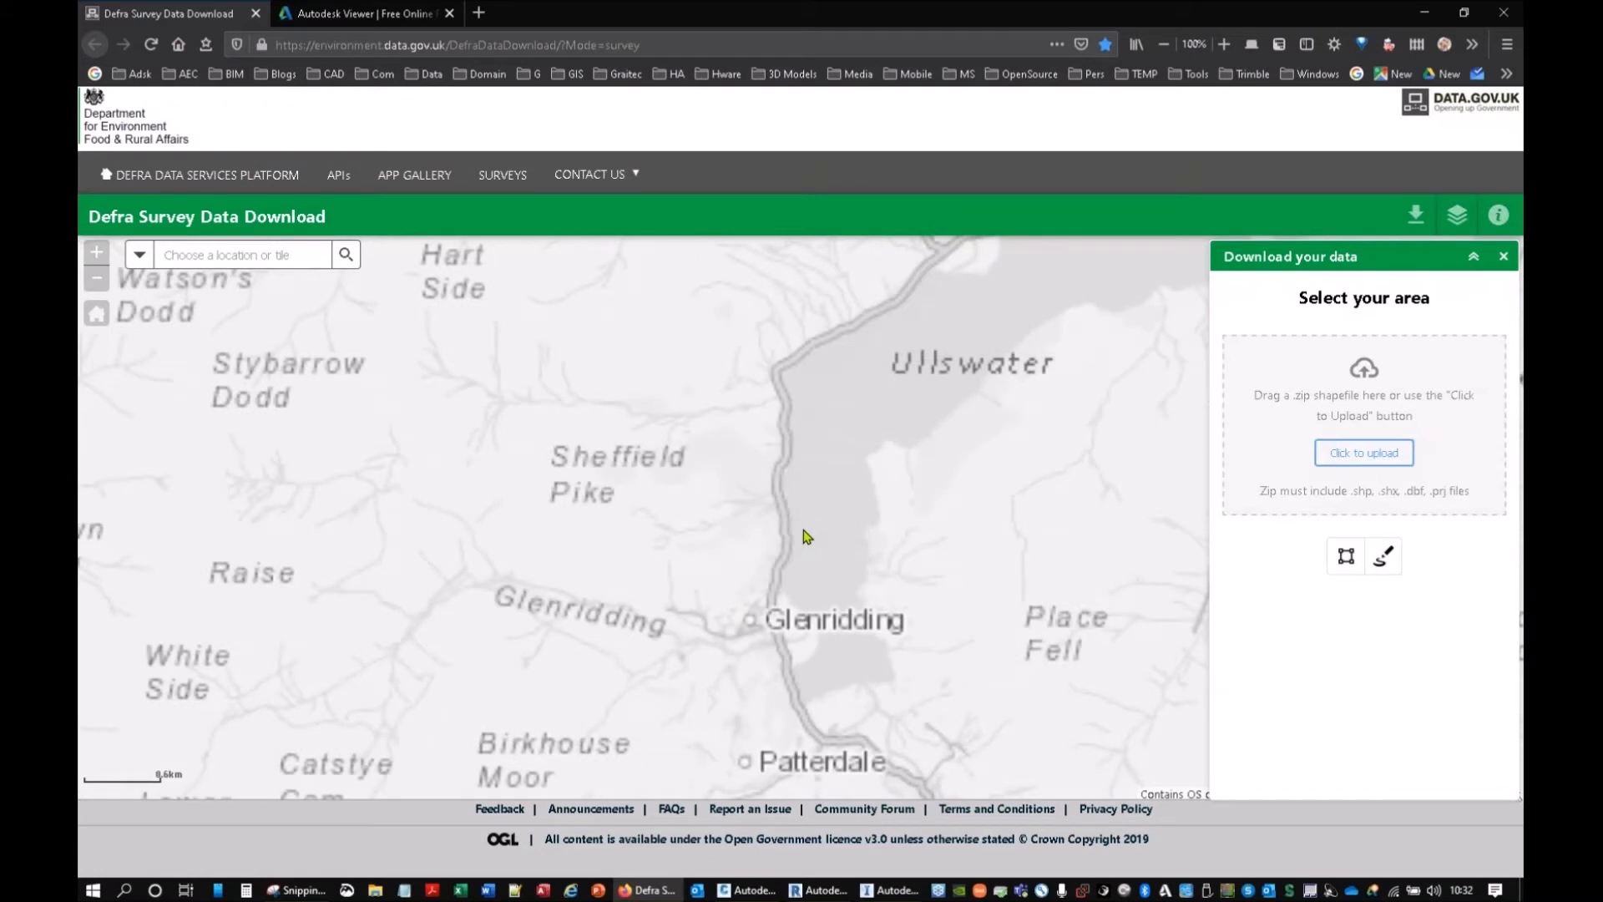
pyautogui.scroll(2, 770, 481)
pyautogui.scroll(1, 770, 481)
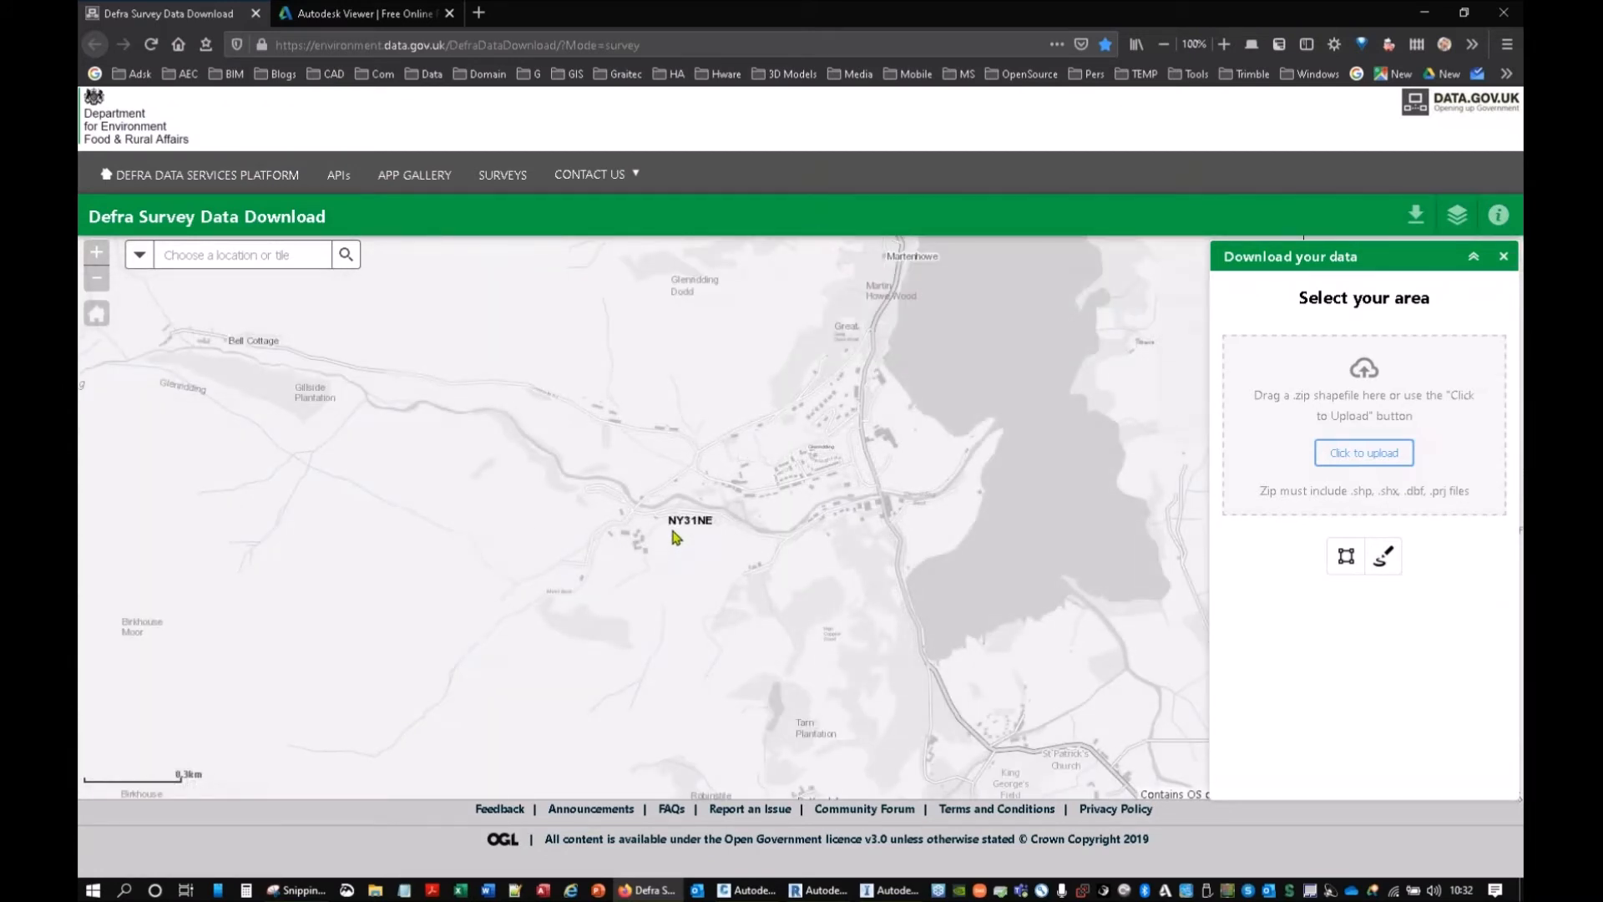
pyautogui.click(696, 533)
pyautogui.click(1345, 557)
pyautogui.click(597, 342)
pyautogui.click(959, 358)
pyautogui.click(964, 595)
pyautogui.doubleClick(607, 599)
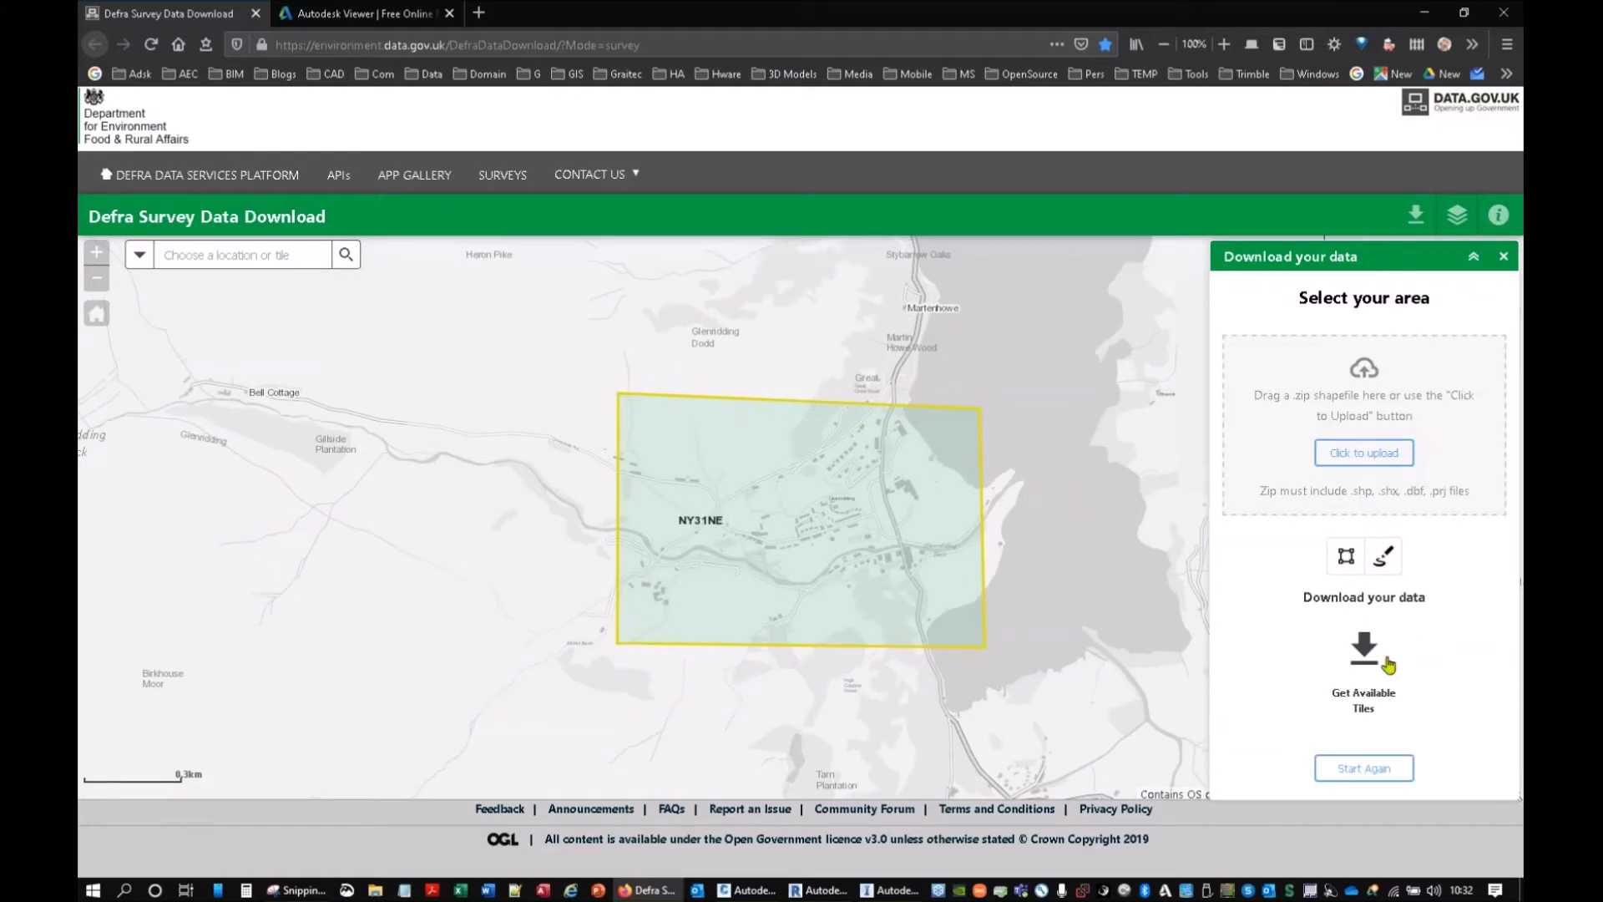
pyautogui.click(1361, 691)
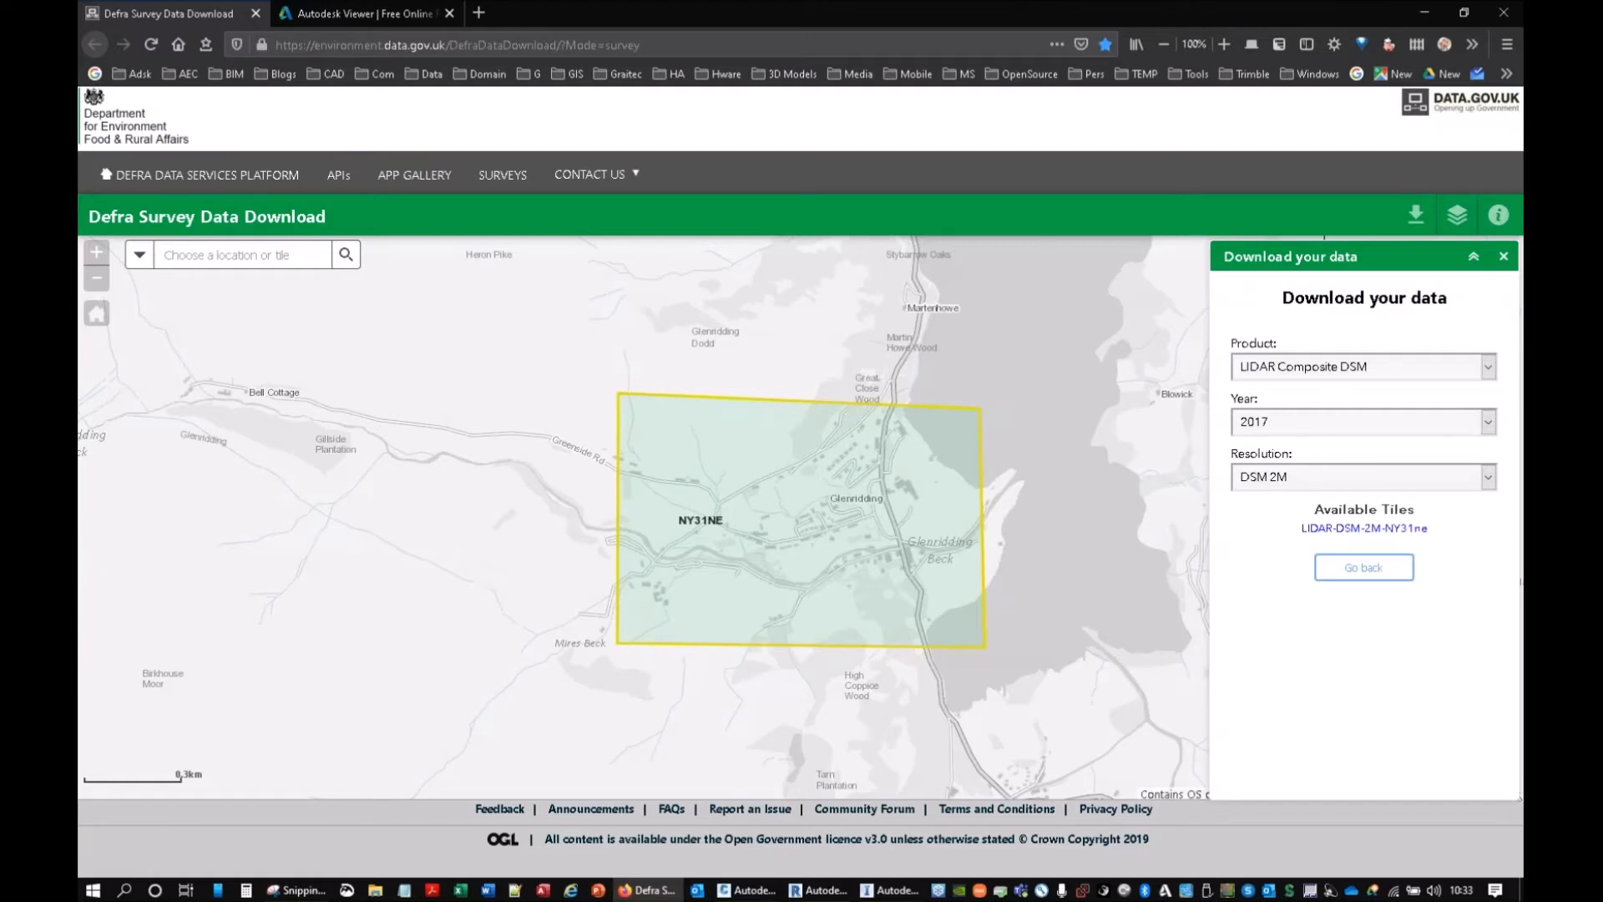
# Step: Choose LIDAR Composite DTM for 2019 as the survey product and select its resolution
pyautogui.moveTo(1523, 260); pyautogui.dragTo(871, 142)
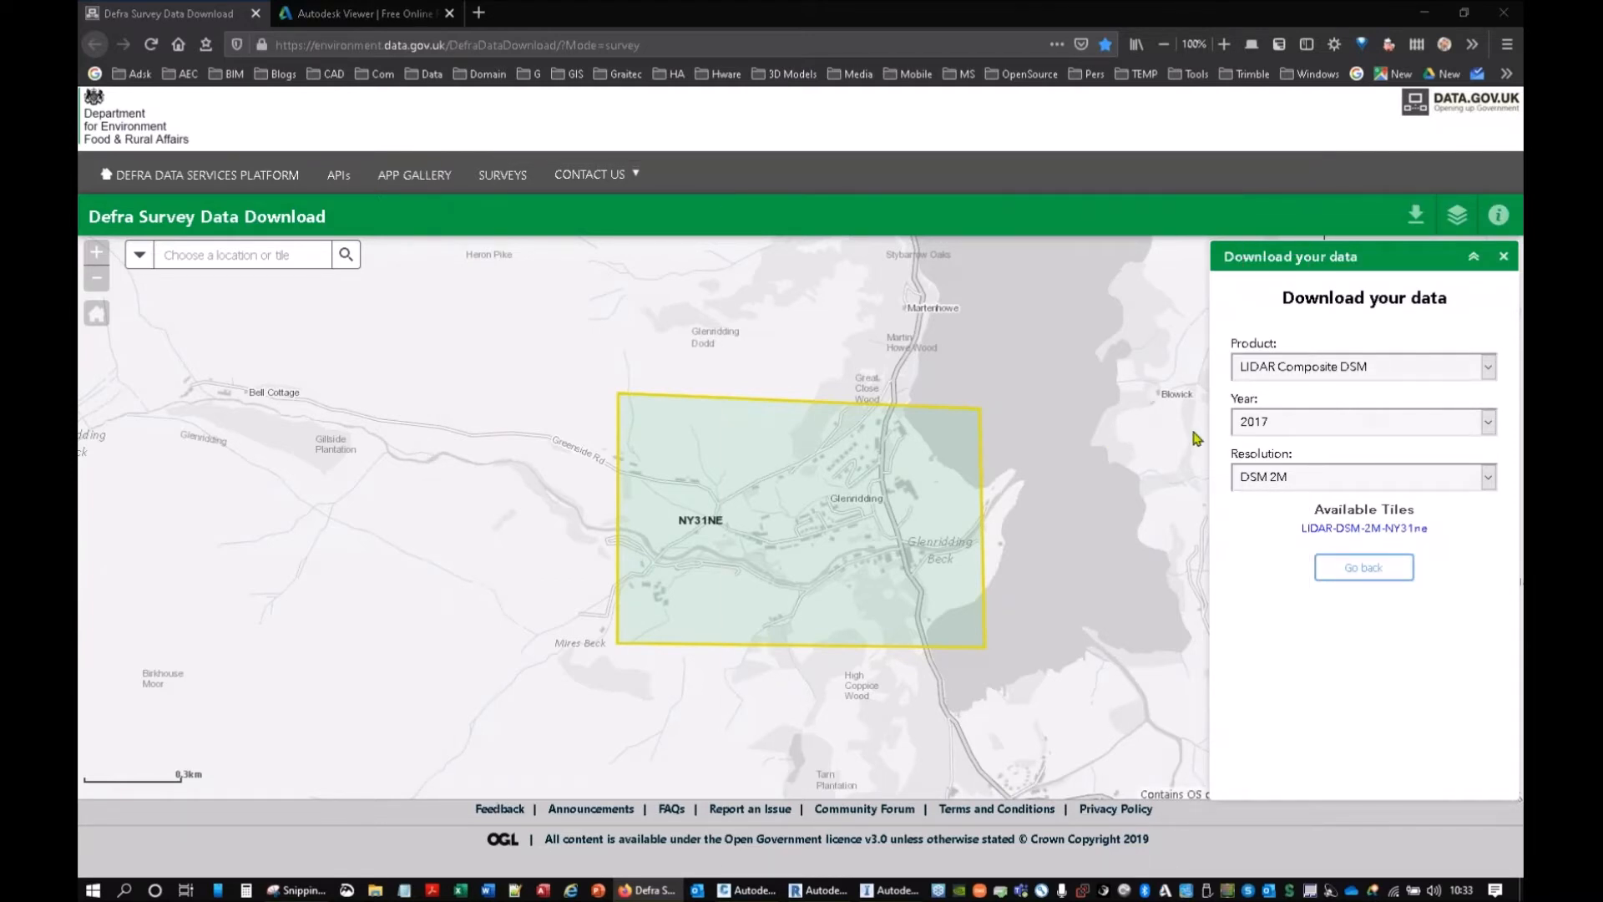
pyautogui.click(1272, 366)
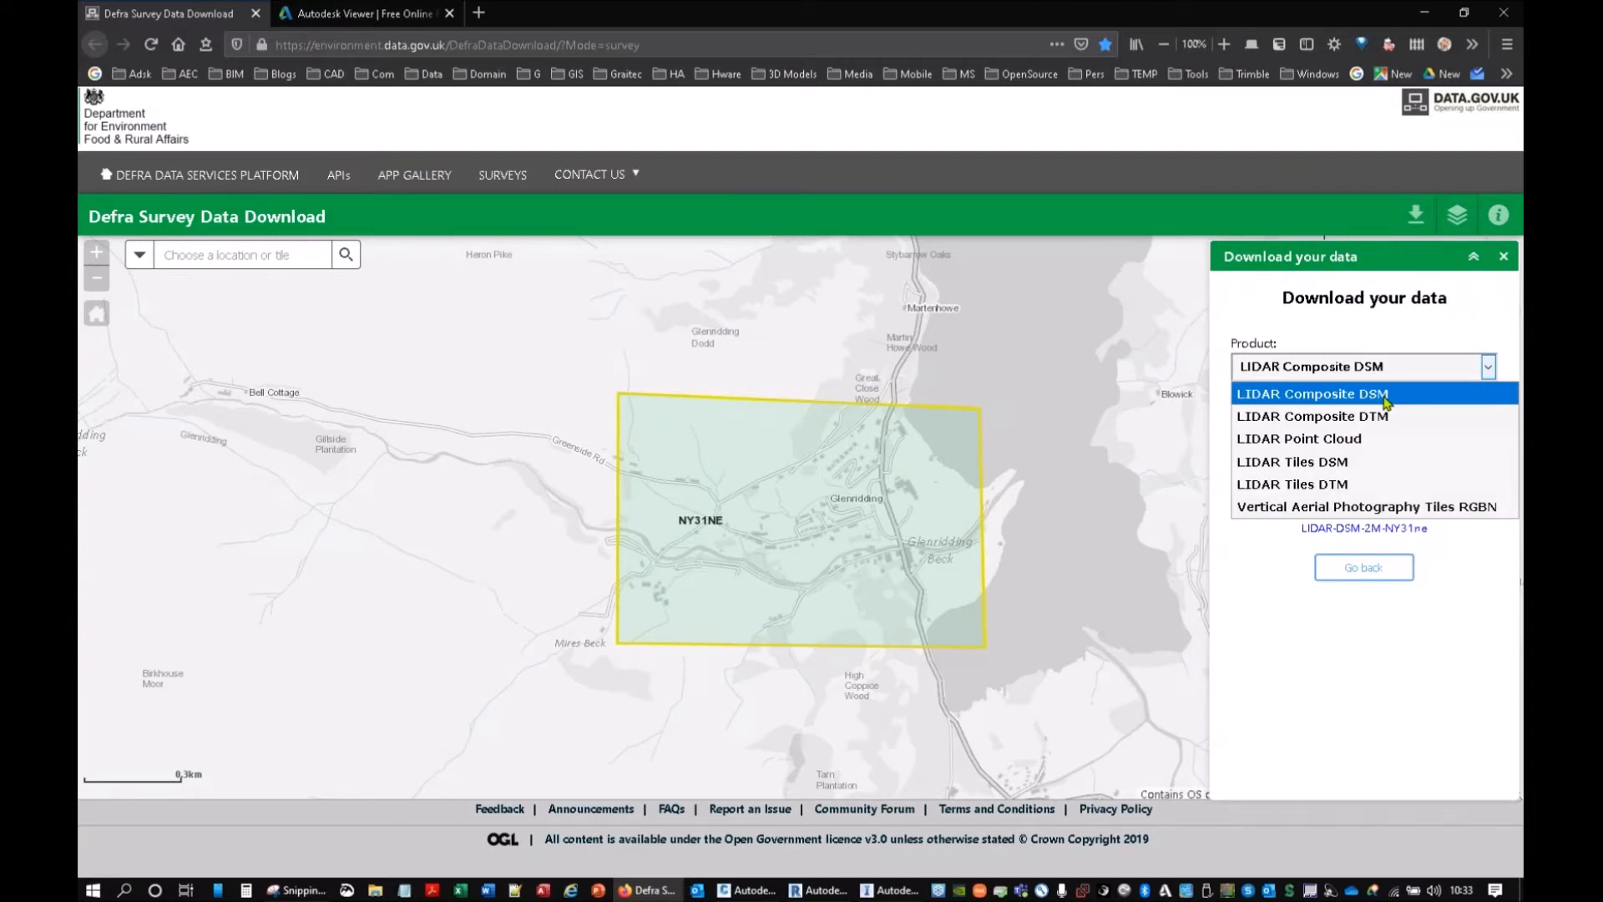
pyautogui.click(1371, 422)
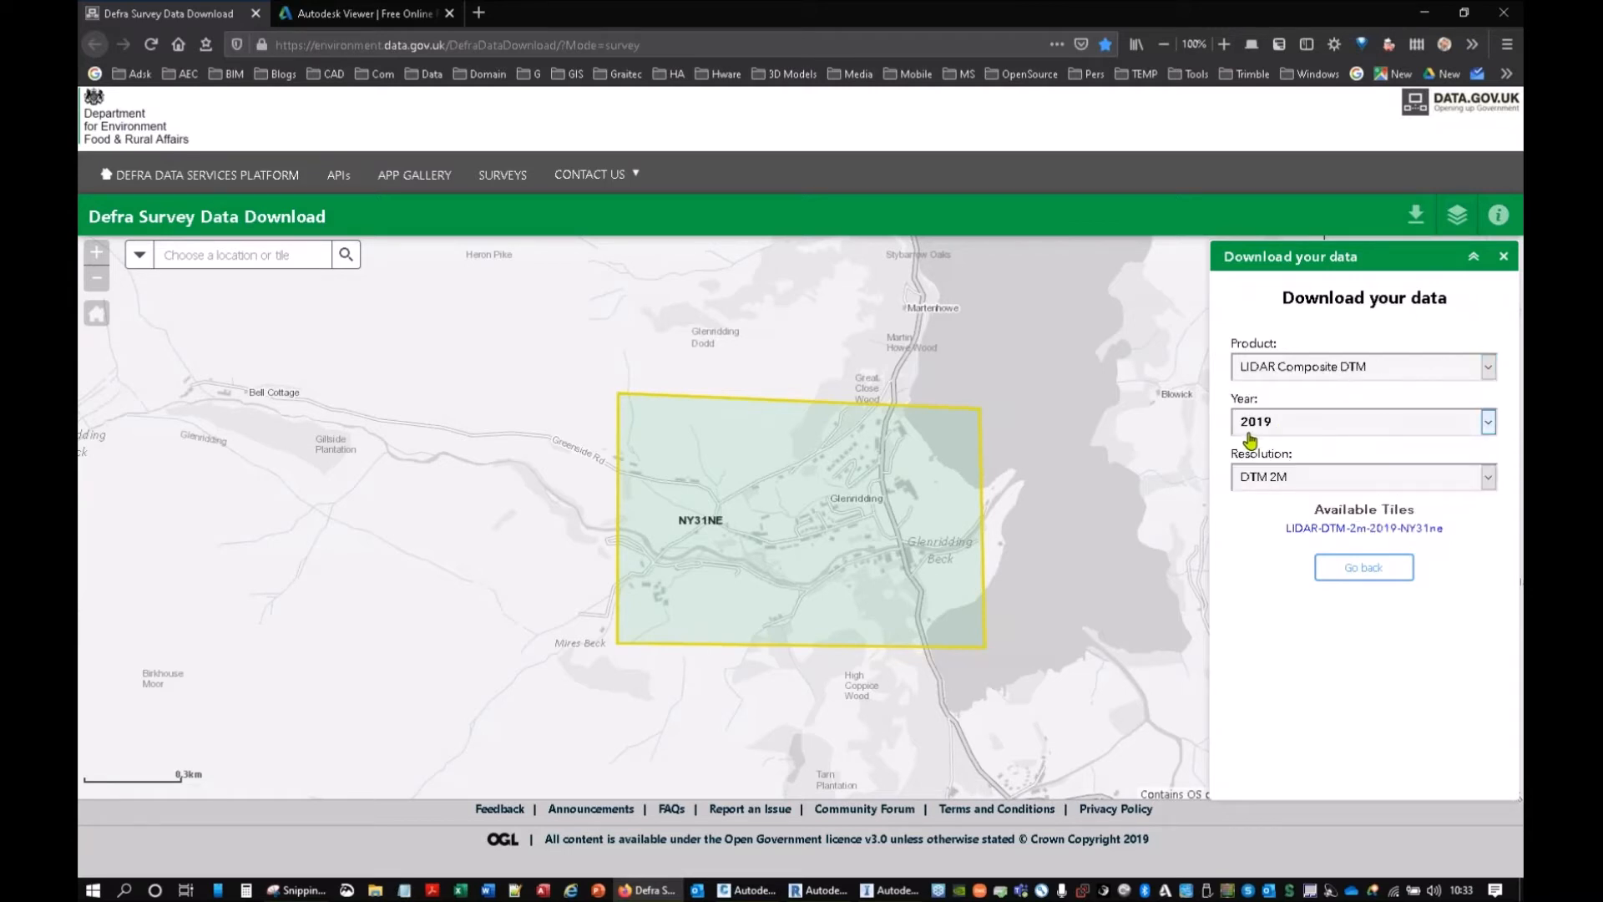
pyautogui.click(1364, 483)
pyautogui.click(1283, 527)
# Step: Bring NY31ne_DTM_1m.tif from the LIDAR-DTM-1m-2019-NY31ne folder into the InfraWorks model as a data source
pyautogui.moveTo(1602, 326); pyautogui.dragTo(805, 151)
pyautogui.click(1364, 7)
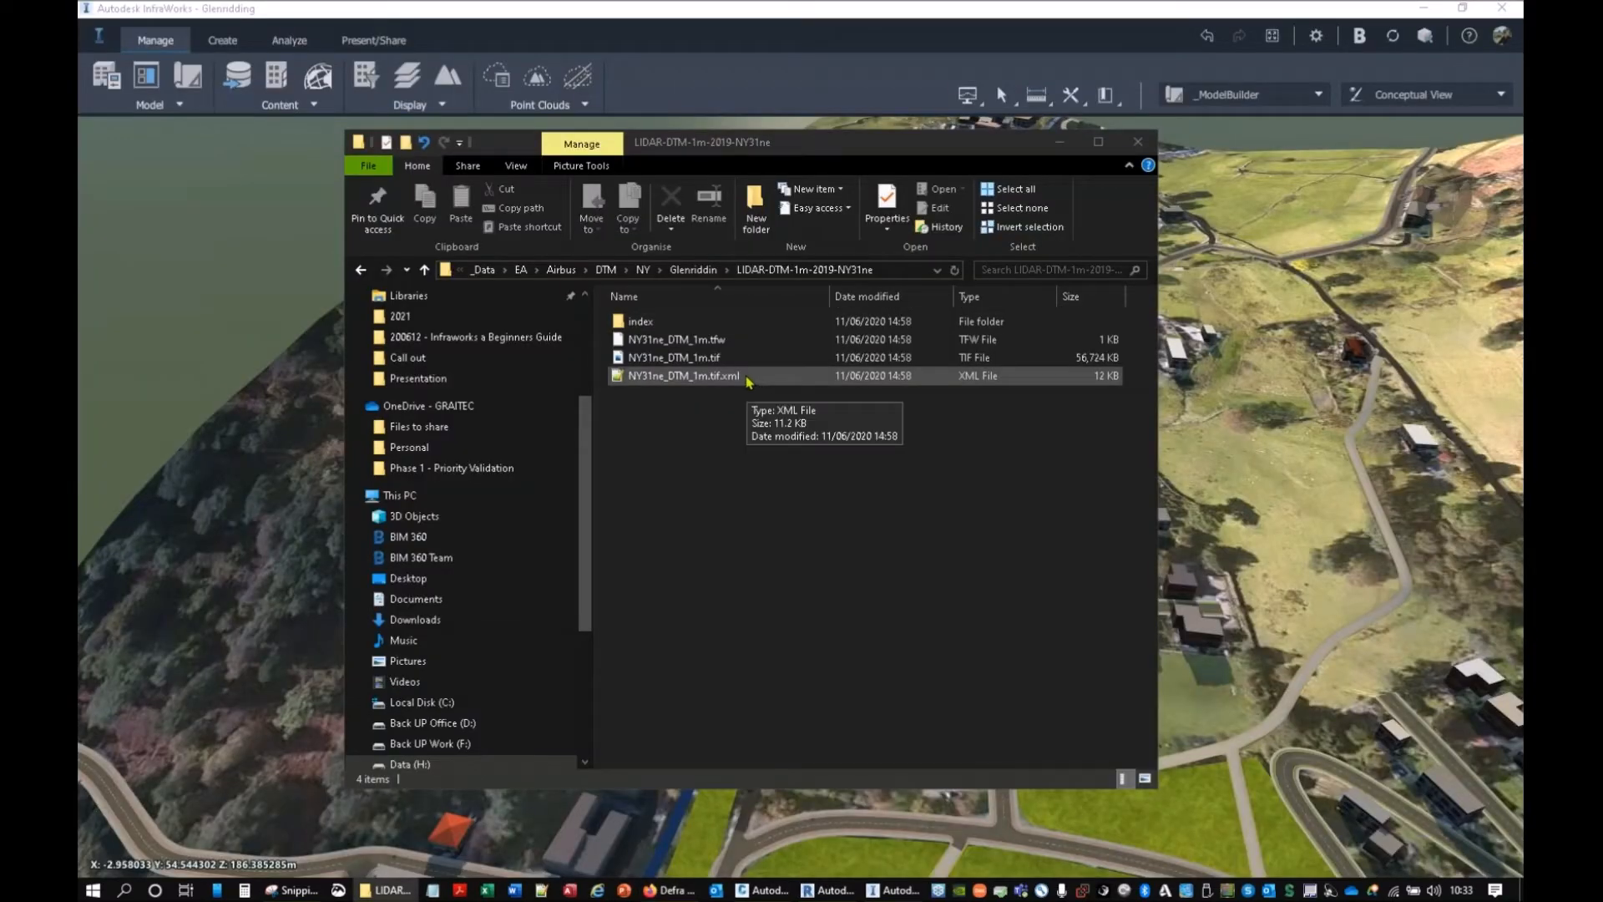
pyautogui.click(715, 361)
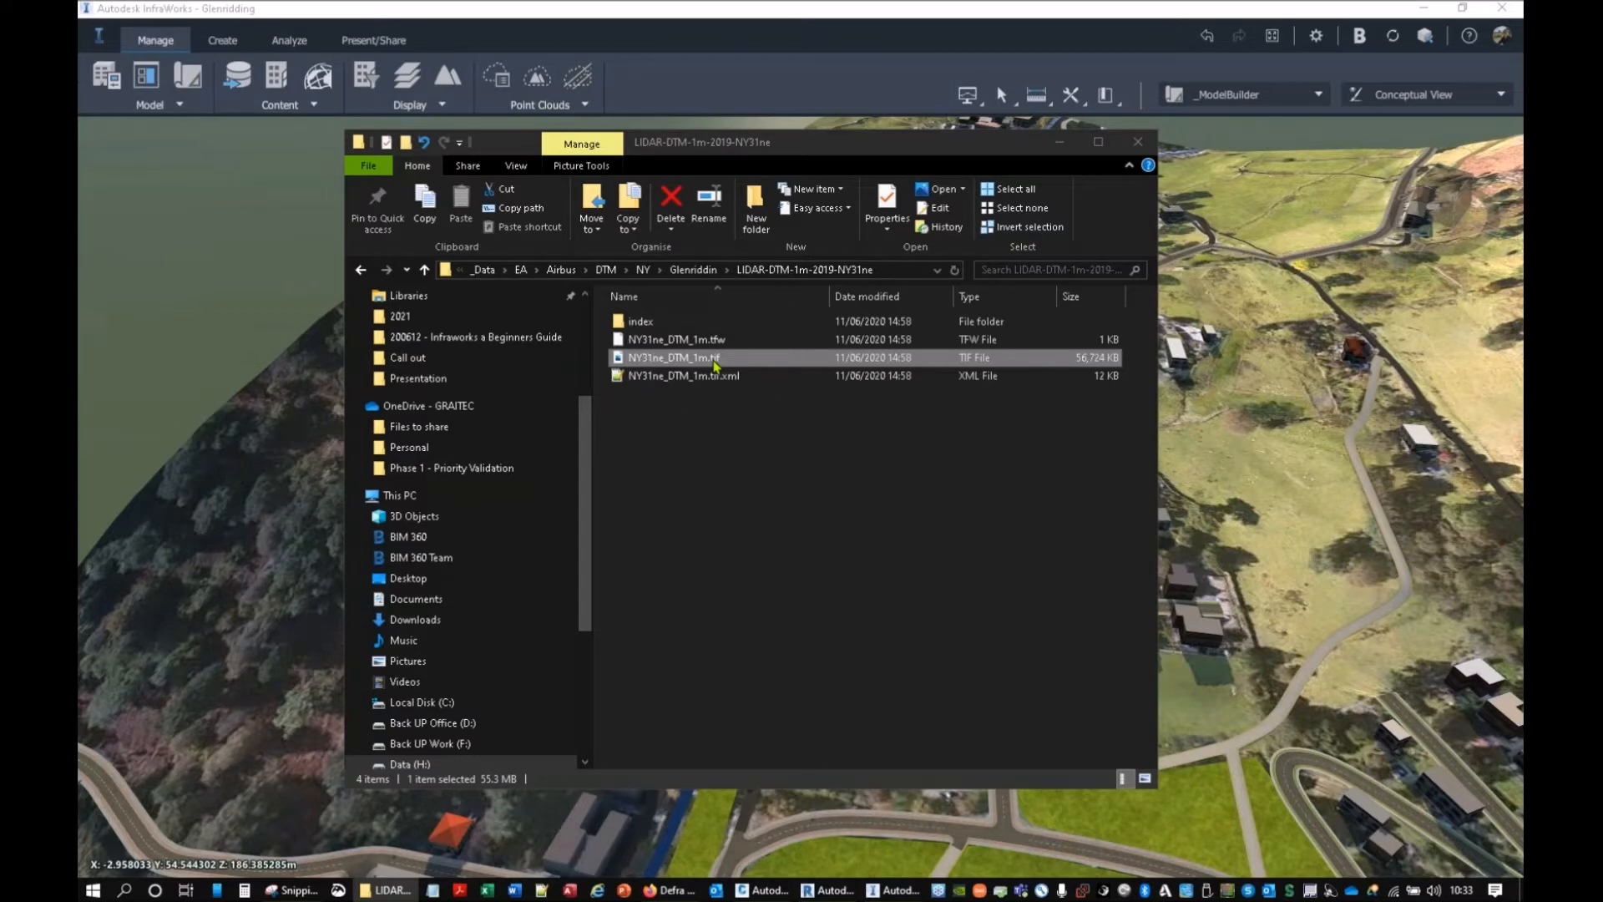
pyautogui.moveTo(733, 147); pyautogui.dragTo(552, 60)
pyautogui.moveTo(464, 272); pyautogui.dragTo(1235, 330)
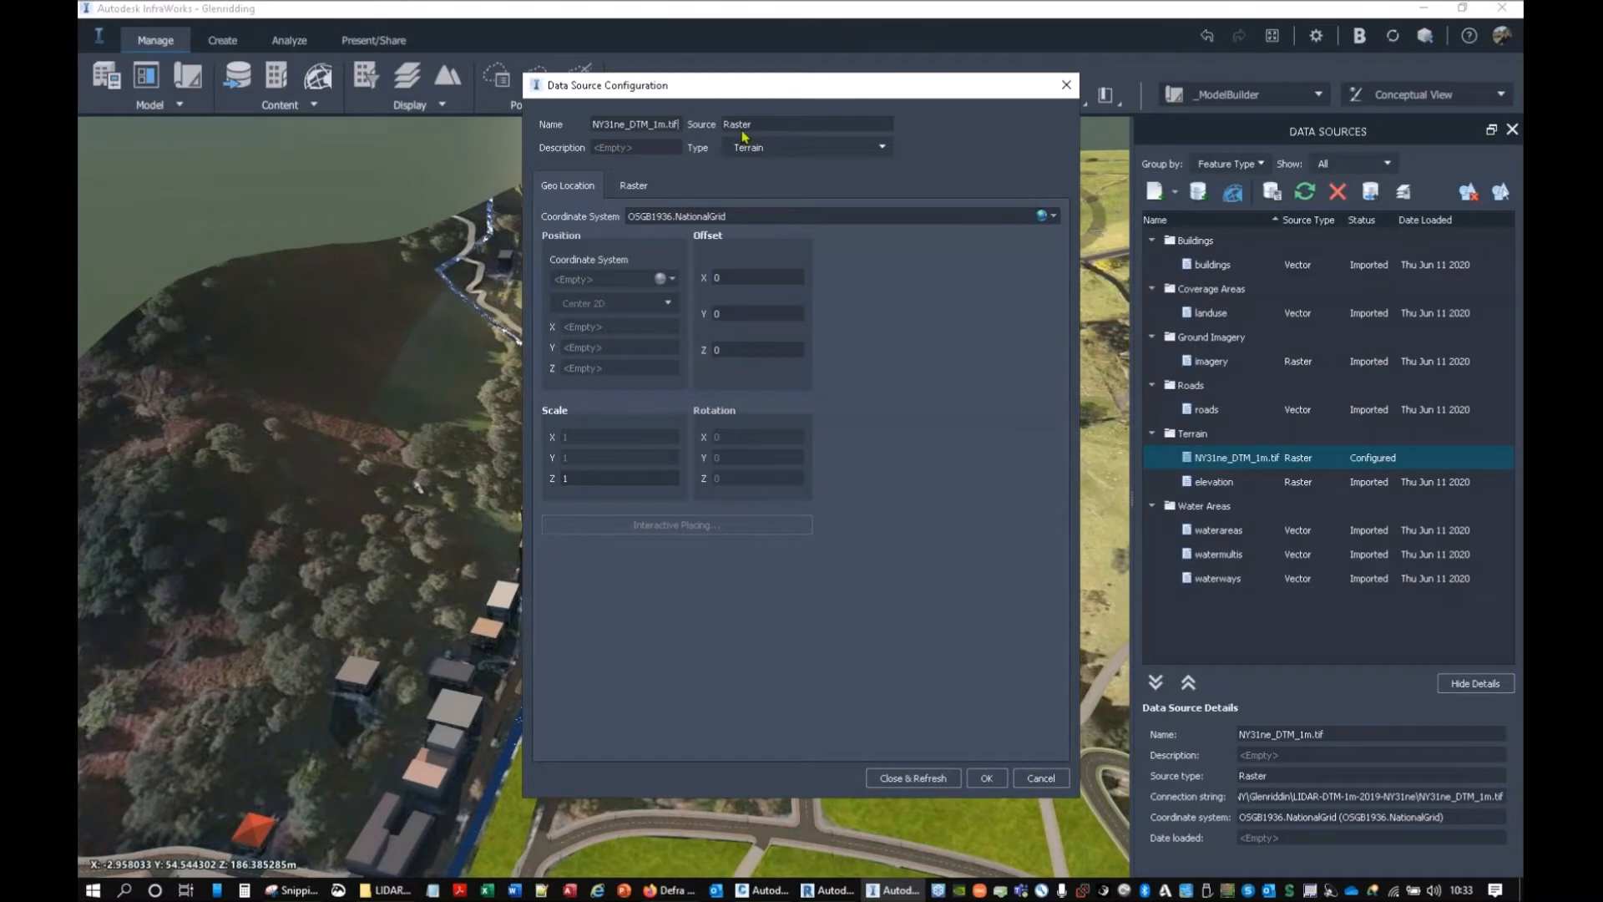
# Step: Configure the DTM raster as Terrain with a no-data value of -9999 and Clip to Model Extent enabled, and refresh the source
pyautogui.click(881, 148)
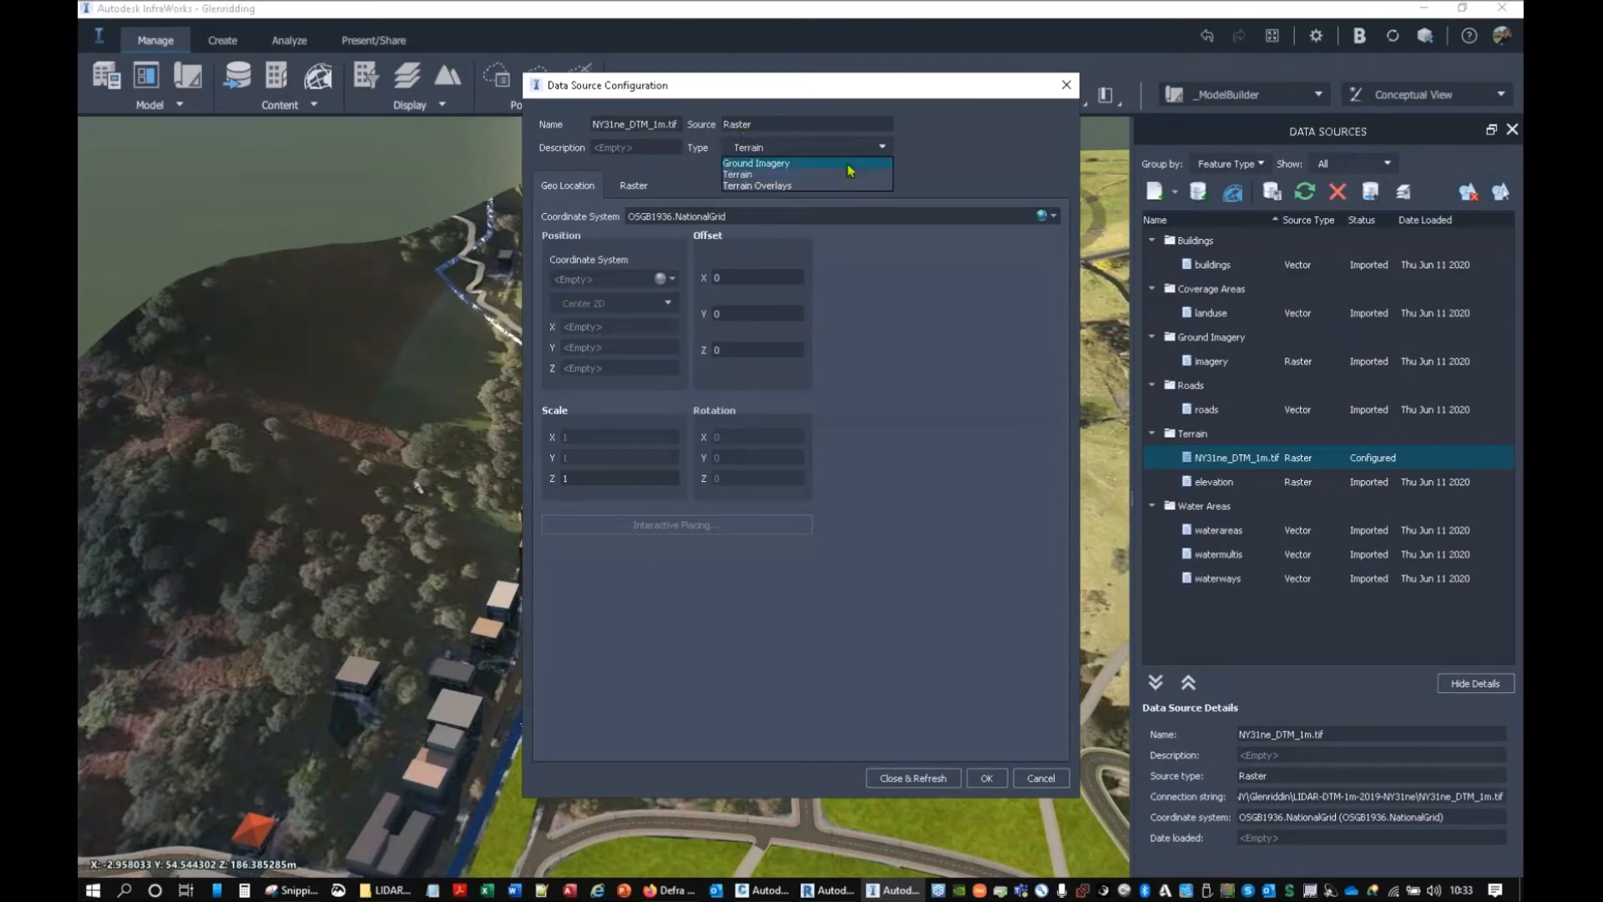
pyautogui.click(759, 175)
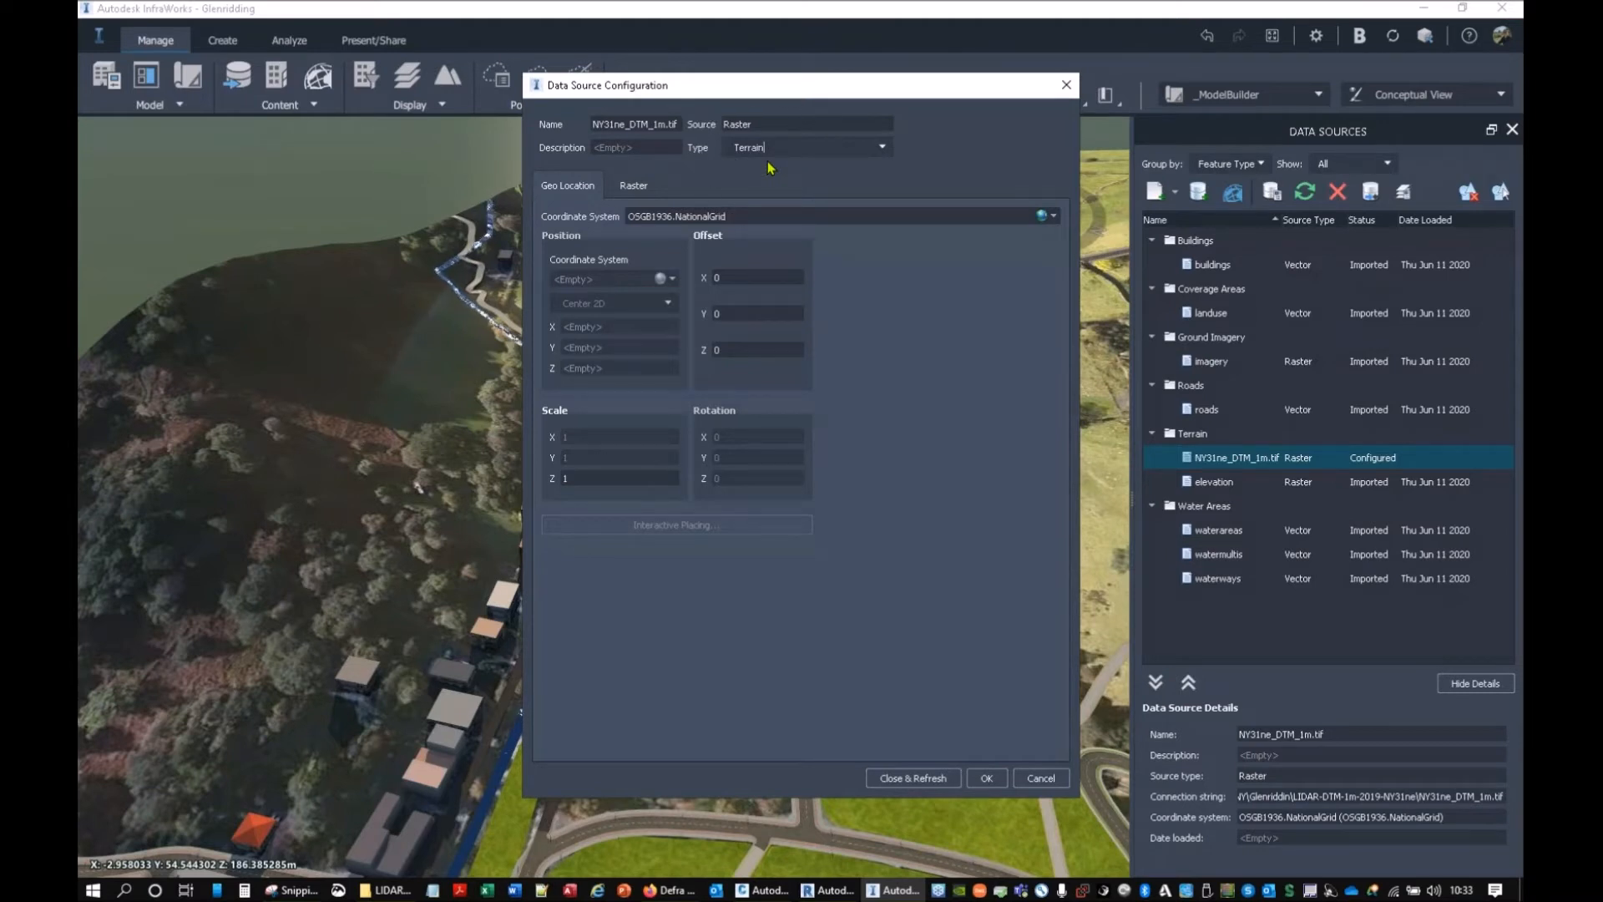
pyautogui.click(631, 186)
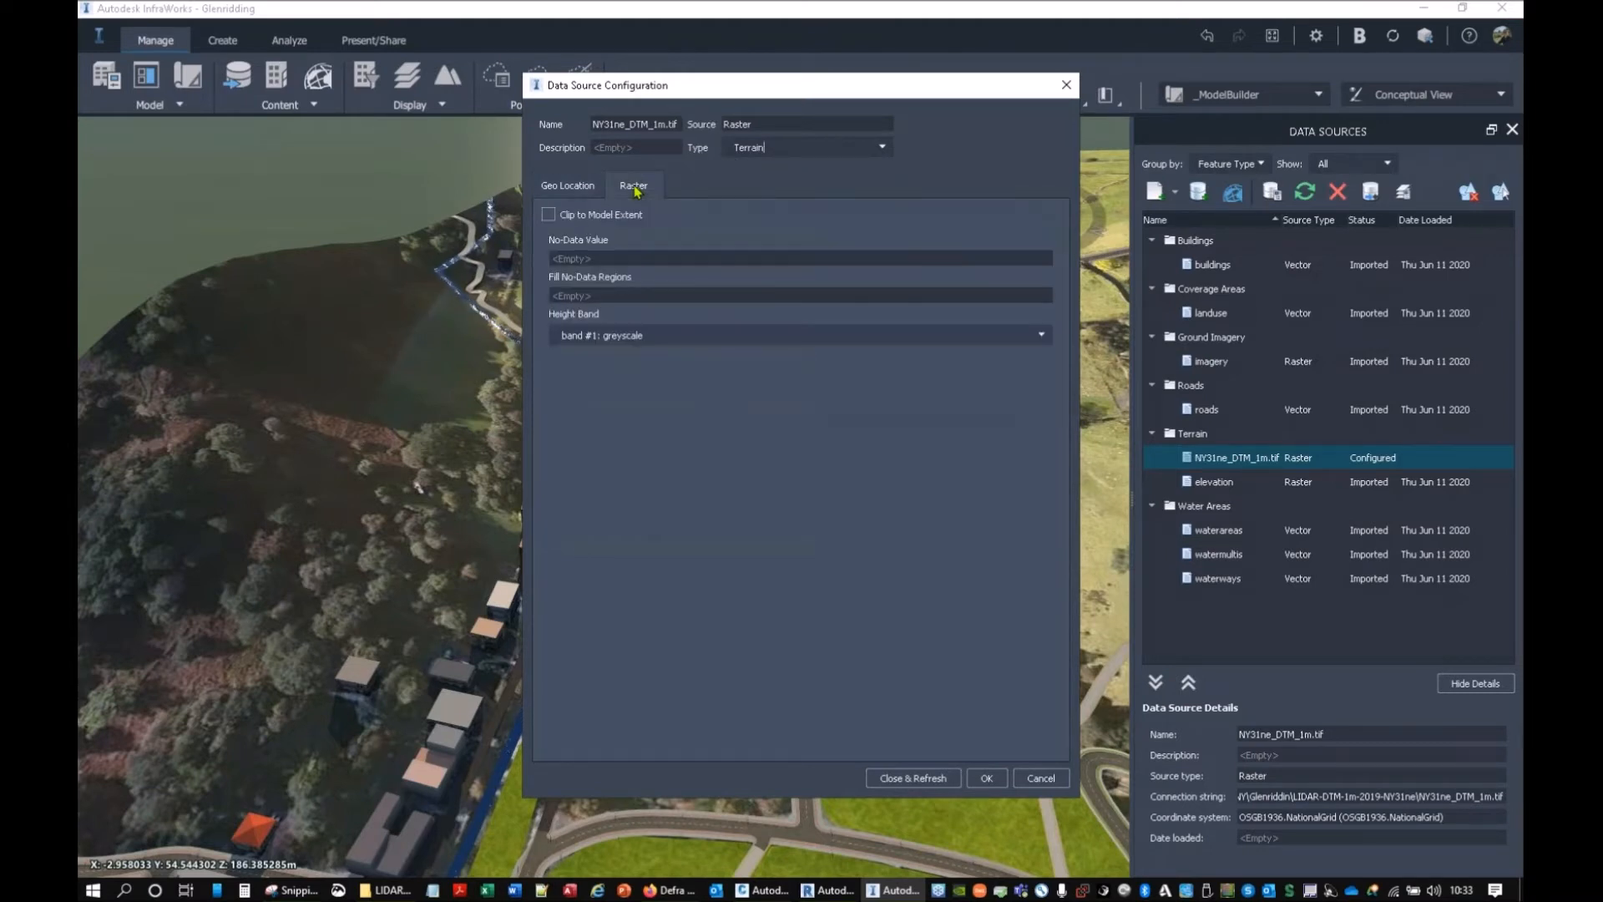
pyautogui.click(588, 261)
pyautogui.write('-9999')
pyautogui.click(551, 215)
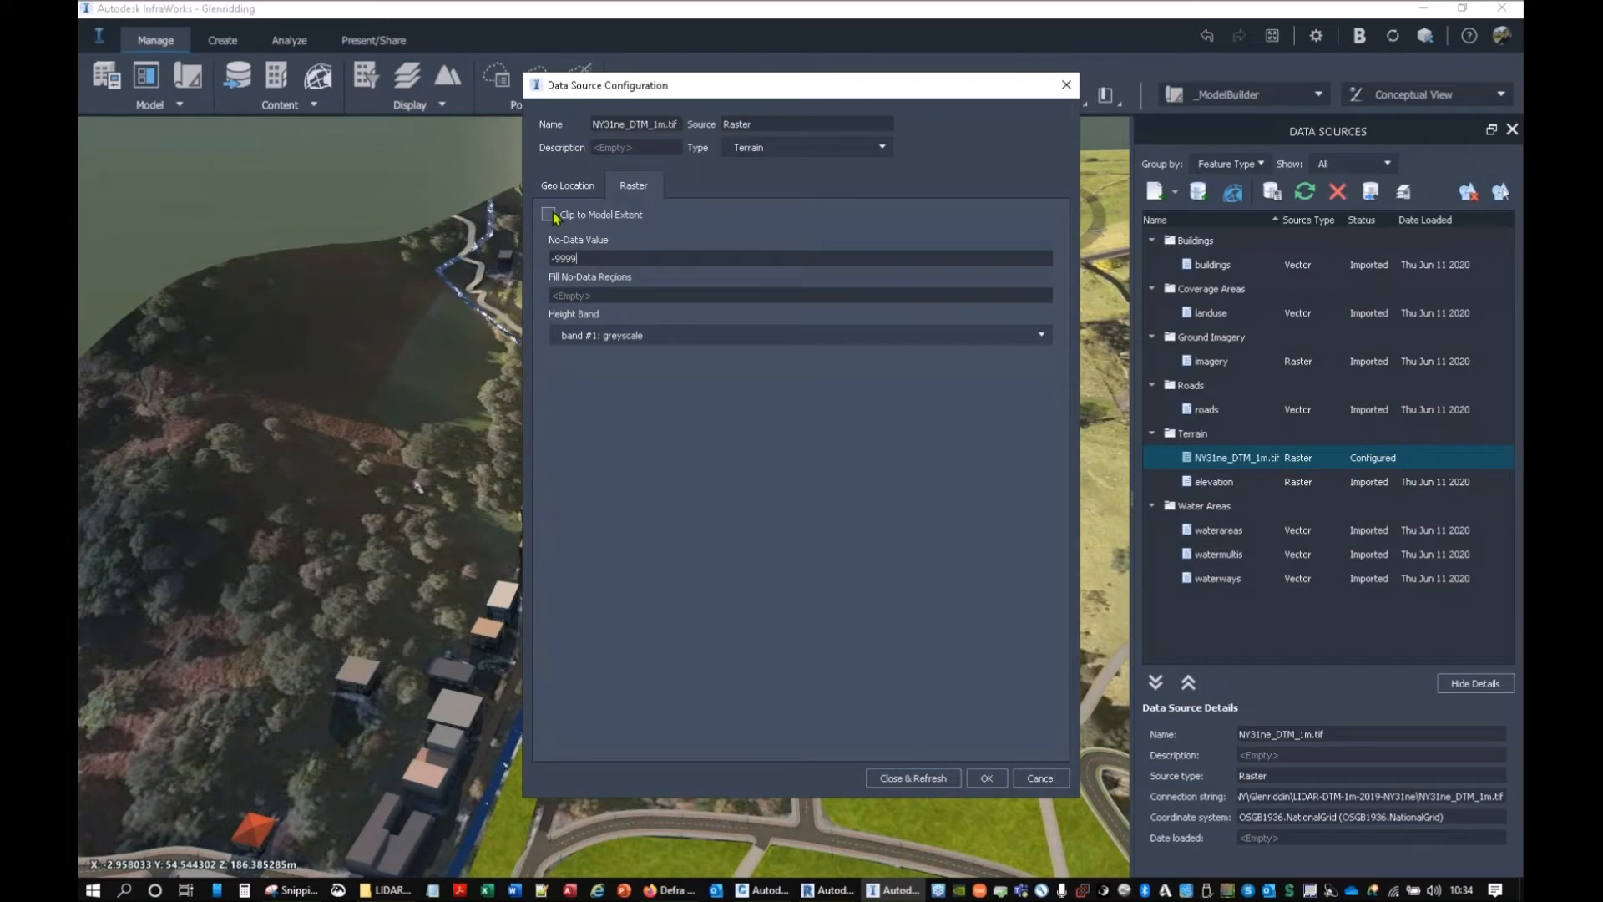
pyautogui.click(553, 215)
pyautogui.click(553, 216)
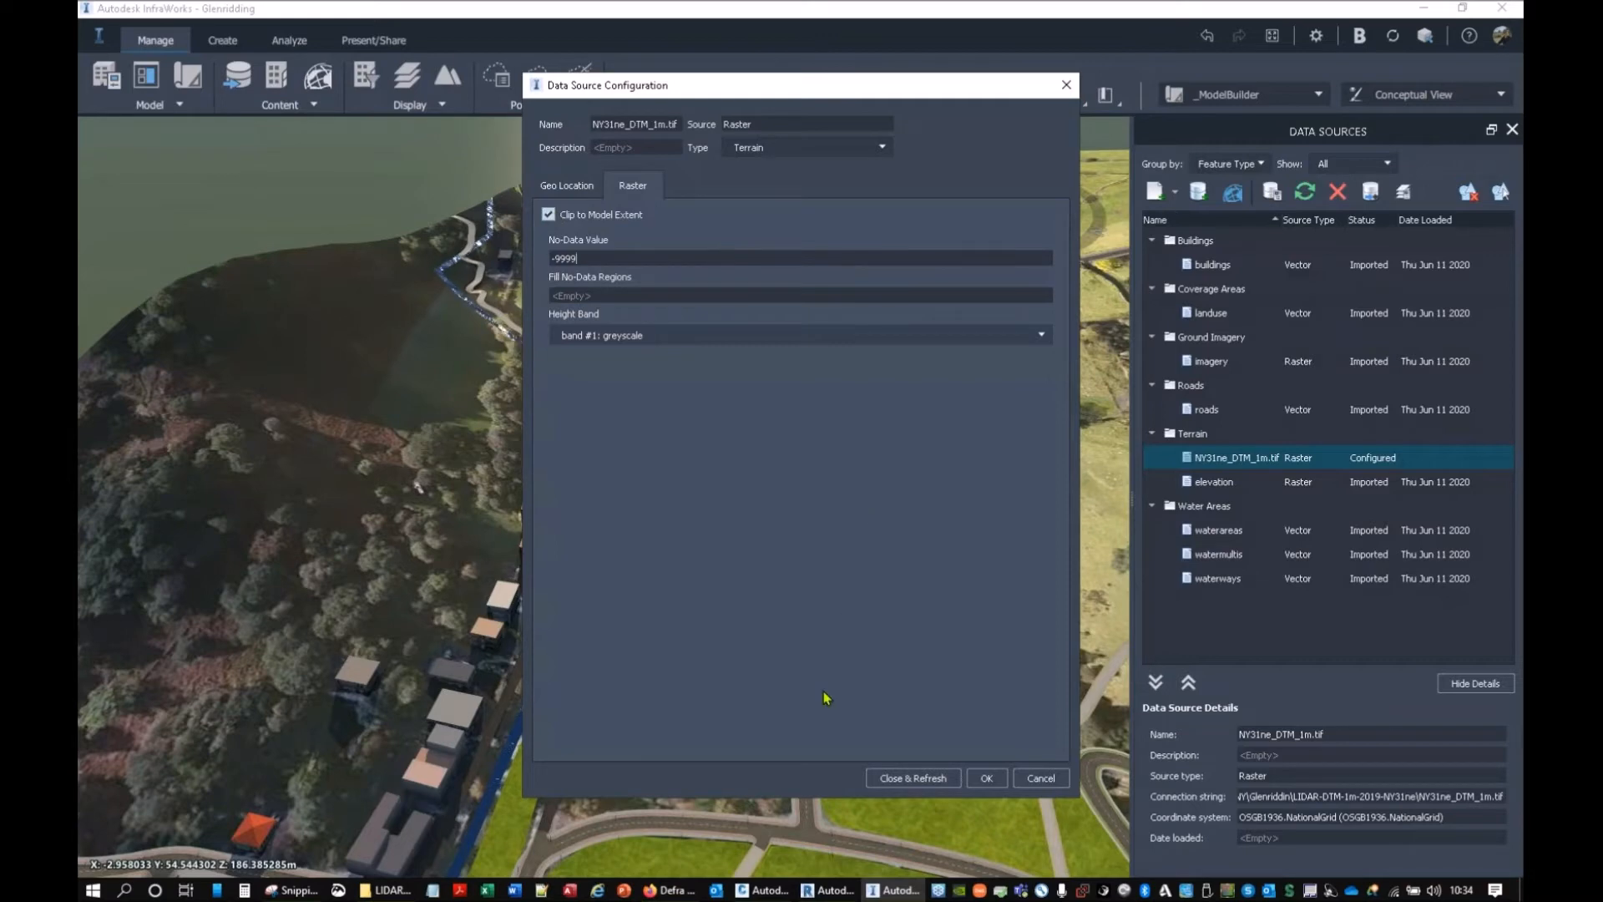
pyautogui.click(919, 781)
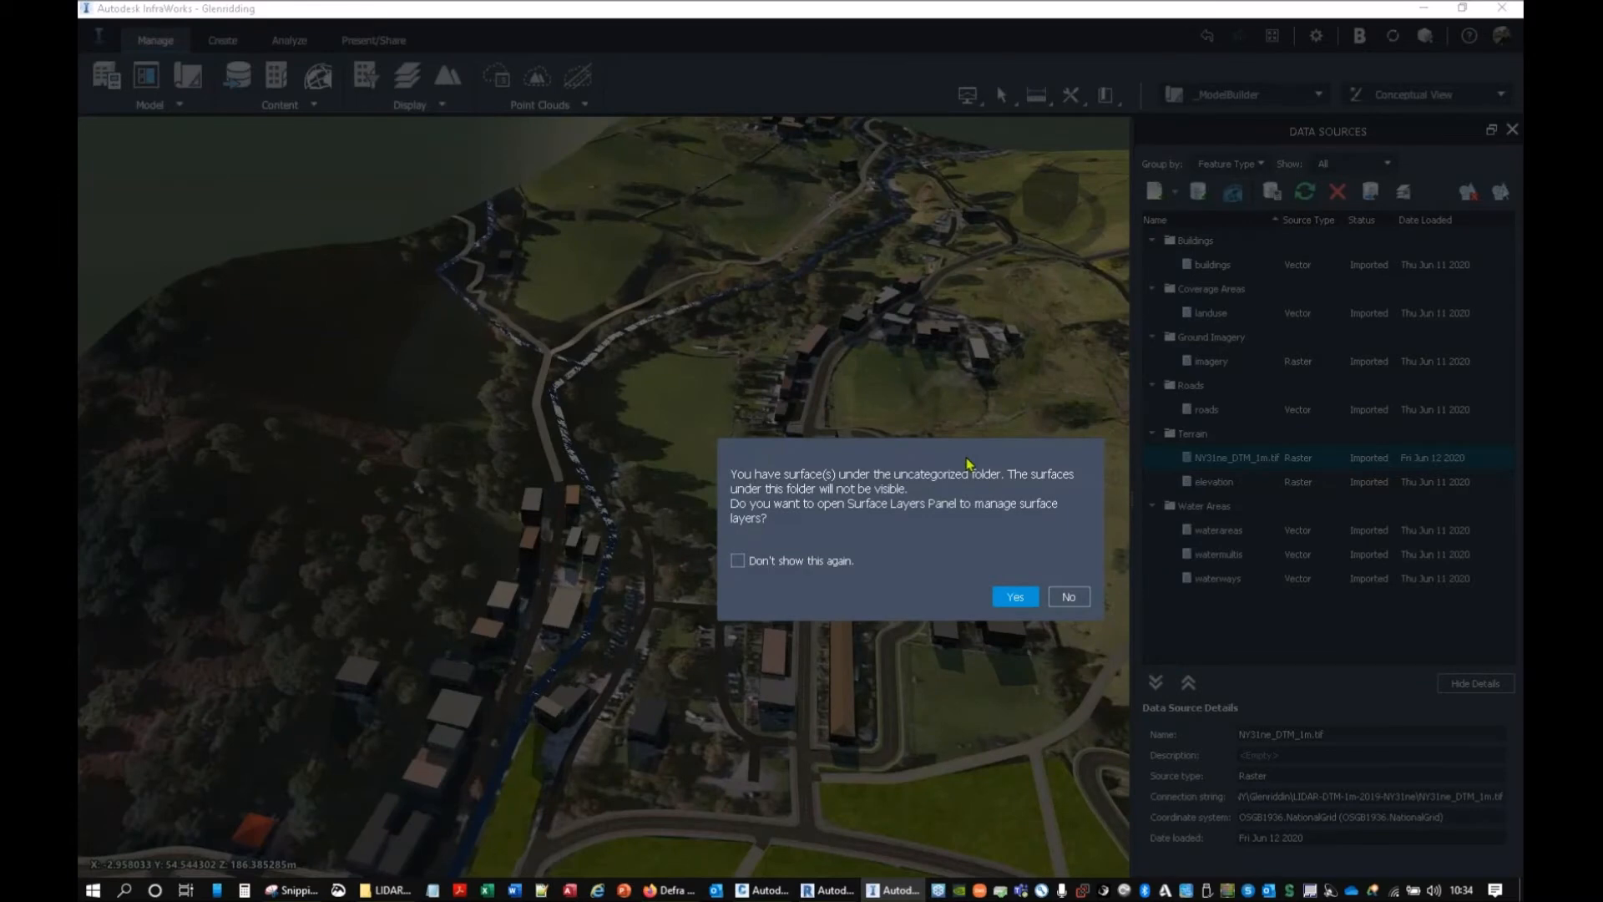
# Step: In the surface layers, move NY31ne_DTM_1m.tif from Uncategorized into Ground Surface, above the elevation layer
pyautogui.click(1015, 597)
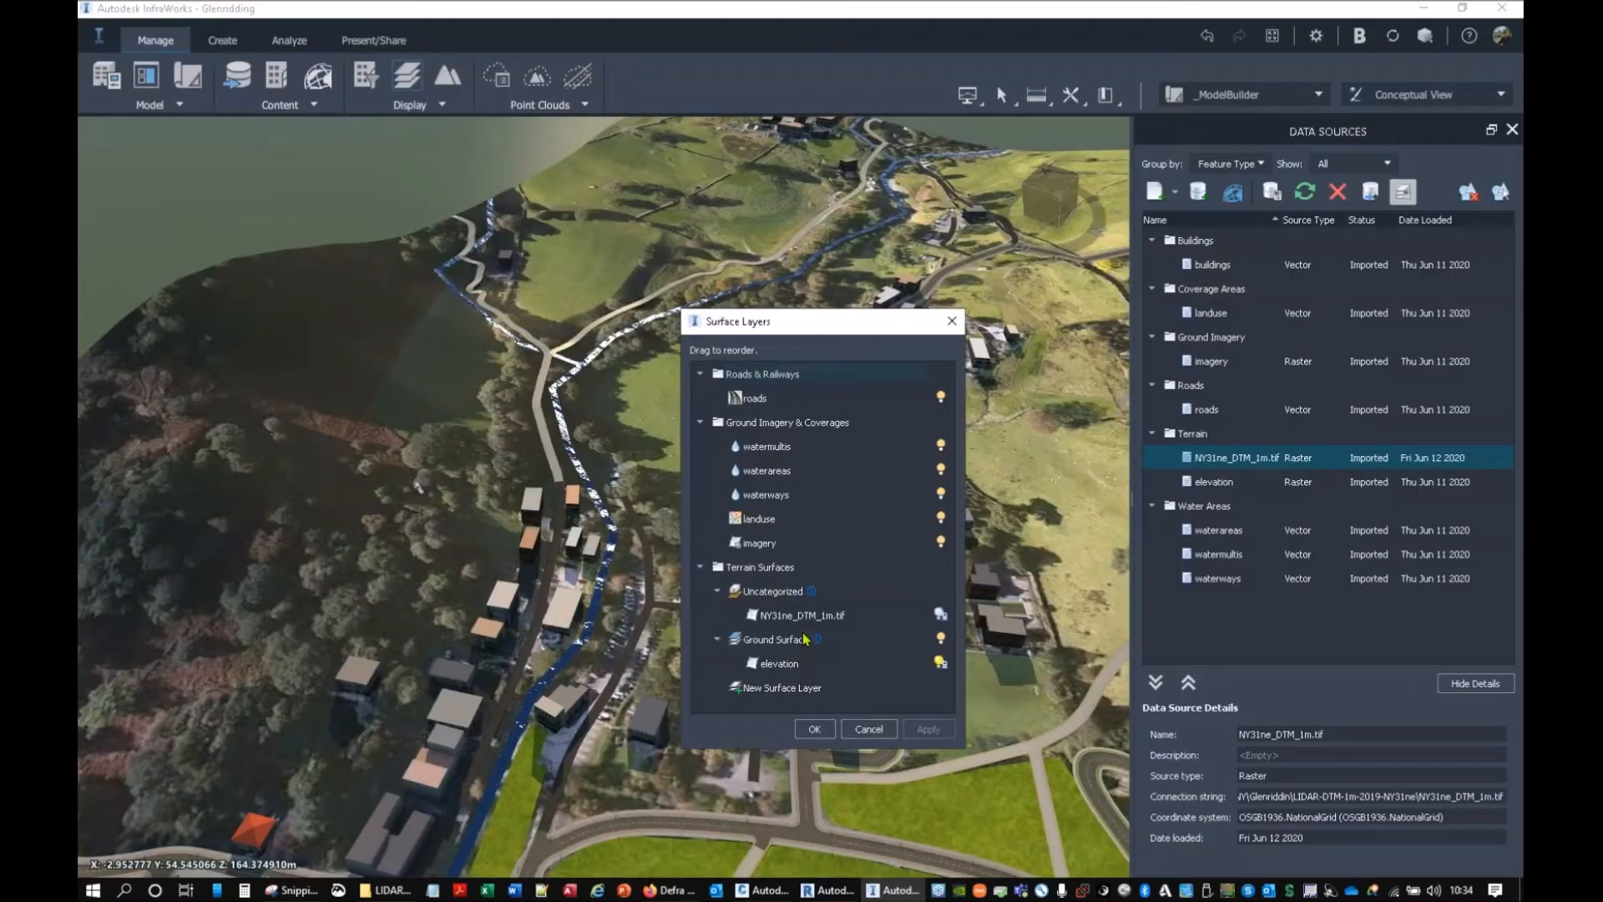
pyautogui.moveTo(805, 640)
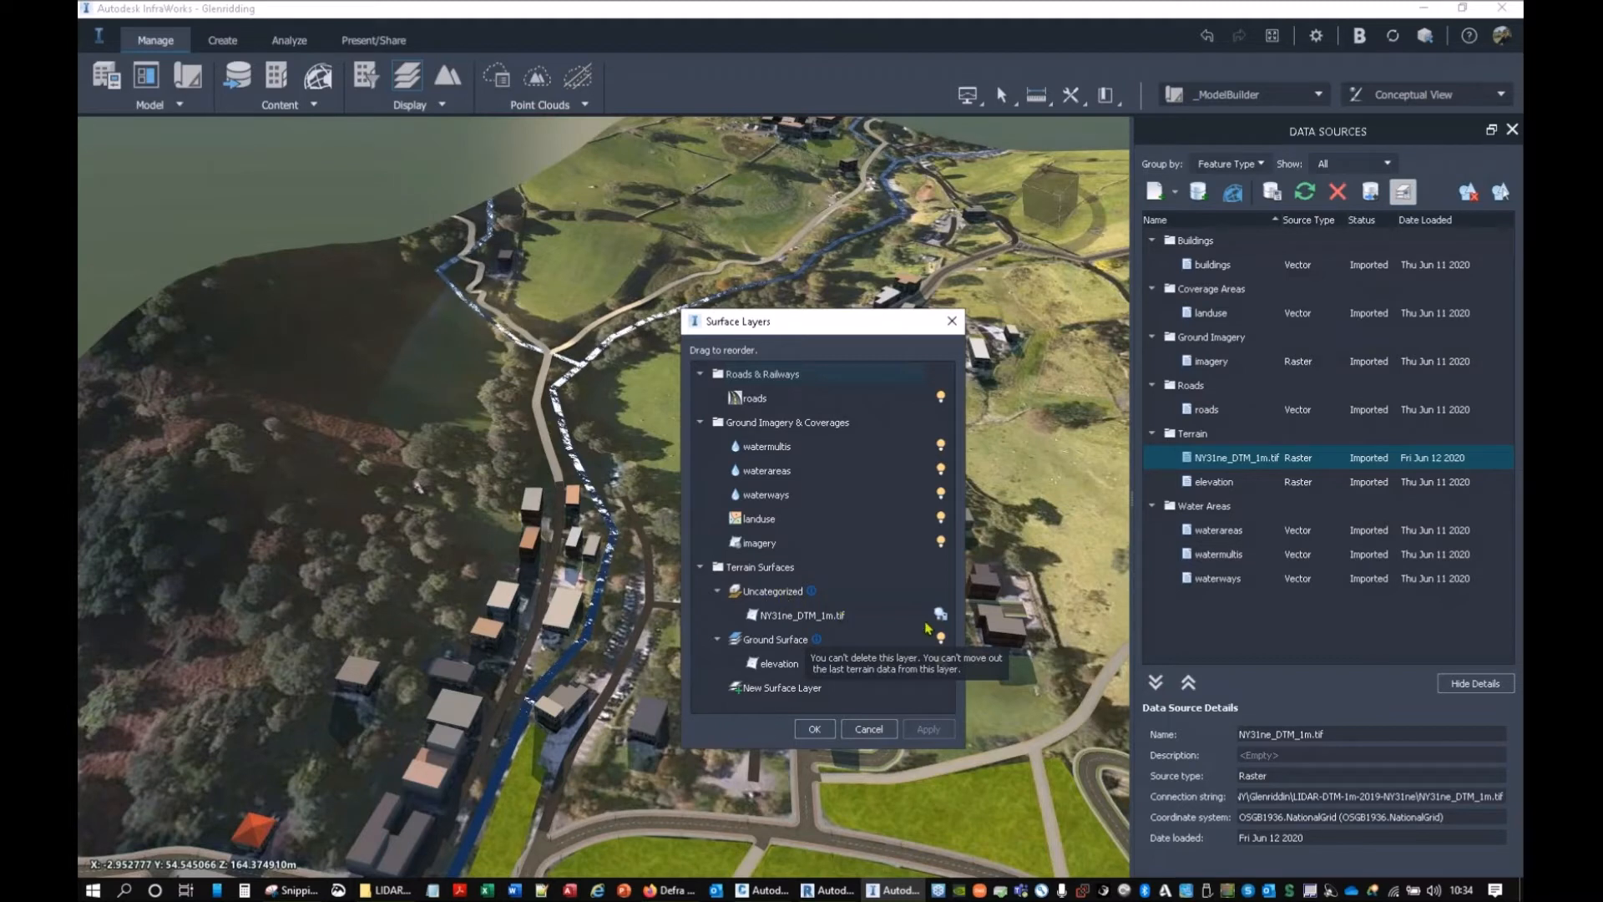
pyautogui.moveTo(798, 615); pyautogui.dragTo(791, 648)
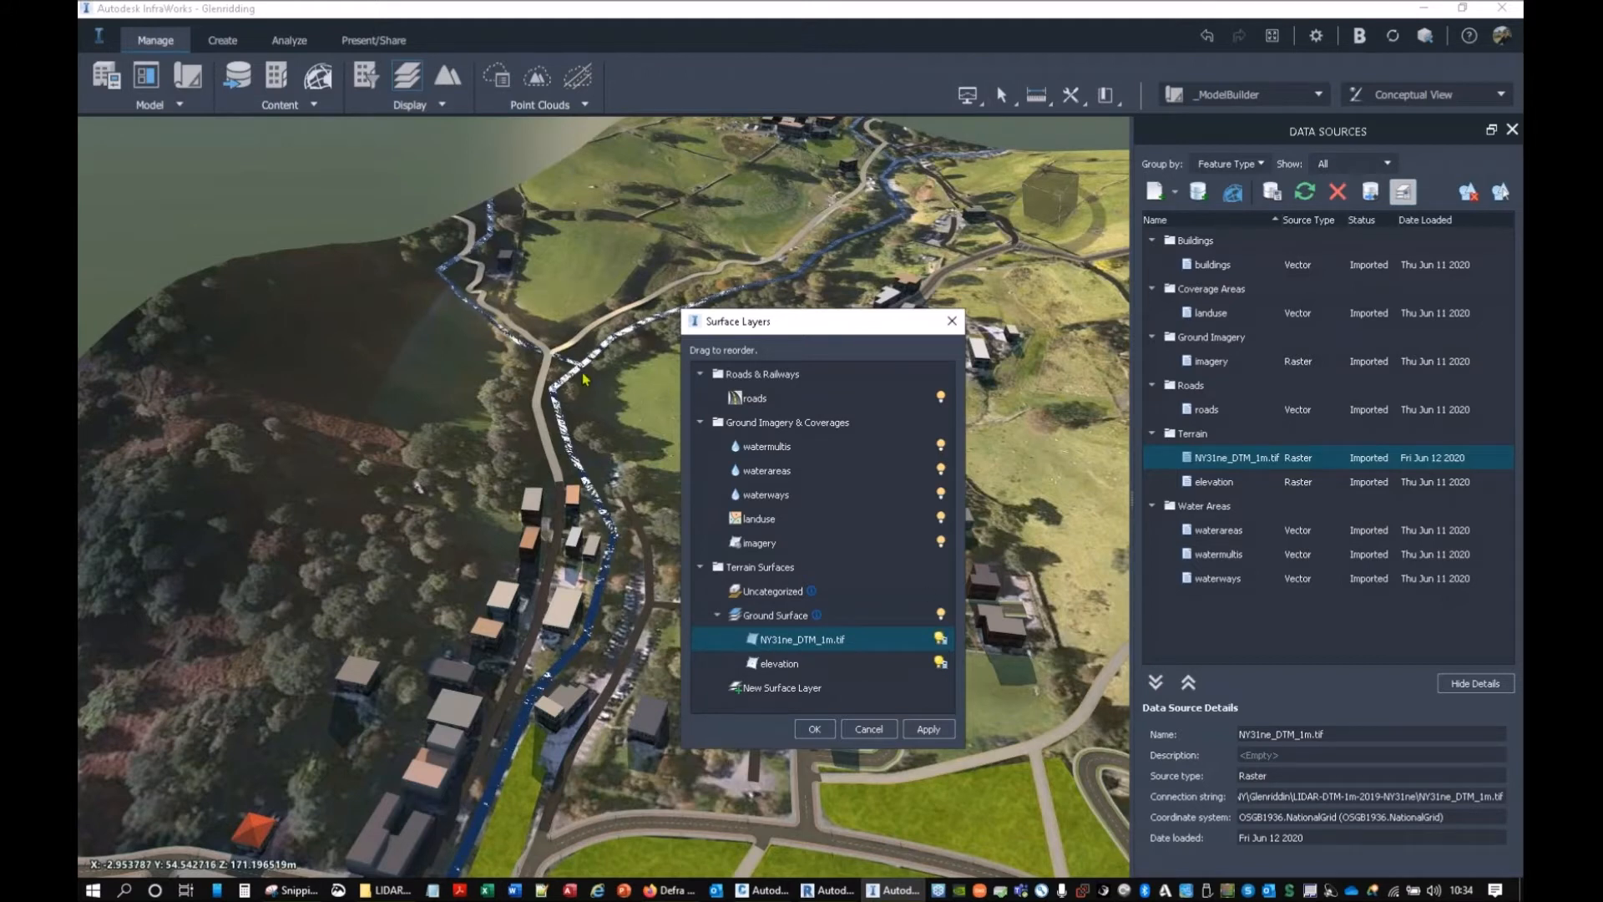
pyautogui.click(815, 729)
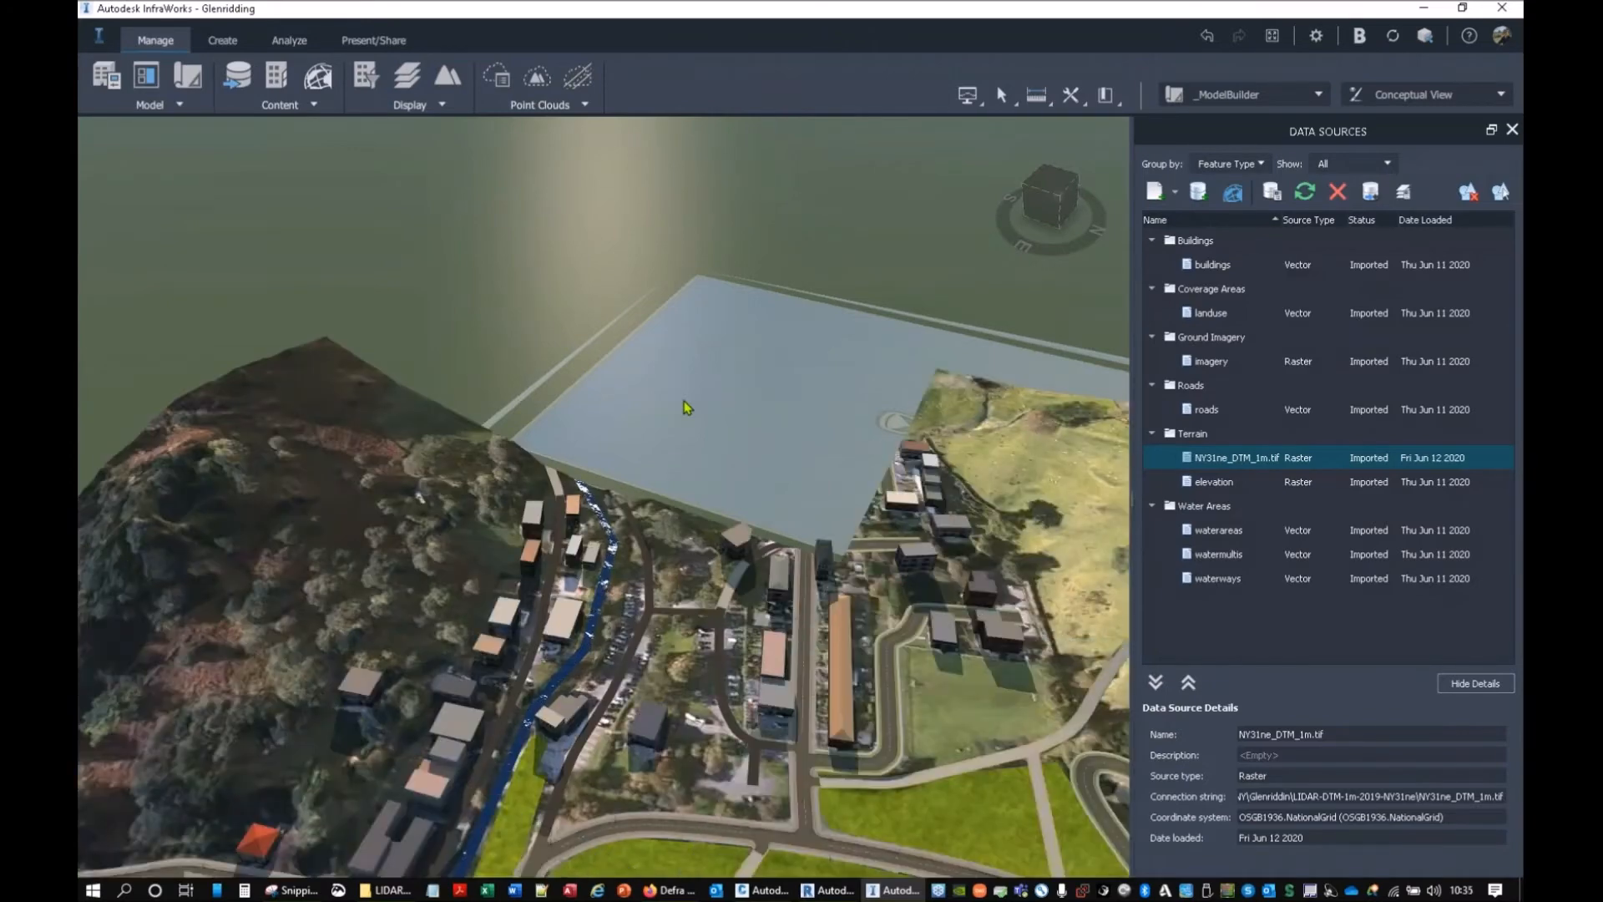
# Step: Inspect the LIDAR terrain along the stream and its banks, from the road junction down to the bridge
pyautogui.scroll(8, 692, 487)
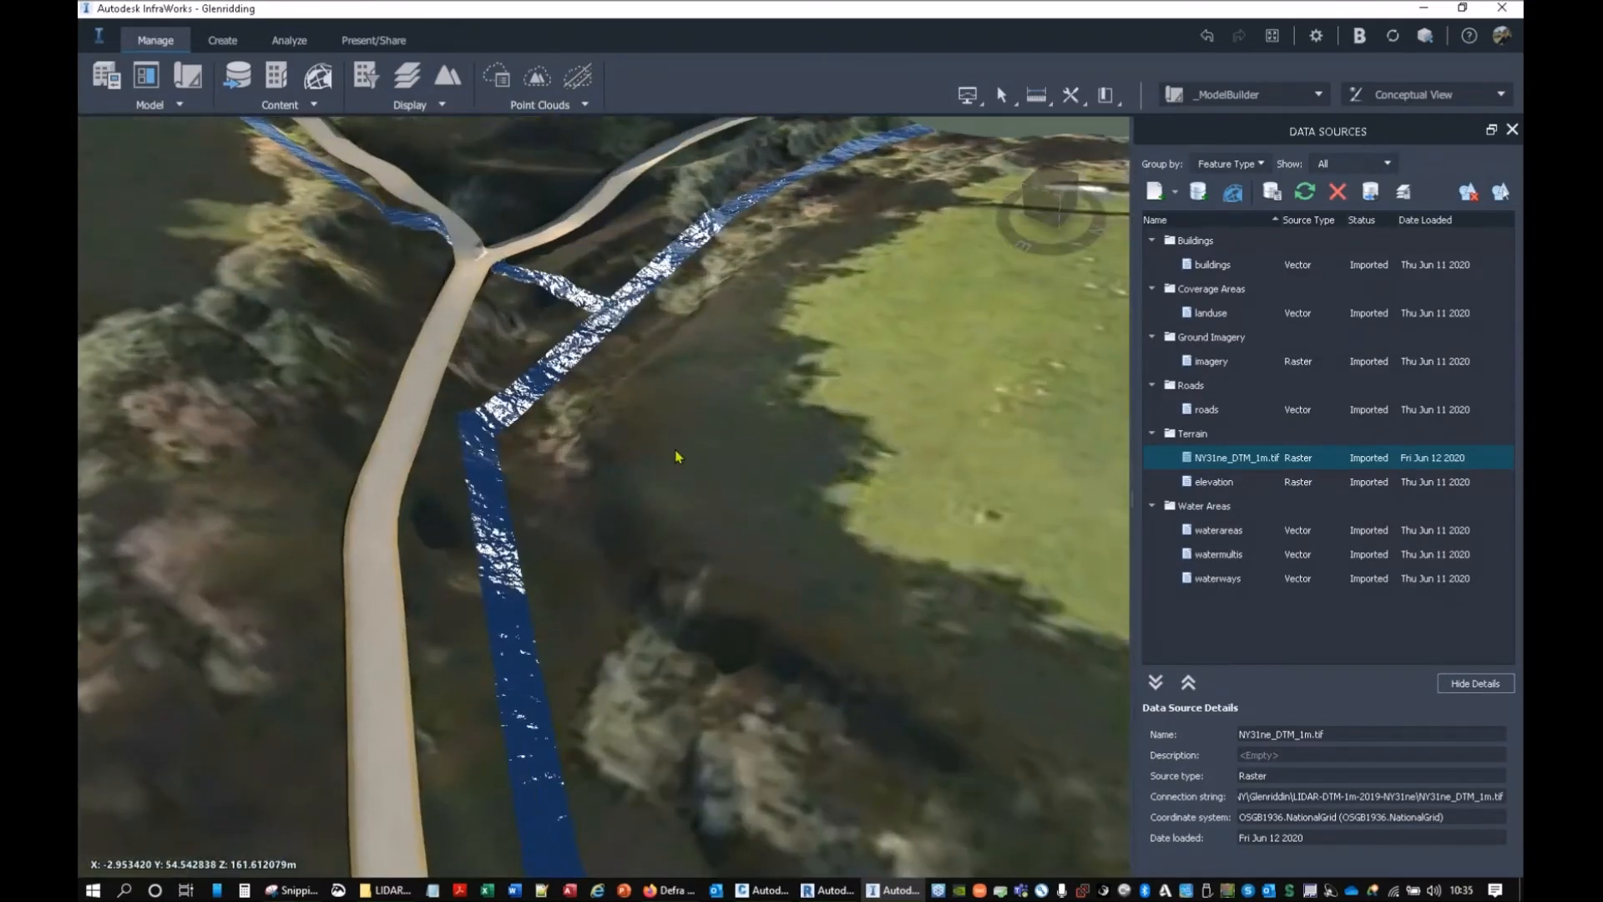
pyautogui.moveTo(678, 456); pyautogui.dragTo(986, 354)
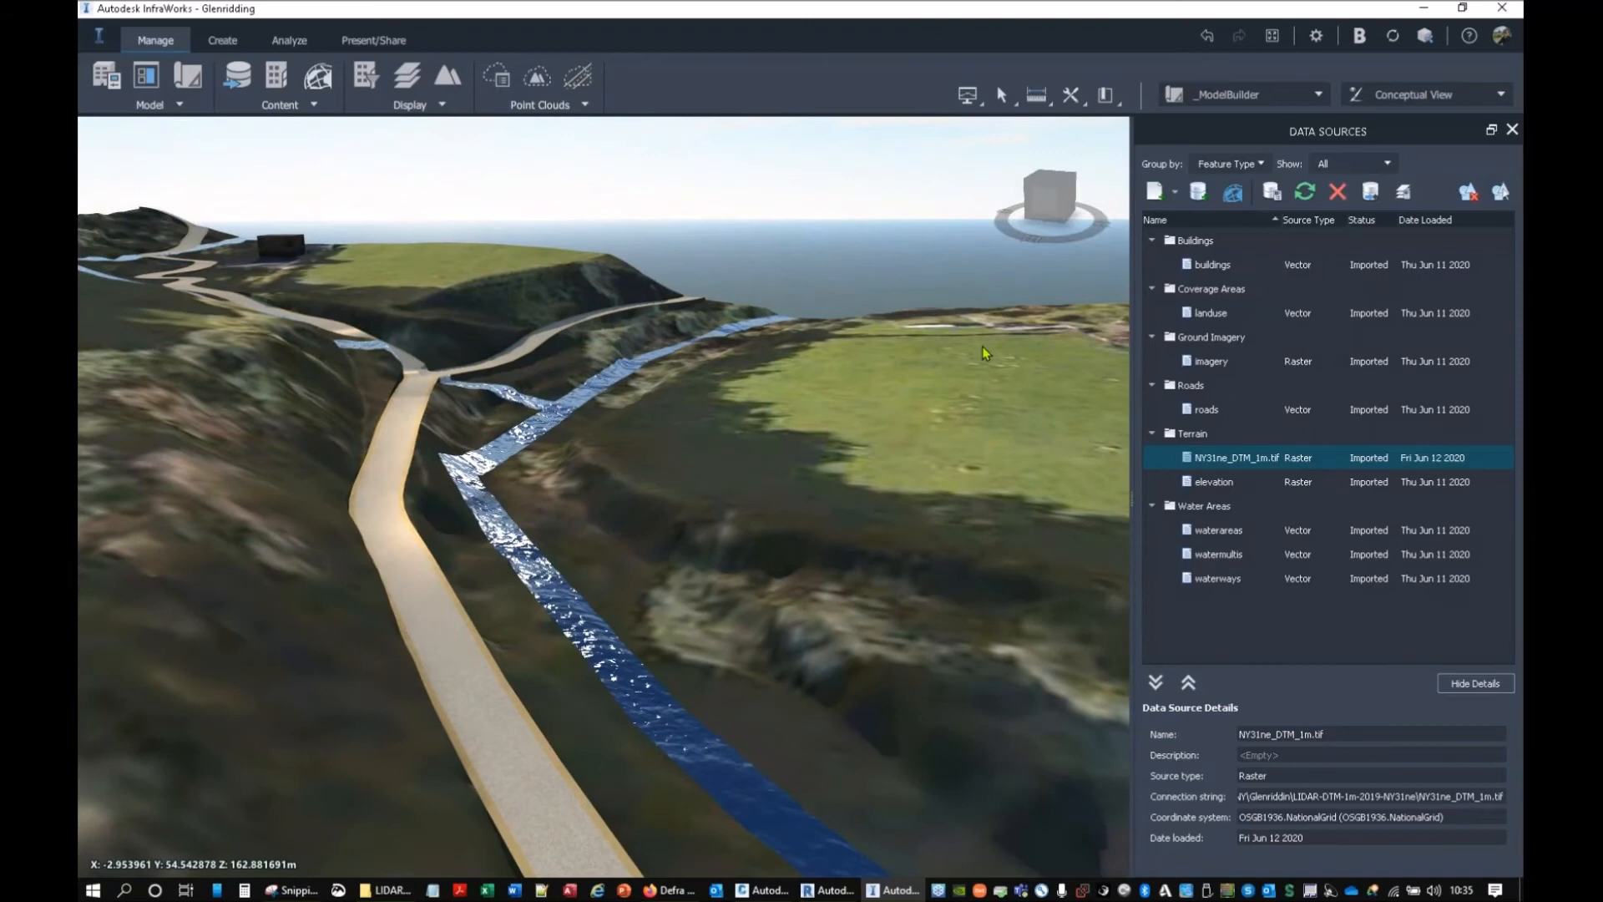
pyautogui.moveTo(607, 409); pyautogui.dragTo(435, 357, button='middle')
pyautogui.moveTo(754, 578)
pyautogui.mouseDown(button='middle')
pyautogui.moveTo(442, 269)
pyautogui.moveTo(372, 242)
pyautogui.mouseUp(button='middle')
pyautogui.moveTo(697, 591); pyautogui.dragTo(619, 300, button='middle')
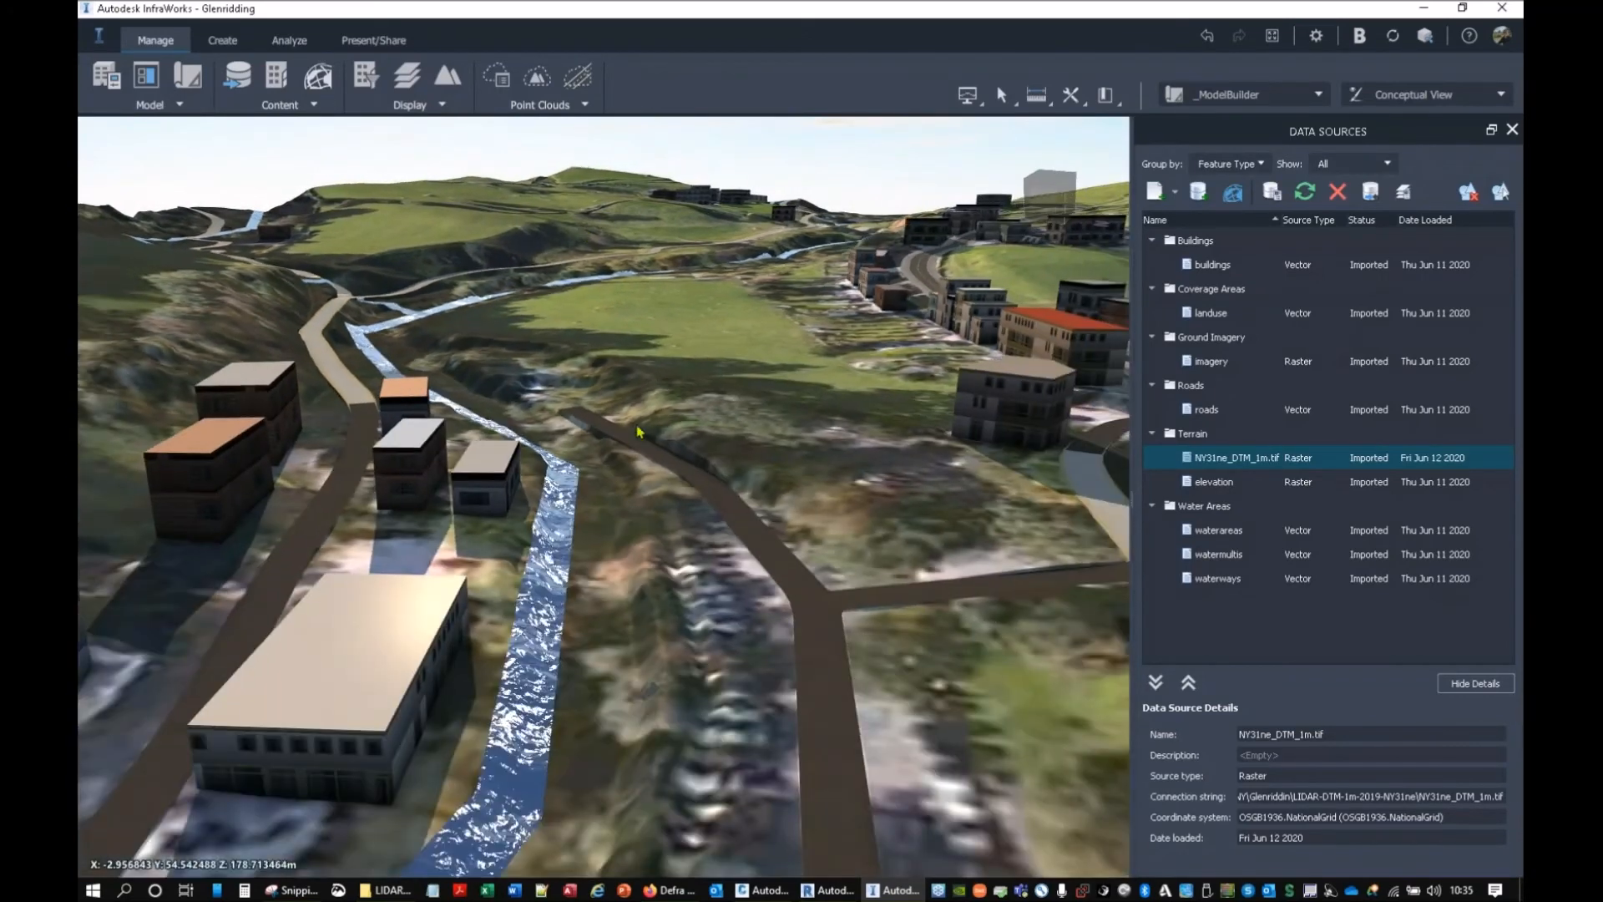
pyautogui.moveTo(684, 472); pyautogui.dragTo(739, 397, button='middle')
pyautogui.moveTo(681, 568)
pyautogui.mouseDown(button='middle')
pyautogui.moveTo(764, 467)
pyautogui.moveTo(823, 319)
pyautogui.moveTo(735, 586)
pyautogui.mouseUp(button='middle')
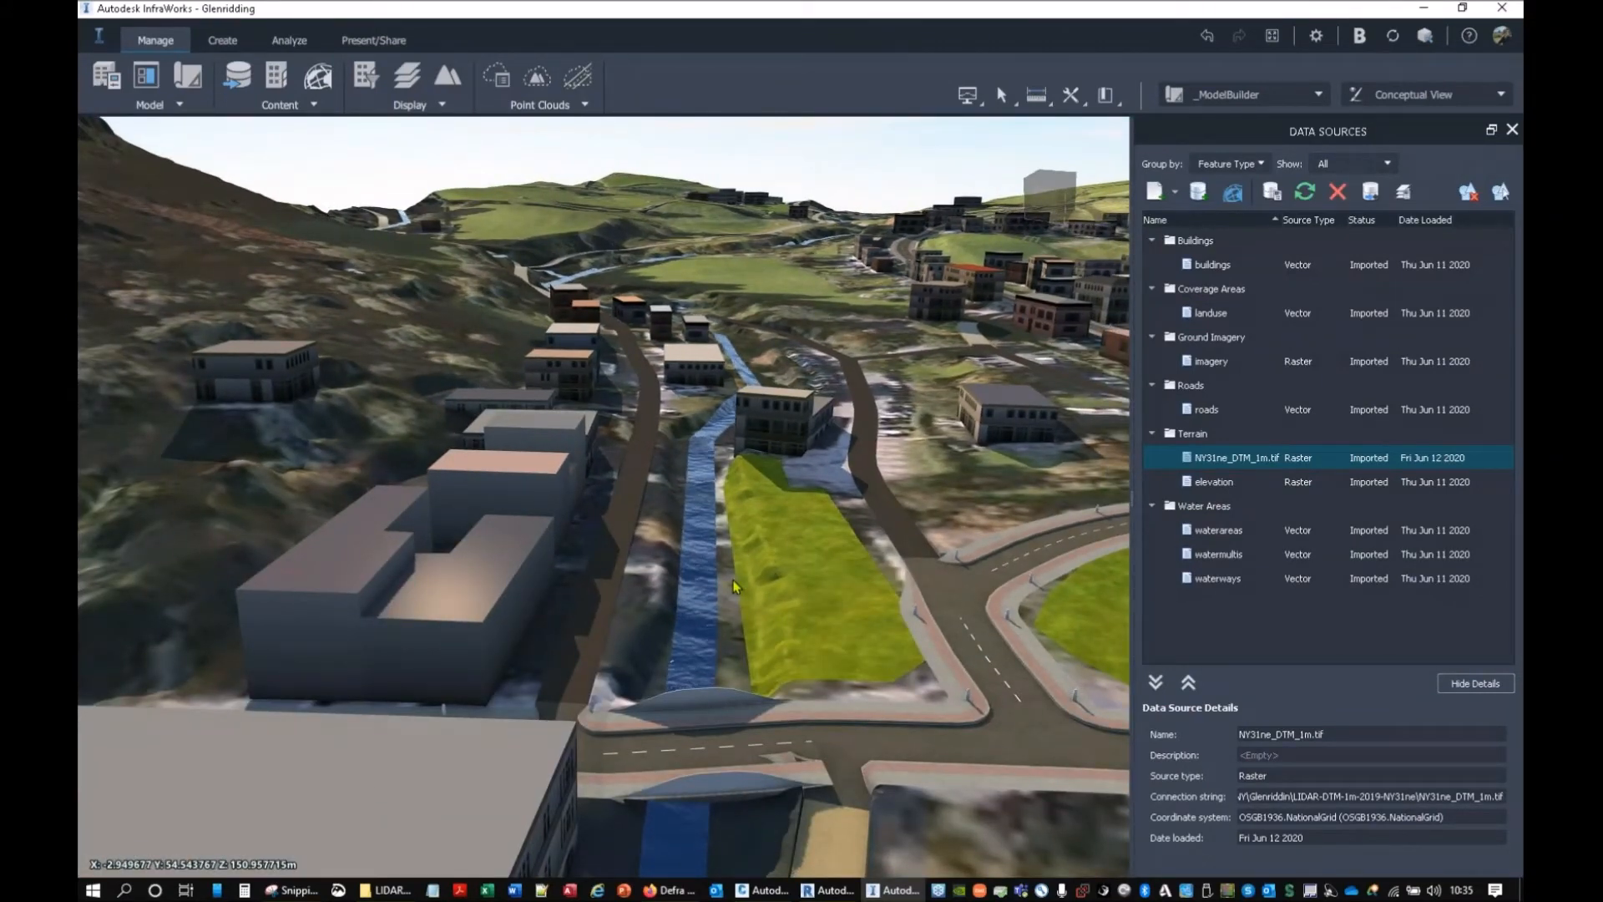
pyautogui.moveTo(711, 574)
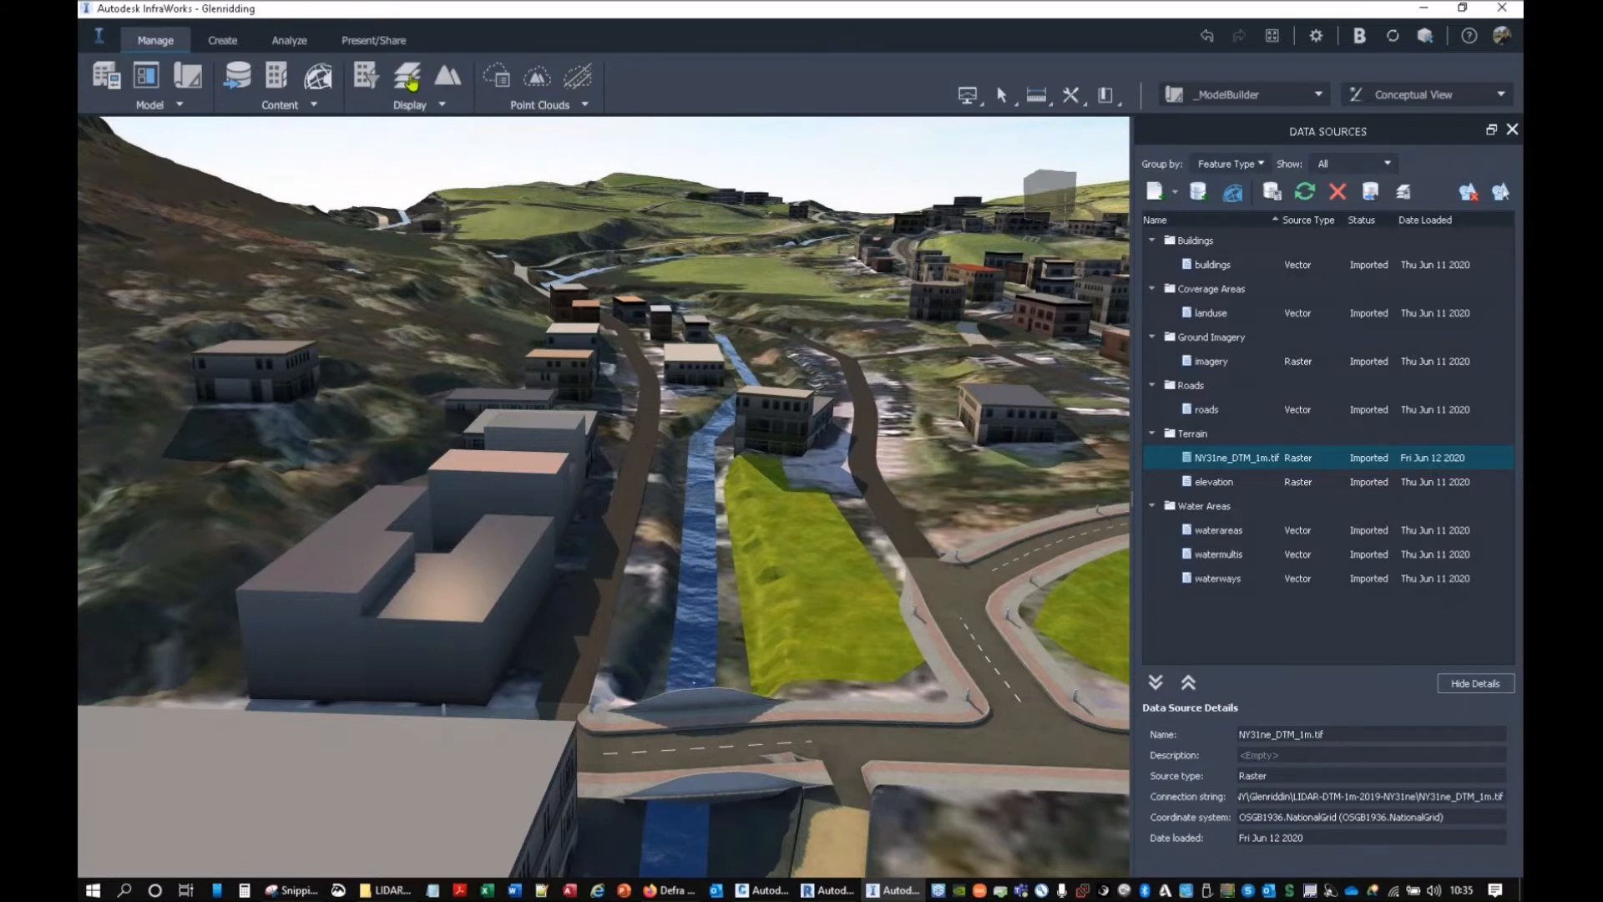
# Step: Turn off the waterways layer in the surface layers
pyautogui.click(408, 77)
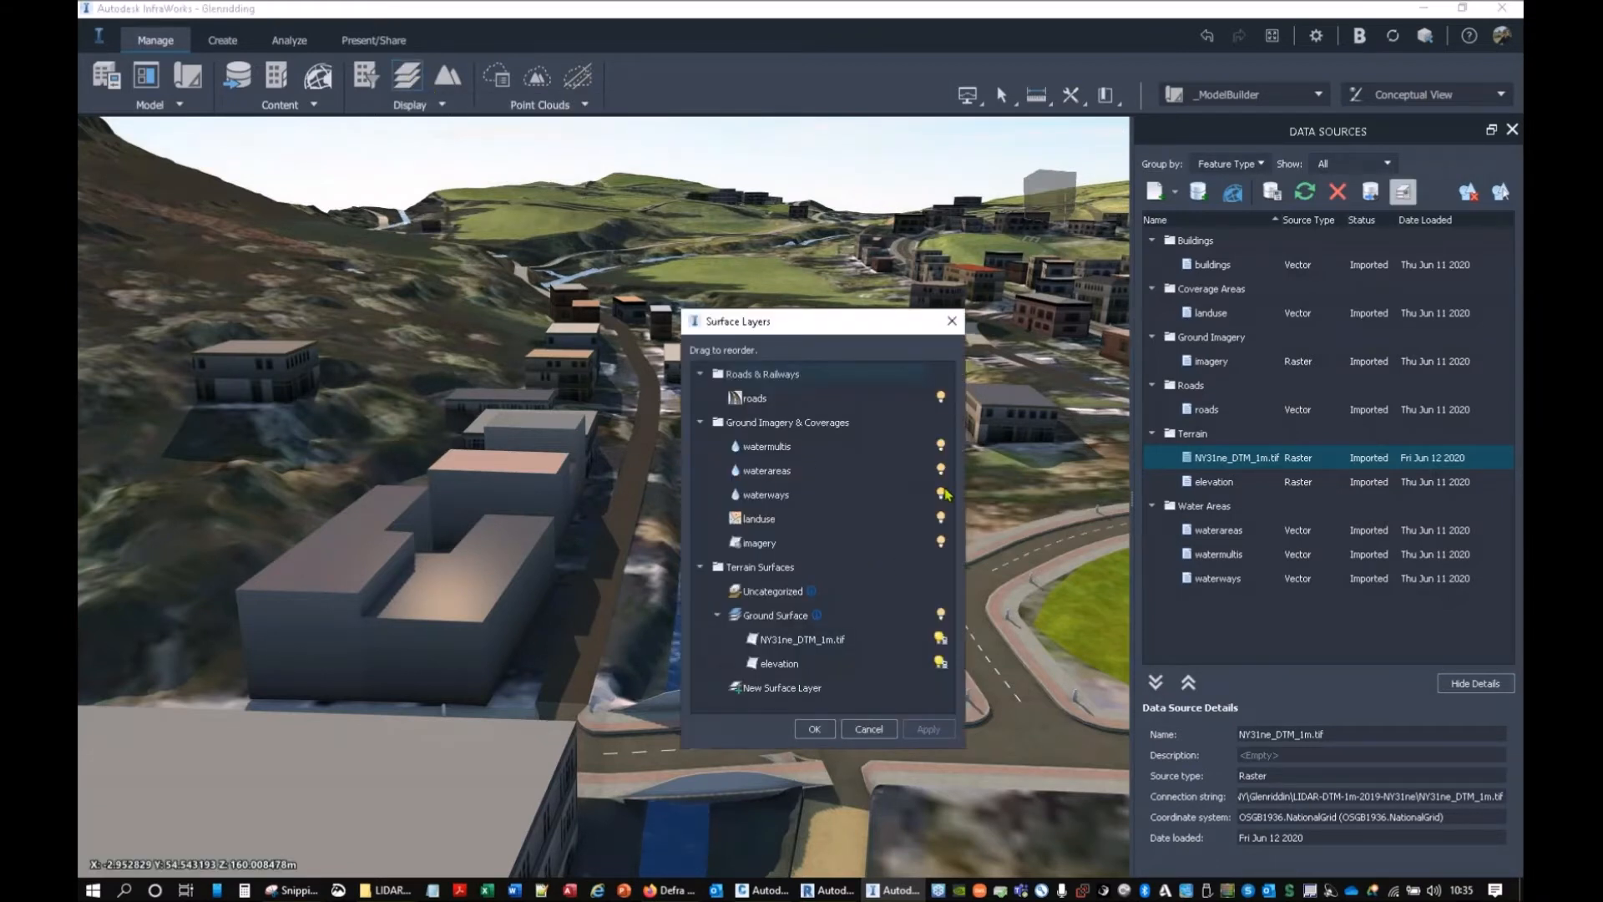
pyautogui.click(941, 493)
pyautogui.click(830, 730)
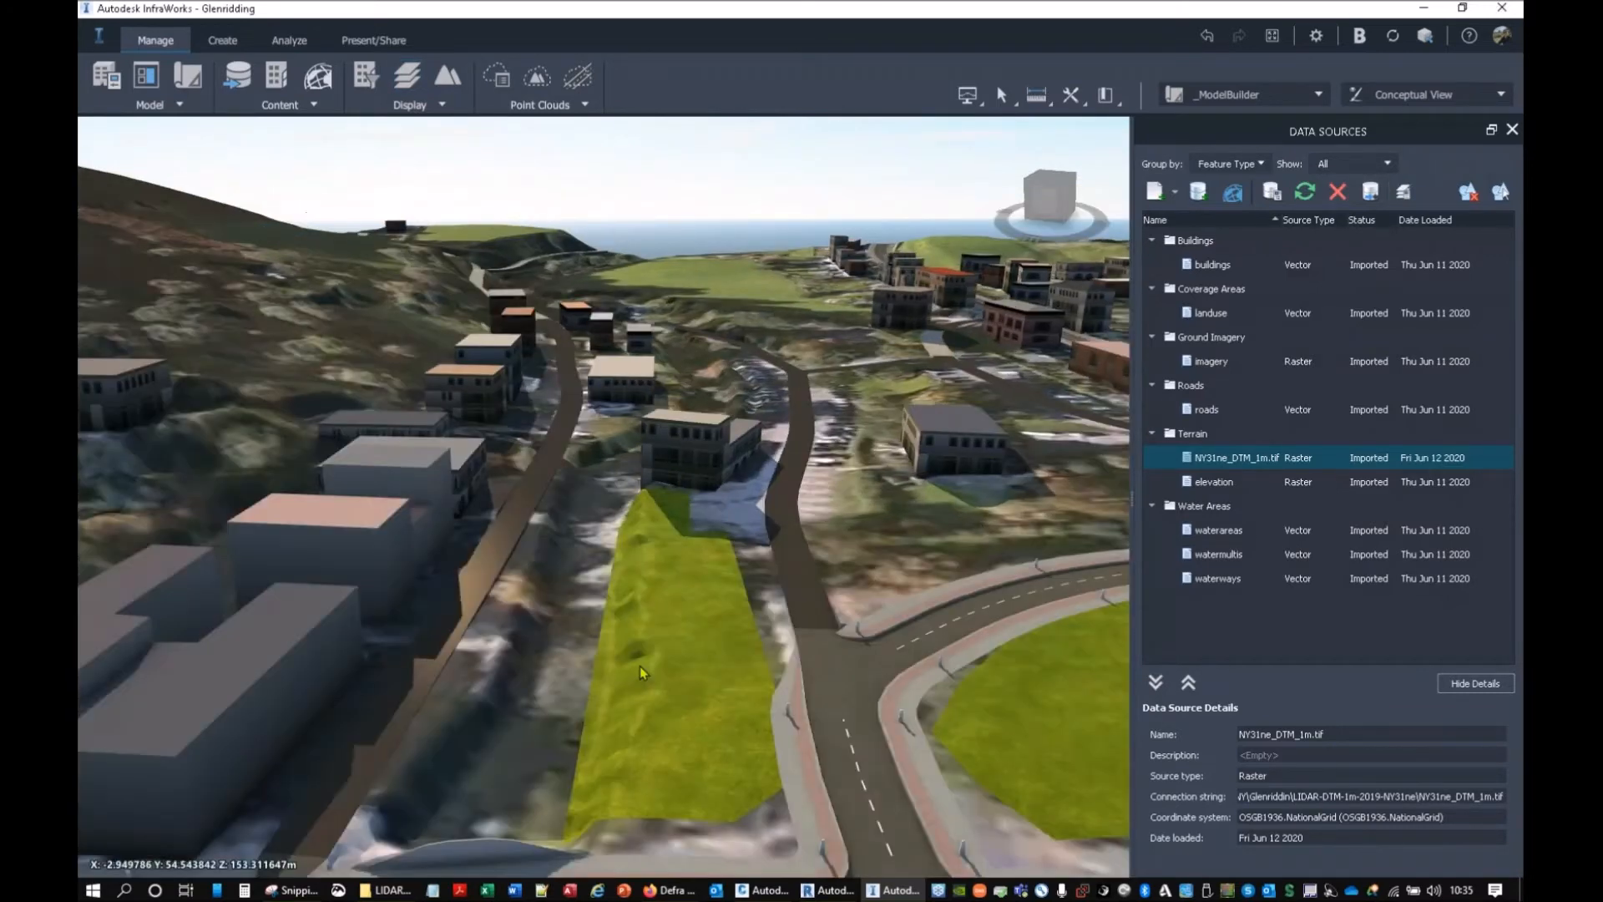
# Step: Delete the landuse coverage area data source from the model
pyautogui.moveTo(642, 672); pyautogui.dragTo(492, 668, button='middle')
pyautogui.moveTo(986, 718); pyautogui.dragTo(787, 602, button='middle')
pyautogui.moveTo(693, 802); pyautogui.dragTo(643, 618, button='middle')
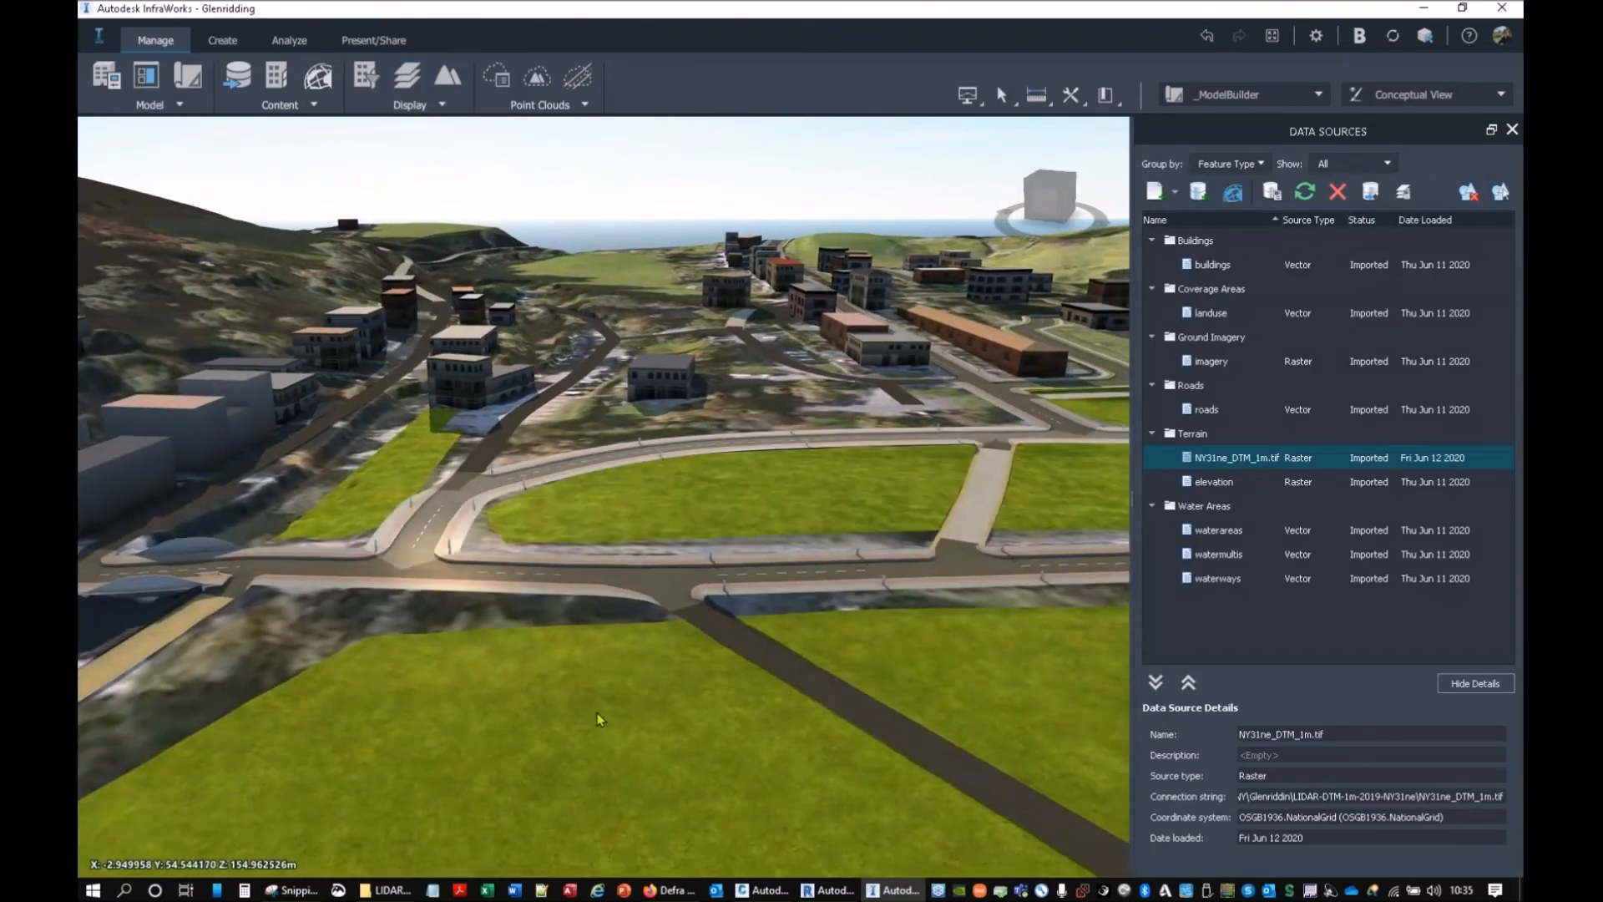
pyautogui.click(1234, 321)
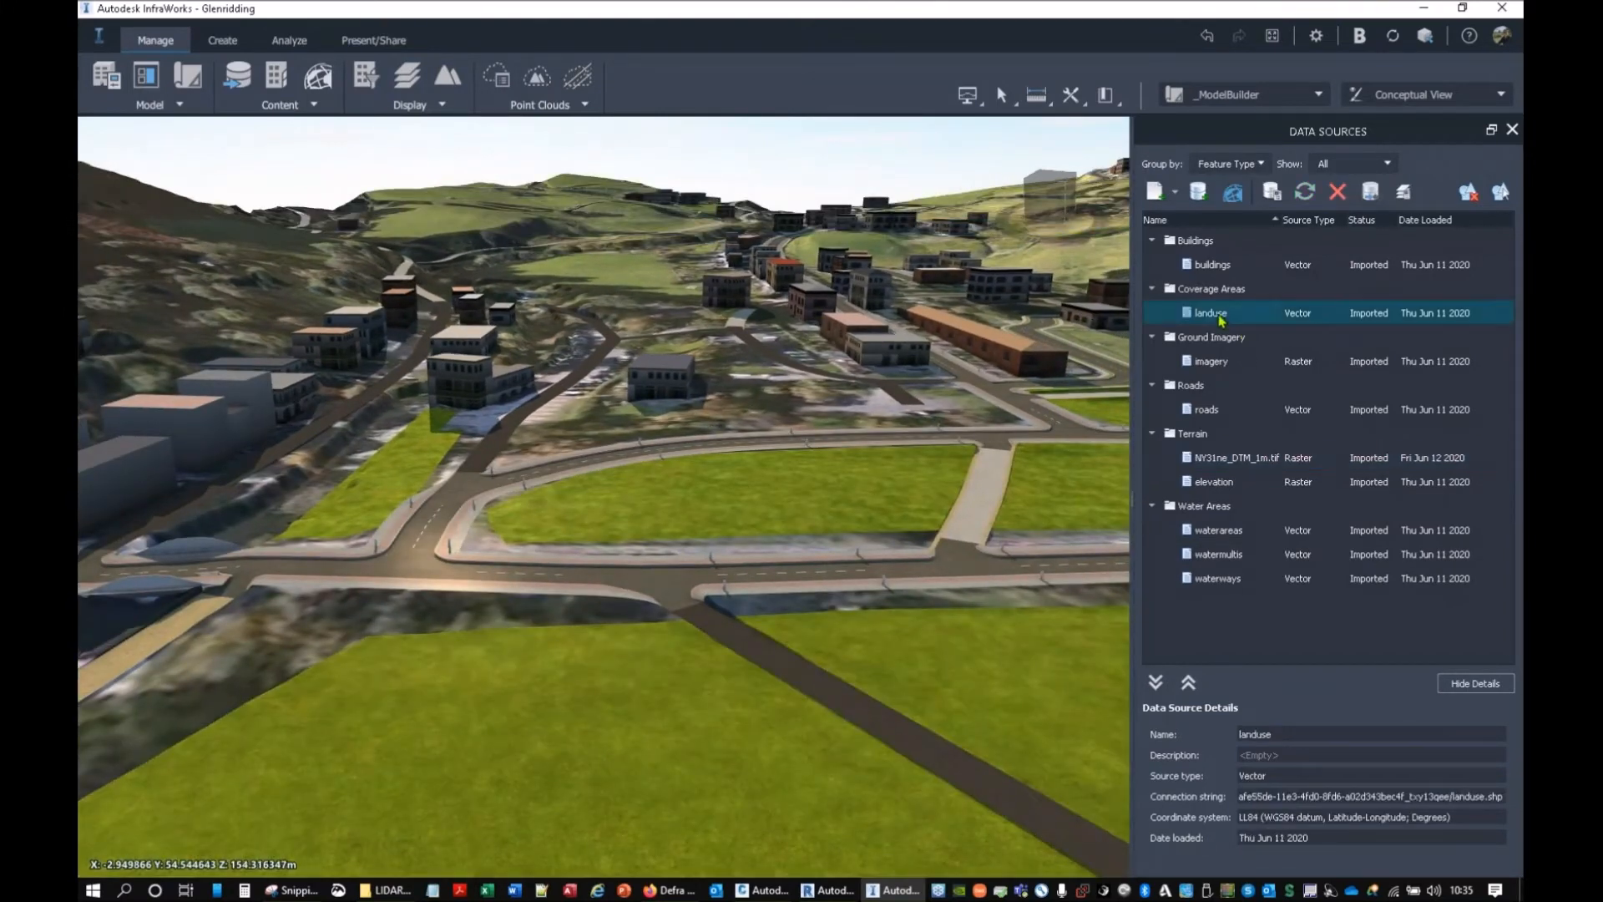
pyautogui.click(1337, 196)
pyautogui.click(887, 466)
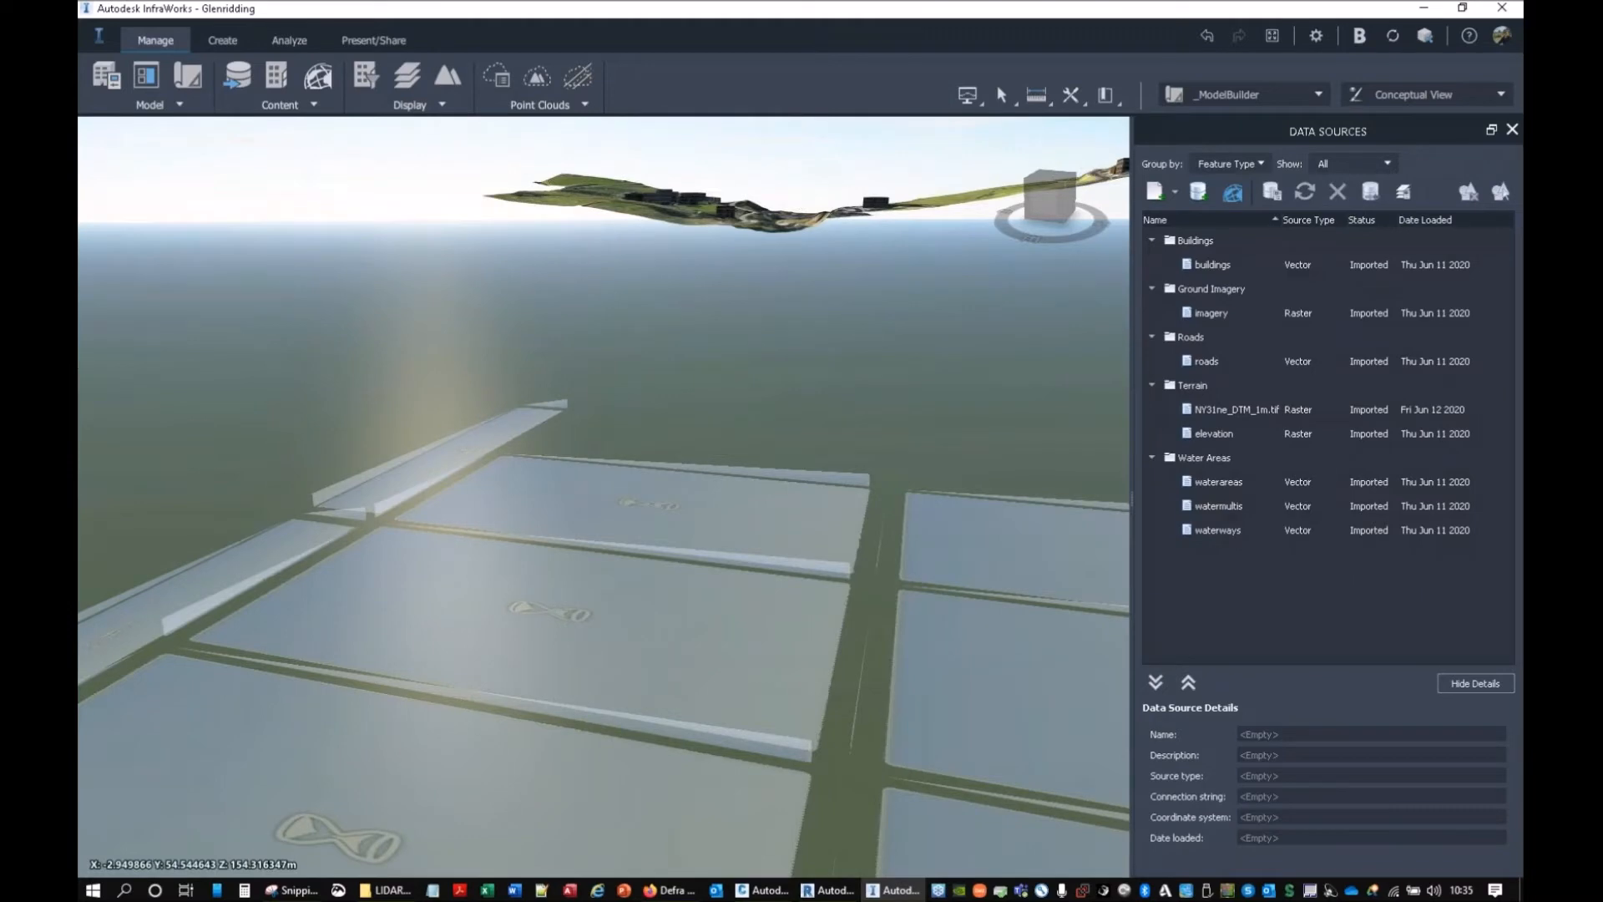
# Step: Examine the fields, roads and lakeshore with the aerial imagery uncovered
pyautogui.scroll(-5, 649, 418)
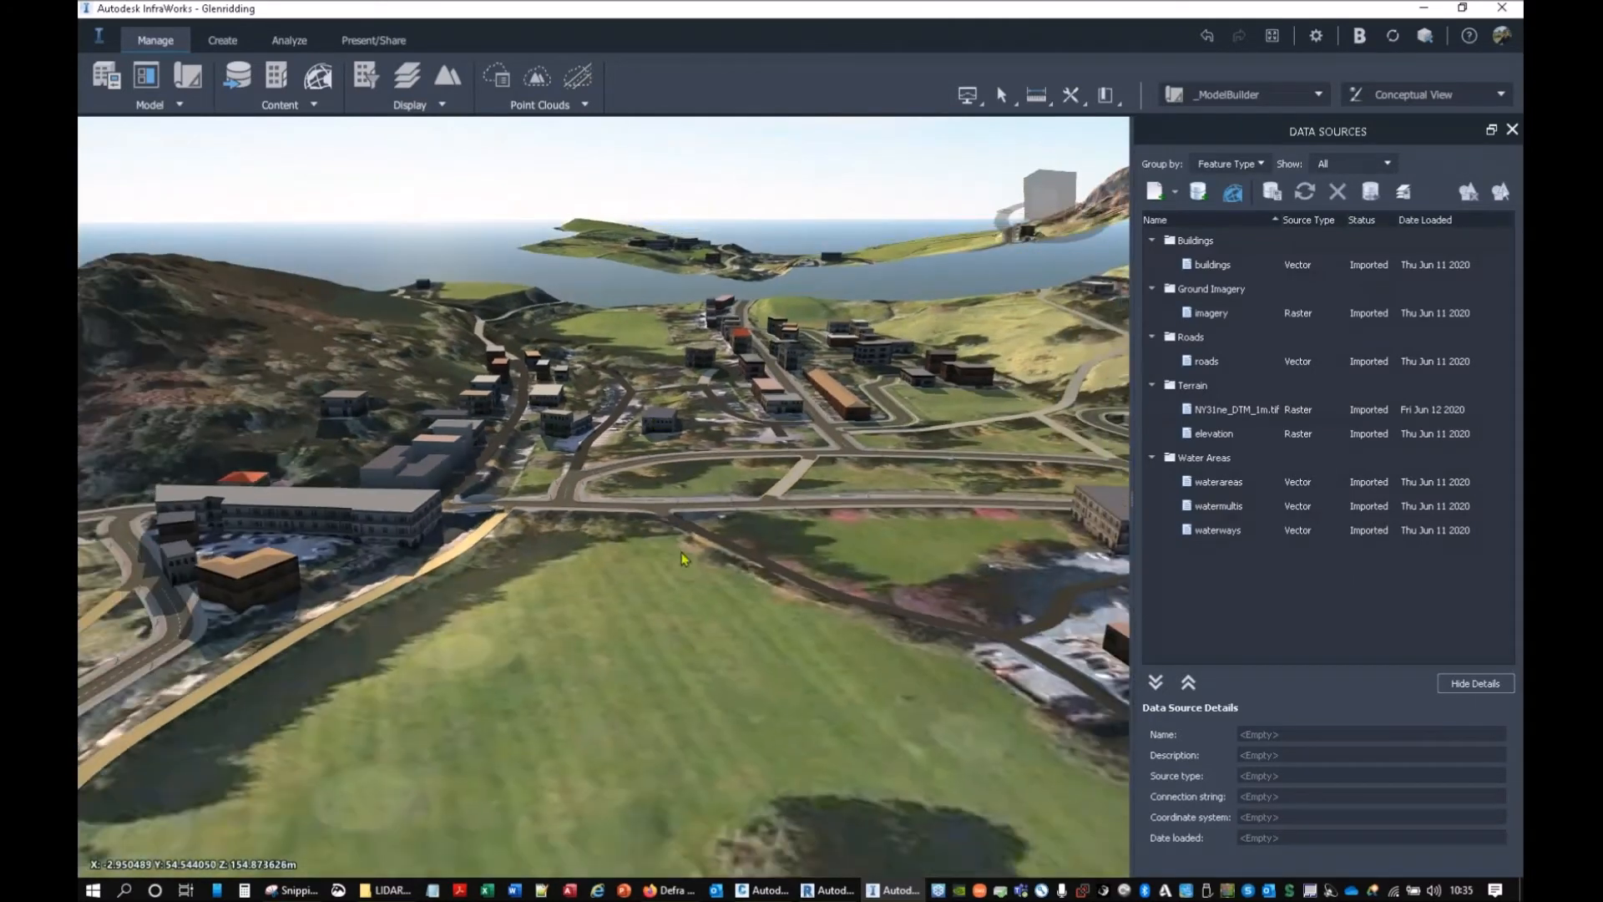
pyautogui.moveTo(687, 553); pyautogui.dragTo(739, 532)
pyautogui.moveTo(734, 665); pyautogui.dragTo(484, 284, button='middle')
pyautogui.moveTo(747, 610); pyautogui.dragTo(340, 662, button='middle')
pyautogui.moveTo(340, 662); pyautogui.dragTo(841, 687)
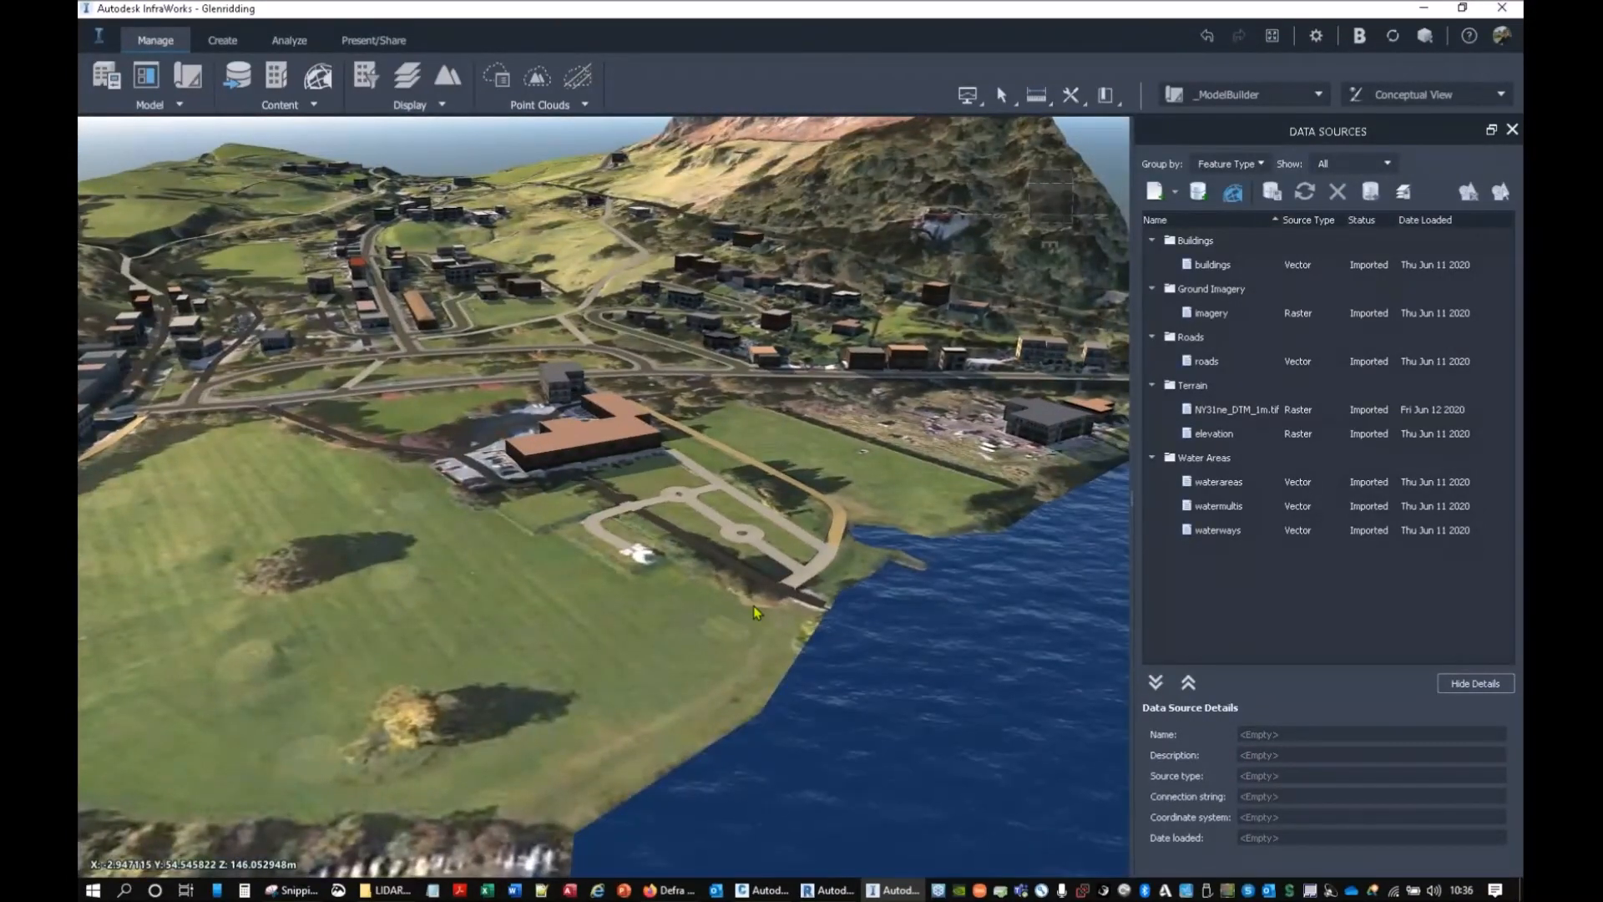
# Step: Examine the village's main street, houses and hillside lanes from close range
pyautogui.moveTo(535, 538); pyautogui.dragTo(778, 835, button='middle')
pyautogui.moveTo(806, 426); pyautogui.dragTo(773, 680, button='middle')
pyautogui.scroll(1, 823, 641)
pyautogui.moveTo(770, 520); pyautogui.dragTo(775, 466, button='middle')
pyautogui.scroll(-1, 775, 466)
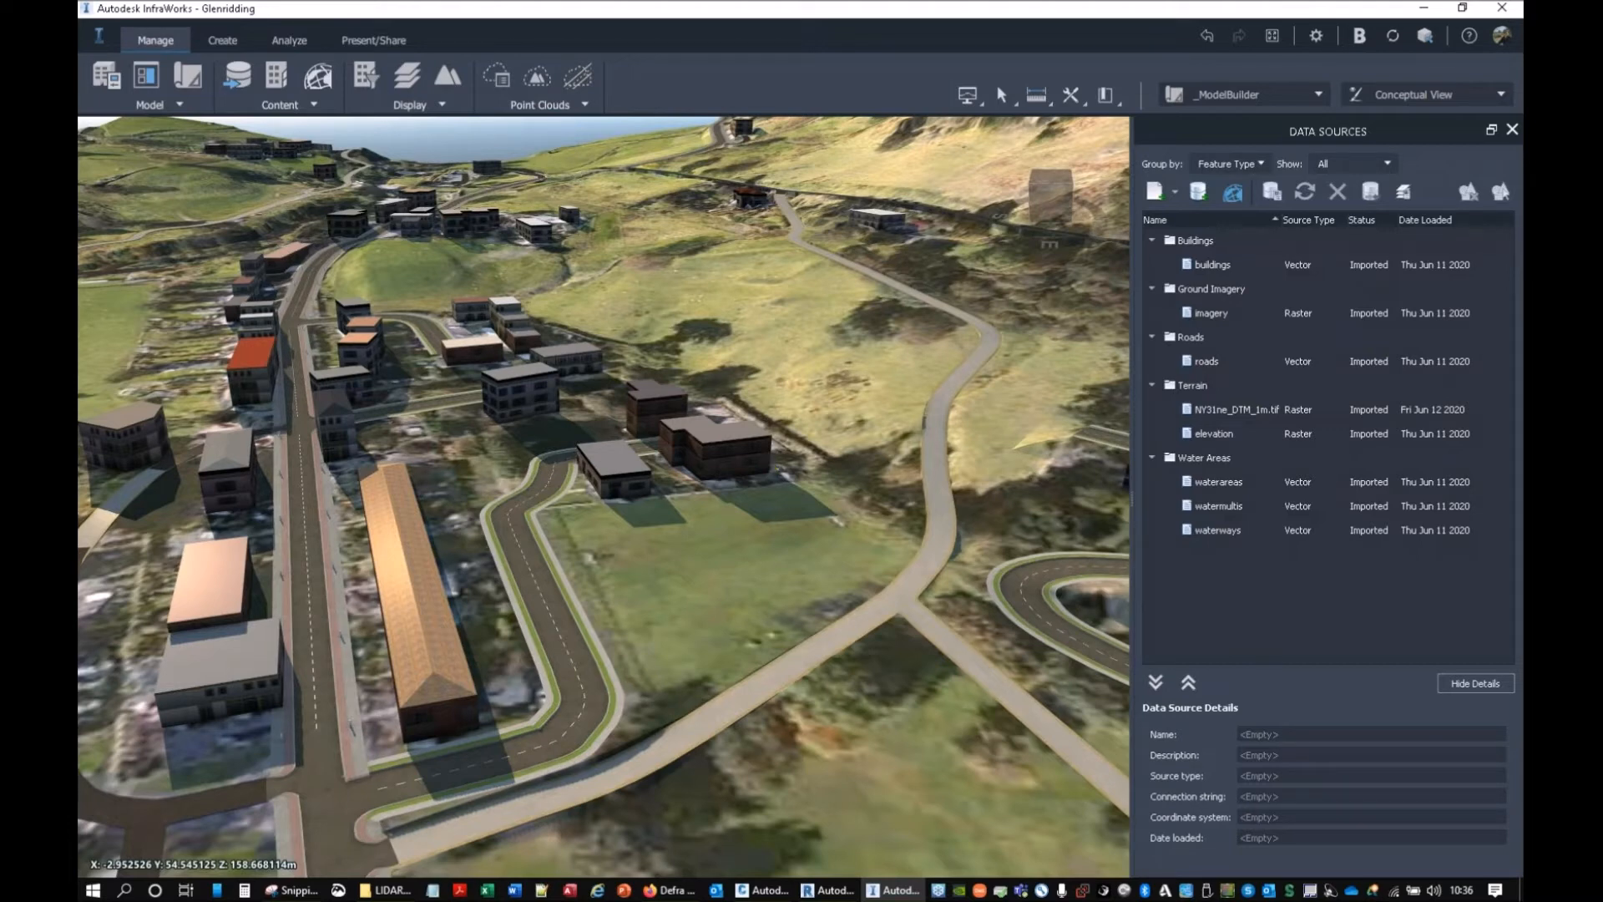
# Step: Add nat_floodzone3_v201804.shp from the EA Flood_Zone_3_180805 folder to the model as a data source
pyautogui.click(385, 890)
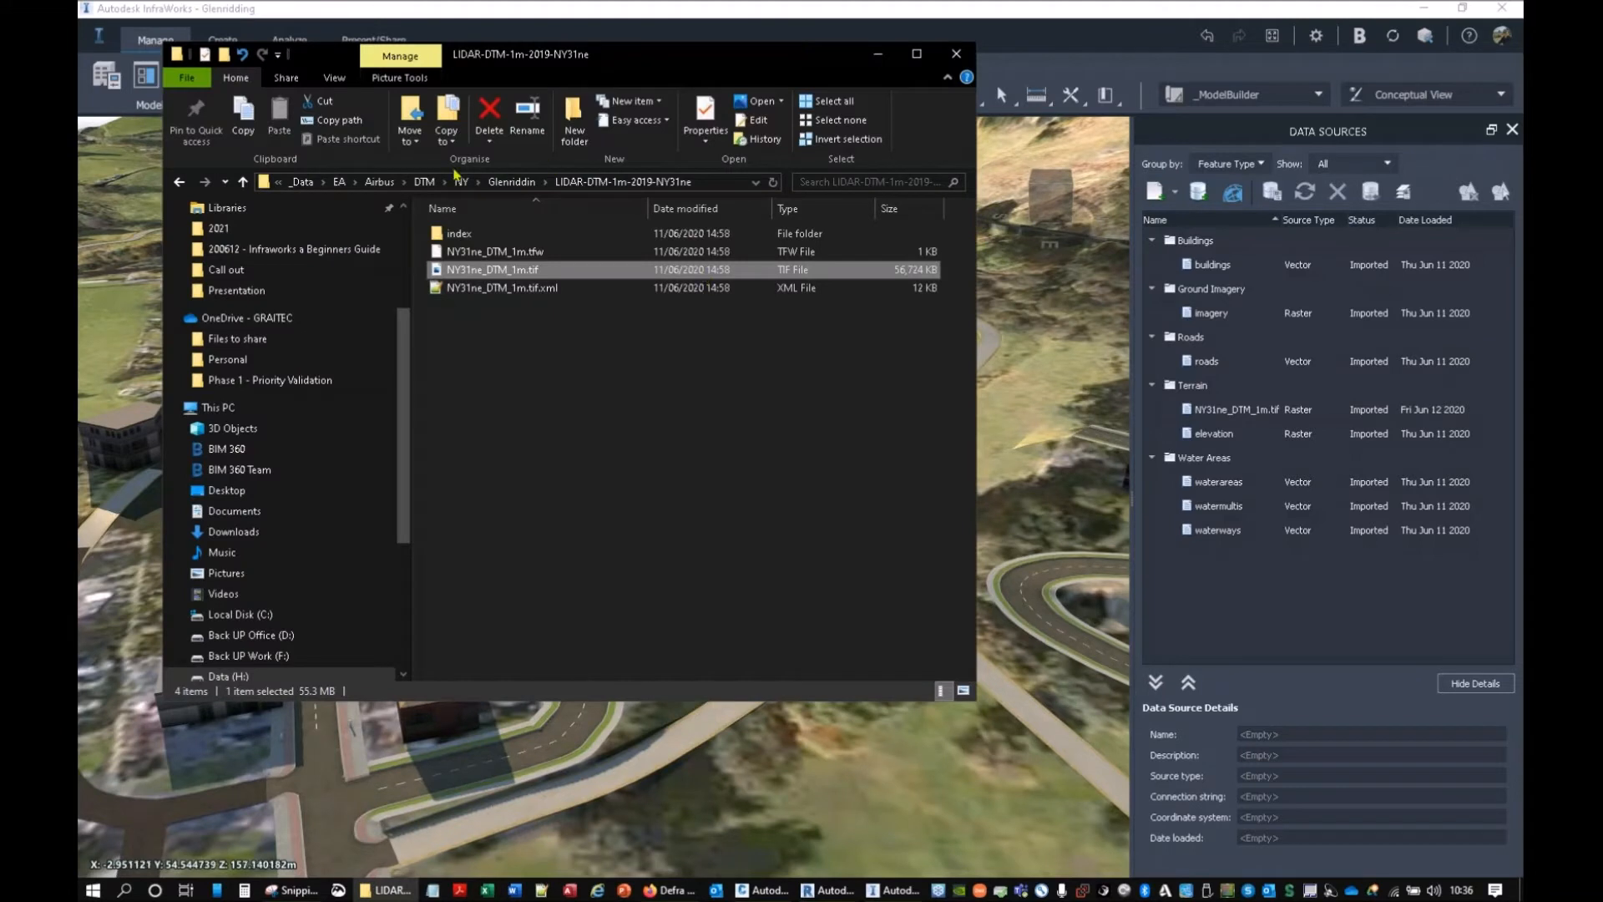
pyautogui.click(181, 183)
pyautogui.doubleClick(515, 277)
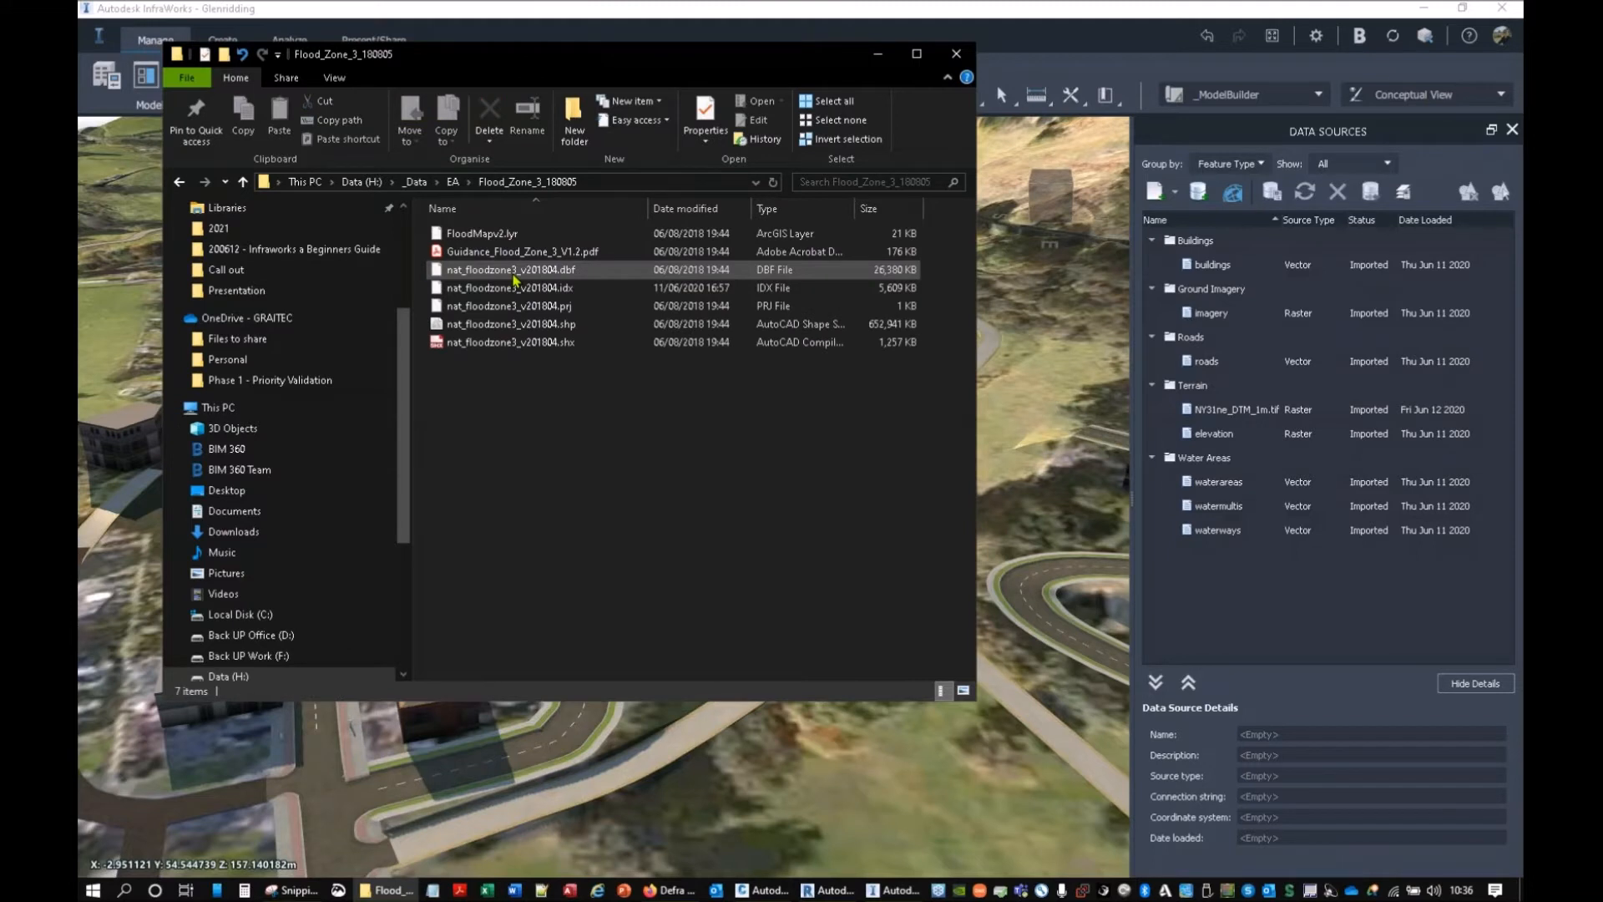
pyautogui.click(514, 325)
pyautogui.press('ctrl')
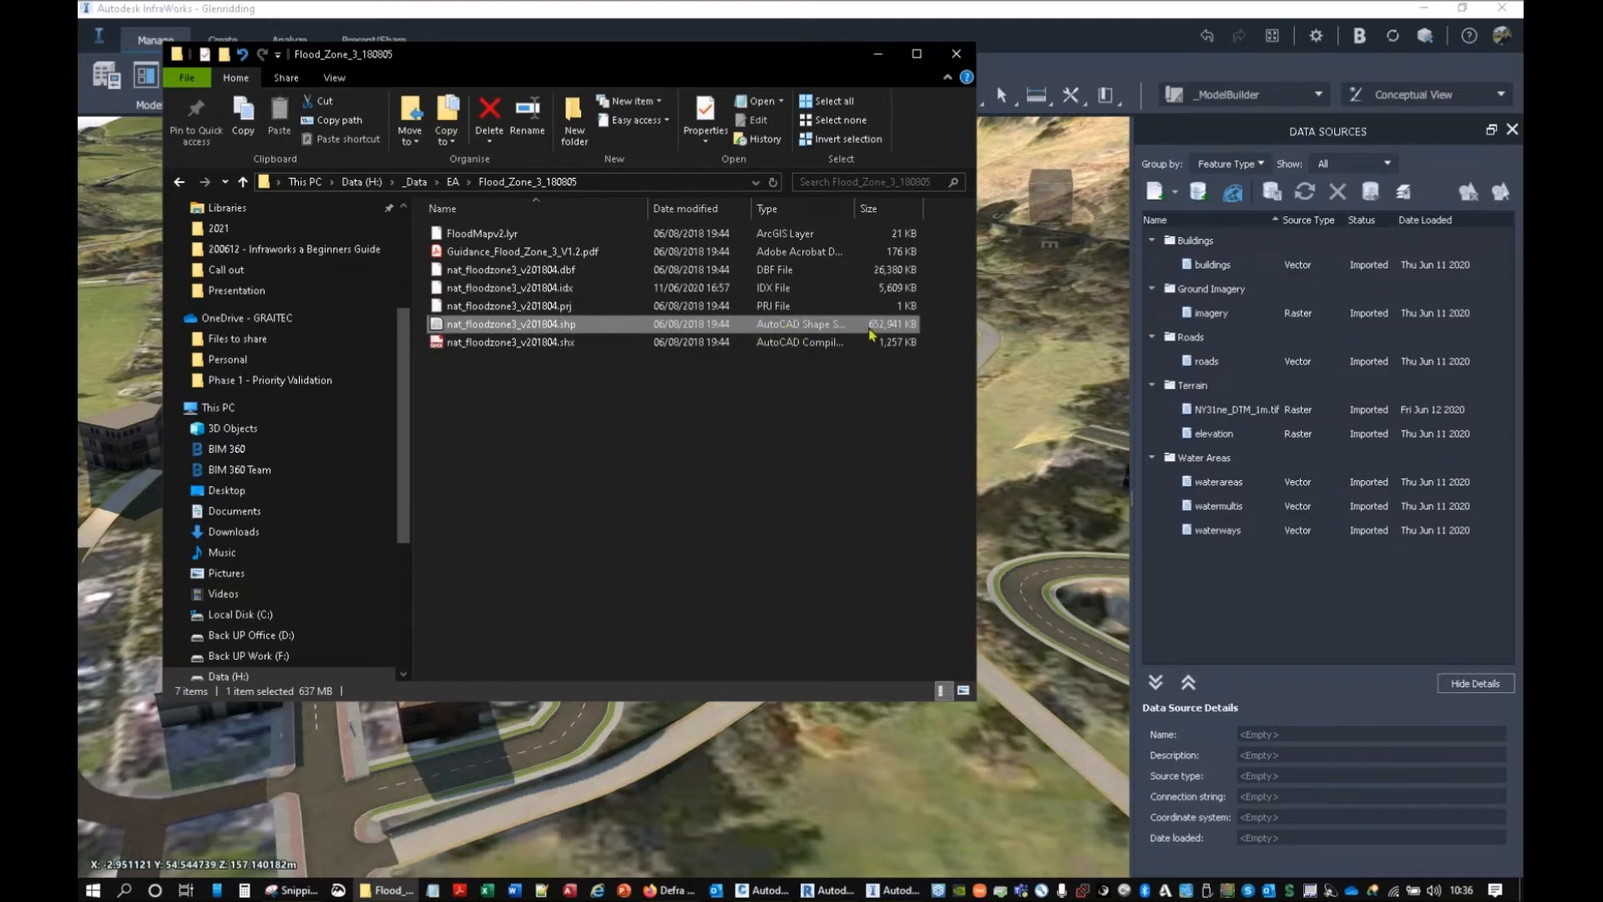
pyautogui.press('ctrl')
pyautogui.moveTo(684, 62); pyautogui.dragTo(1089, 57)
pyautogui.moveTo(919, 323); pyautogui.dragTo(442, 294)
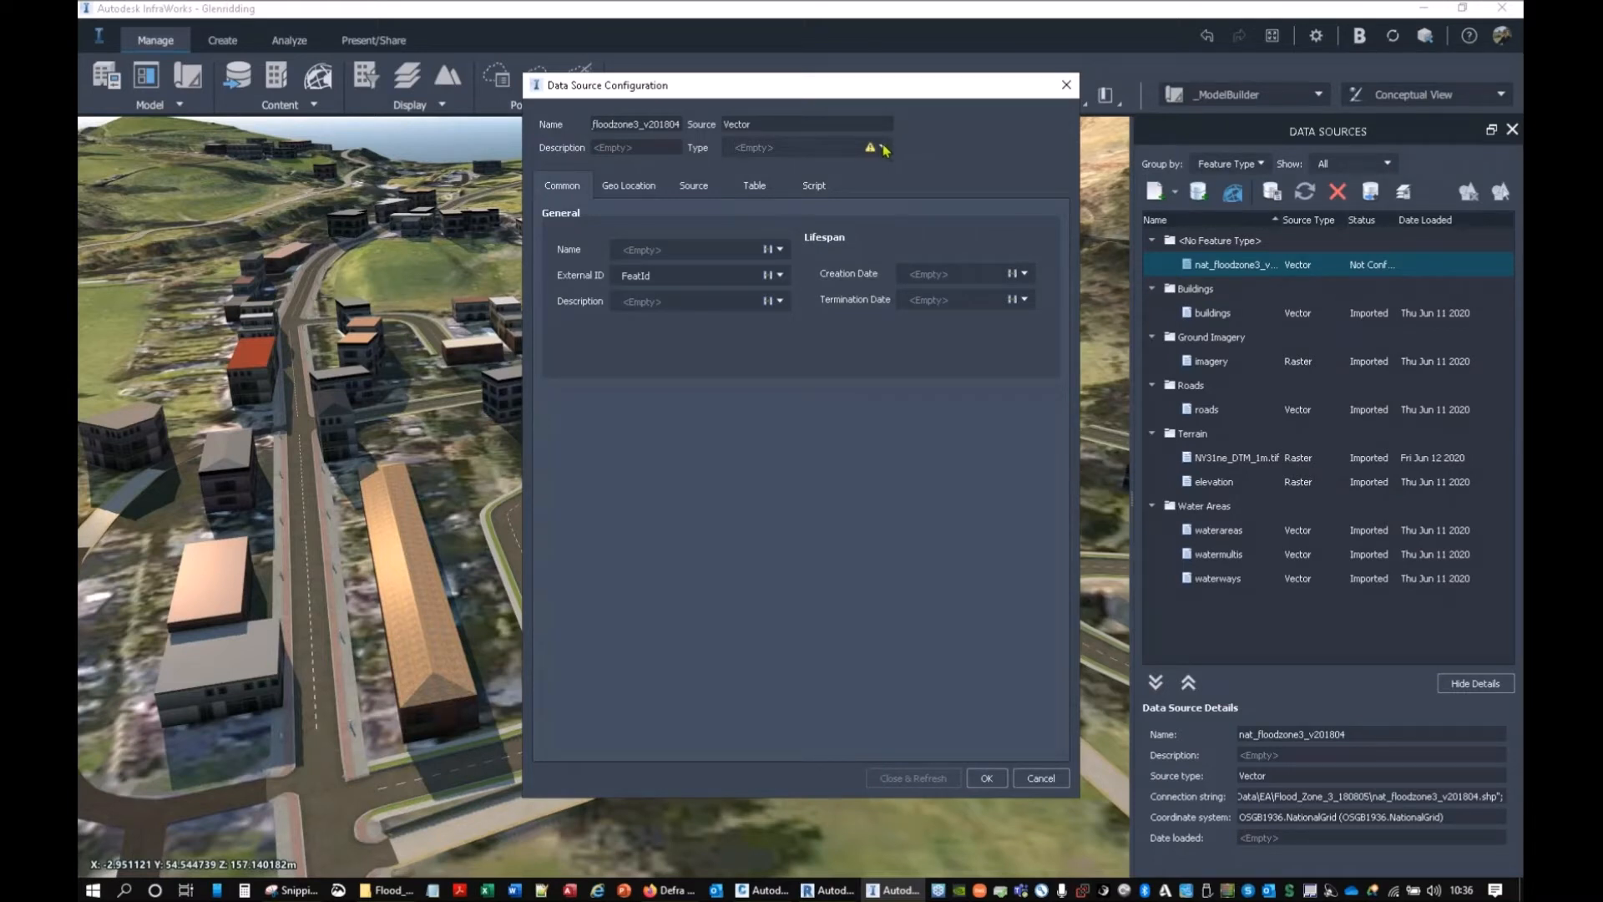
# Step: Configure the flood zone source as Coverage Areas with a blue #0000ff rule style and an alpha channel of 150
pyautogui.click(885, 148)
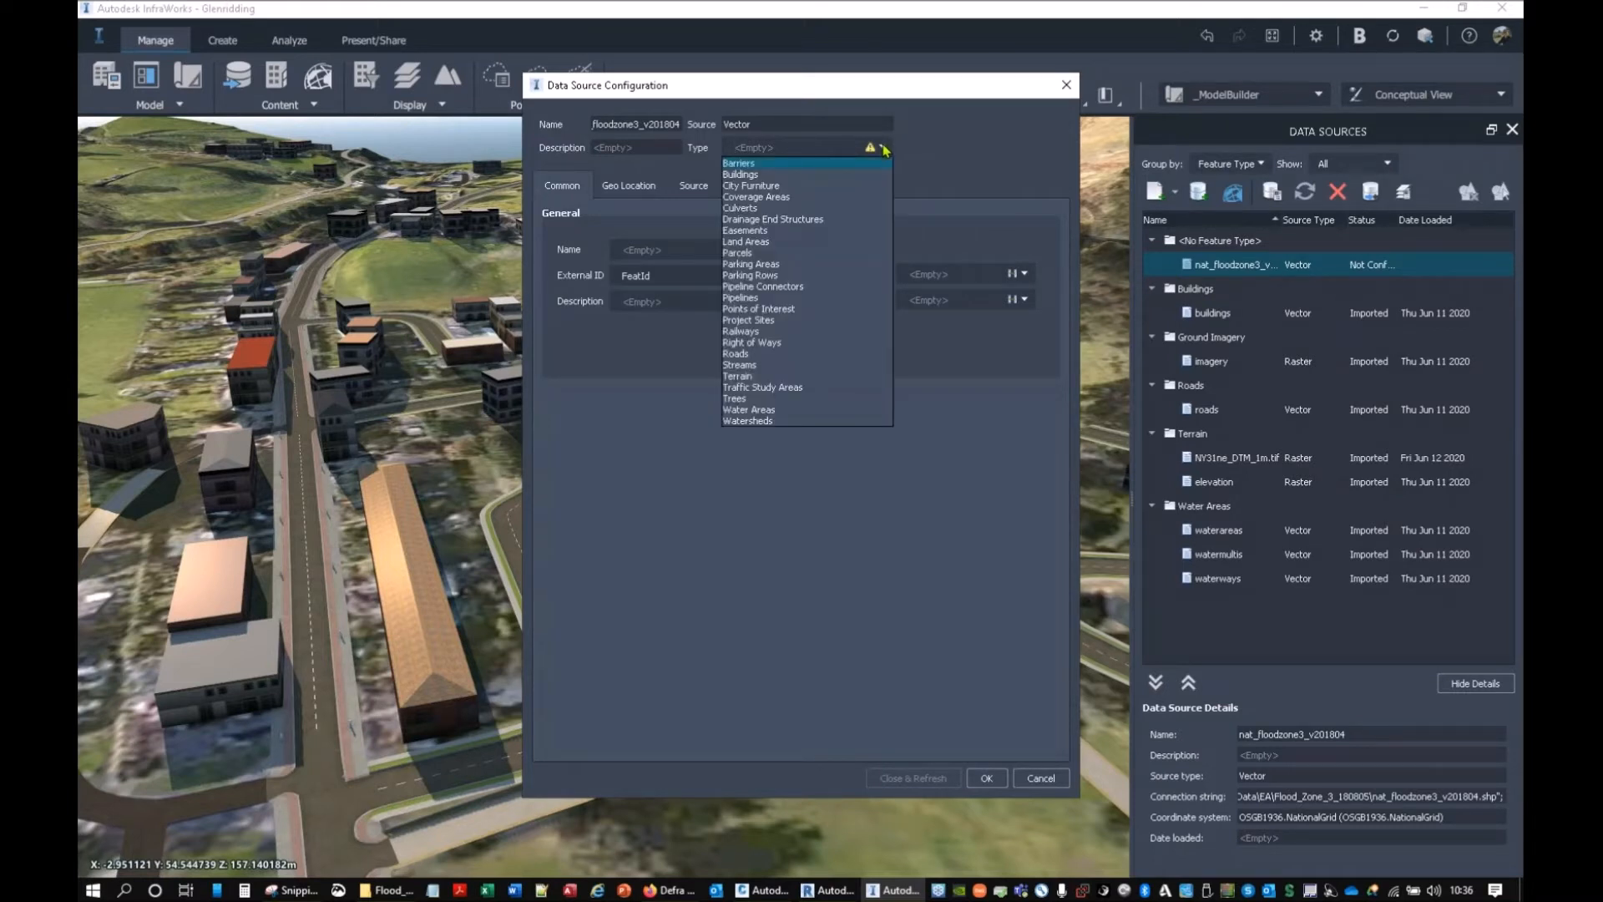
pyautogui.click(764, 198)
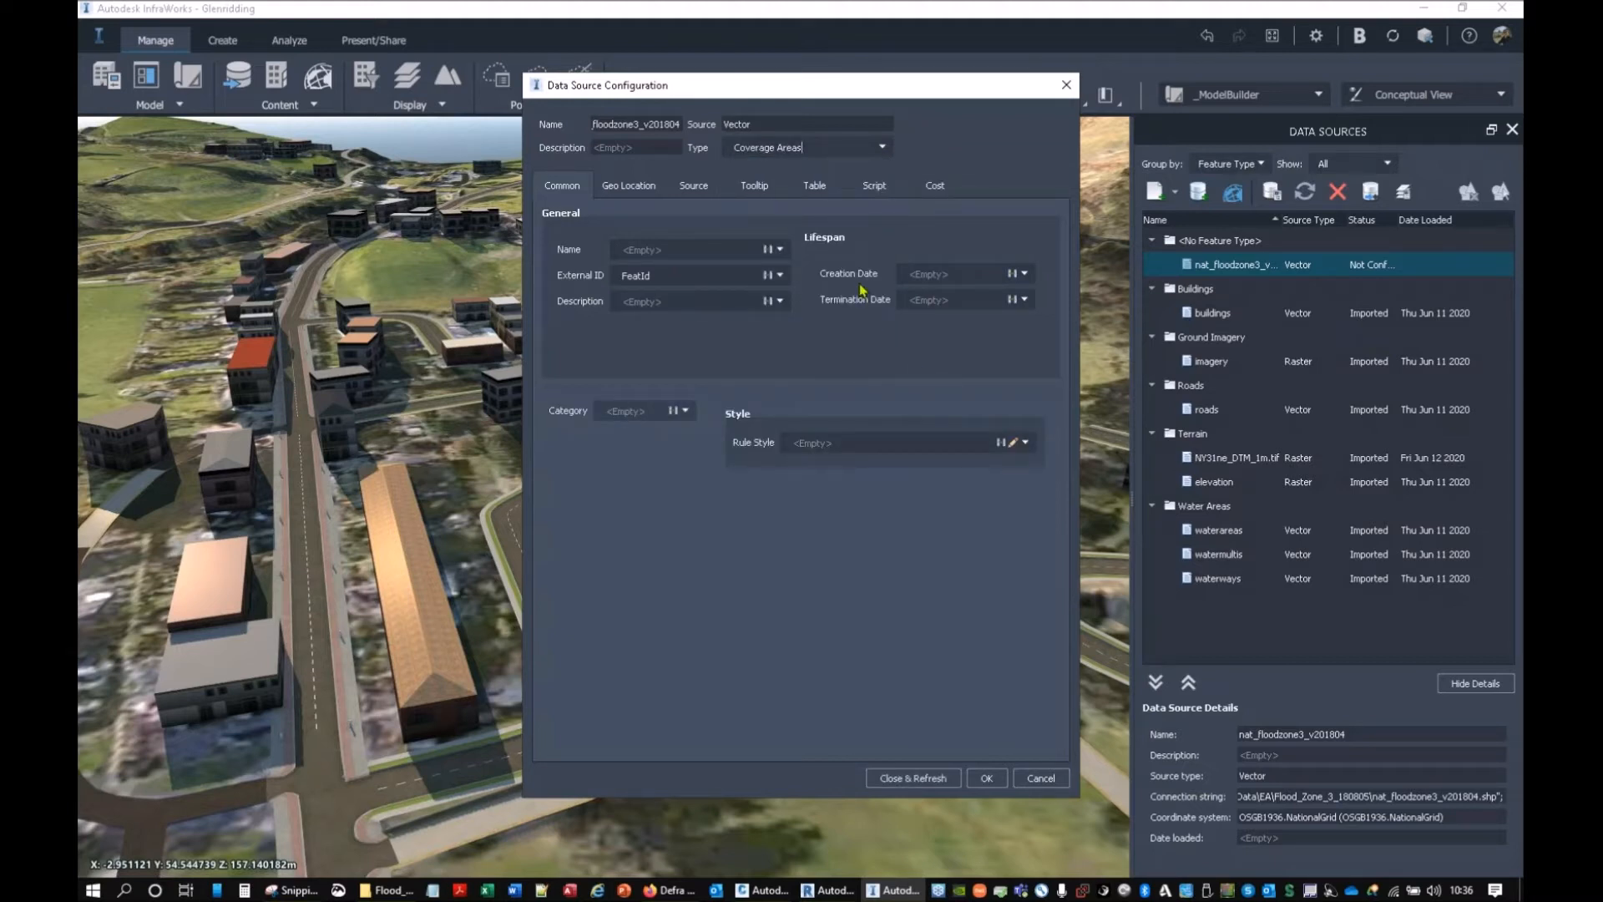
pyautogui.click(1015, 443)
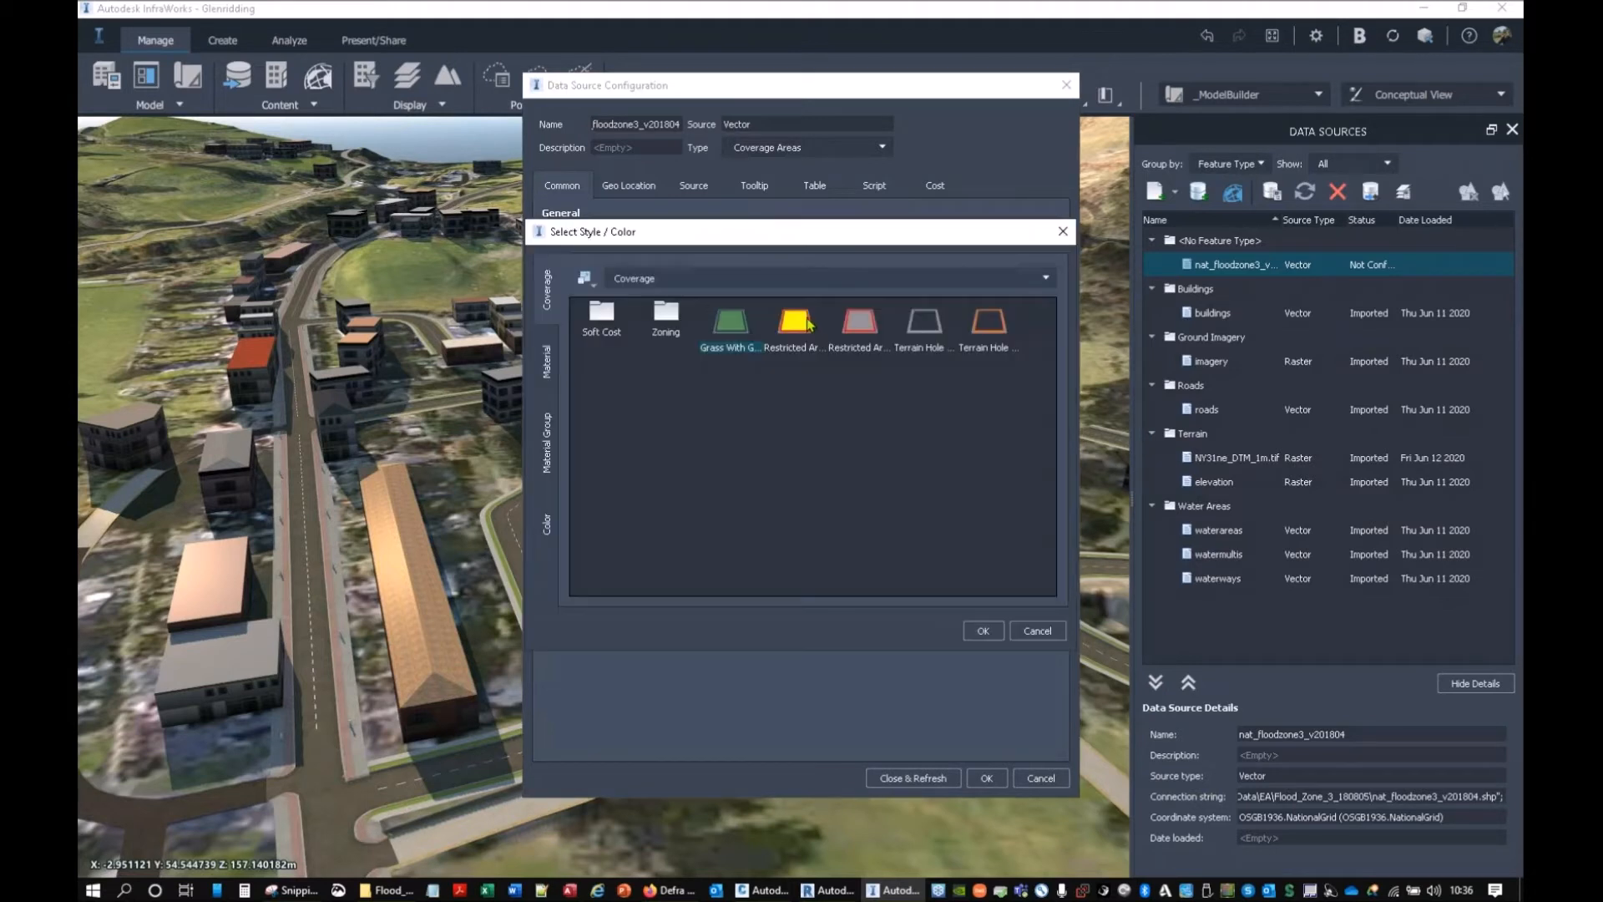
pyautogui.click(551, 516)
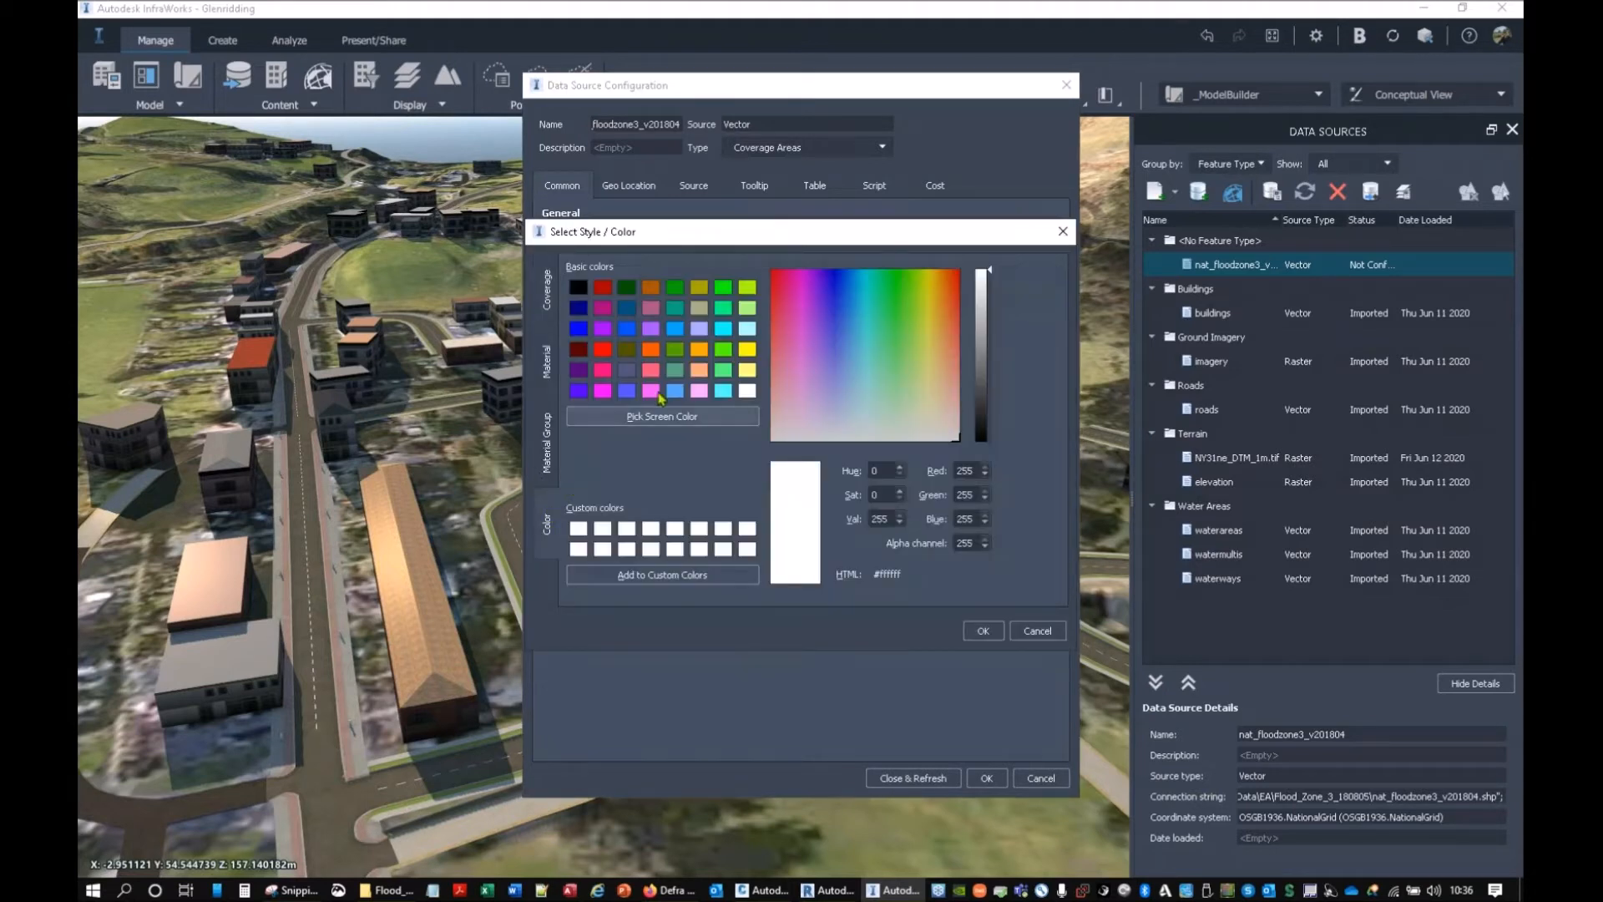
pyautogui.click(578, 329)
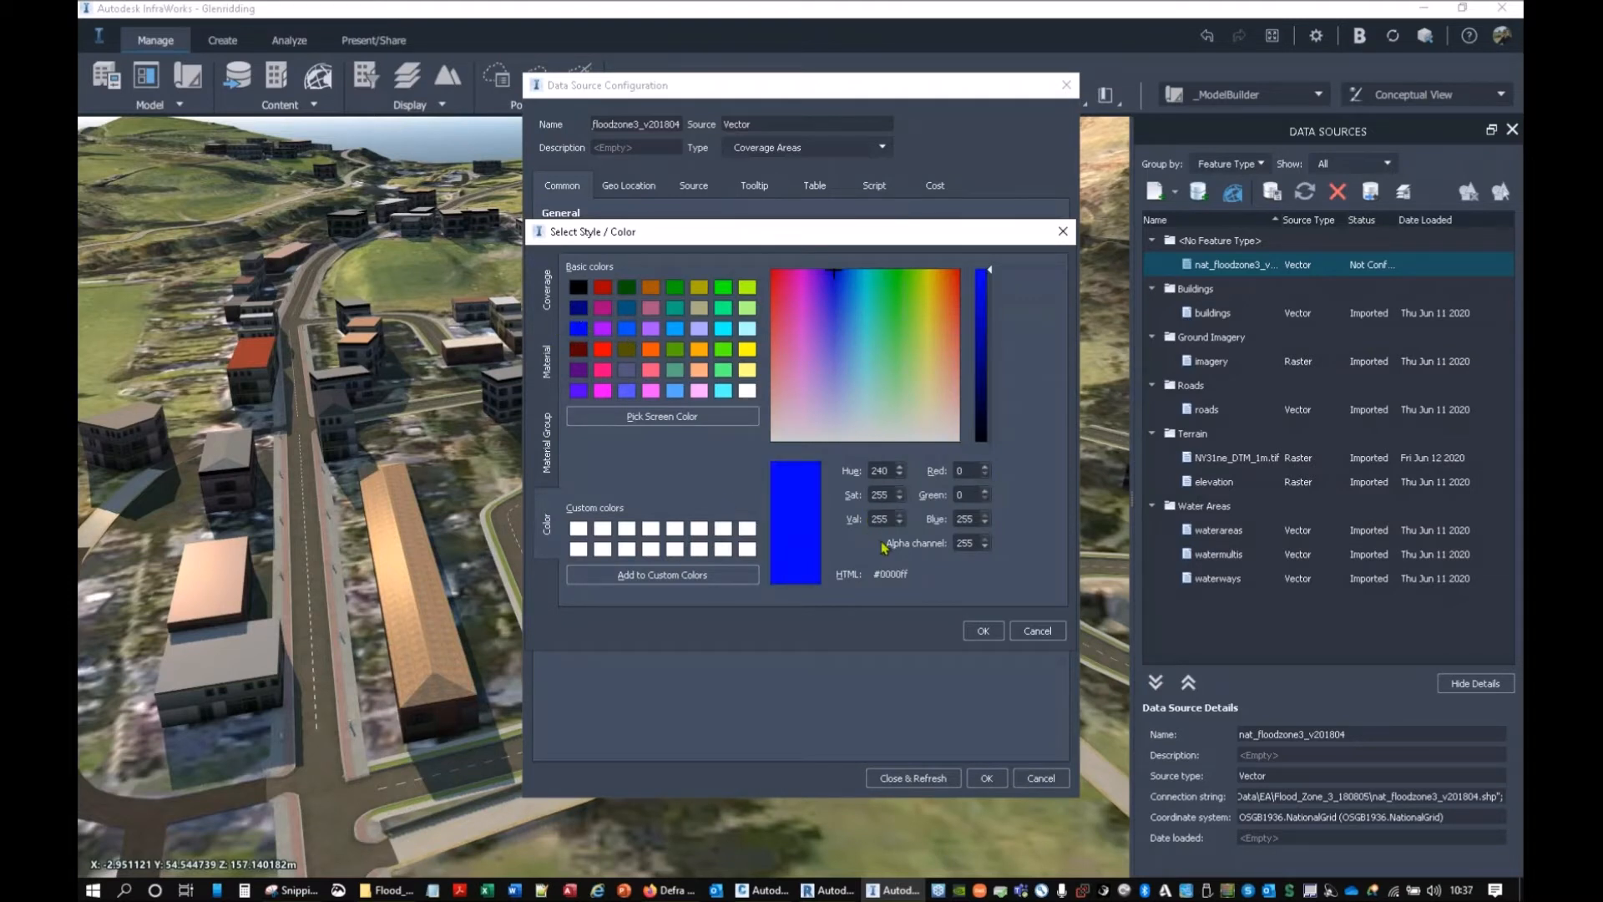
pyautogui.moveTo(976, 544); pyautogui.dragTo(938, 535)
pyautogui.write('150')
pyautogui.click(983, 630)
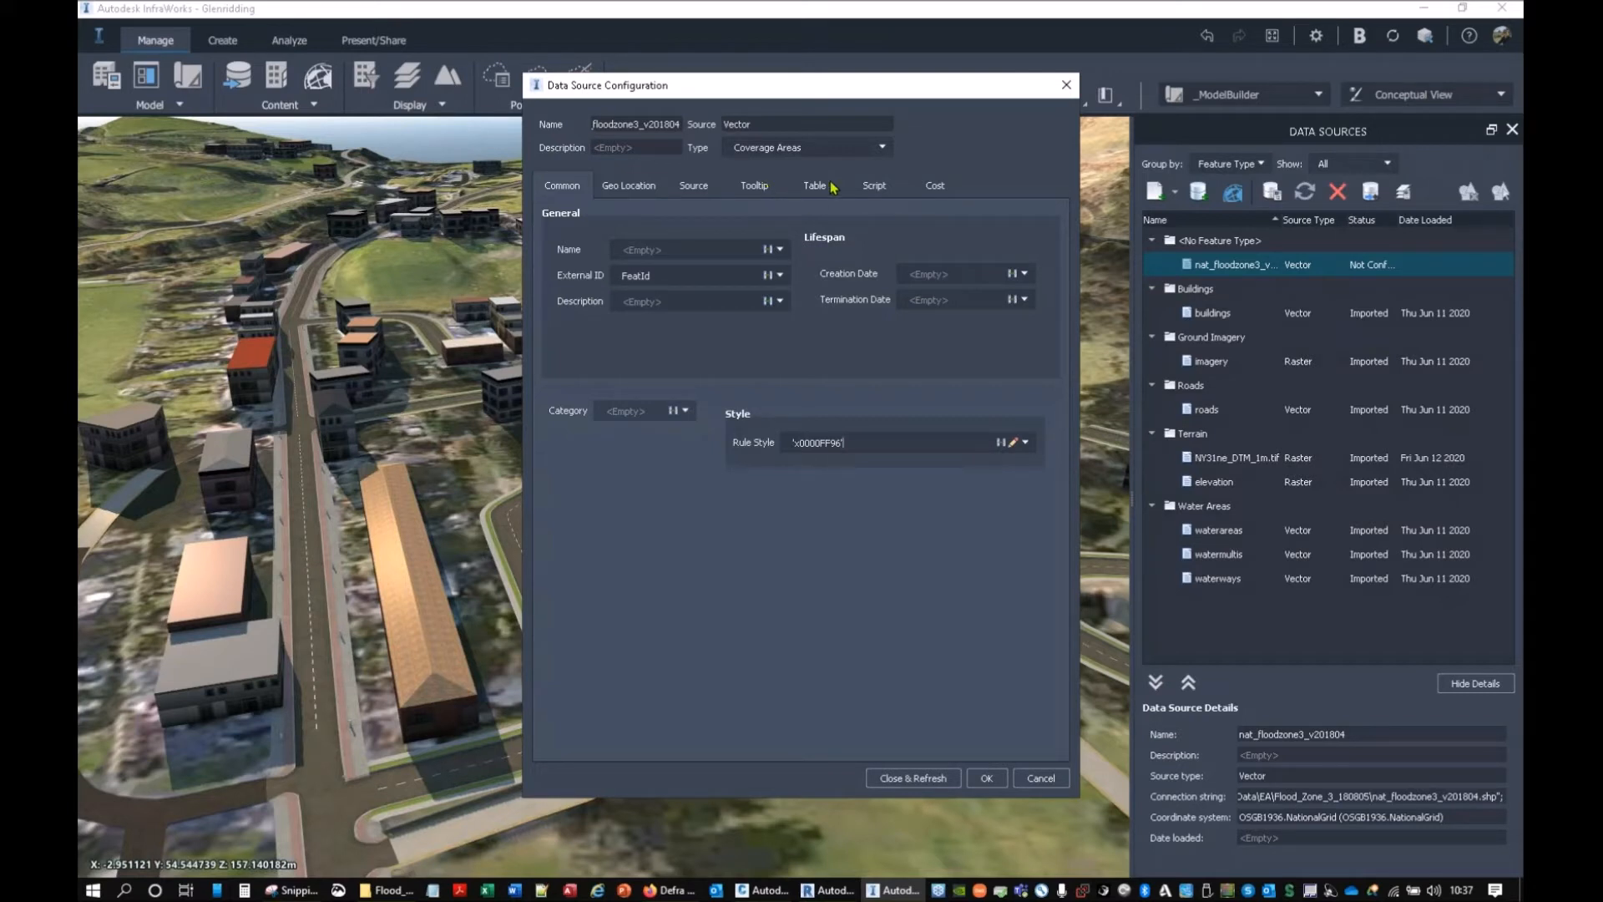
# Step: Map the flood zone source's description to the LAYER attribute and its name to TYPE
pyautogui.click(742, 148)
pyautogui.click(780, 303)
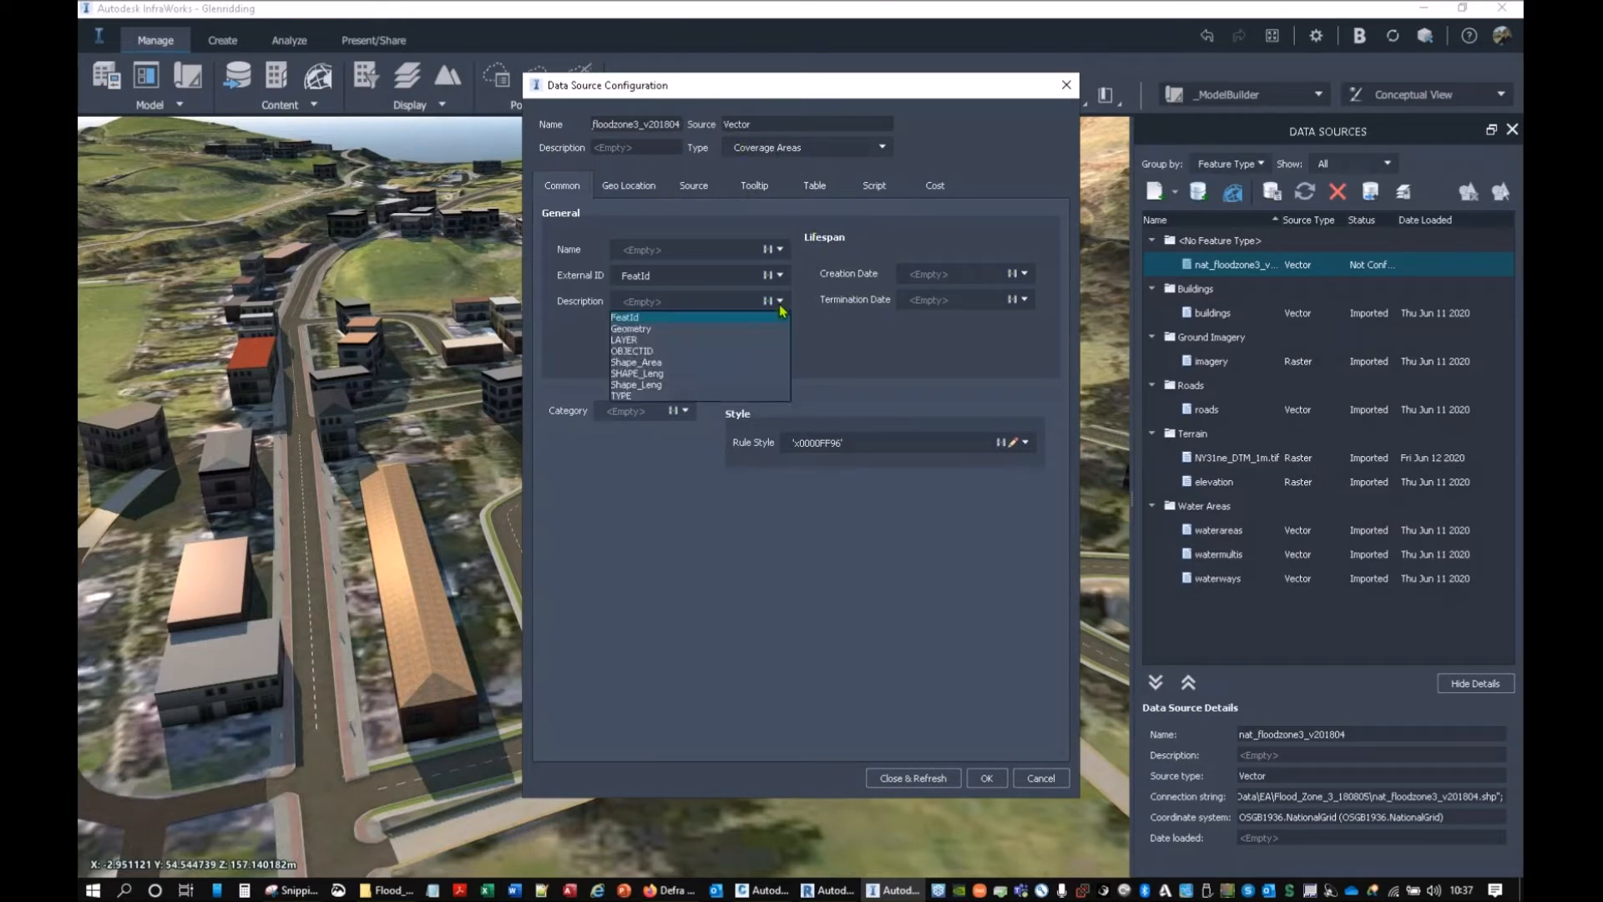
pyautogui.click(640, 340)
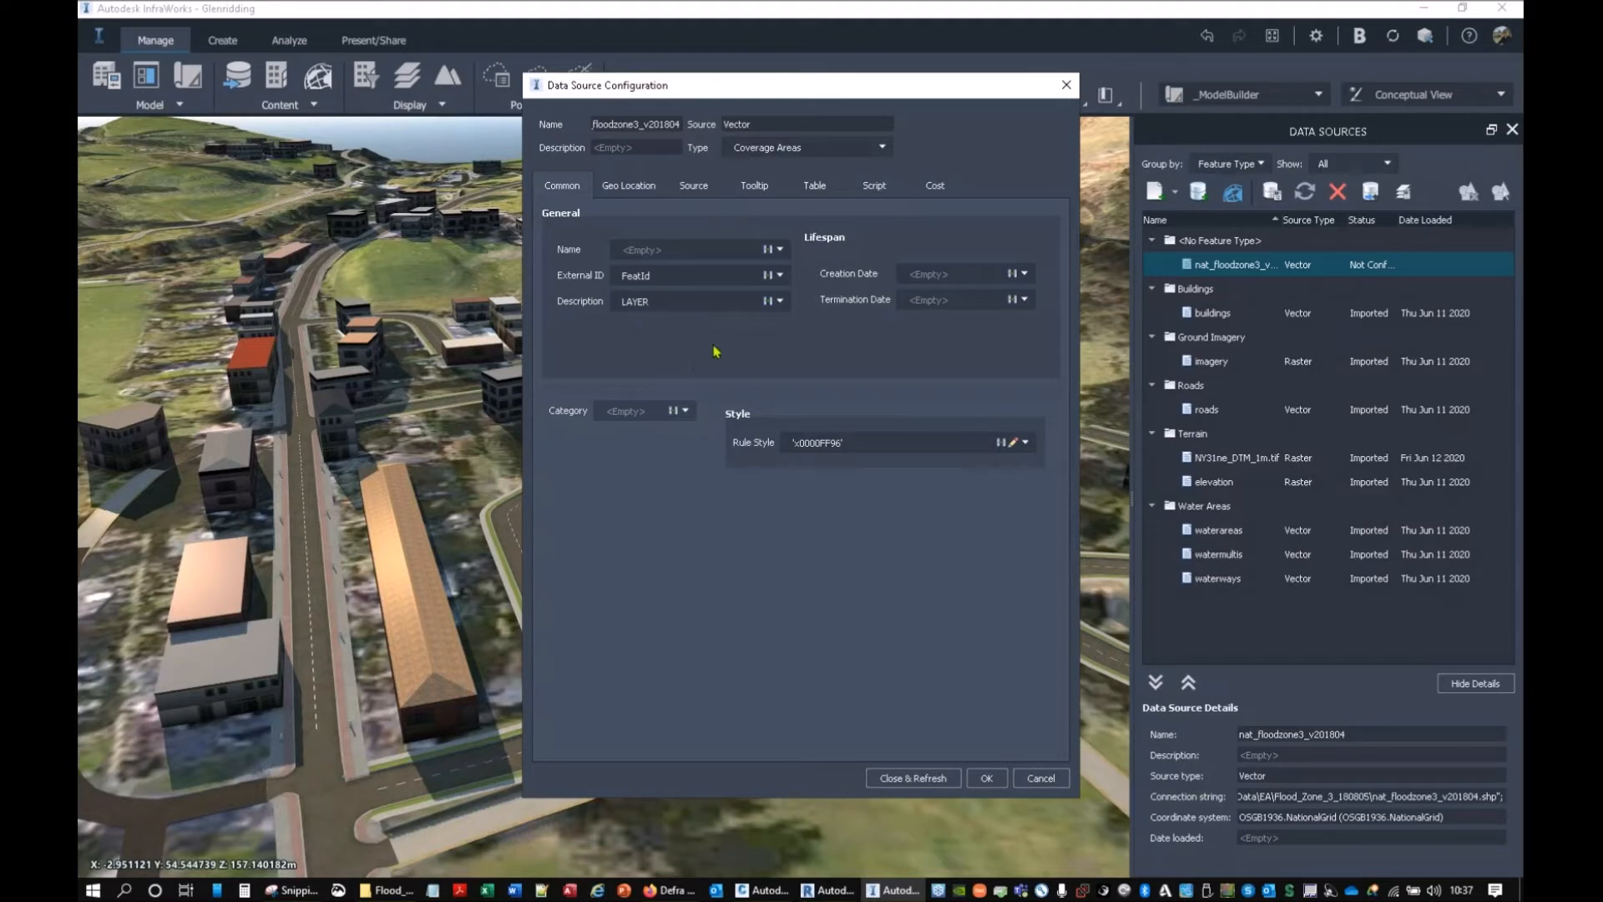
pyautogui.click(779, 249)
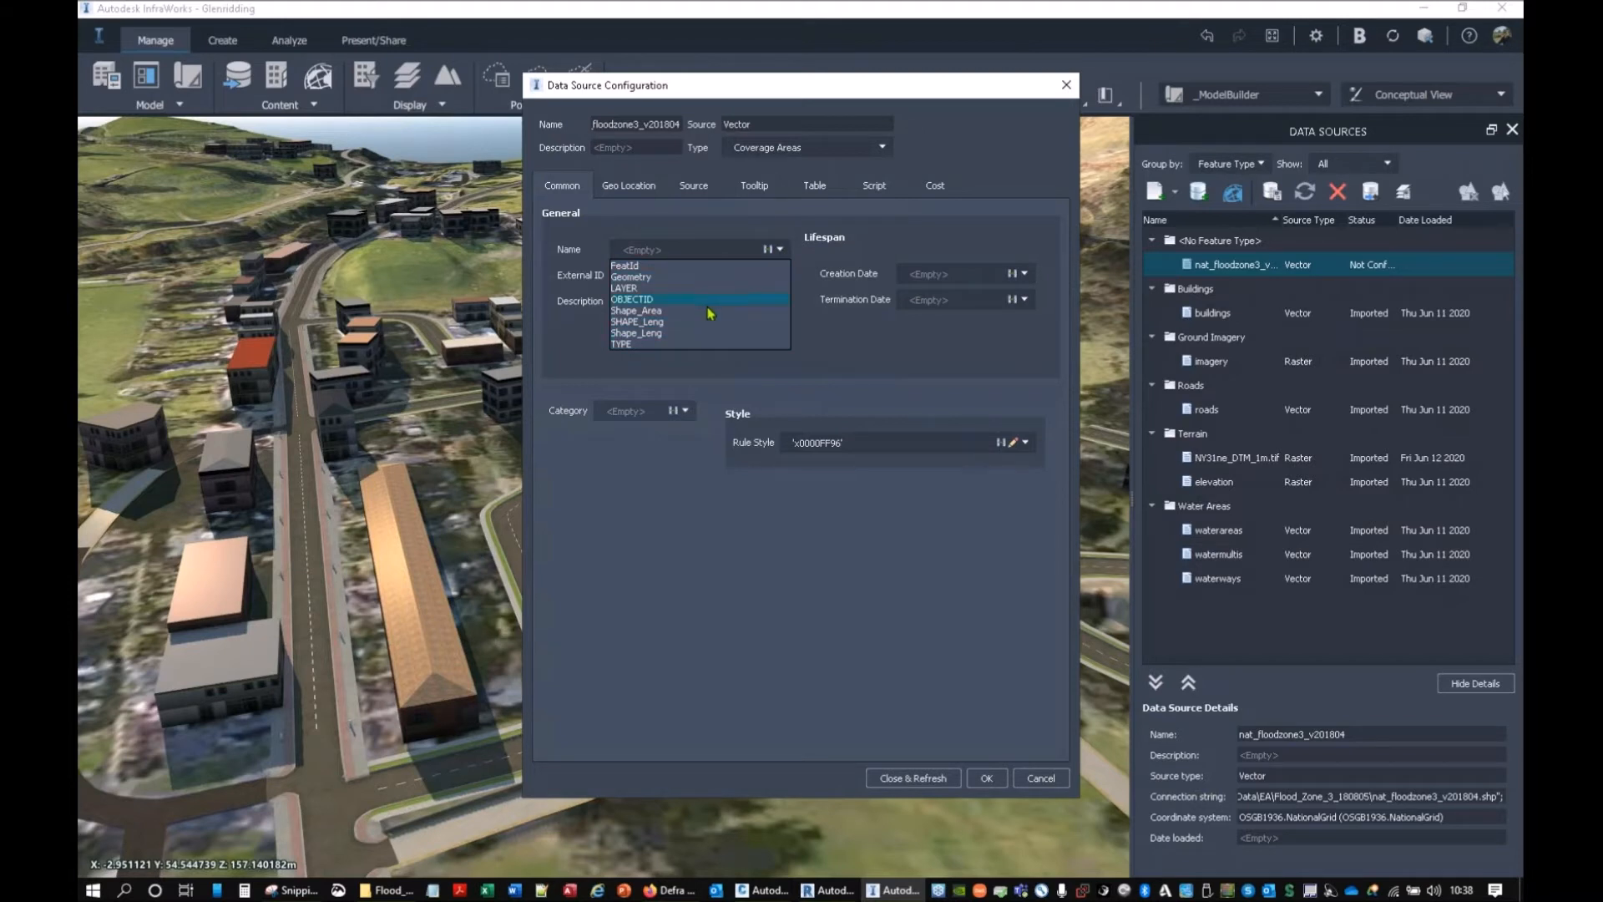
pyautogui.click(703, 344)
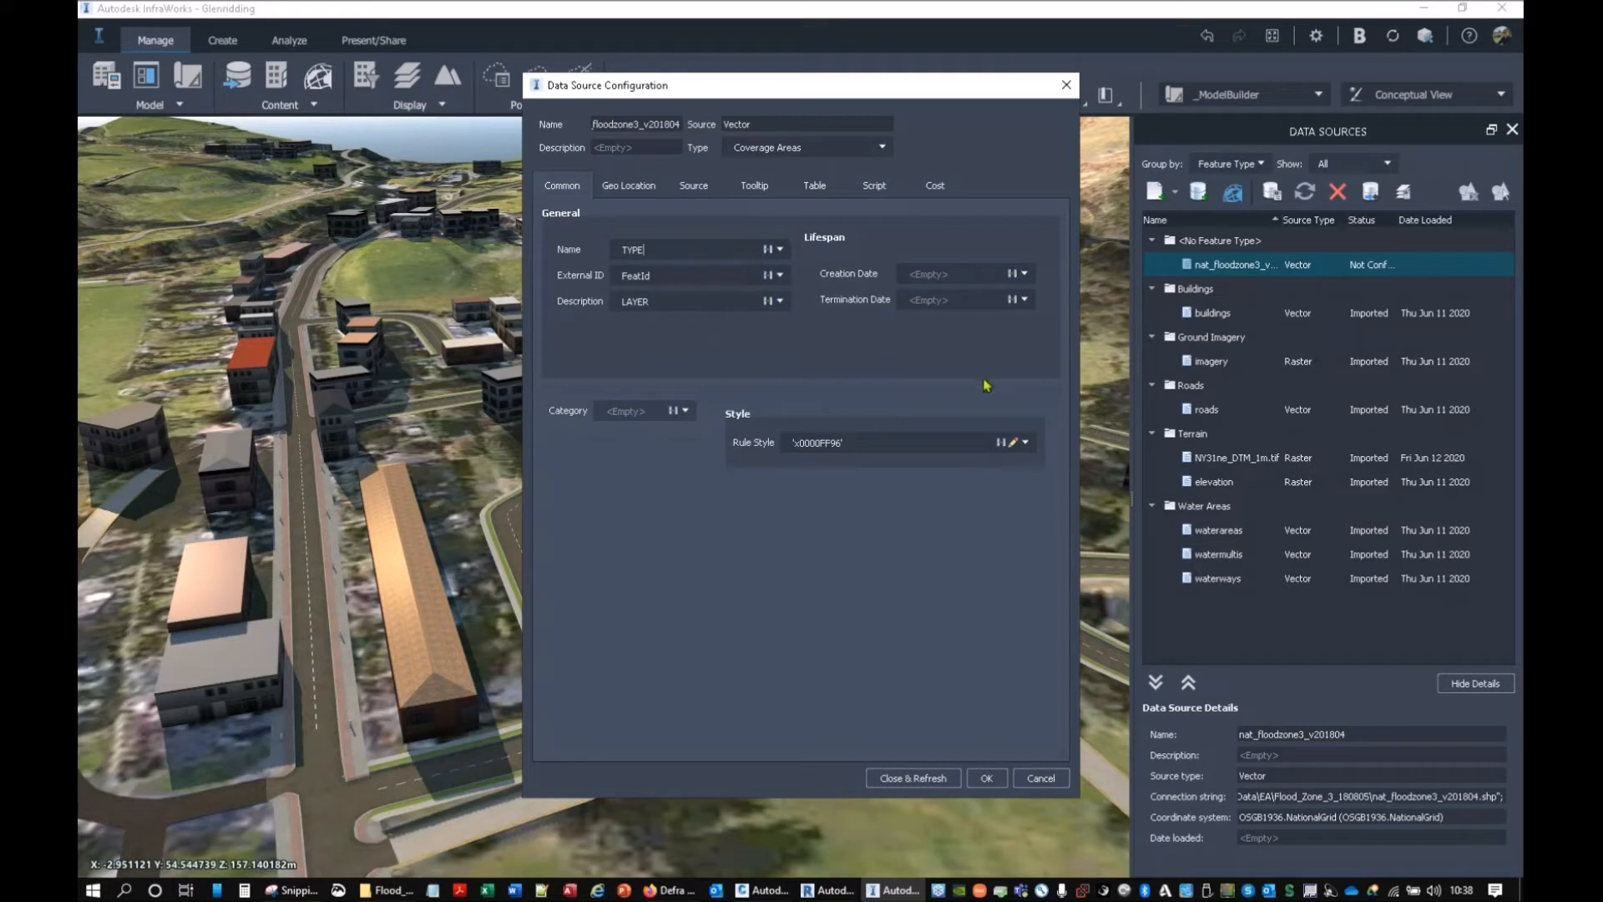
# Step: Use OSGB1936.NationalGrid as the coordinate system of the flood zone source
pyautogui.click(641, 186)
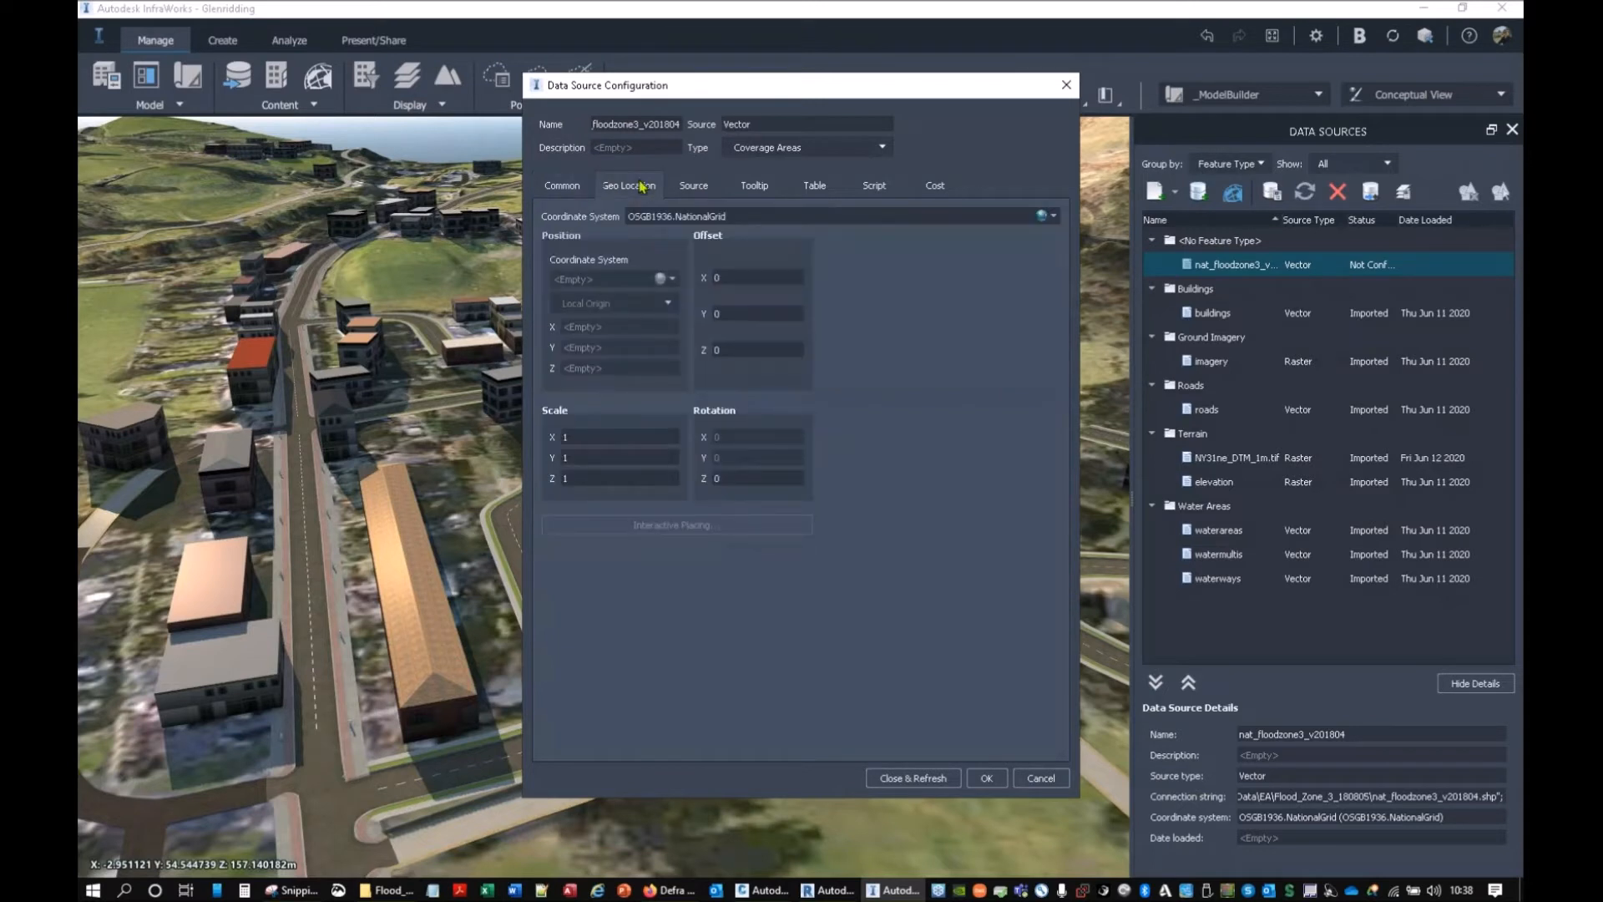
pyautogui.press('ctrl')
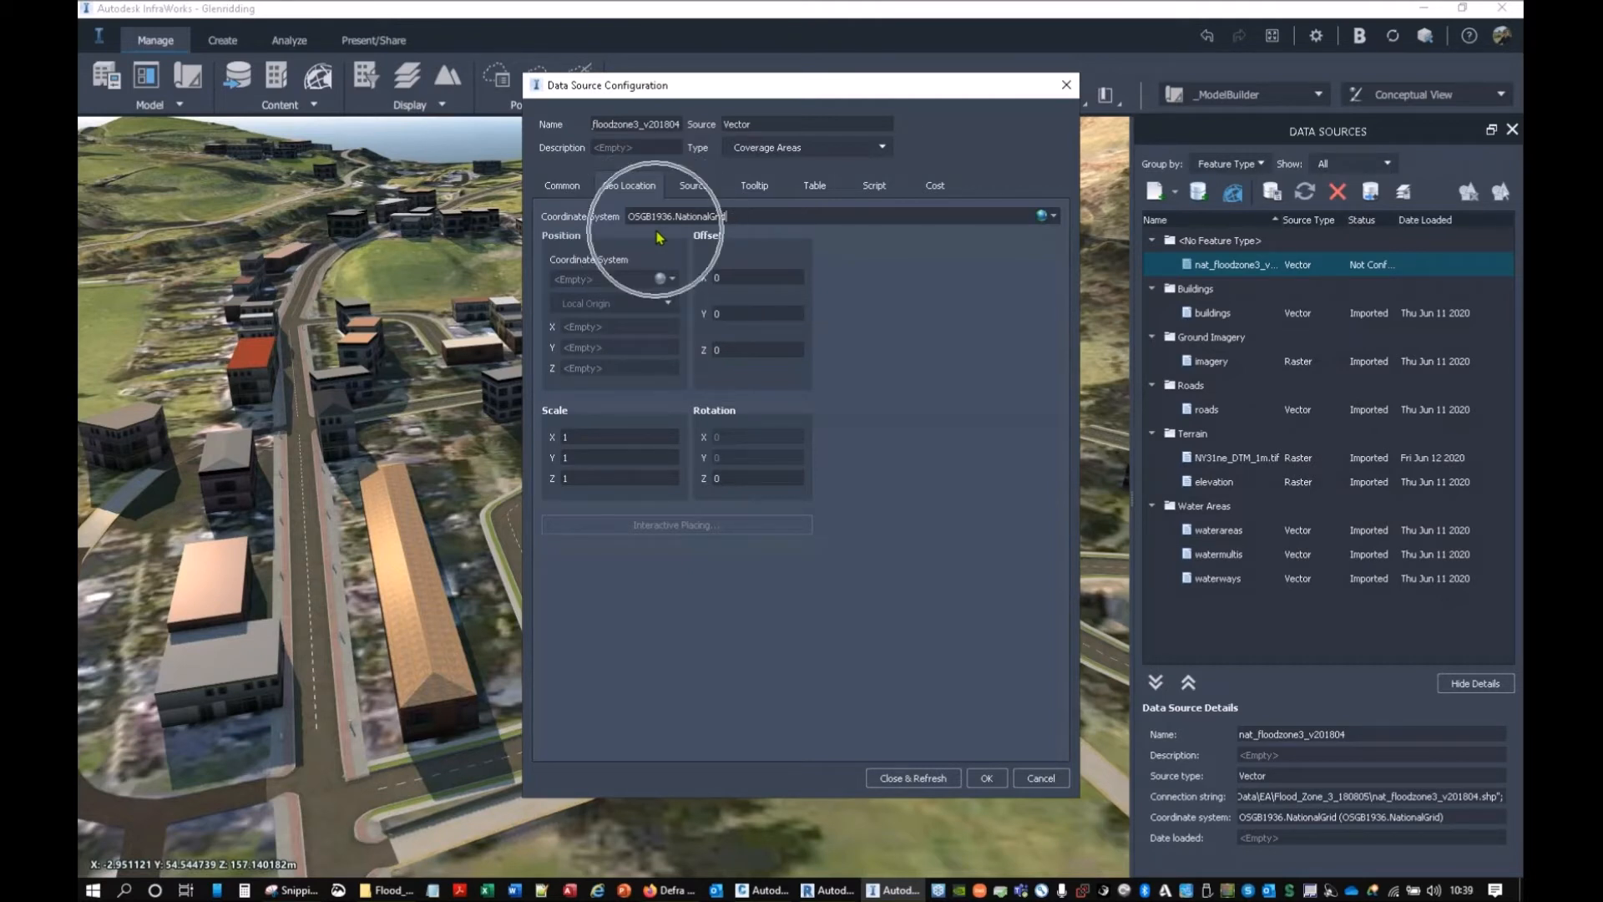
pyautogui.click(1041, 219)
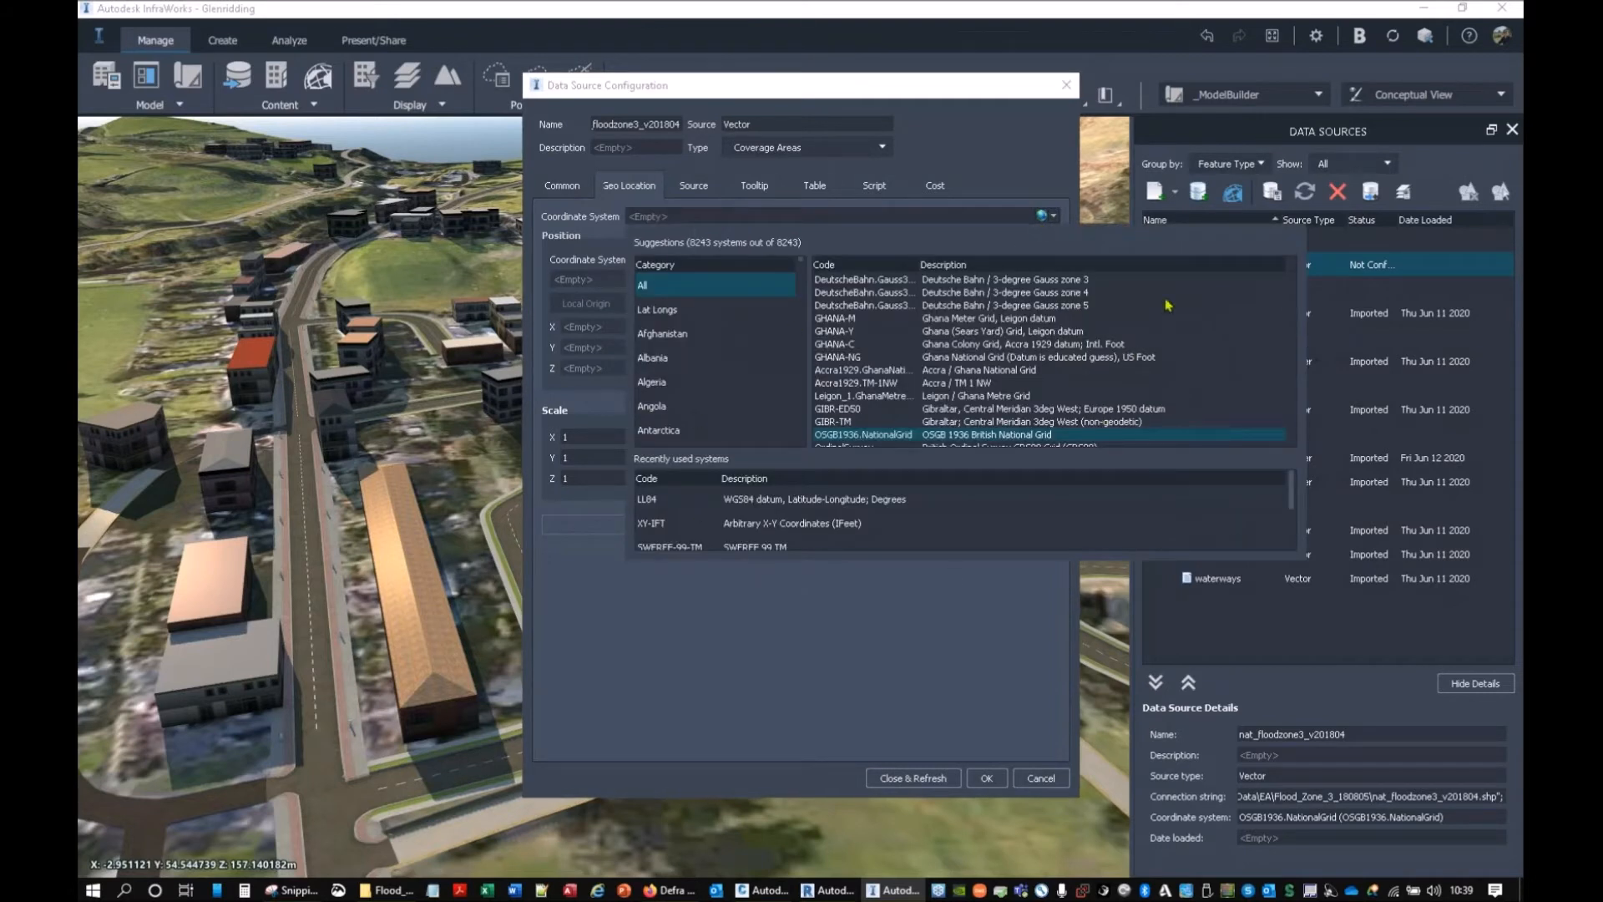
pyautogui.press('Return')
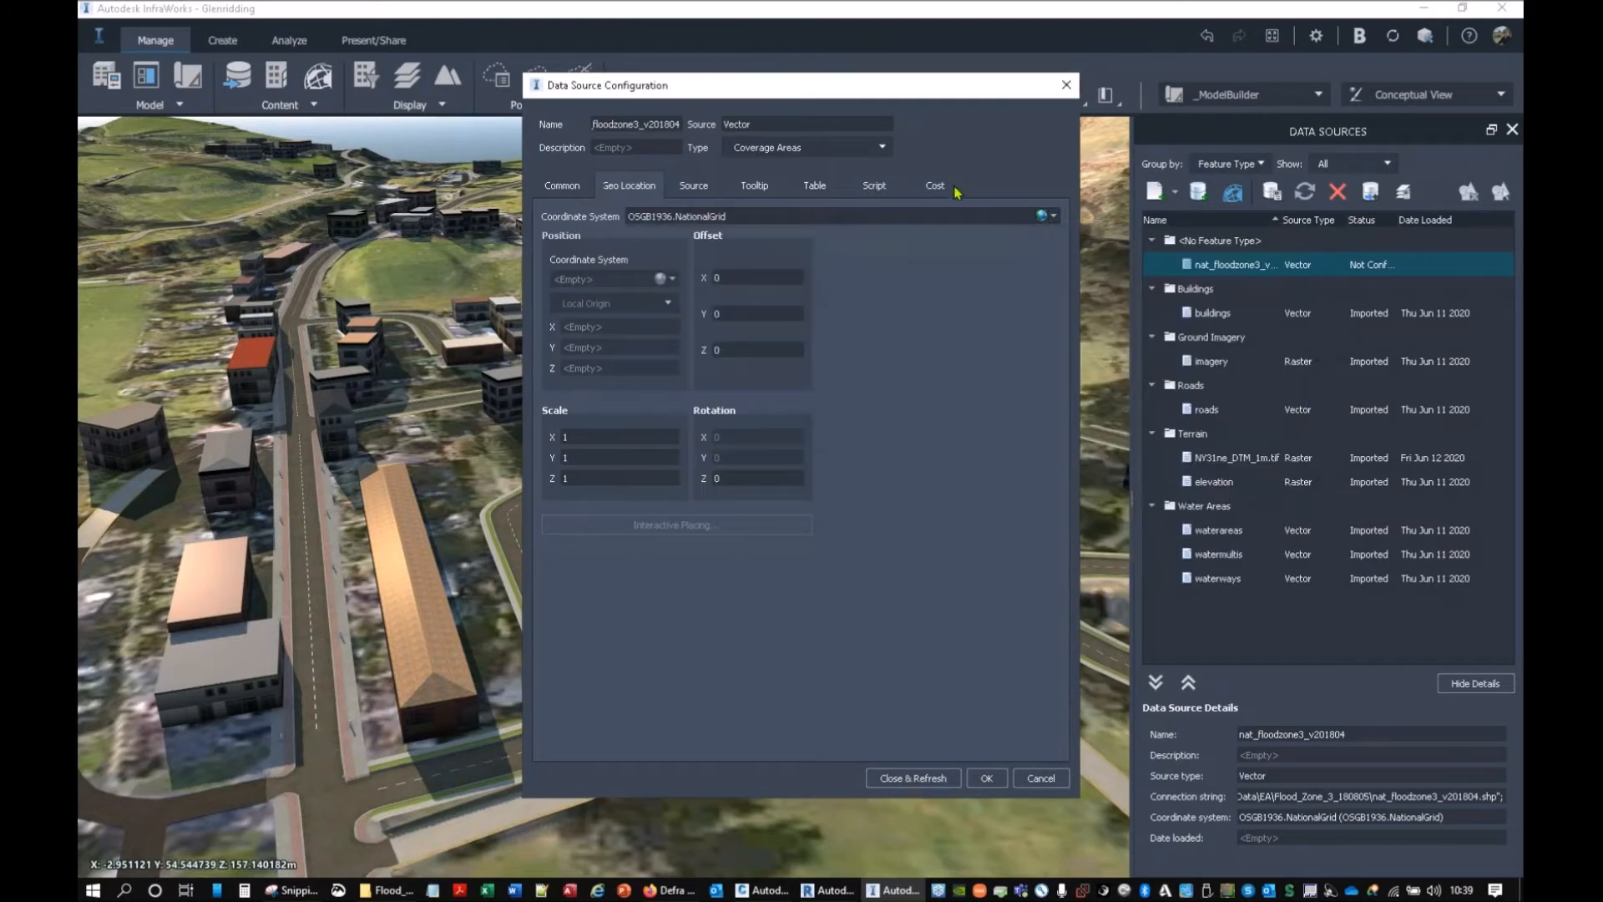
# Step: Keep the flood zone source's draping option at Drape and clip the data to the model extent
pyautogui.click(693, 185)
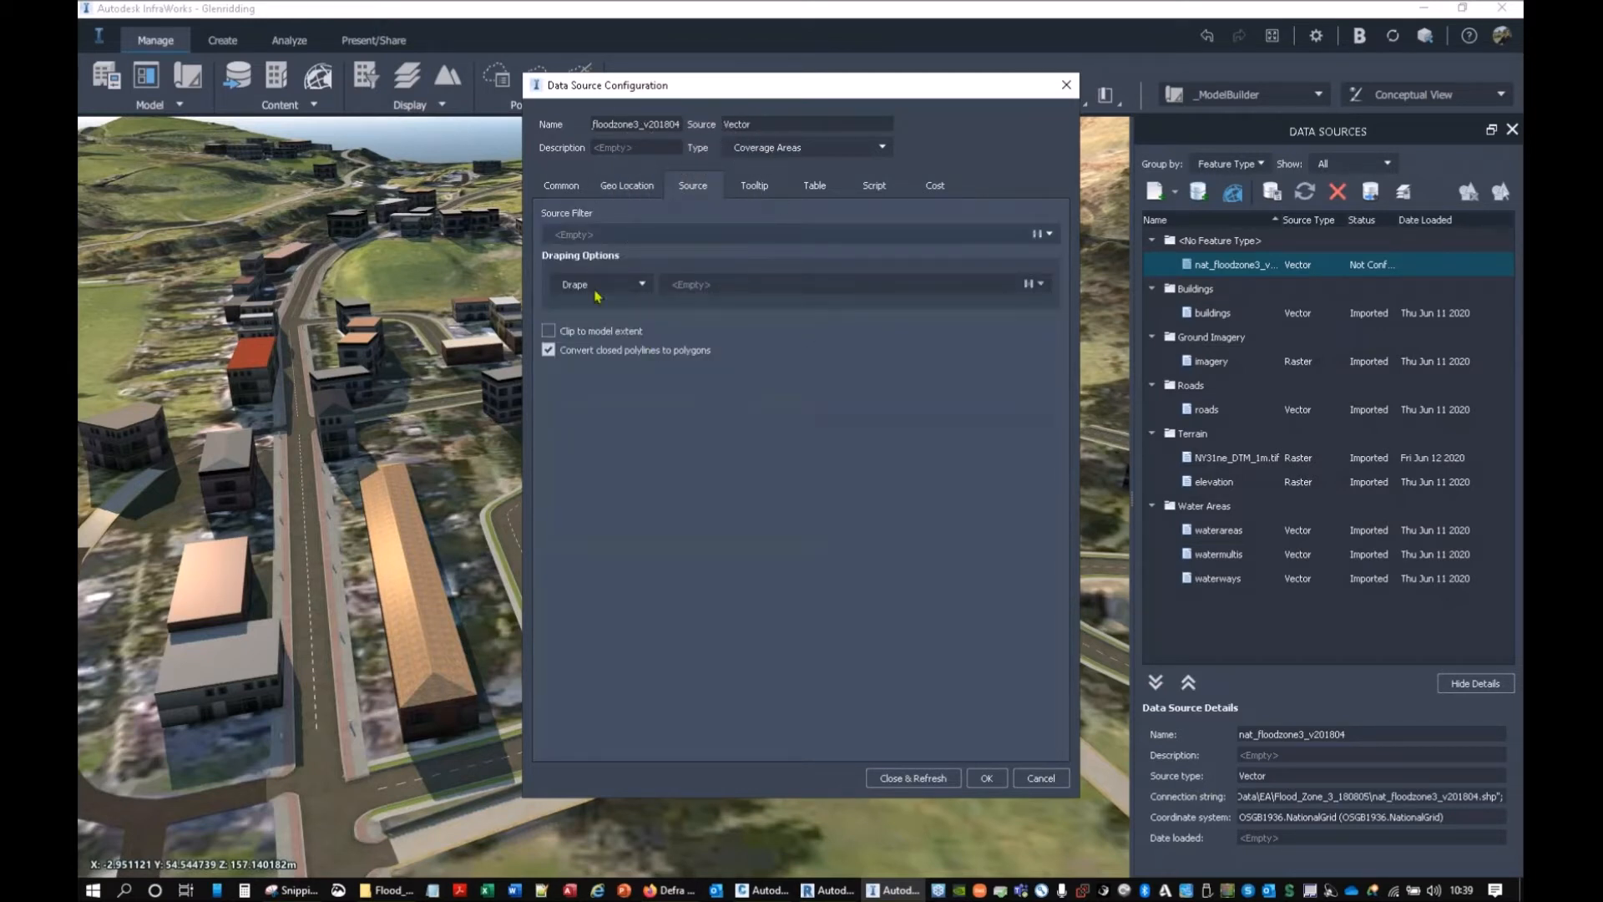
pyautogui.click(643, 285)
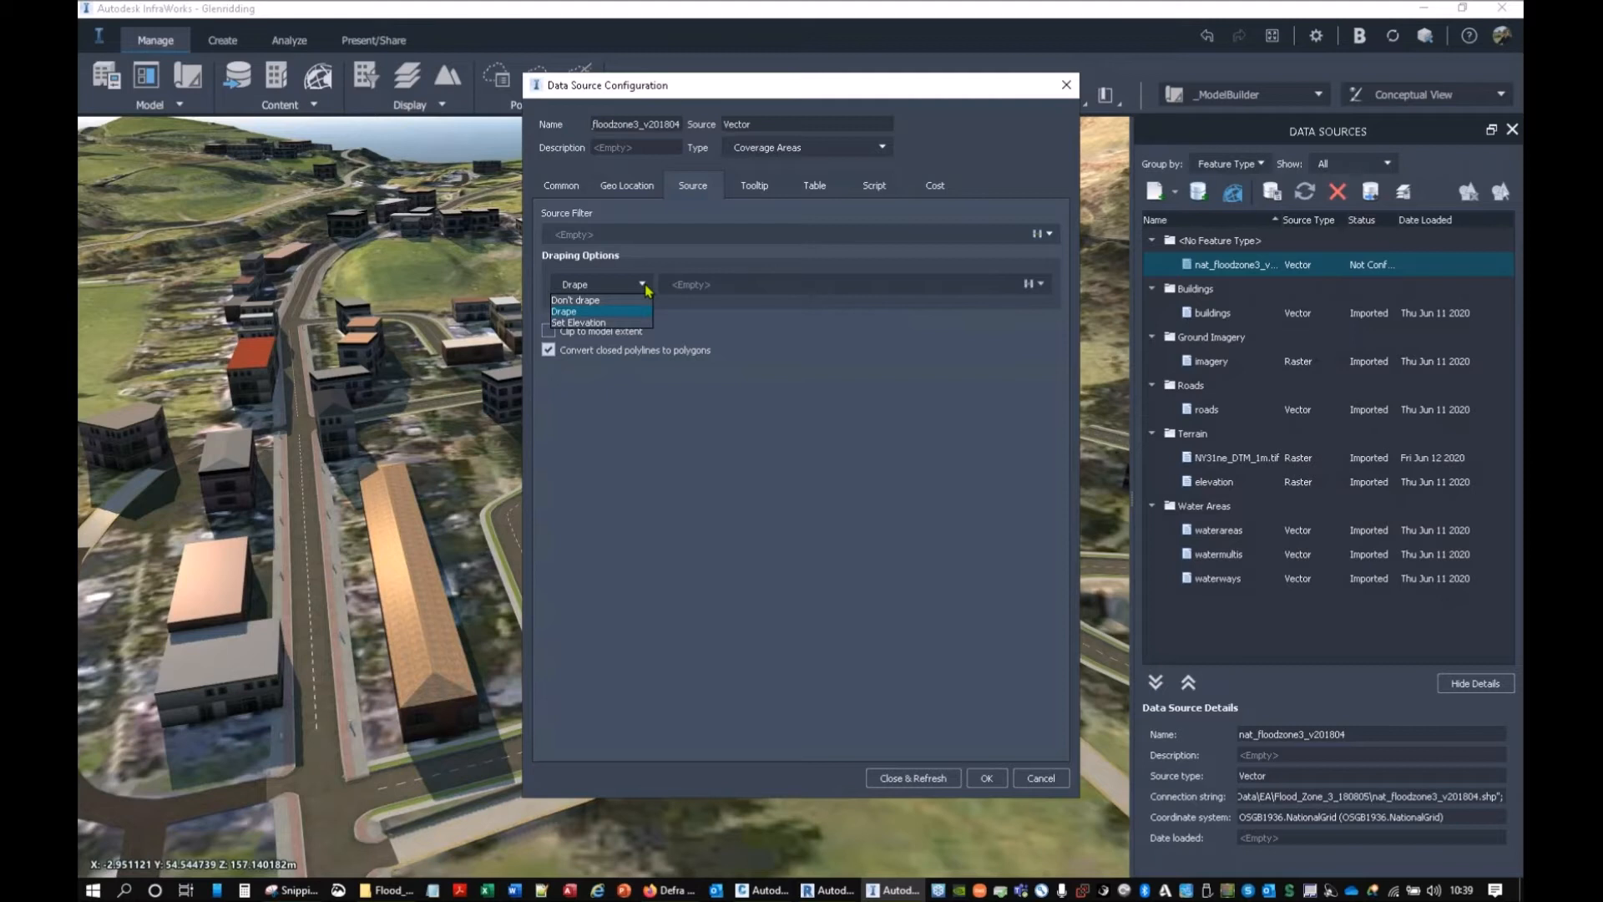
pyautogui.click(645, 286)
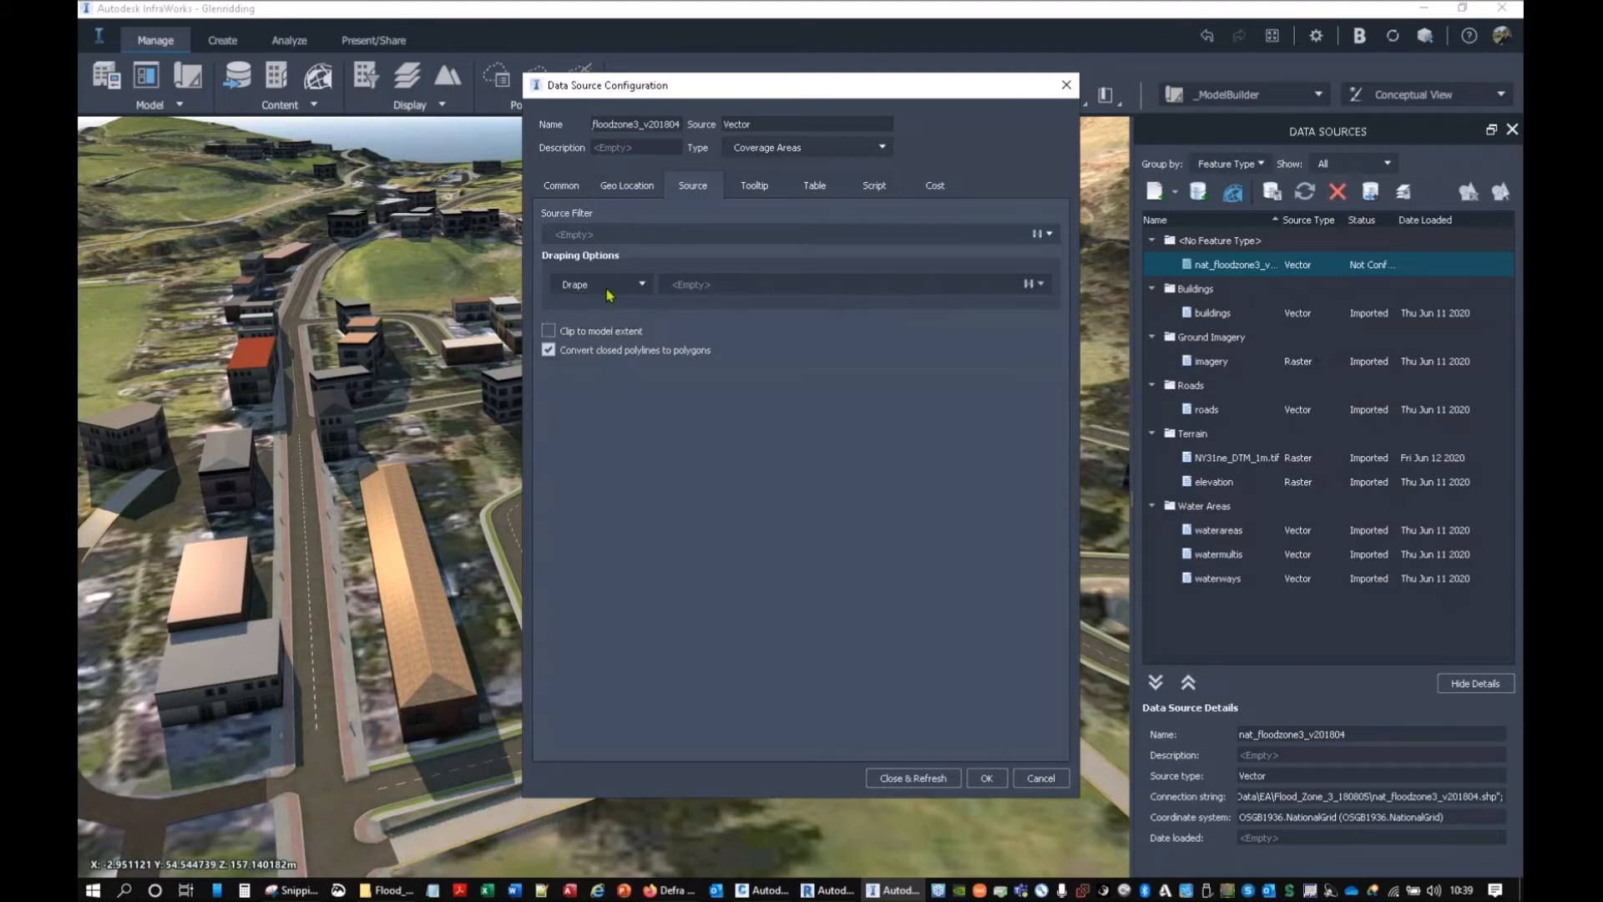
pyautogui.press('ctrl')
pyautogui.press('ctrl')
pyautogui.press('ctrl')
pyautogui.press('ctrl')
pyautogui.click(551, 332)
pyautogui.press('ctrl')
pyautogui.press('ctrl')
# Step: Save the flood zone source configuration and refresh the data into the model
pyautogui.click(746, 188)
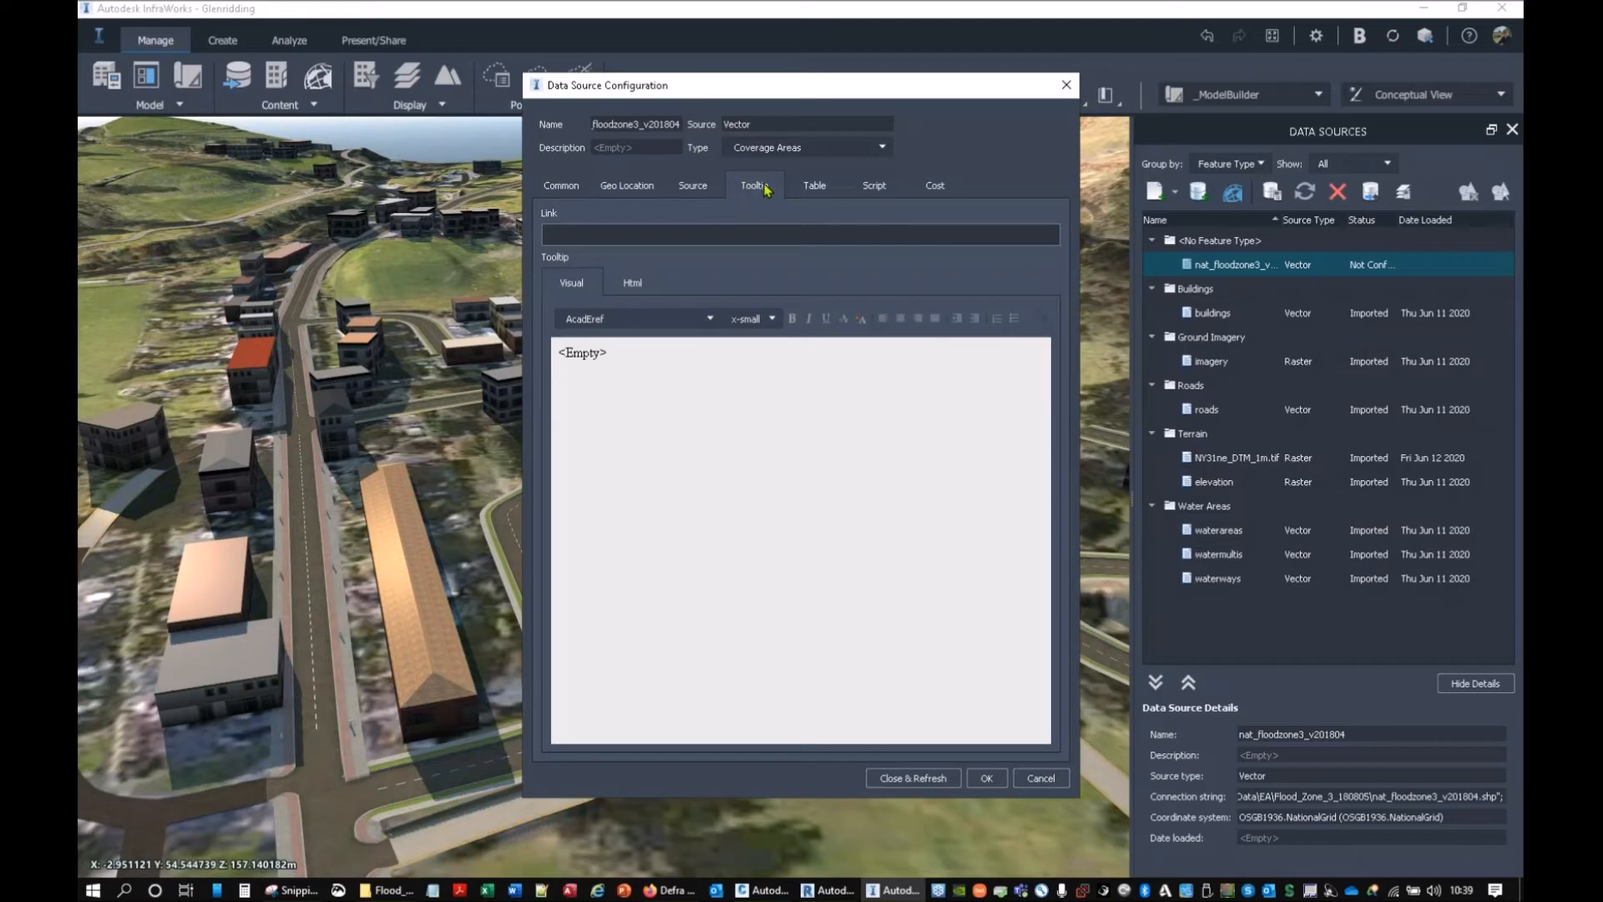
pyautogui.click(568, 190)
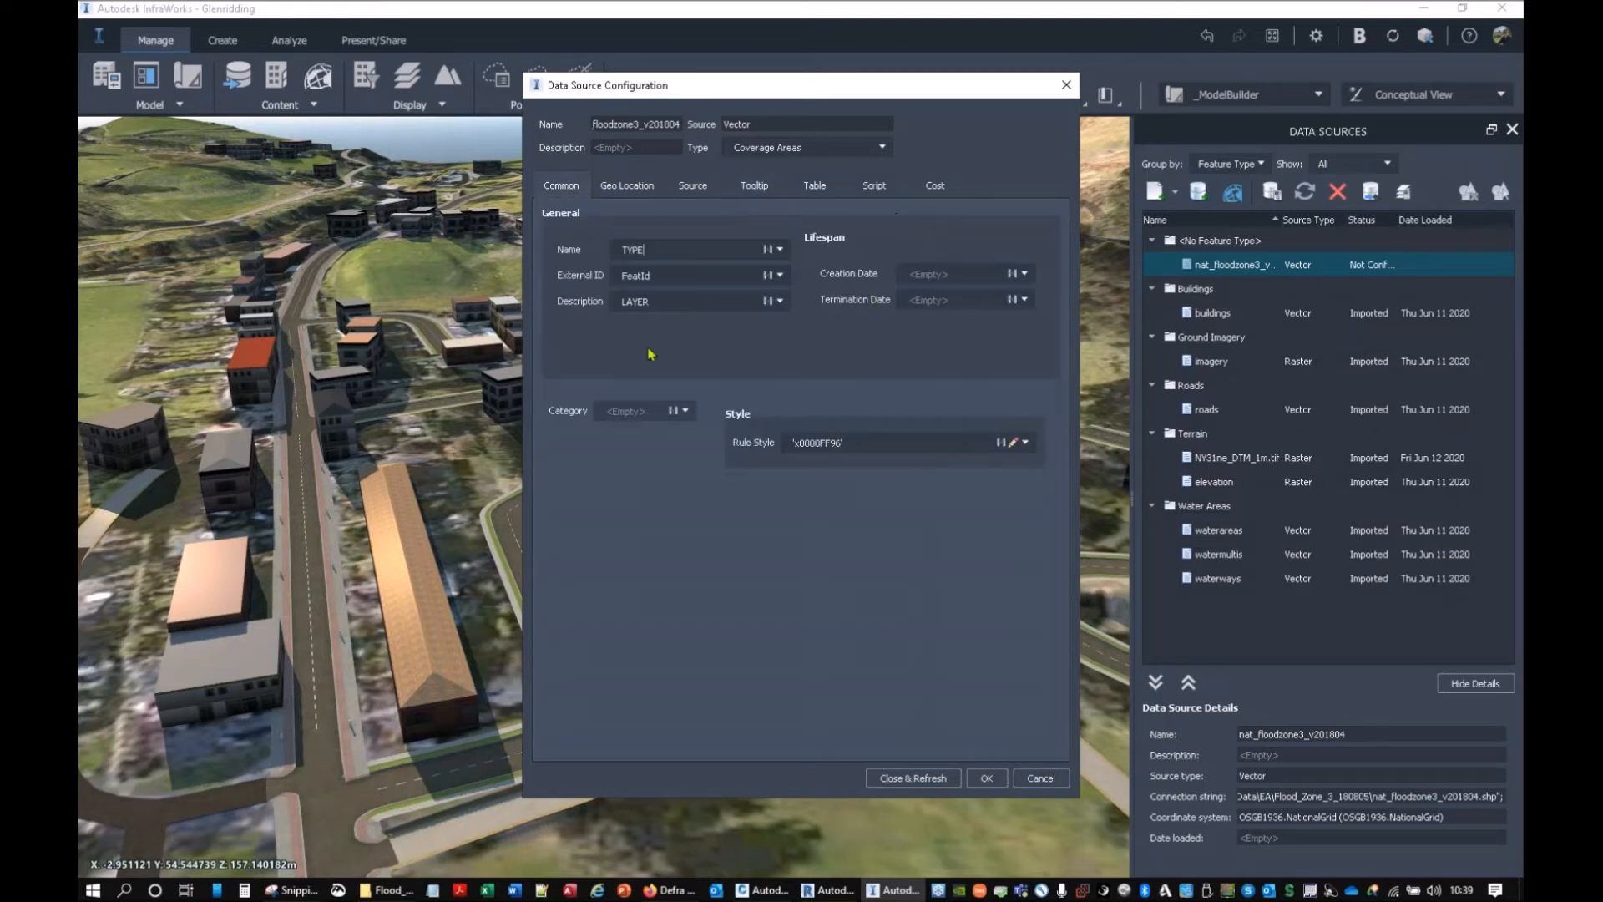
pyautogui.click(908, 780)
pyautogui.click(909, 782)
pyautogui.click(908, 781)
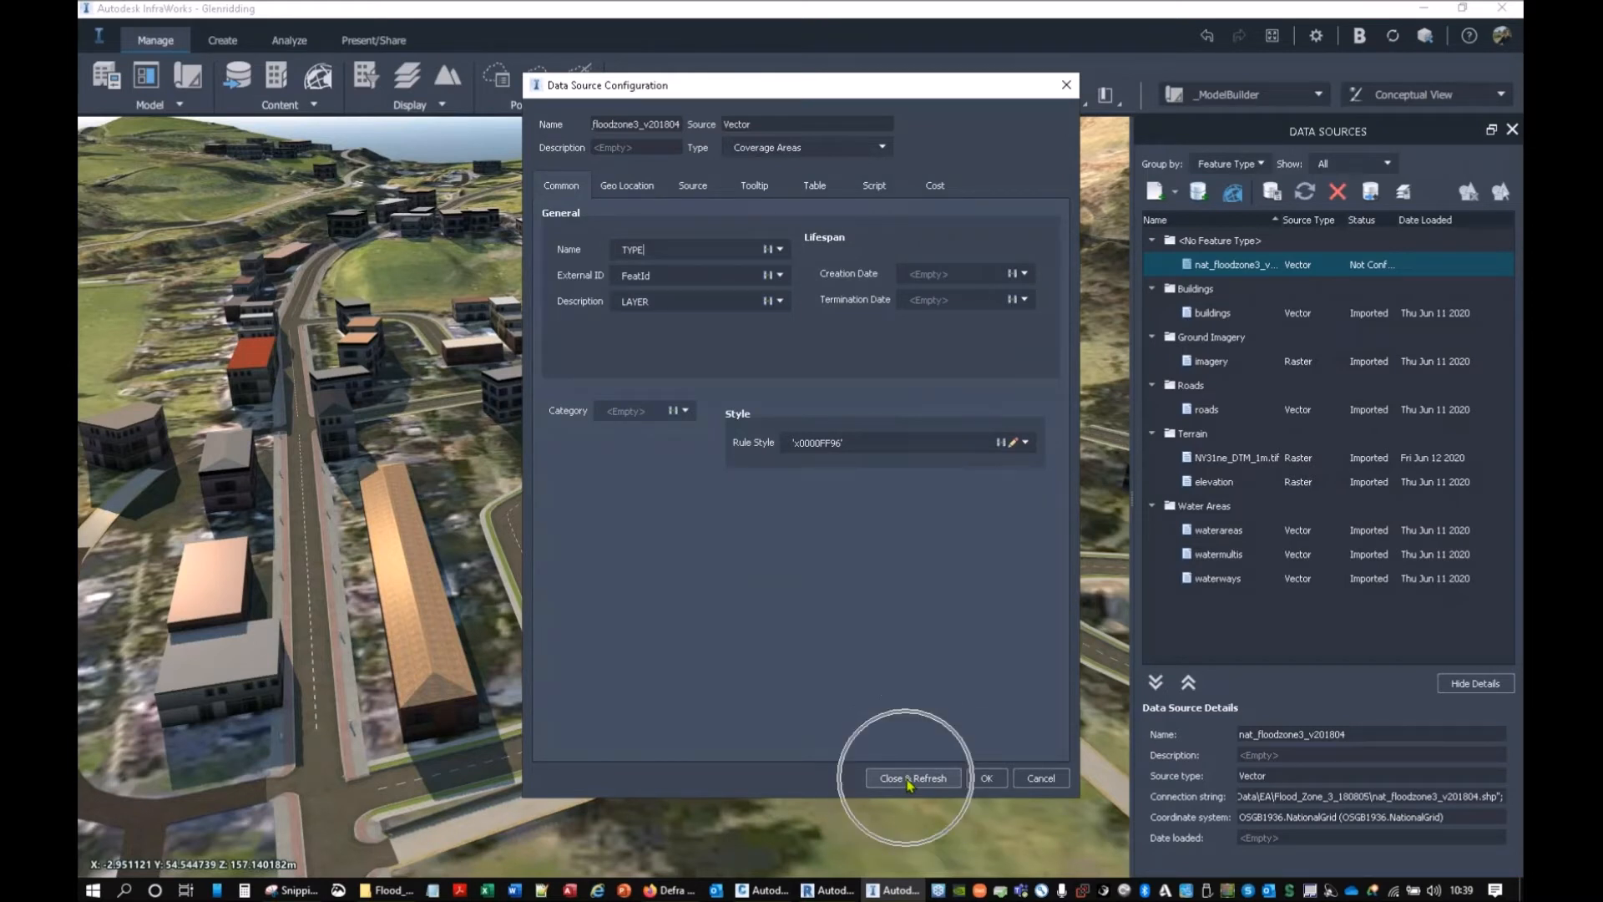
pyautogui.click(986, 778)
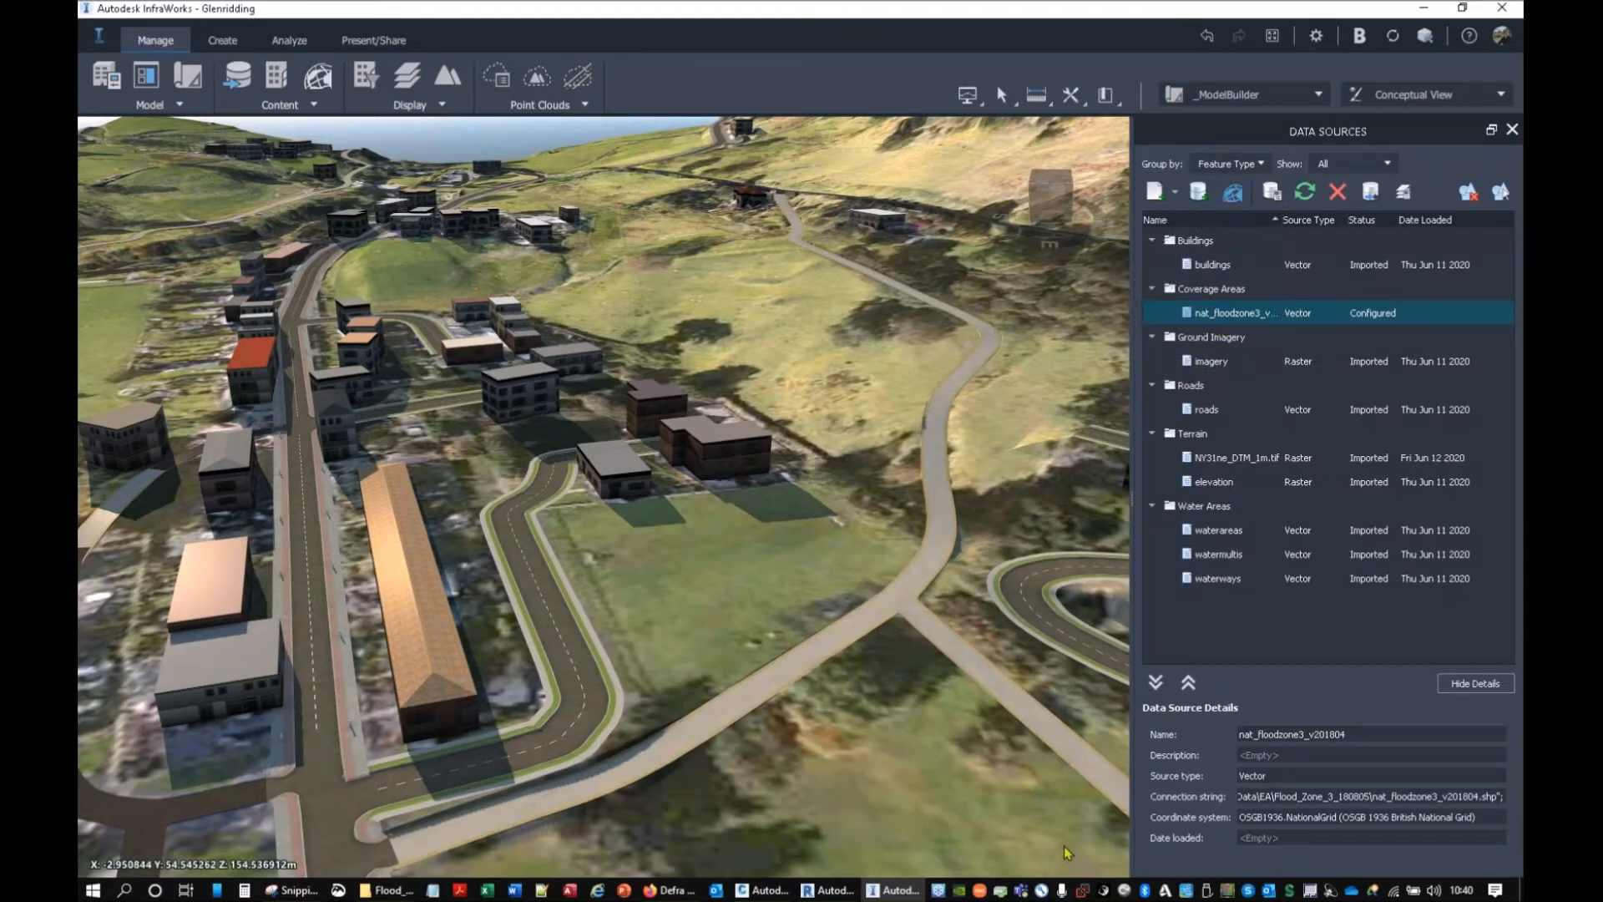
pyautogui.doubleClick(1233, 313)
pyautogui.click(912, 777)
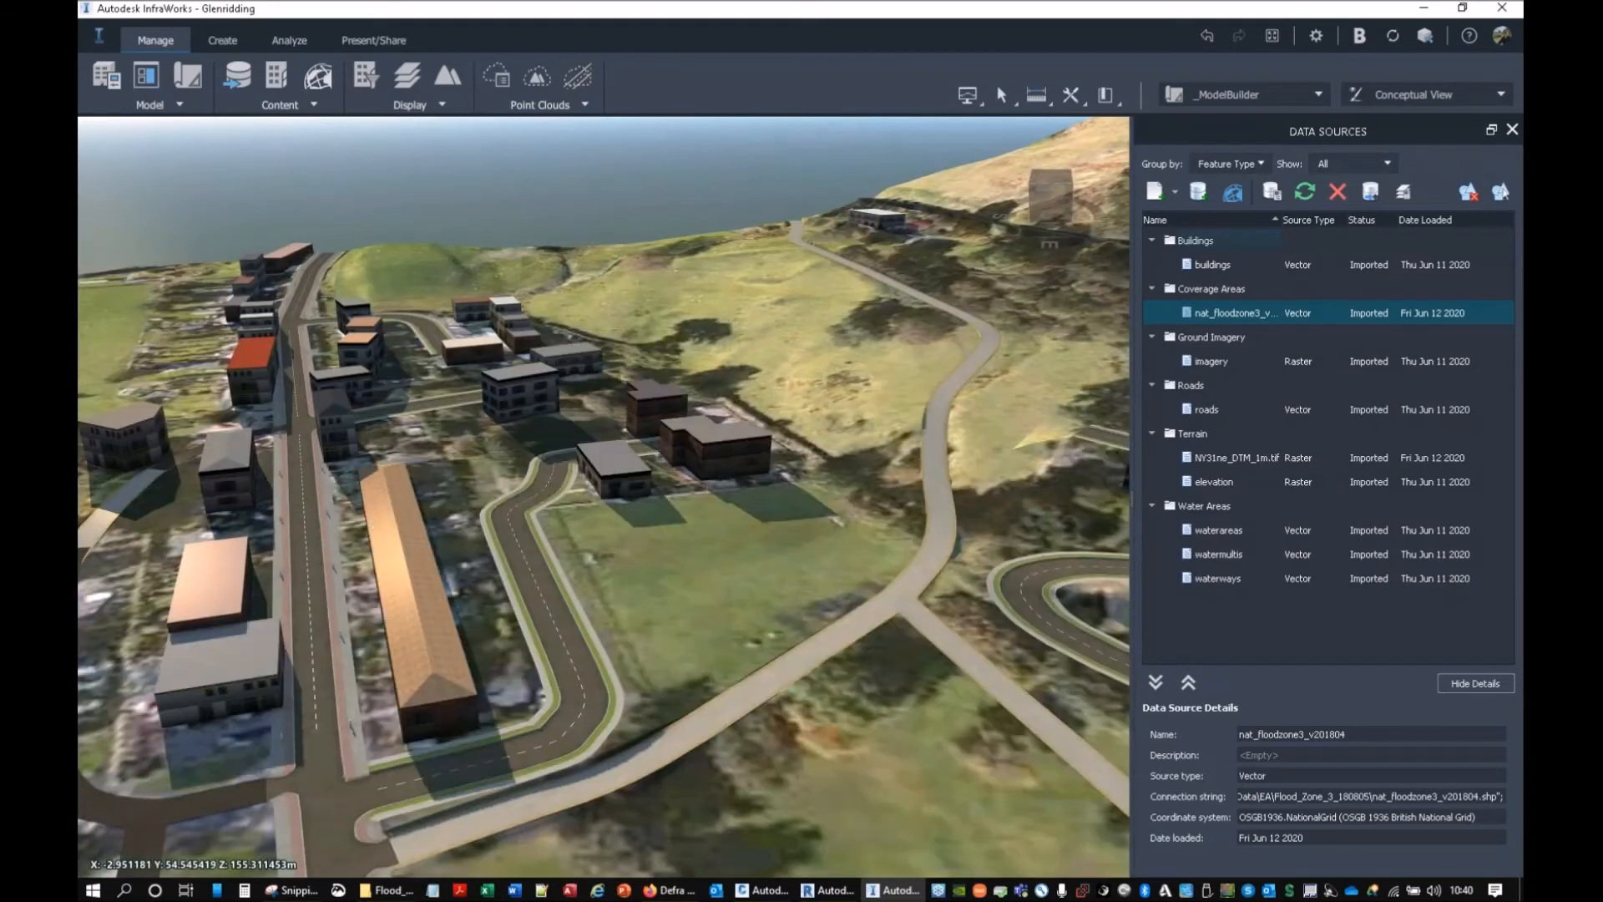
# Step: Inspect the extent of the flood zone coverage along the river, lakeshore and village
pyautogui.scroll(-5, 789, 448)
pyautogui.scroll(-2, 789, 448)
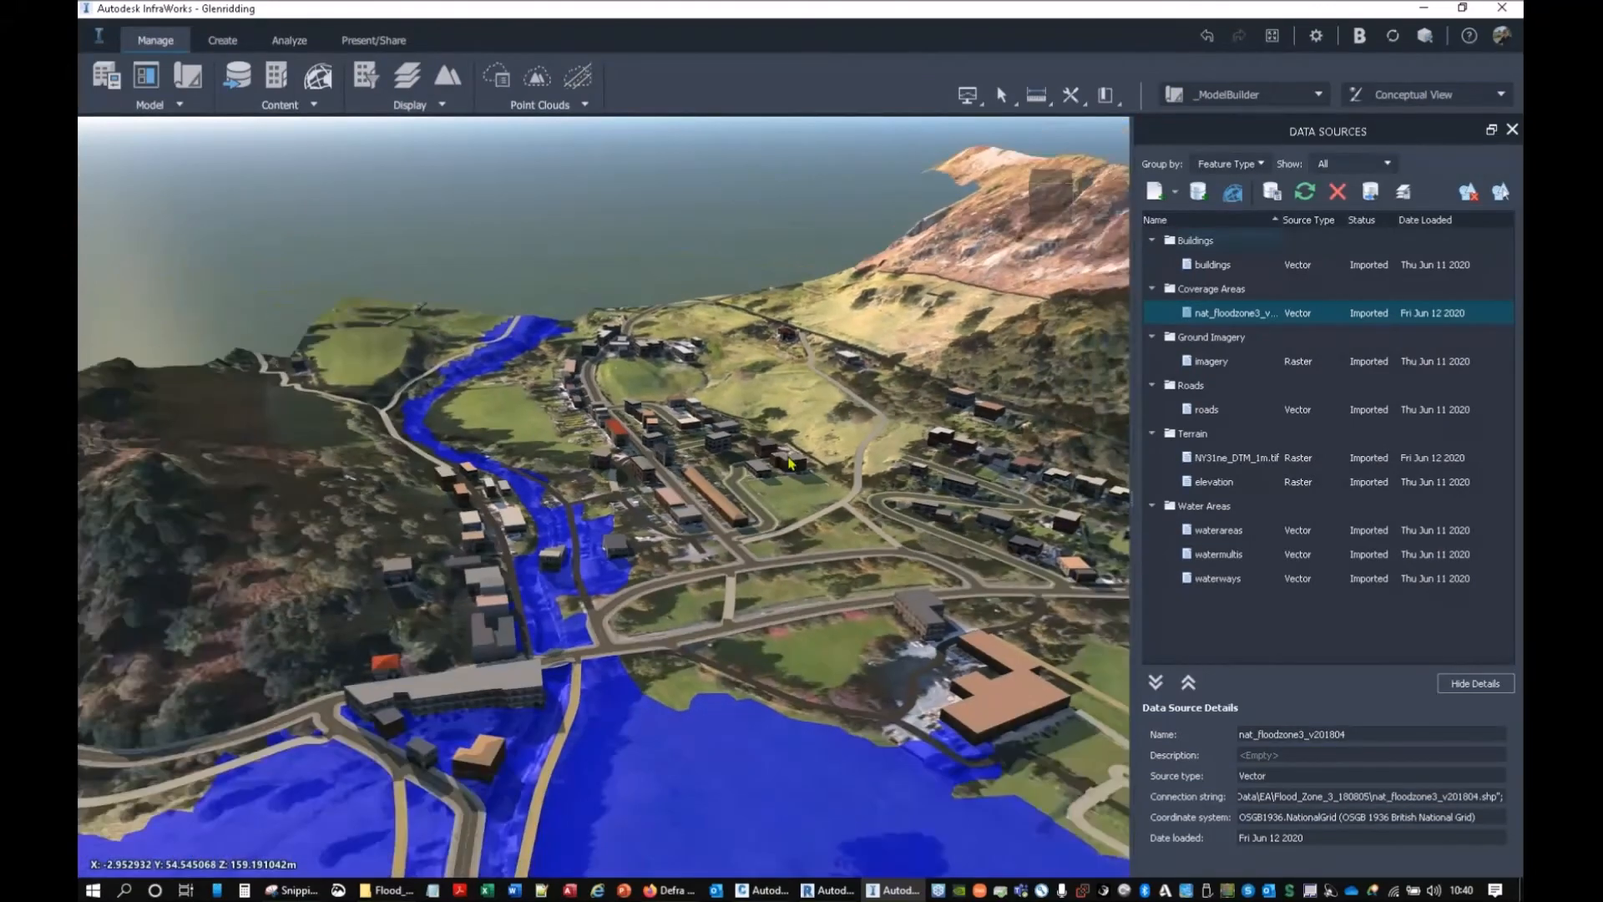
pyautogui.scroll(-3, 803, 509)
pyautogui.scroll(-3, 803, 510)
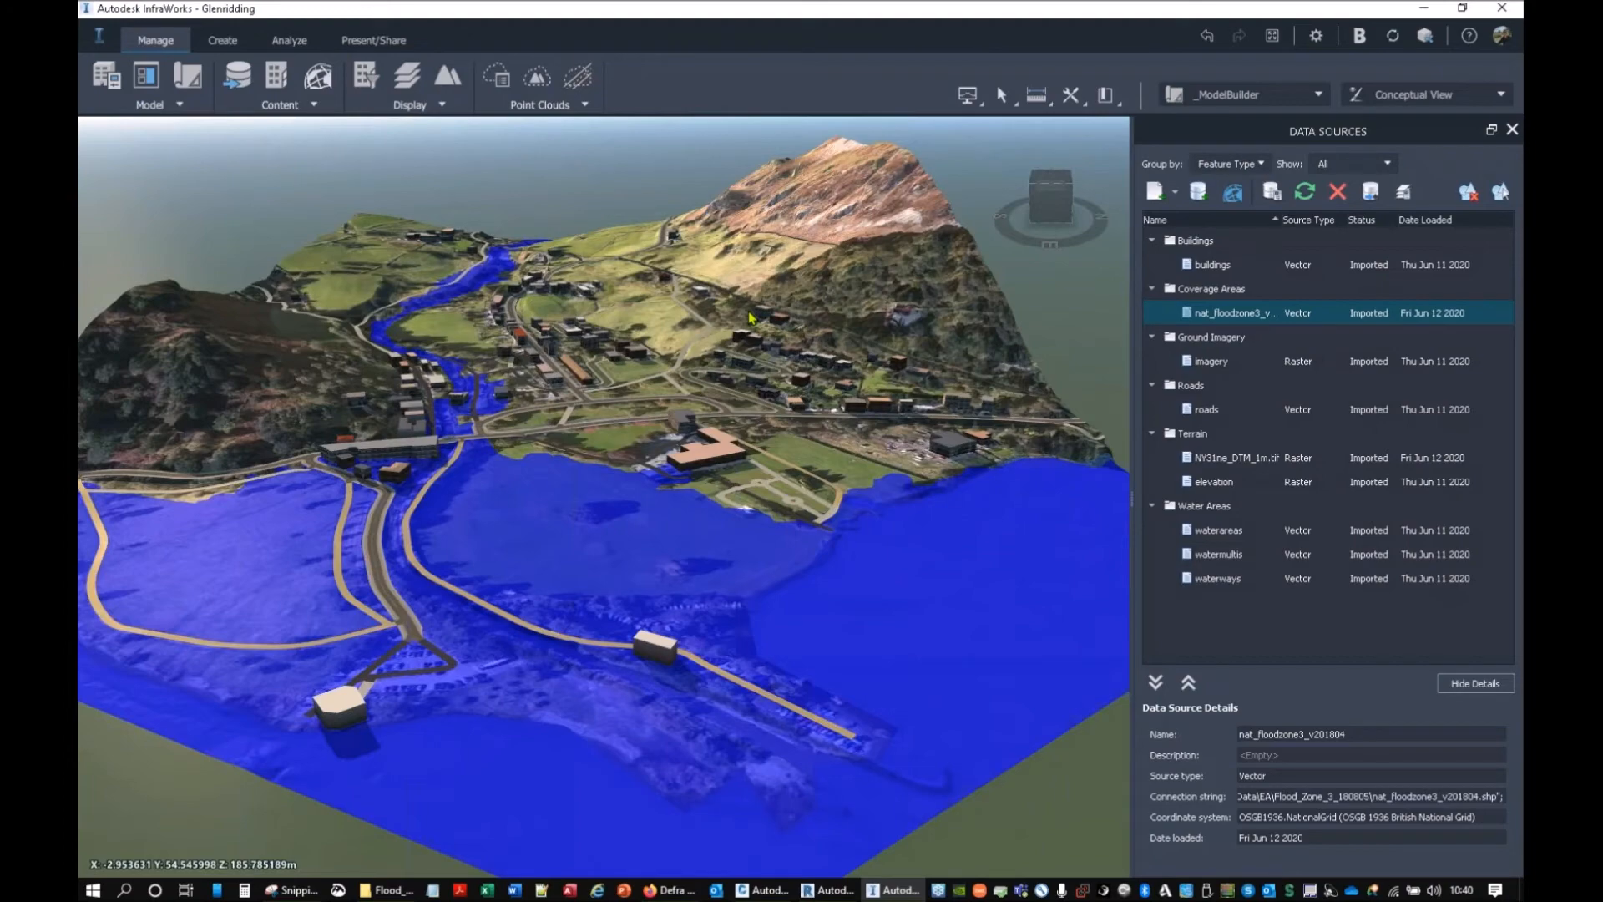
pyautogui.scroll(5, 706, 624)
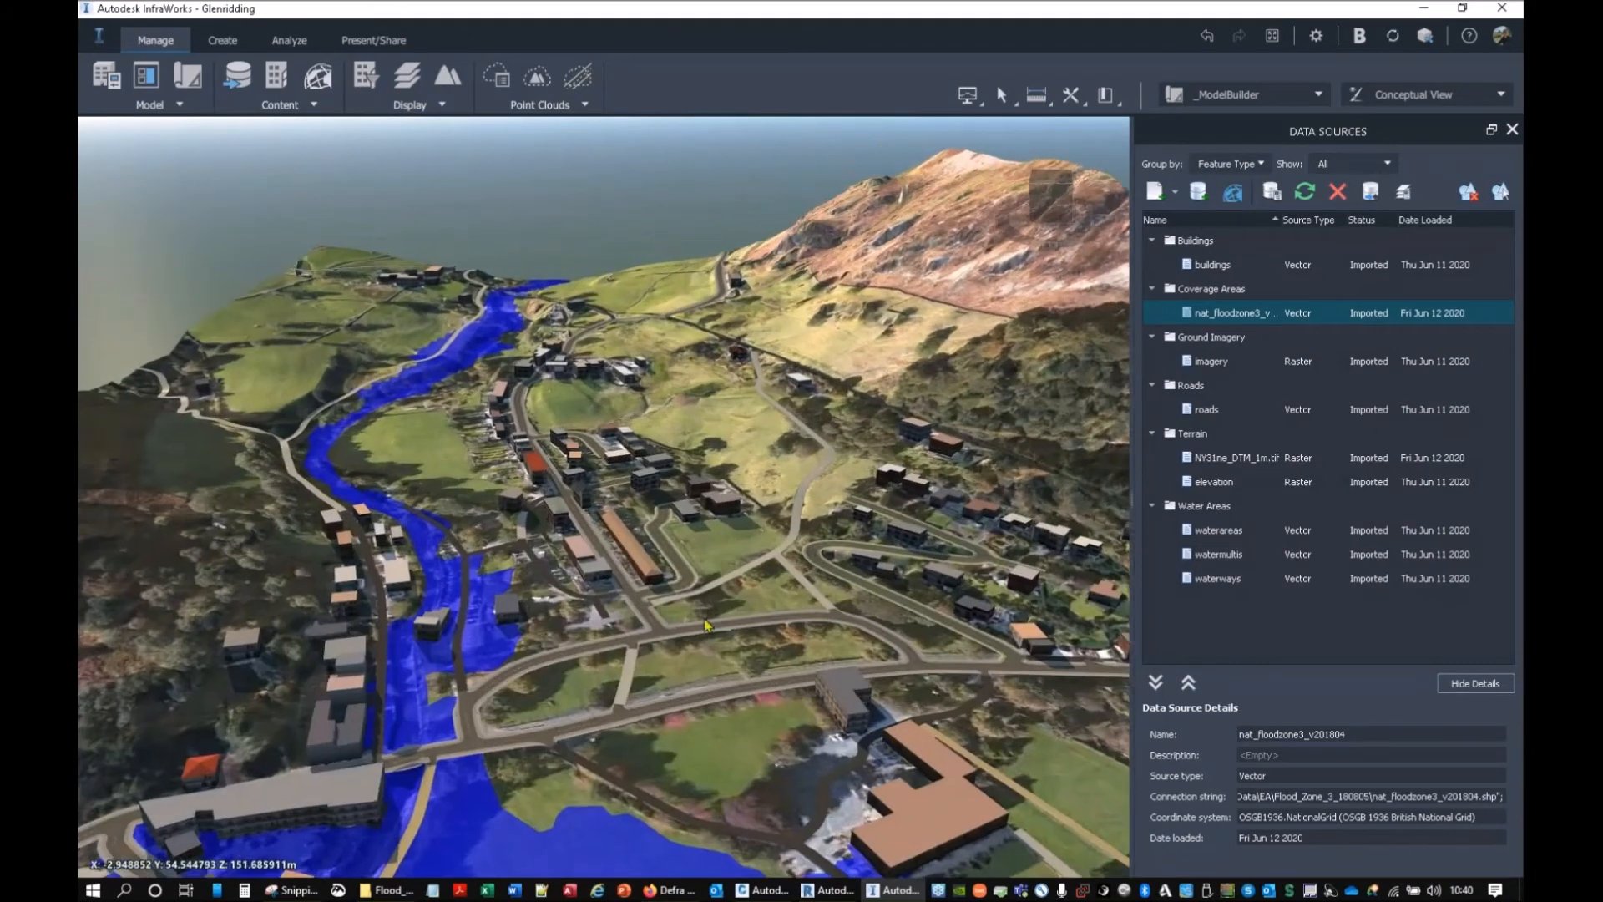
pyautogui.moveTo(705, 625); pyautogui.dragTo(860, 643)
pyautogui.scroll(2, 693, 501)
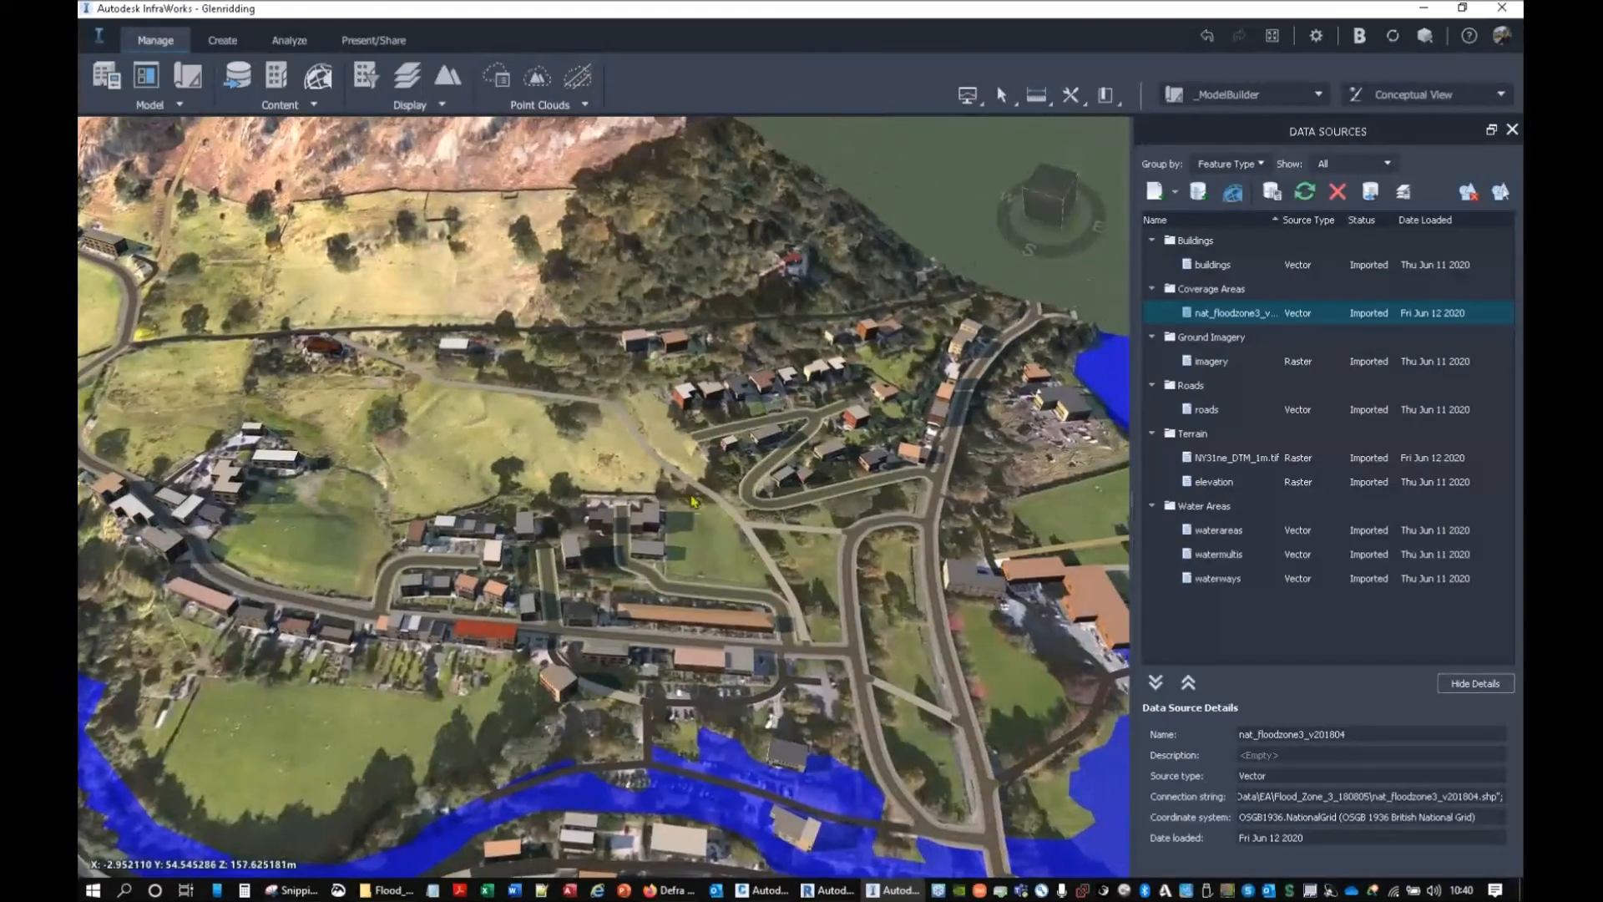
pyautogui.scroll(3, 693, 501)
# Step: Turn off the nat_floodzone3_v201804 layer in the surface layers
pyautogui.click(407, 77)
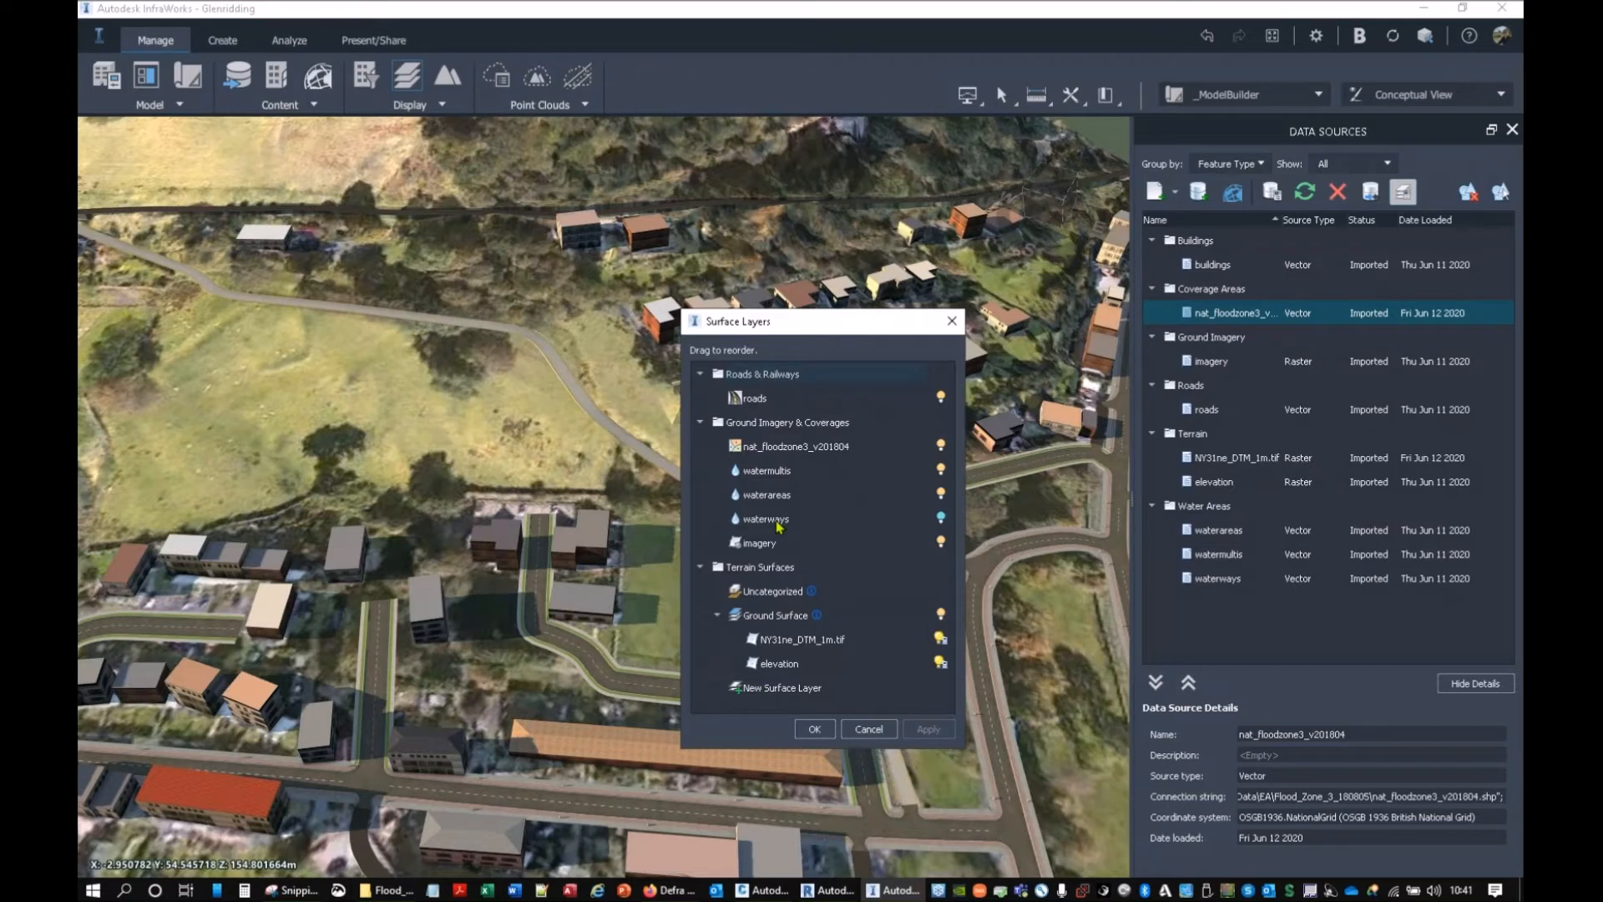
pyautogui.click(806, 451)
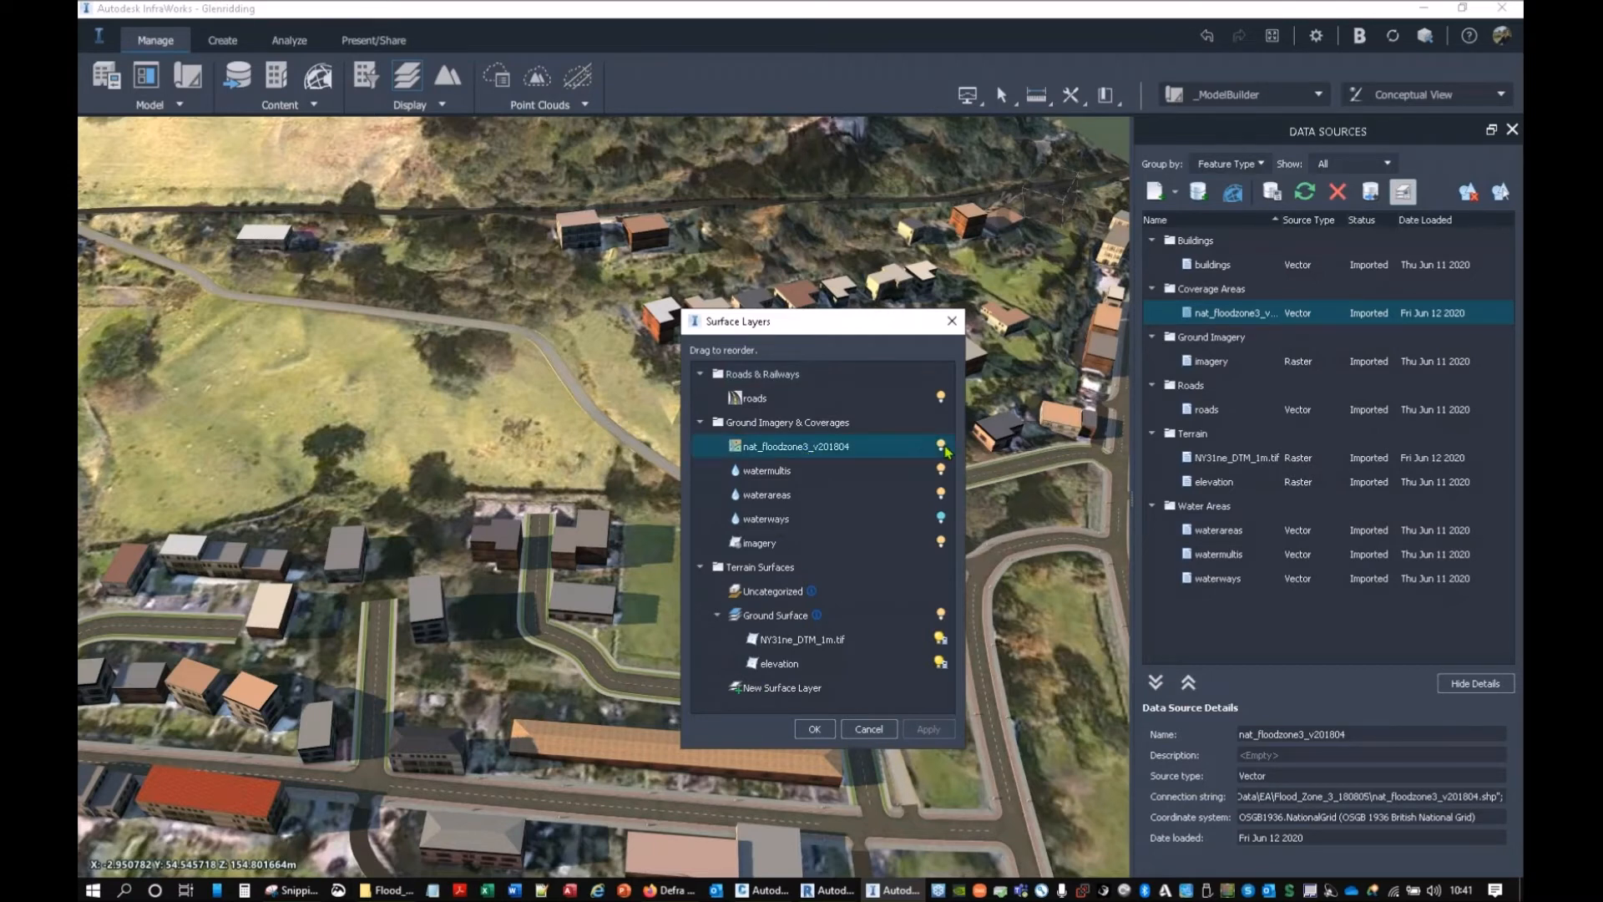
pyautogui.click(941, 445)
pyautogui.click(816, 732)
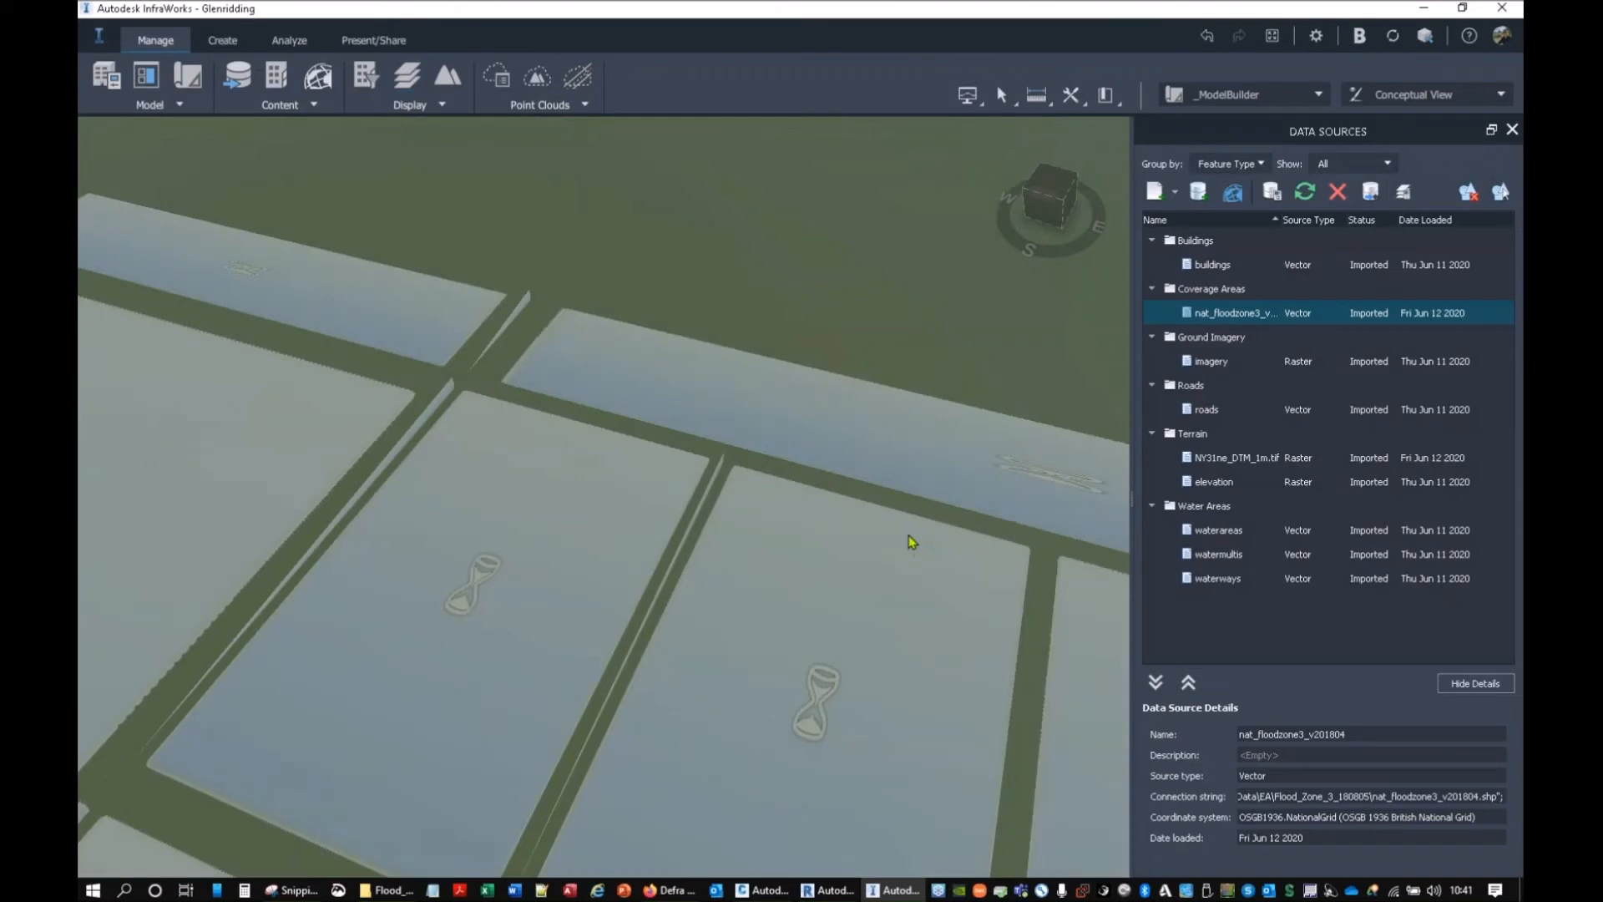
pyautogui.moveTo(902, 515); pyautogui.dragTo(894, 314, button='middle')
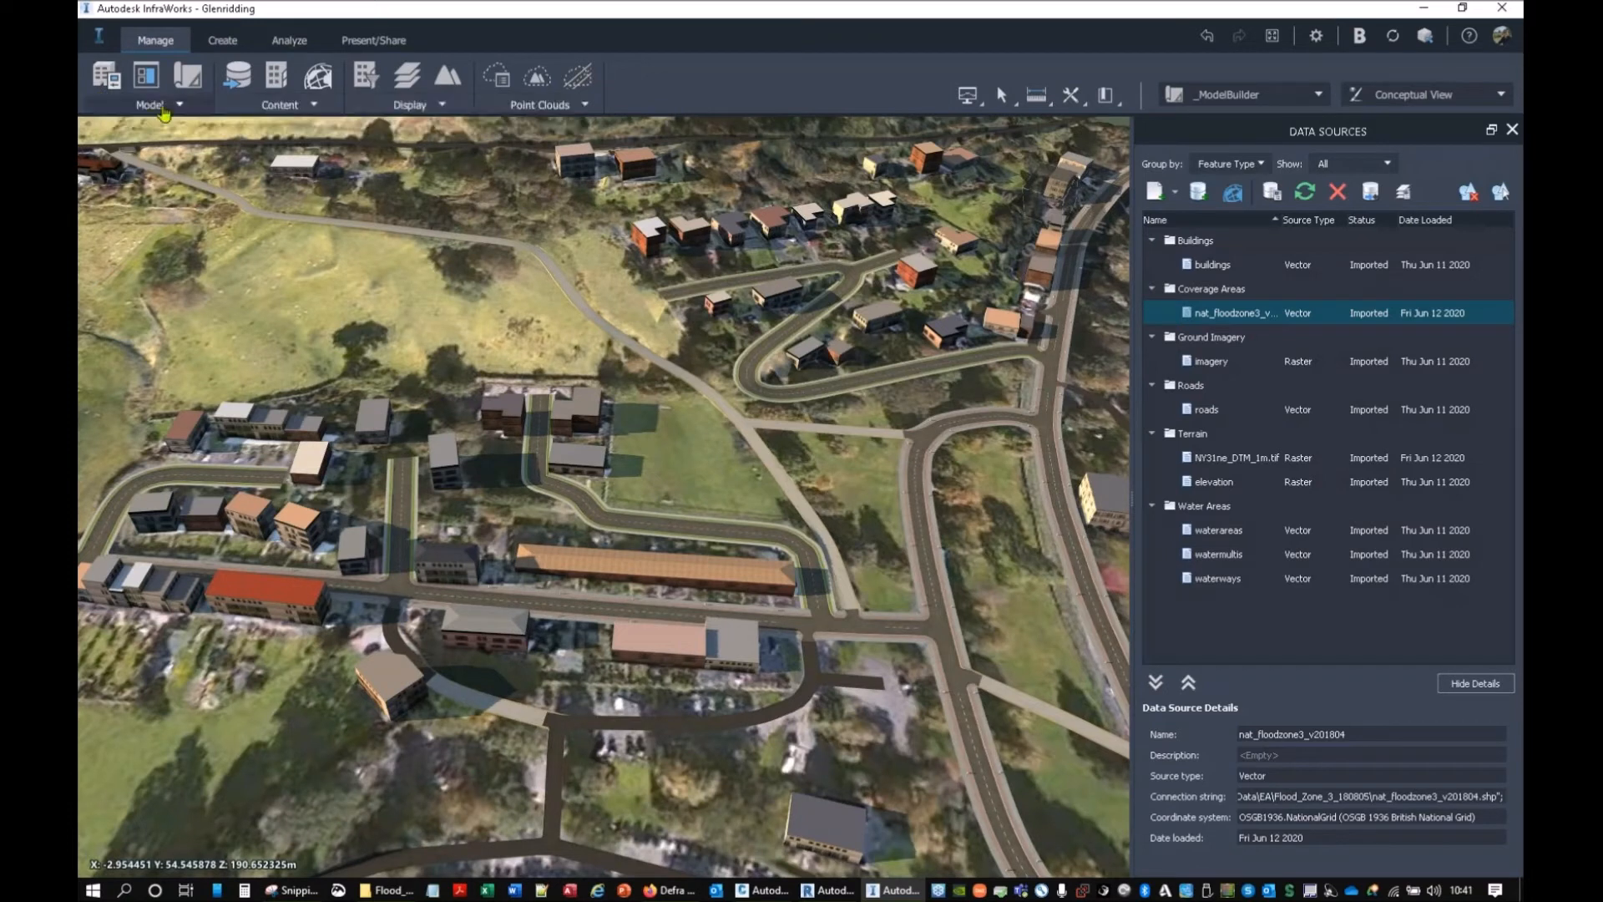
# Step: Show the Model Explorer and look at the other model management options, including Proposals
pyautogui.click(147, 108)
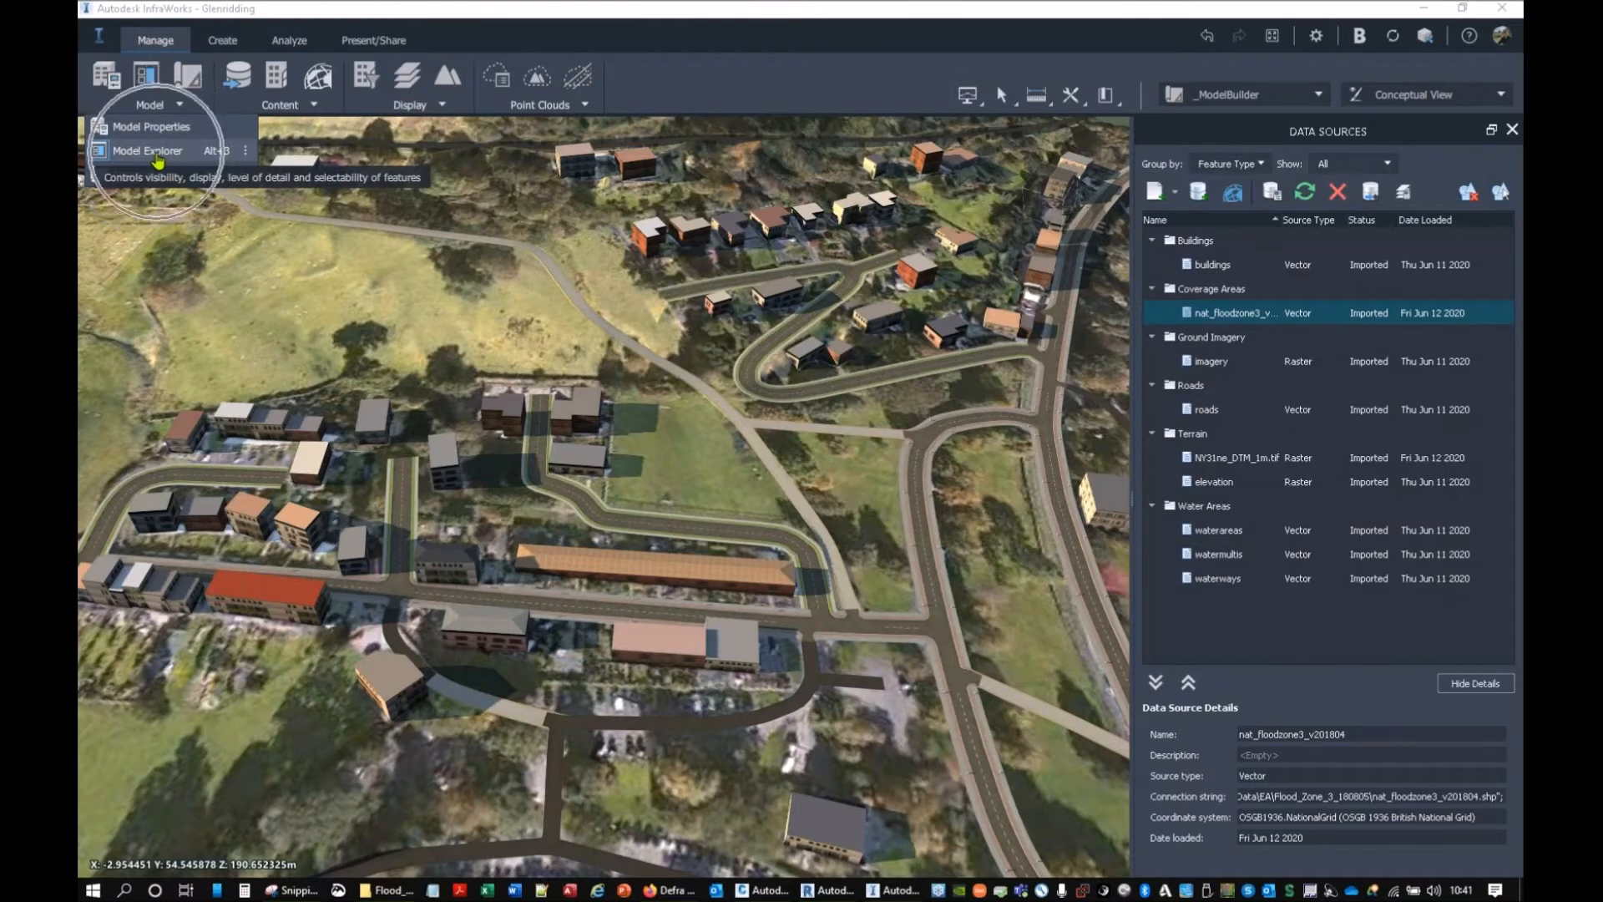
pyautogui.click(157, 155)
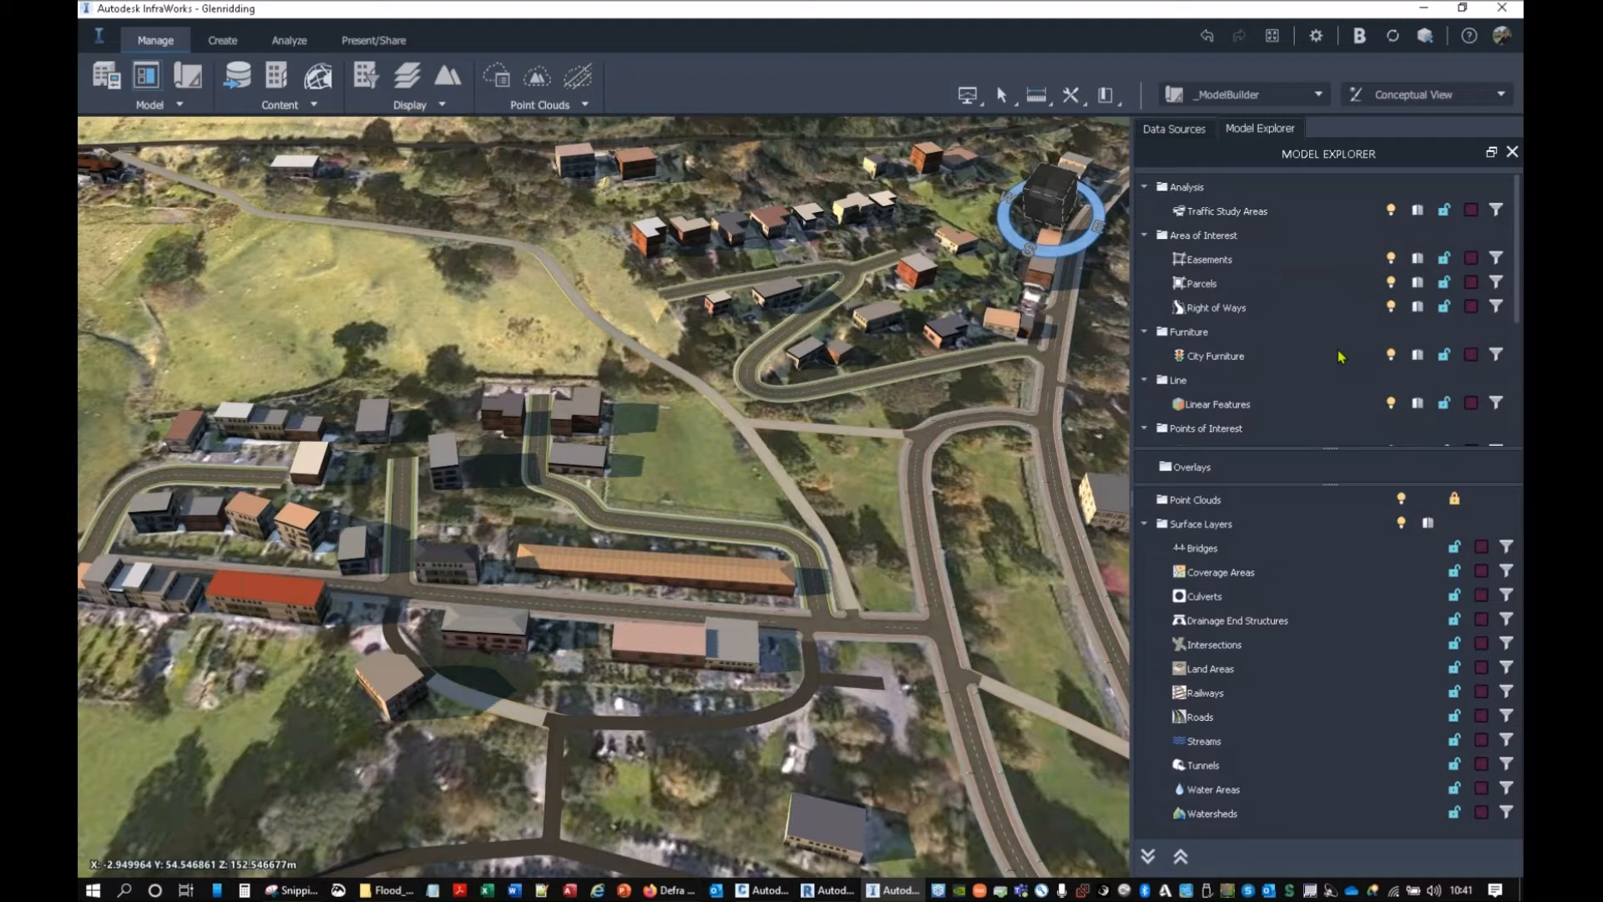
pyautogui.click(152, 102)
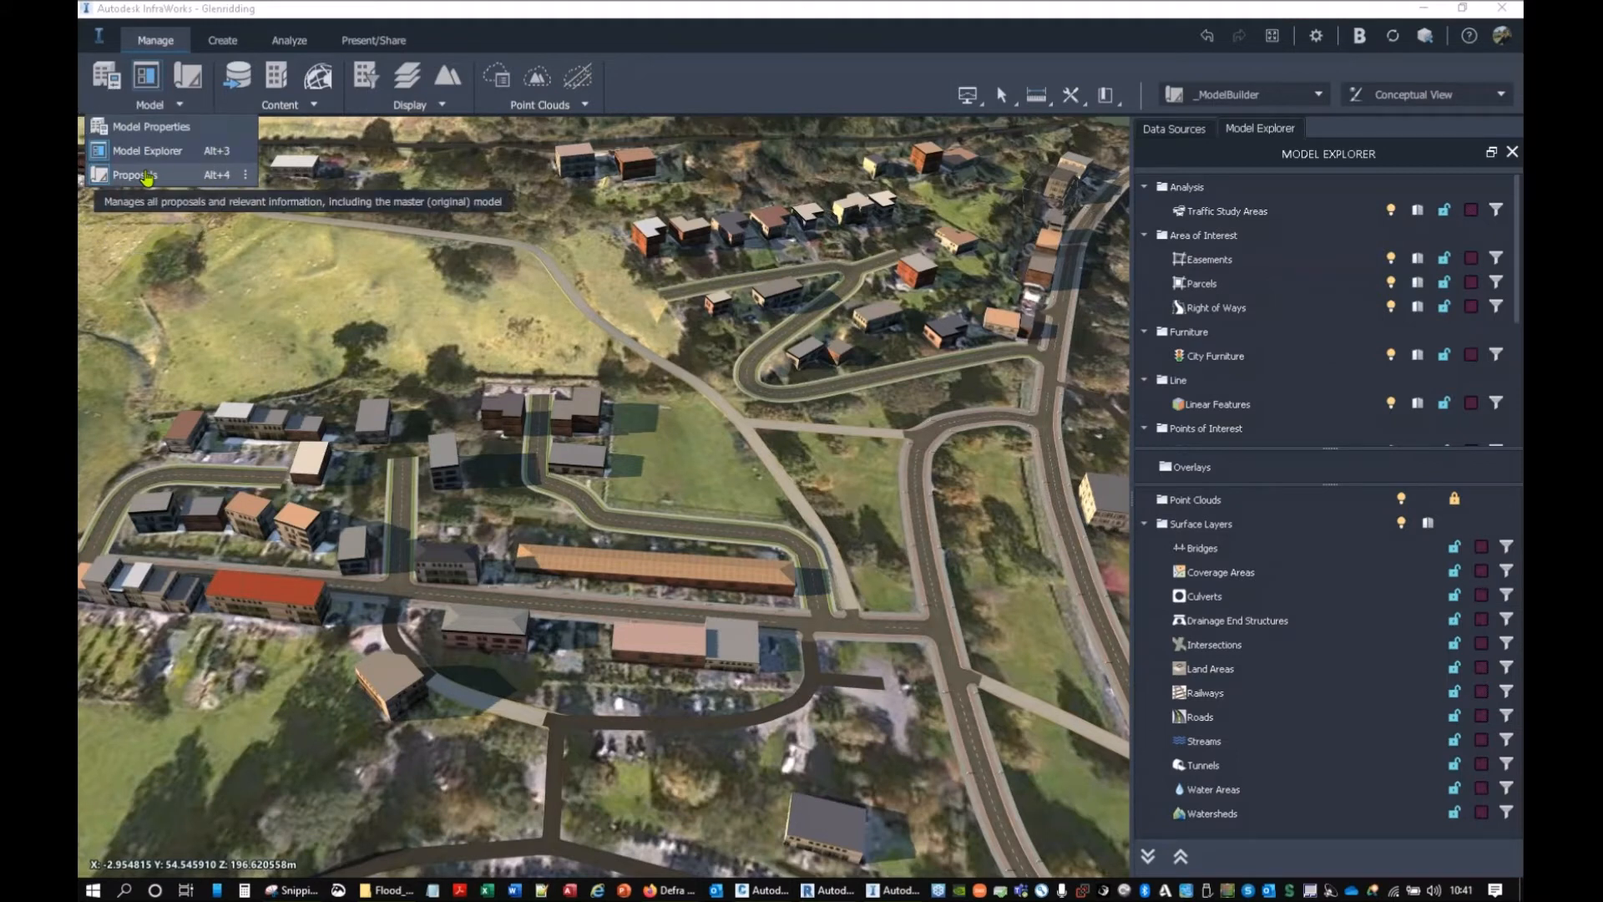
pyautogui.click(369, 13)
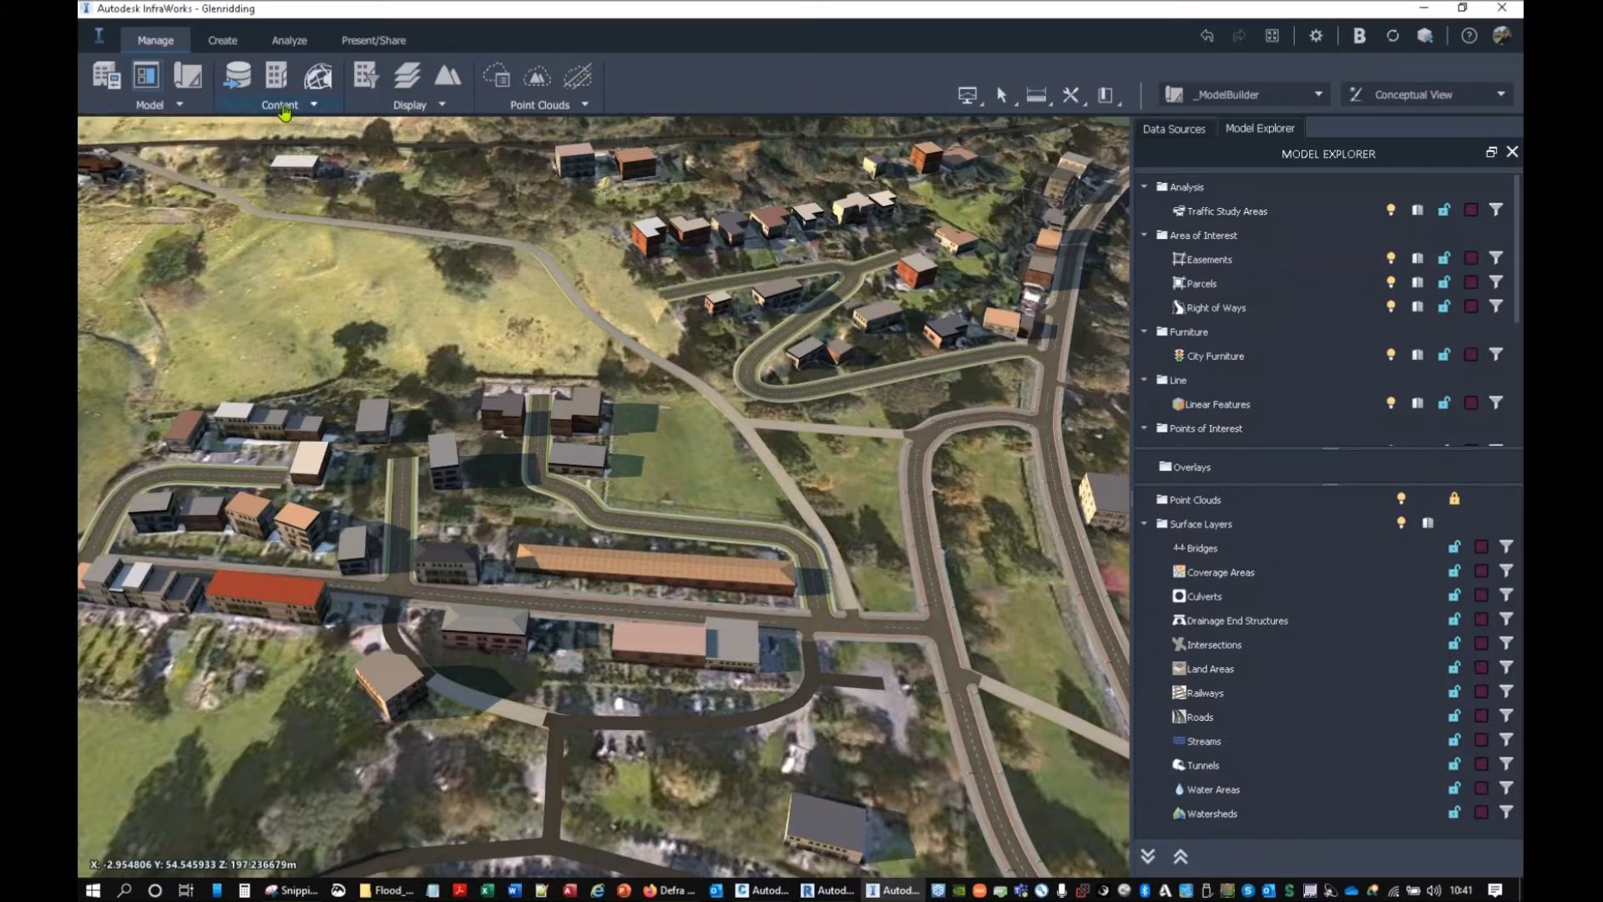
# Step: Open the Style Palette and browse its Coverage, Facade and 3D Model catalogs
pyautogui.click(285, 111)
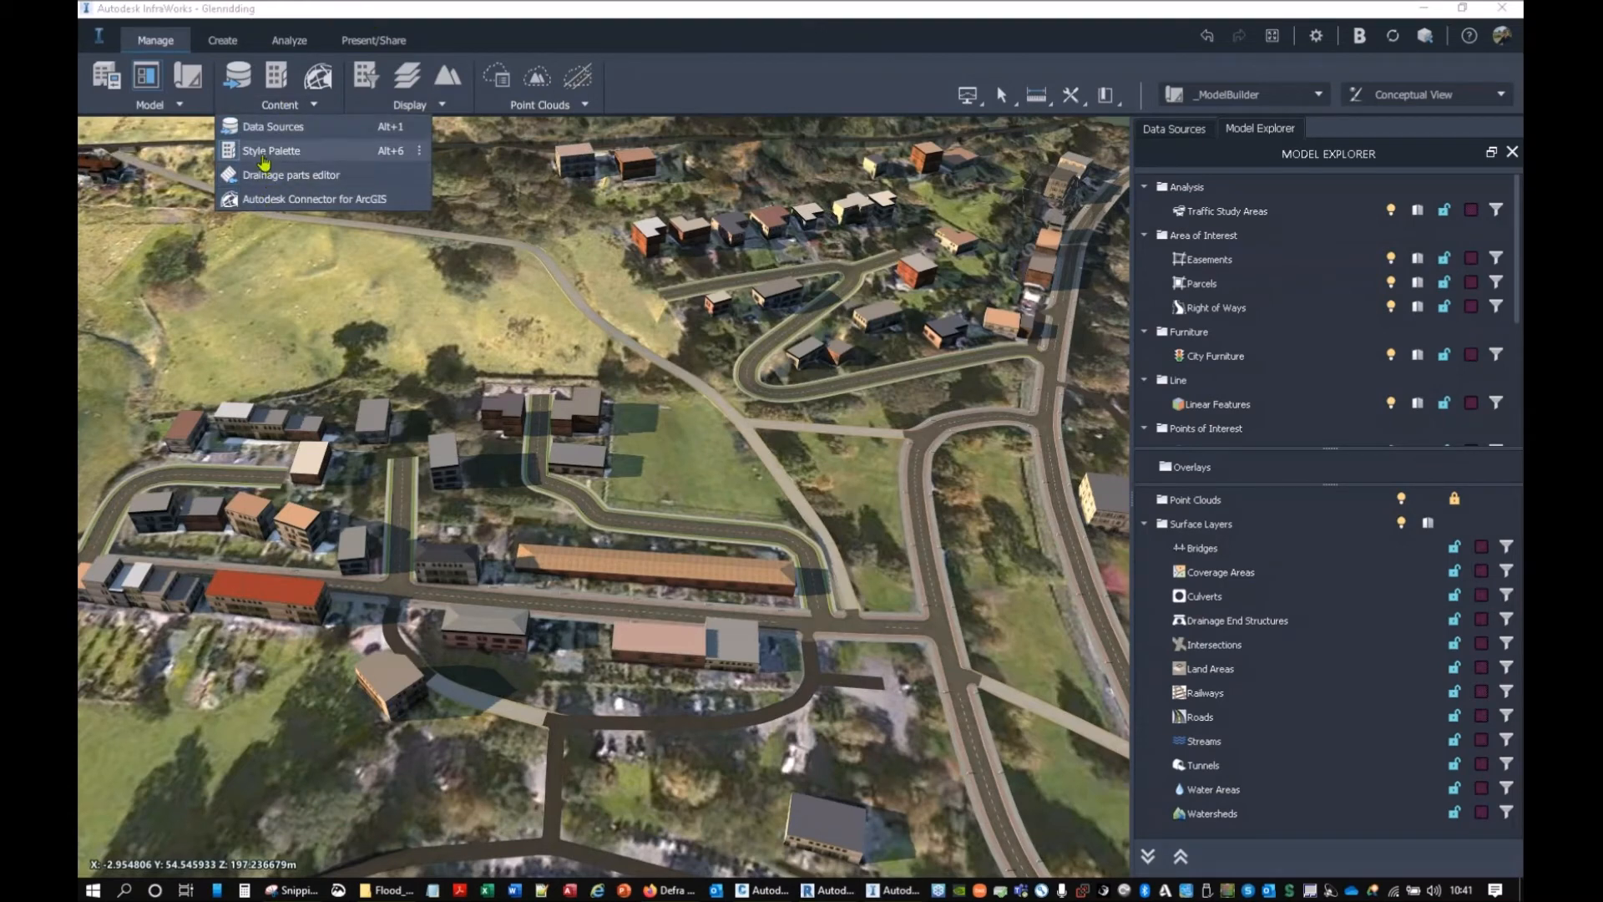
pyautogui.click(266, 151)
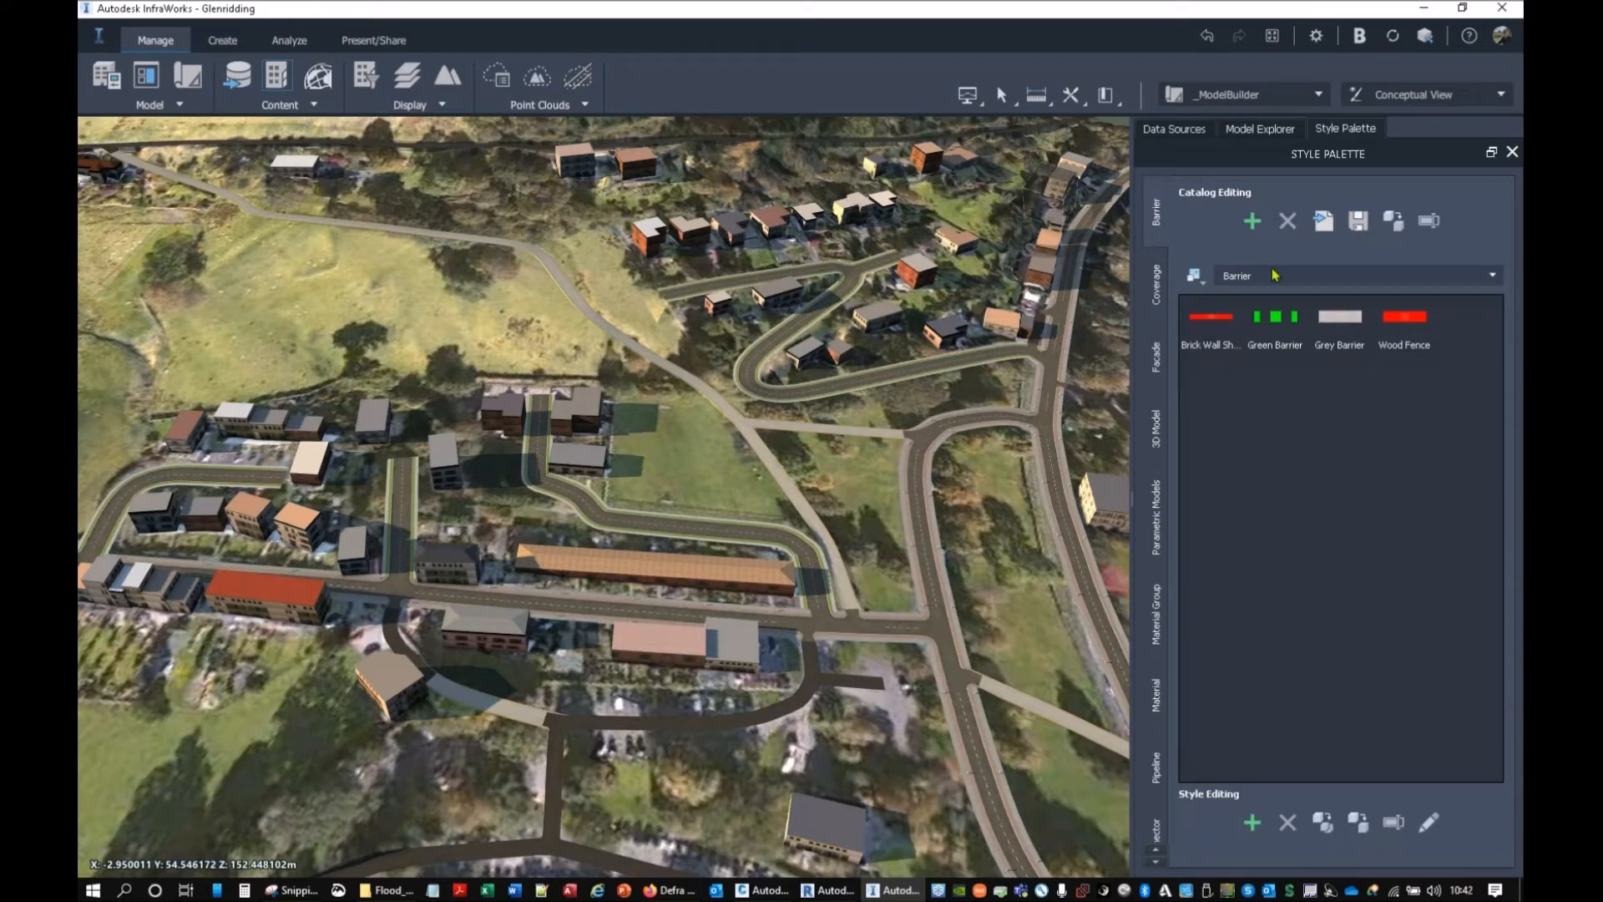
pyautogui.click(1159, 302)
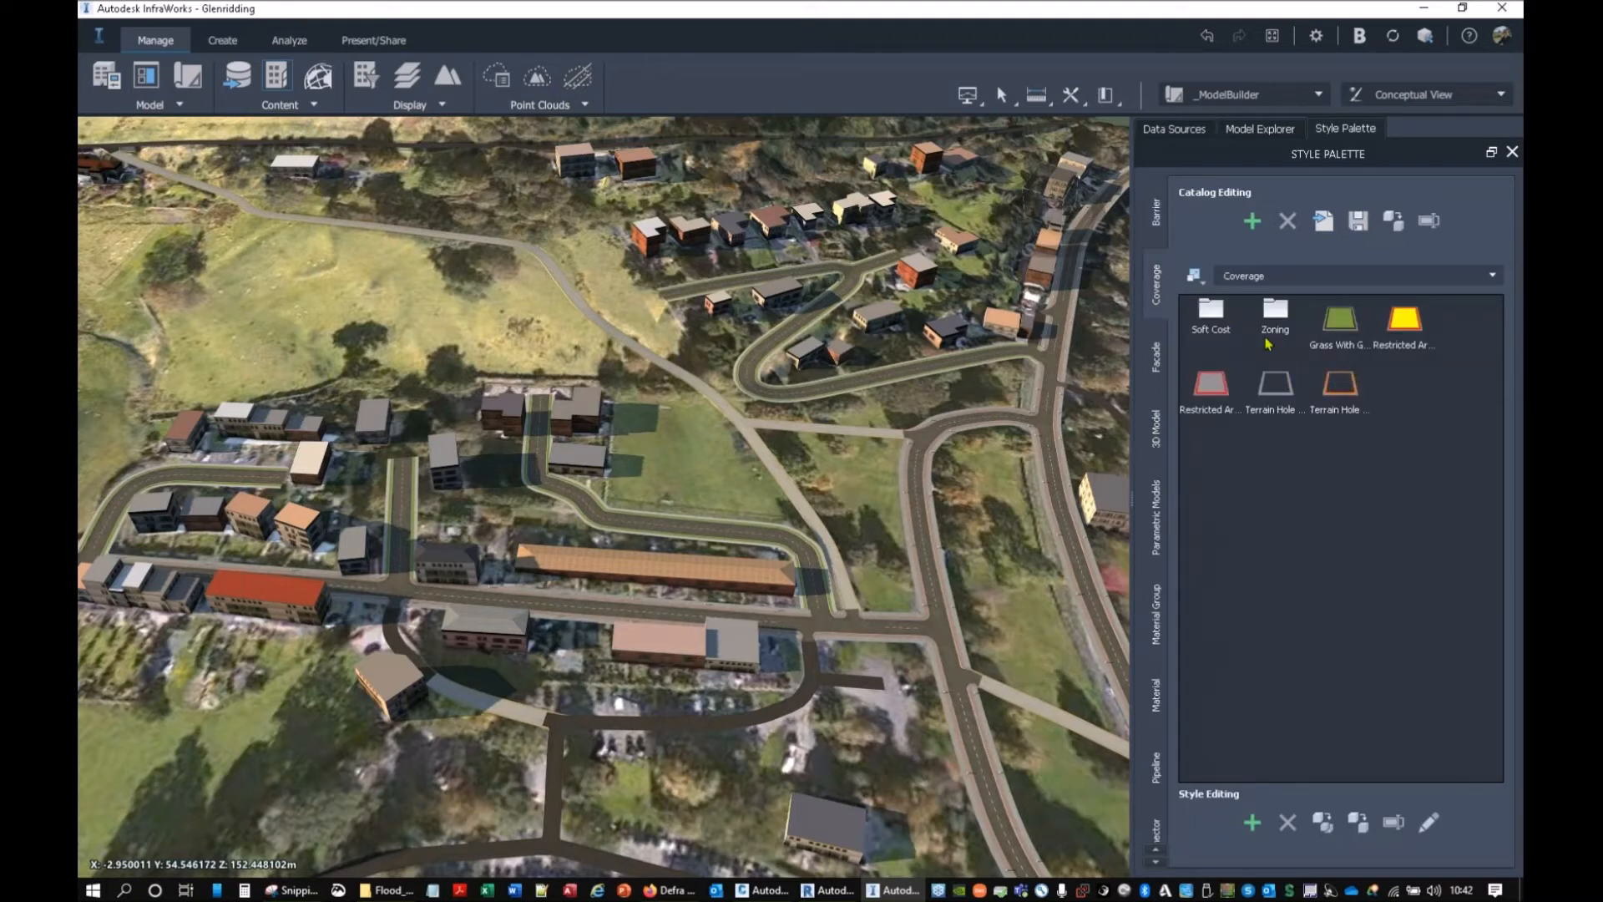
pyautogui.click(1157, 356)
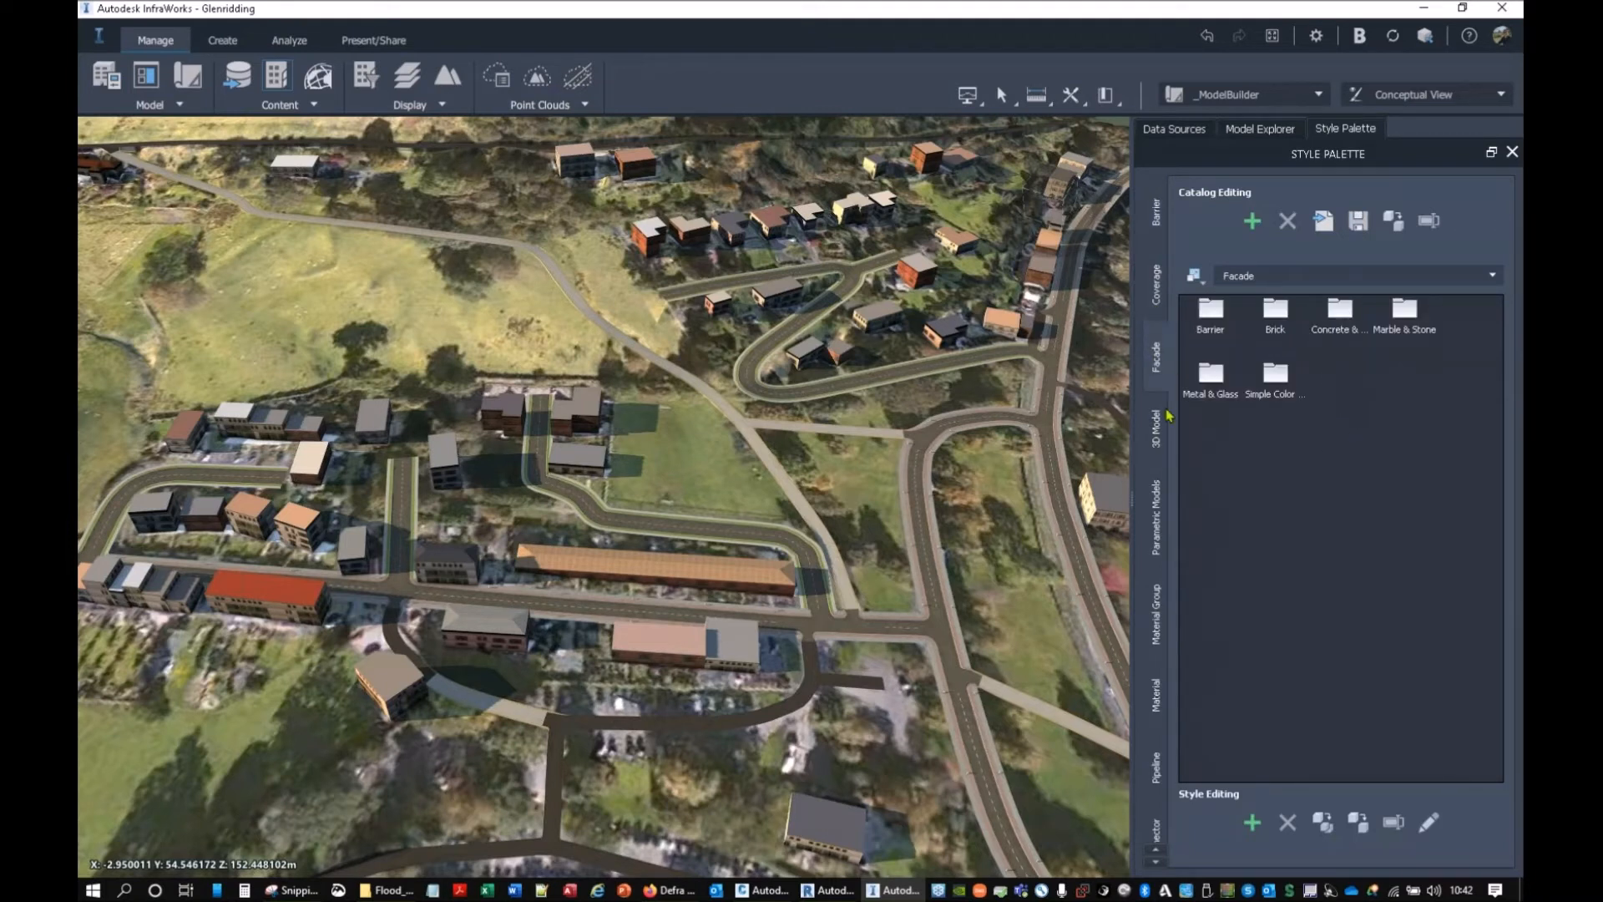
pyautogui.click(1156, 428)
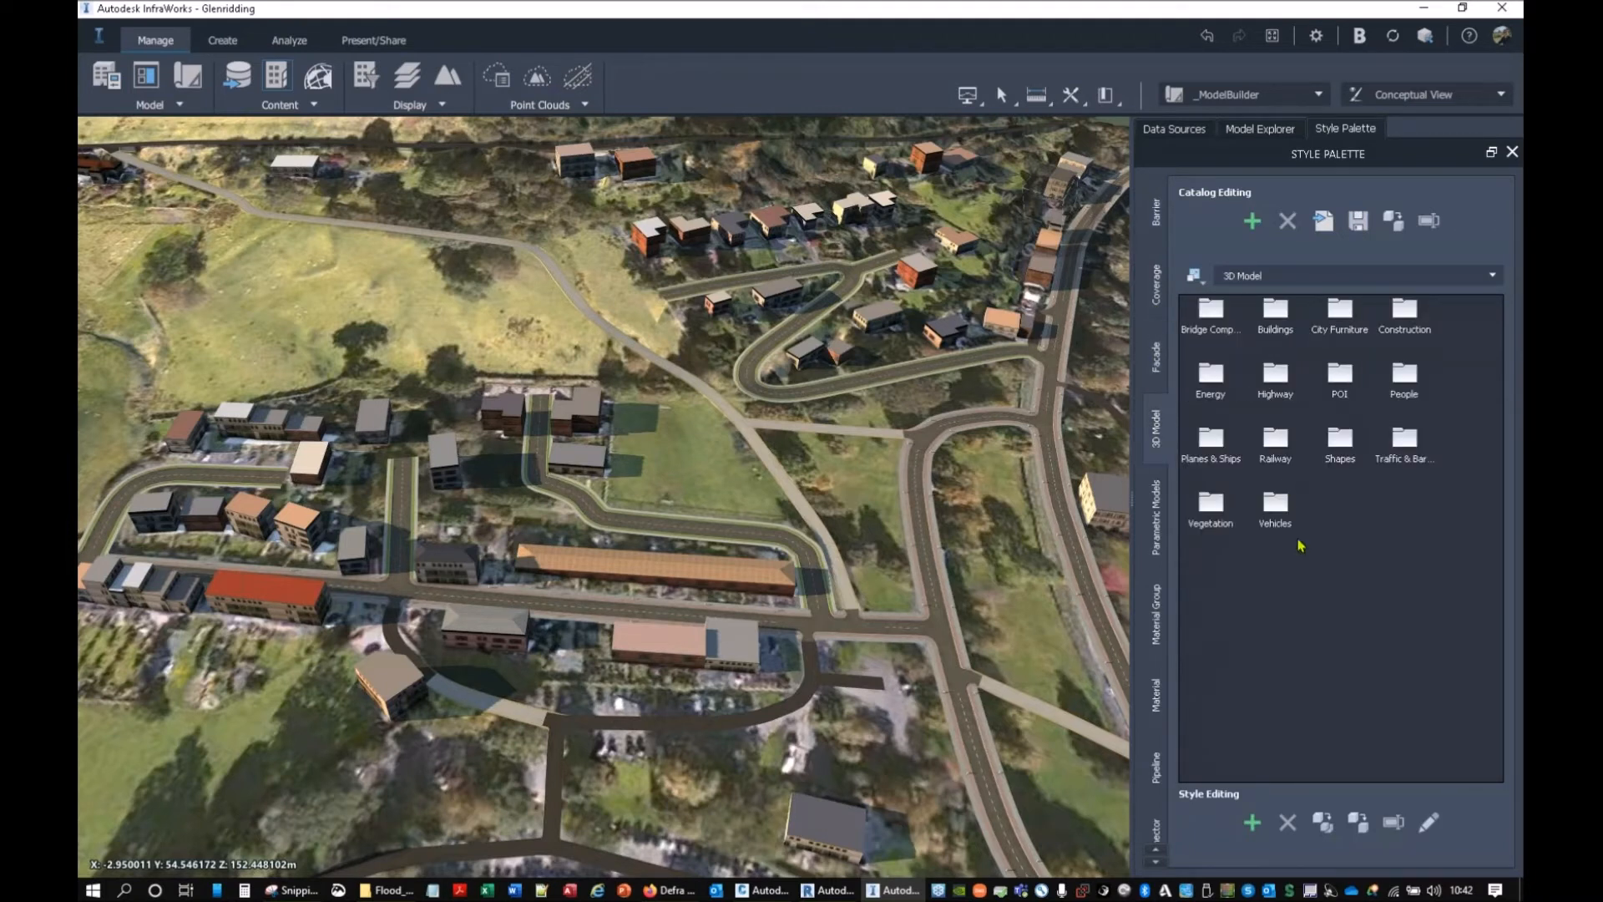
# Step: Apply the brick facades Aegeon, Paulus, Simson and finally Cromwell in turn to the long orange-roofed building on Greenside Road
pyautogui.click(1156, 358)
pyautogui.scroll(10, 684, 691)
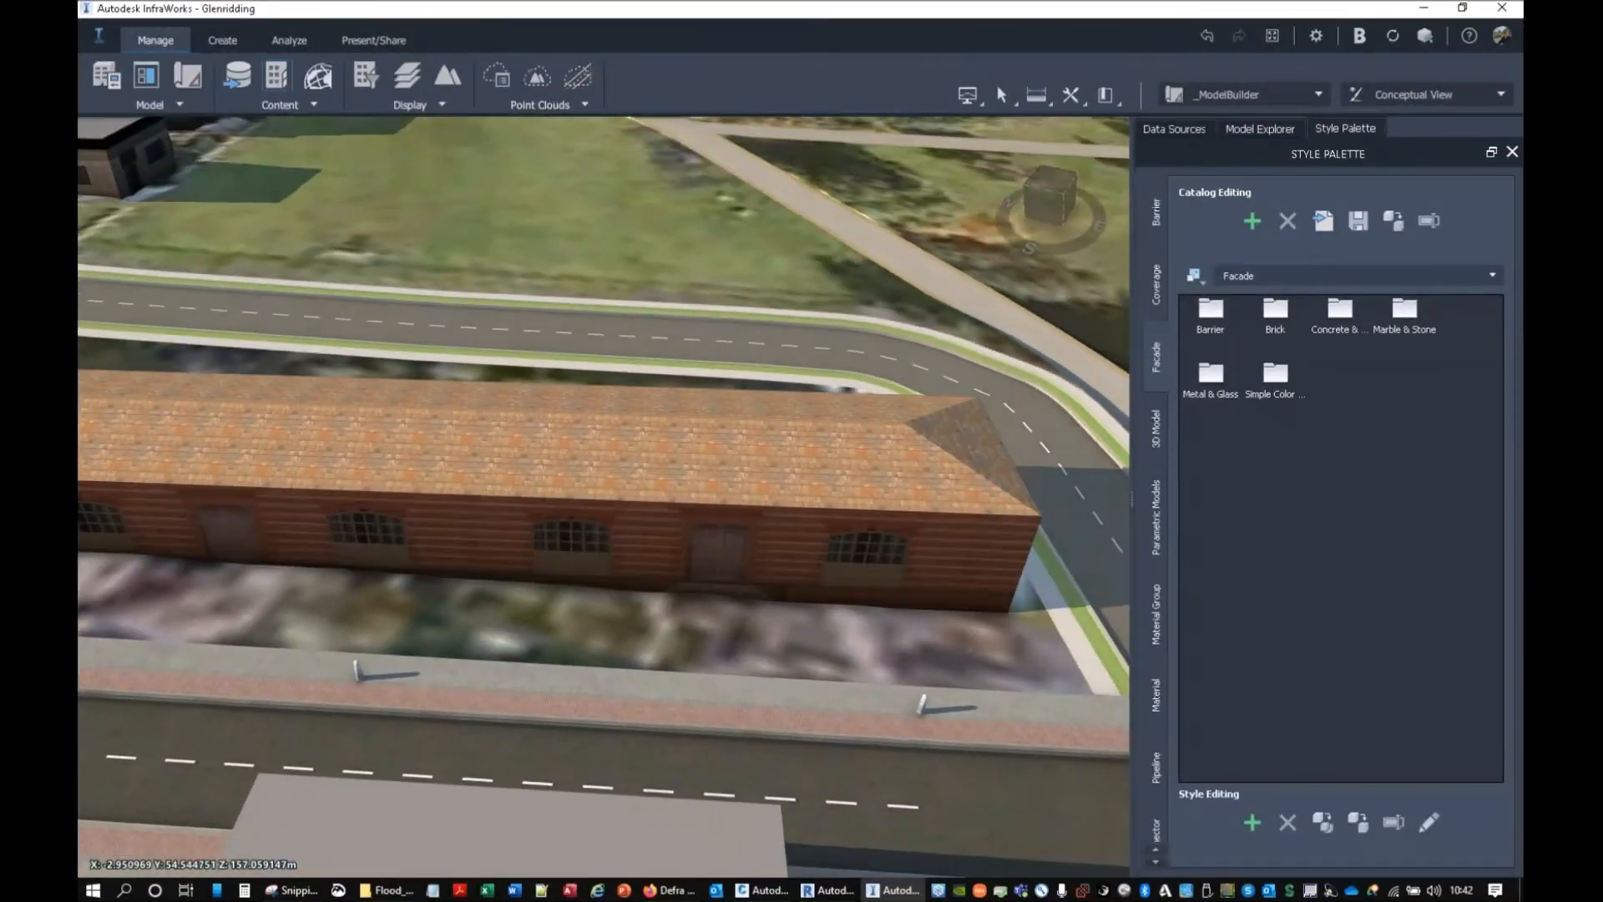
pyautogui.doubleClick(1275, 321)
pyautogui.moveTo(1405, 316); pyautogui.dragTo(706, 485)
pyautogui.moveTo(1275, 640); pyautogui.dragTo(824, 453)
pyautogui.moveTo(1194, 706); pyautogui.dragTo(750, 612)
pyautogui.moveTo(781, 578); pyautogui.dragTo(924, 558, button='middle')
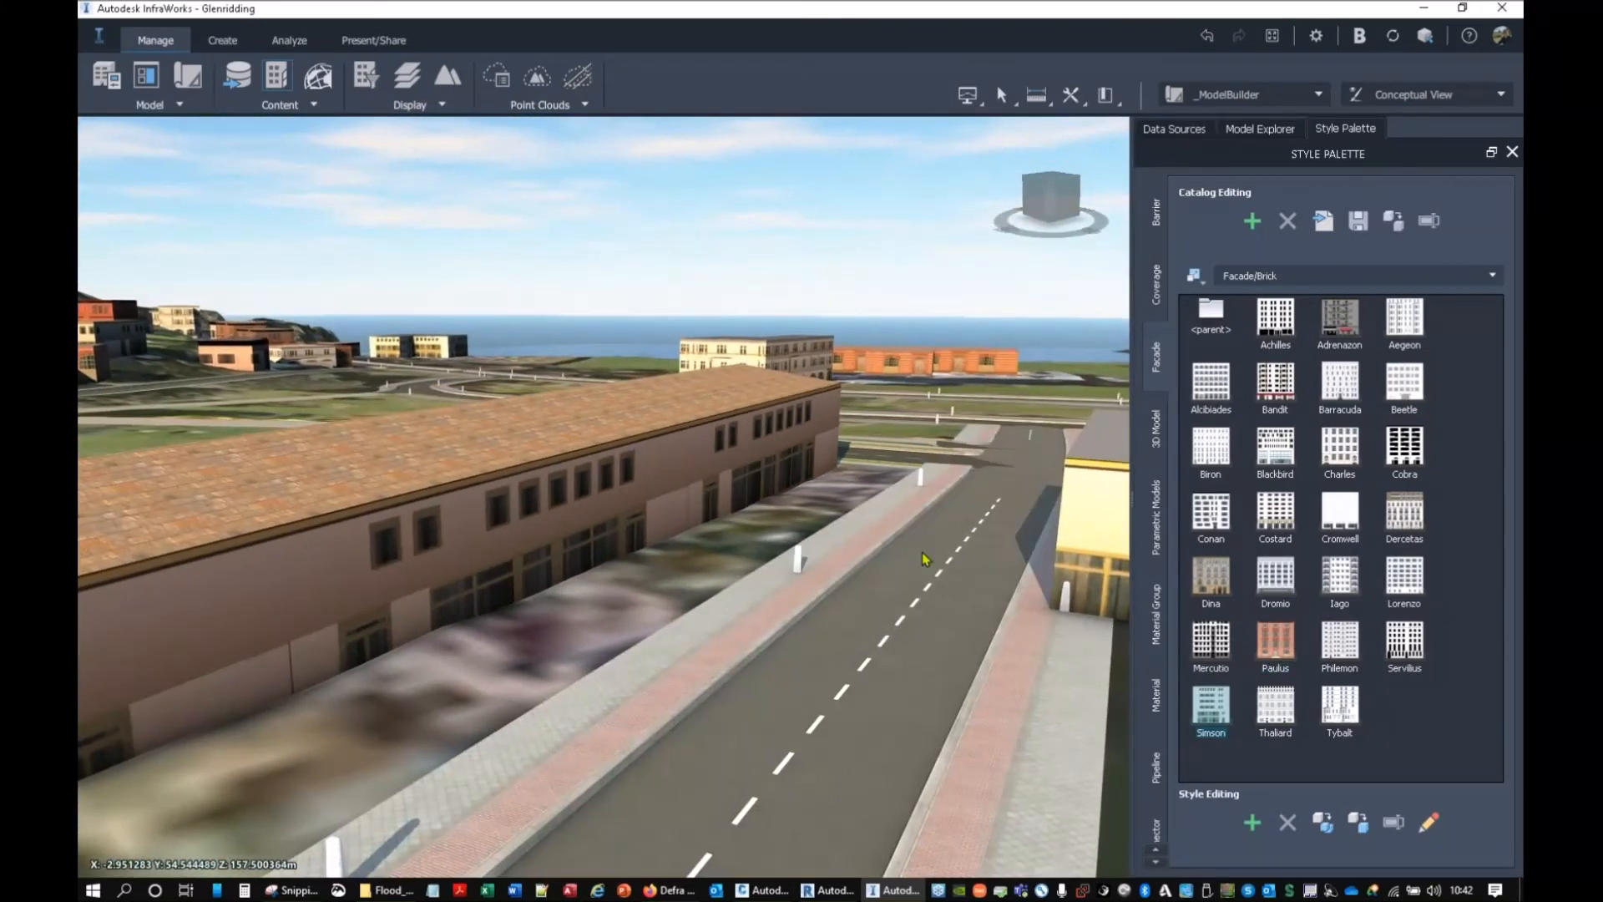
pyautogui.moveTo(924, 558)
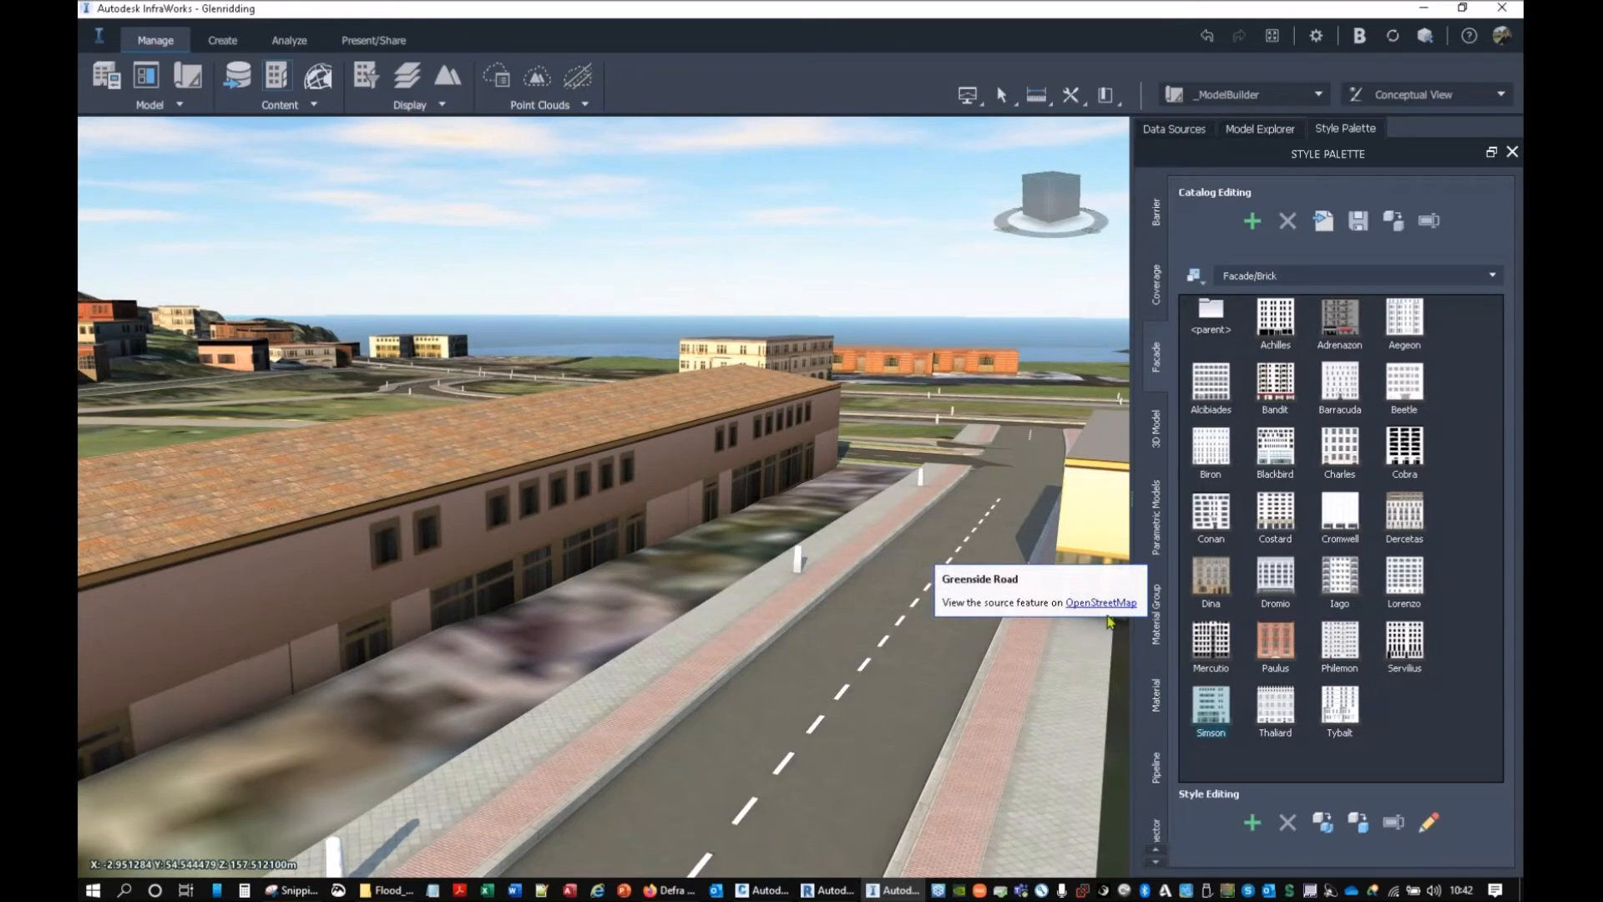
pyautogui.moveTo(1340, 511); pyautogui.dragTo(573, 444)
pyautogui.moveTo(952, 648); pyautogui.dragTo(332, 658)
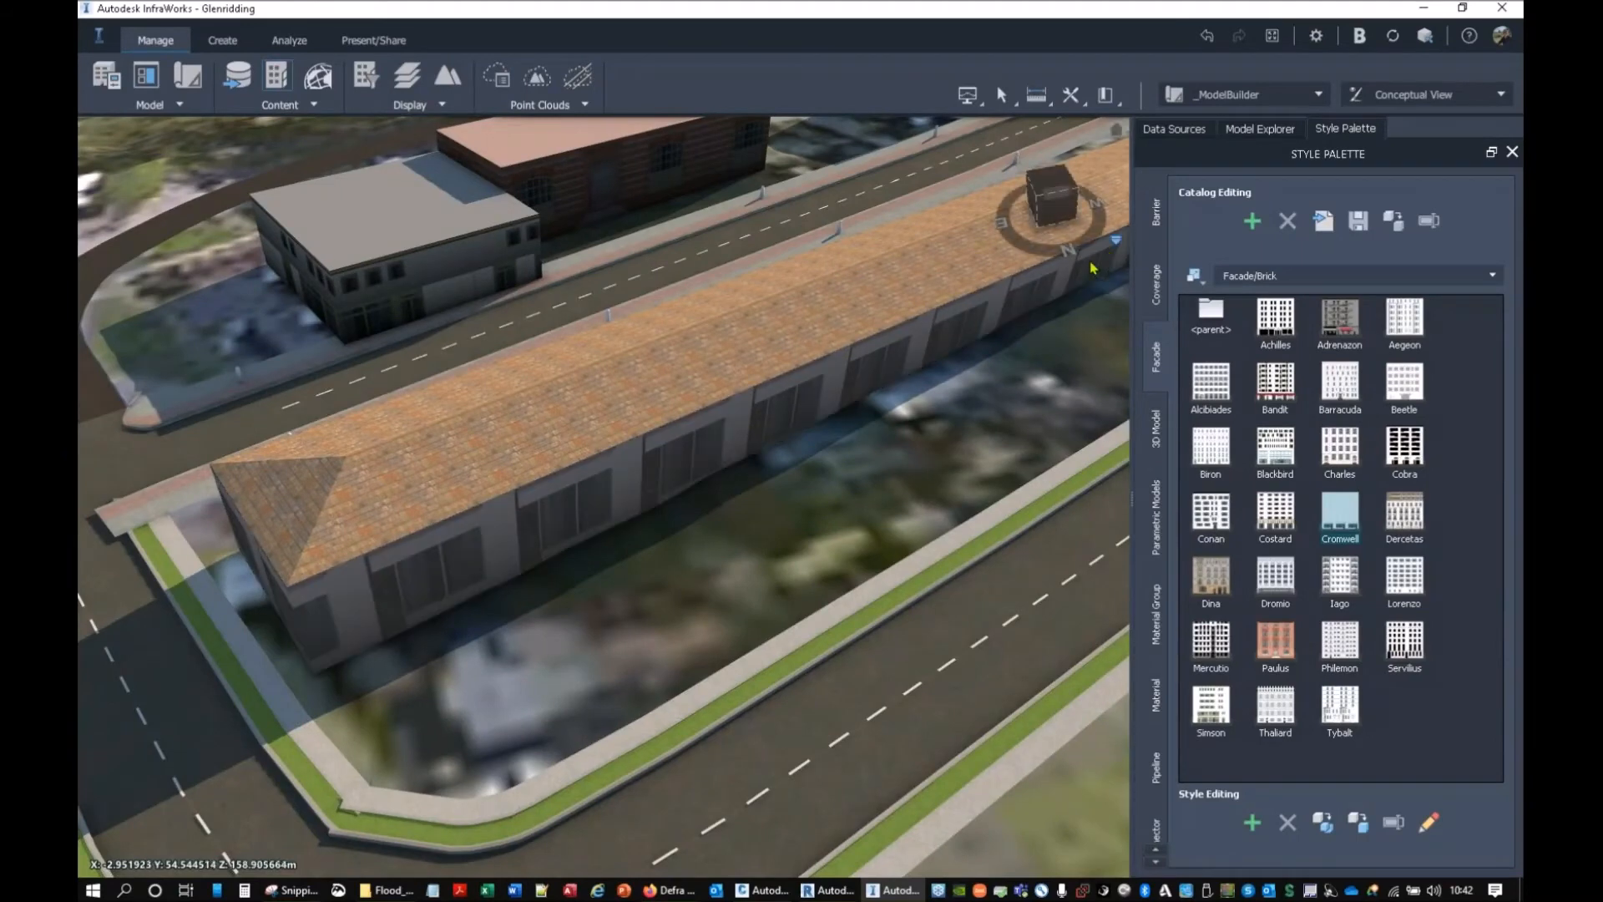
# Step: Find the Asphalt Road style in the Street catalog and apply it to Greenside Road beside the long orange-roofed building
pyautogui.scroll(-3, 886, 463)
pyautogui.scroll(-5, 885, 464)
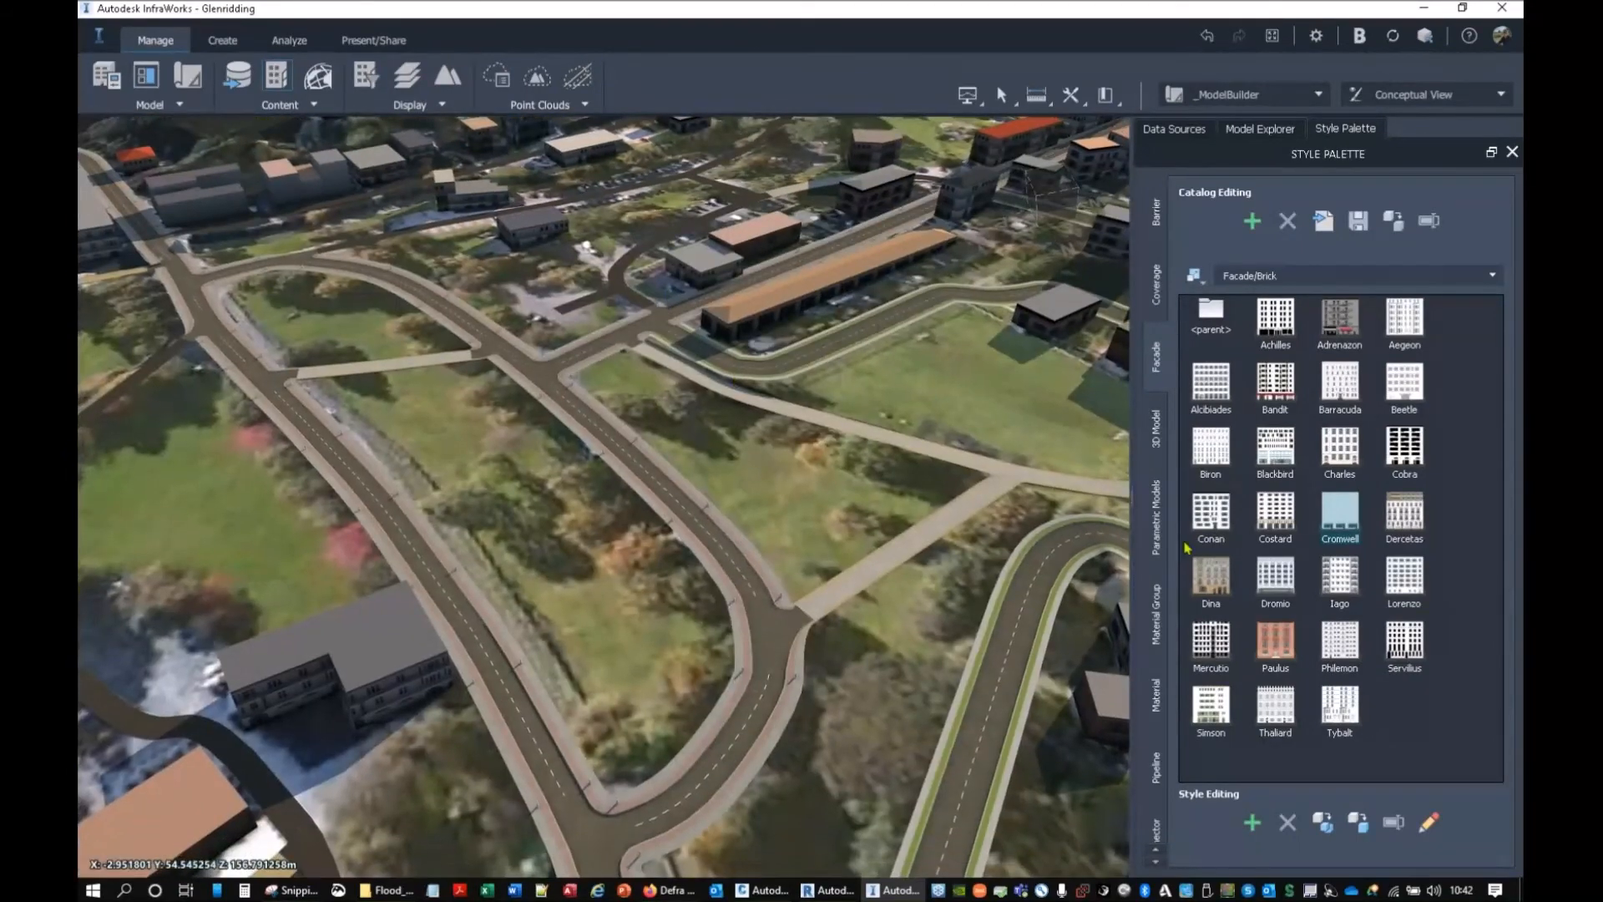
pyautogui.click(1156, 427)
pyautogui.scroll(-5, 1159, 626)
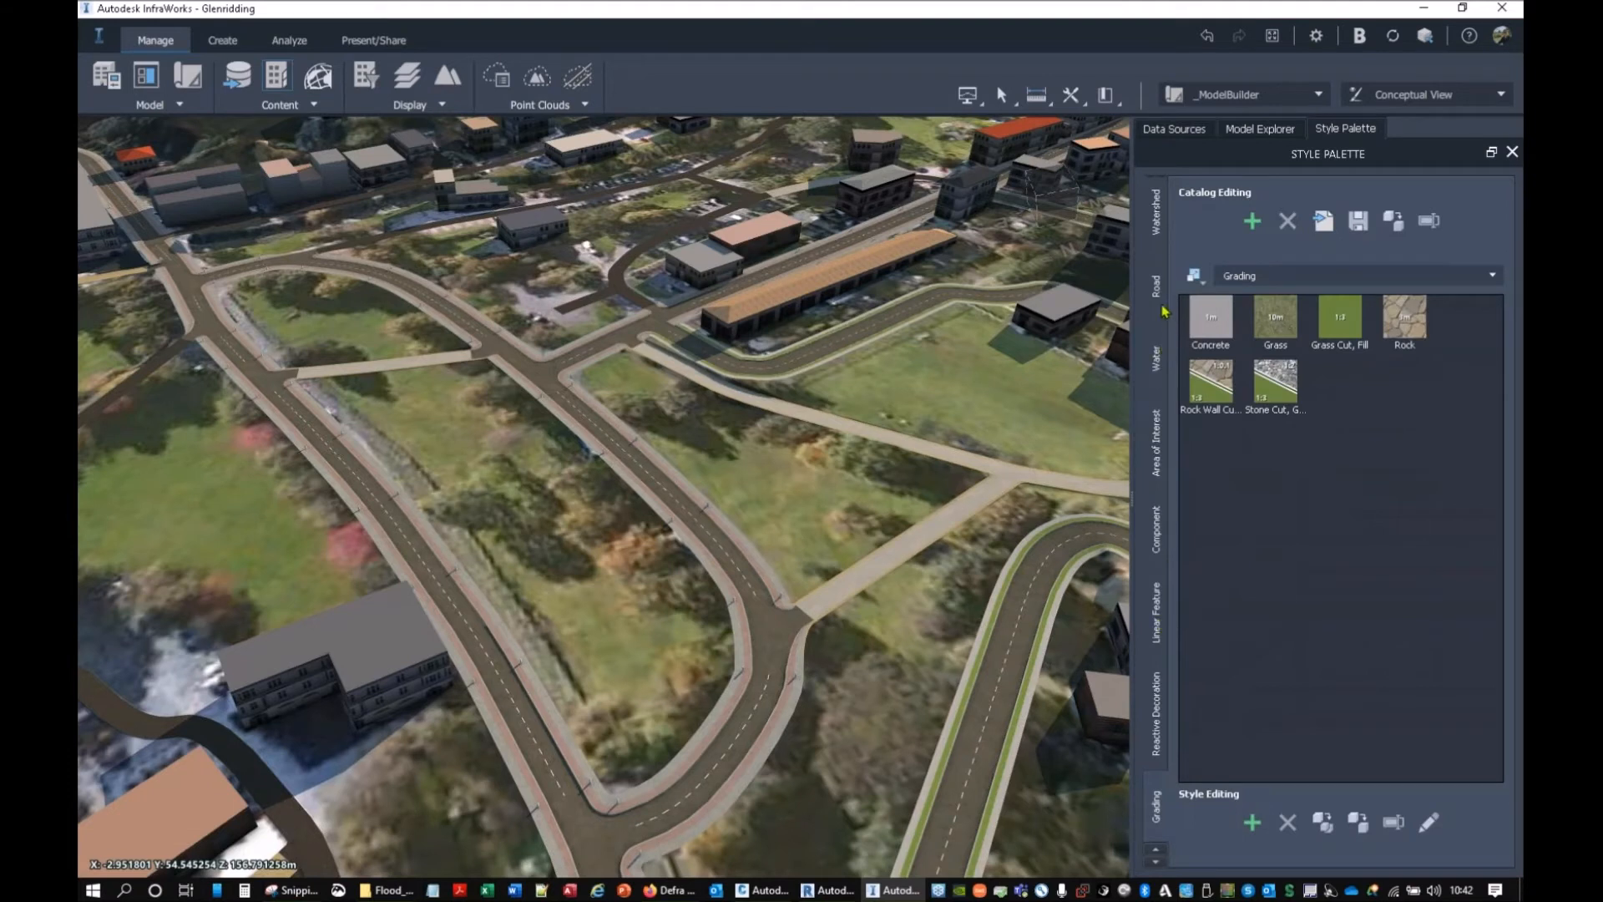
pyautogui.click(1158, 286)
pyautogui.scroll(-1, 1328, 575)
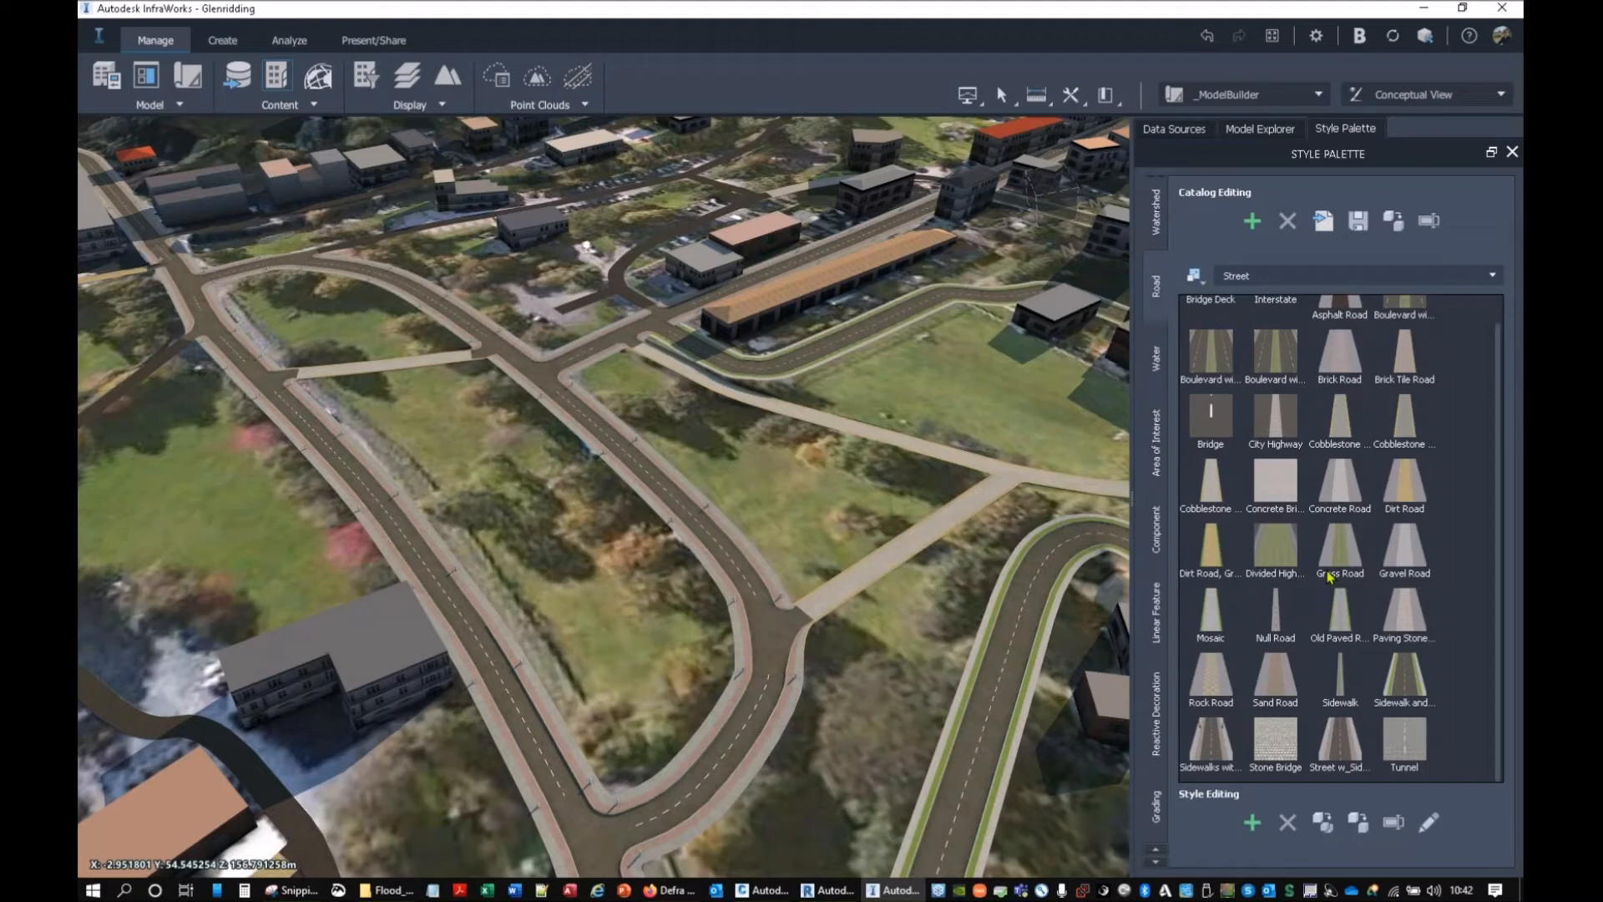
pyautogui.scroll(1, 1359, 576)
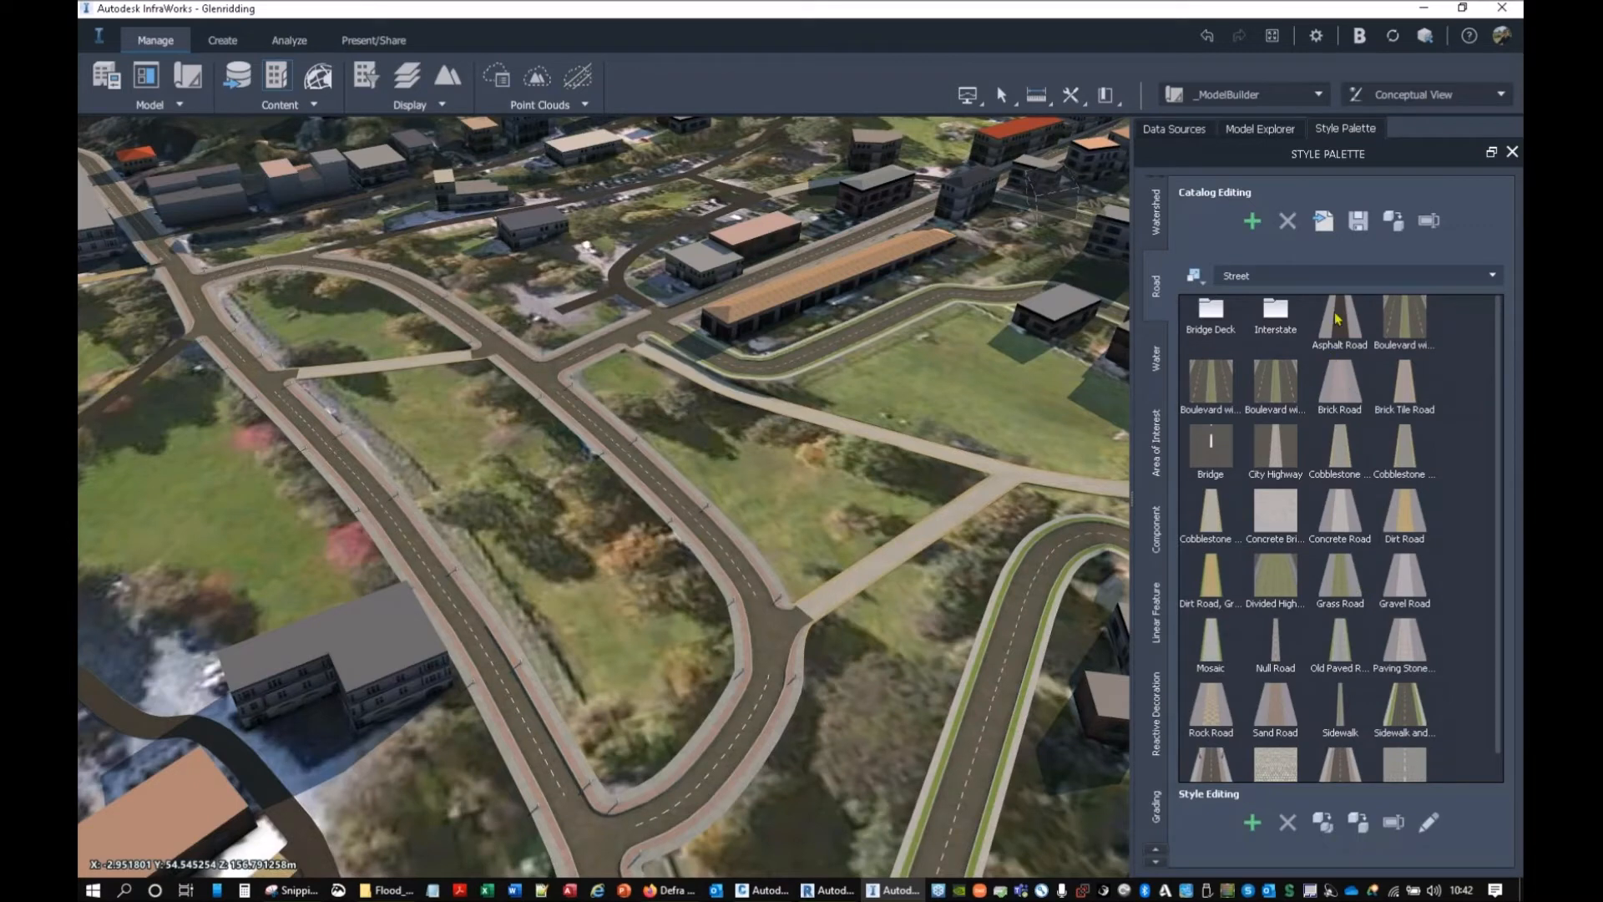
pyautogui.moveTo(1336, 318); pyautogui.dragTo(641, 357)
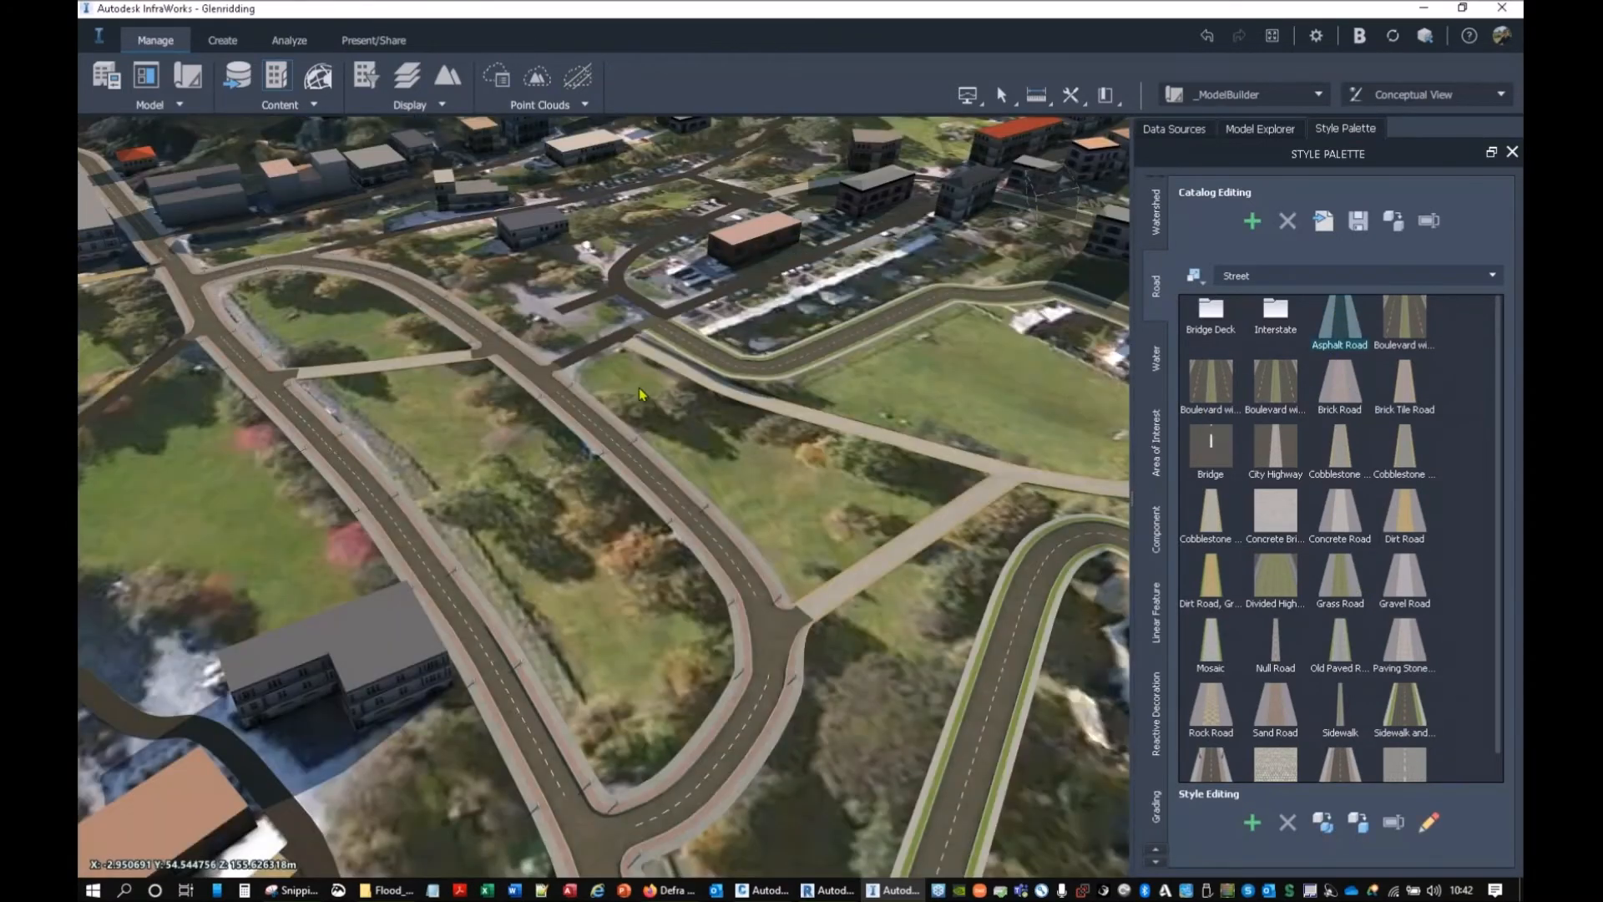
# Step: Apply the Asphalt Road style to the curved side road behind the long orange-roofed building
pyautogui.moveTo(639, 387); pyautogui.dragTo(788, 468)
pyautogui.moveTo(392, 446); pyautogui.dragTo(756, 507, button='middle')
pyautogui.scroll(3, 743, 509)
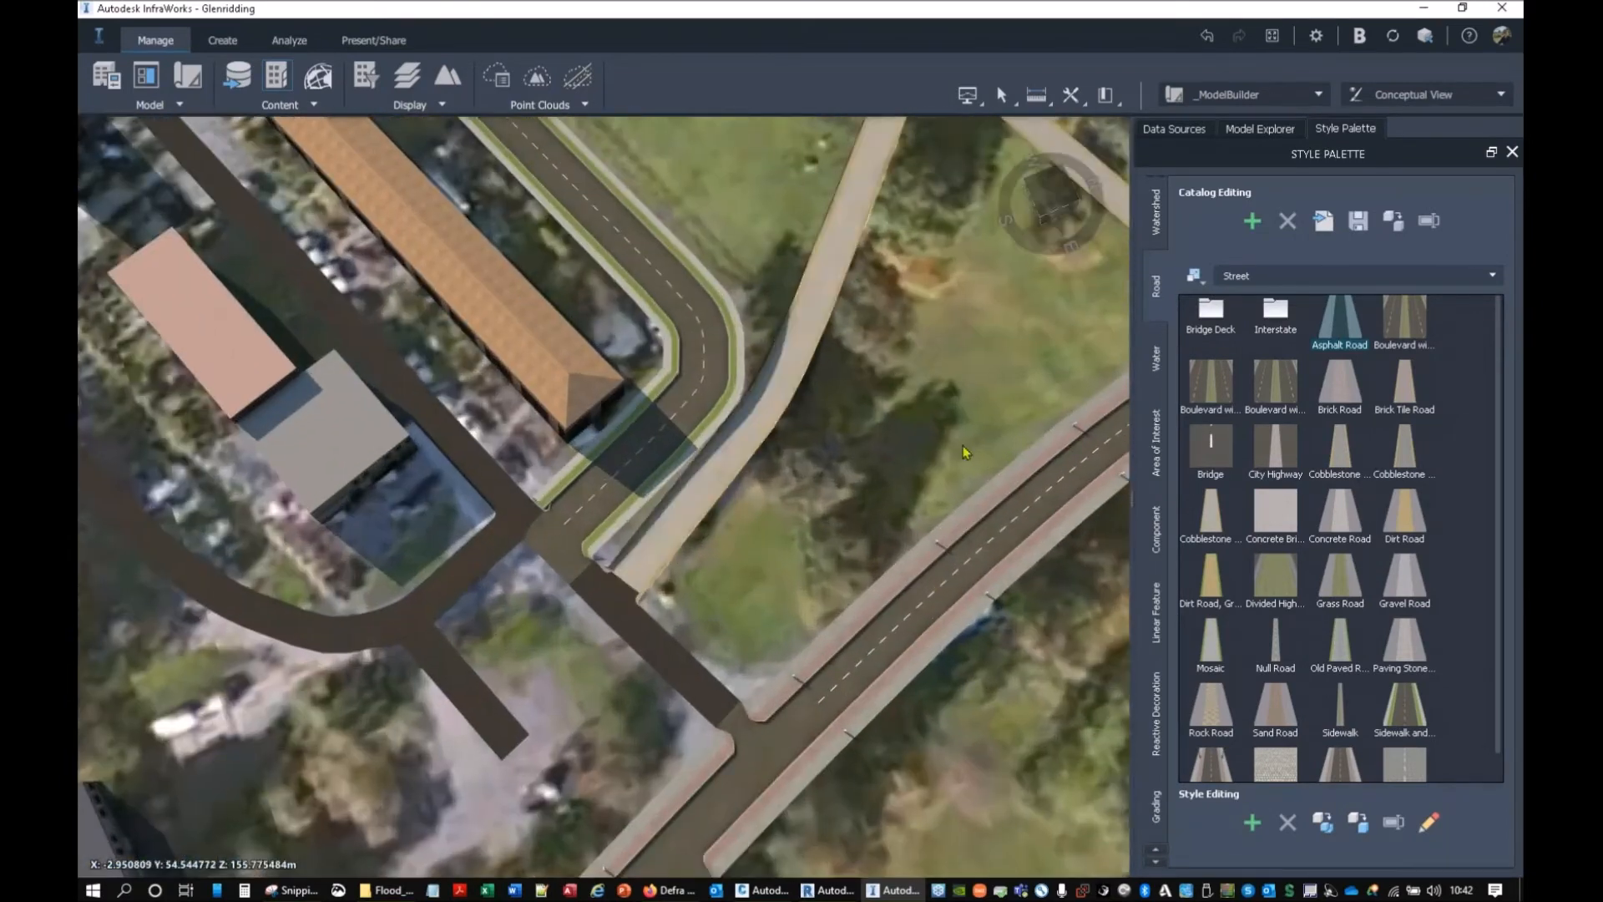
pyautogui.moveTo(1345, 328); pyautogui.dragTo(673, 419)
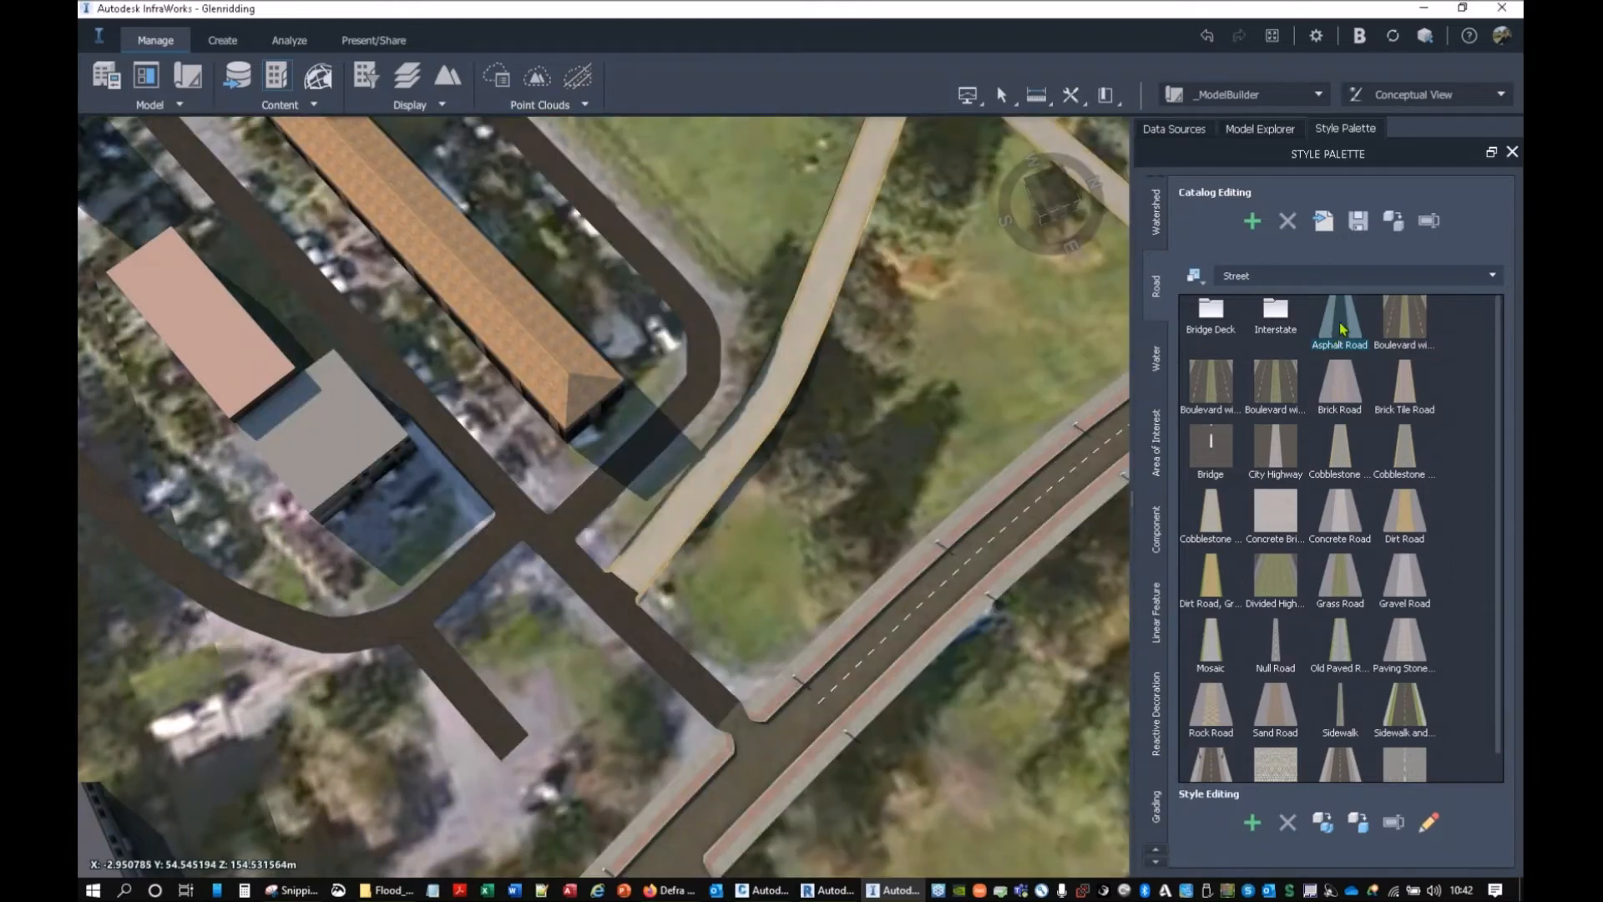
# Step: Open the Asphalt Road style's configuration, examine its track settings and 3D preview, and close it without changes
pyautogui.click(1317, 838)
pyautogui.click(1254, 827)
pyautogui.doubleClick(1341, 321)
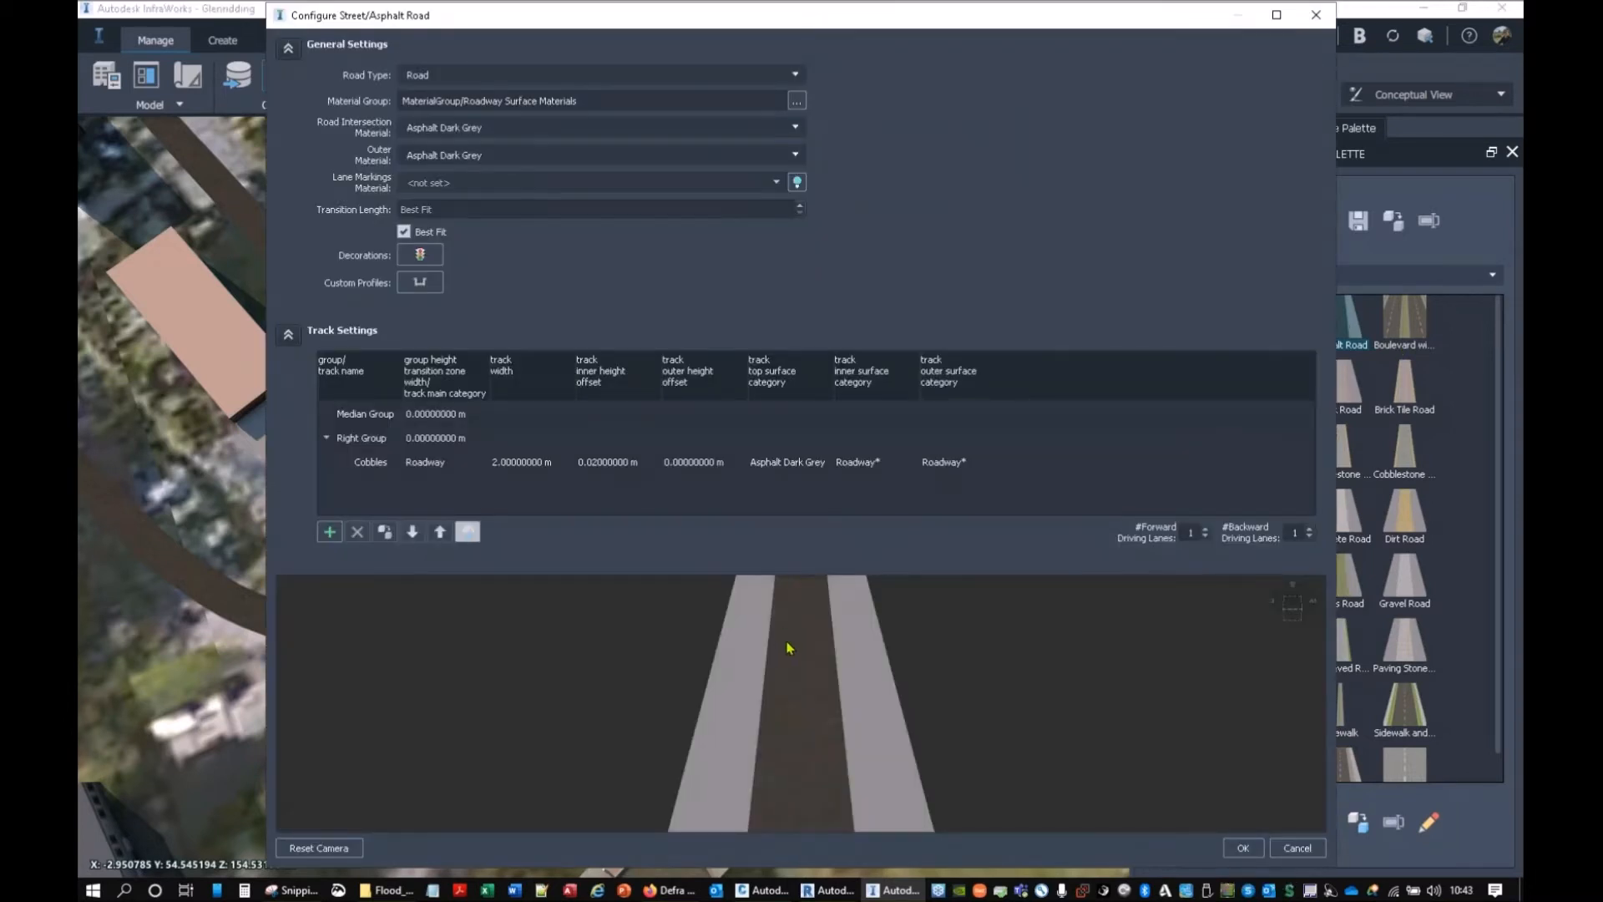
pyautogui.scroll(-3, 798, 659)
pyautogui.scroll(4, 798, 660)
pyautogui.moveTo(816, 699); pyautogui.dragTo(772, 639)
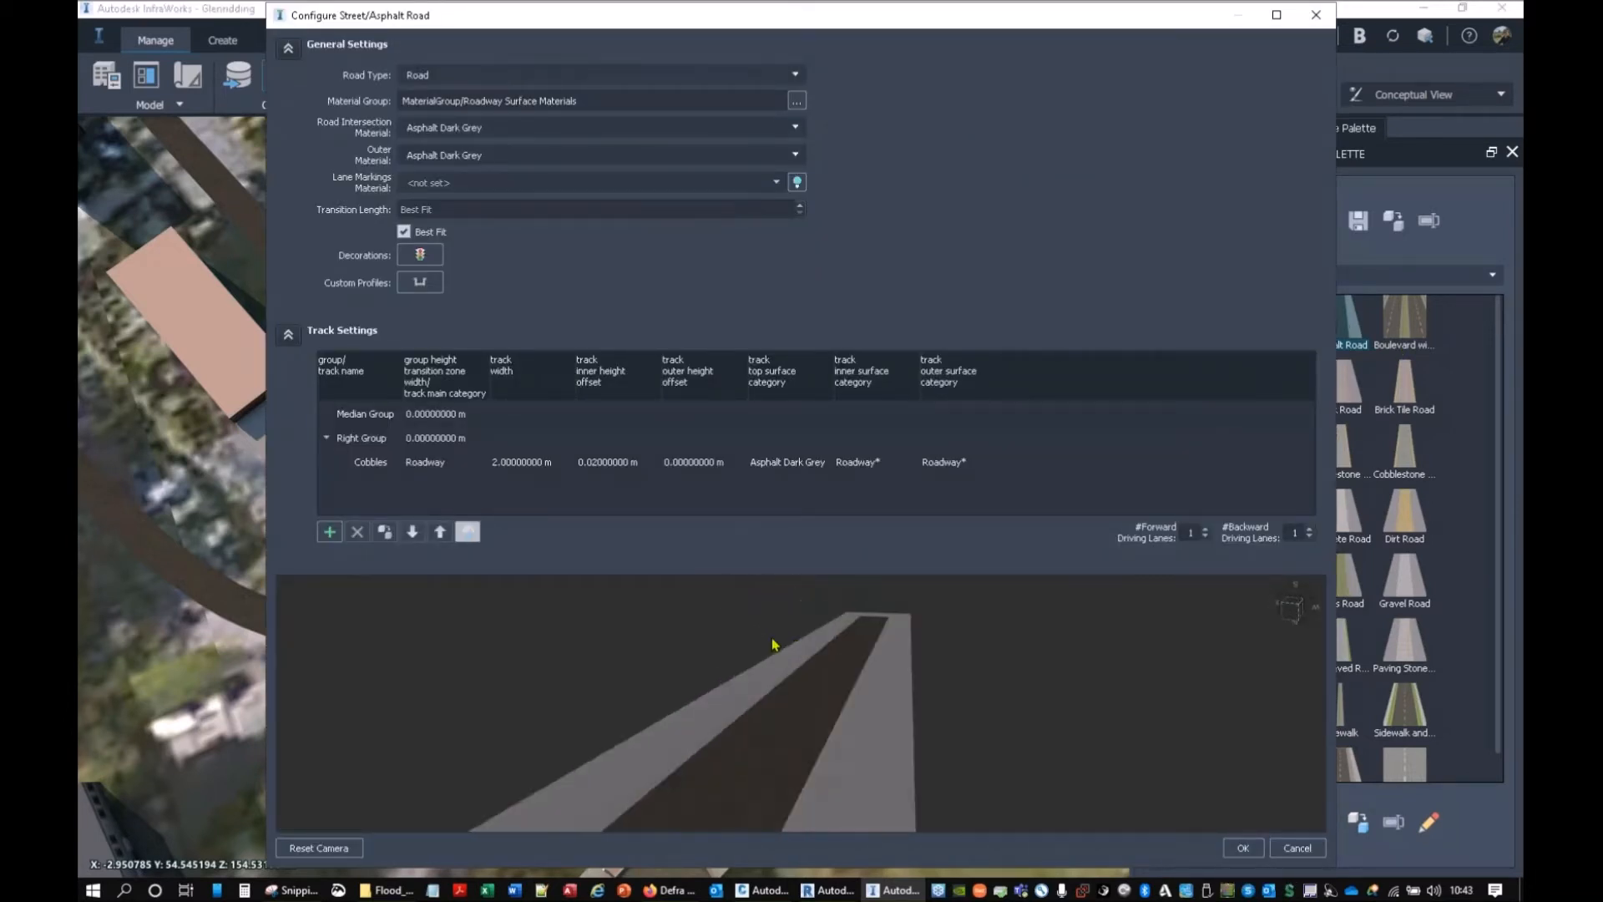
pyautogui.click(1315, 15)
# Step: Start a new coverage area and choose the Industrial zoning draw style
pyautogui.scroll(-4, 848, 404)
pyautogui.scroll(-5, 824, 452)
pyautogui.moveTo(842, 506); pyautogui.dragTo(900, 416)
pyautogui.moveTo(899, 415); pyautogui.dragTo(1048, 584, button='middle')
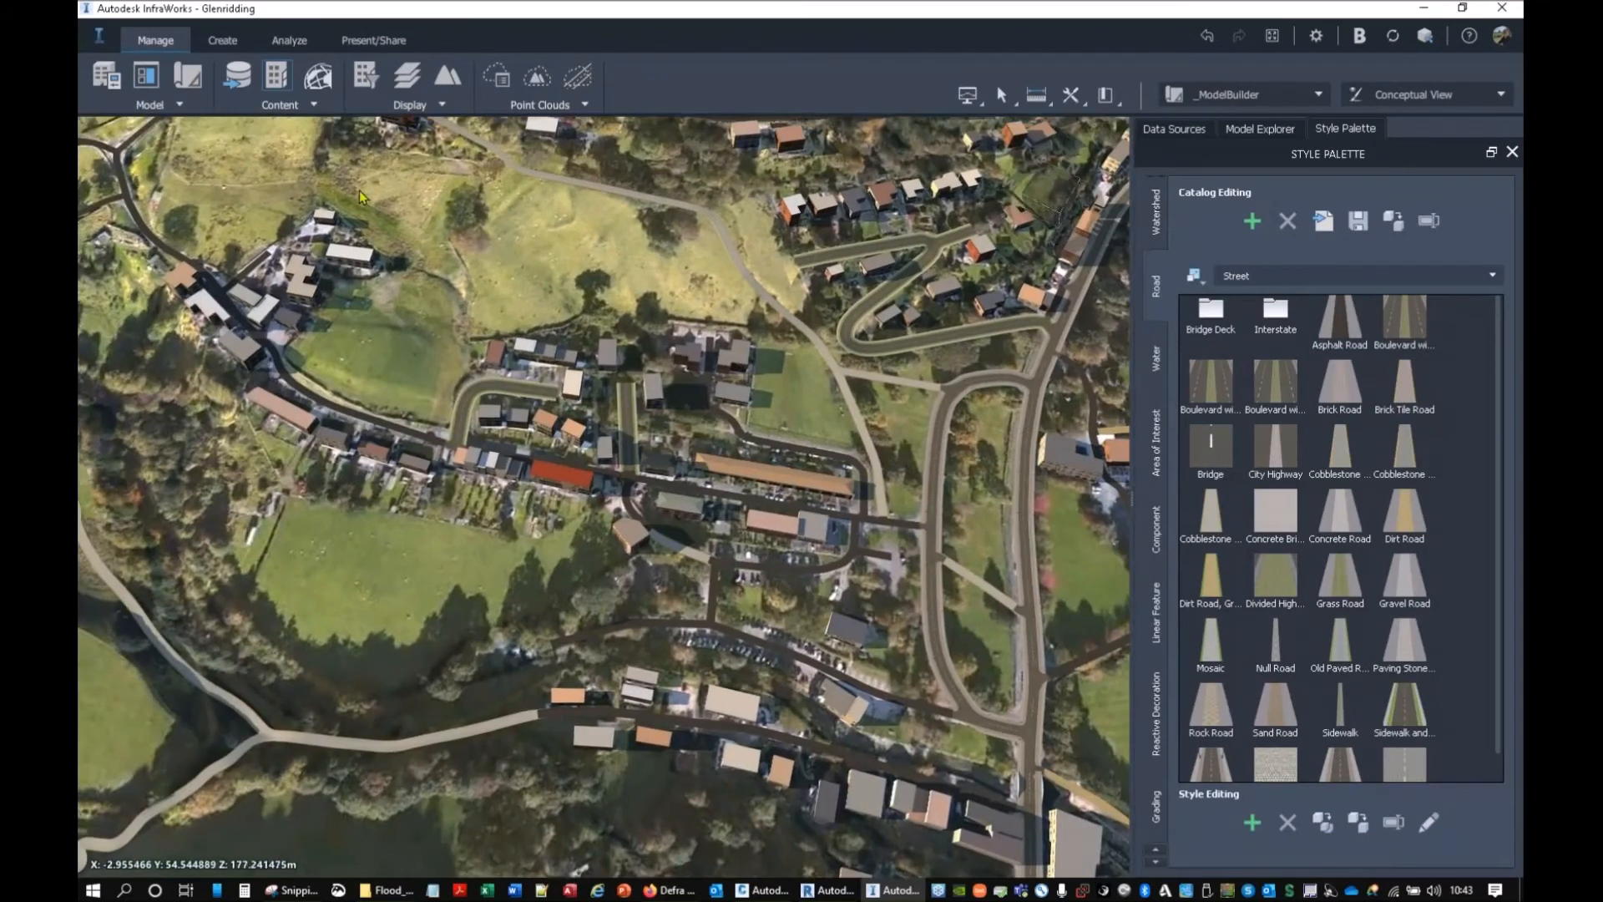
pyautogui.click(213, 40)
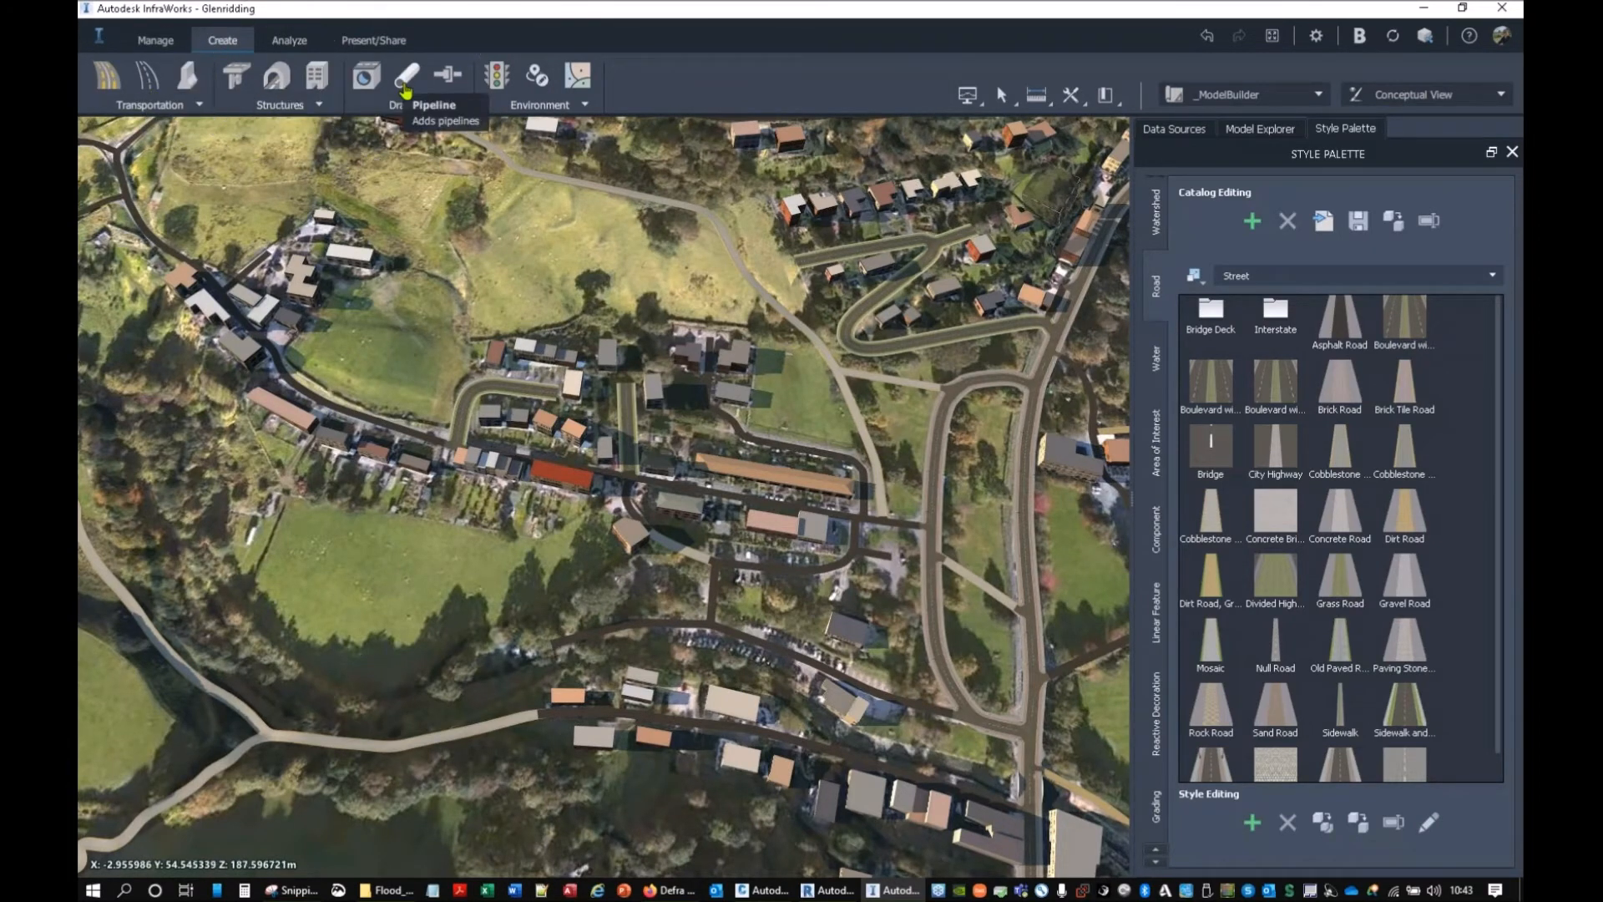
pyautogui.click(541, 104)
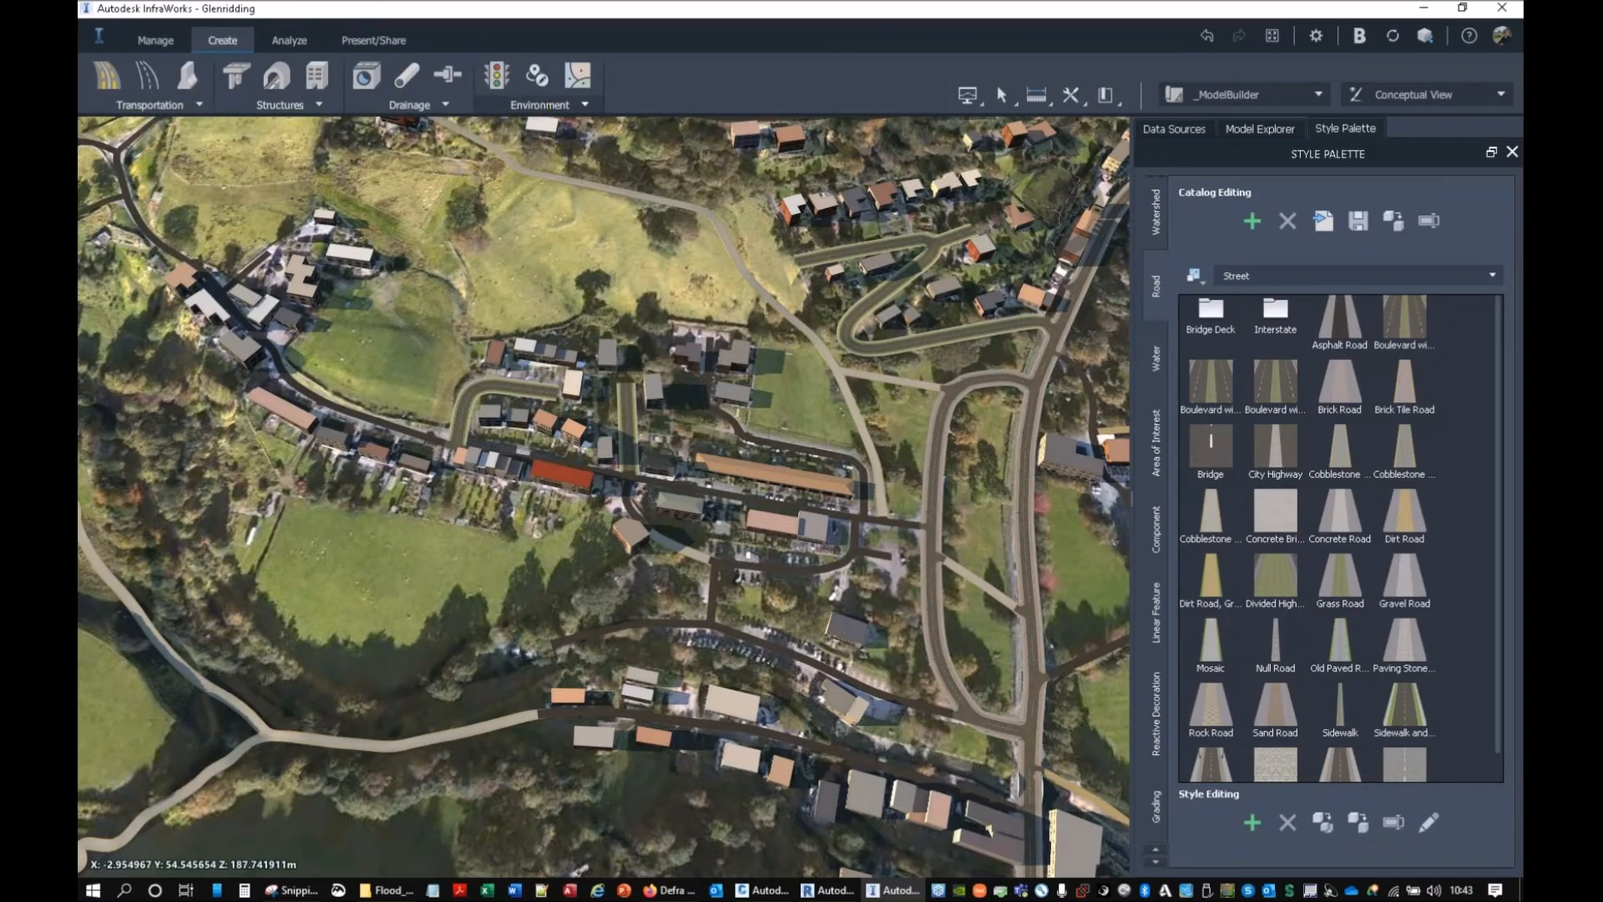
pyautogui.click(557, 115)
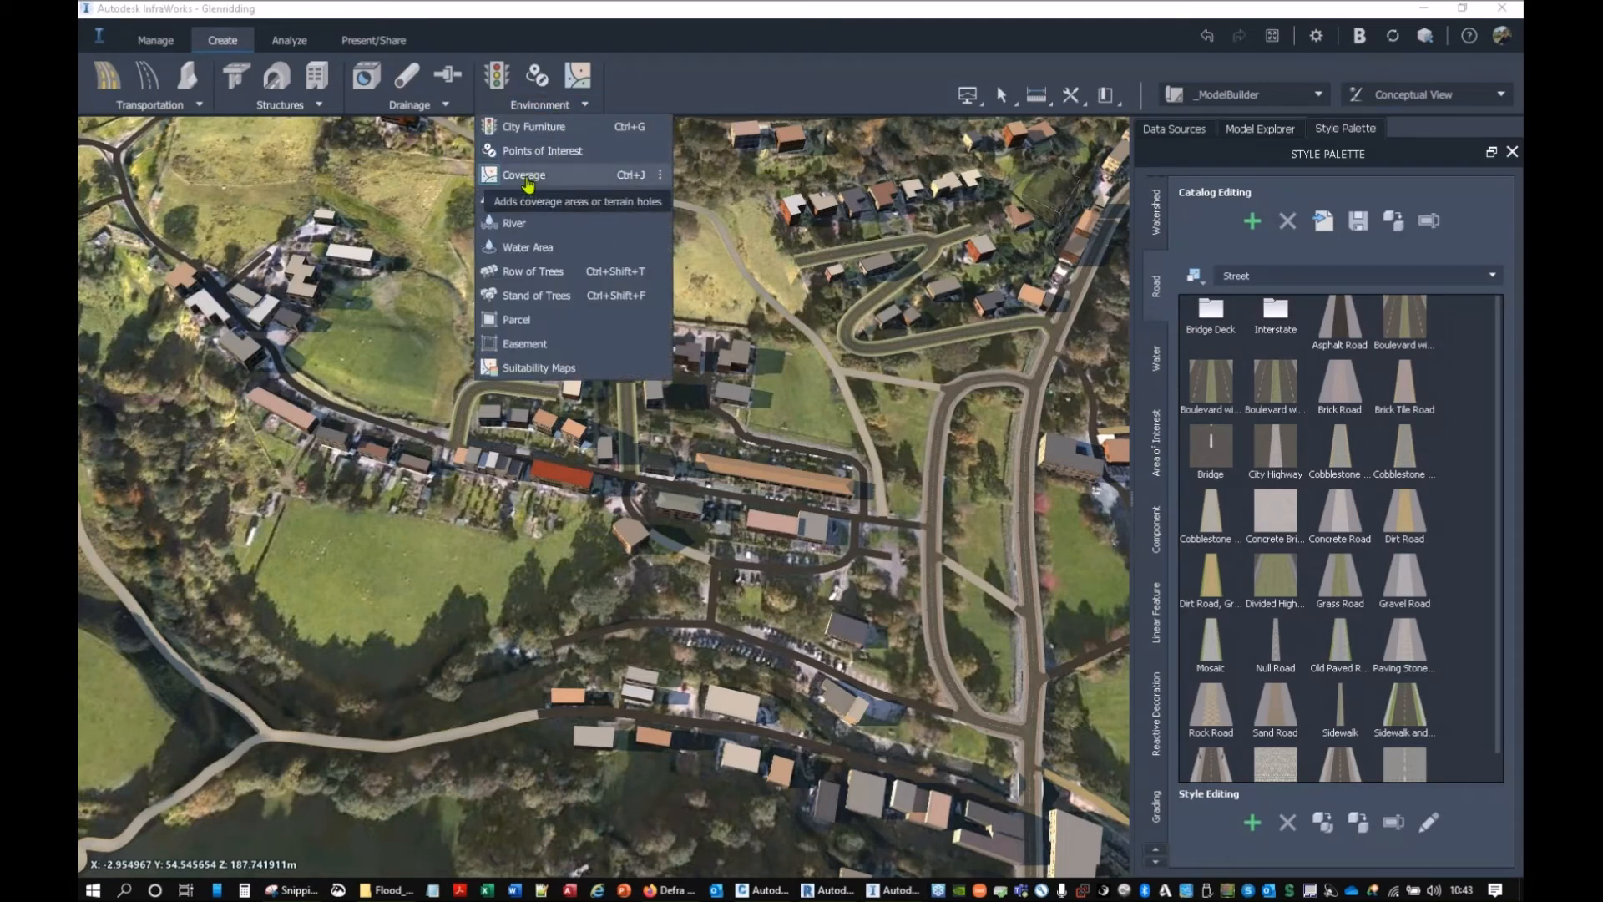
pyautogui.scroll(3, 775, 391)
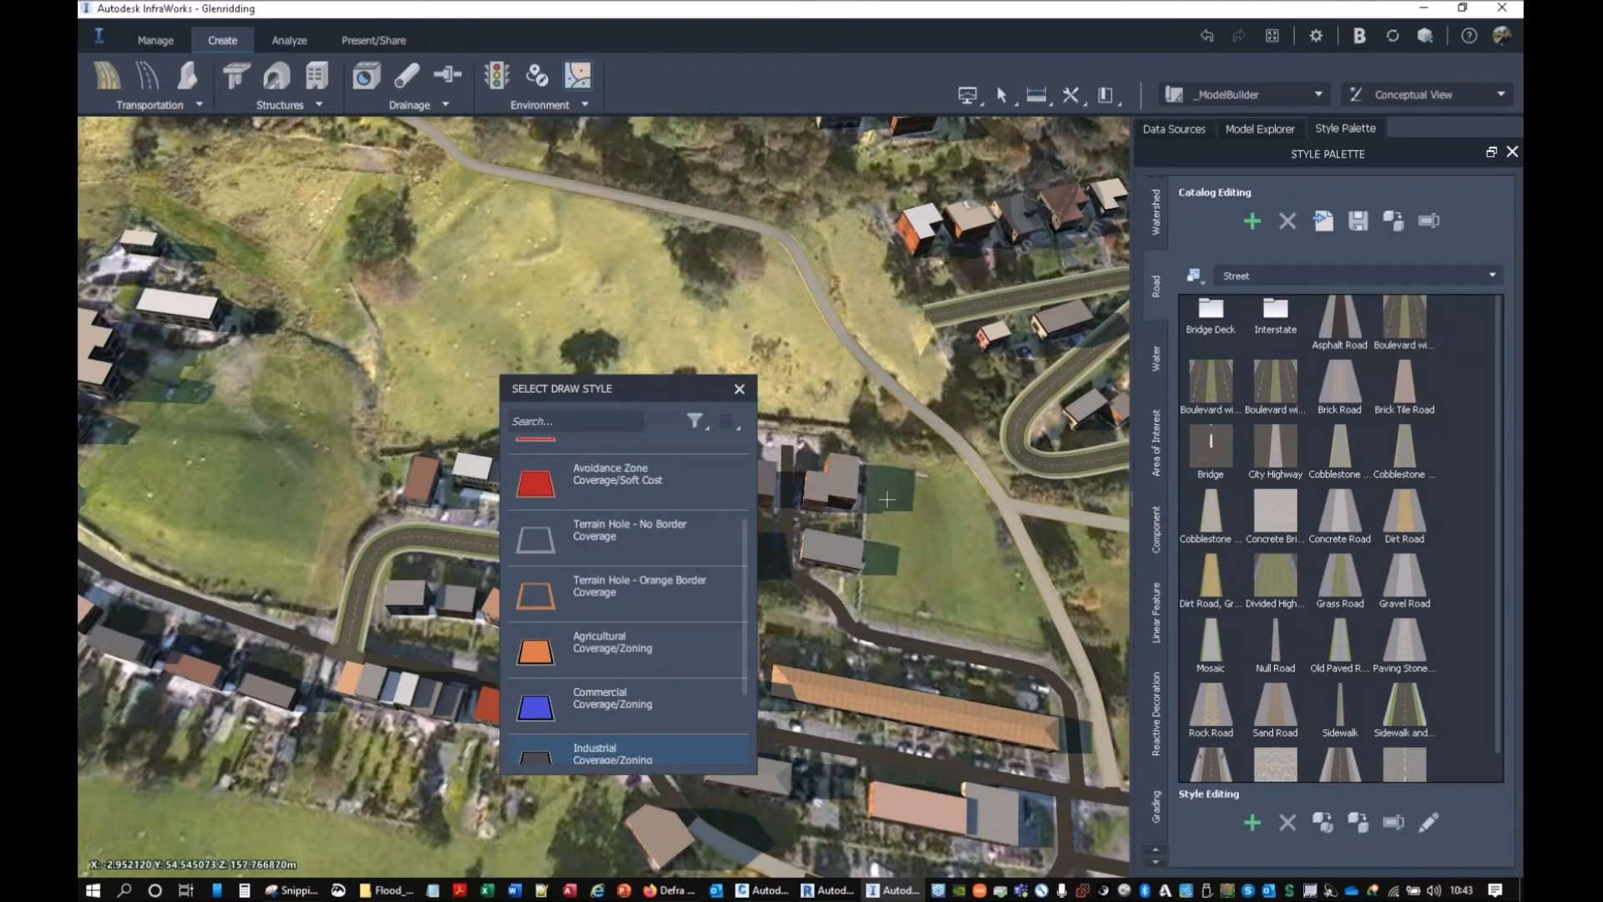
pyautogui.scroll(-3, 608, 667)
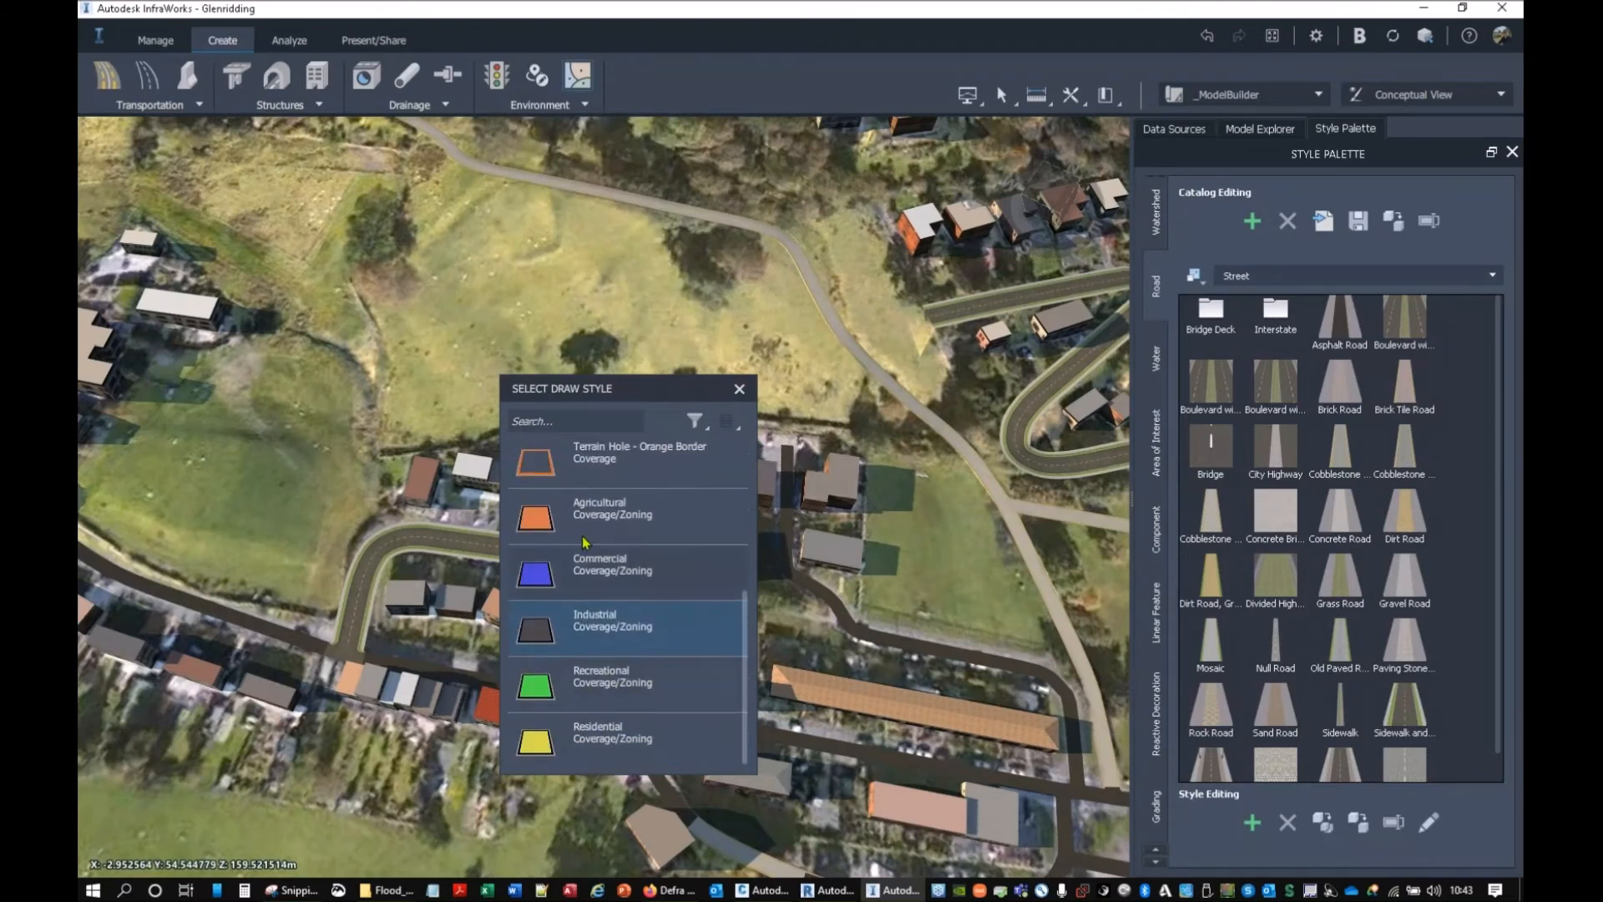
pyautogui.moveTo(605, 388); pyautogui.dragTo(321, 235)
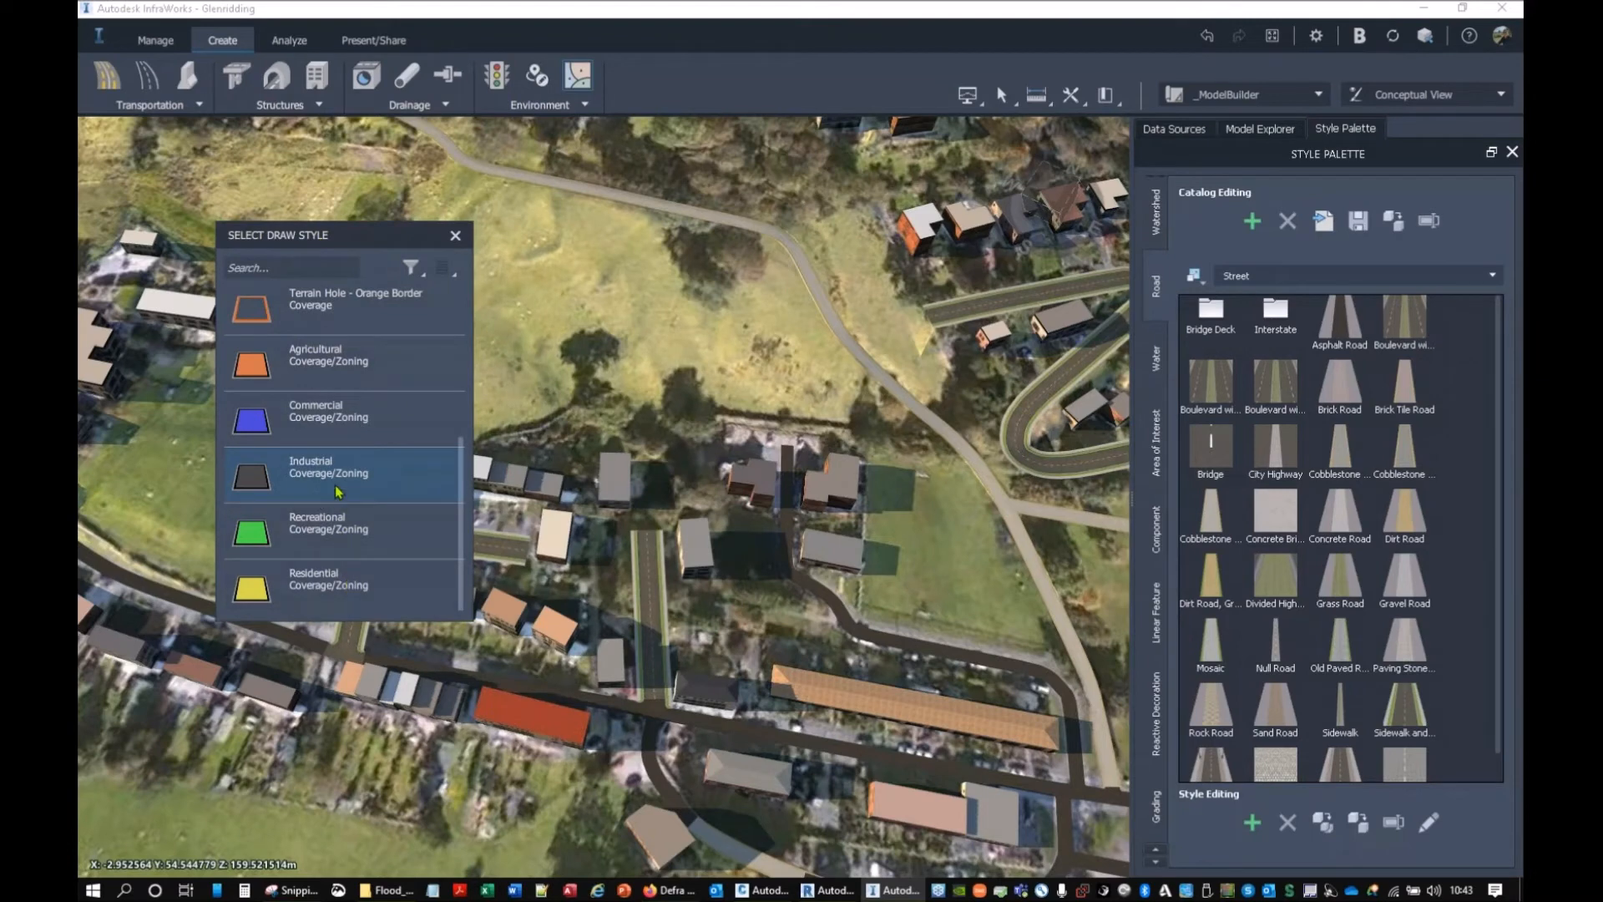
pyautogui.click(321, 582)
pyautogui.click(322, 466)
# Step: Draw a four-sided Industrial coverage of about 2970 m² over the green field between the buildings and the footpath, then dismiss the draw styles
pyautogui.scroll(2, 884, 469)
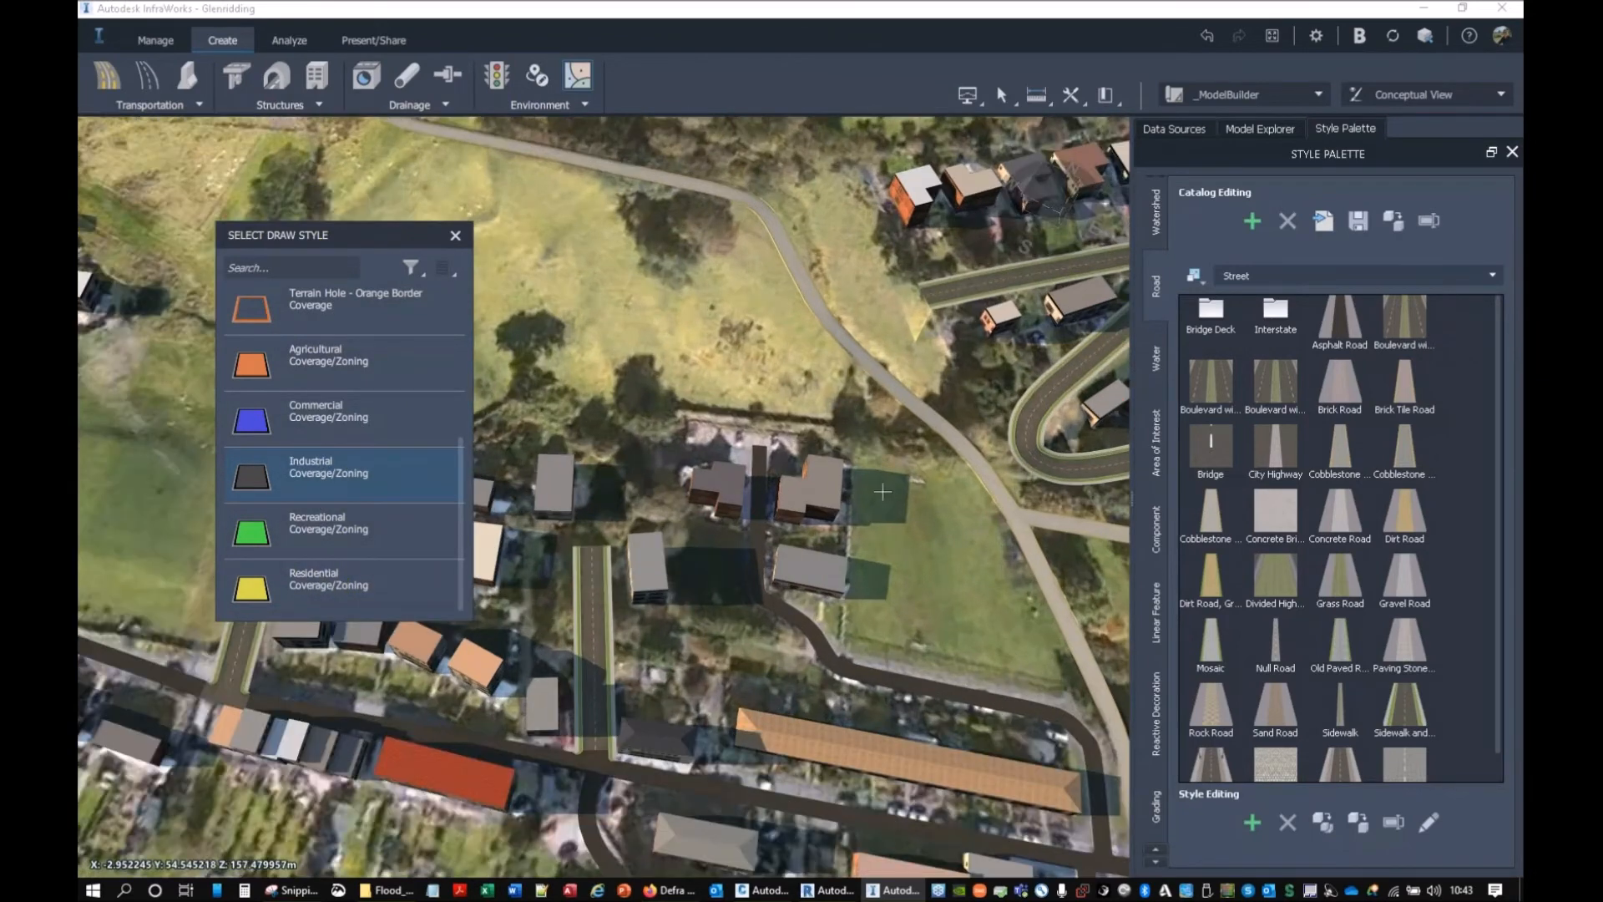
pyautogui.scroll(3, 883, 492)
pyautogui.click(689, 437)
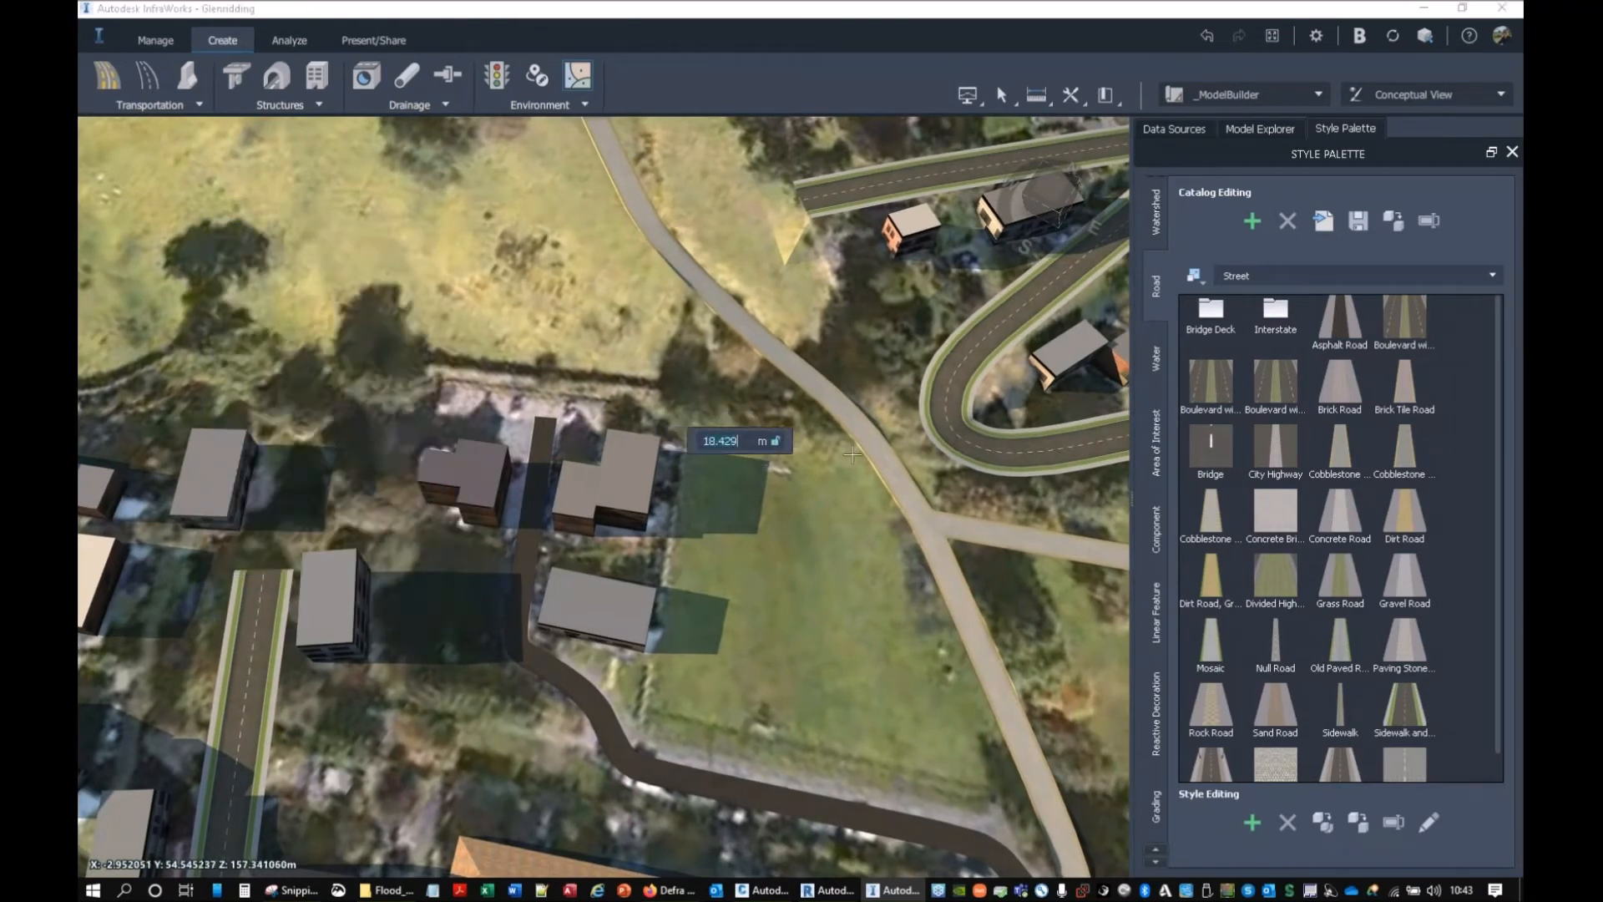
pyautogui.click(877, 465)
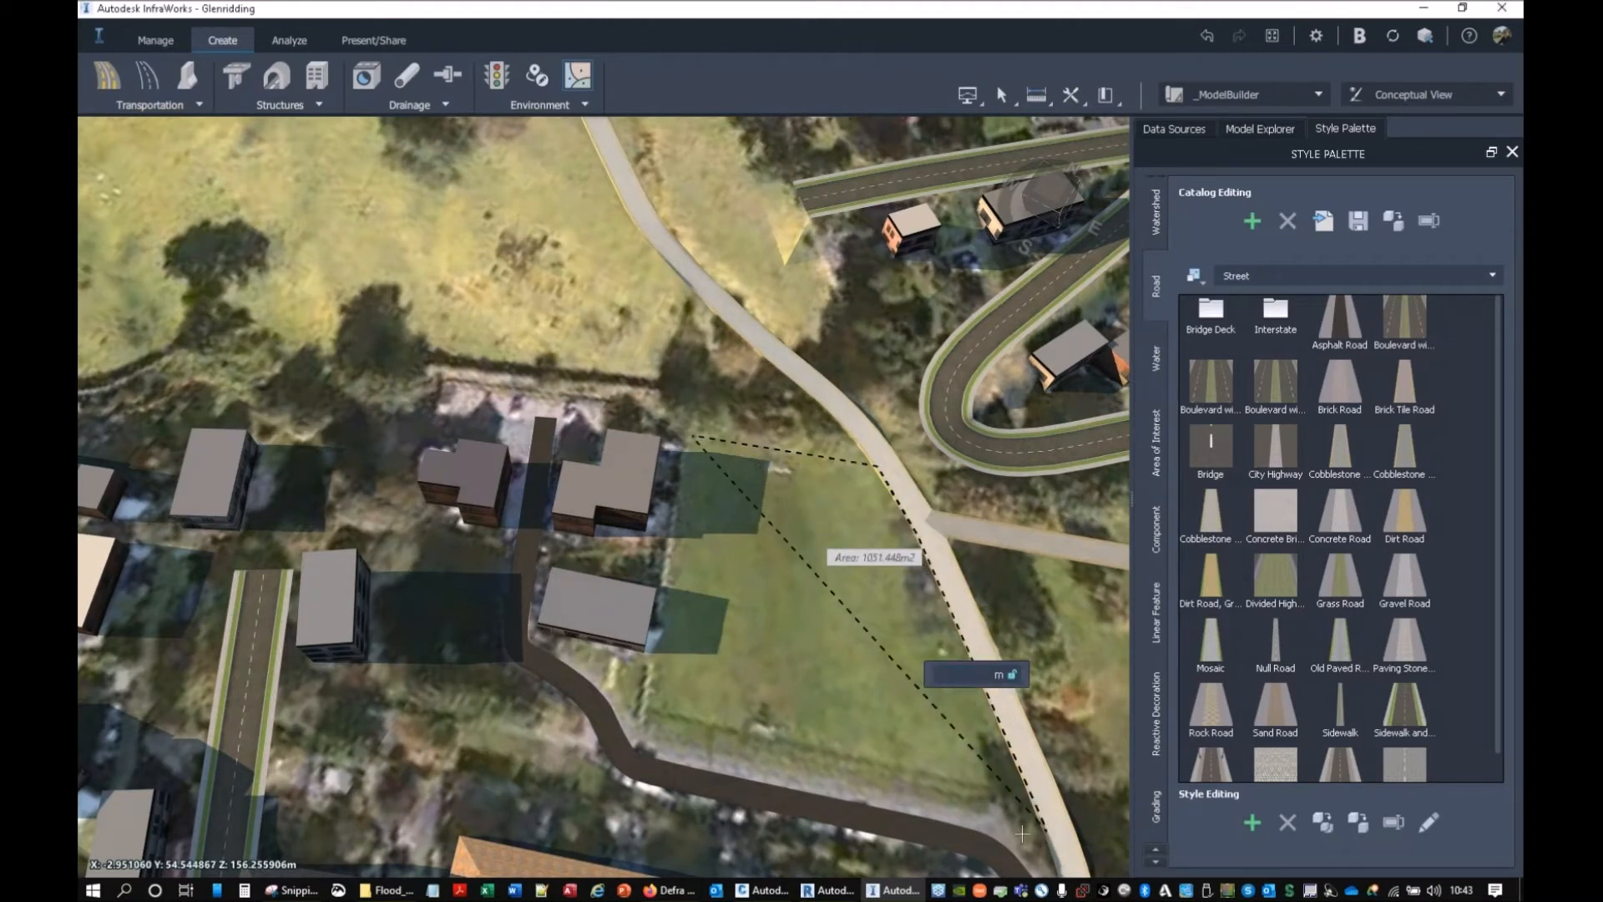
pyautogui.click(1045, 831)
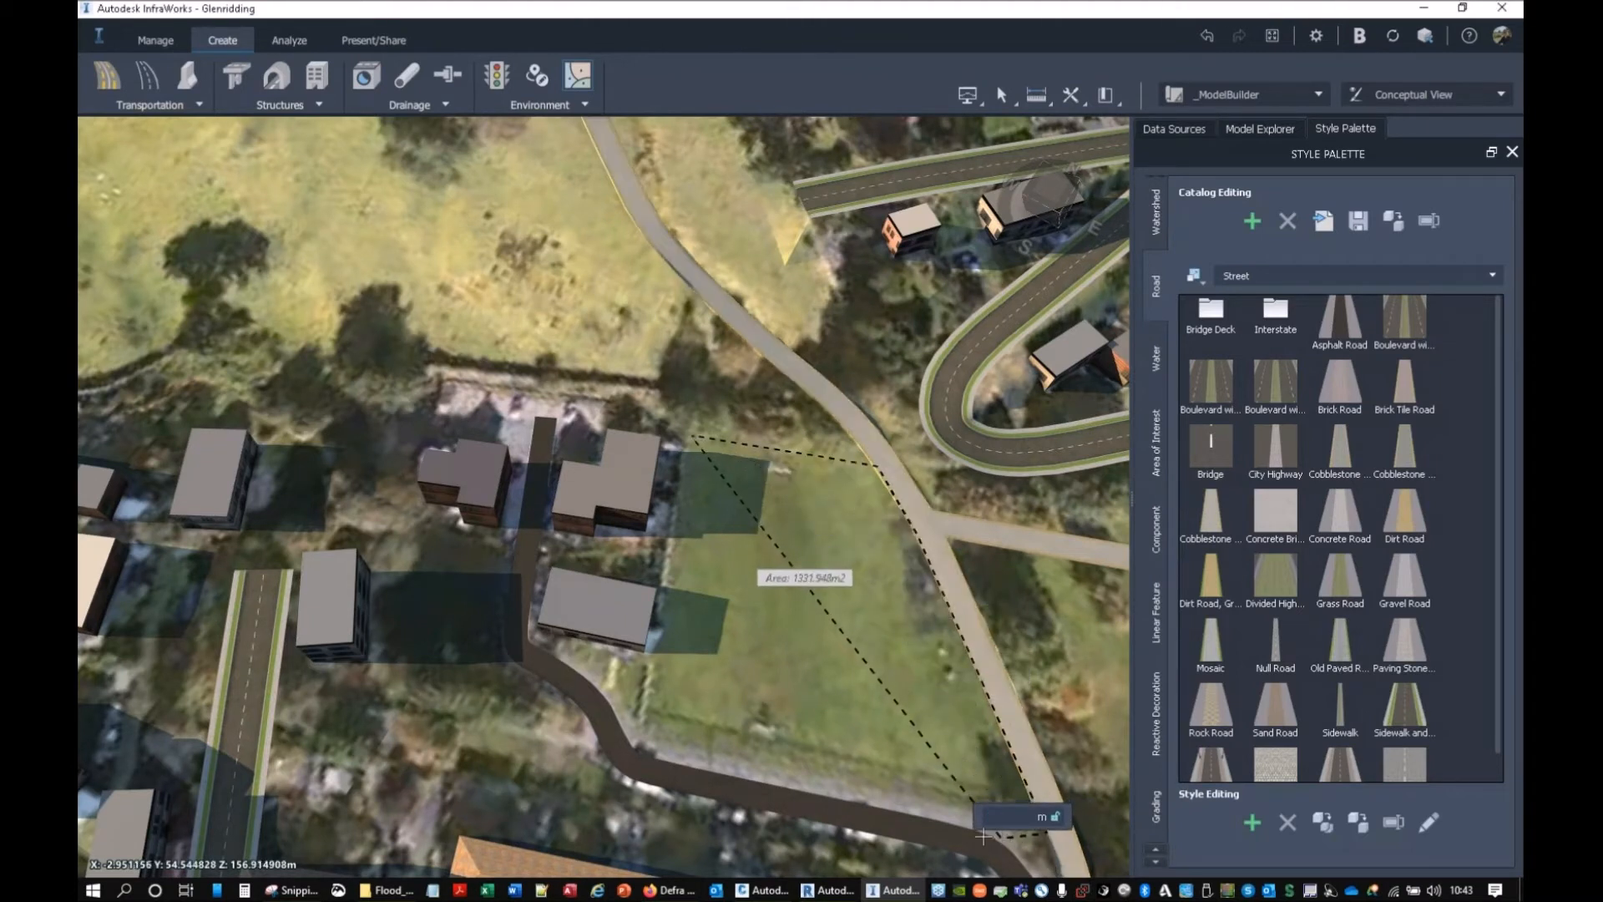
pyautogui.click(640, 753)
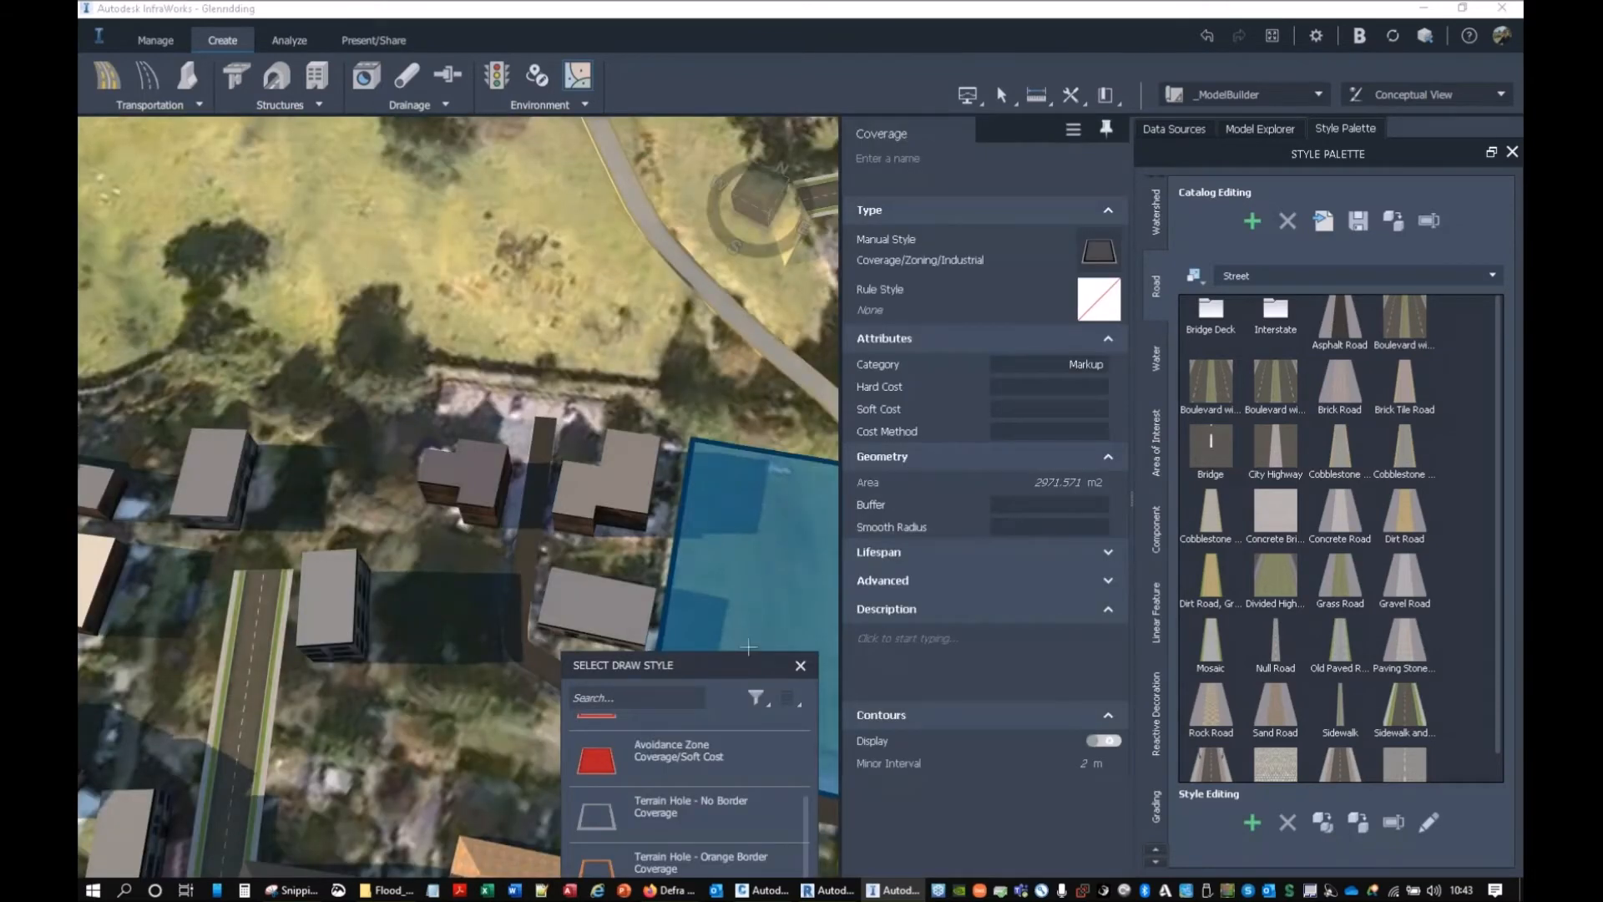
pyautogui.moveTo(747, 673); pyautogui.dragTo(451, 243)
pyautogui.click(504, 237)
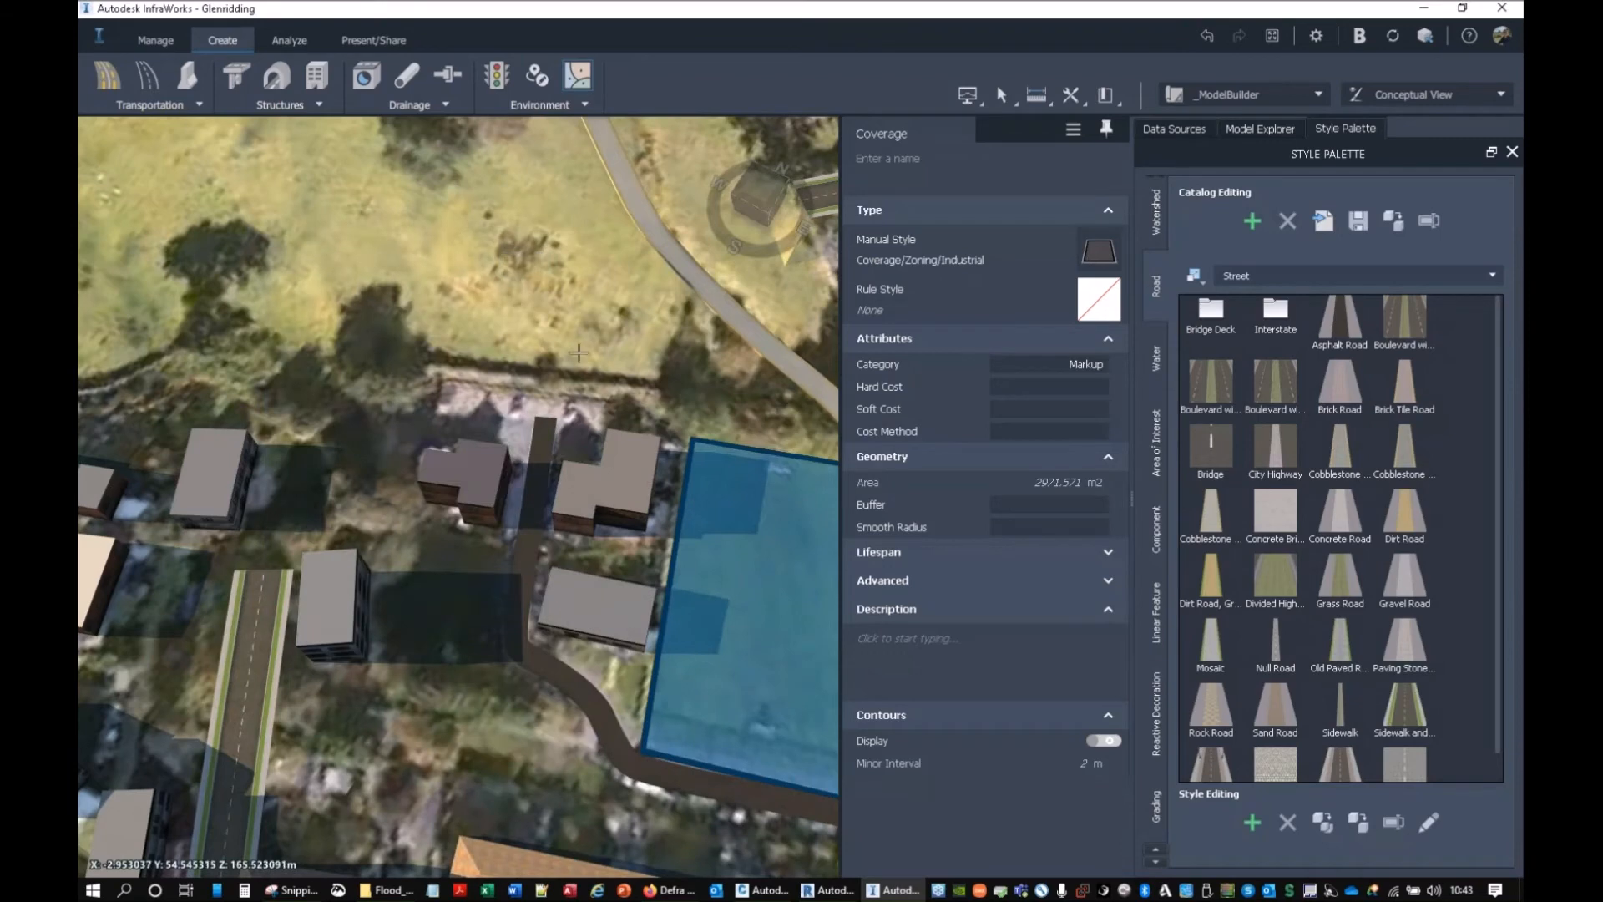
# Step: Deselect the new Industrial coverage and examine how it sits between the footpath, side road and buildings
pyautogui.scroll(6, 589, 568)
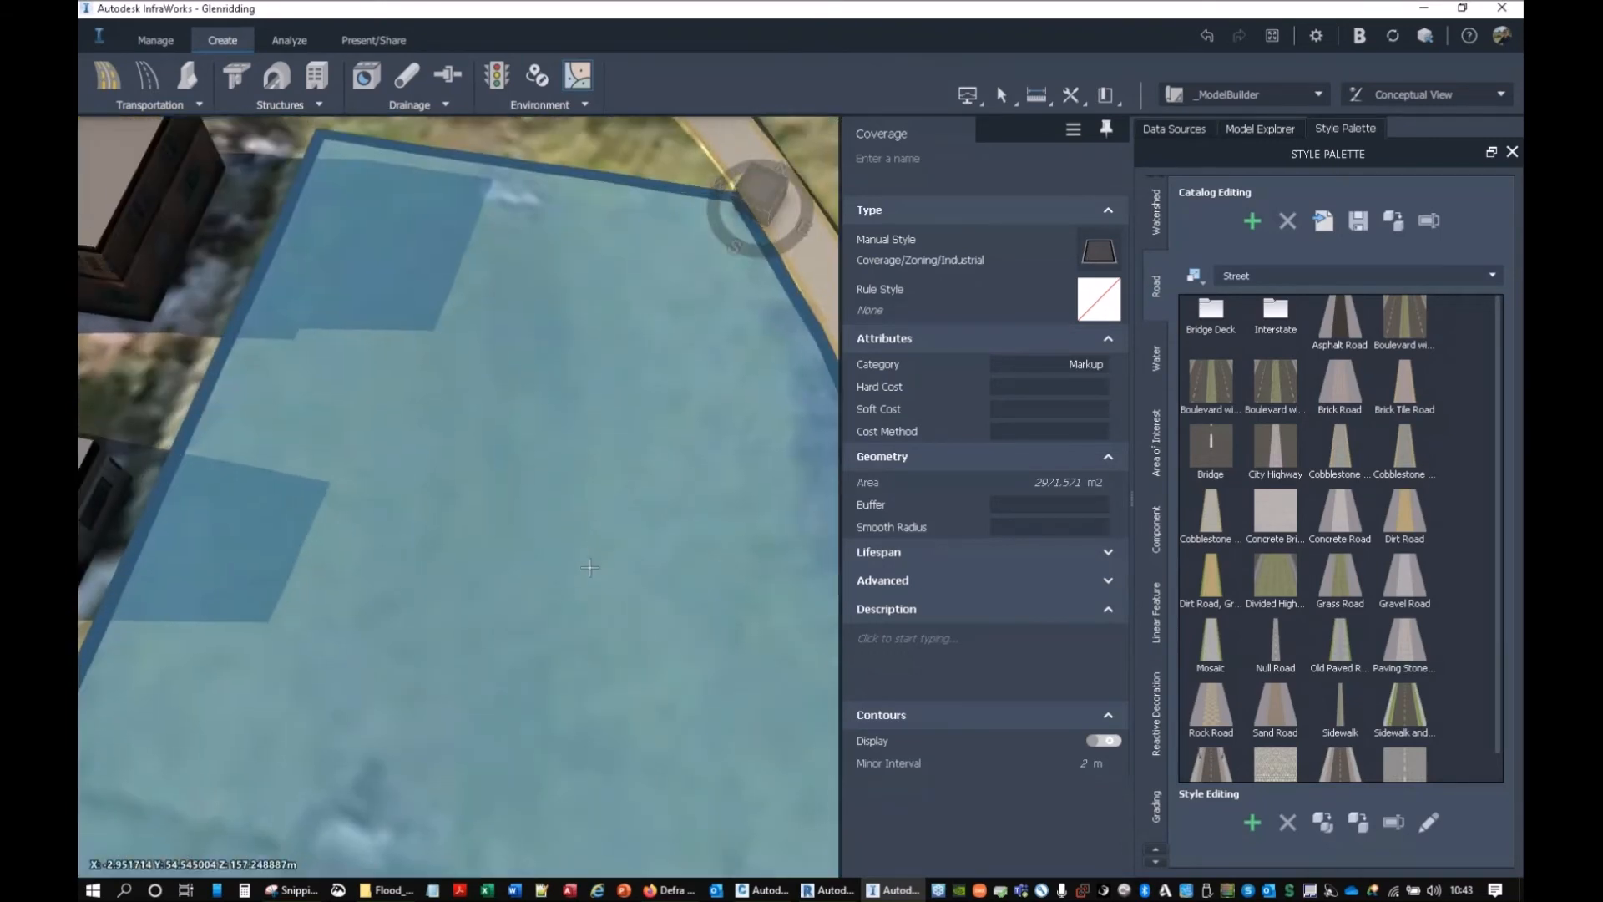
pyautogui.moveTo(590, 568); pyautogui.dragTo(540, 357)
pyautogui.scroll(-2, 540, 357)
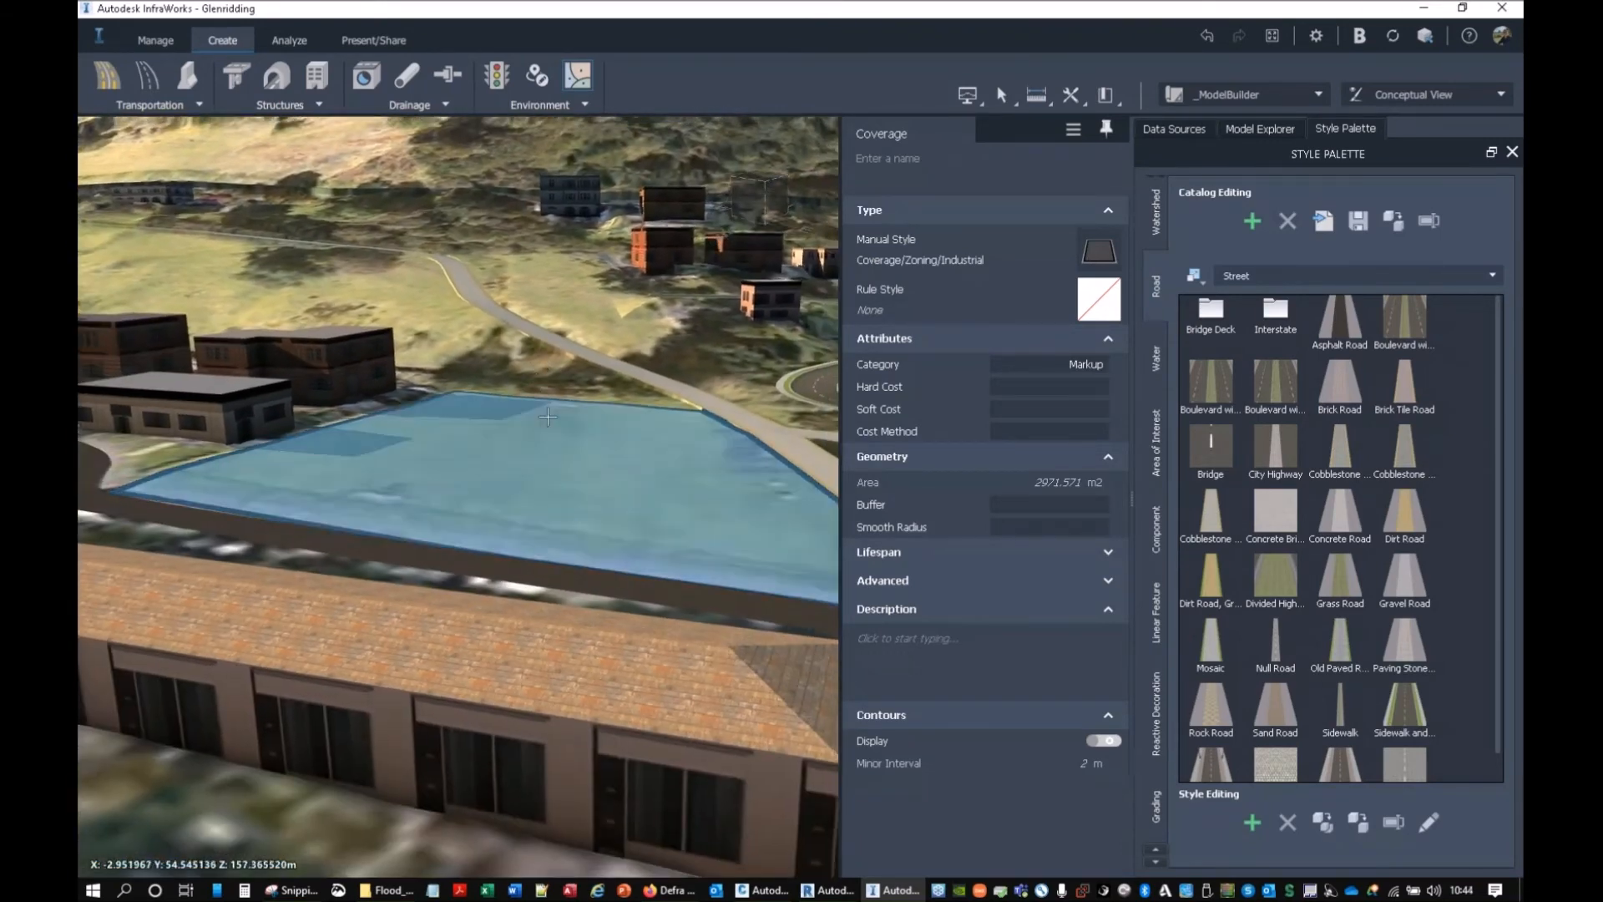
pyautogui.press('Escape')
pyautogui.moveTo(623, 503); pyautogui.dragTo(725, 543)
pyautogui.moveTo(547, 574); pyautogui.dragTo(691, 590)
pyautogui.moveTo(691, 591); pyautogui.dragTo(669, 508, button='middle')
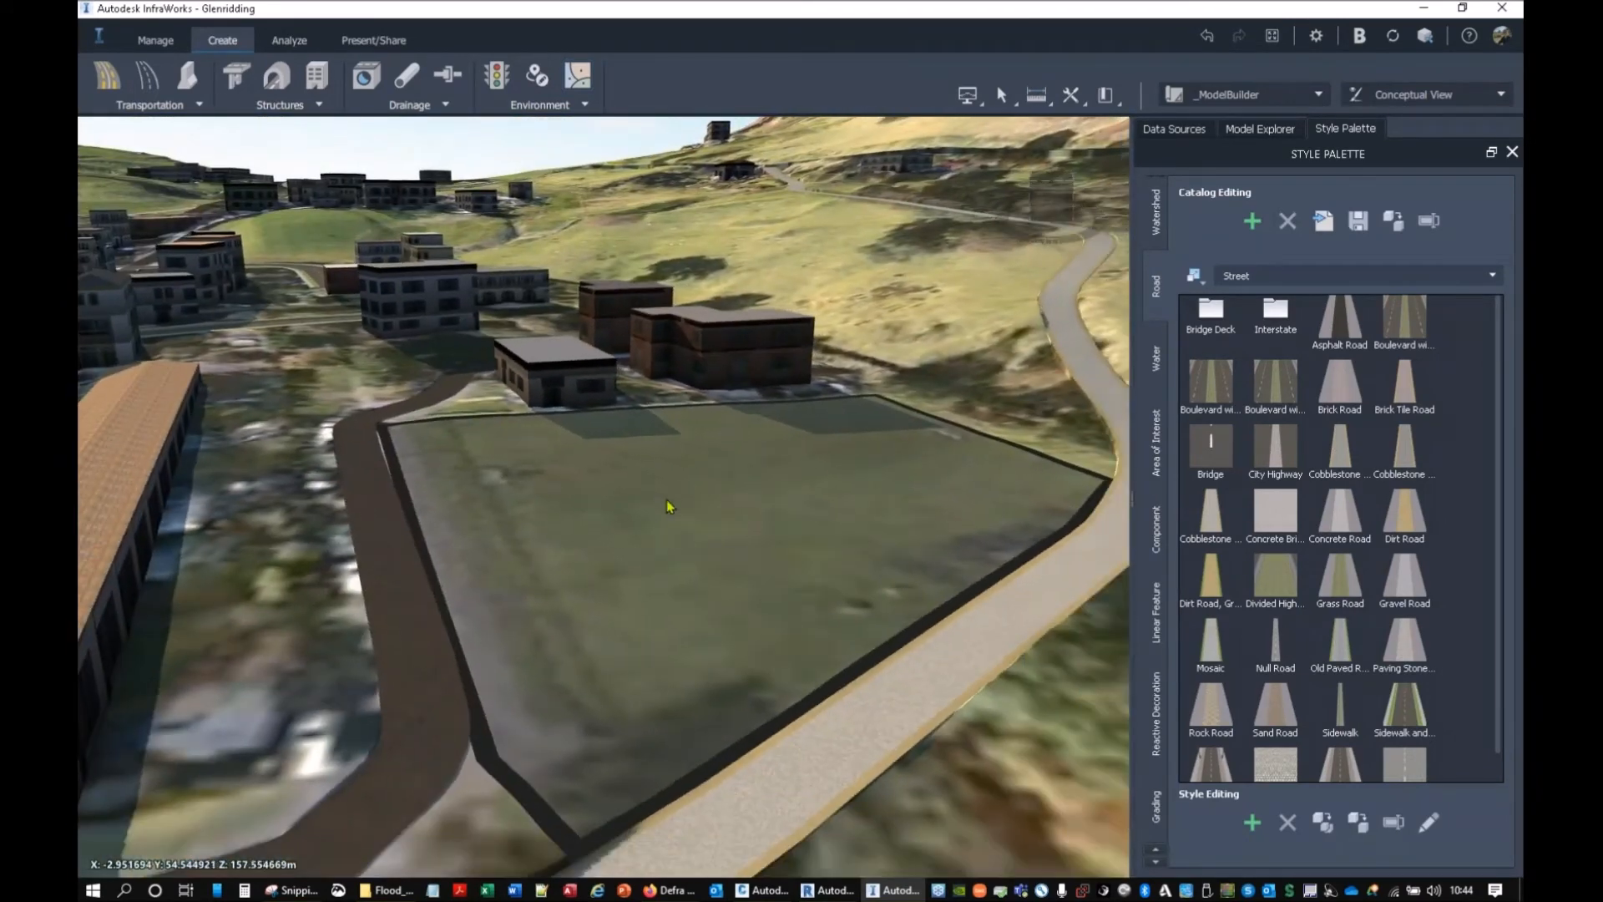
# Step: Open the Terrain folder of the Material style catalog
pyautogui.scroll(10, 1162, 306)
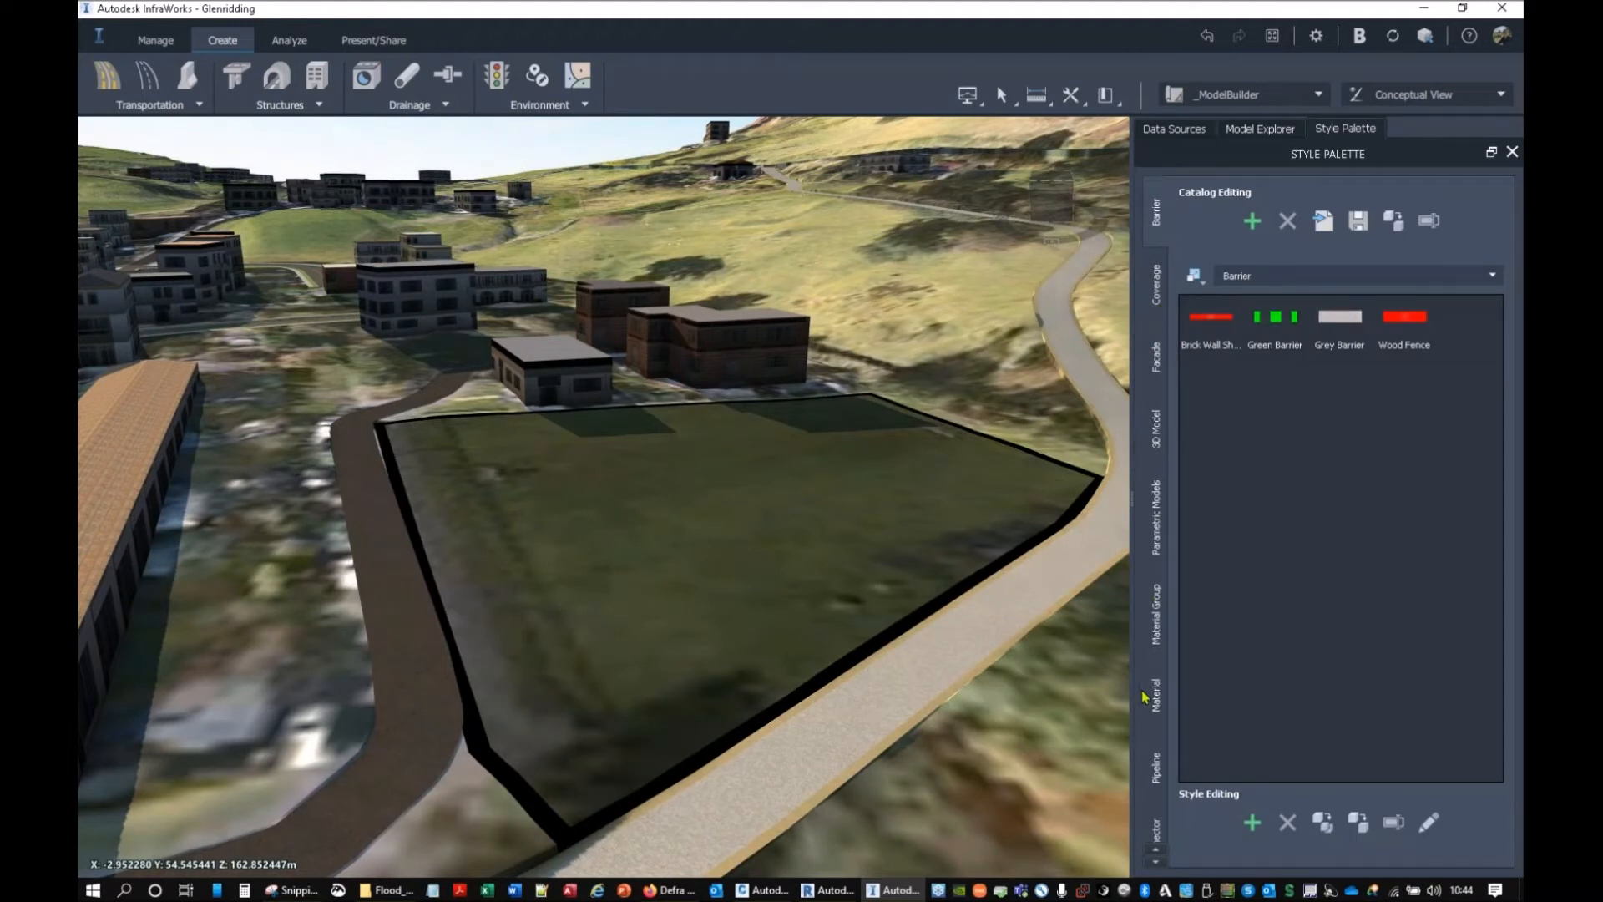
pyautogui.click(1155, 697)
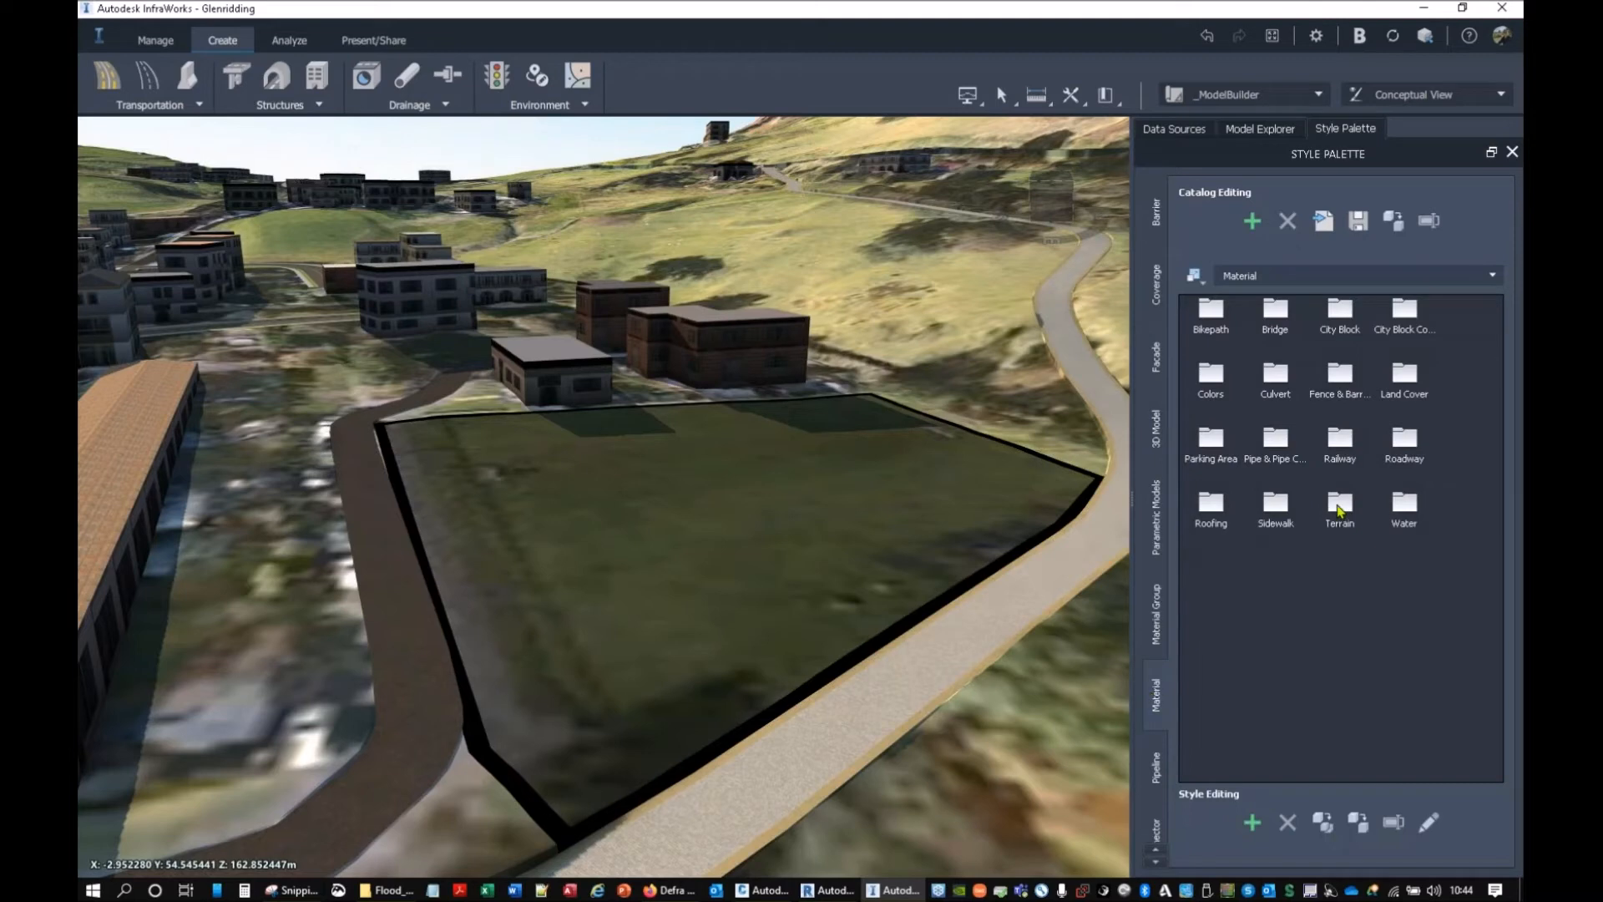
pyautogui.doubleClick(1340, 504)
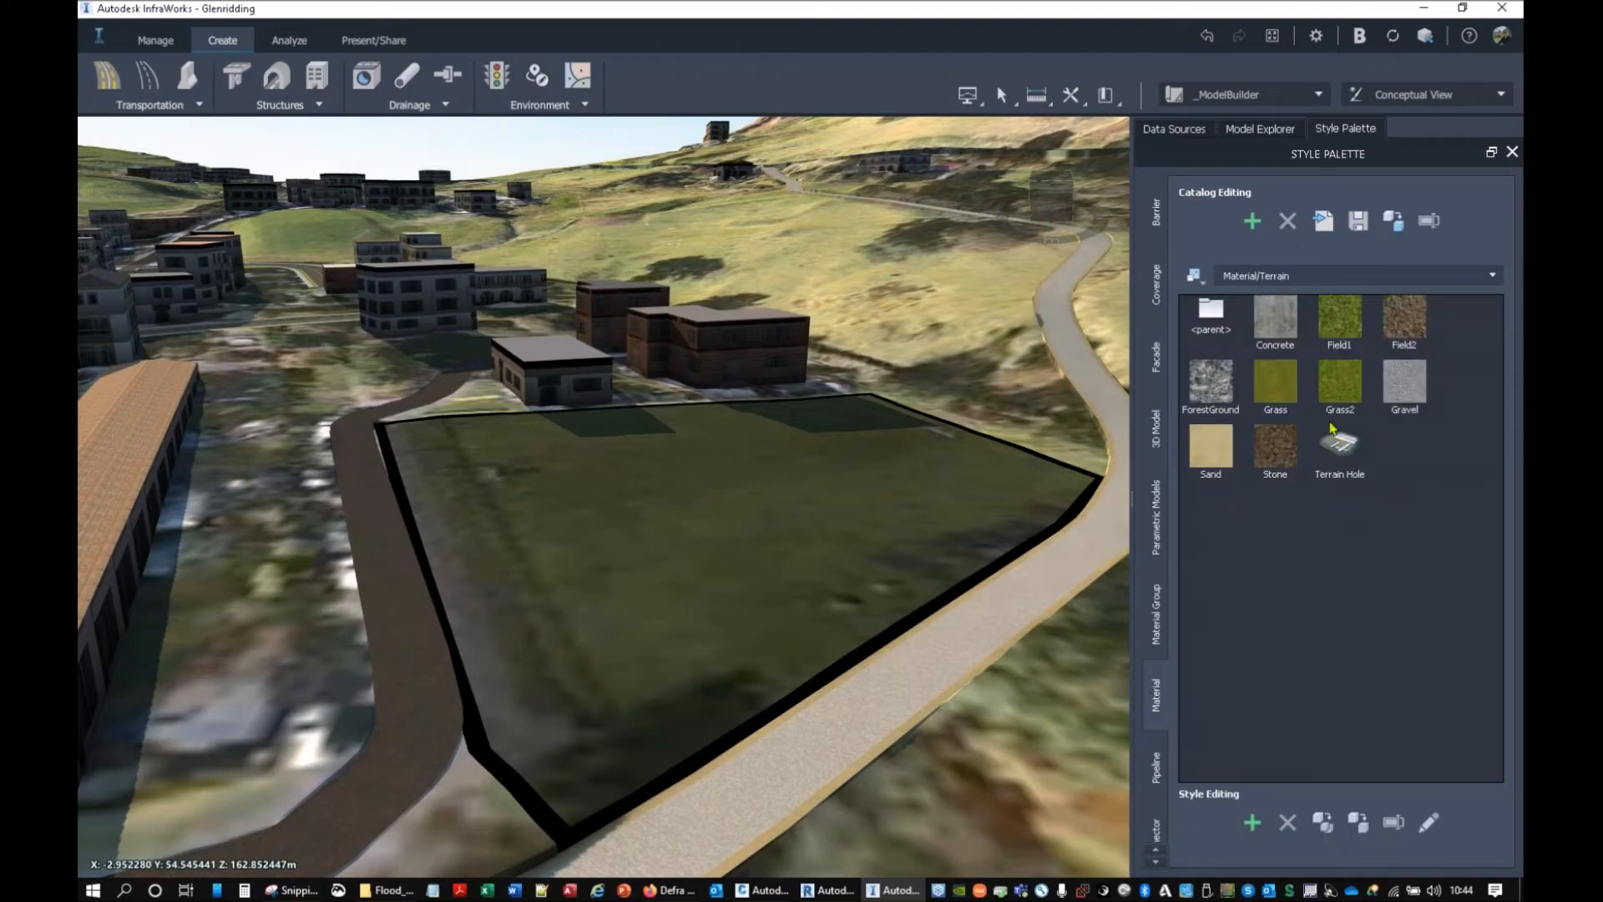
# Step: Apply the Sand terrain material to the field coverage and inspect its surface texture up close
pyautogui.moveTo(1226, 452); pyautogui.dragTo(850, 498)
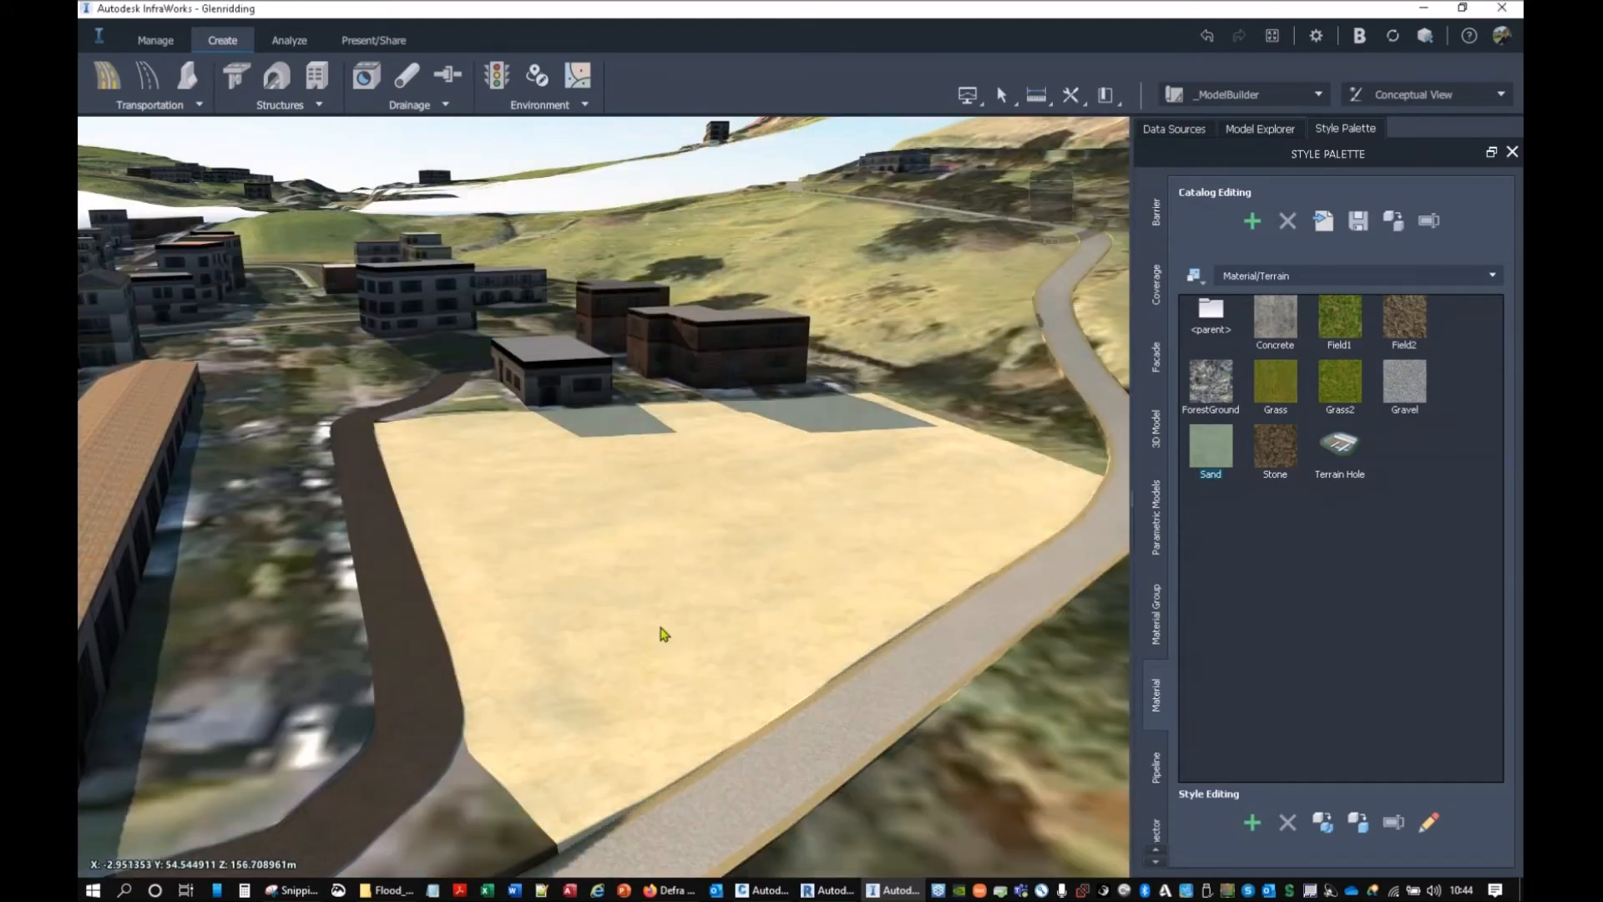
pyautogui.scroll(4, 720, 565)
pyautogui.scroll(6, 720, 565)
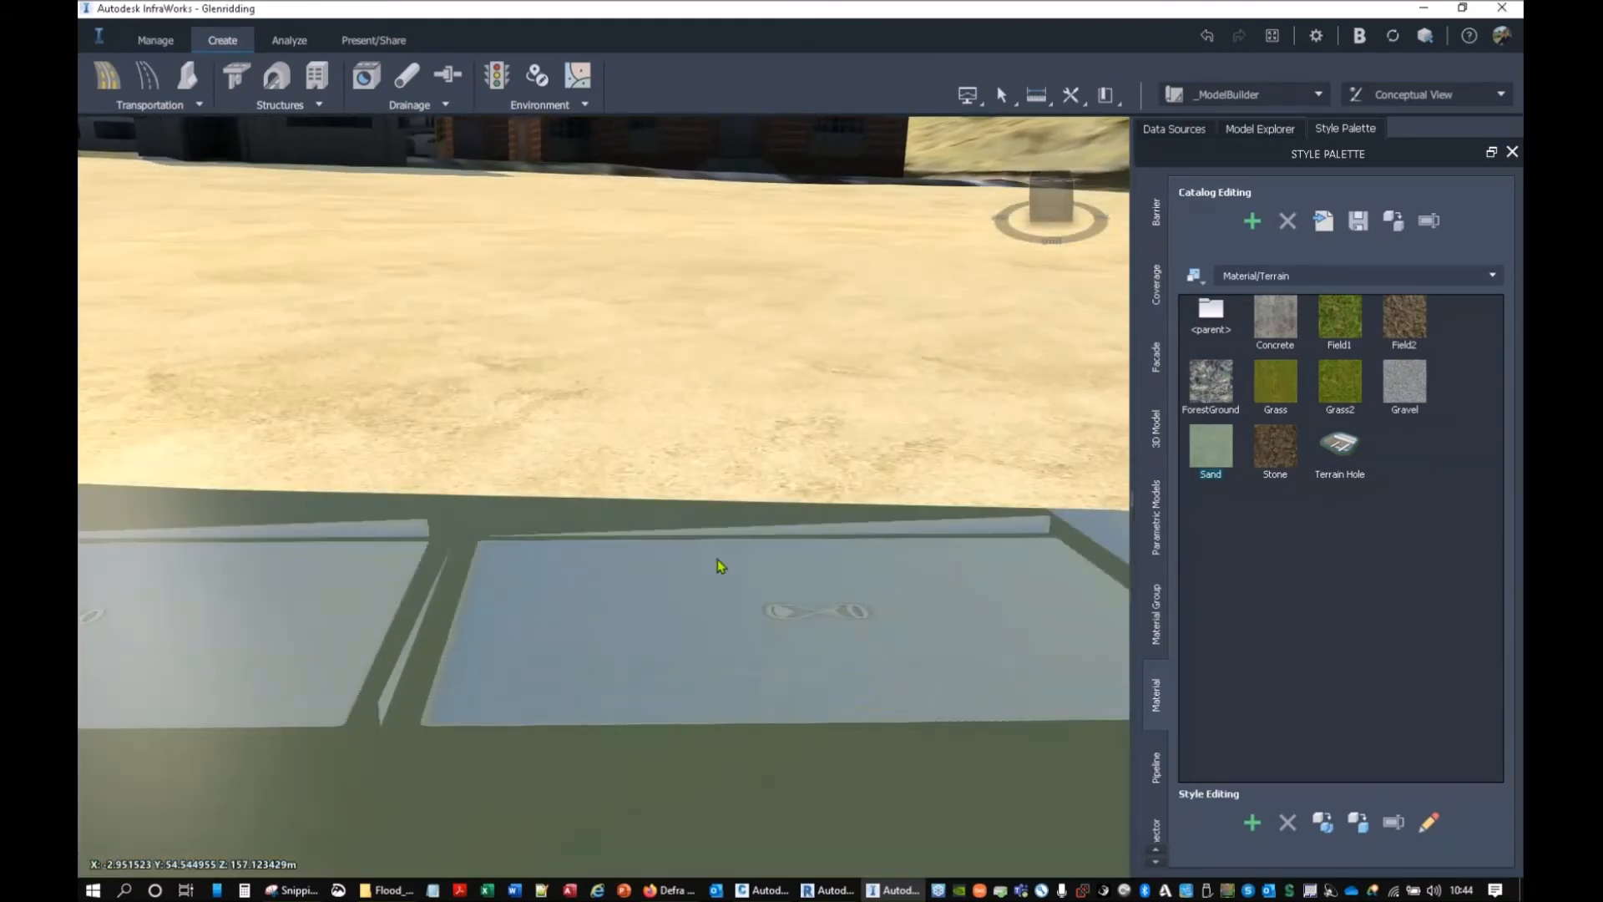
pyautogui.scroll(-1, 720, 565)
pyautogui.moveTo(721, 566); pyautogui.dragTo(702, 645)
pyautogui.scroll(3, 703, 642)
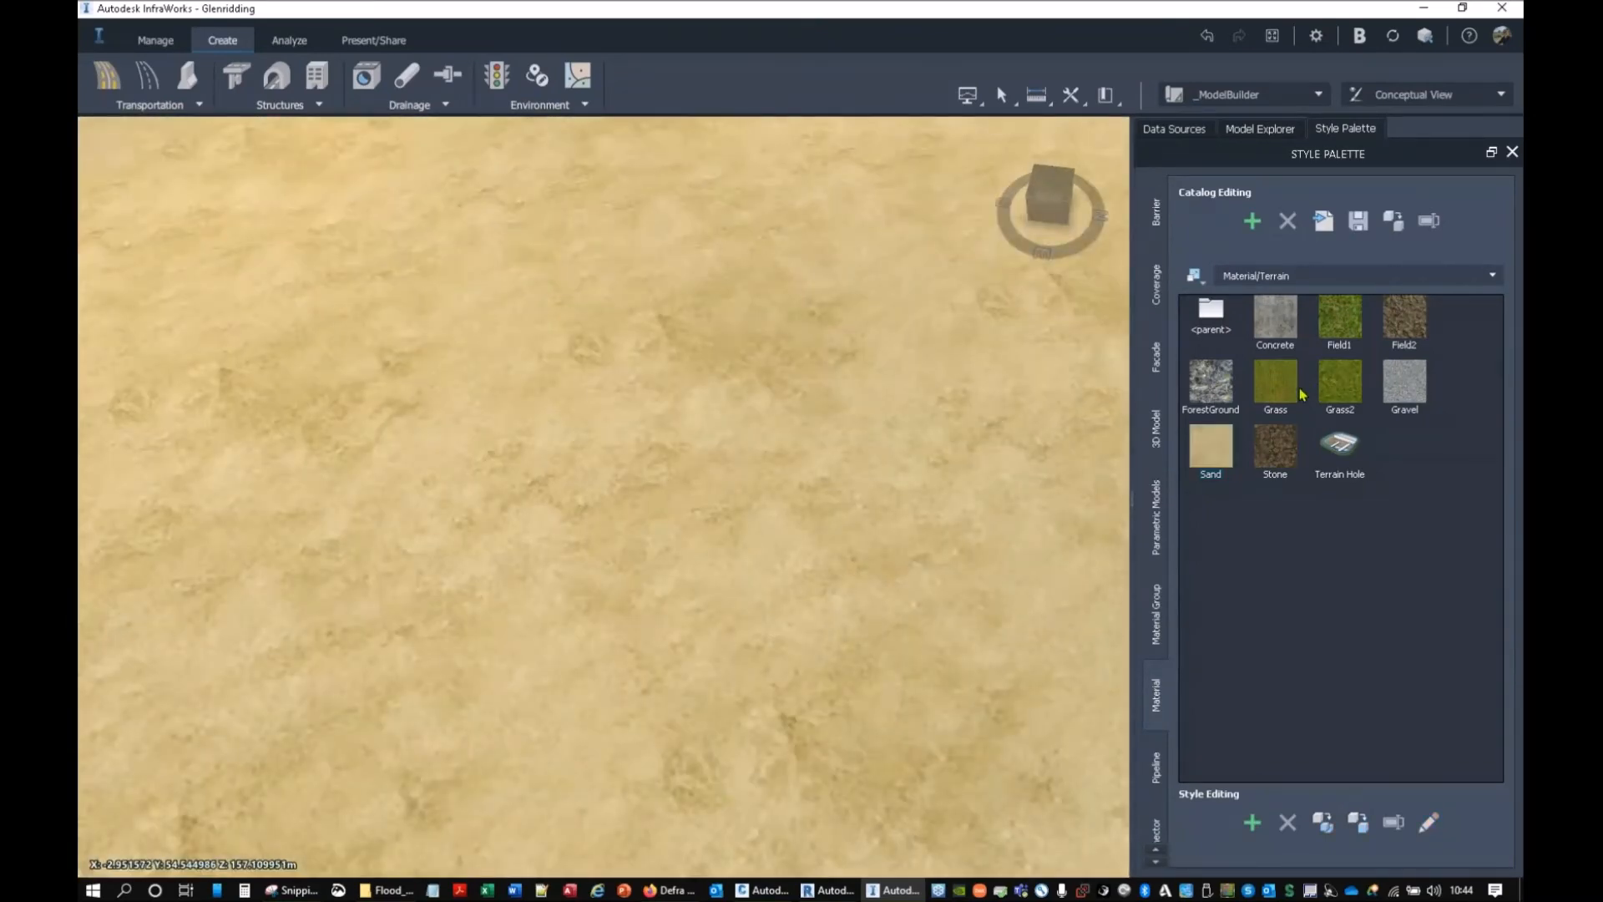
# Step: Restyle the field coverage with the Grass2 terrain material
pyautogui.moveTo(1301, 394); pyautogui.dragTo(802, 484)
pyautogui.scroll(-4, 870, 586)
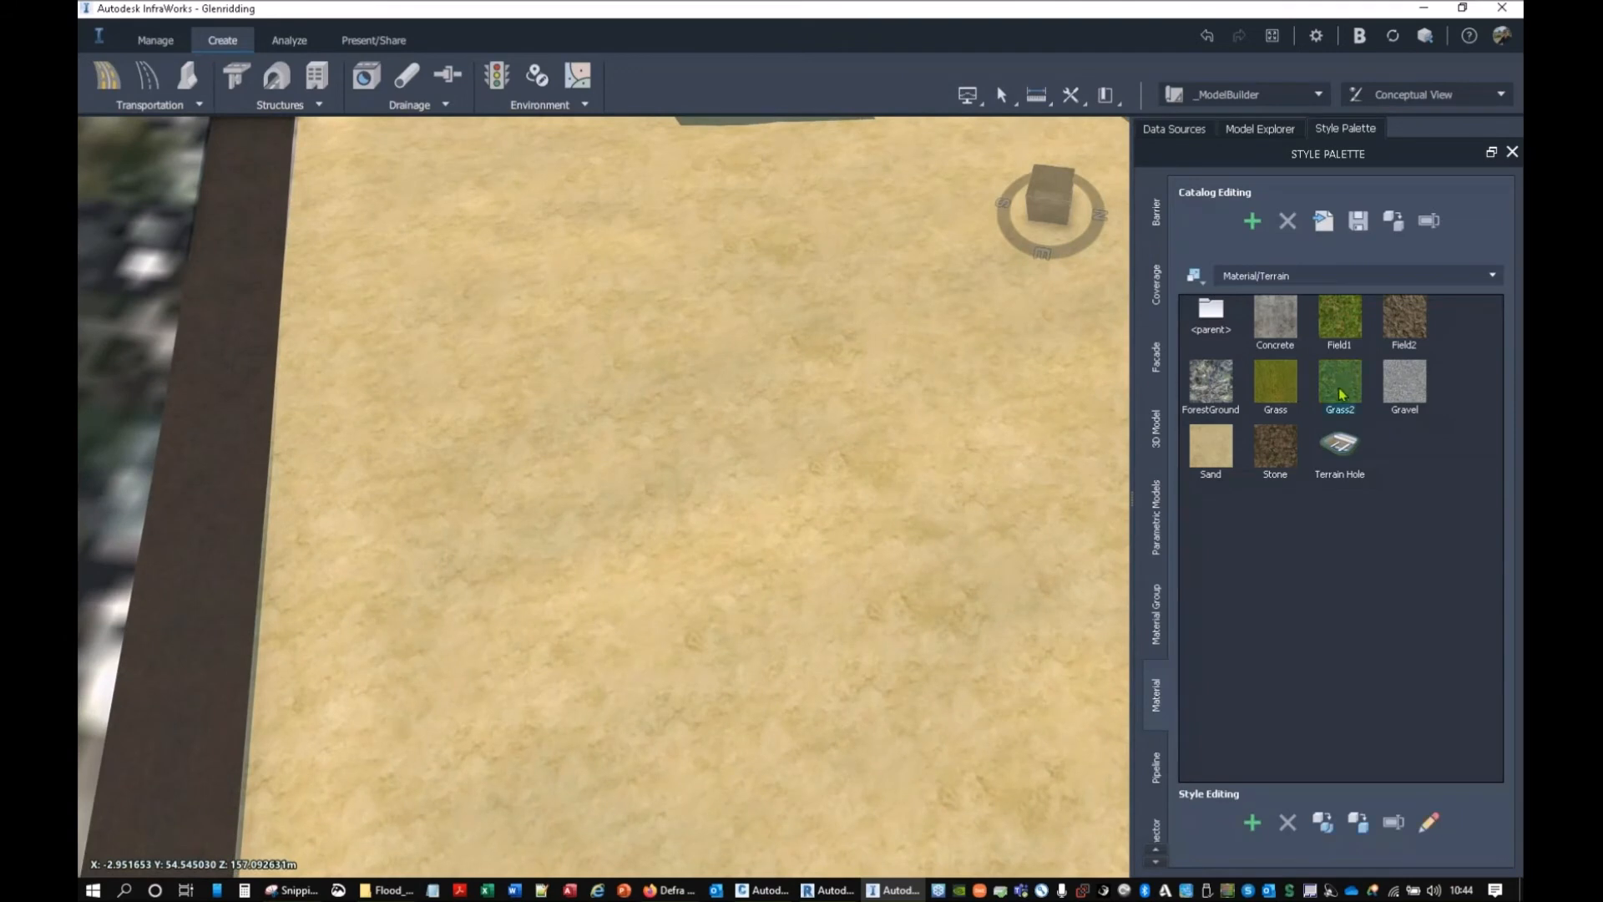
pyautogui.moveTo(1344, 388); pyautogui.dragTo(579, 449)
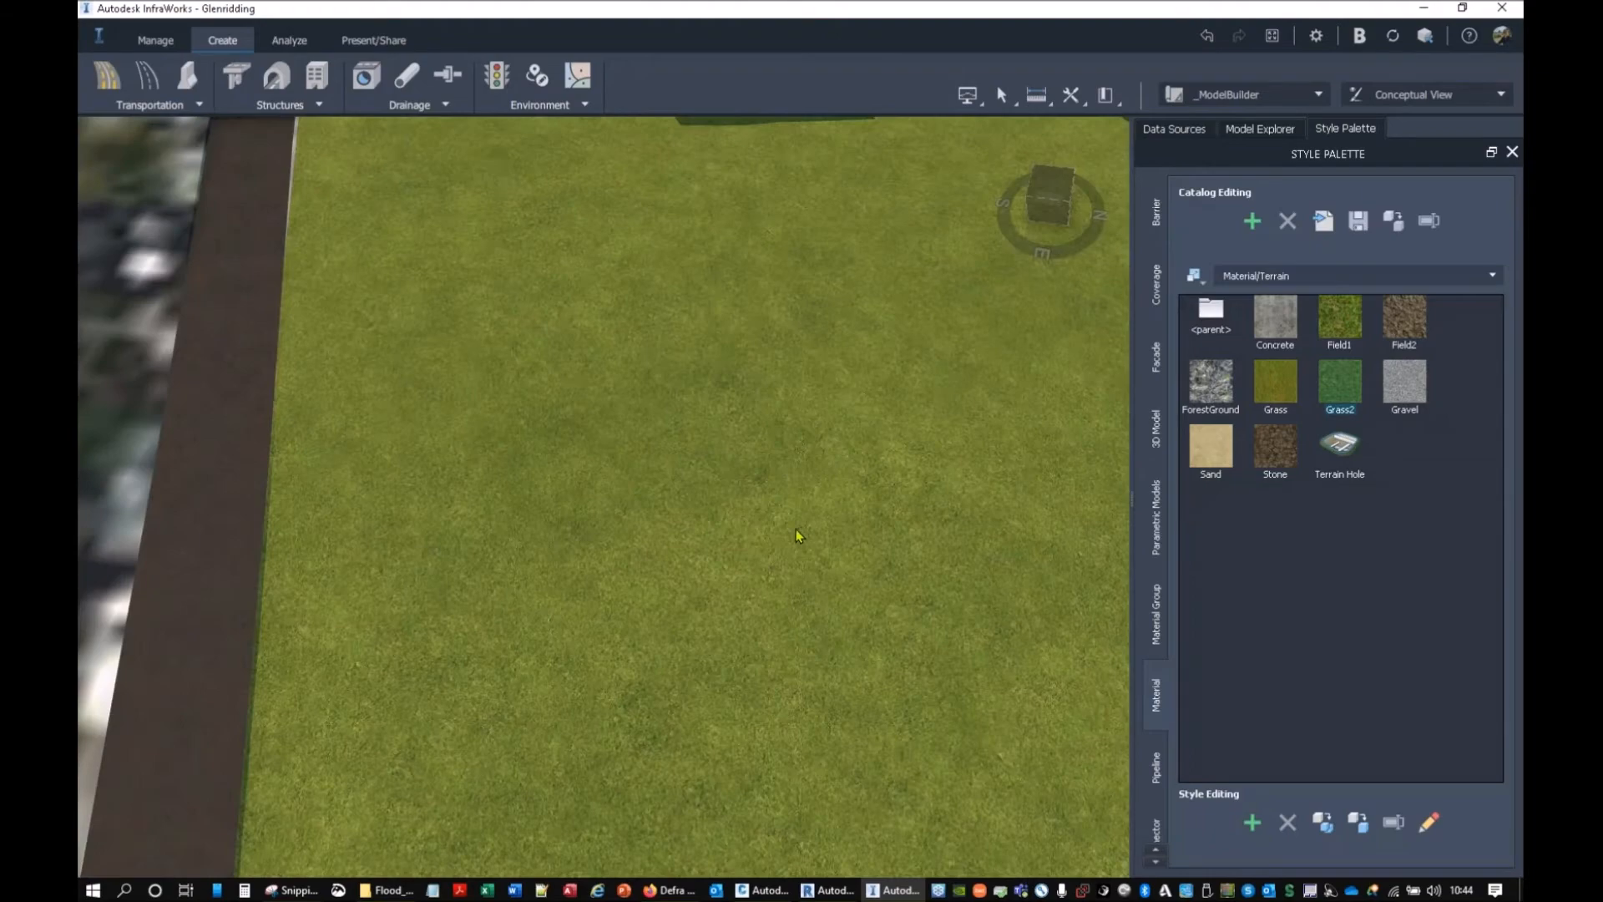
# Step: Examine the grass-covered plot and its surroundings from close up, at a low angle and from above
pyautogui.scroll(-2, 795, 528)
pyautogui.scroll(-2, 773, 561)
pyautogui.moveTo(865, 564); pyautogui.dragTo(706, 557, button='middle')
pyautogui.scroll(4, 714, 558)
pyautogui.scroll(2, 715, 559)
pyautogui.moveTo(715, 558); pyautogui.dragTo(865, 499)
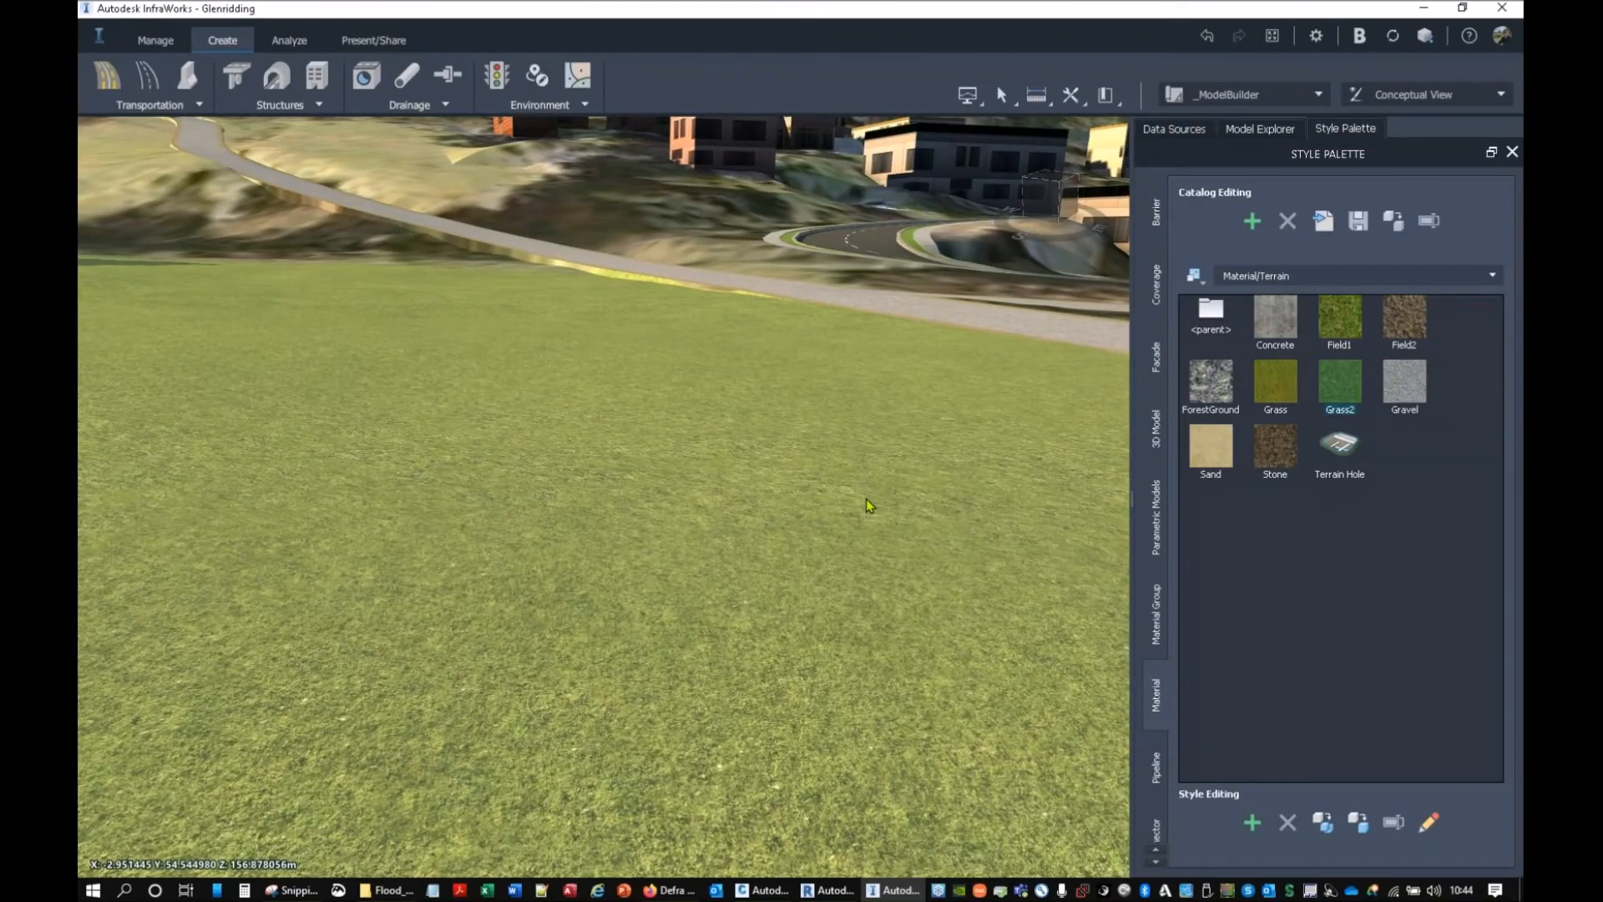
pyautogui.scroll(-3, 783, 488)
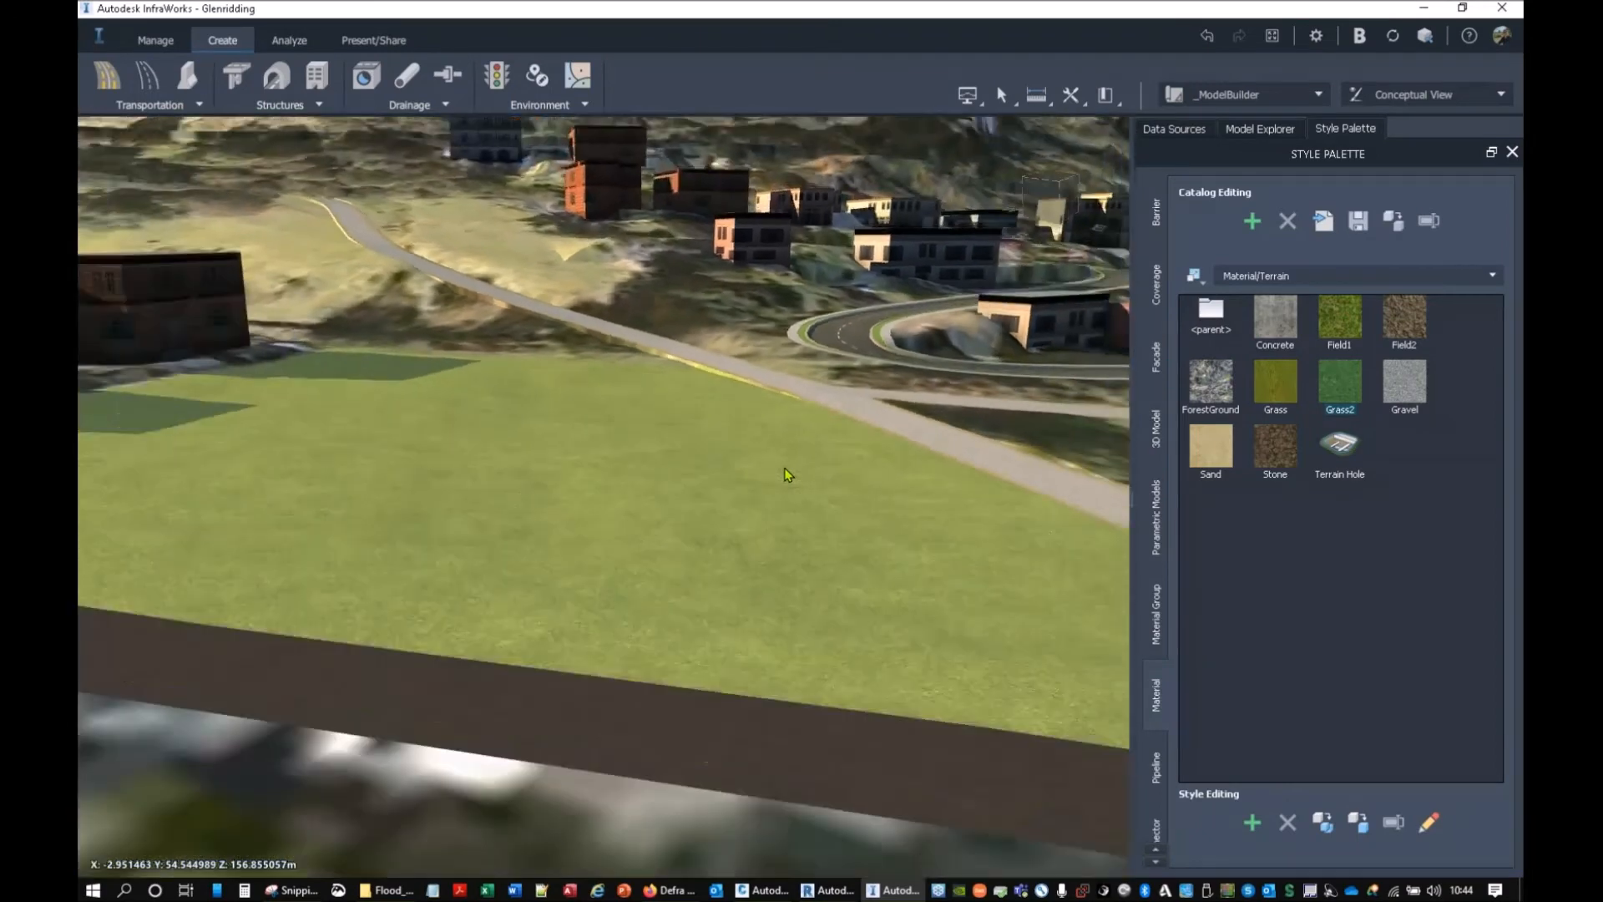
pyautogui.scroll(-2, 783, 469)
pyautogui.moveTo(758, 493); pyautogui.dragTo(769, 397)
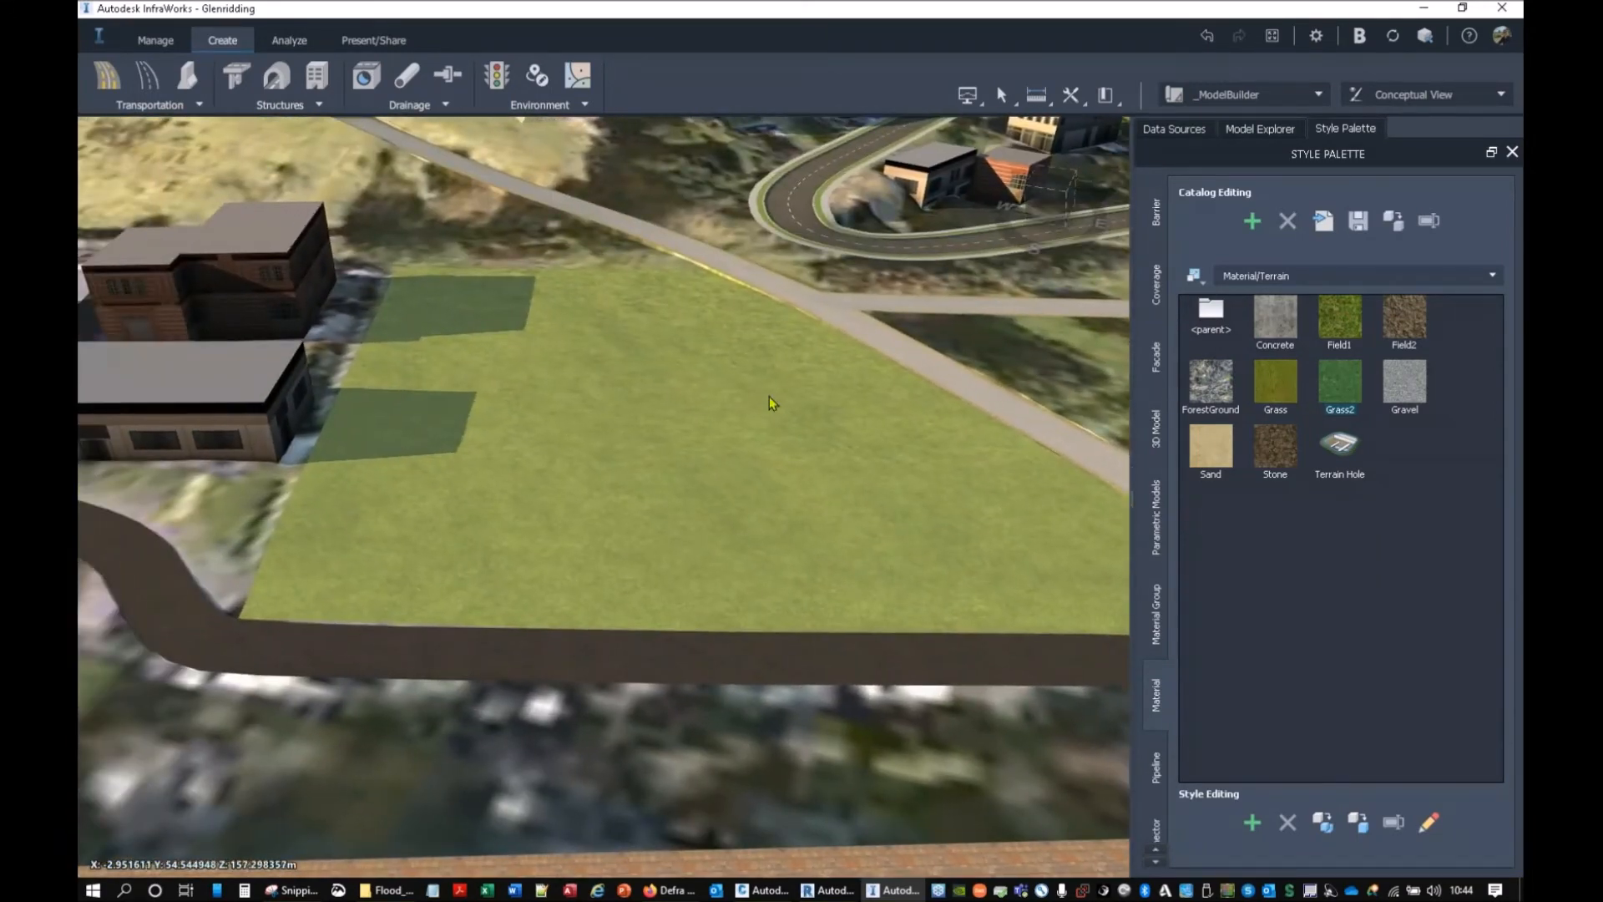
# Step: Begin a Wood Fence barrier around the grass plot, running about 58 m beside the buildings and about 33 m along the far edge
pyautogui.click(1154, 215)
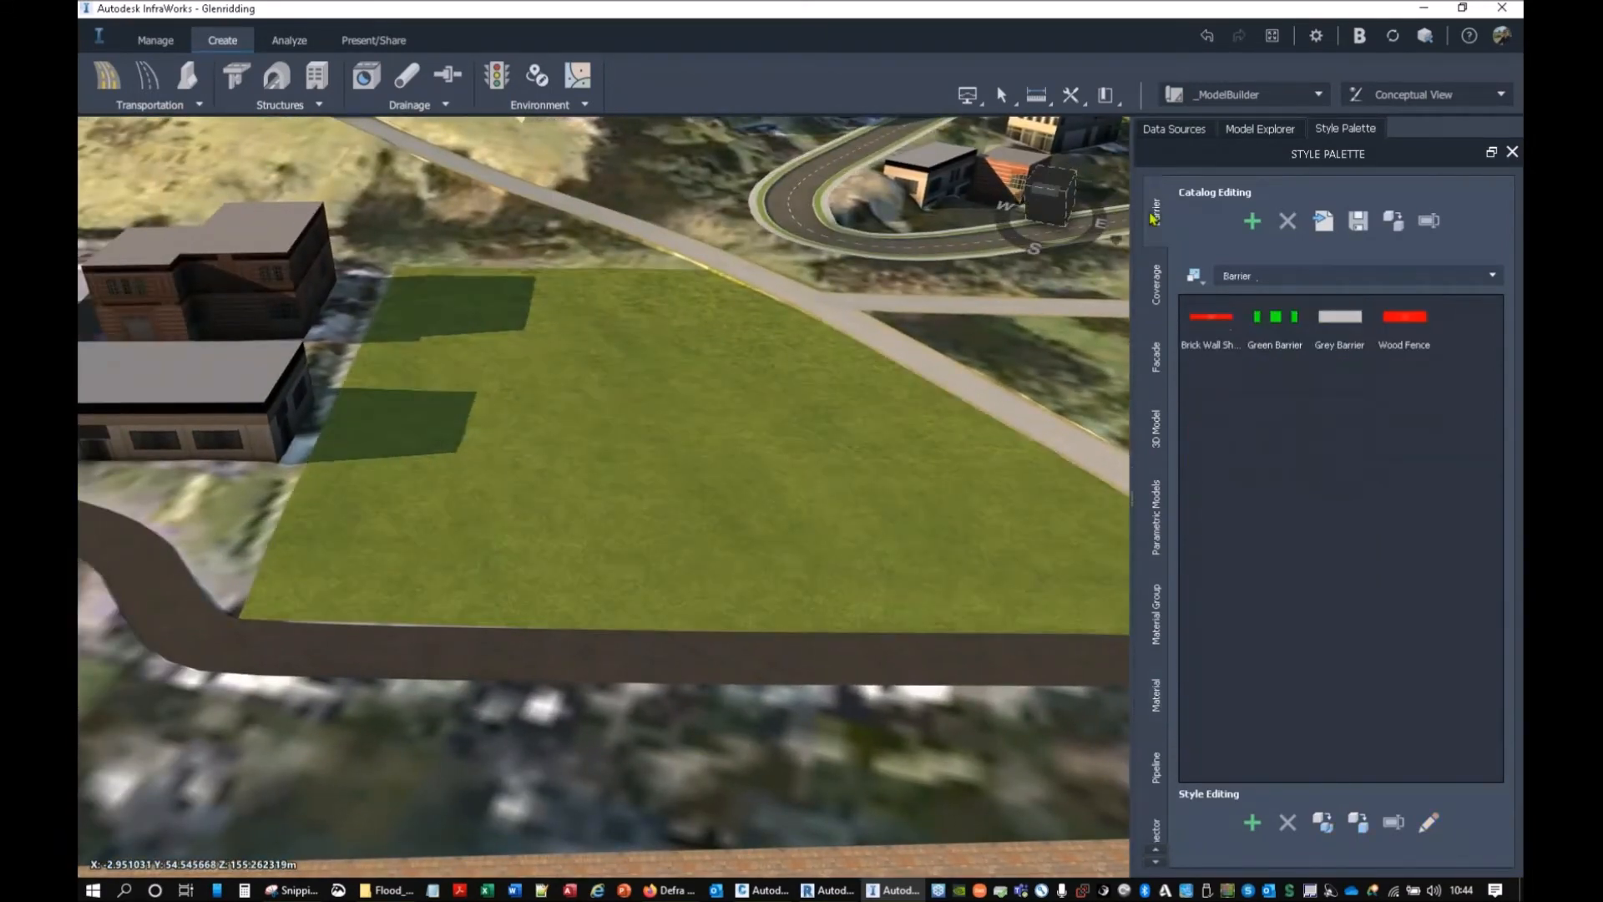
pyautogui.click(1396, 333)
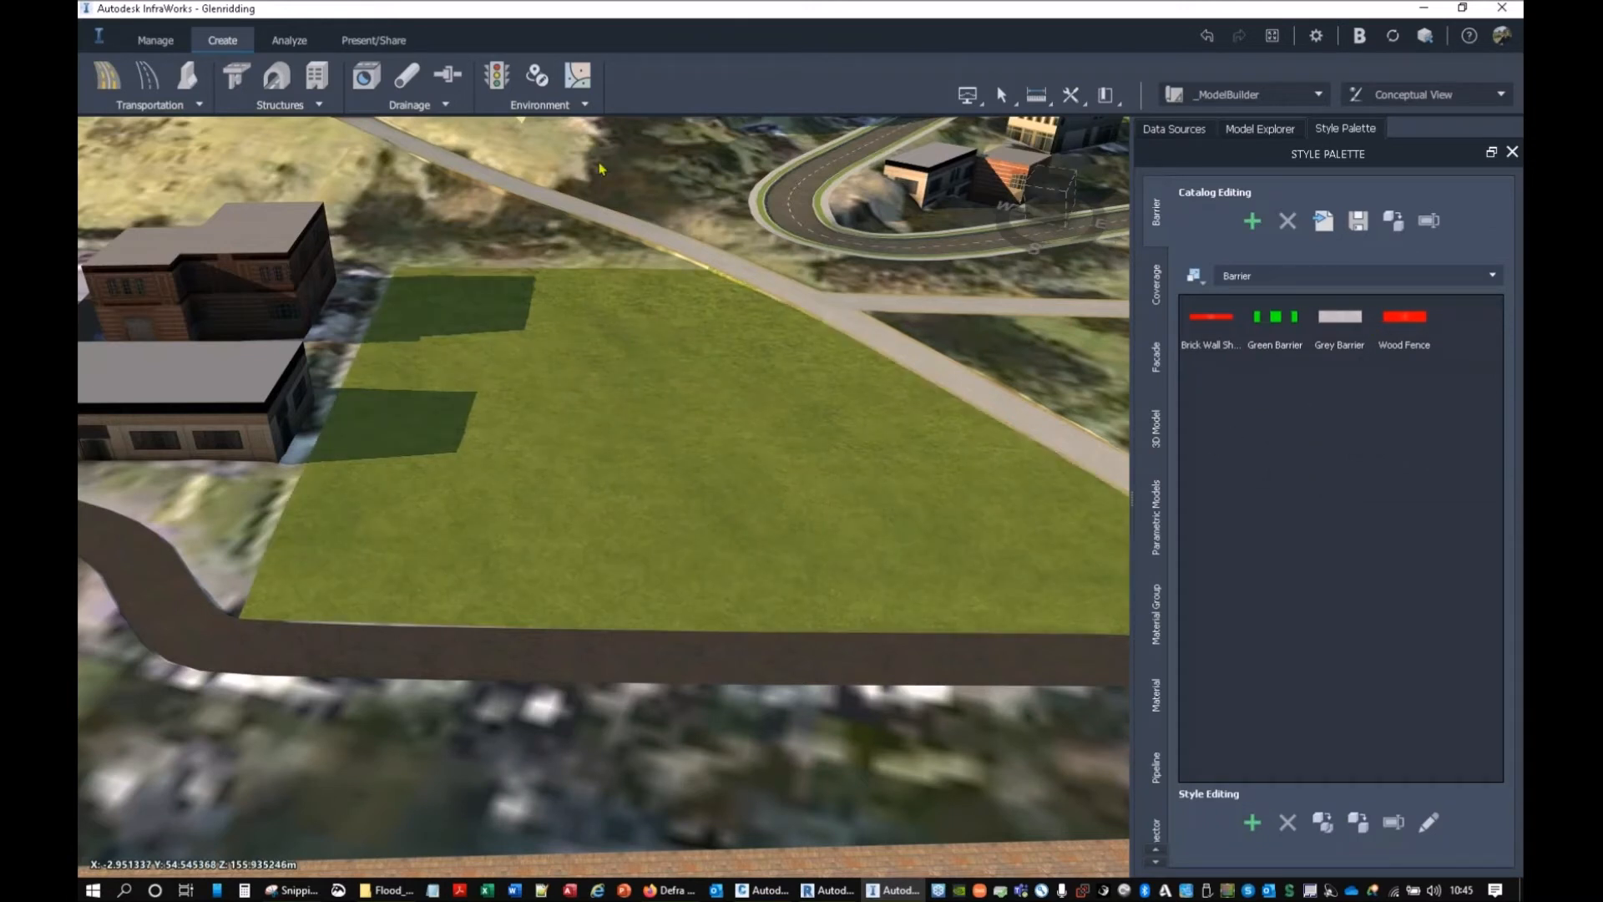
pyautogui.click(190, 77)
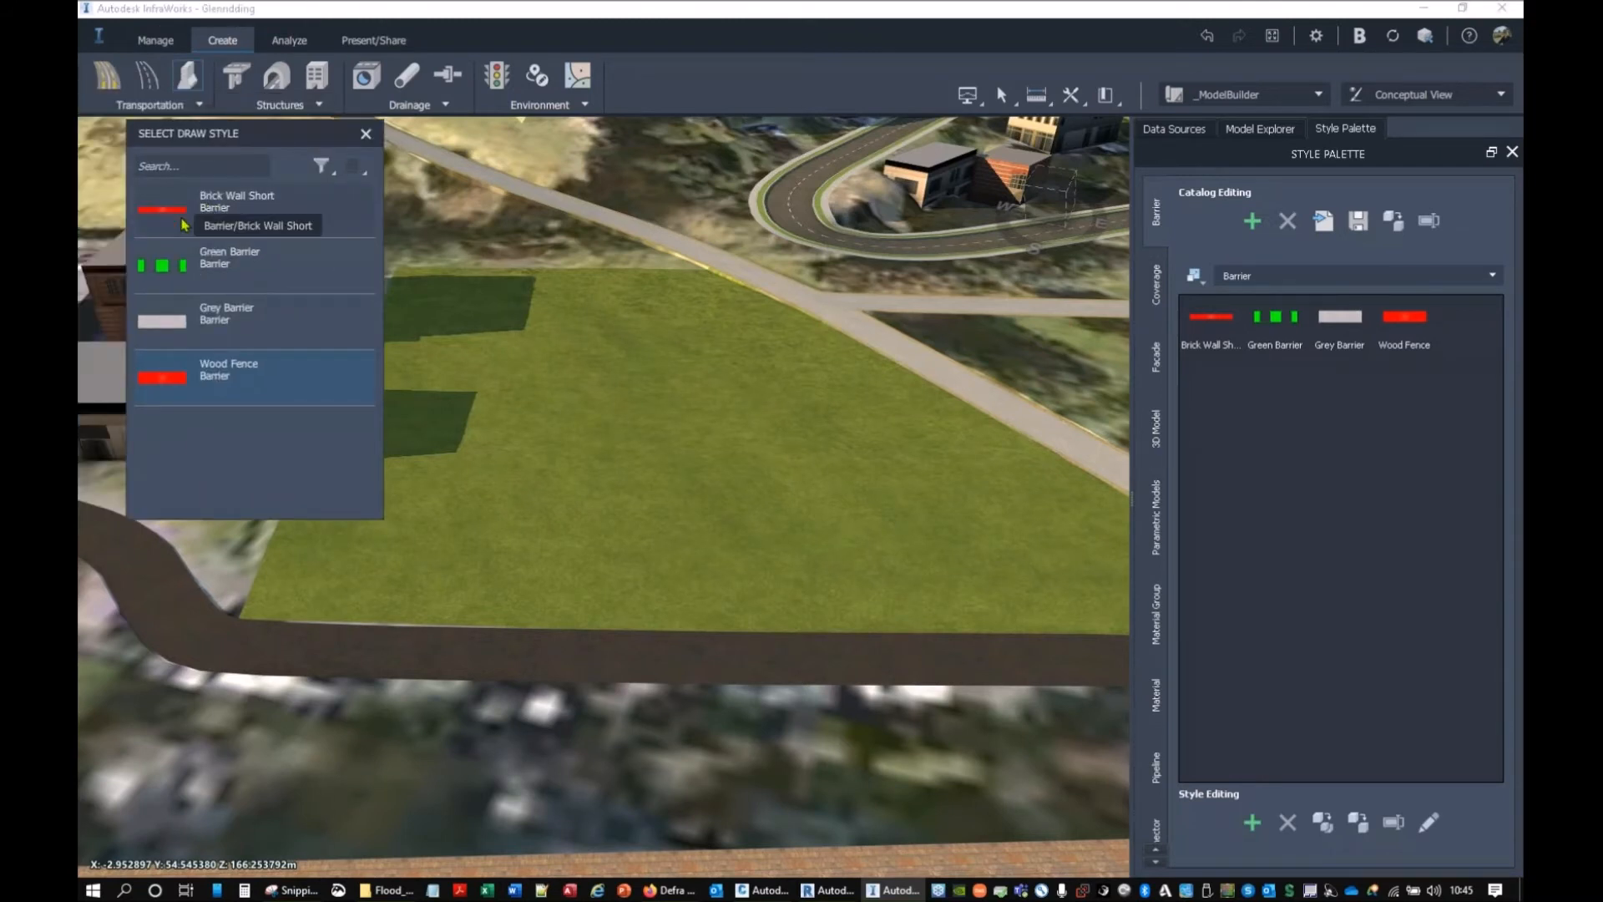
pyautogui.moveTo(285, 602); pyautogui.dragTo(610, 610, button='middle')
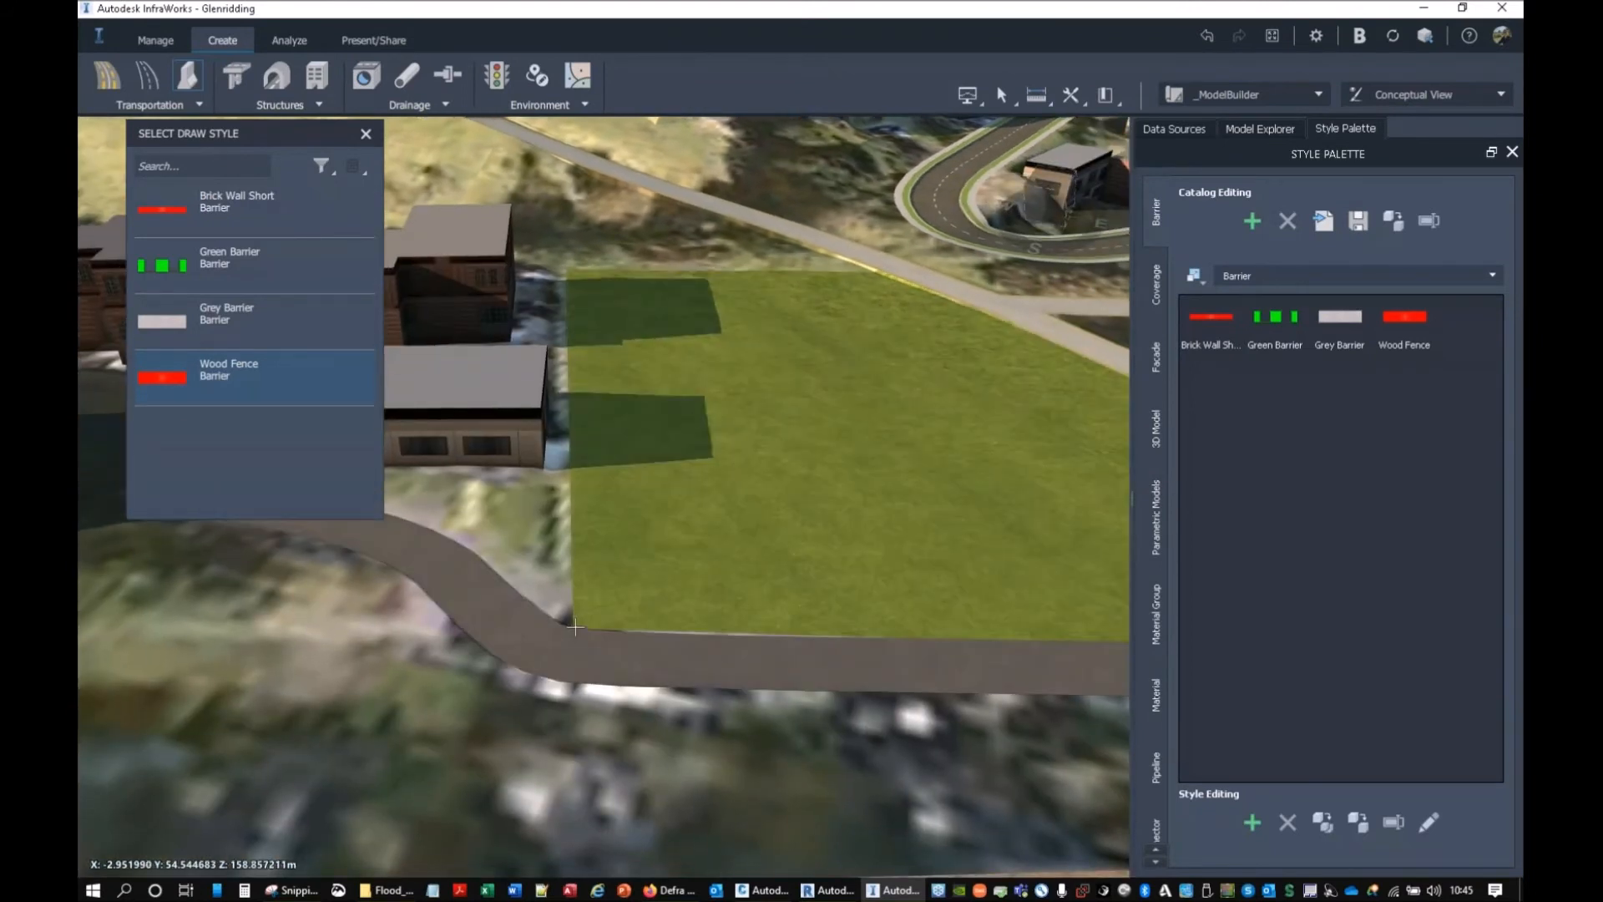
pyautogui.click(575, 617)
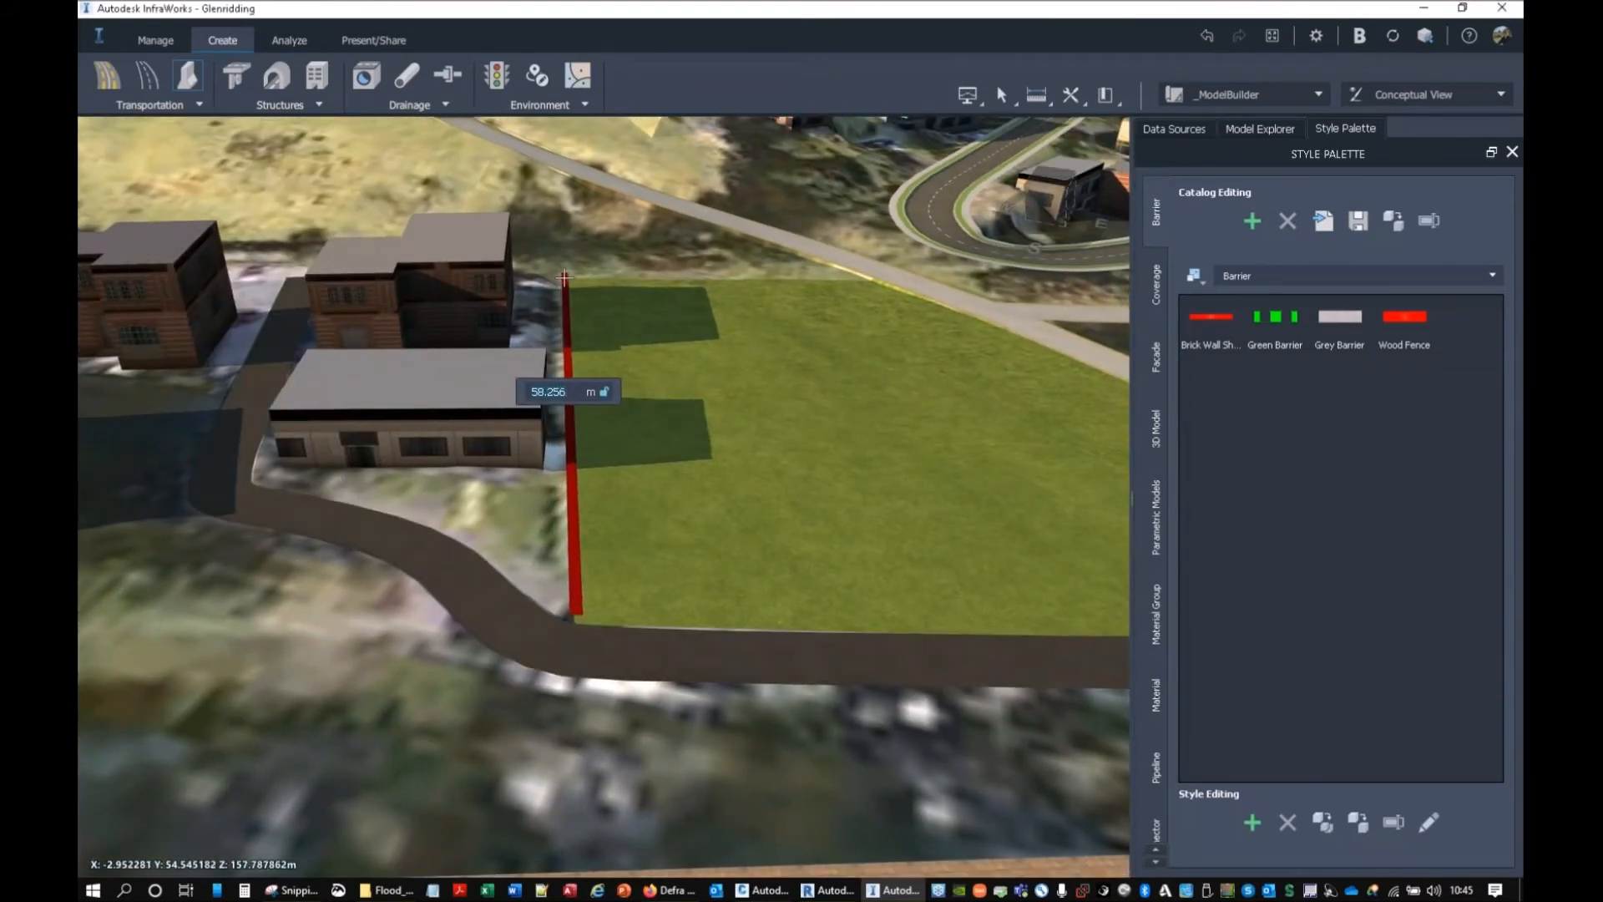
pyautogui.click(565, 273)
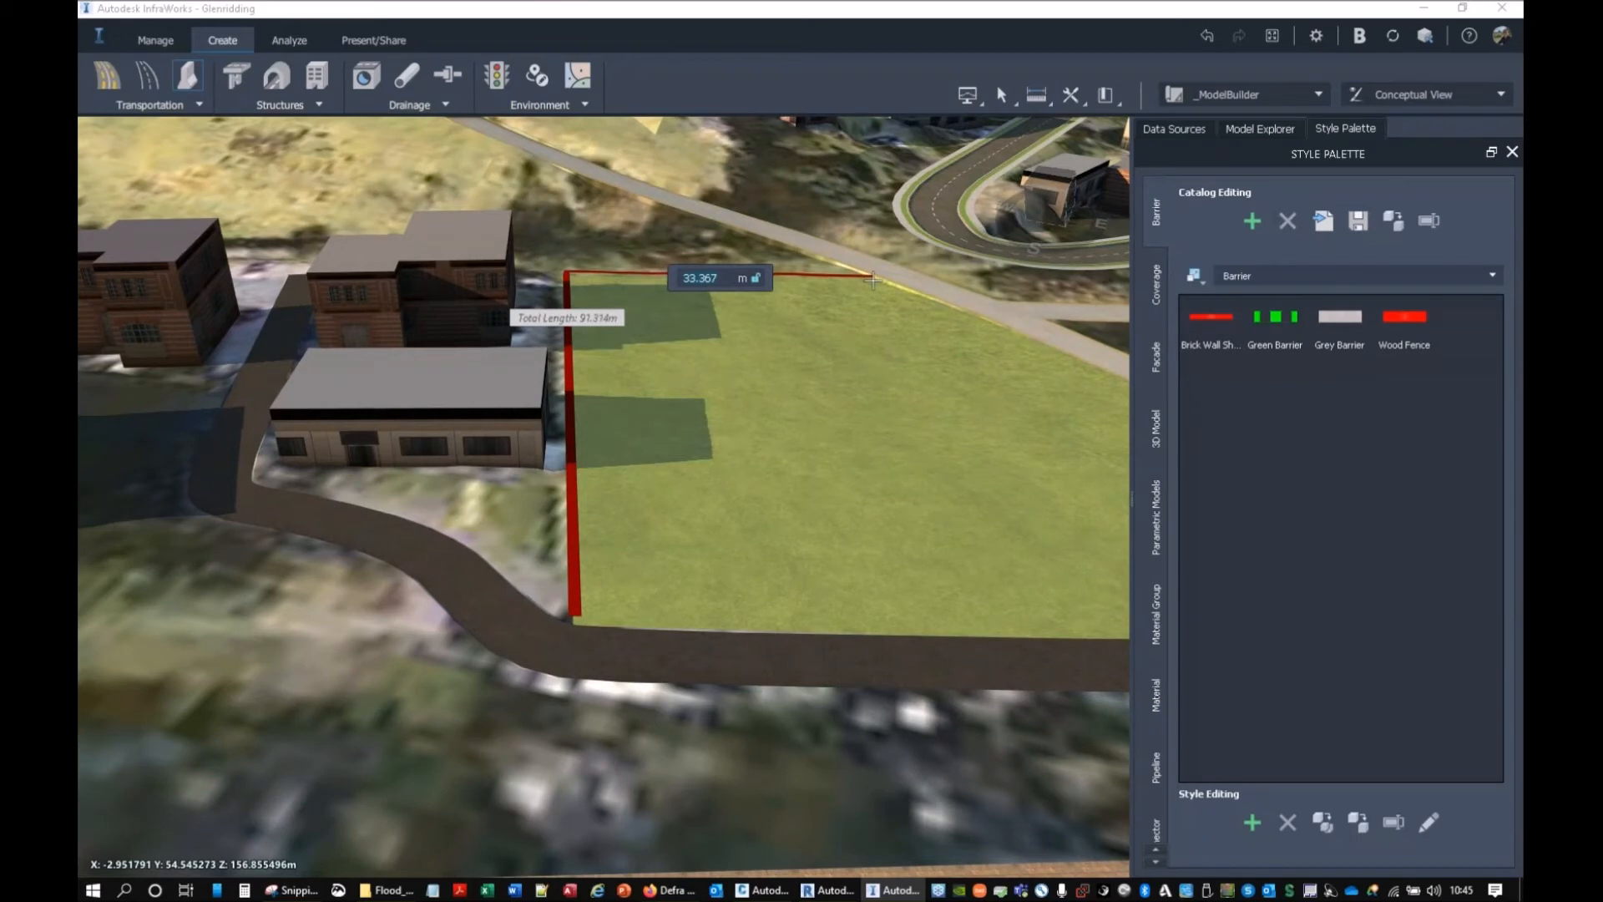
pyautogui.click(872, 278)
# Step: Continue the fence along the plot's edge beside the pale road, return it to the dark access road and finish the barrier
pyautogui.moveTo(939, 501); pyautogui.dragTo(409, 500, button='middle')
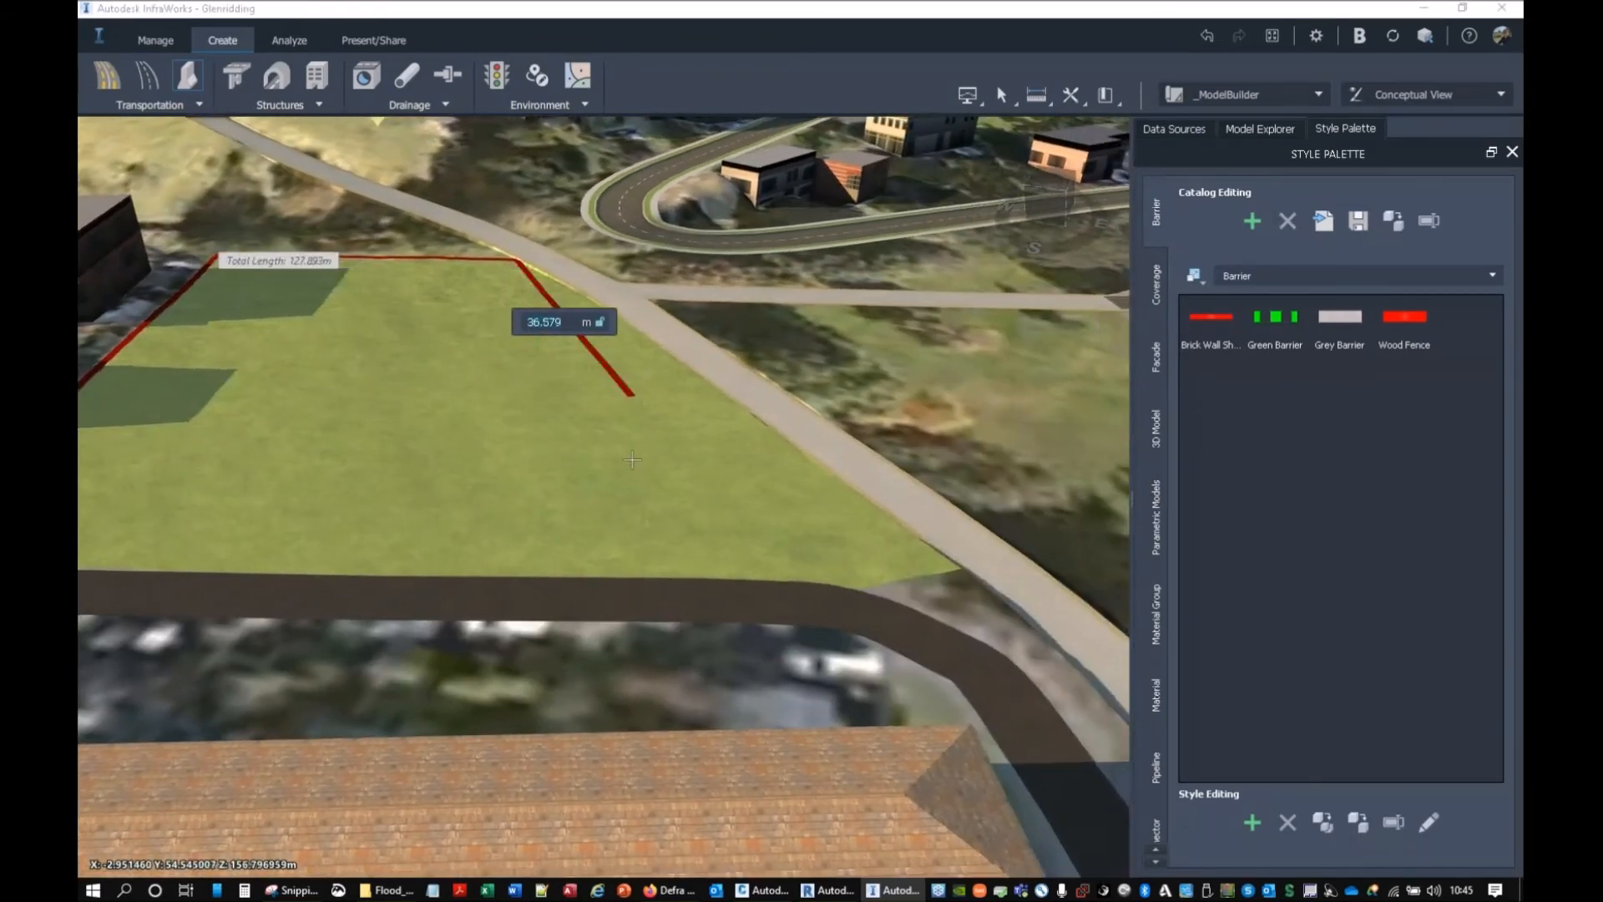
pyautogui.moveTo(632, 459); pyautogui.dragTo(633, 568)
pyautogui.moveTo(634, 501); pyautogui.dragTo(647, 802, button='middle')
pyautogui.scroll(-1, 647, 802)
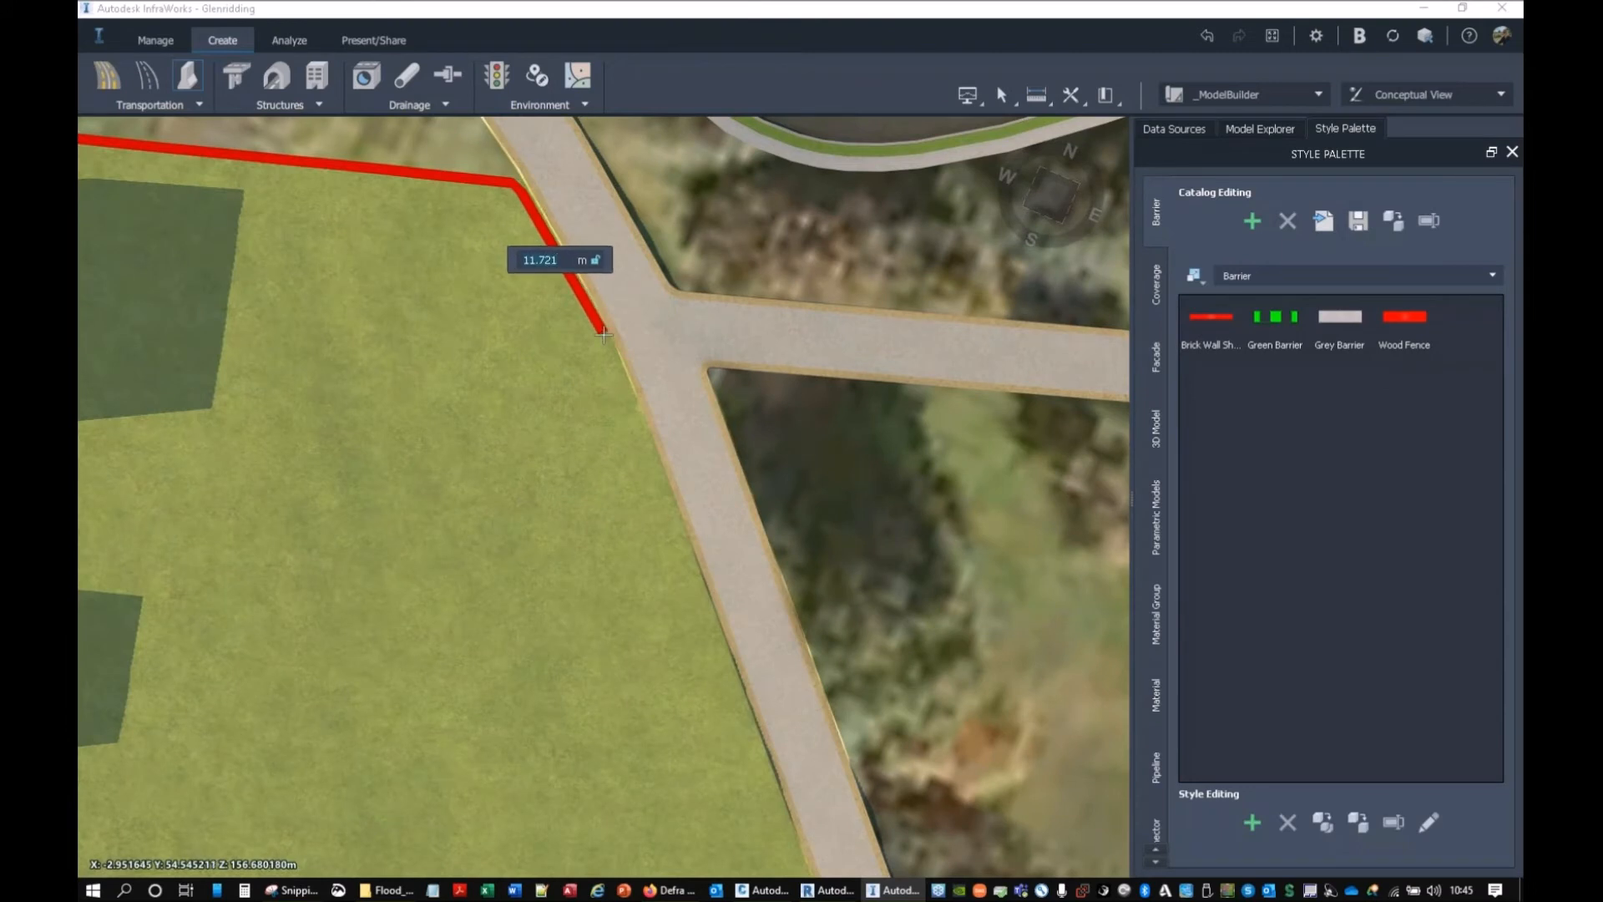
pyautogui.click(604, 334)
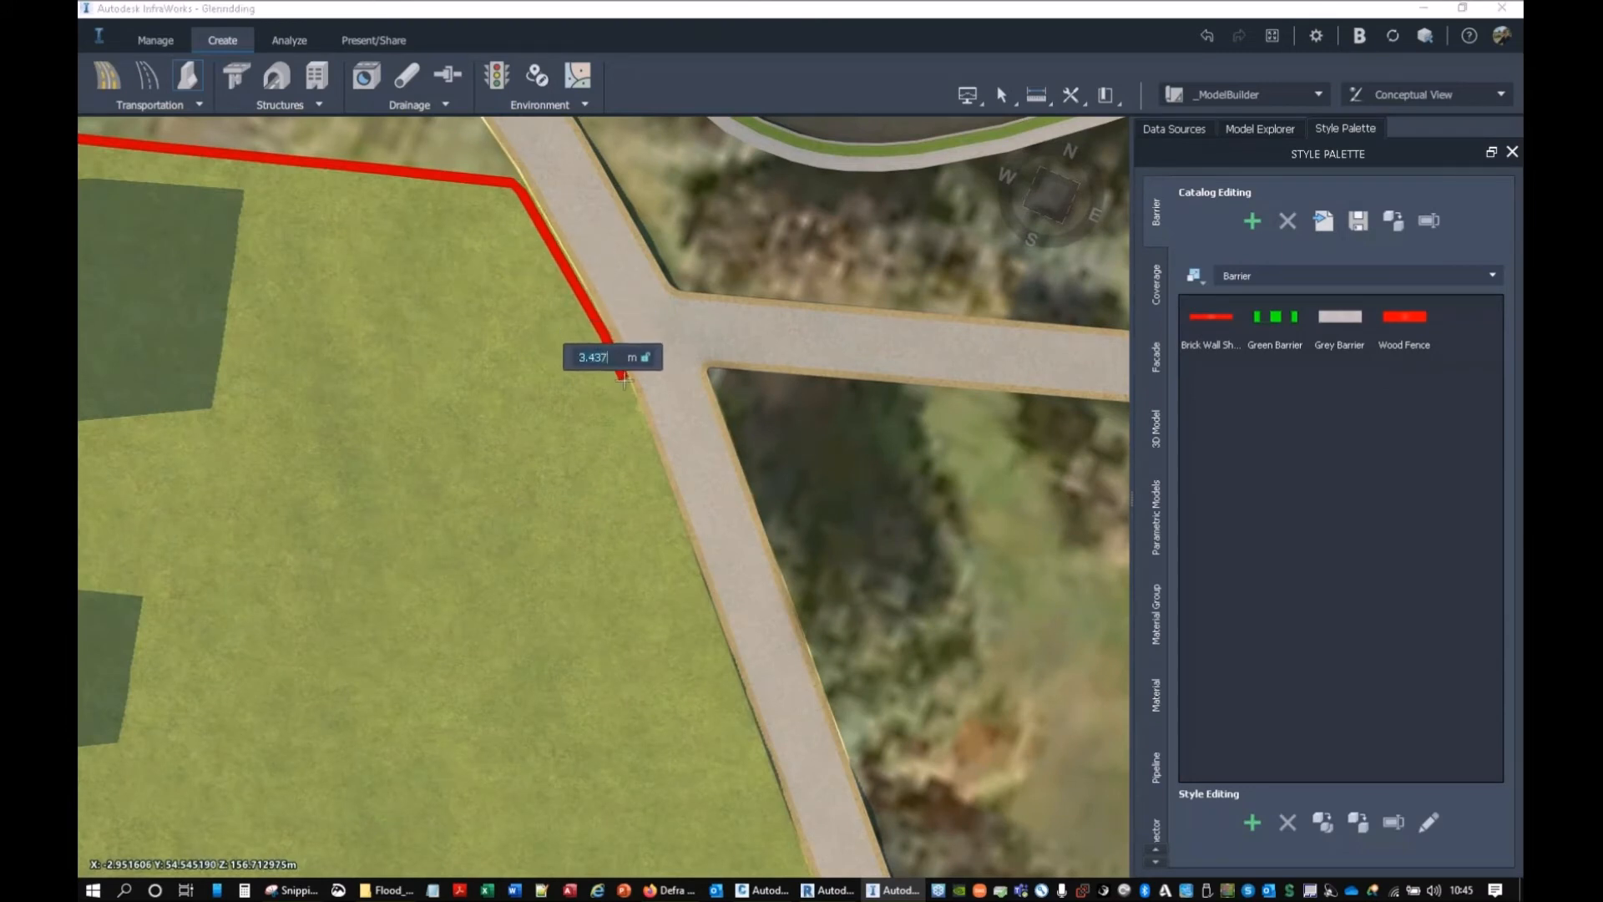
pyautogui.moveTo(753, 684); pyautogui.dragTo(590, 178, button='middle')
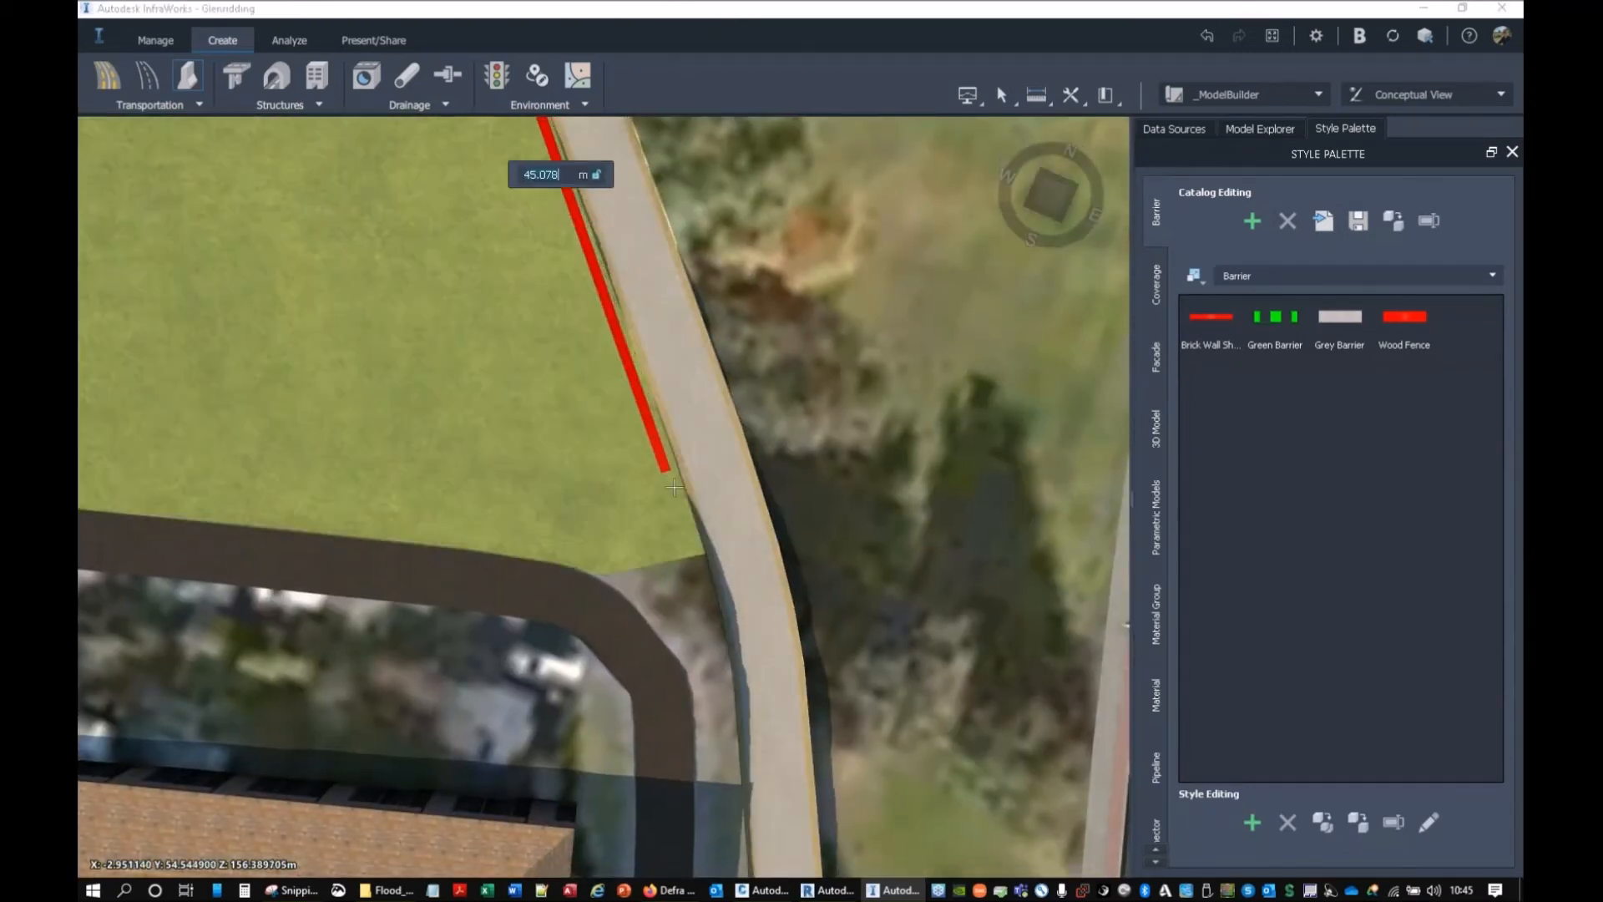
pyautogui.click(701, 554)
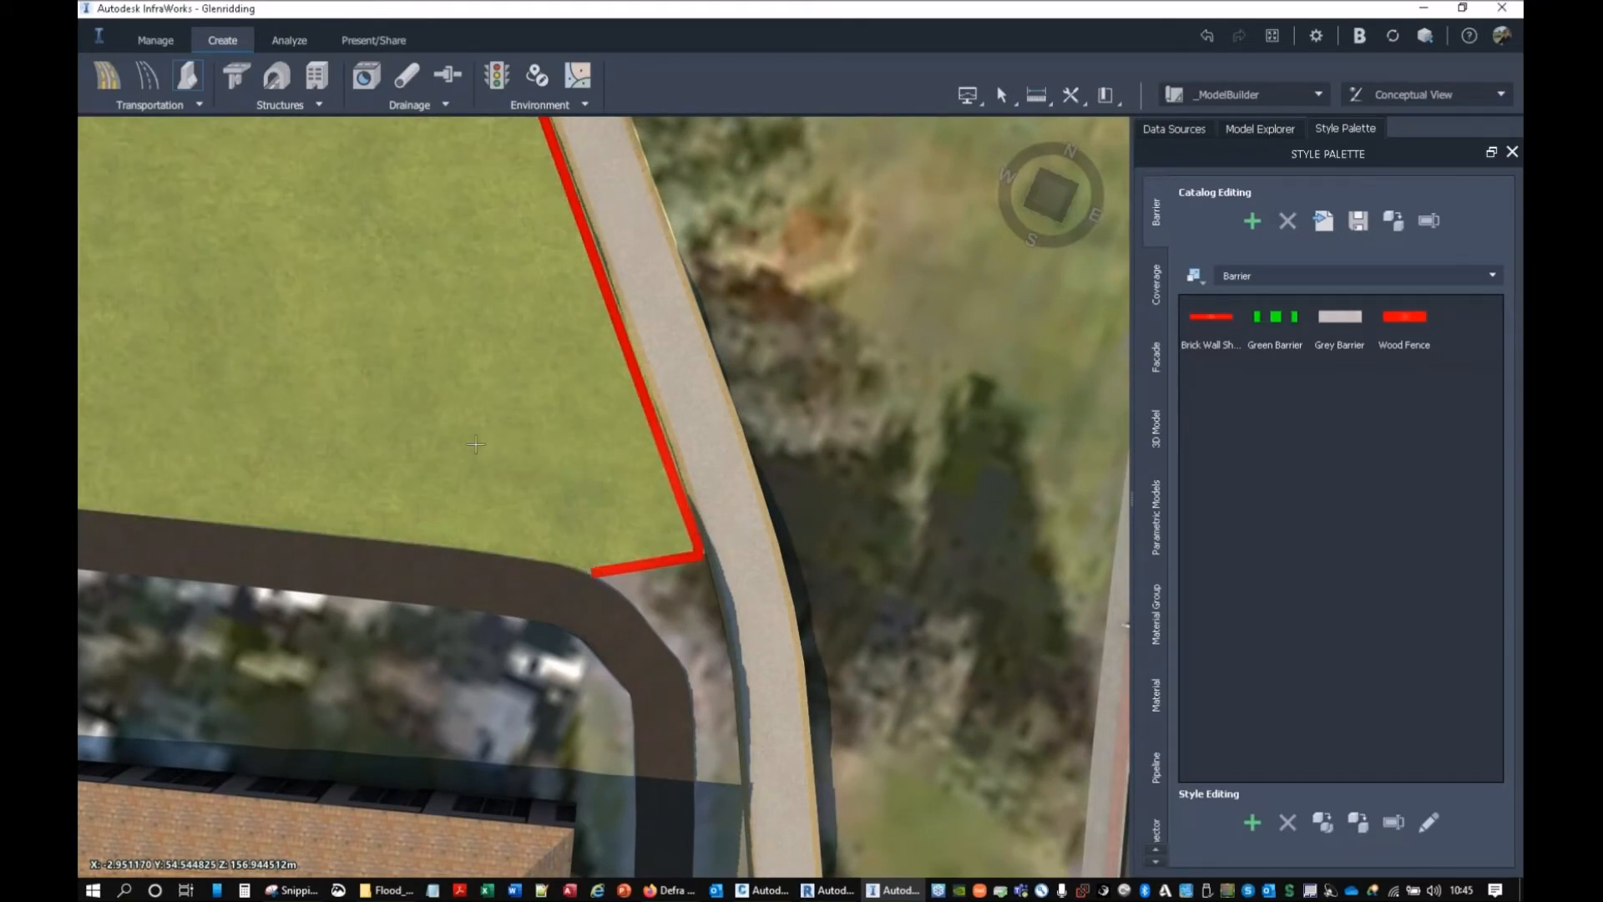
pyautogui.moveTo(192, 334)
pyautogui.mouseDown(button='middle')
pyautogui.moveTo(707, 522)
pyautogui.moveTo(727, 644)
pyautogui.mouseUp(button='middle')
pyautogui.press('Escape')
pyautogui.press('Escape')
# Step: Inspect the new fence around the grass plot from ground level, beside the neighbouring building and from above
pyautogui.moveTo(561, 511); pyautogui.dragTo(659, 378)
pyautogui.scroll(8, 659, 379)
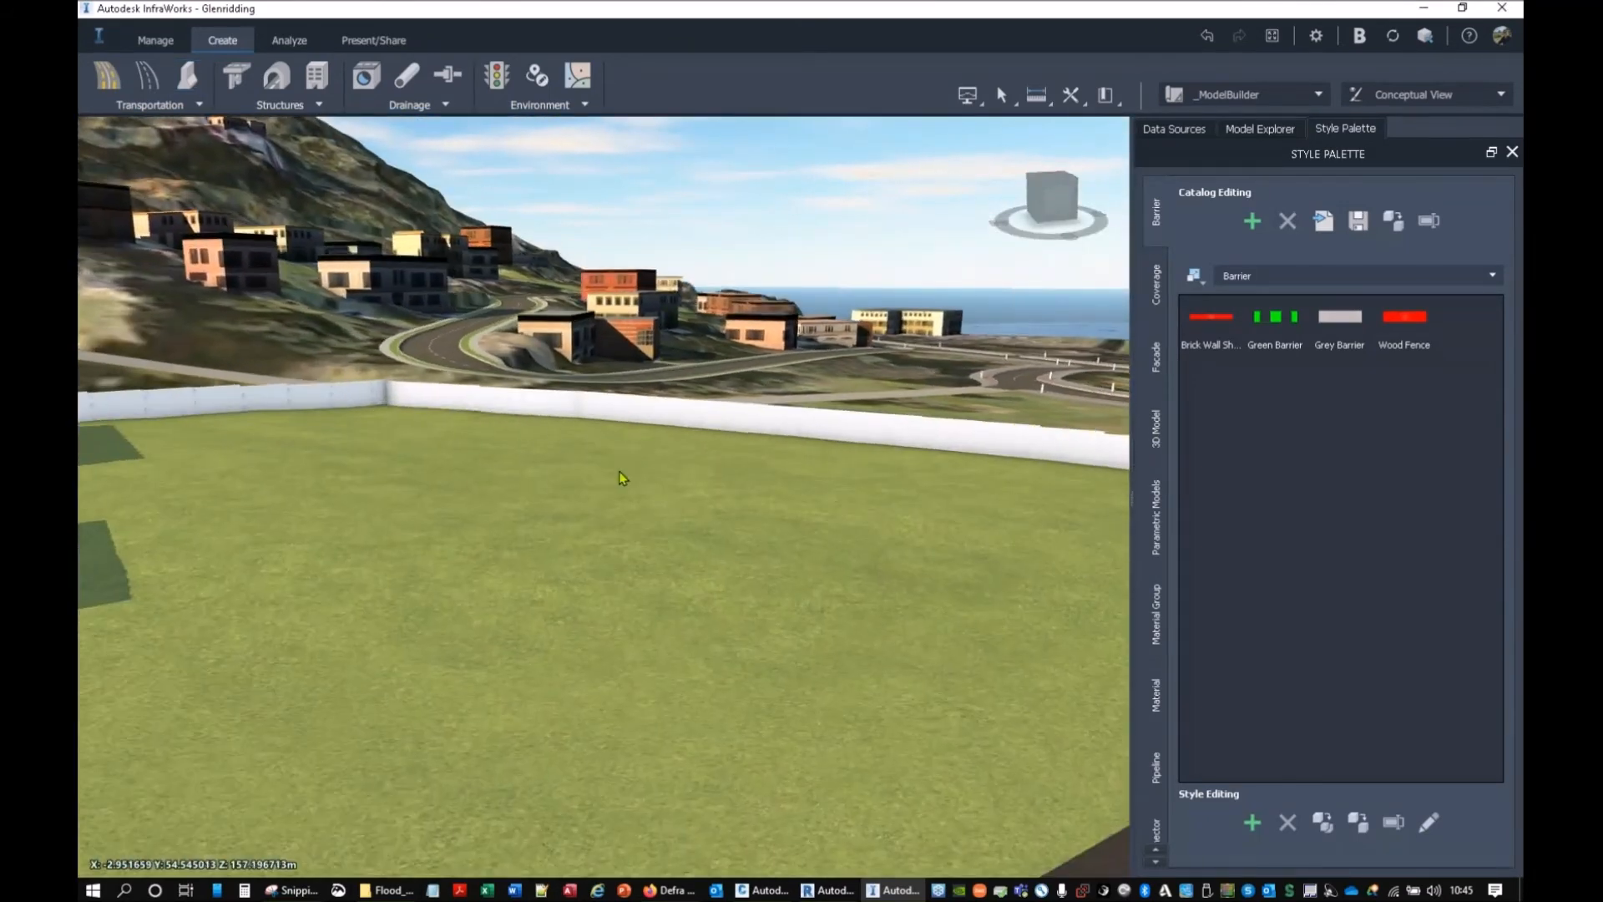
pyautogui.moveTo(374, 496); pyautogui.dragTo(651, 357, button='middle')
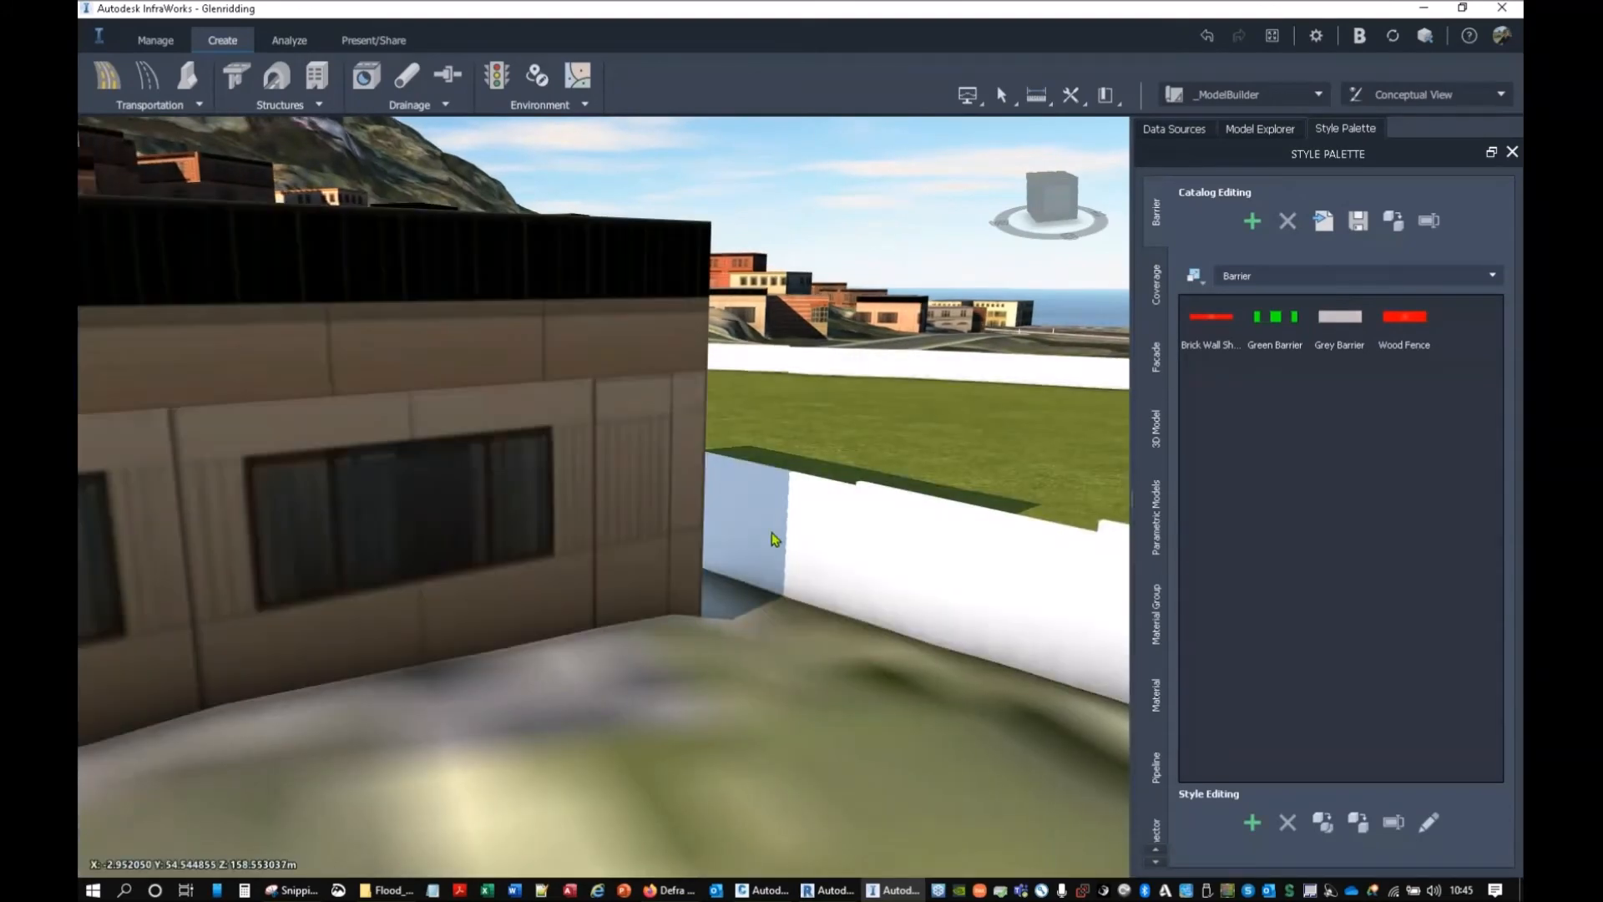
pyautogui.scroll(3, 782, 533)
pyautogui.scroll(-1, 782, 532)
pyautogui.scroll(-4, 816, 504)
pyautogui.scroll(4, 784, 470)
pyautogui.moveTo(706, 476); pyautogui.dragTo(770, 487)
pyautogui.moveTo(770, 487); pyautogui.dragTo(594, 324, button='middle')
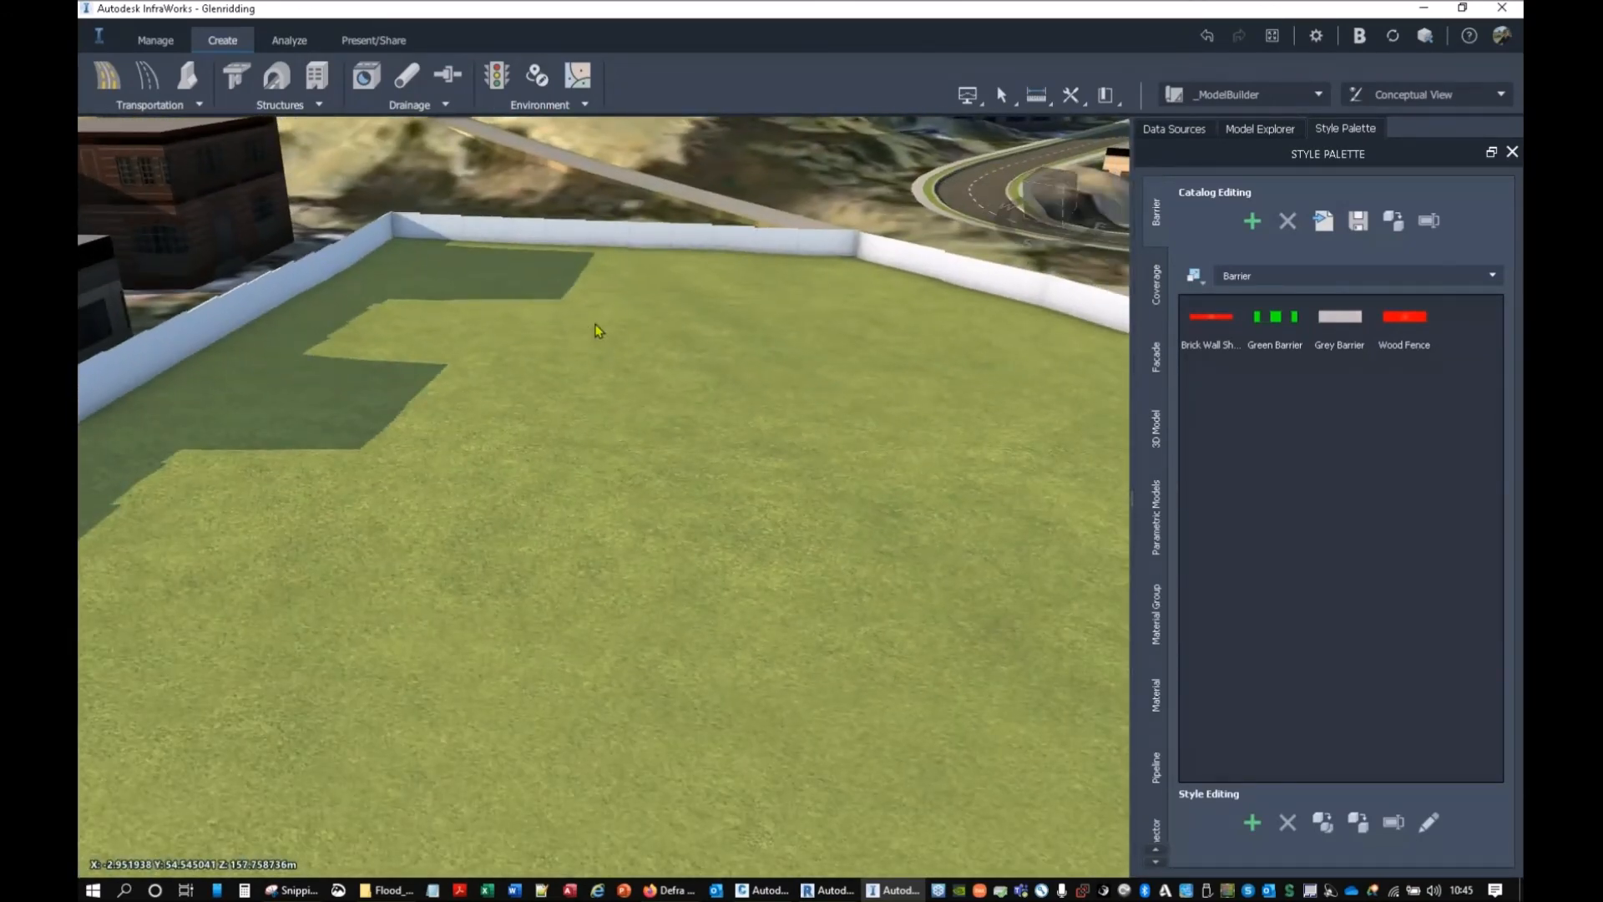
pyautogui.scroll(-5, 665, 351)
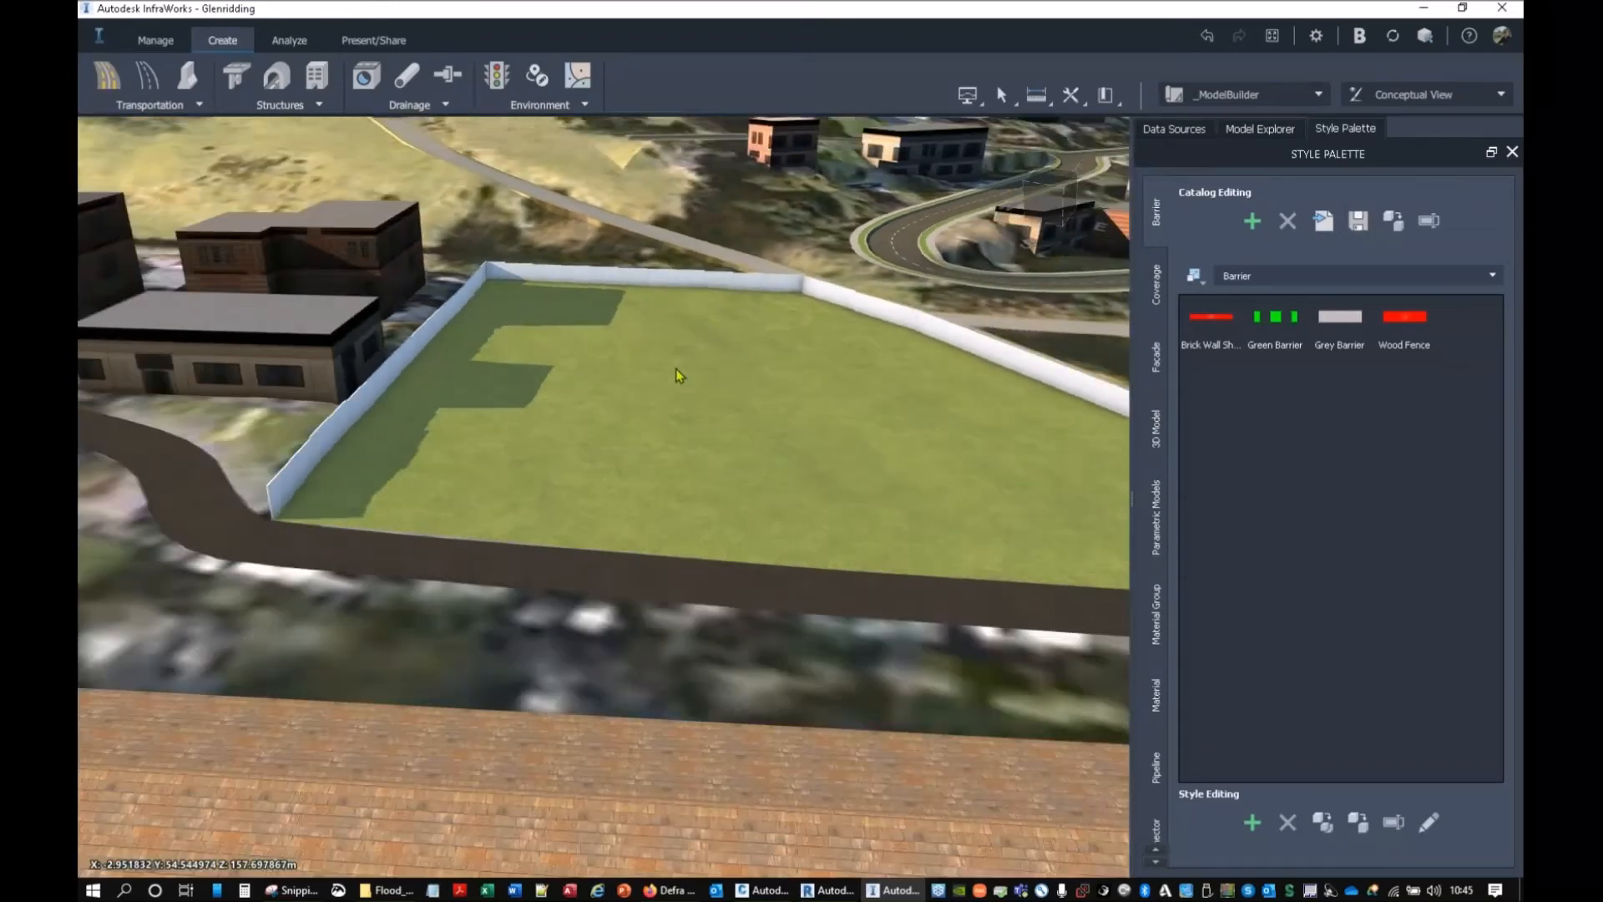
pyautogui.moveTo(723, 401); pyautogui.dragTo(634, 363, button='middle')
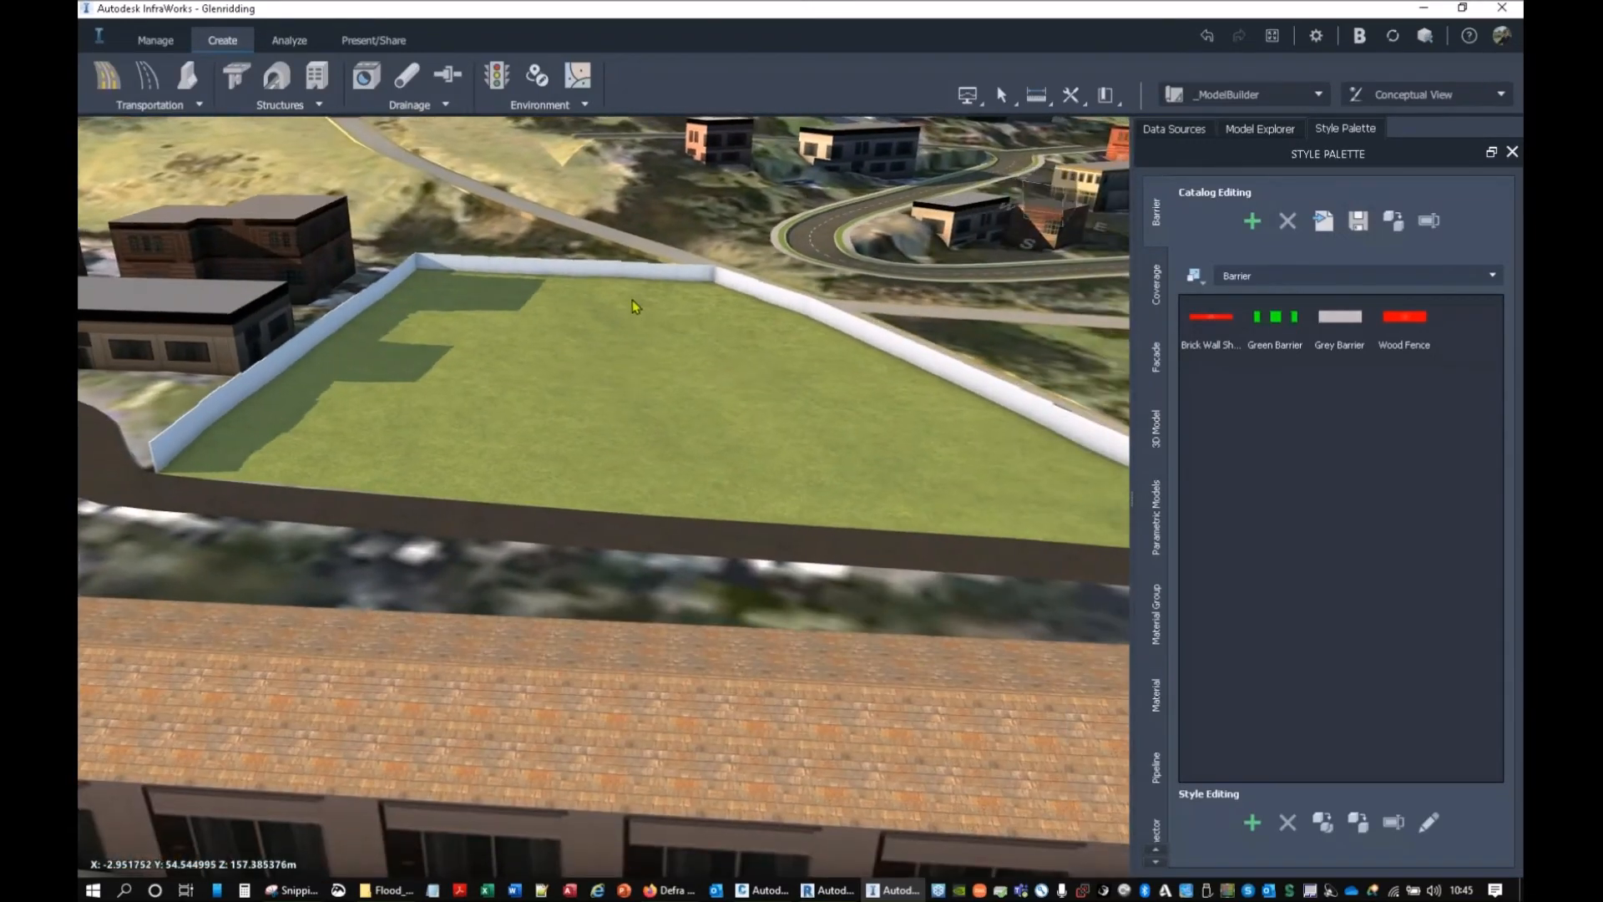
pyautogui.scroll(-1, 633, 299)
pyautogui.moveTo(662, 435); pyautogui.dragTo(662, 480, button='middle')
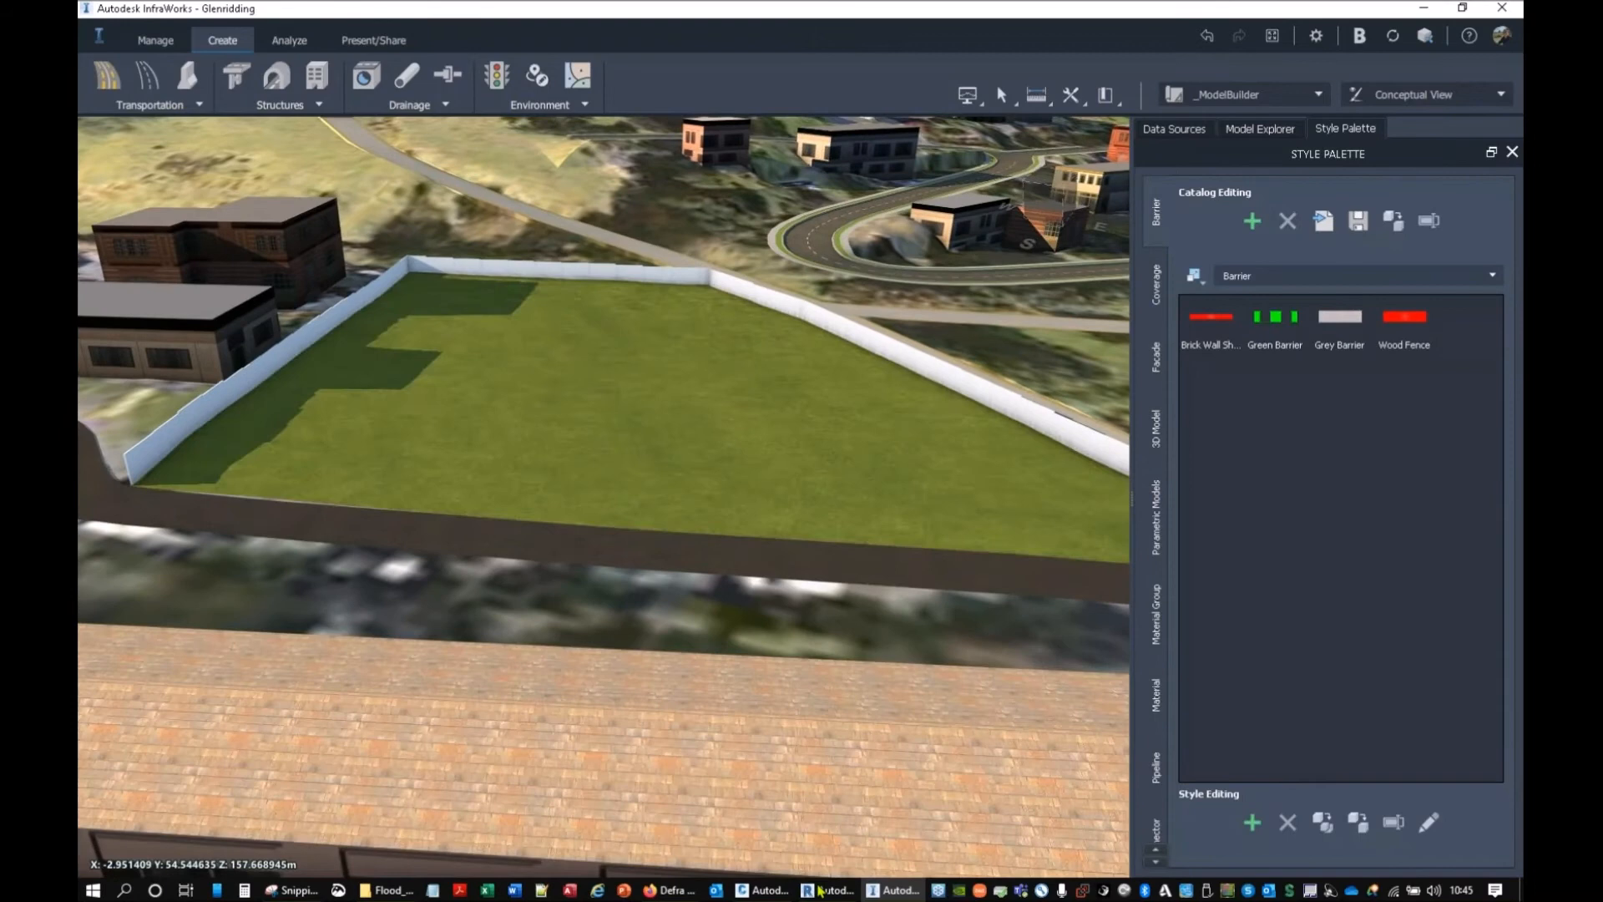
# Step: Switch to Revit and inspect the Security and Administration Building model's exterior, curtain walls and furnished office interior
pyautogui.click(826, 890)
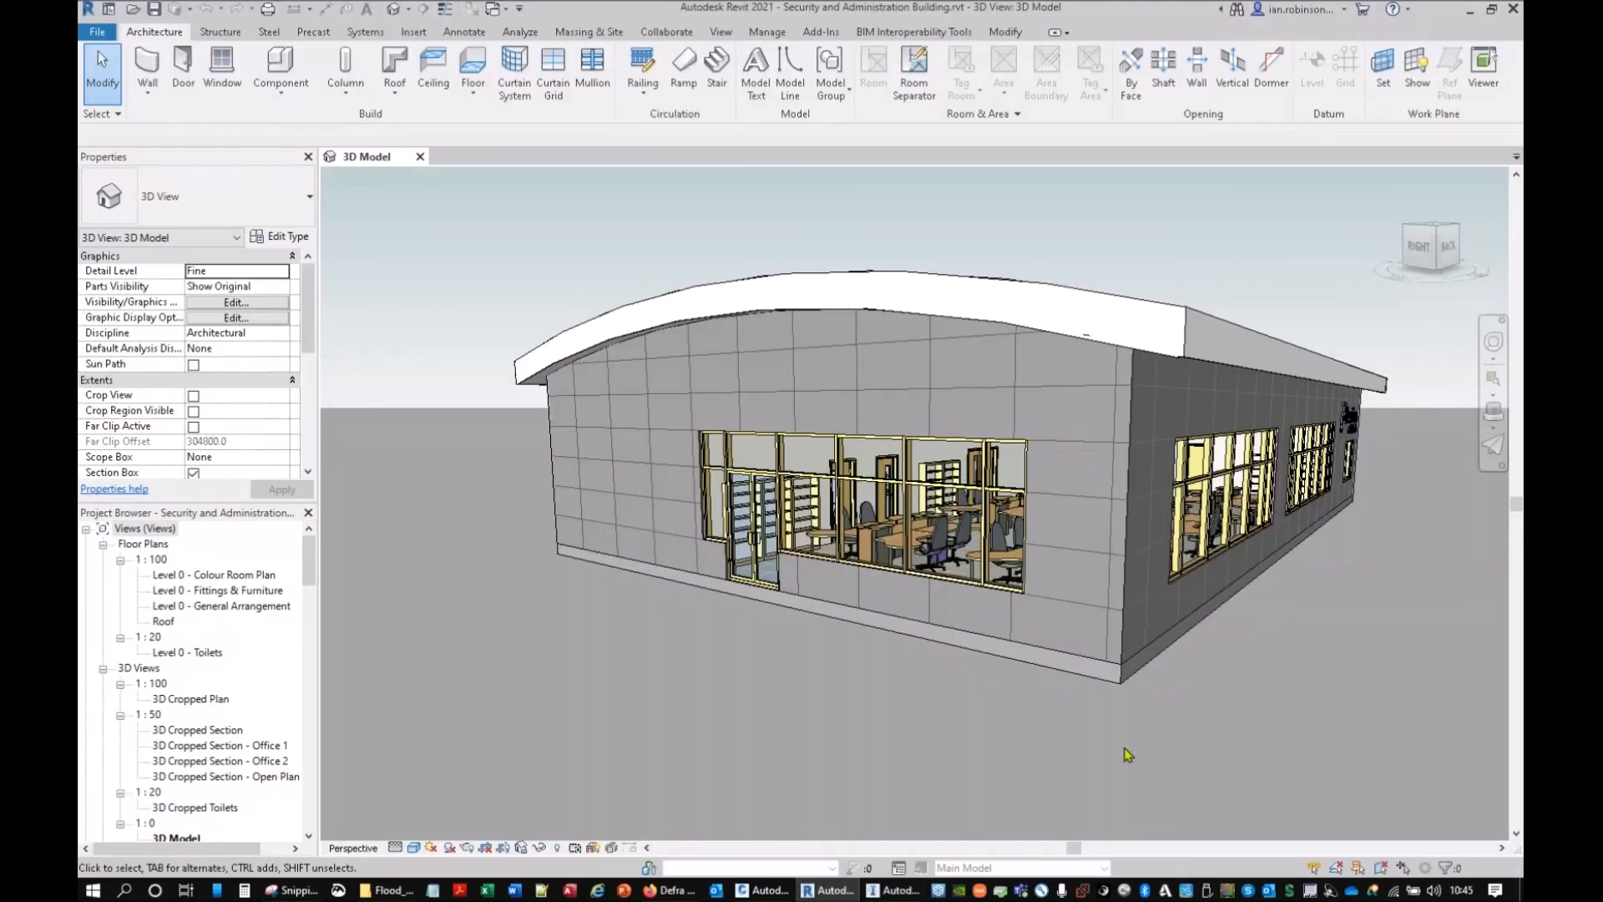
pyautogui.keyDown('shift'); pyautogui.moveTo(1244, 781); pyautogui.dragTo(954, 612, button='middle'); pyautogui.keyUp('shift')
pyautogui.moveTo(1211, 547); pyautogui.dragTo(347, 480, button='middle')
pyautogui.scroll(10, 752, 488)
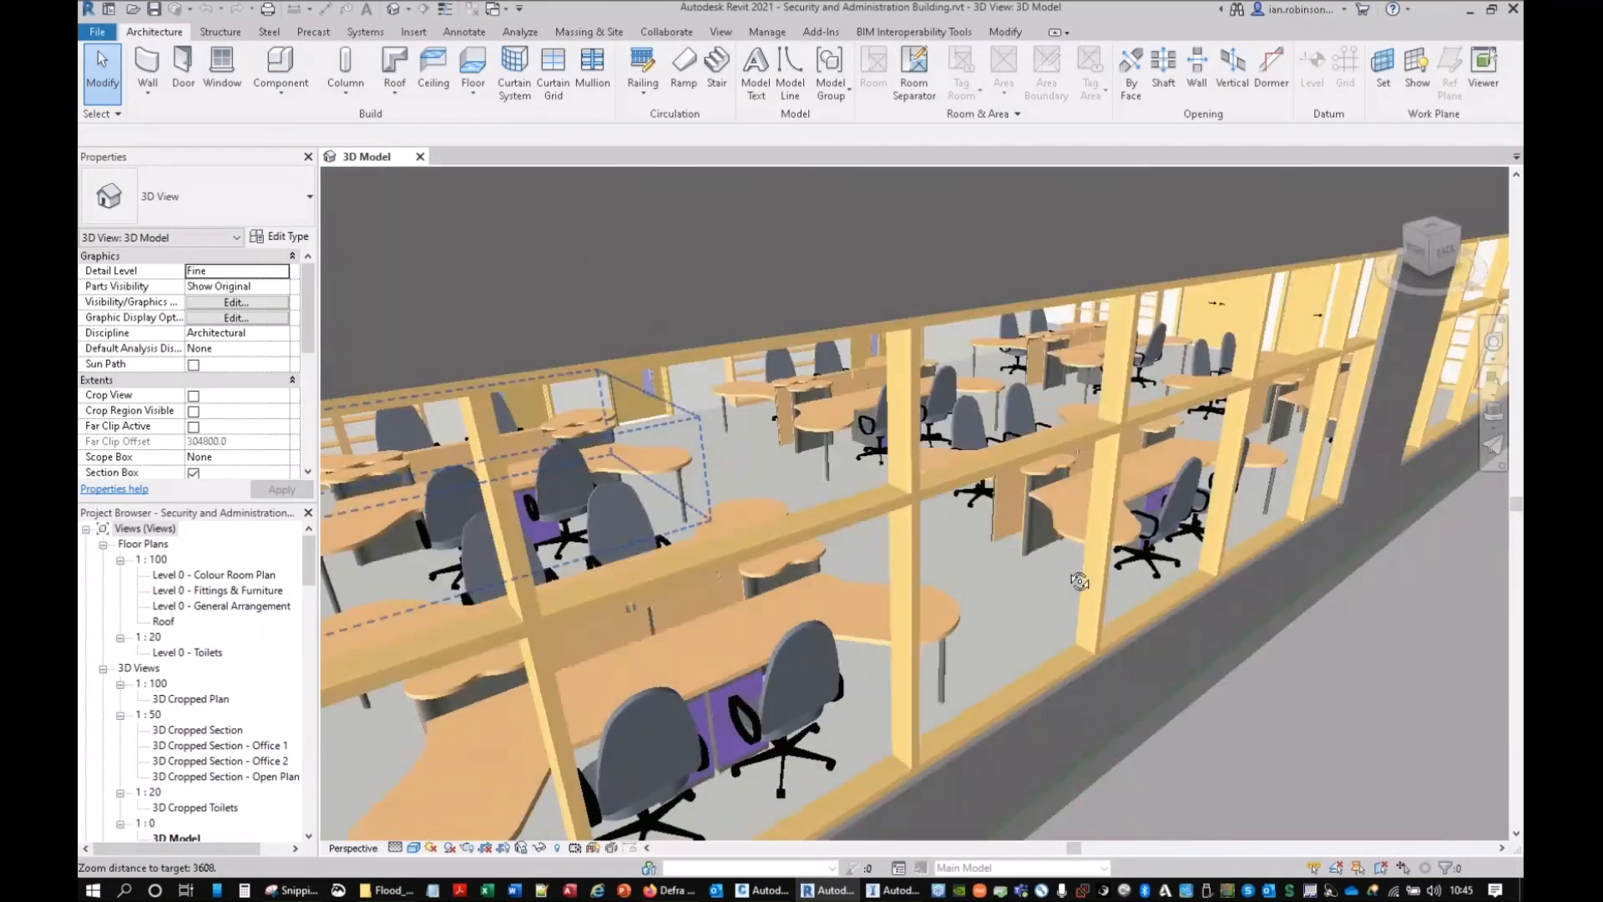
pyautogui.keyDown('shift'); pyautogui.moveTo(1079, 581); pyautogui.dragTo(1306, 562, button='middle'); pyautogui.keyUp('shift')
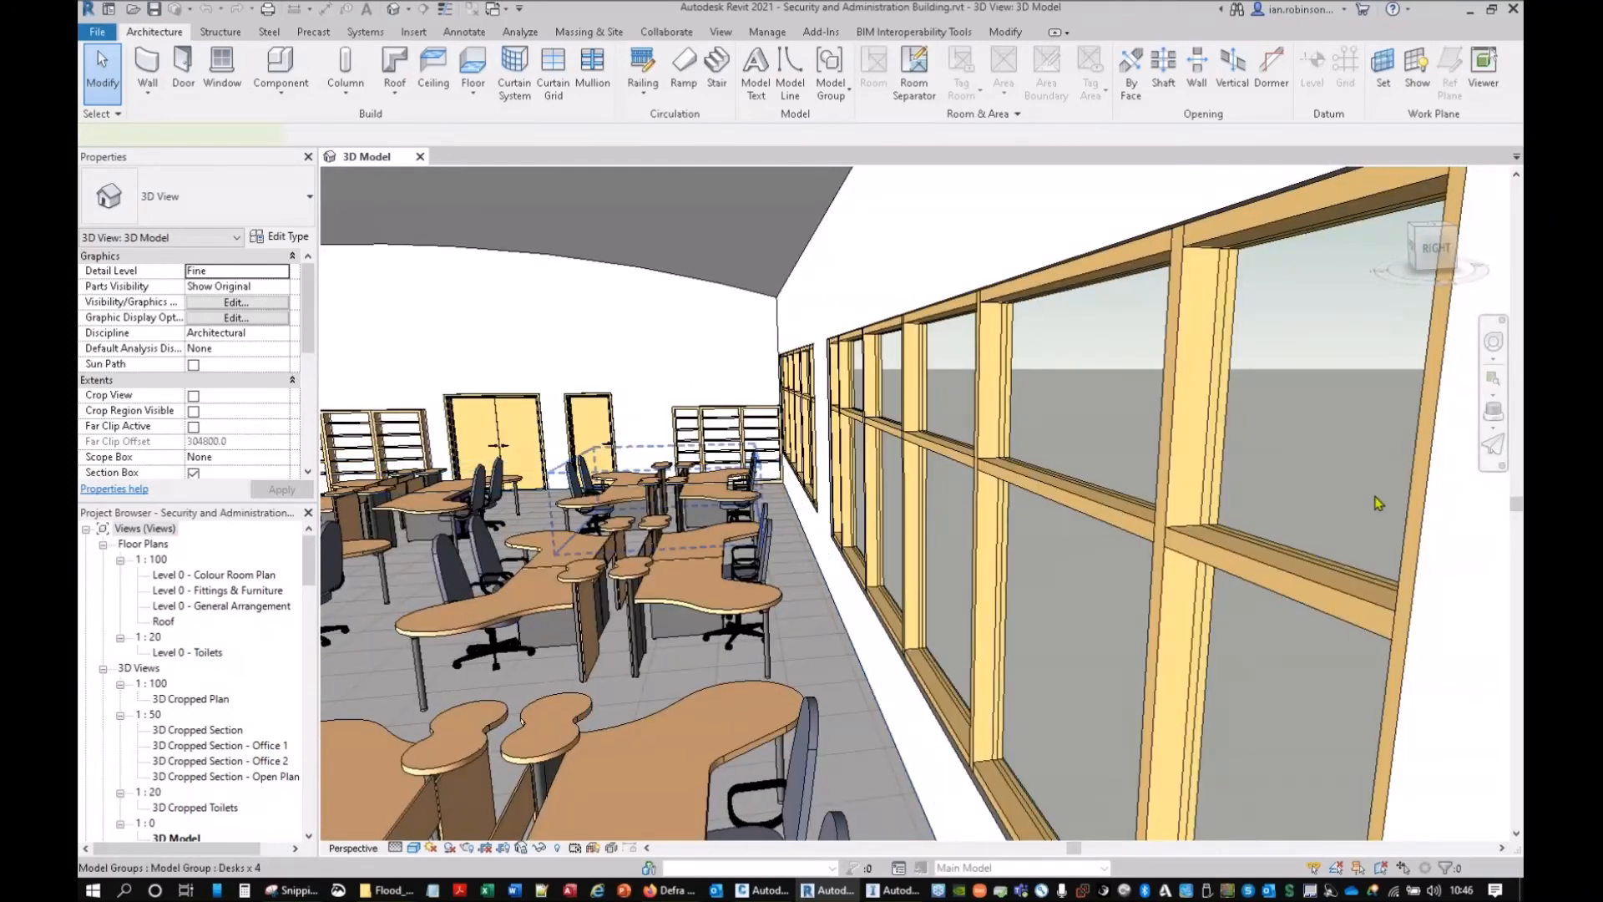
pyautogui.moveTo(1030, 543); pyautogui.dragTo(1144, 554)
pyautogui.scroll(-10, 805, 553)
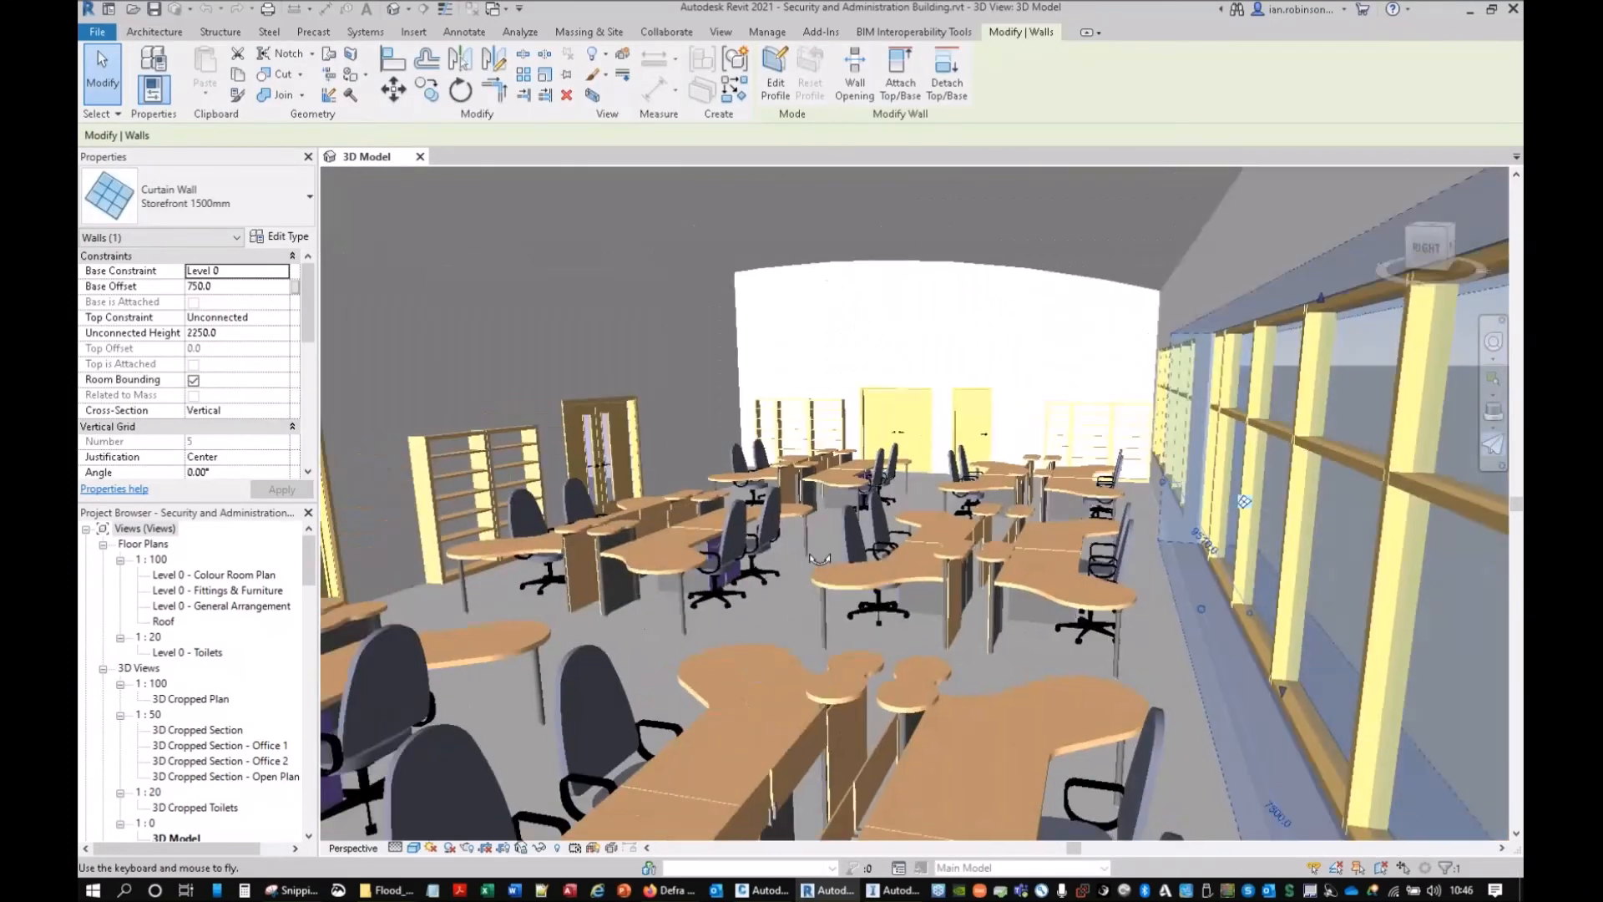
pyautogui.scroll(-5, 795, 531)
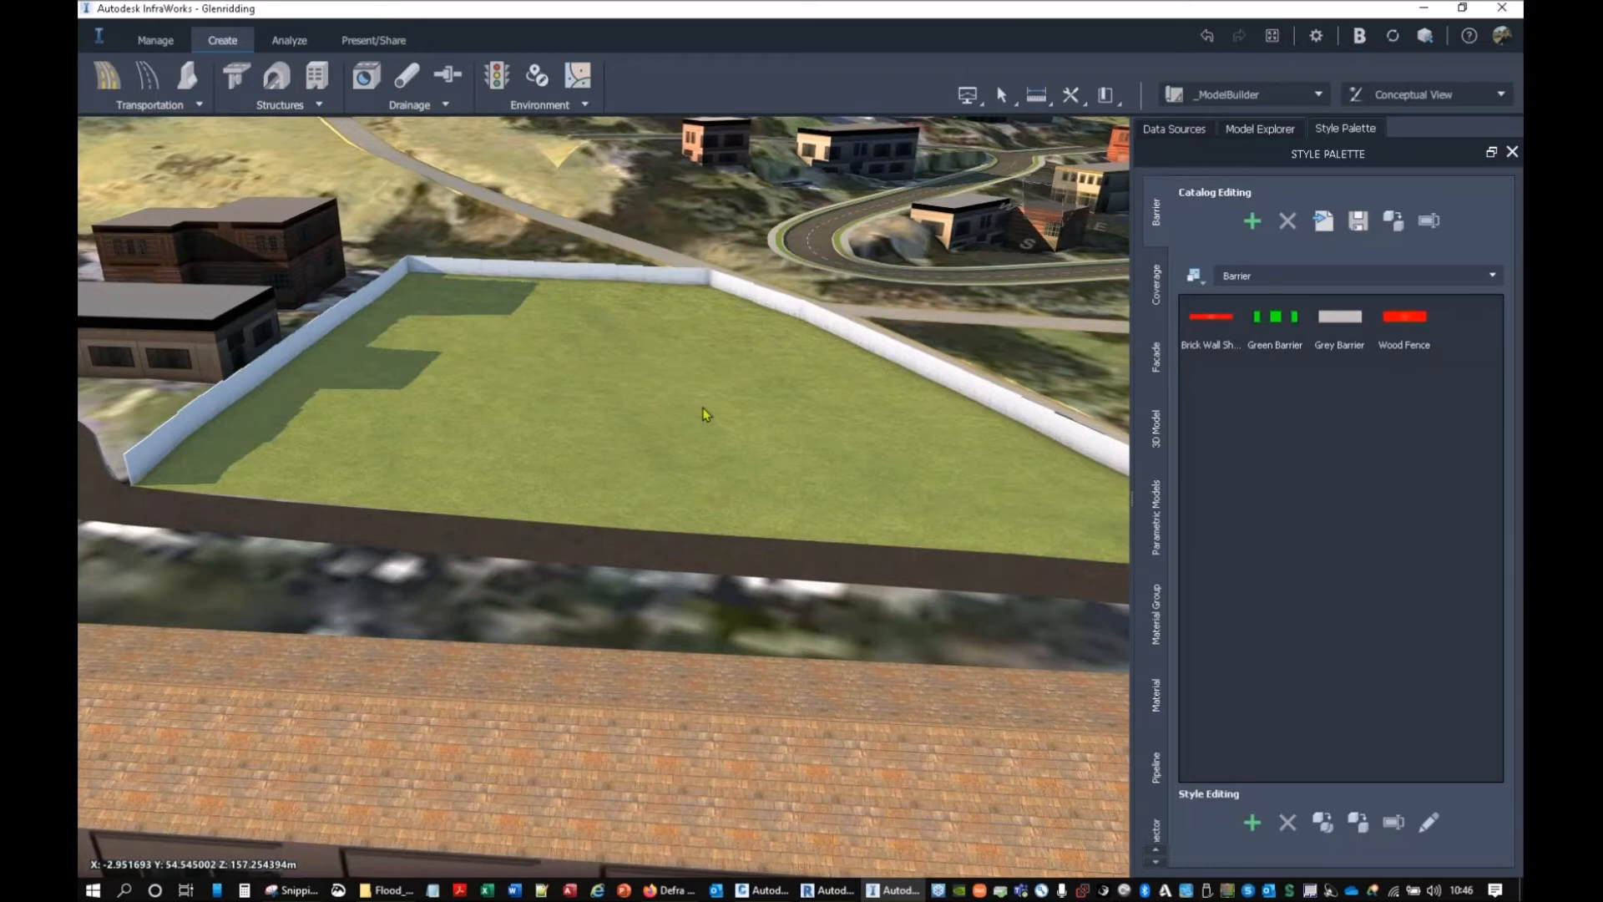
# Step: In Revit, review the sites defined in the project's location settings, including BUILDING, and close them without changes
pyautogui.click(826, 890)
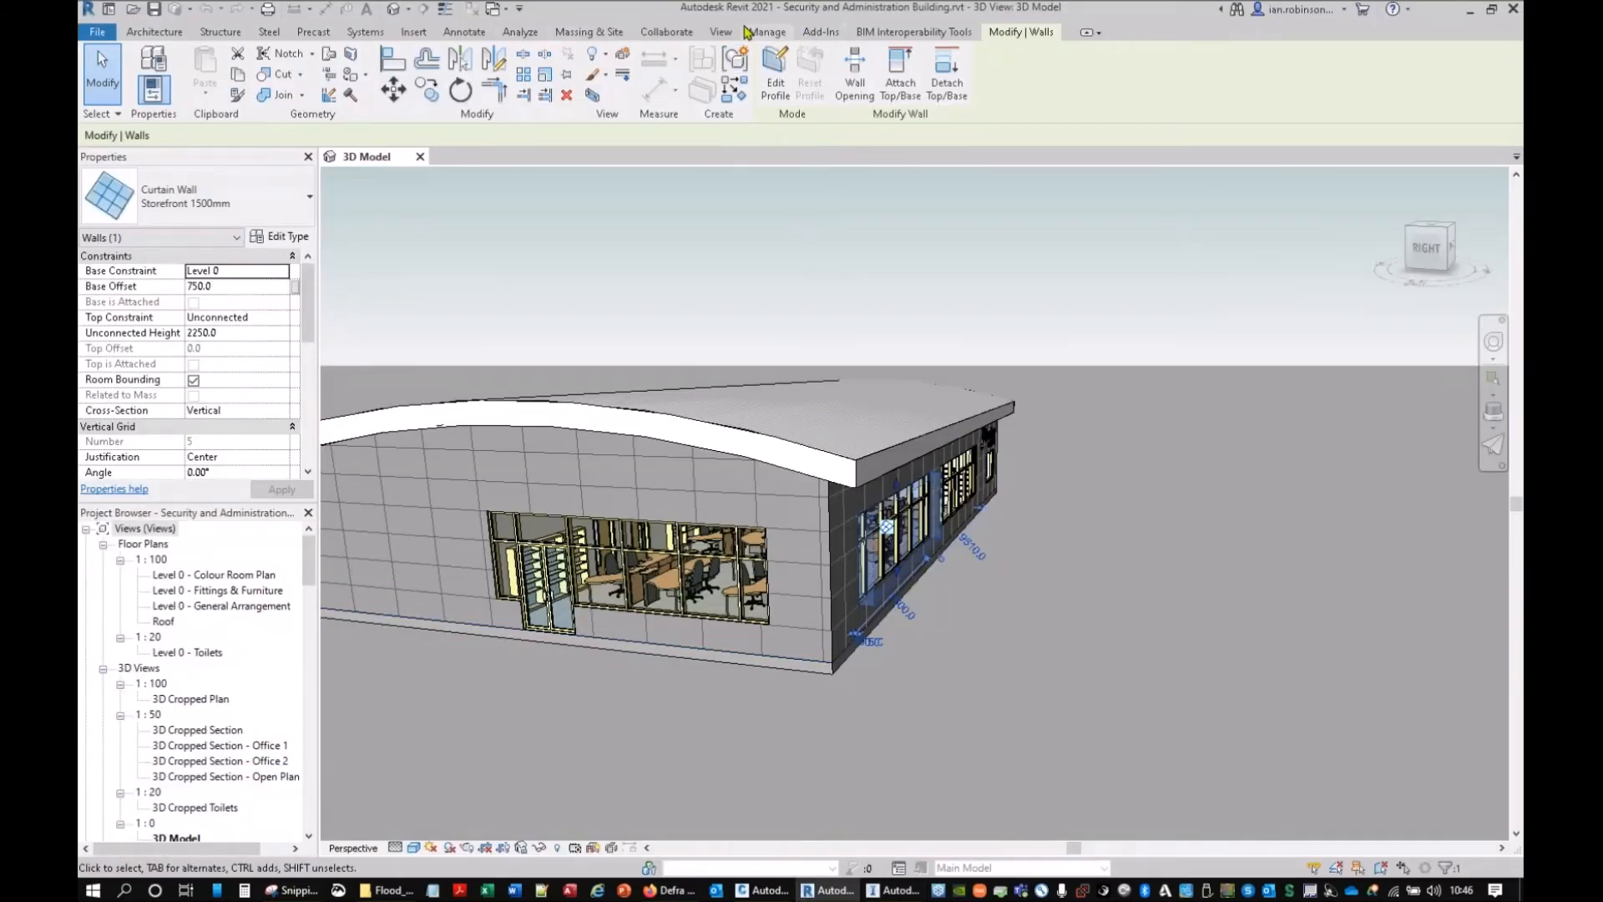
pyautogui.click(764, 33)
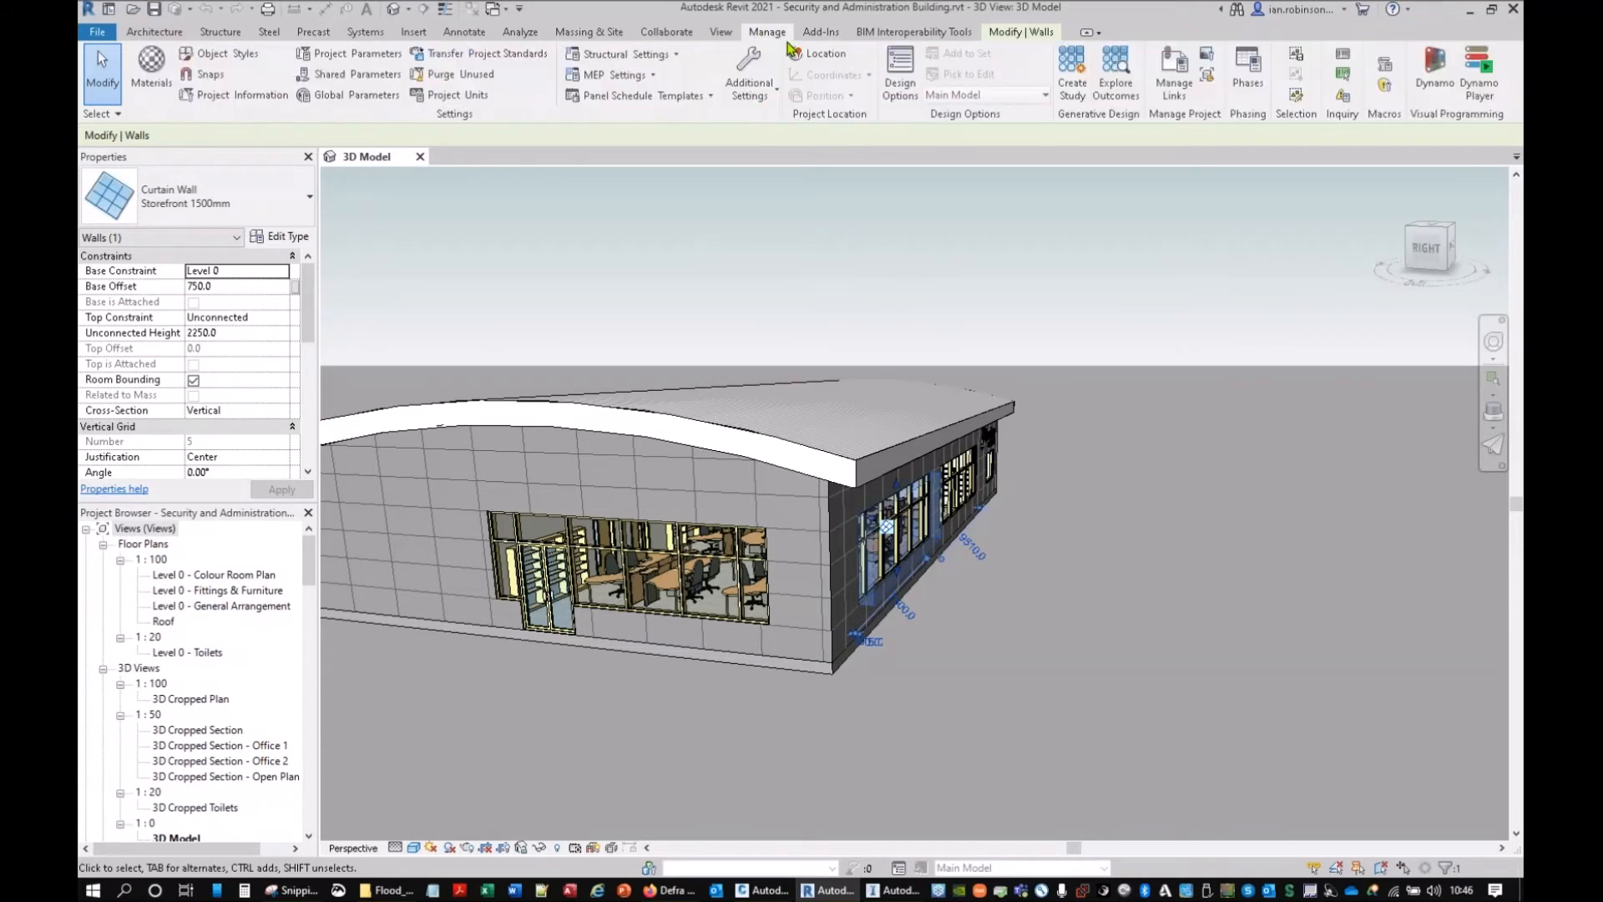
pyautogui.click(817, 53)
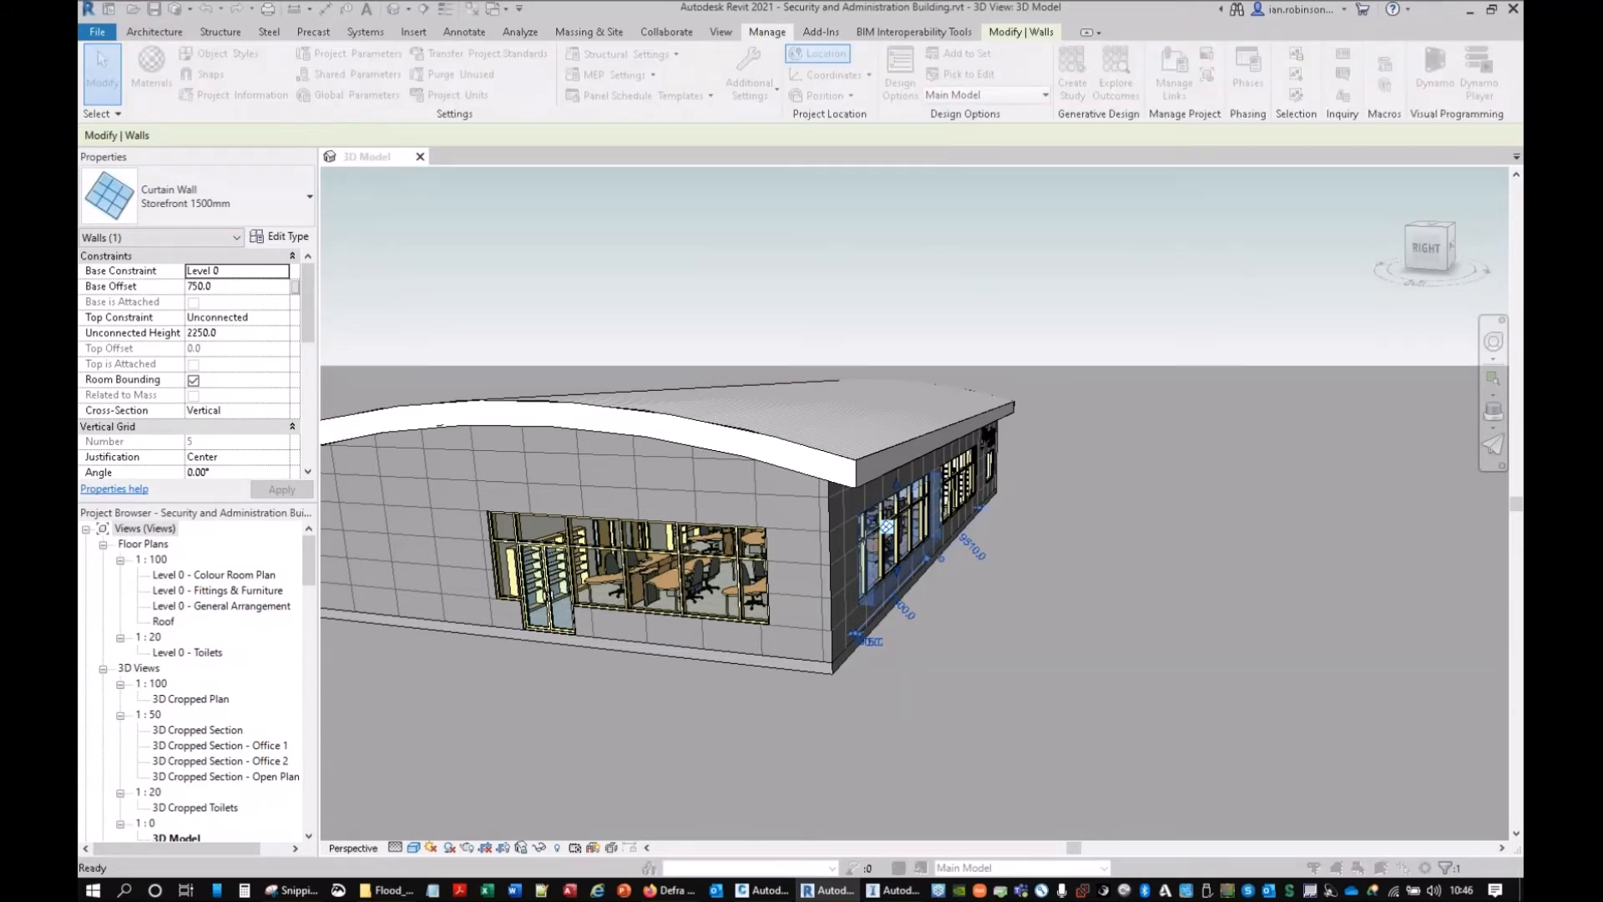
pyautogui.click(684, 295)
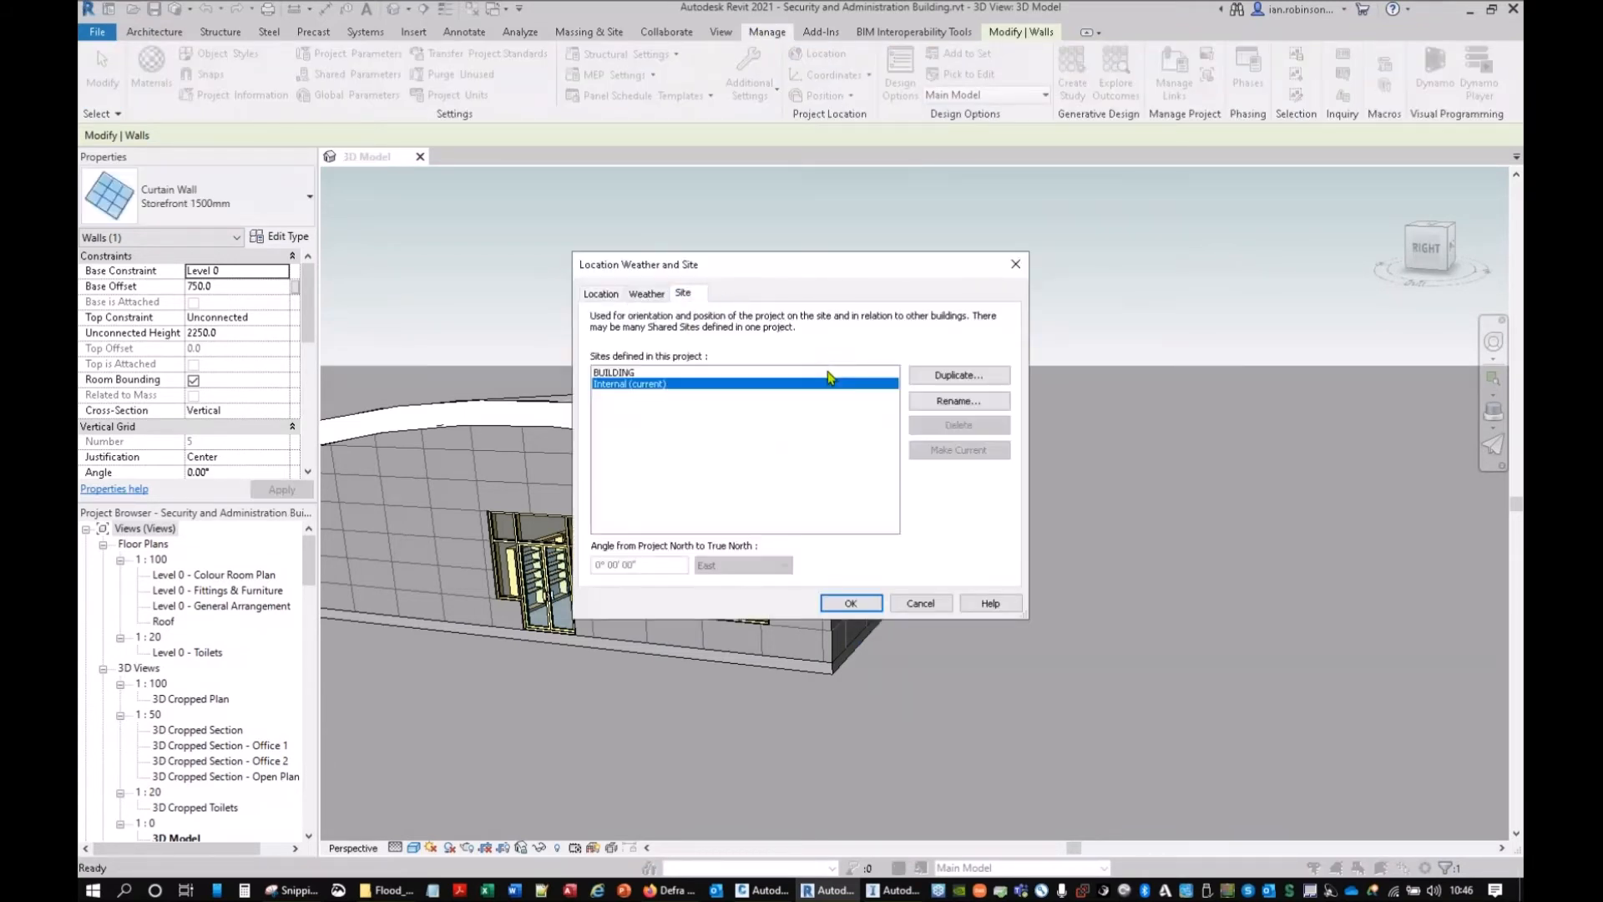
pyautogui.click(615, 373)
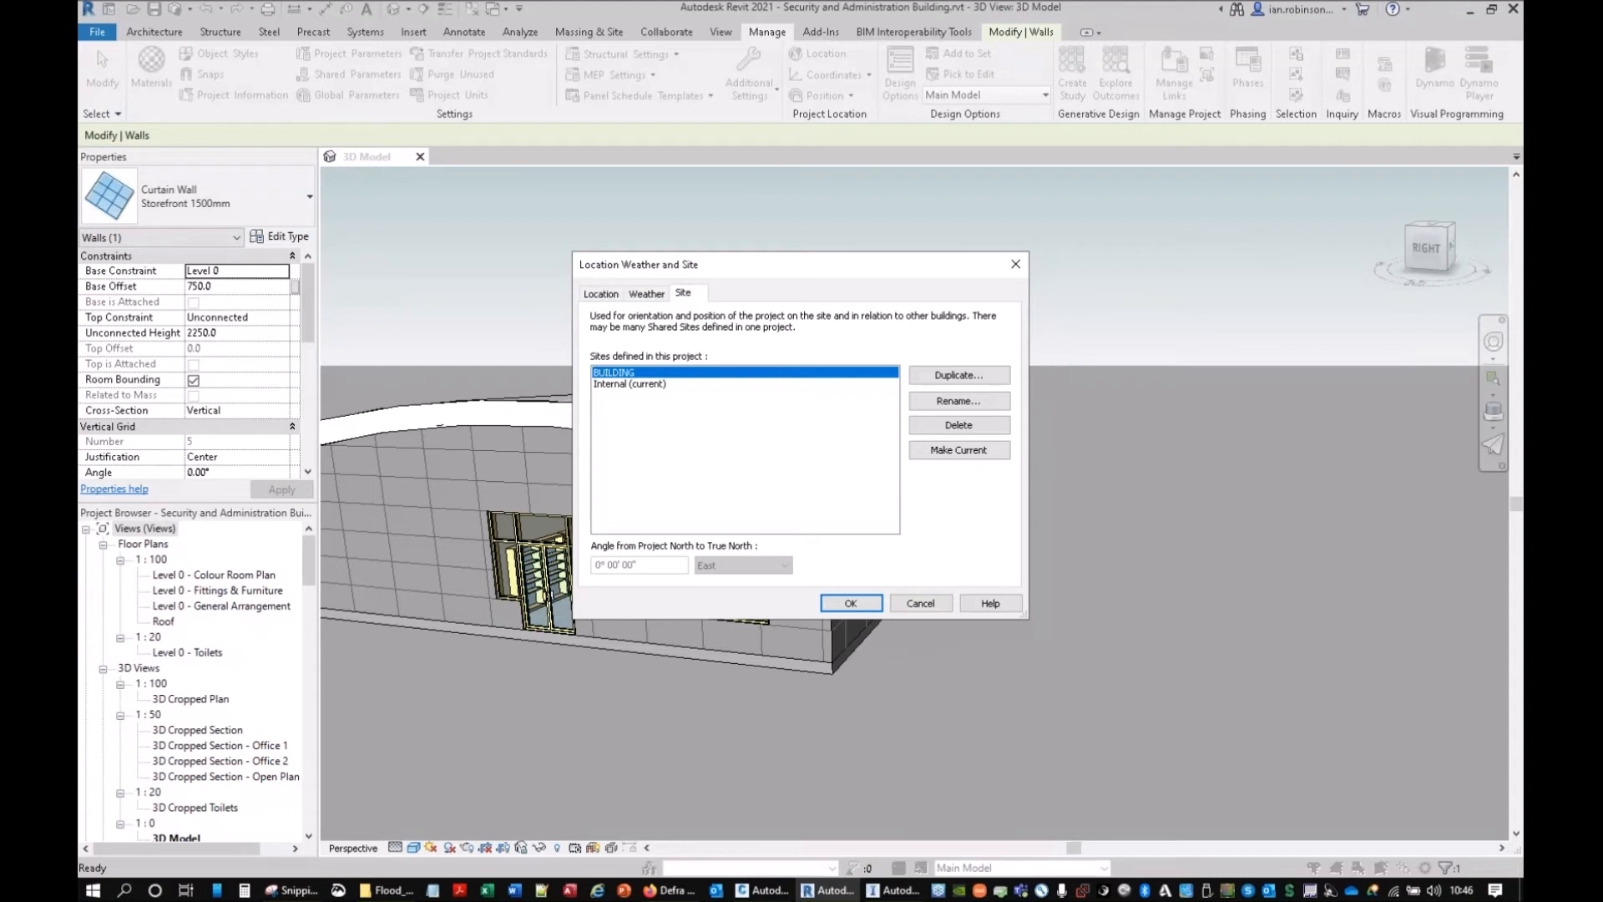
pyautogui.click(1016, 264)
pyautogui.click(1020, 285)
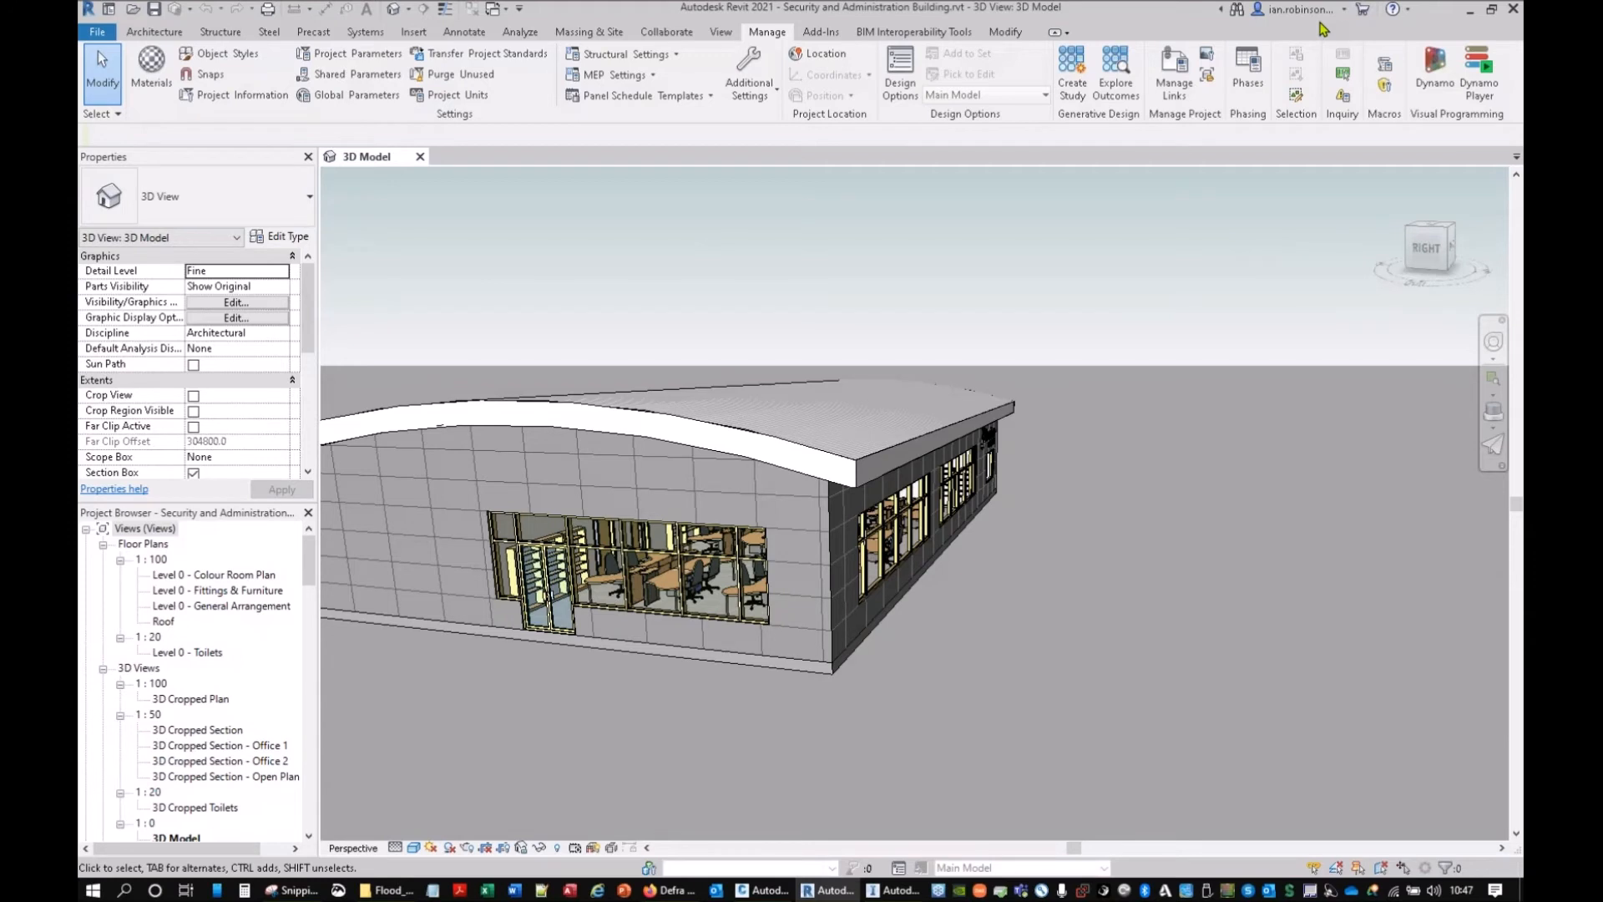
# Step: Check again which project site is current in the location settings, close them and return to InfraWorks
pyautogui.click(818, 55)
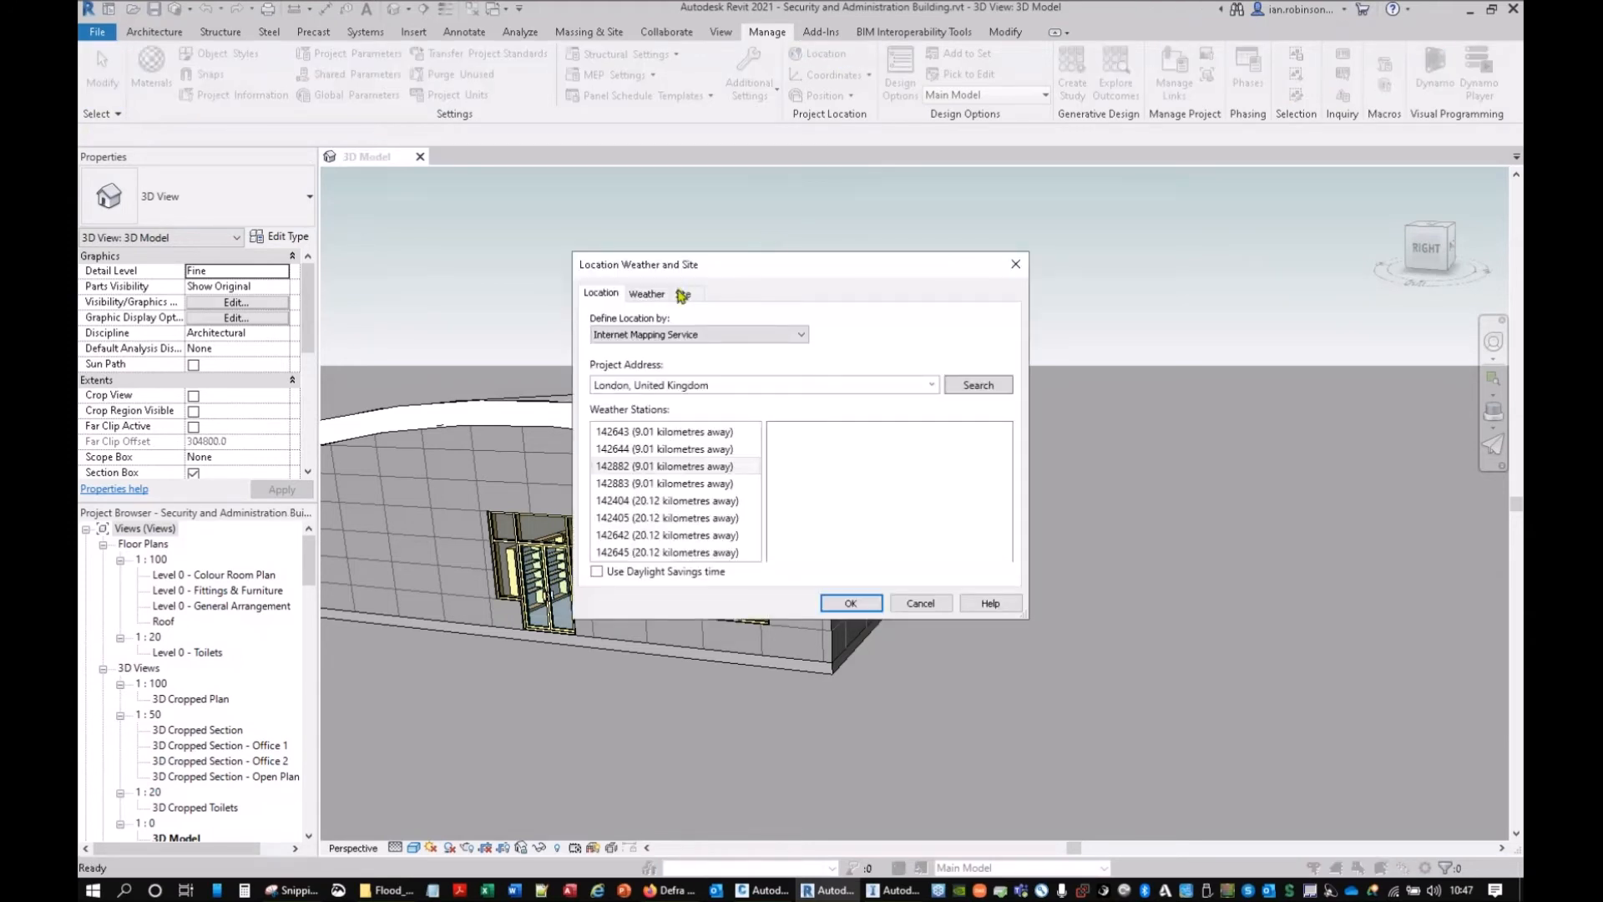
pyautogui.click(683, 293)
pyautogui.press('ctrl')
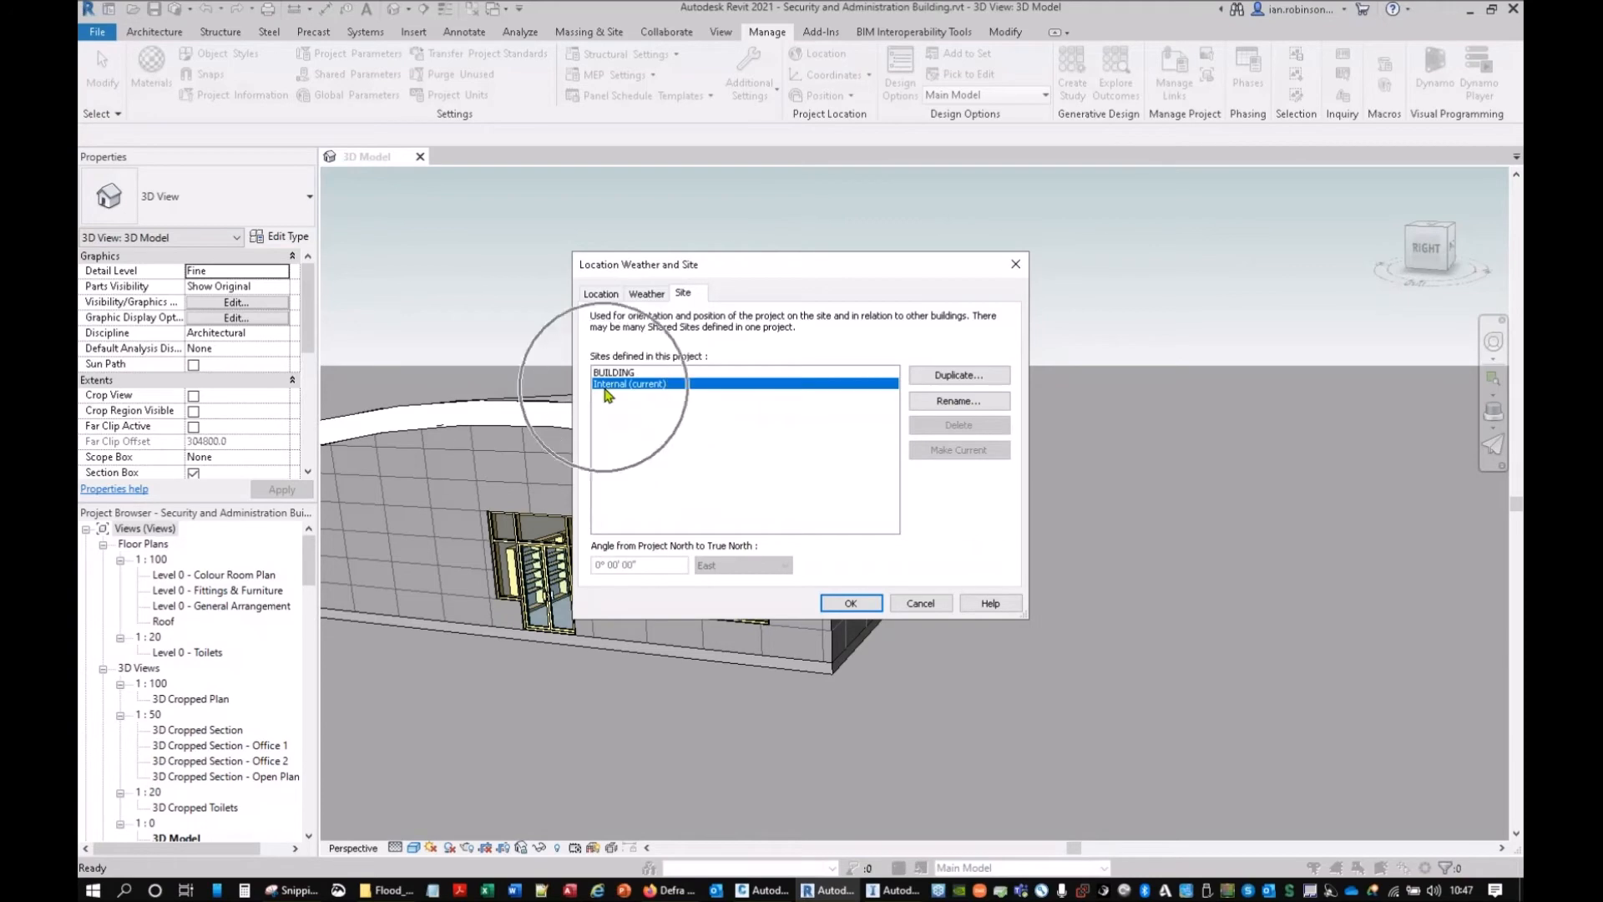
pyautogui.click(1015, 263)
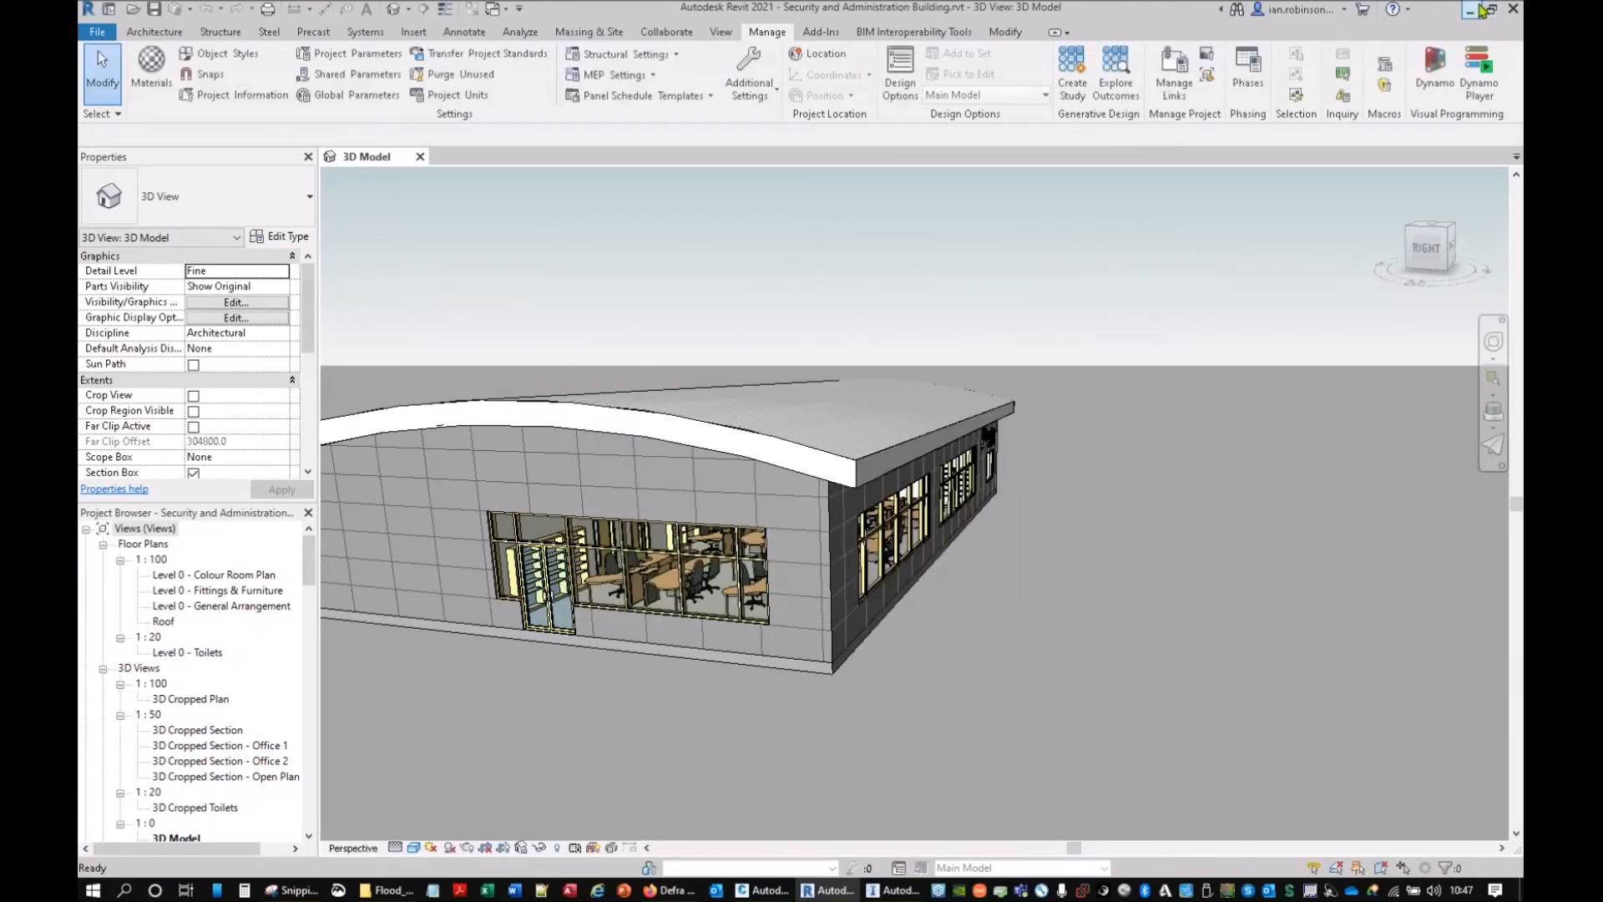
pyautogui.click(1471, 9)
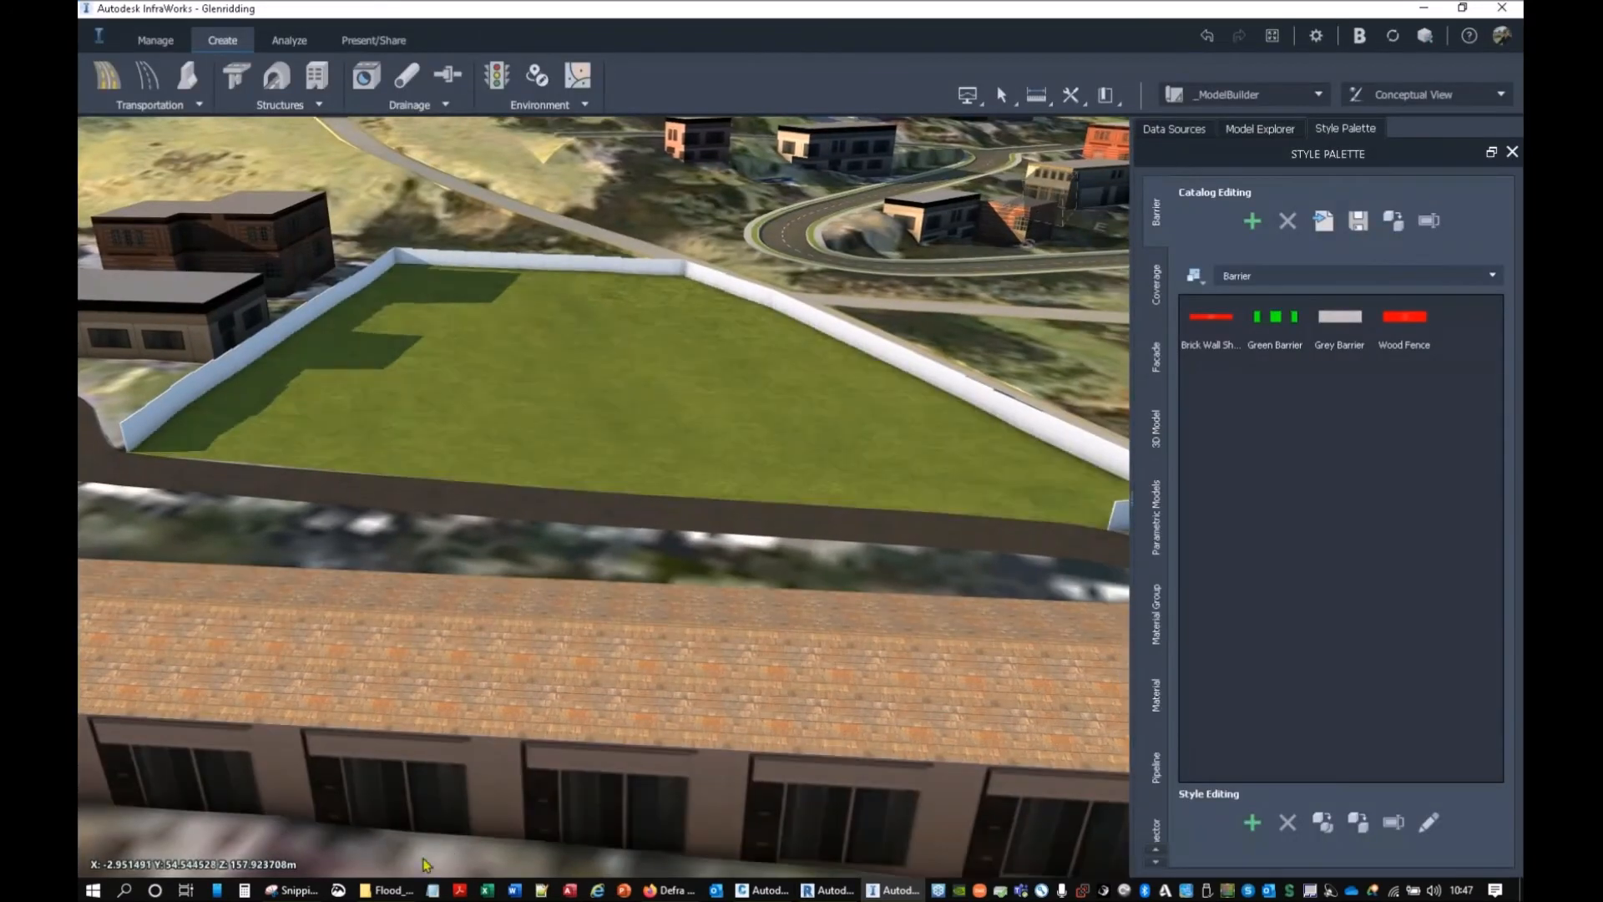
# Step: Import Security and Administration Building.rvt from the Revit 2021 data folder into the model as a Buildings data source
pyautogui.click(392, 891)
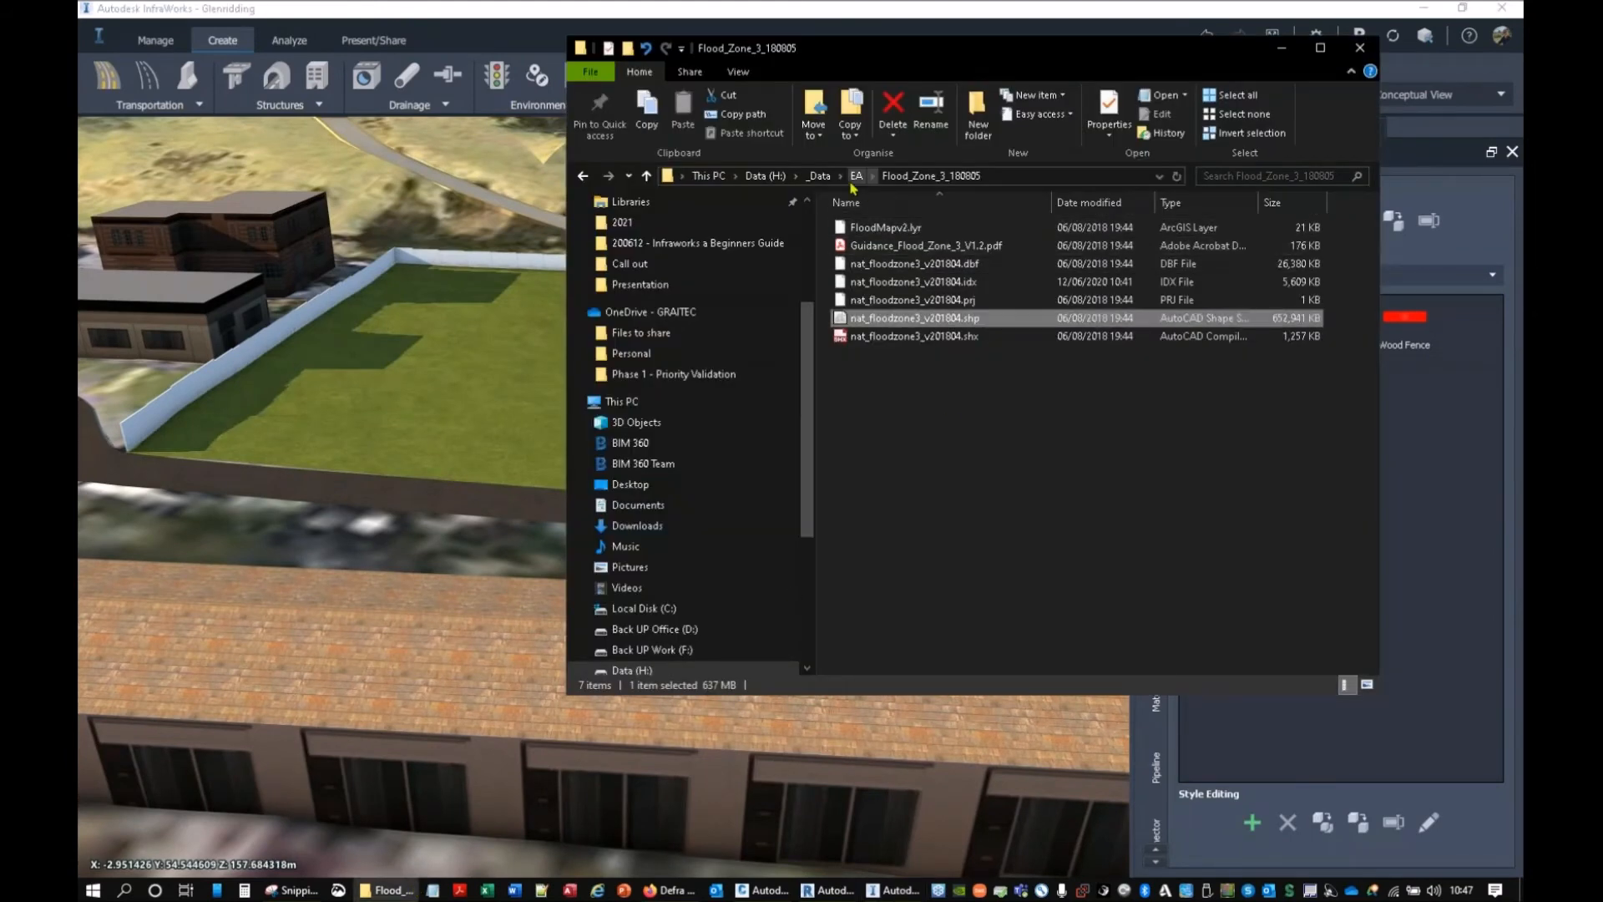
pyautogui.click(584, 177)
pyautogui.doubleClick(919, 282)
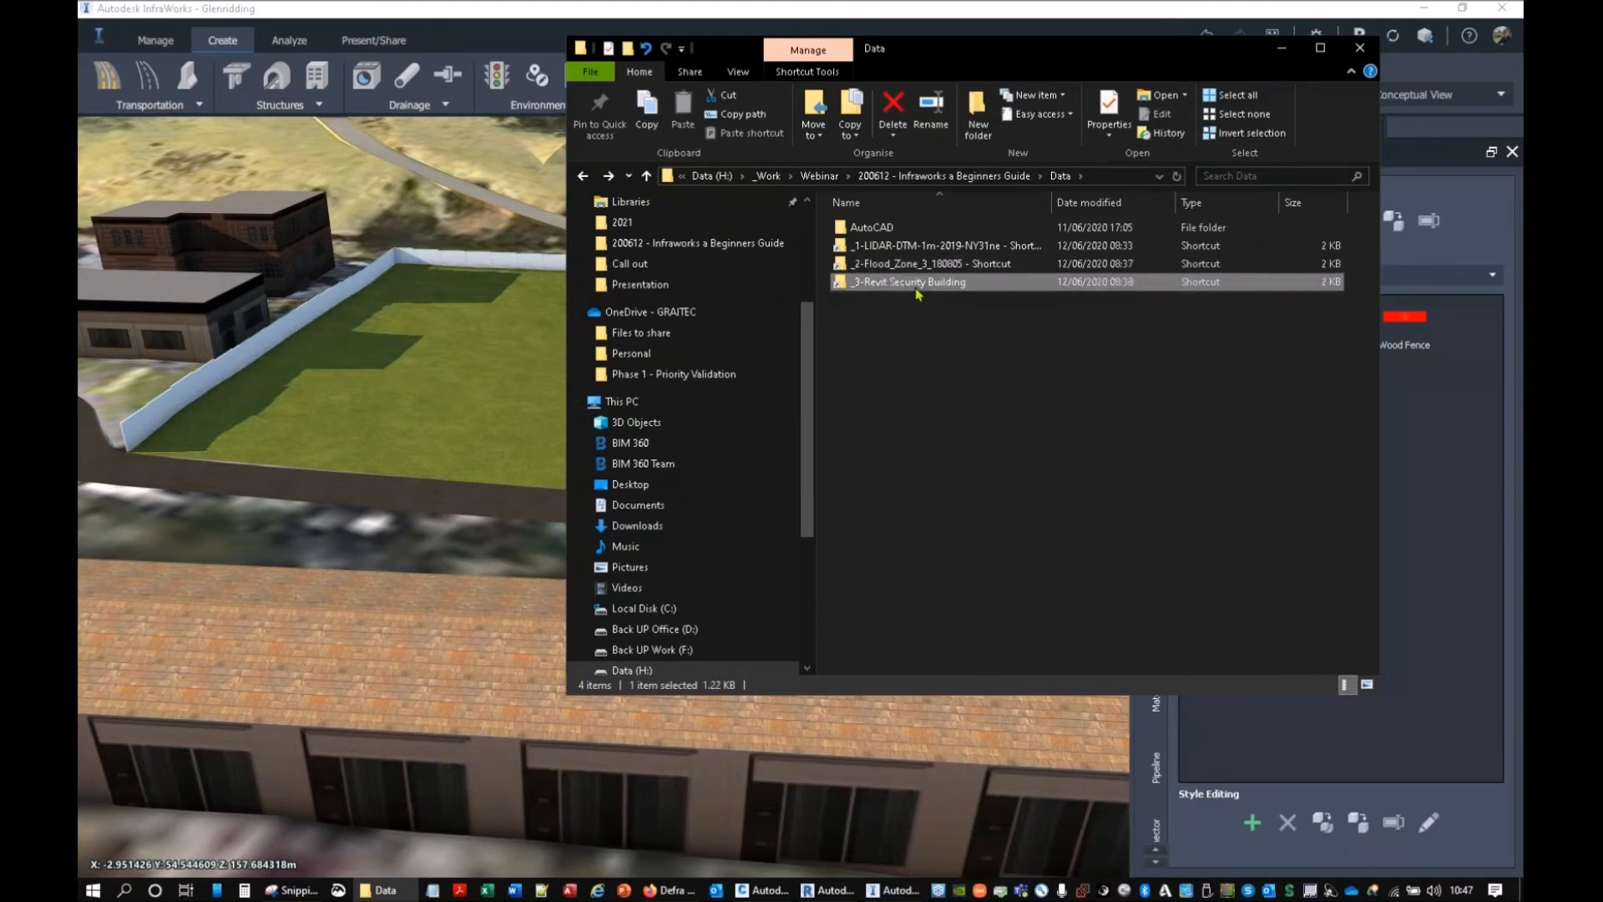
pyautogui.moveTo(958, 47); pyautogui.dragTo(1173, 39)
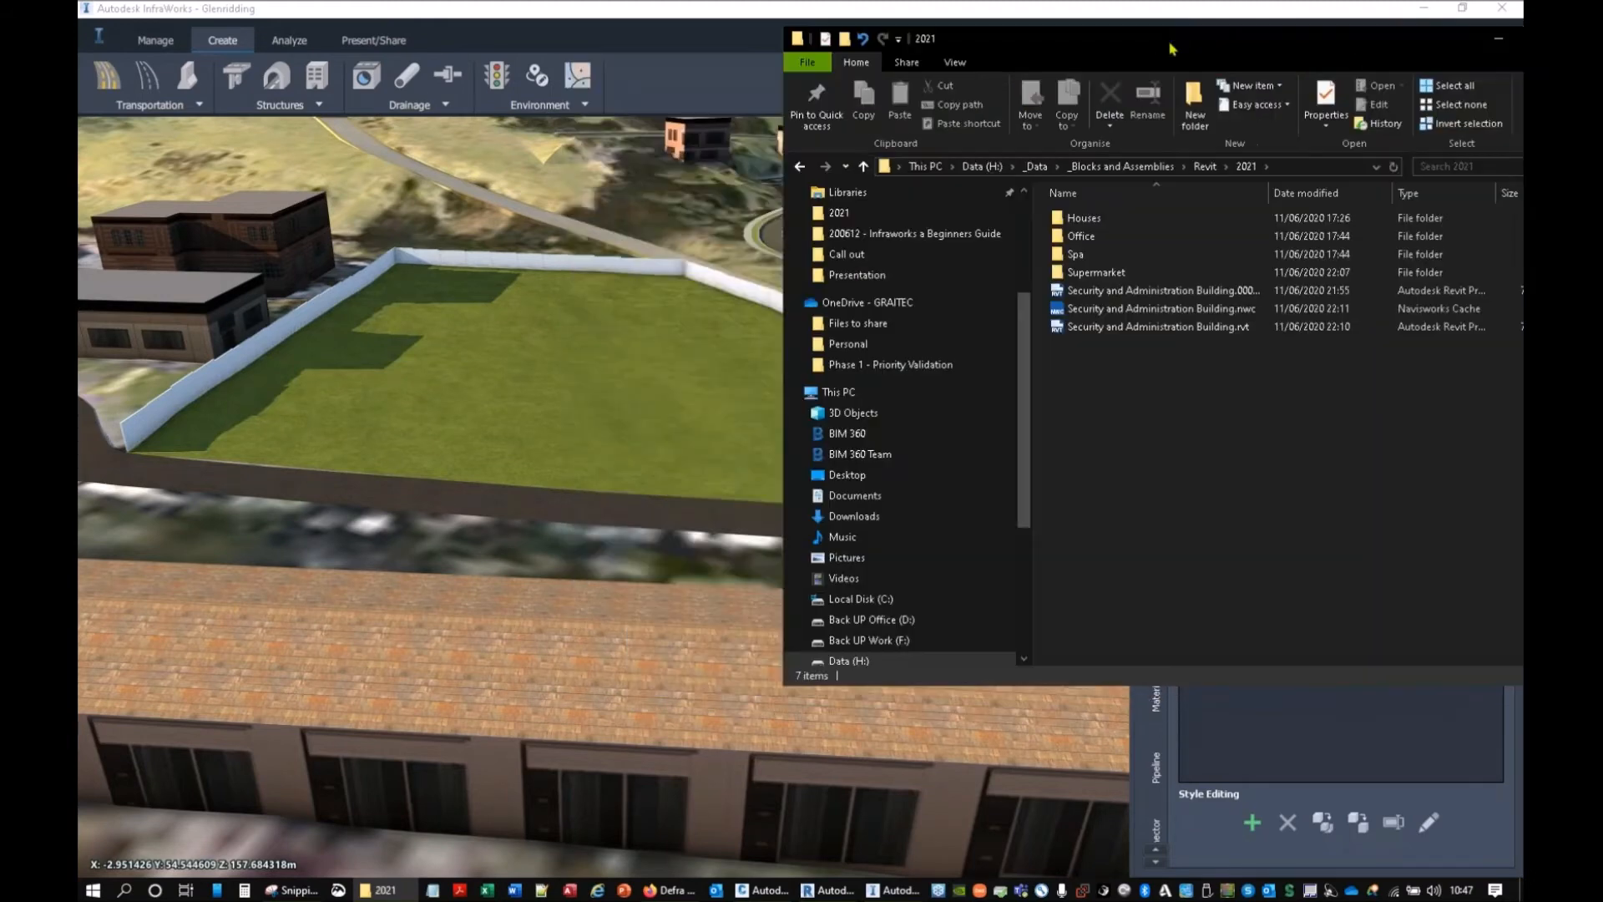
pyautogui.moveTo(1111, 332); pyautogui.dragTo(619, 359)
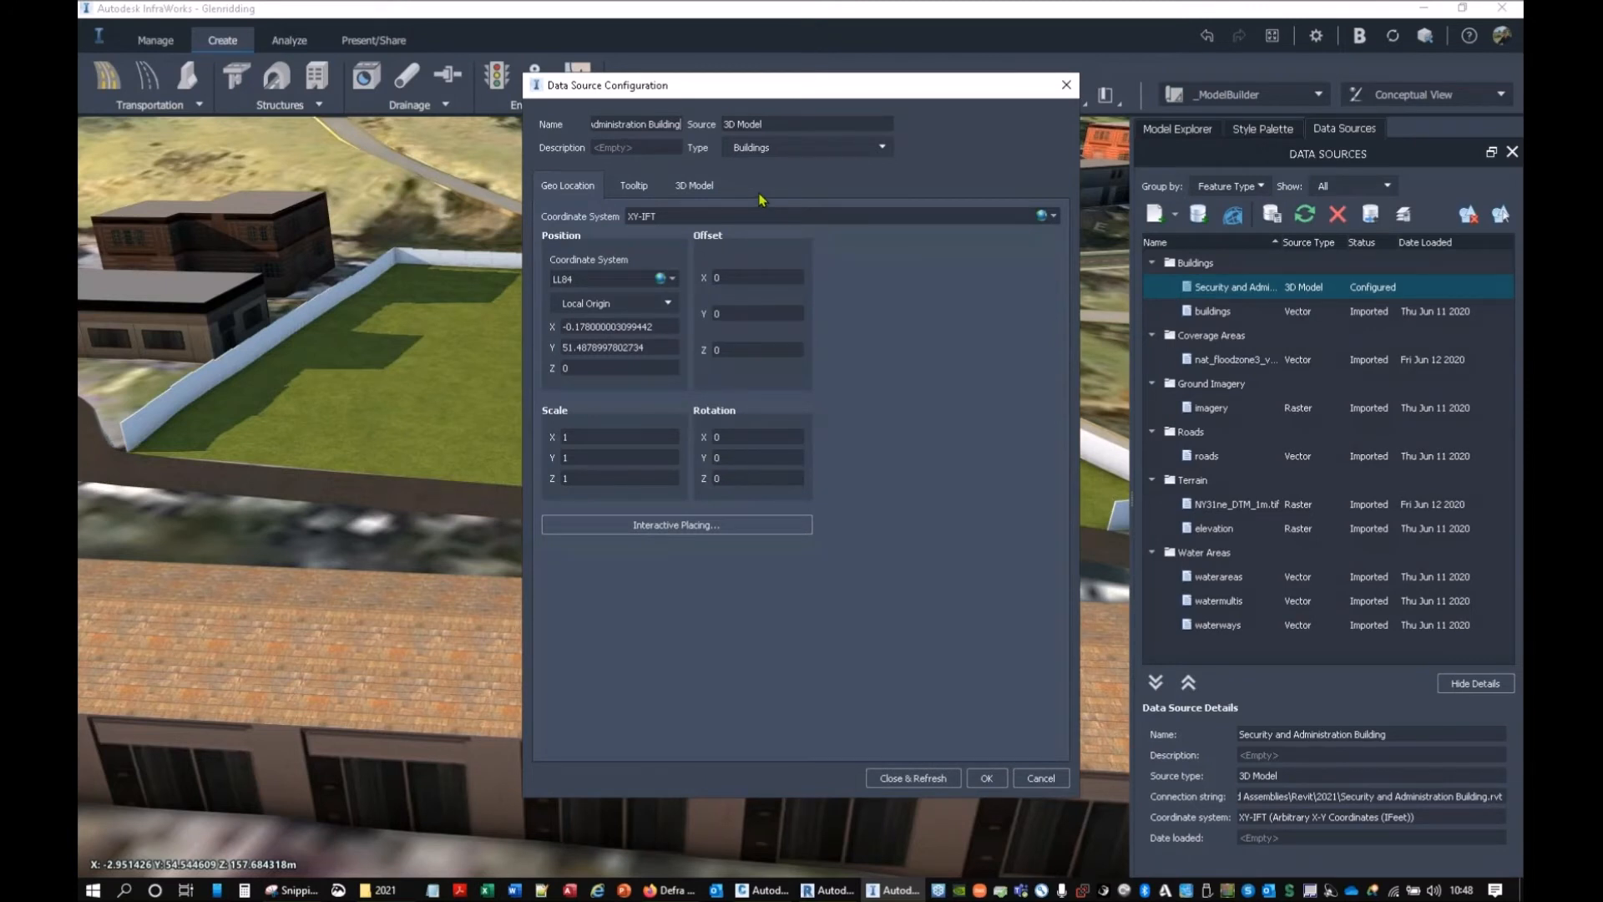
# Step: Inspect the imported building's 3D model preview from outside and close up through the office windows
pyautogui.click(696, 187)
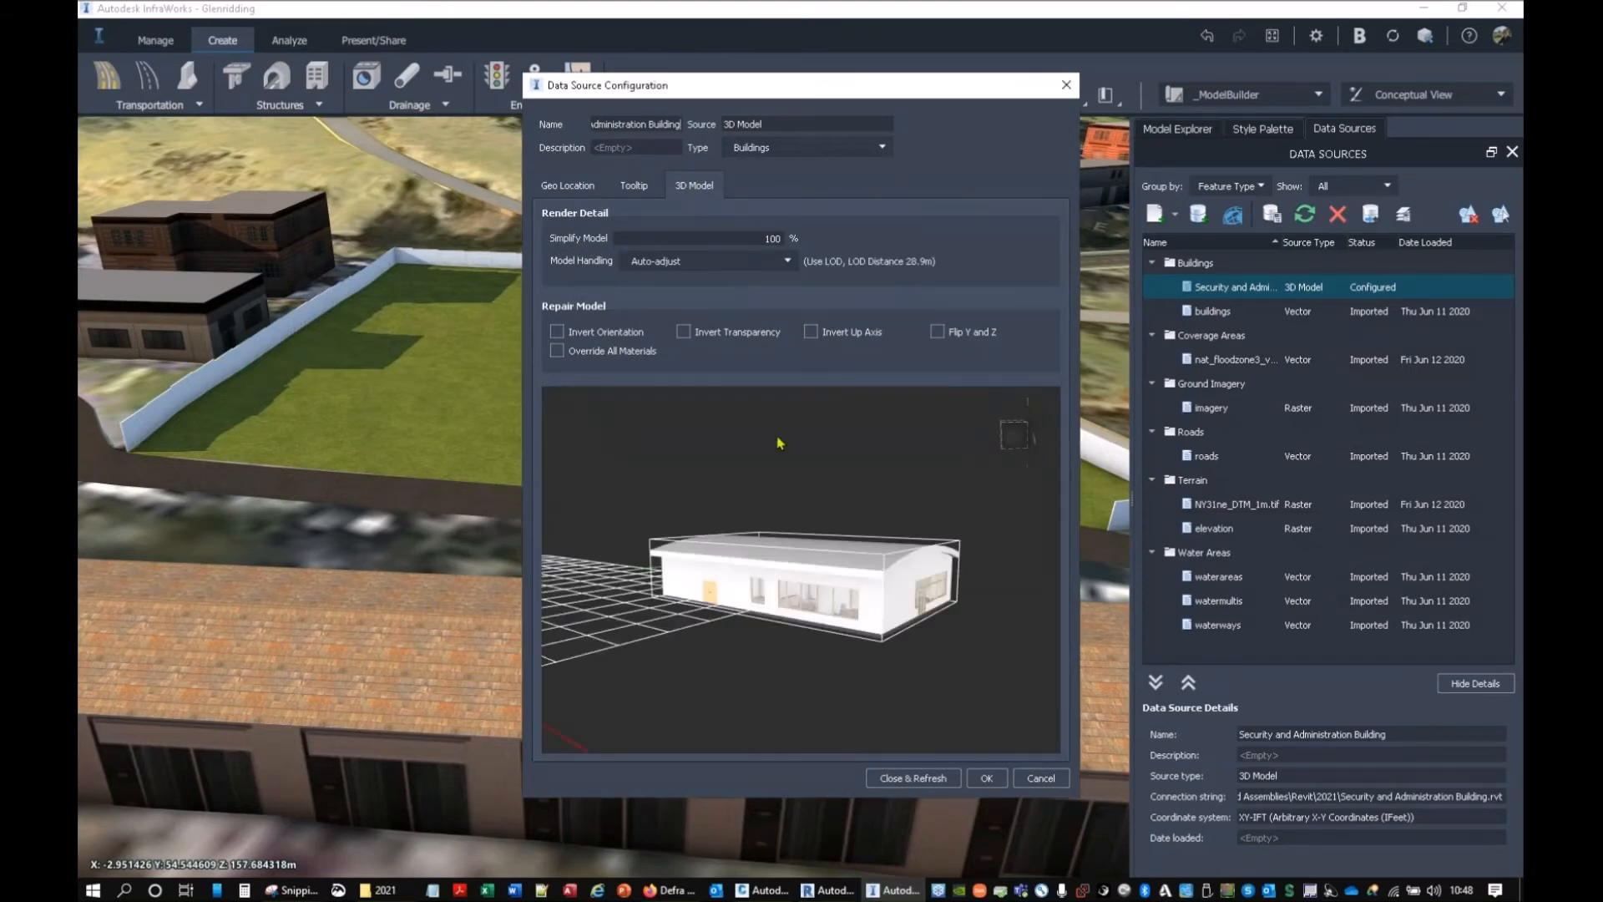
pyautogui.moveTo(889, 584); pyautogui.dragTo(719, 605)
pyautogui.scroll(5, 800, 638)
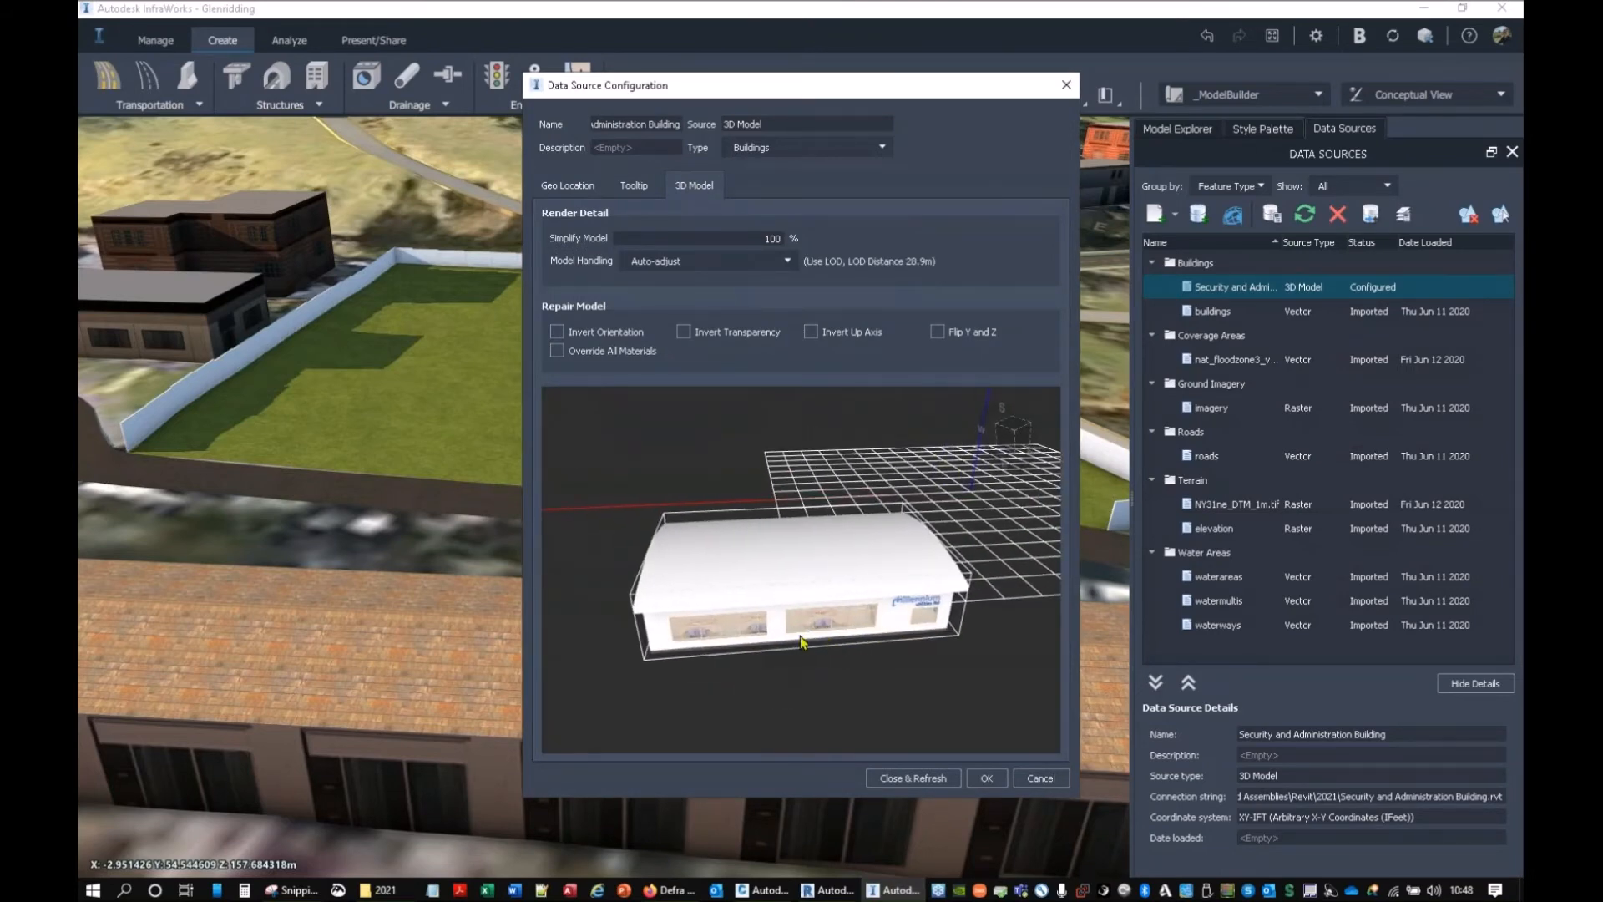
pyautogui.scroll(3, 800, 636)
pyautogui.moveTo(800, 637); pyautogui.dragTo(775, 591)
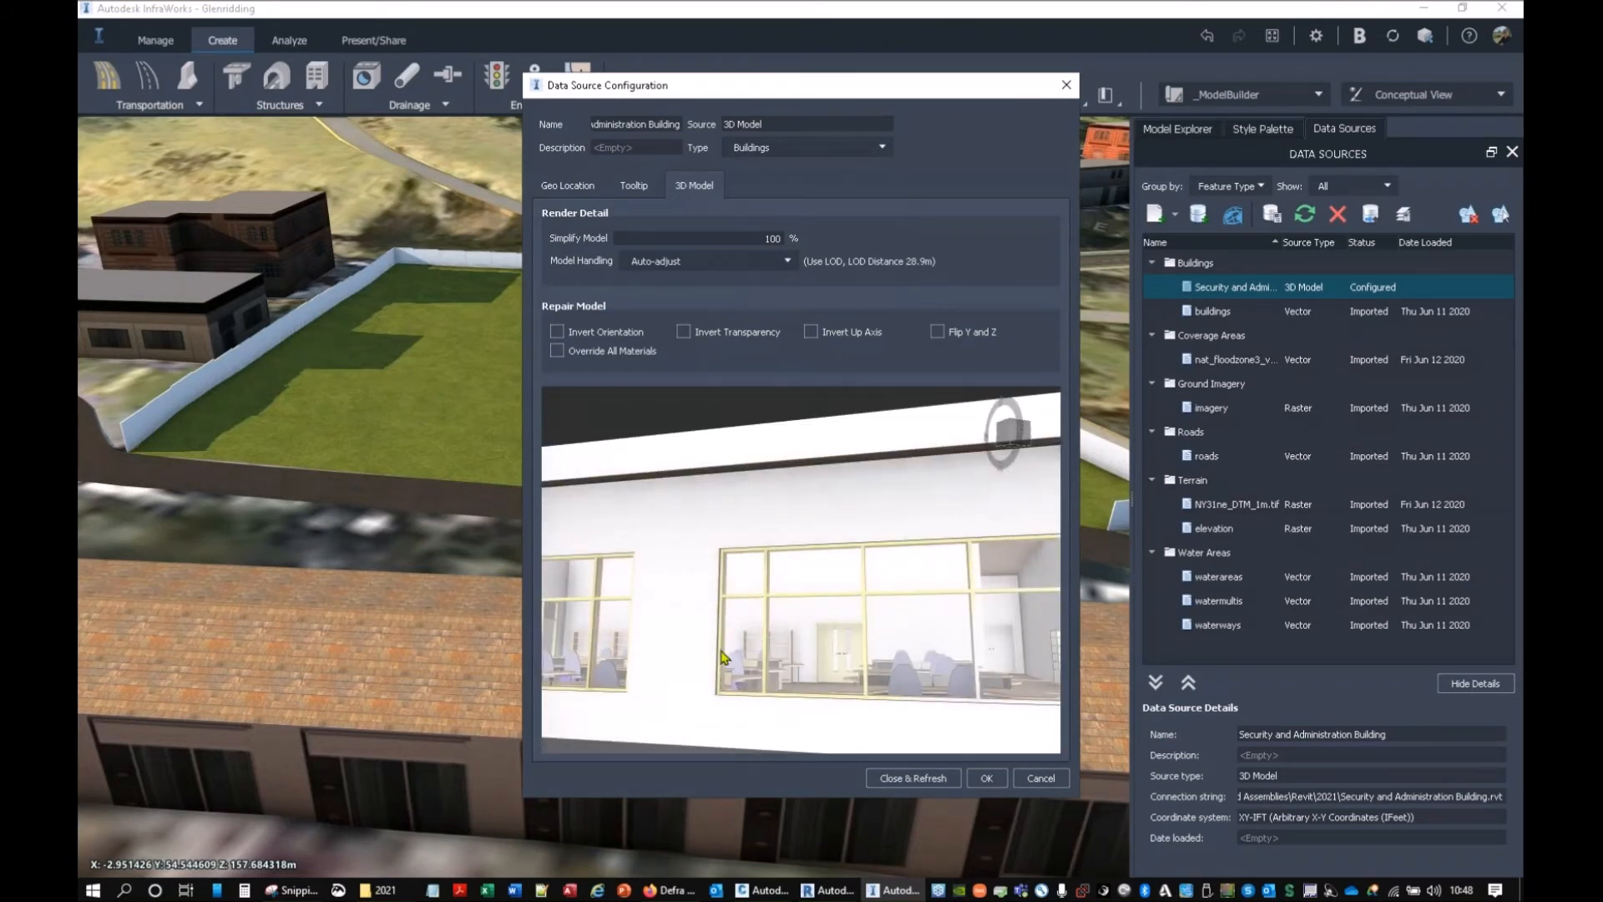
pyautogui.moveTo(649, 648); pyautogui.dragTo(977, 599)
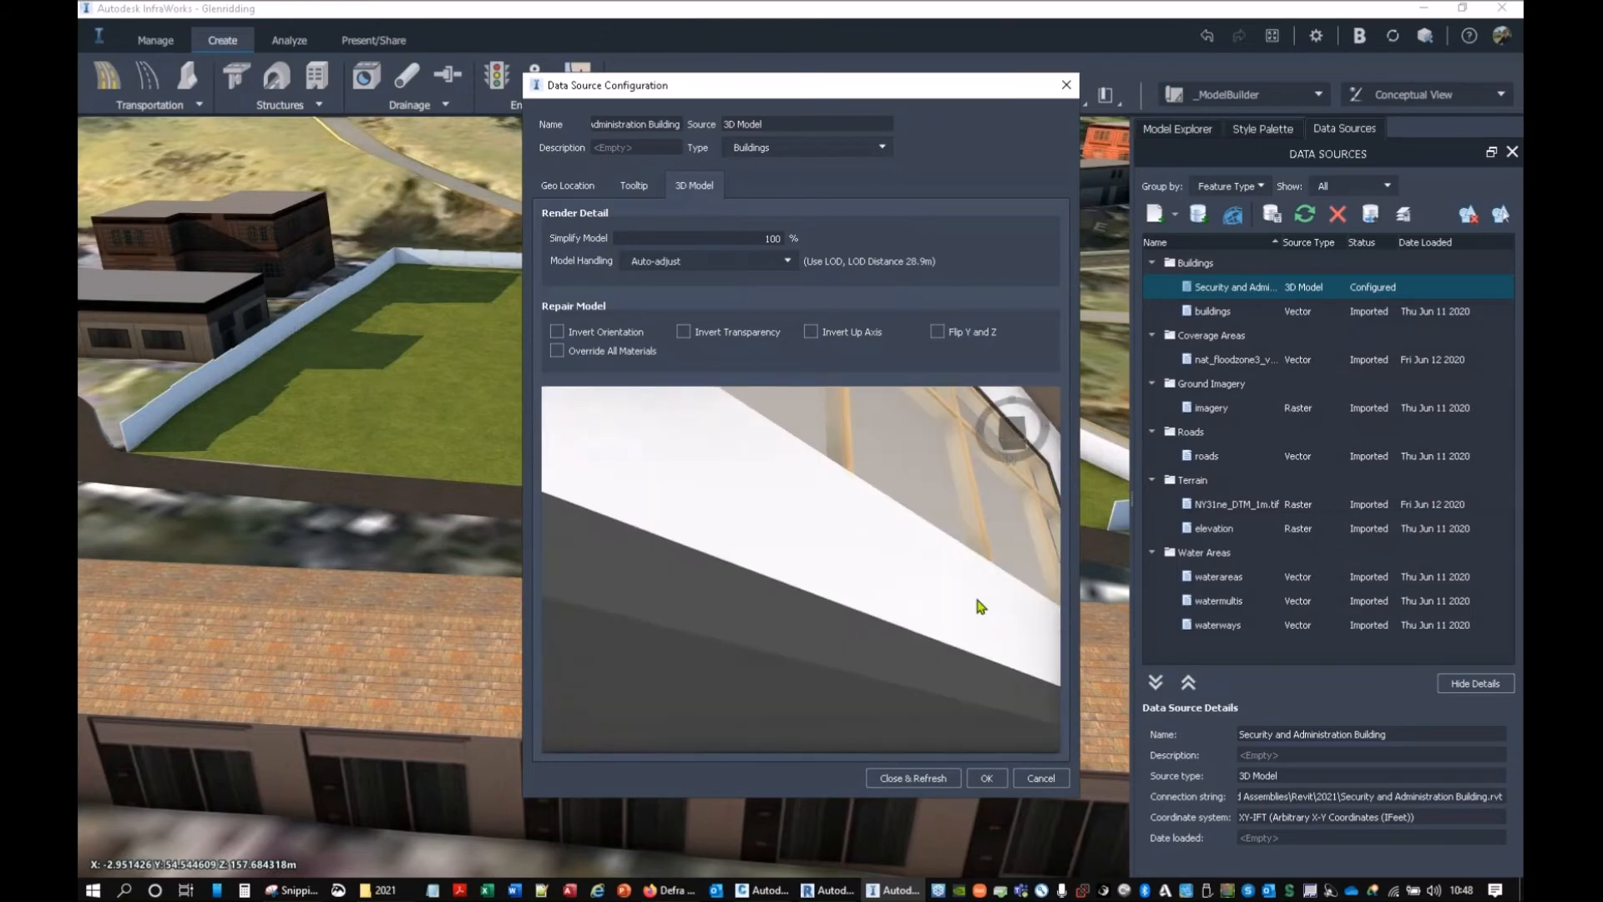
pyautogui.scroll(-3, 809, 541)
pyautogui.moveTo(809, 548); pyautogui.dragTo(835, 576)
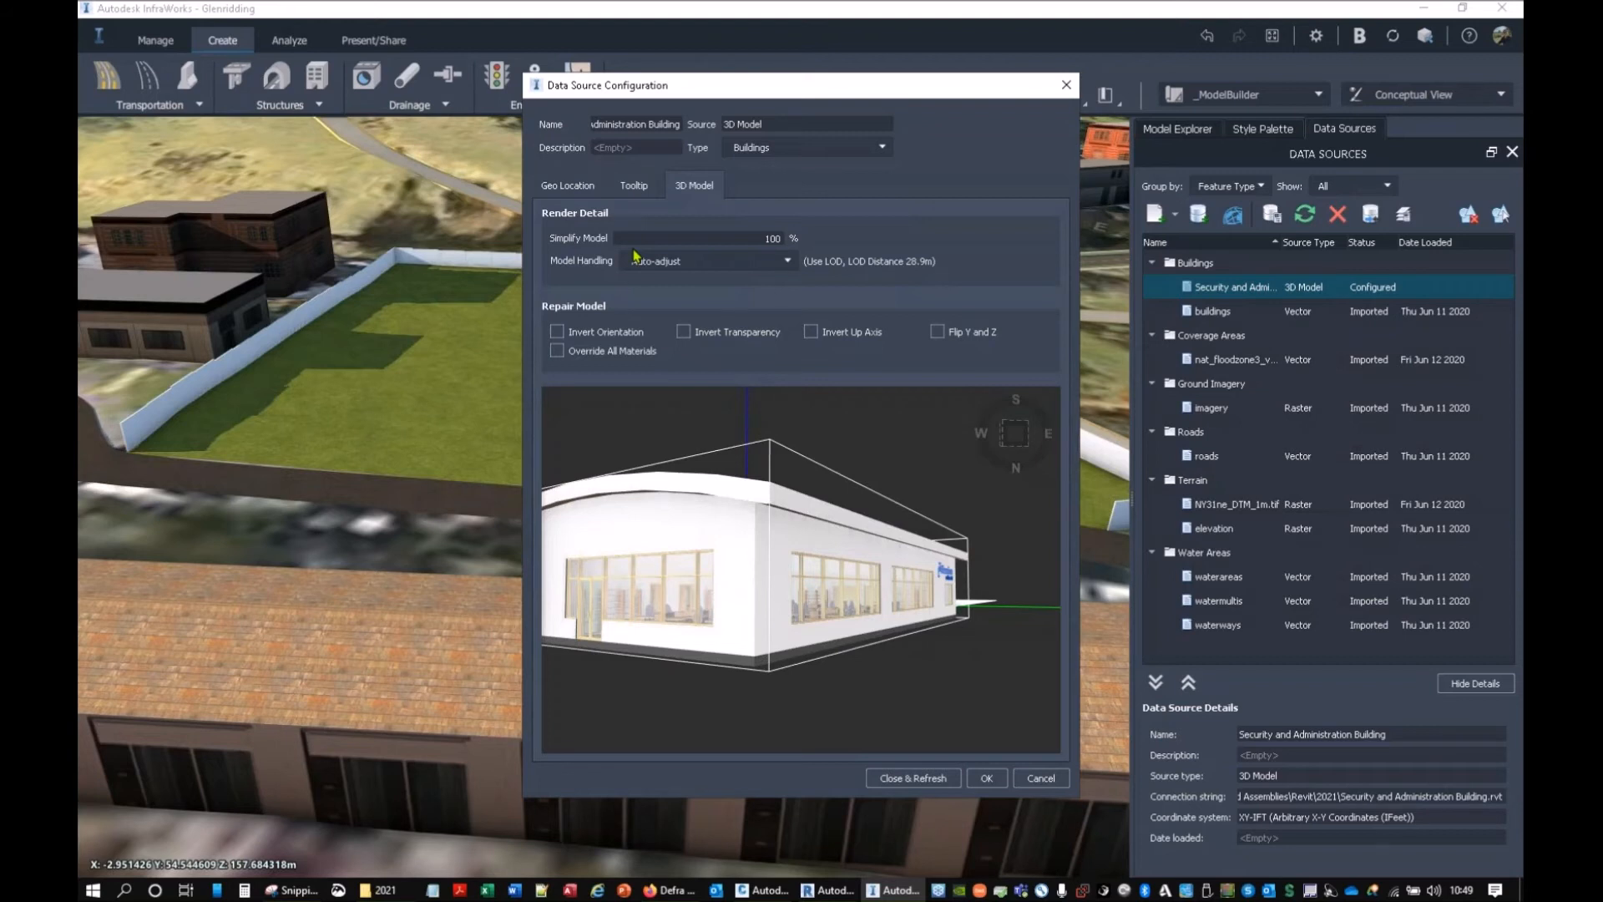
# Step: Set the building's model handling to Direct Display and check the preview
pyautogui.click(788, 263)
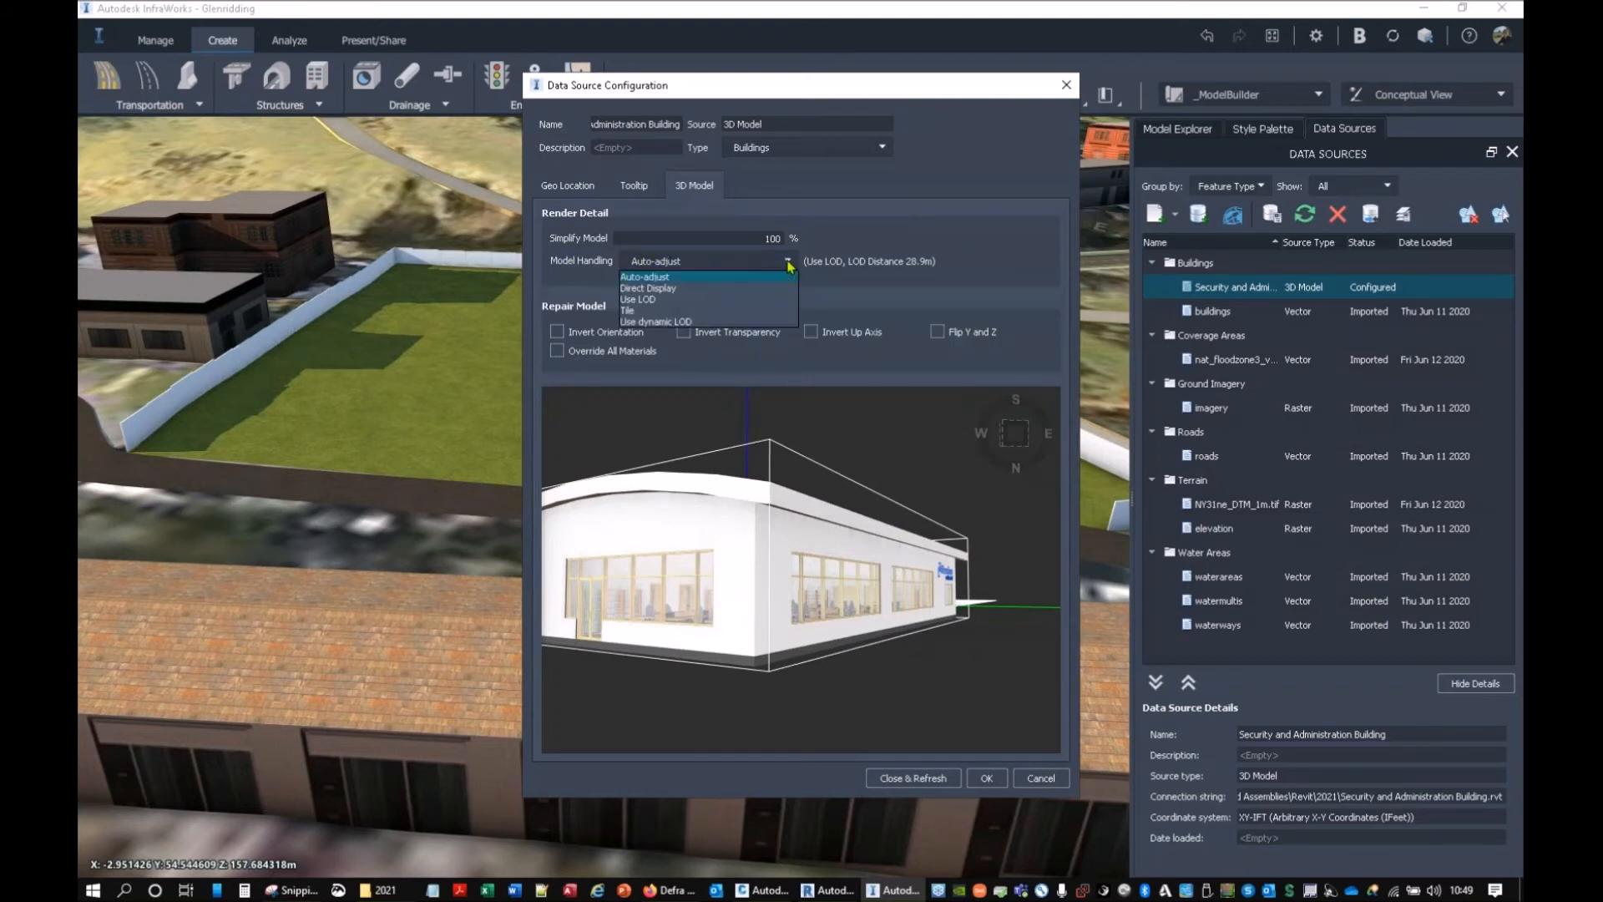
pyautogui.click(677, 288)
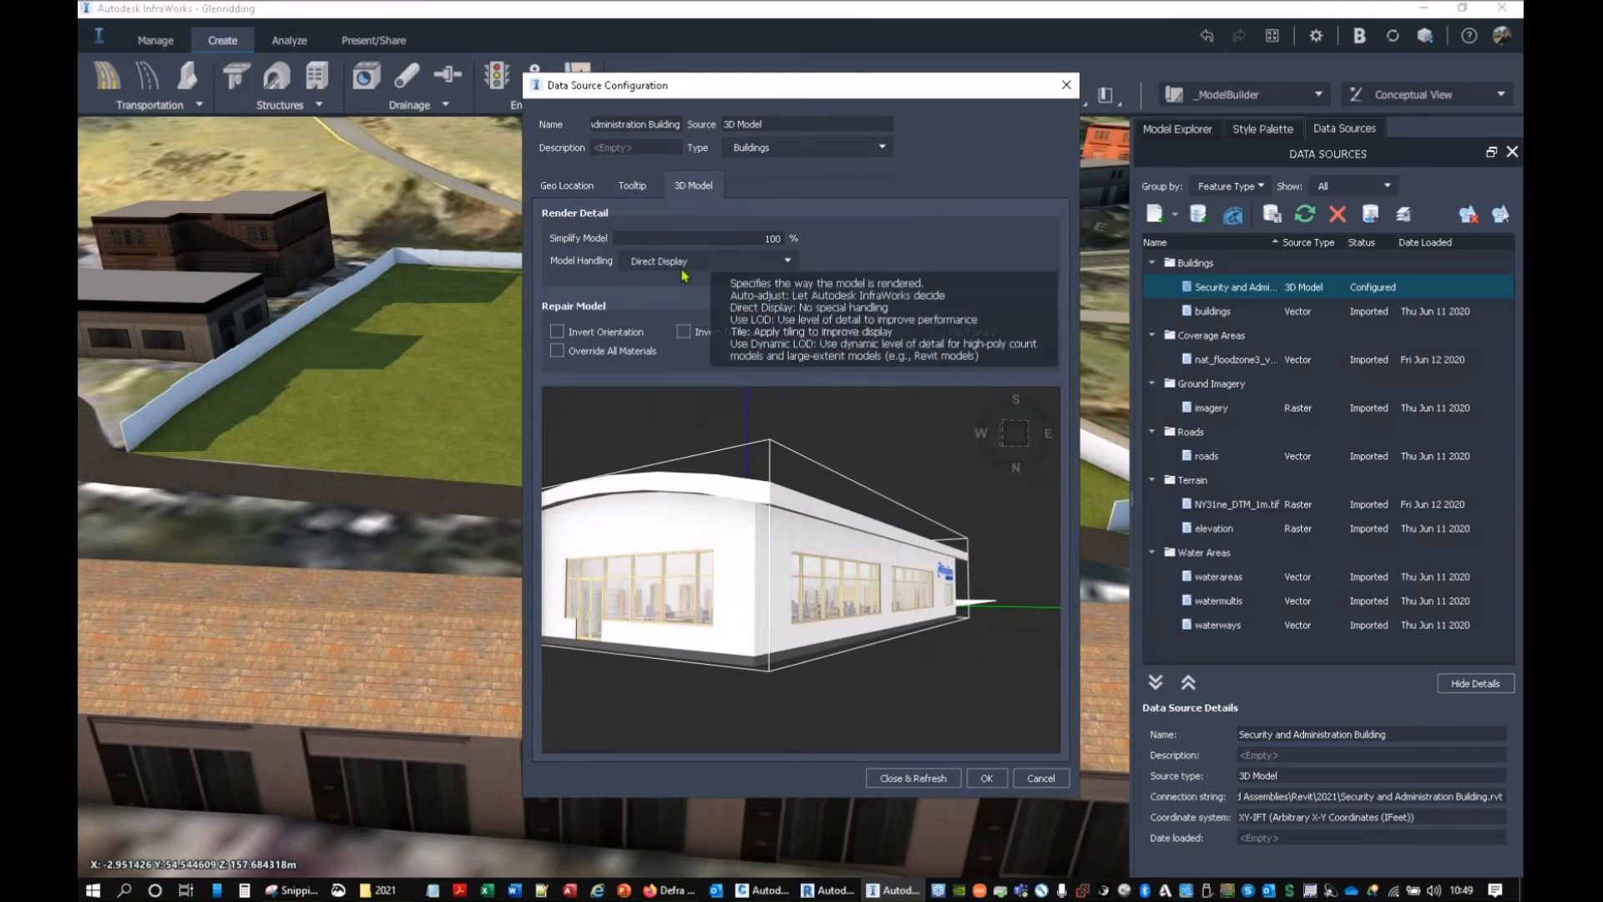
pyautogui.moveTo(764, 501); pyautogui.dragTo(716, 530)
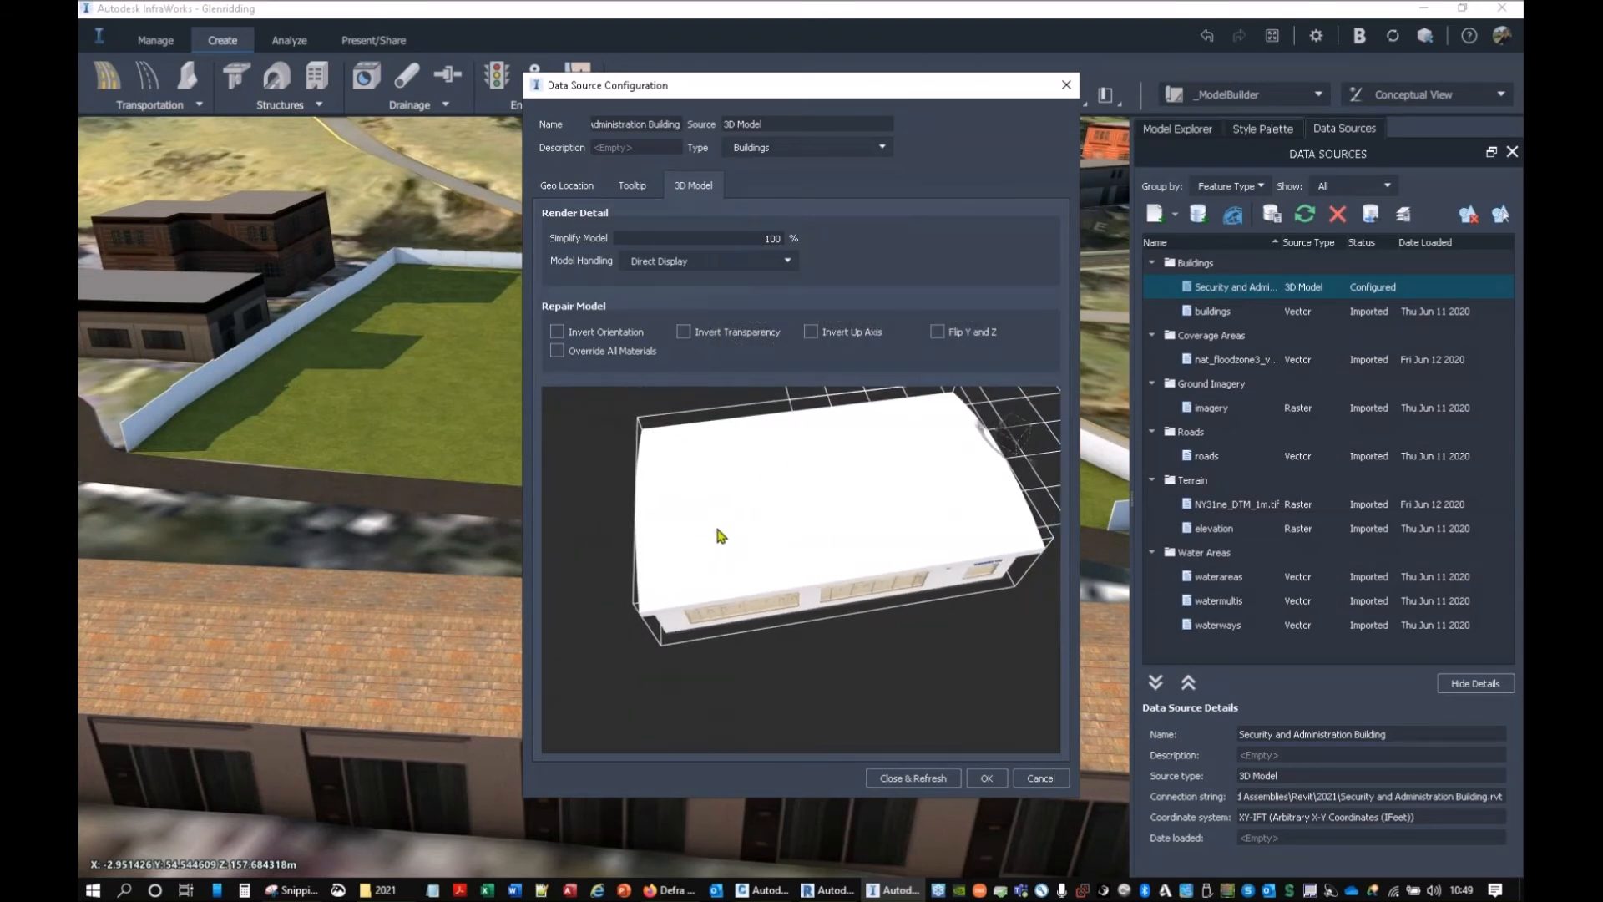
# Step: Set the building's geo-location position reference to Center 2D, keeping the XY-IFT coordinate system
pyautogui.click(567, 187)
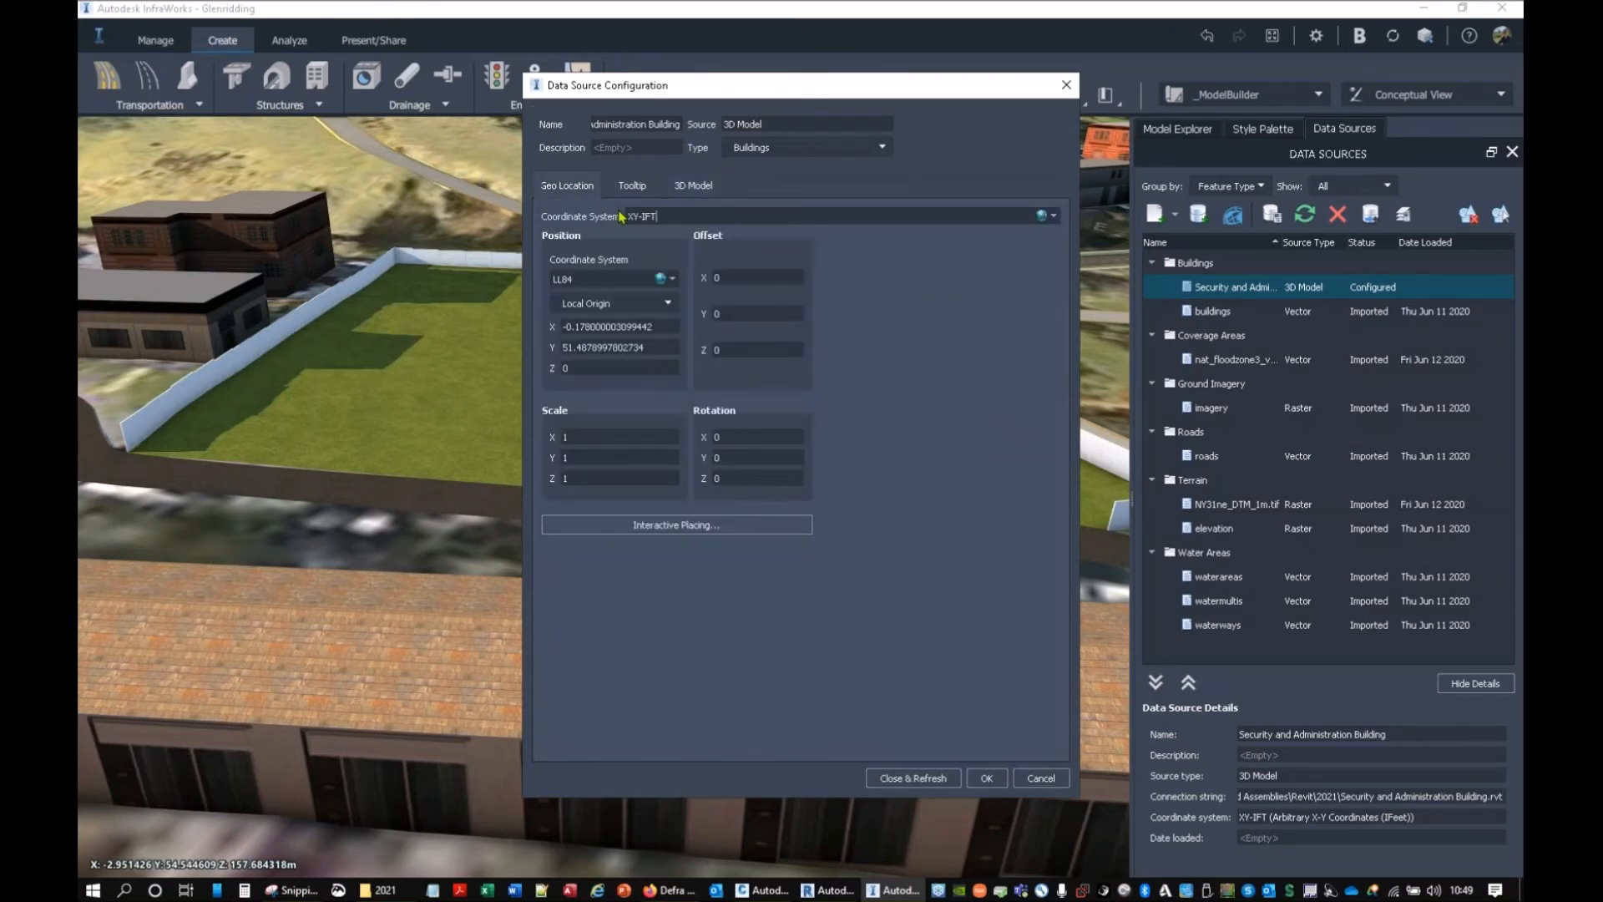
pyautogui.click(648, 222)
pyautogui.click(648, 222)
pyautogui.click(667, 303)
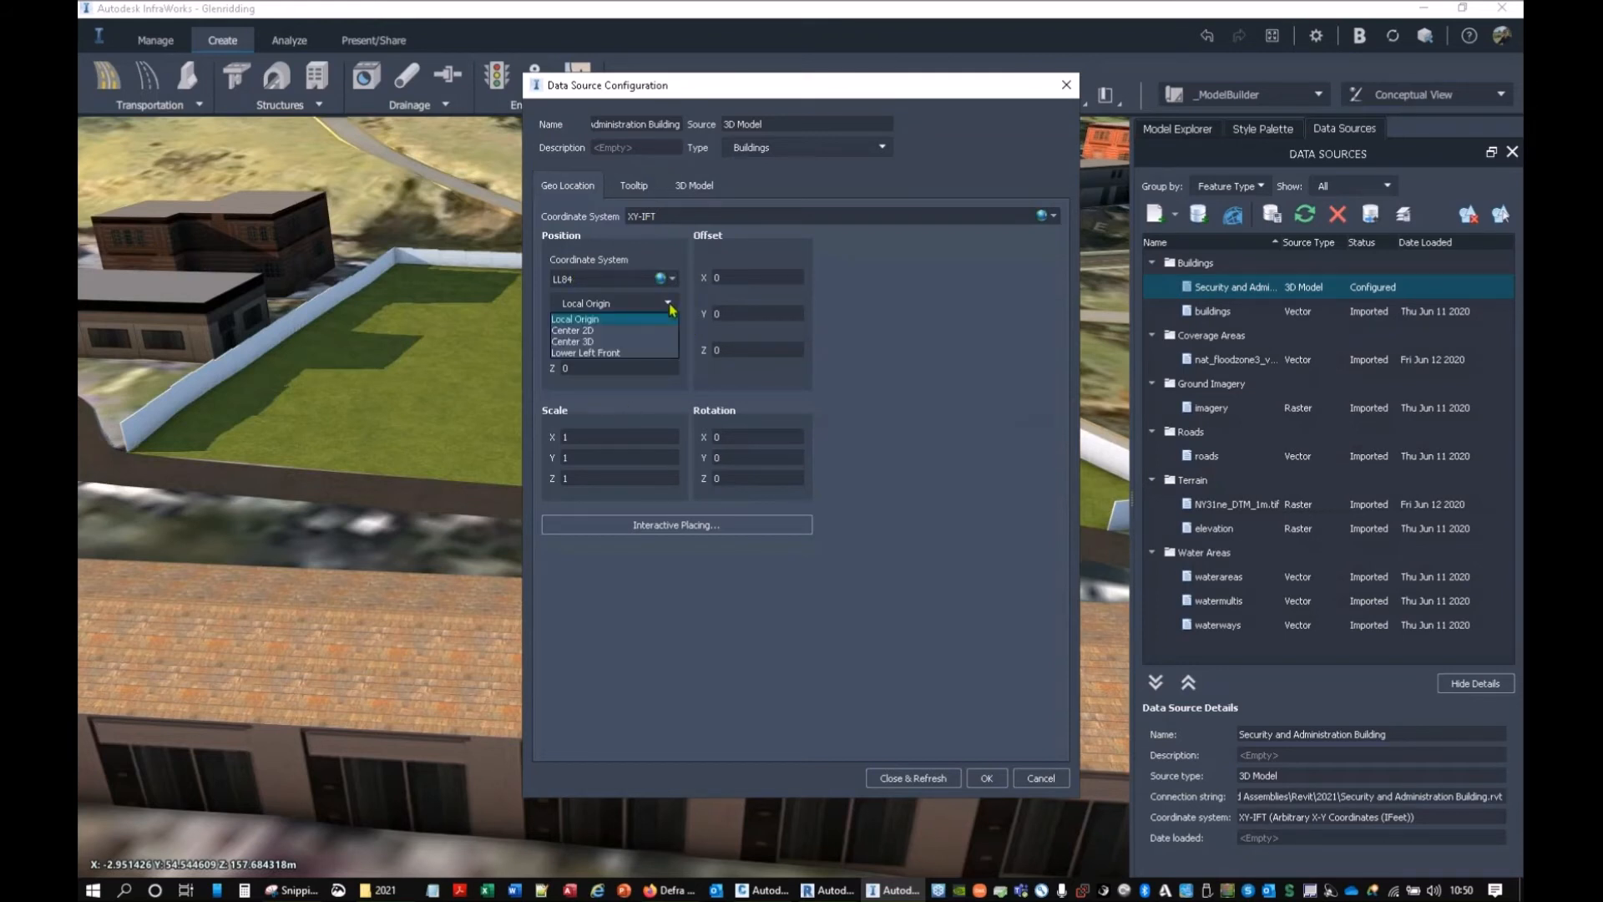
pyautogui.click(592, 330)
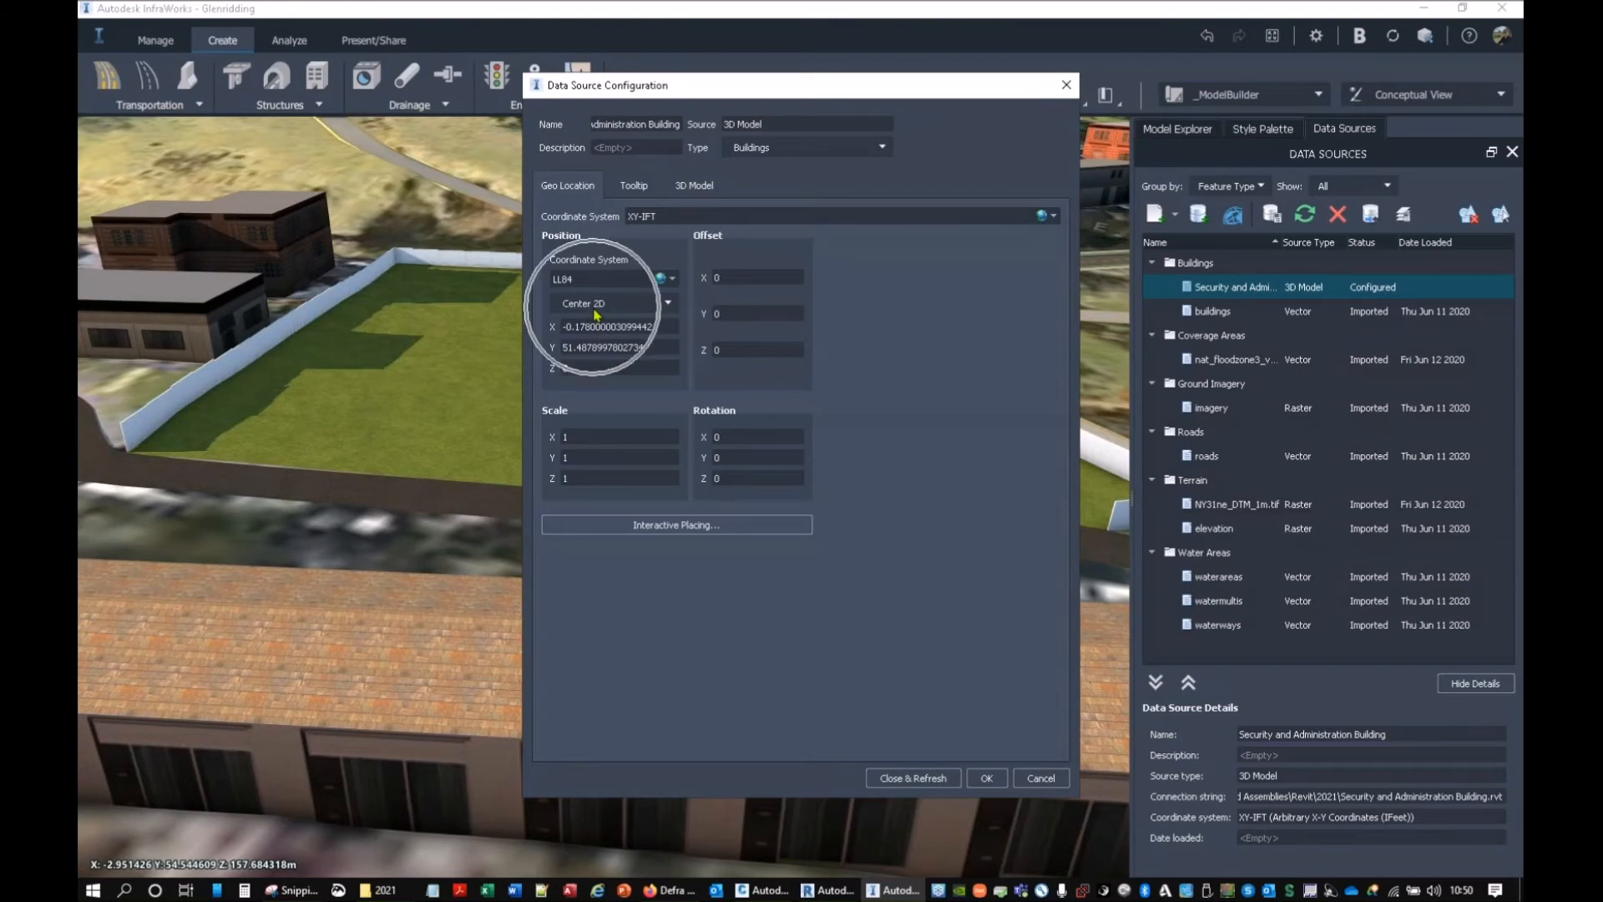
# Step: Place the building interactively on the fenced grass plot and refresh the model with the configured data source
pyautogui.click(676, 524)
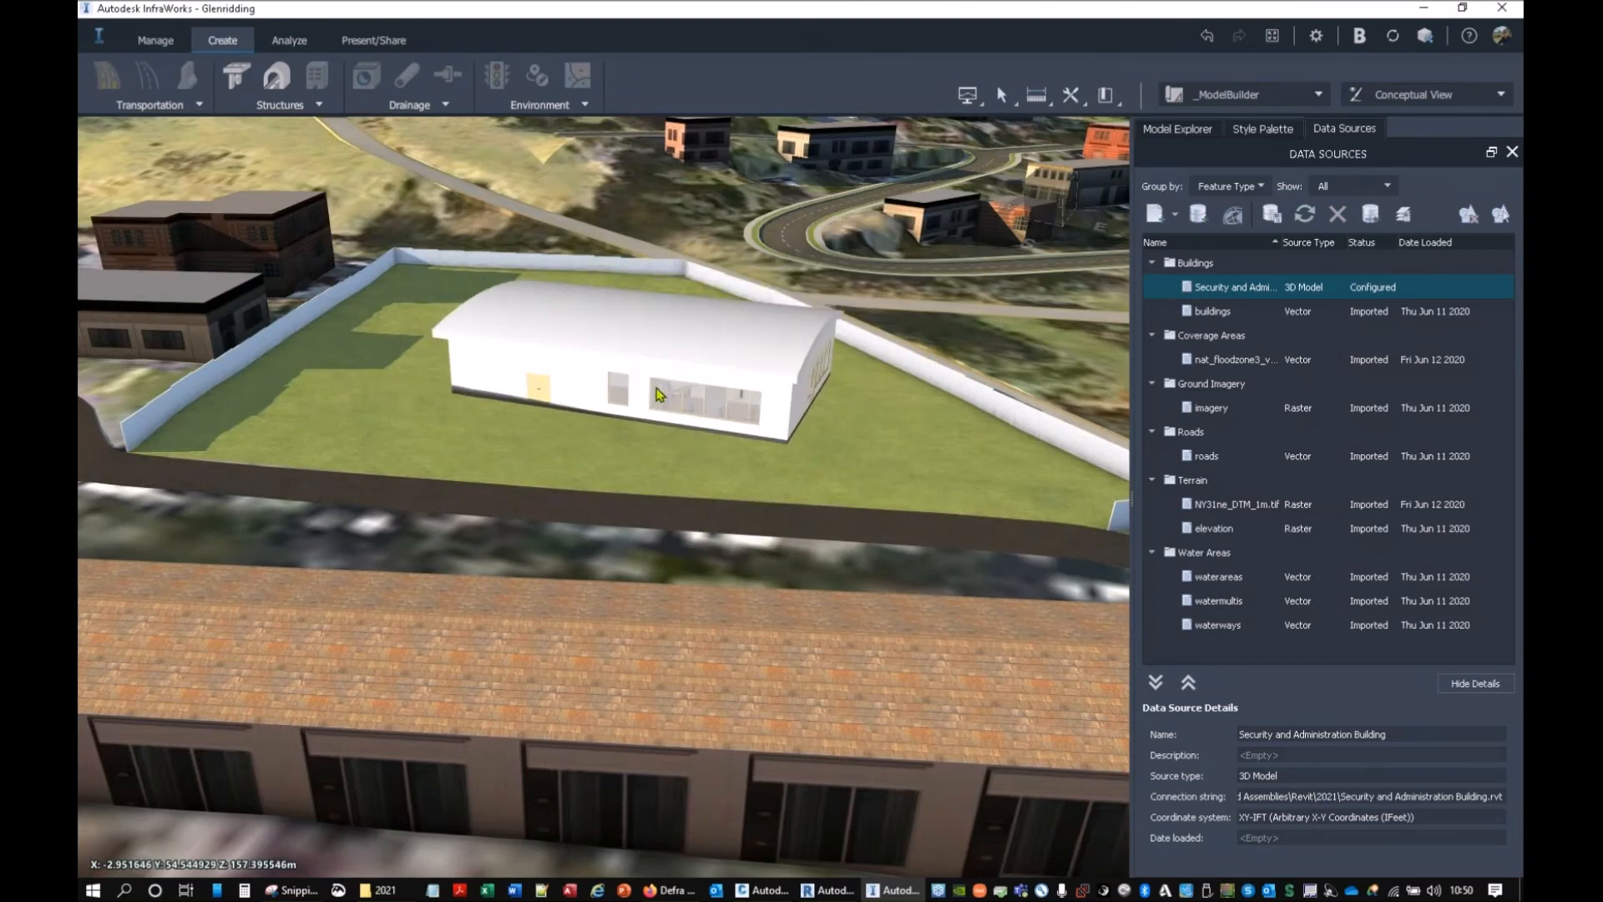
pyautogui.click(698, 398)
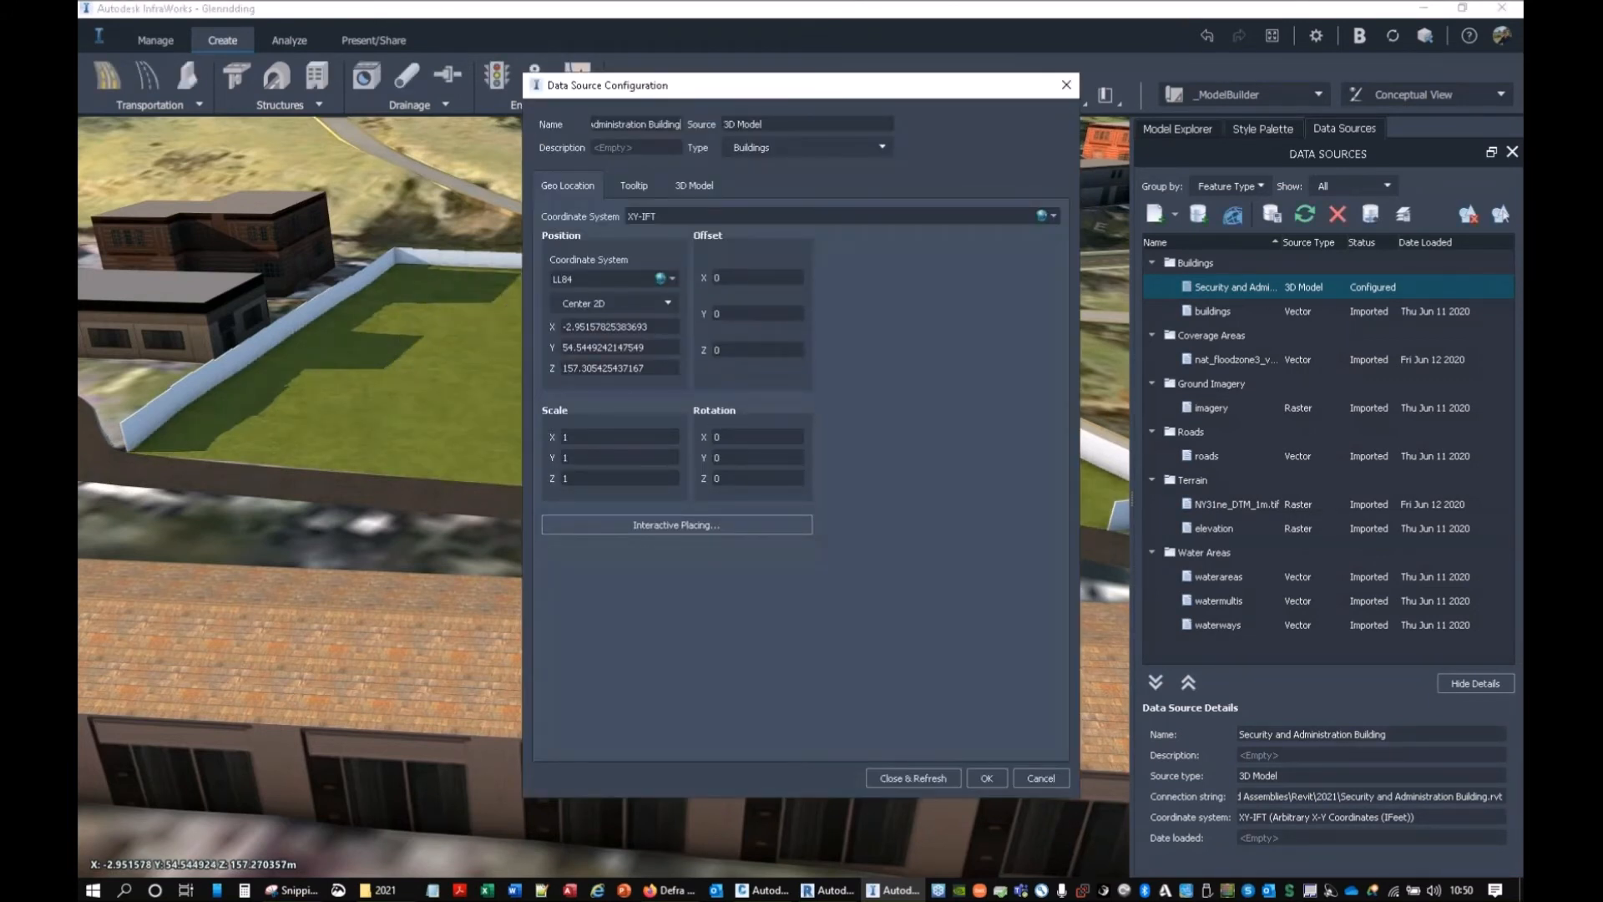
pyautogui.click(927, 778)
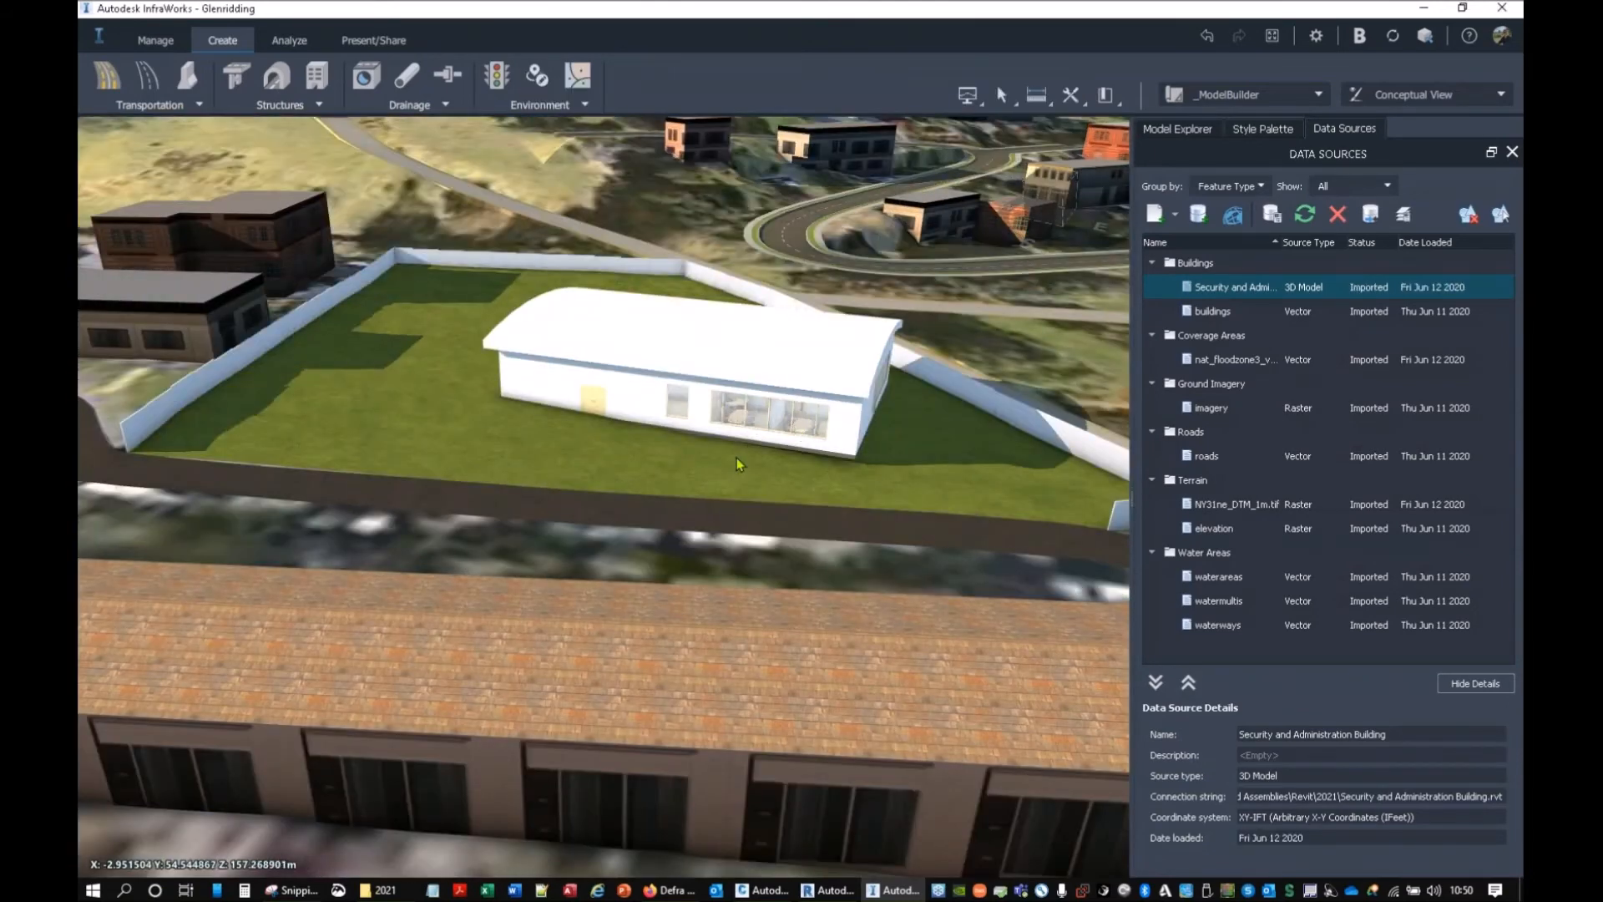
# Step: Select the imported building and turn and shift it in plan within the grass plot, near the curved access road
pyautogui.moveTo(736, 458); pyautogui.dragTo(794, 560)
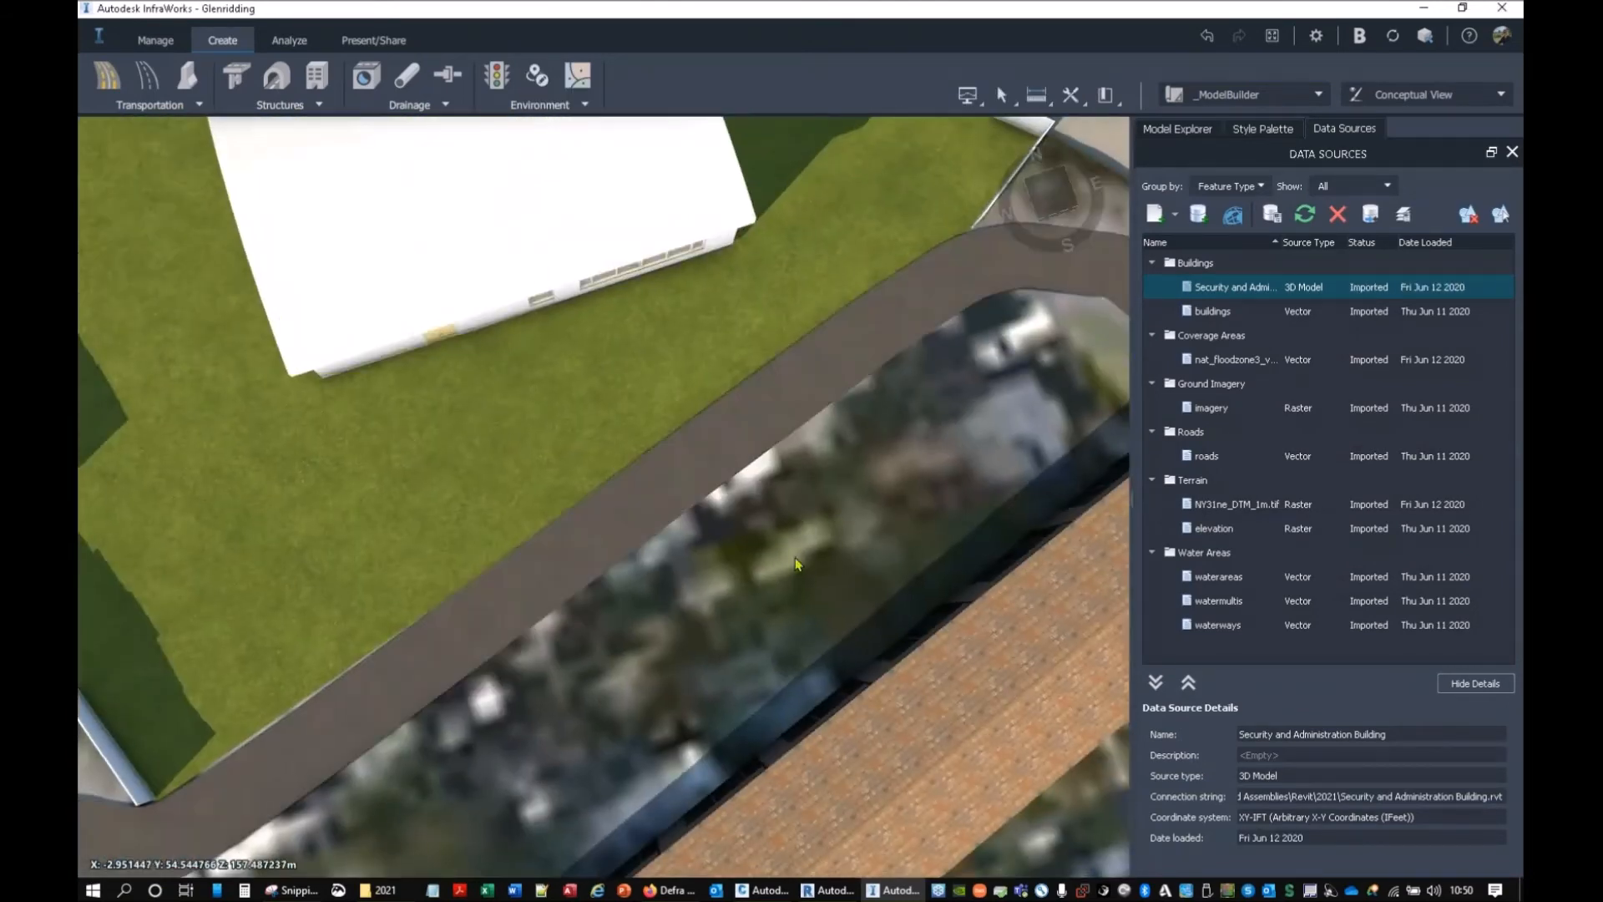
pyautogui.moveTo(743, 334); pyautogui.dragTo(874, 617, button='middle')
pyautogui.moveTo(782, 481); pyautogui.dragTo(705, 583)
pyautogui.click(663, 442)
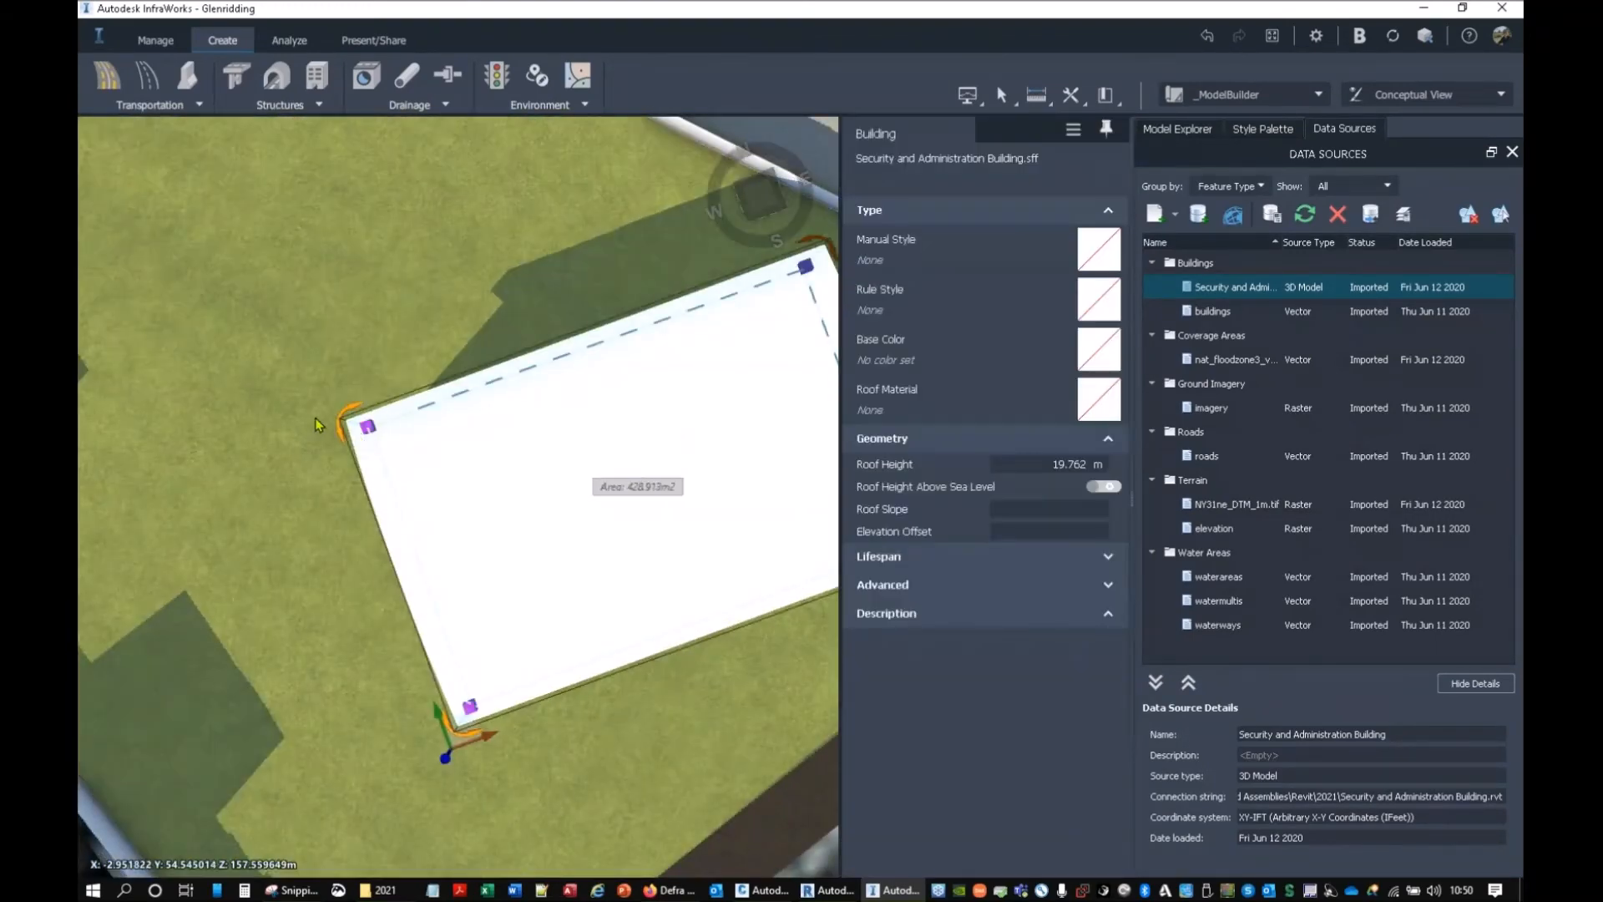
pyautogui.moveTo(612, 472); pyautogui.dragTo(392, 375)
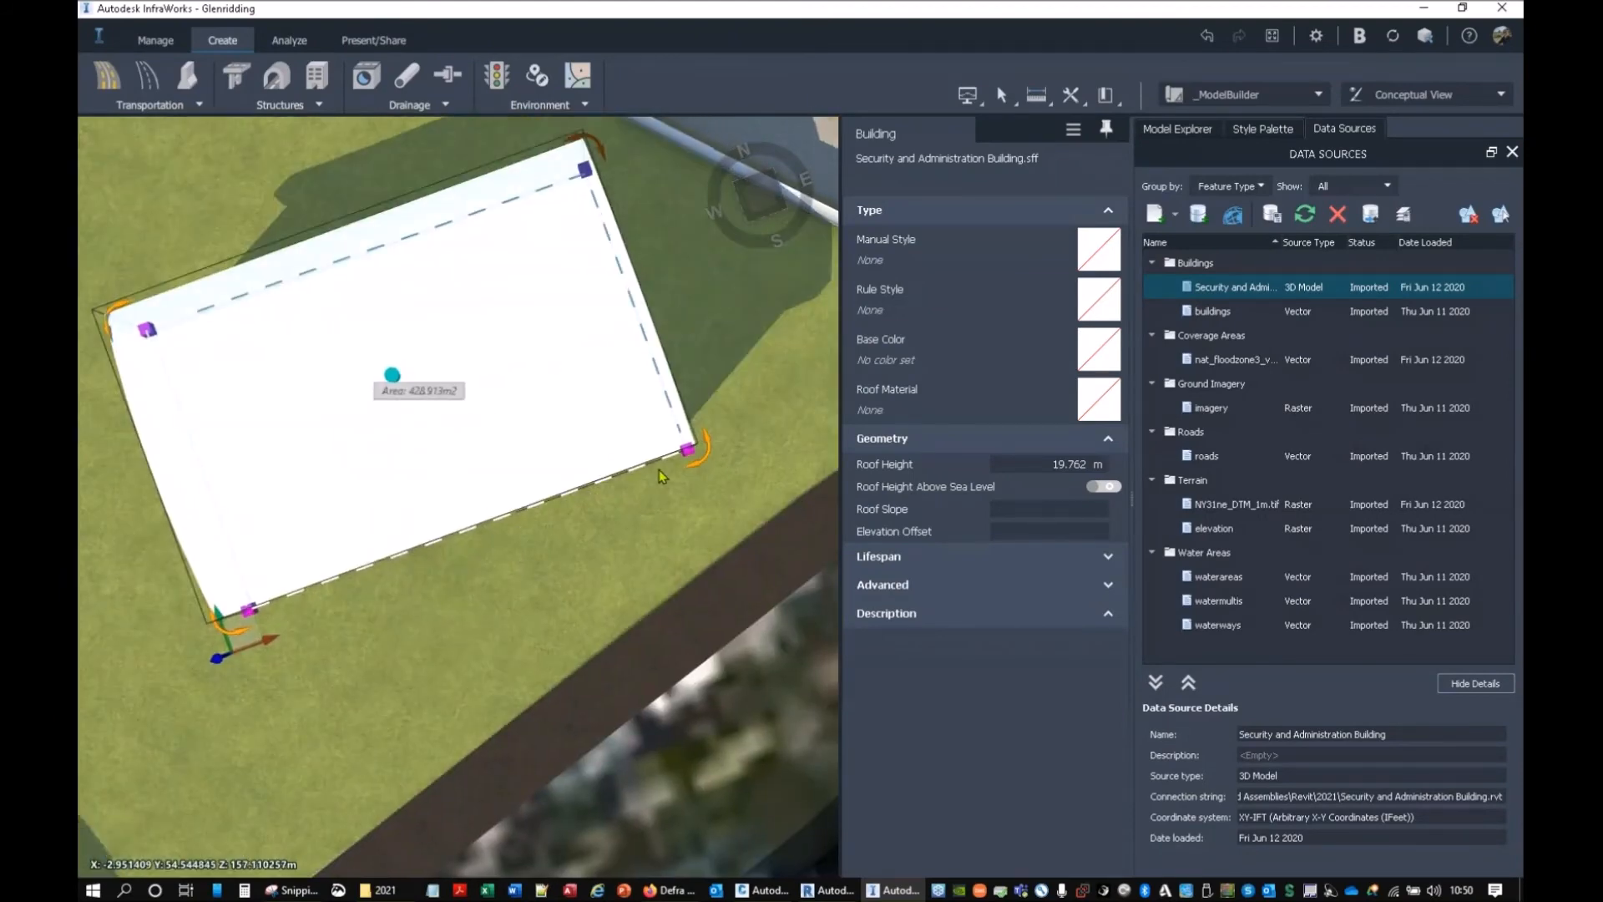
pyautogui.moveTo(623, 561); pyautogui.dragTo(559, 669)
pyautogui.moveTo(715, 465); pyautogui.dragTo(355, 563)
pyautogui.moveTo(323, 624); pyautogui.dragTo(367, 622)
pyautogui.moveTo(457, 455); pyautogui.dragTo(631, 266, button='middle')
pyautogui.moveTo(524, 694); pyautogui.dragTo(471, 570)
pyautogui.moveTo(359, 614); pyautogui.dragTo(528, 605)
pyautogui.moveTo(609, 636); pyautogui.dragTo(480, 557)
pyautogui.moveTo(592, 598); pyautogui.dragTo(556, 654)
pyautogui.moveTo(556, 654); pyautogui.dragTo(442, 633, button='middle')
pyautogui.scroll(-2, 441, 633)
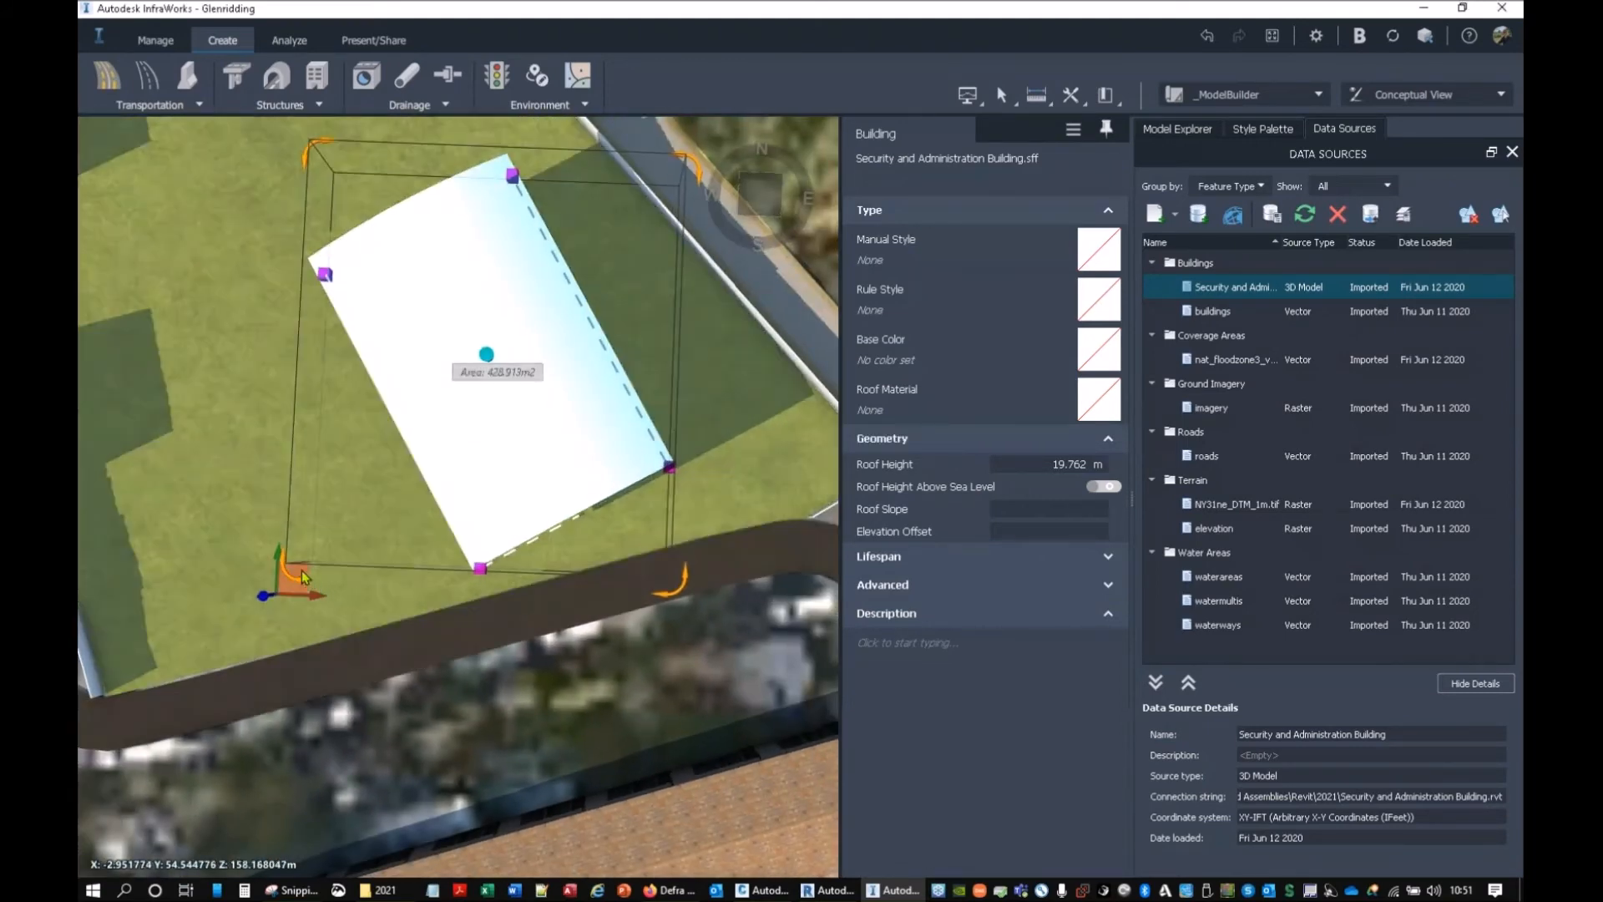
# Step: Nudge the building within the plot and rotate it further so its long side runs parallel to the roadside fence
pyautogui.moveTo(300, 580); pyautogui.dragTo(338, 572)
pyautogui.moveTo(722, 587); pyautogui.dragTo(767, 526)
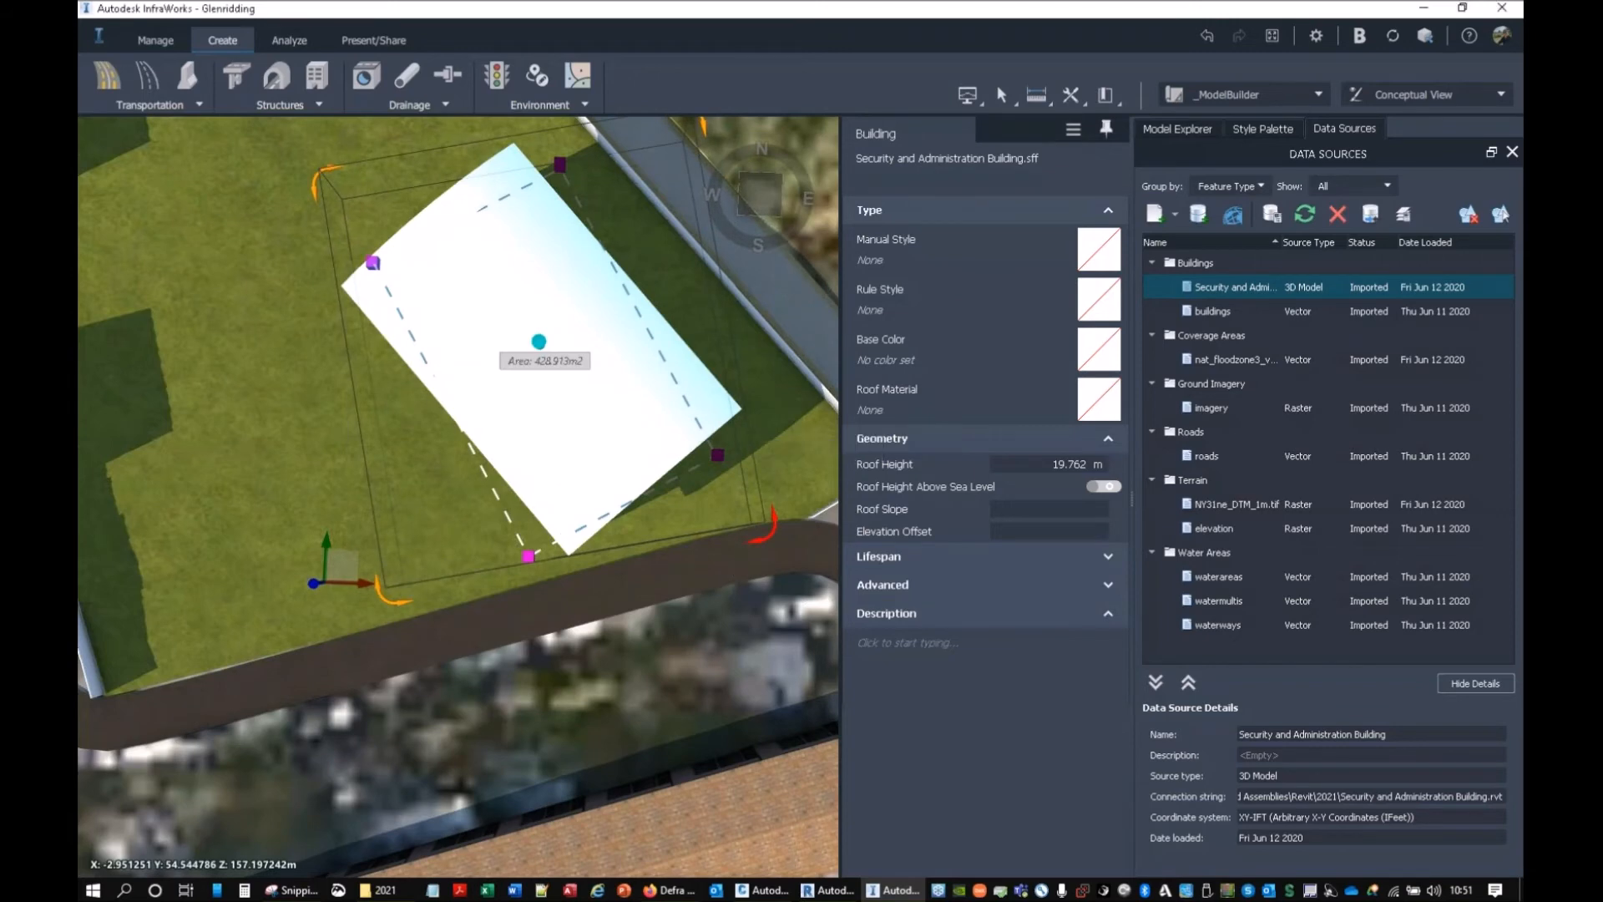
# Step: Try scaling the building up with its height handle and set its height back to 6.023 m
pyautogui.moveTo(526, 445); pyautogui.dragTo(506, 386)
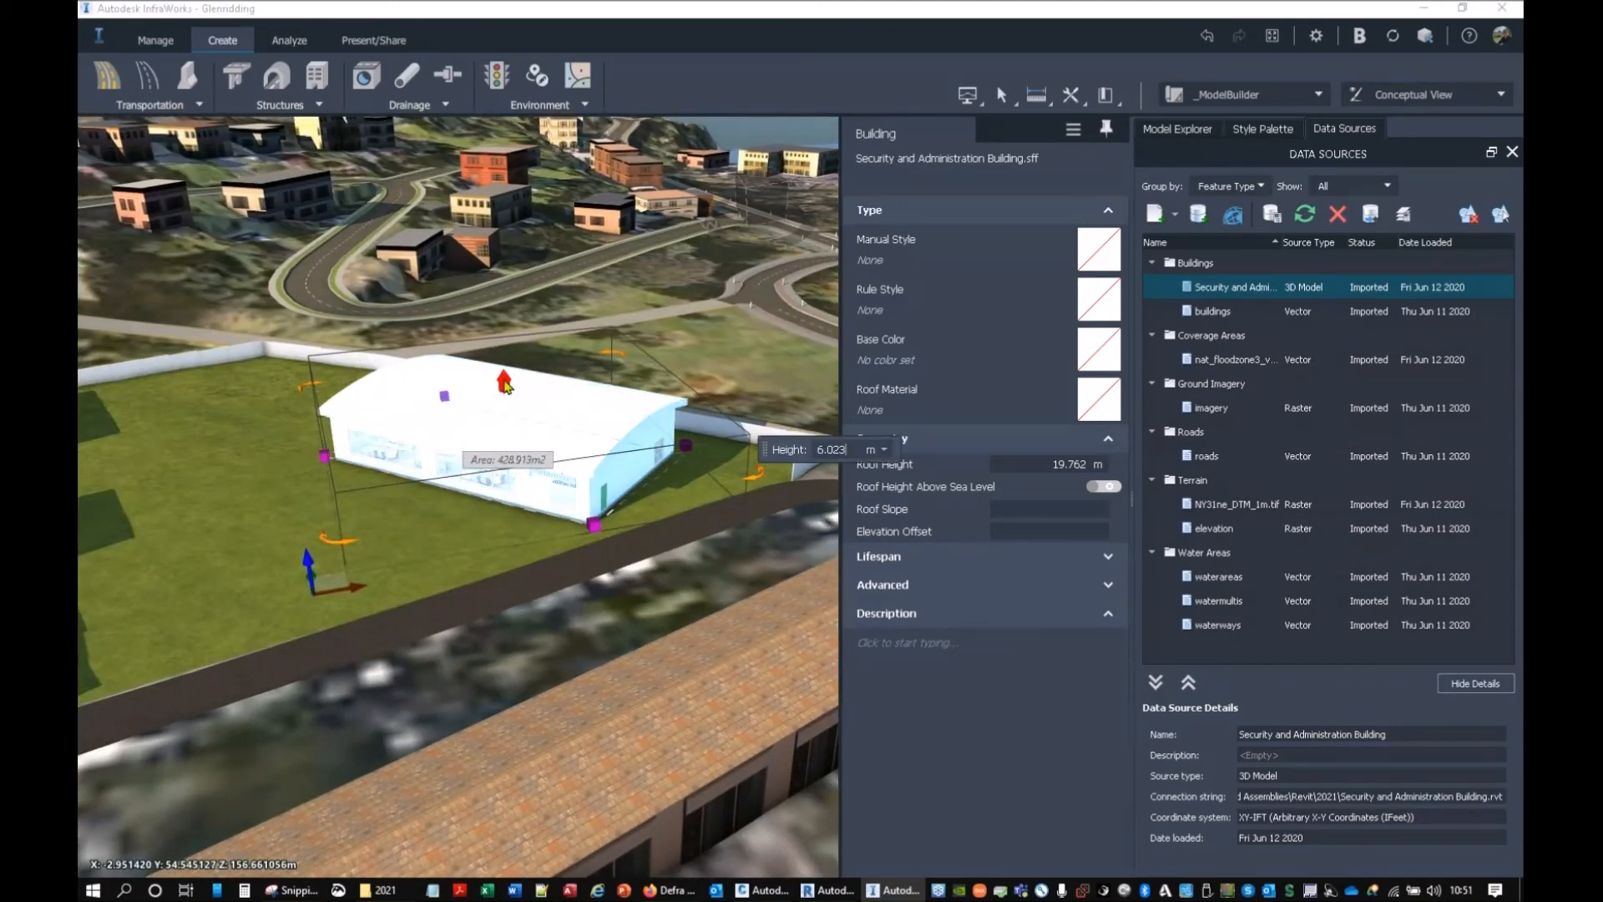
pyautogui.moveTo(845, 452); pyautogui.dragTo(810, 452)
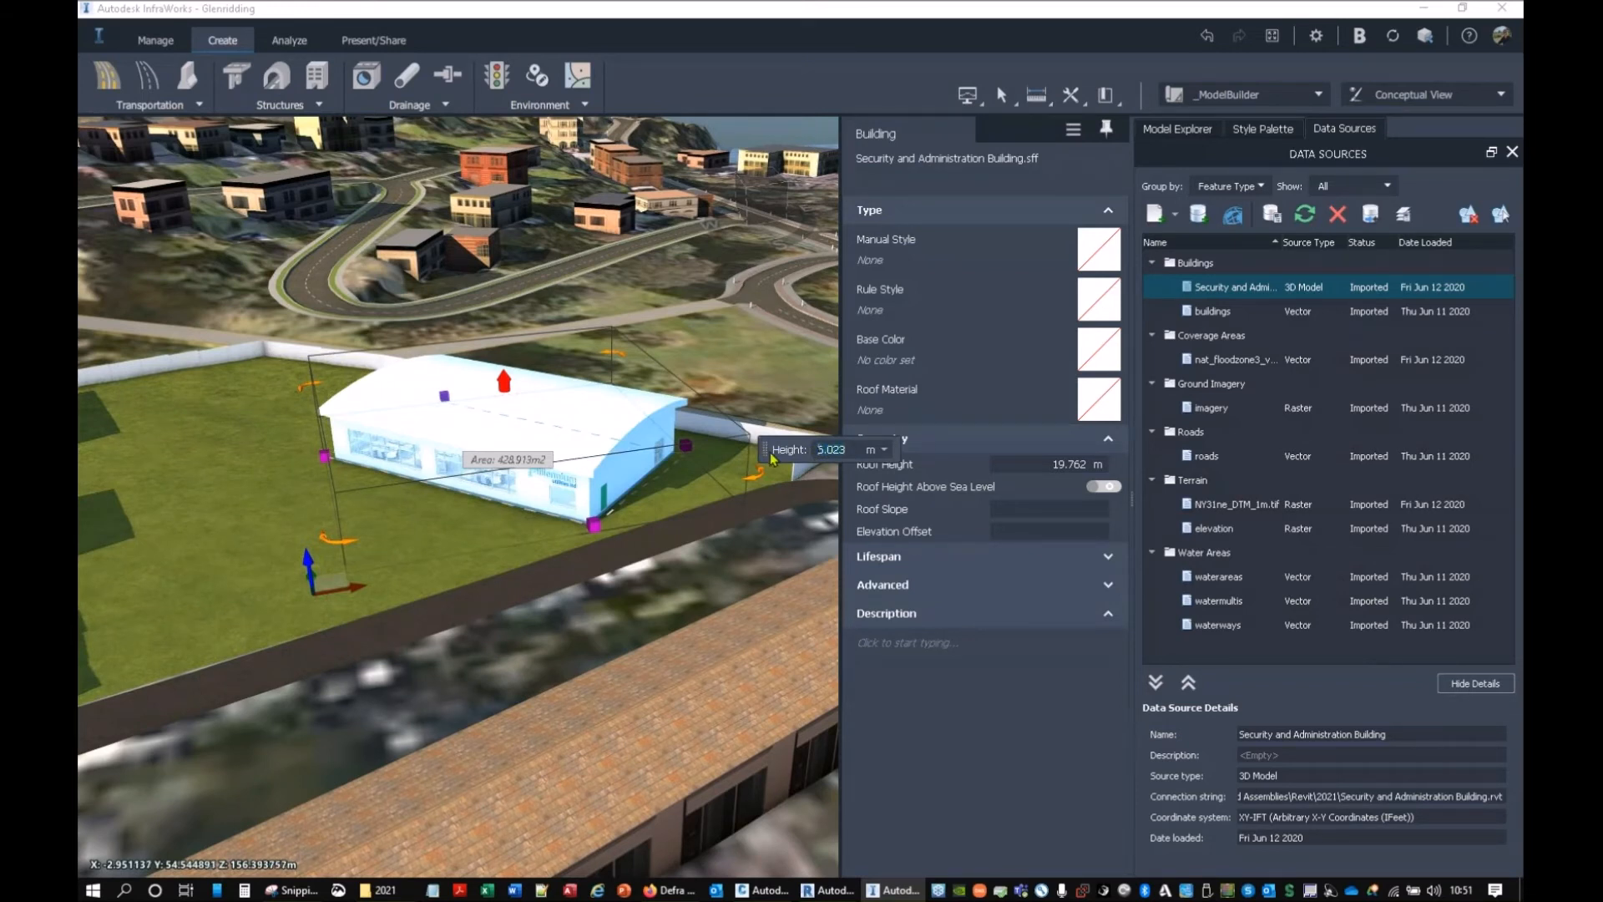
pyautogui.scroll(5, 523, 386)
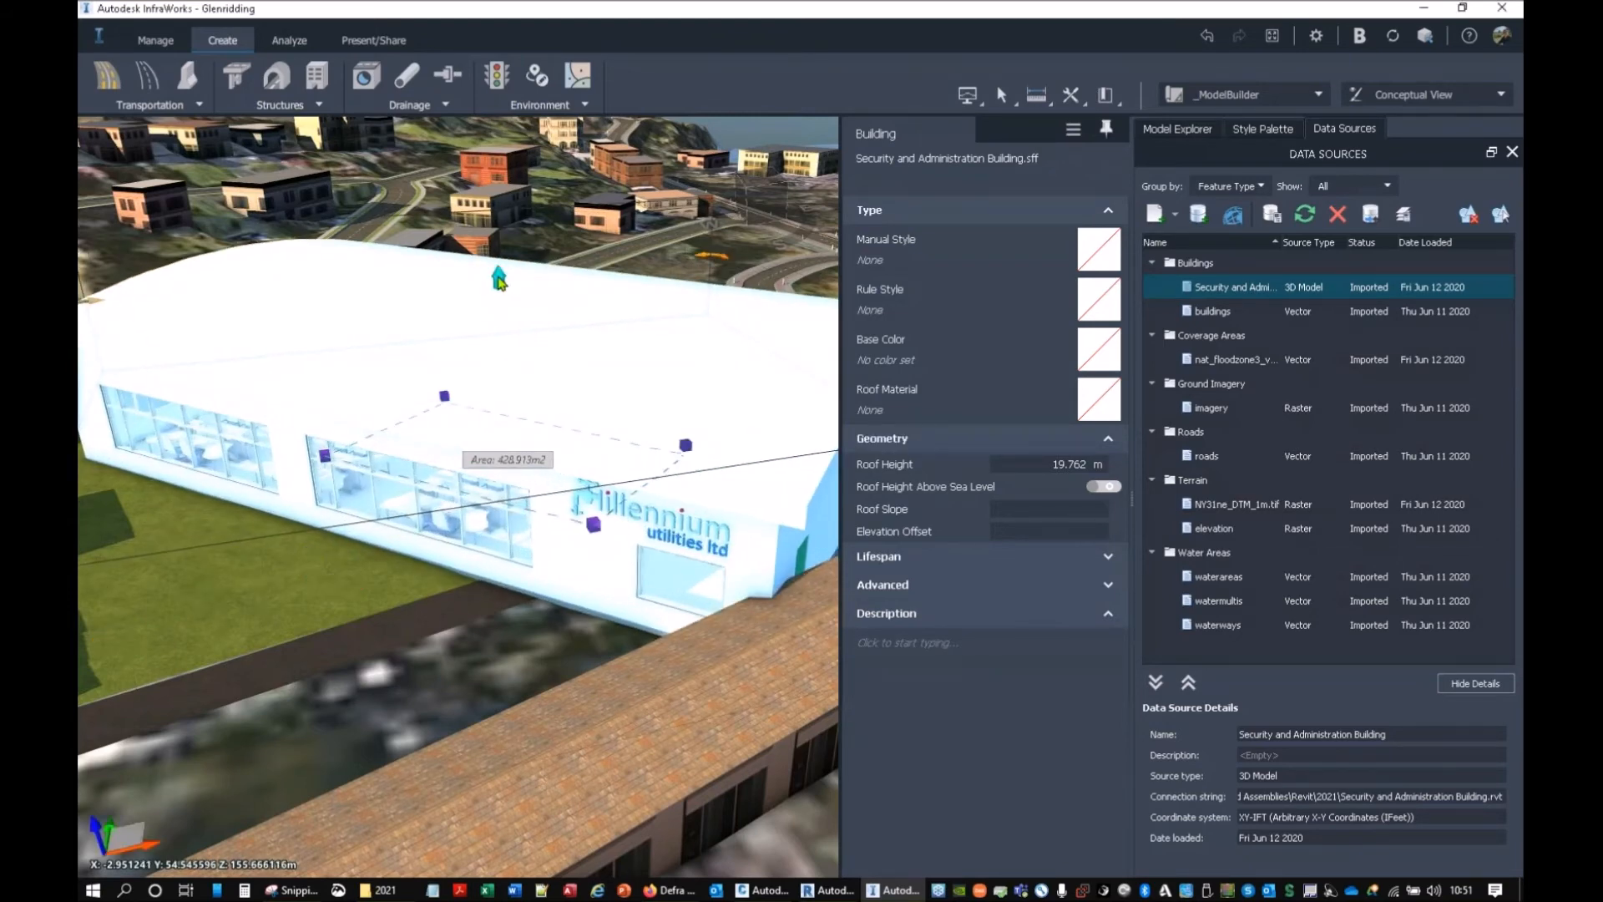
pyautogui.moveTo(499, 280); pyautogui.dragTo(502, 353)
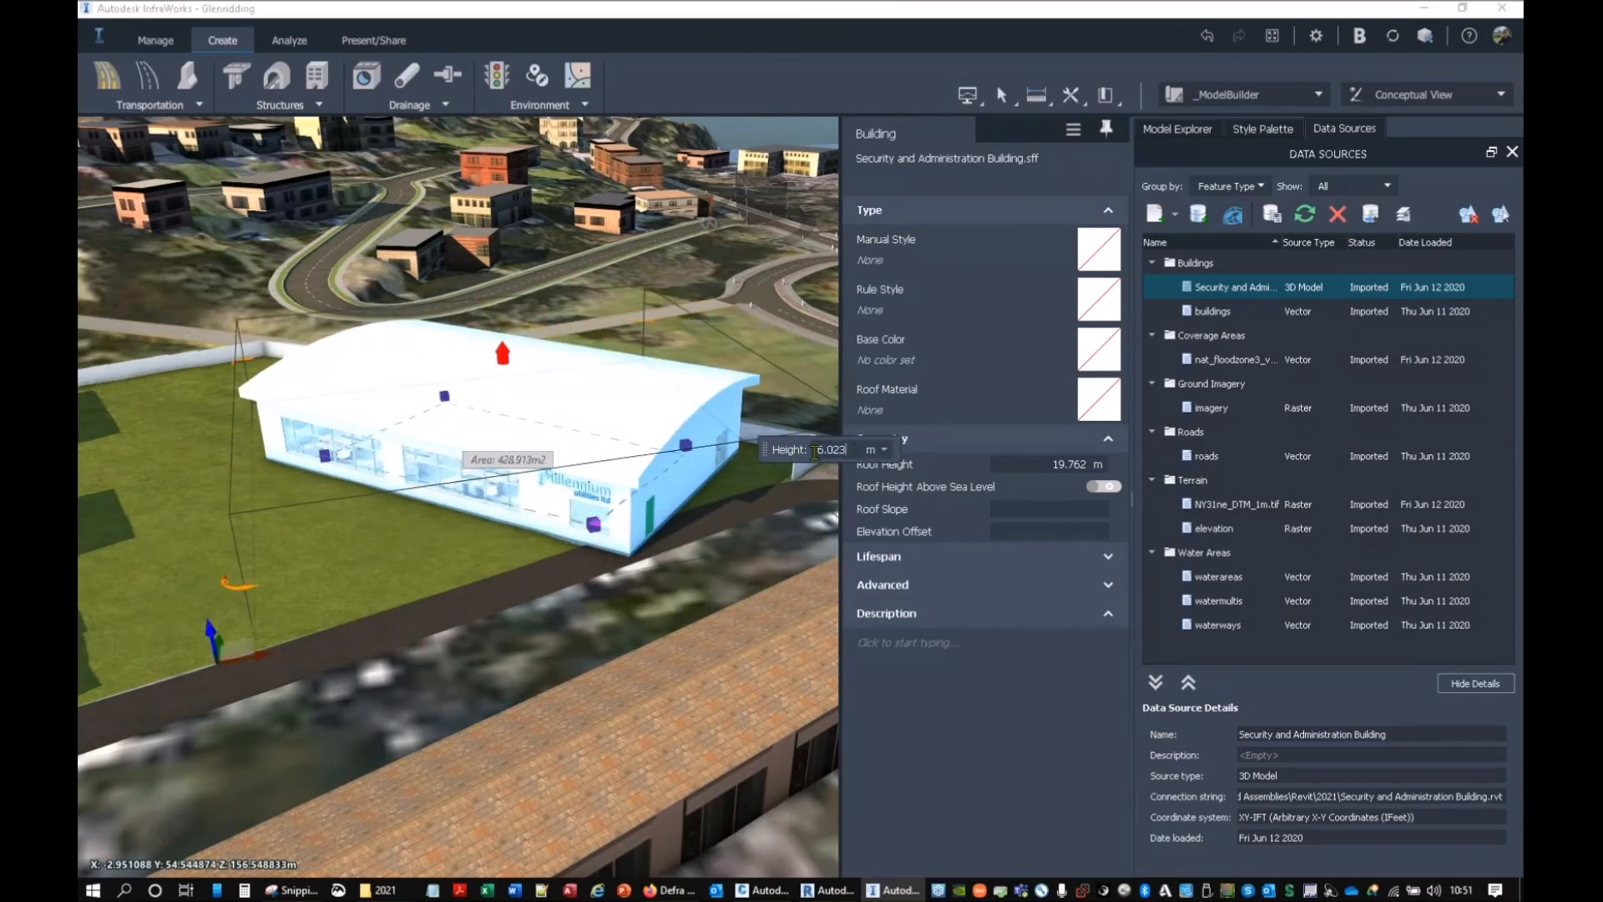
pyautogui.write('6.023')
pyautogui.press('Return')
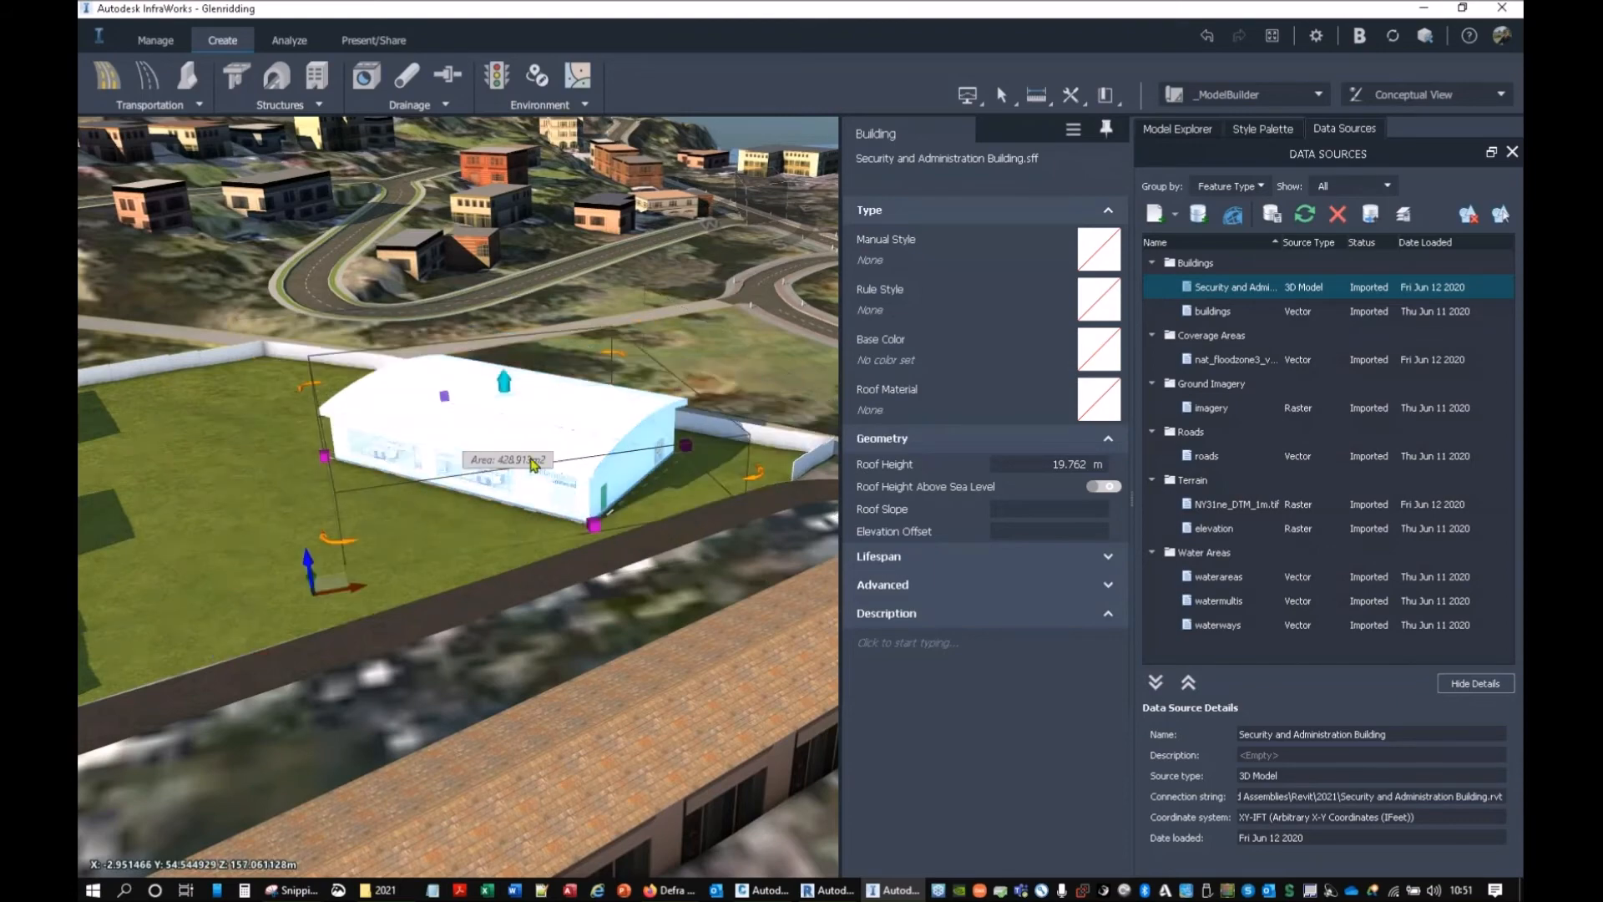
# Step: Deselect the building and examine its facades and windows up close and from around the plot
pyautogui.press('Escape')
pyautogui.scroll(10, 463, 522)
pyautogui.moveTo(565, 490); pyautogui.dragTo(746, 491)
pyautogui.scroll(-3, 635, 527)
pyautogui.moveTo(574, 594); pyautogui.dragTo(885, 575)
pyautogui.moveTo(512, 608); pyautogui.dragTo(440, 652)
pyautogui.scroll(-2, 644, 619)
pyautogui.scroll(-4, 541, 580)
# Step: Draw a Restricted Area coverage of about 1702 m² around the building, following the fence and access road and cutting across the grass
pyautogui.moveTo(544, 587); pyautogui.dragTo(618, 368)
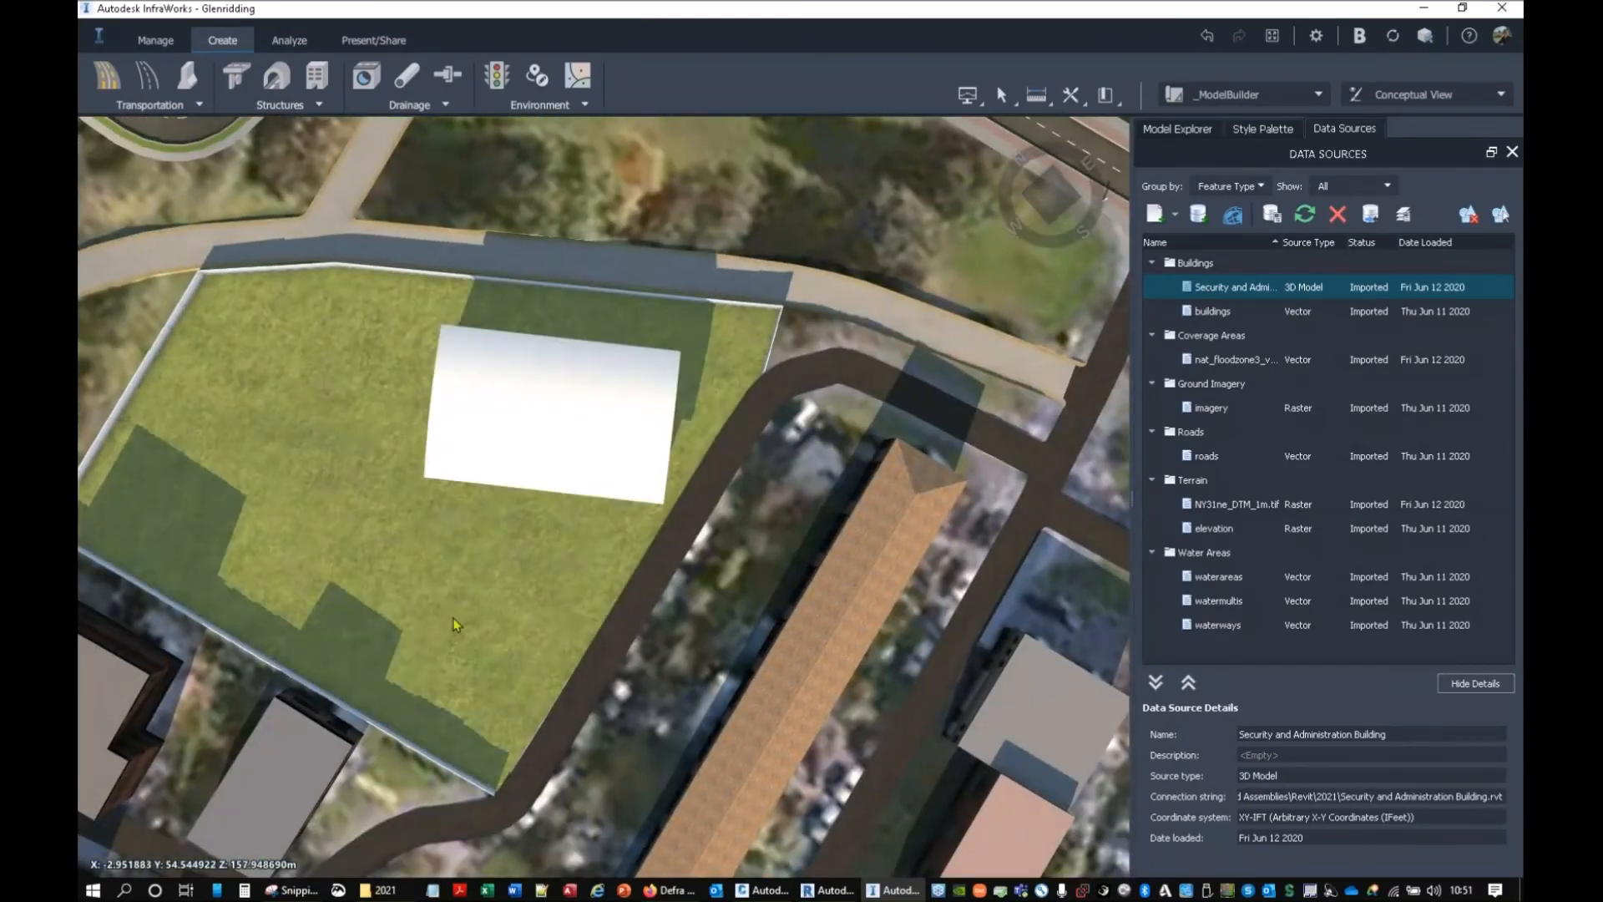
pyautogui.moveTo(718, 621); pyautogui.dragTo(818, 625, button='middle')
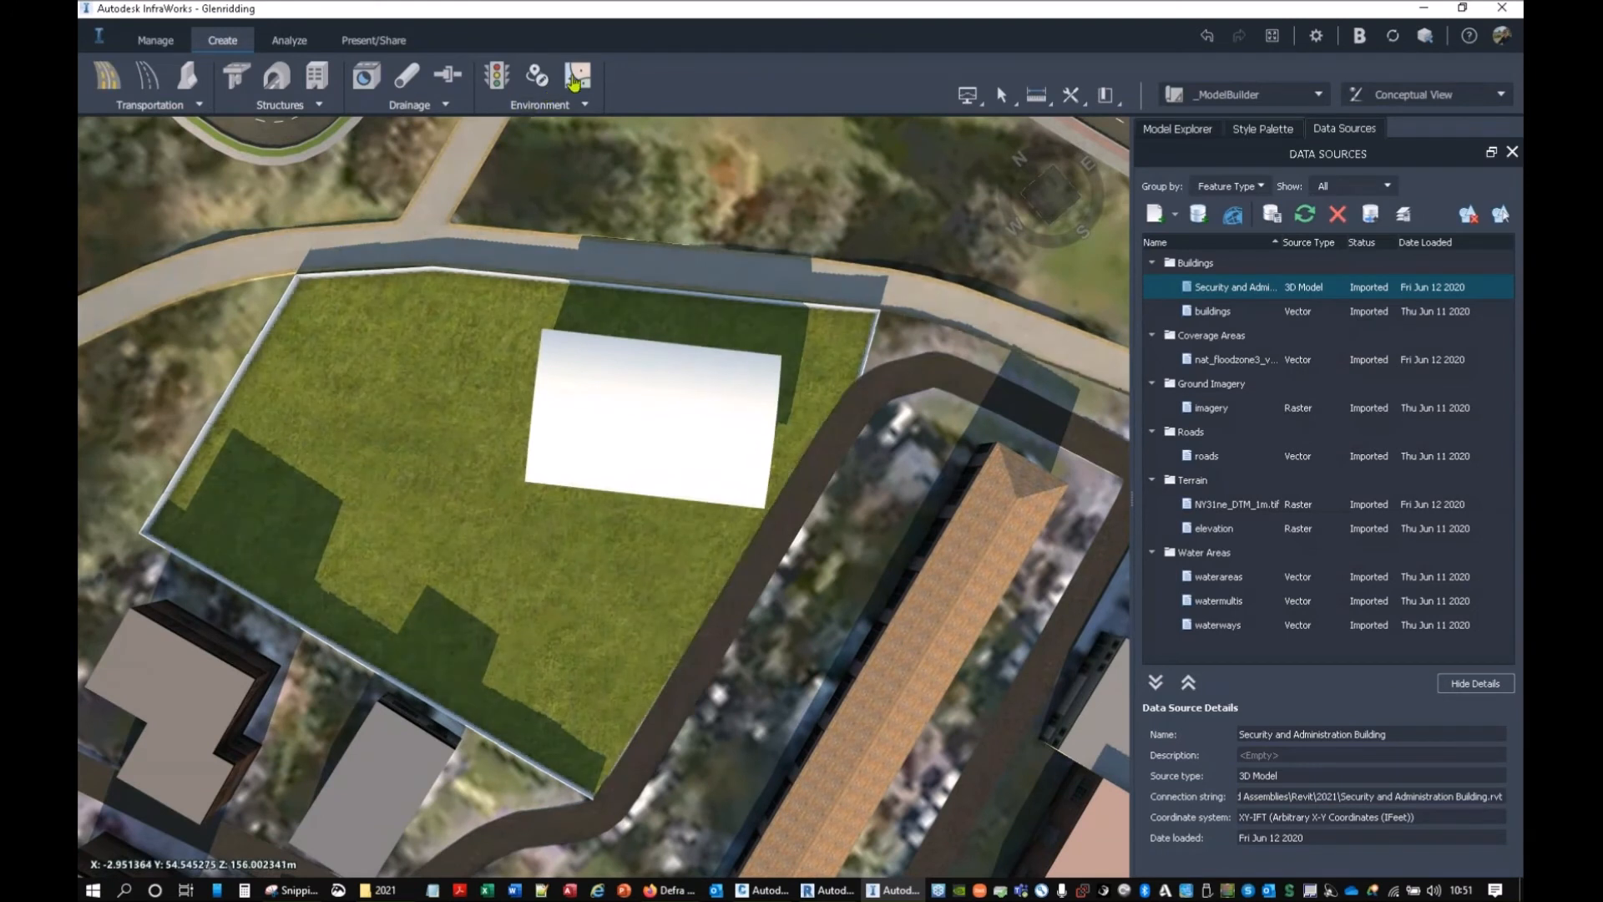
pyautogui.click(574, 81)
pyautogui.scroll(-3, 422, 284)
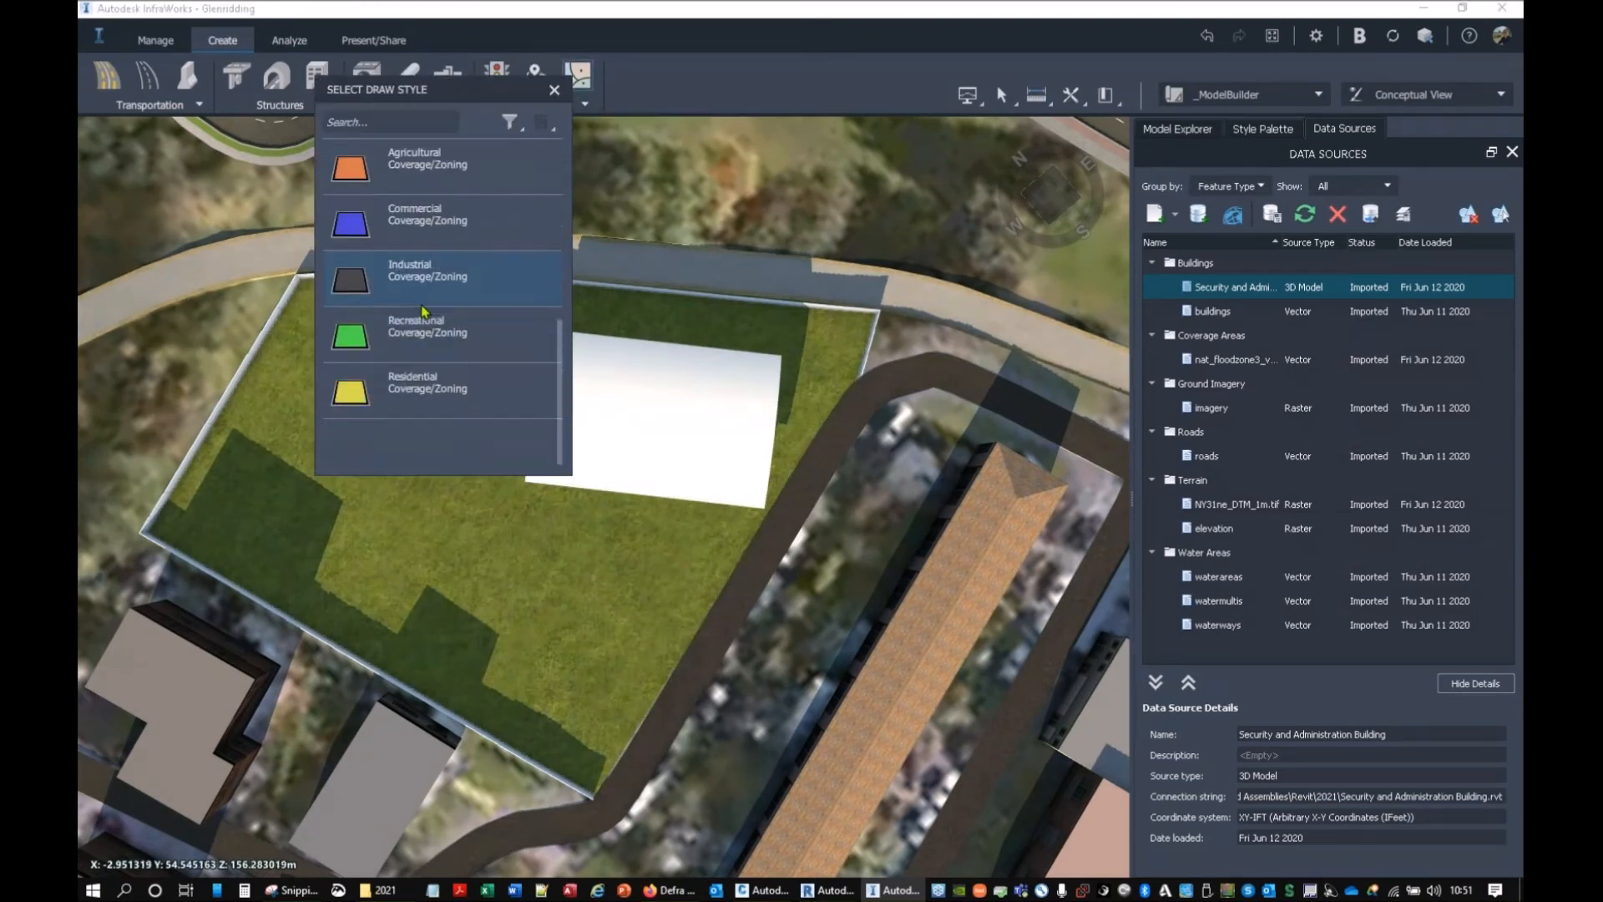
pyautogui.scroll(5, 422, 310)
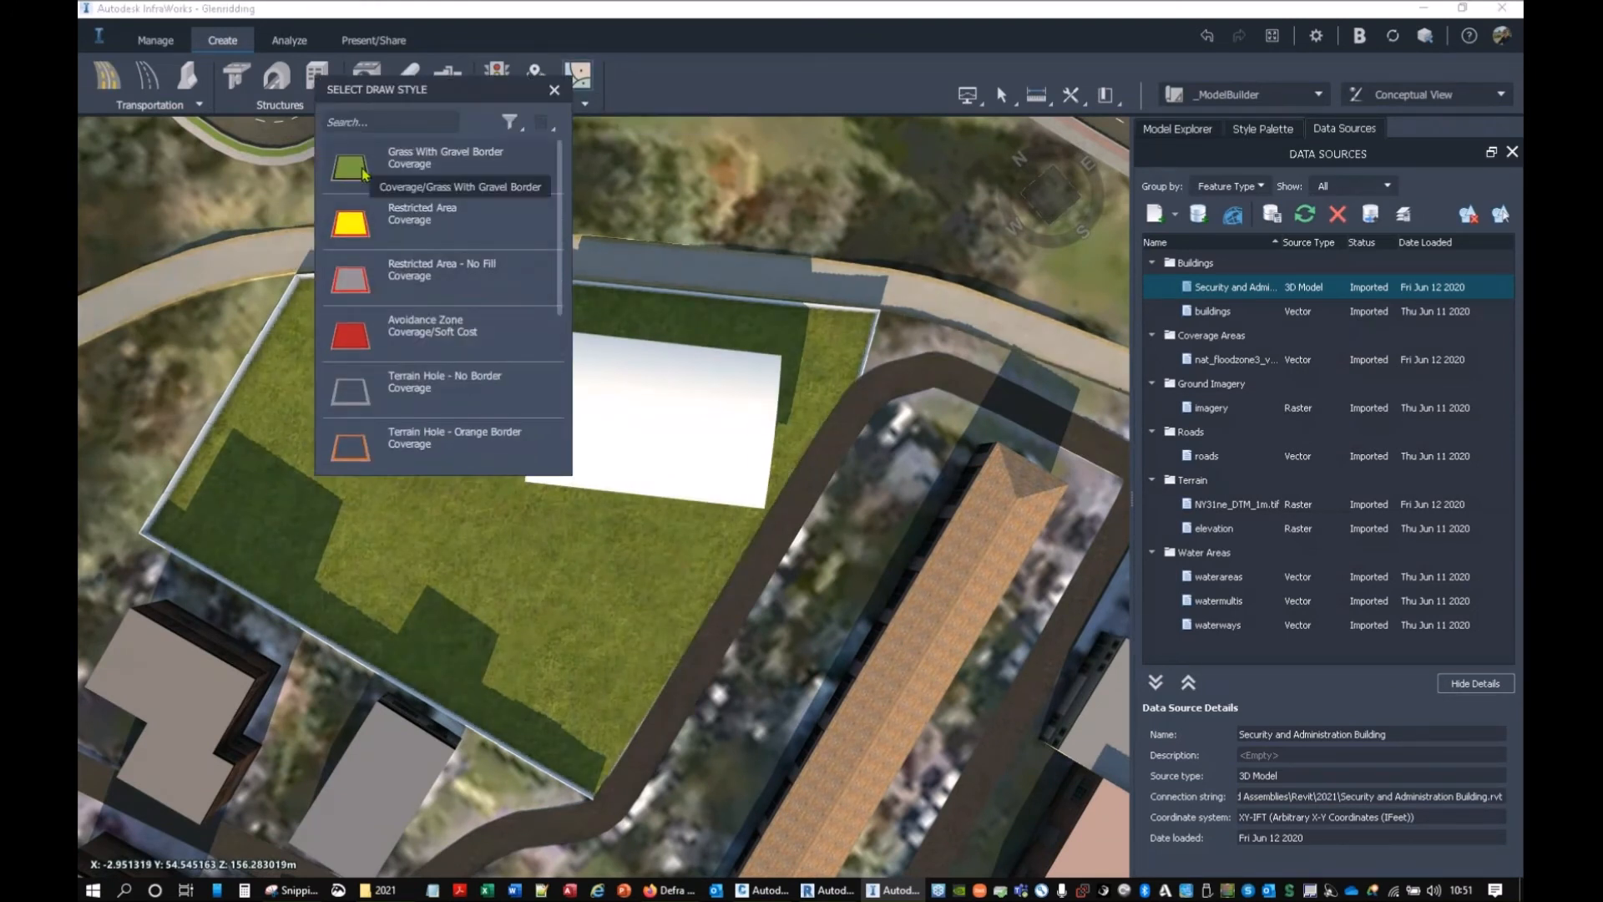
pyautogui.click(373, 209)
pyautogui.scroll(3, 751, 397)
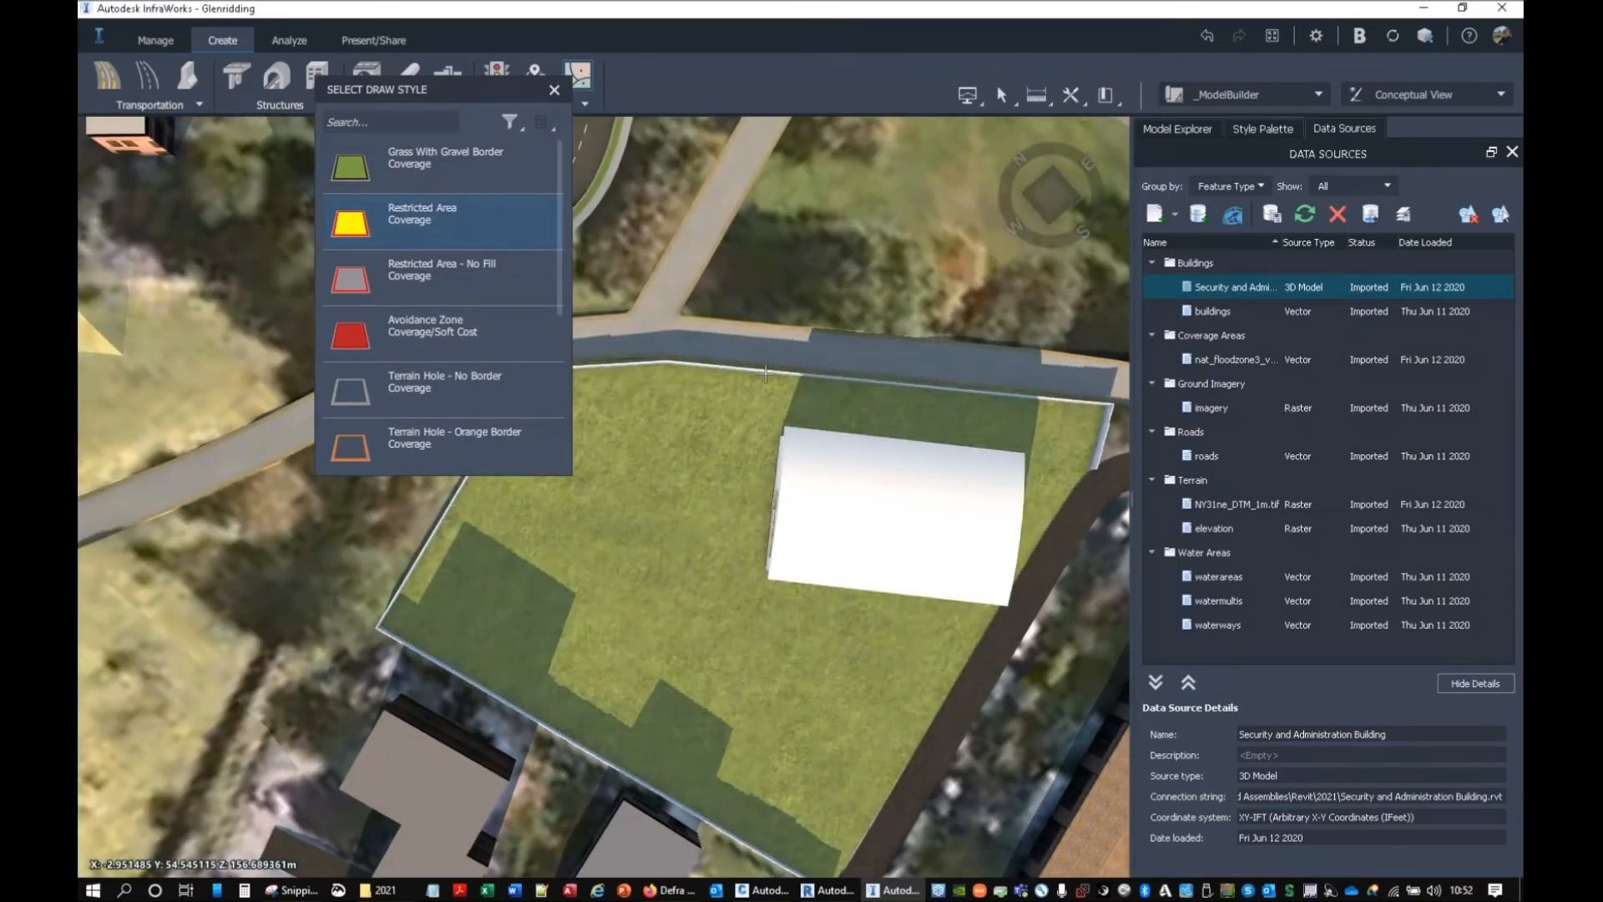
pyautogui.click(758, 372)
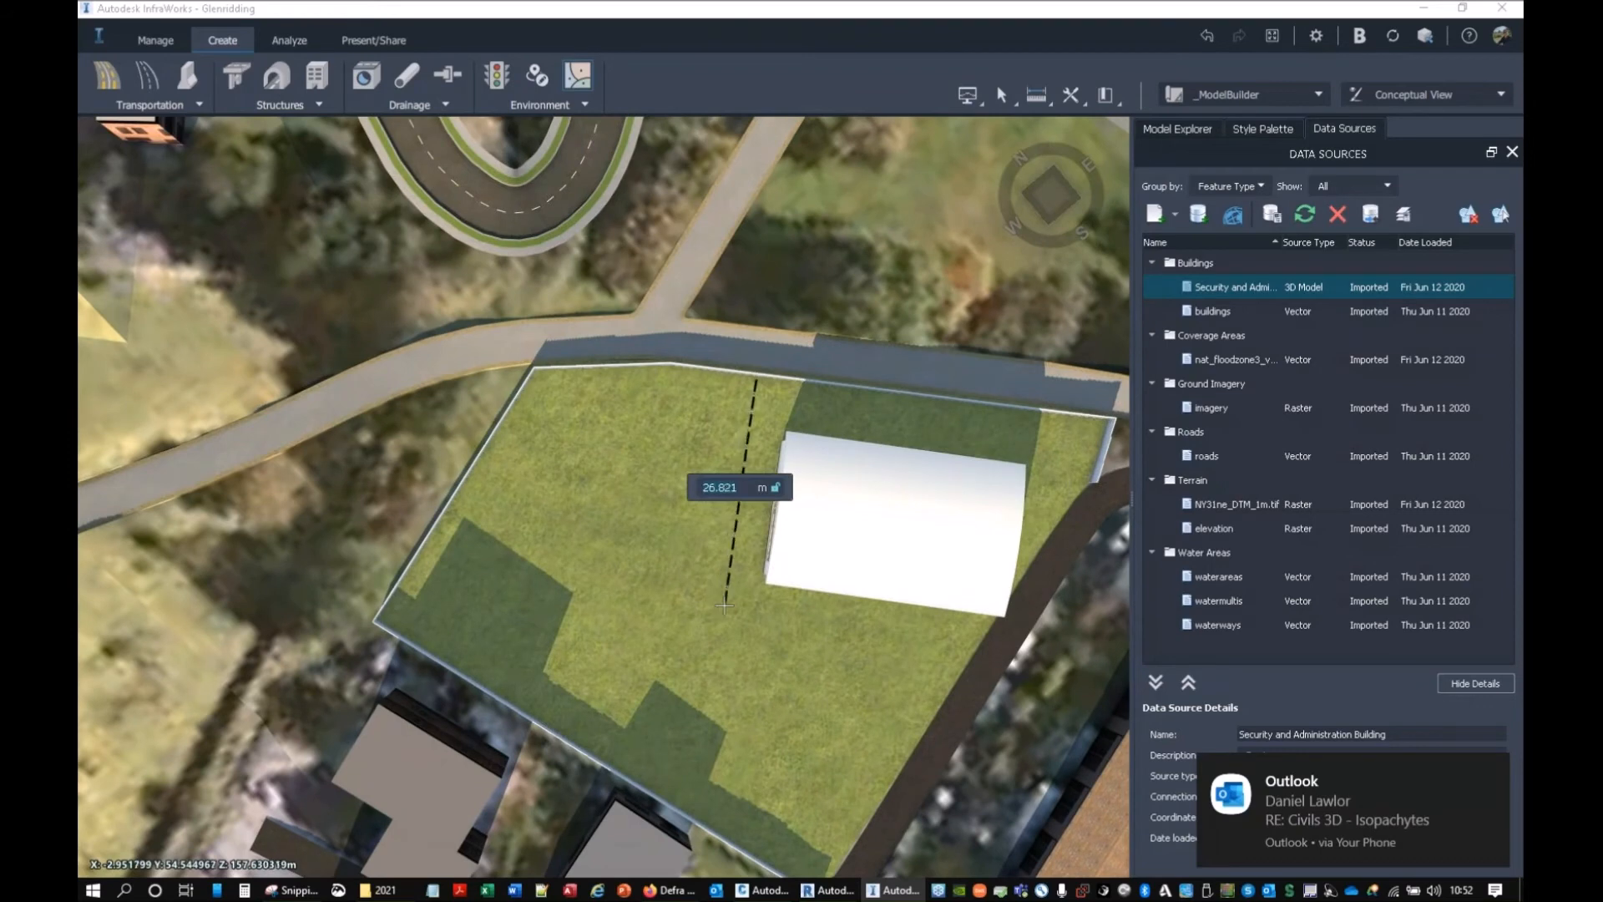
pyautogui.click(718, 630)
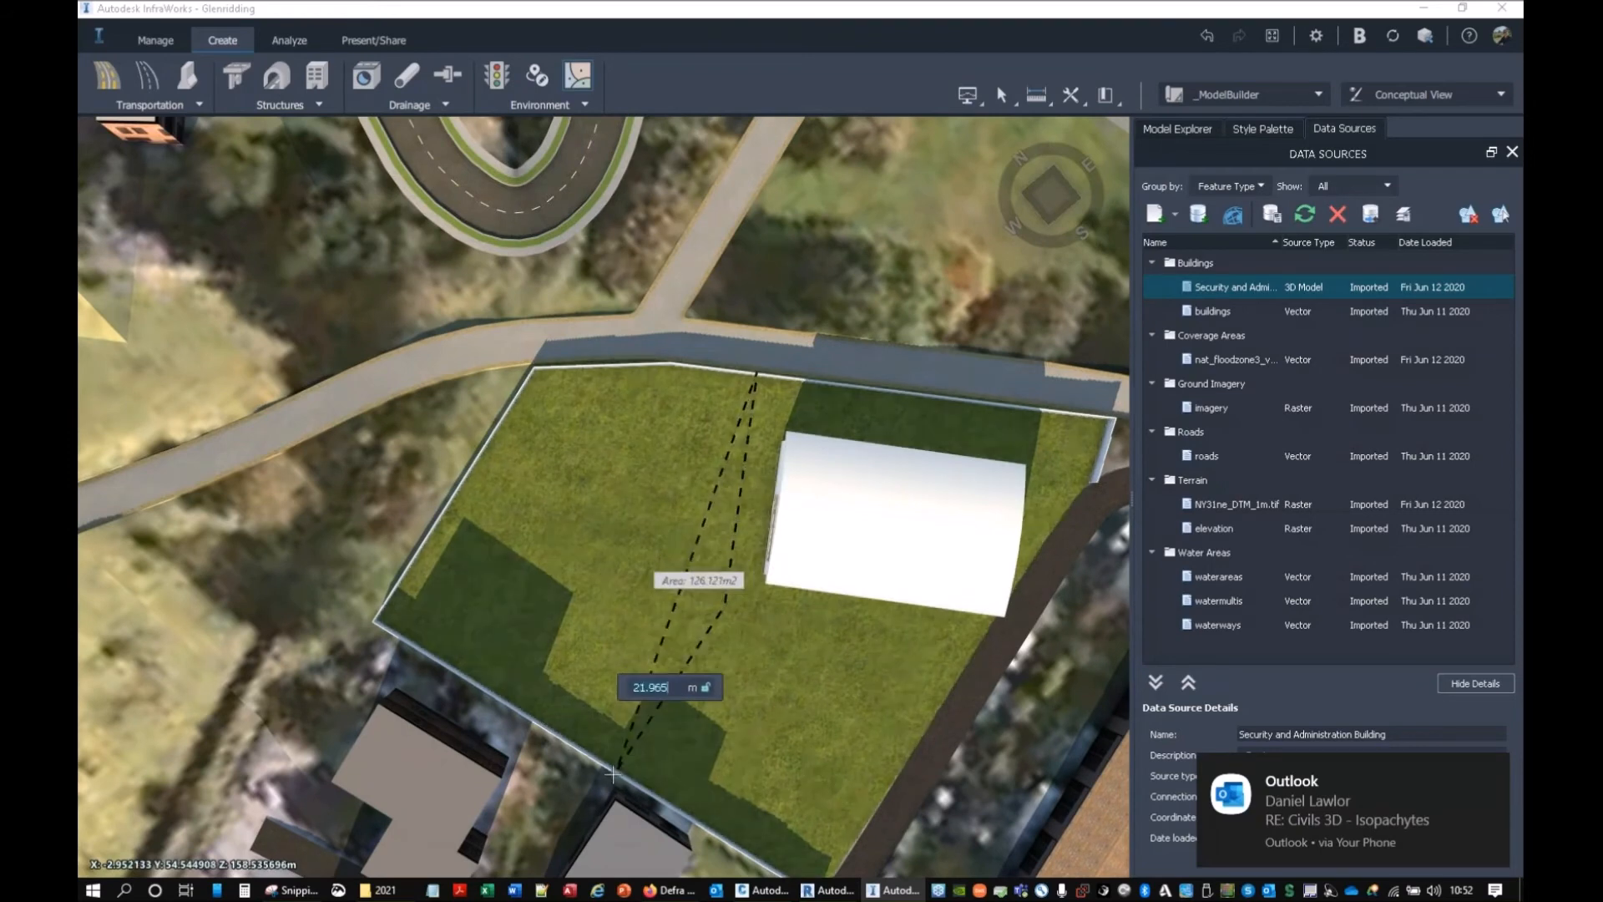
pyautogui.click(612, 772)
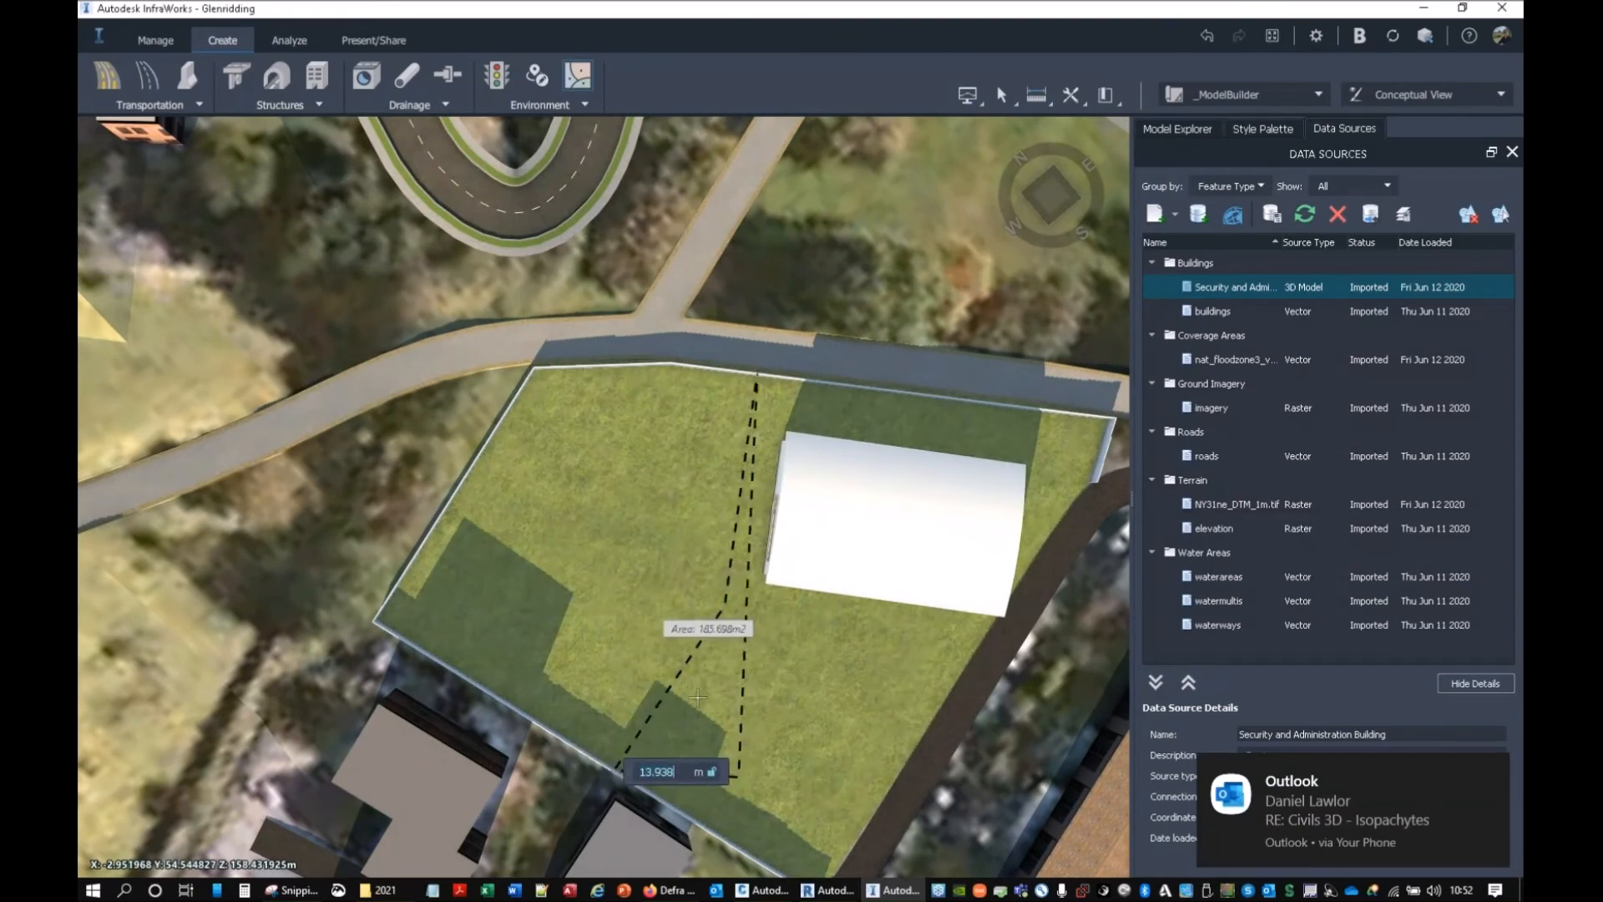
pyautogui.moveTo(738, 771); pyautogui.dragTo(536, 505, button='middle')
pyautogui.click(628, 634)
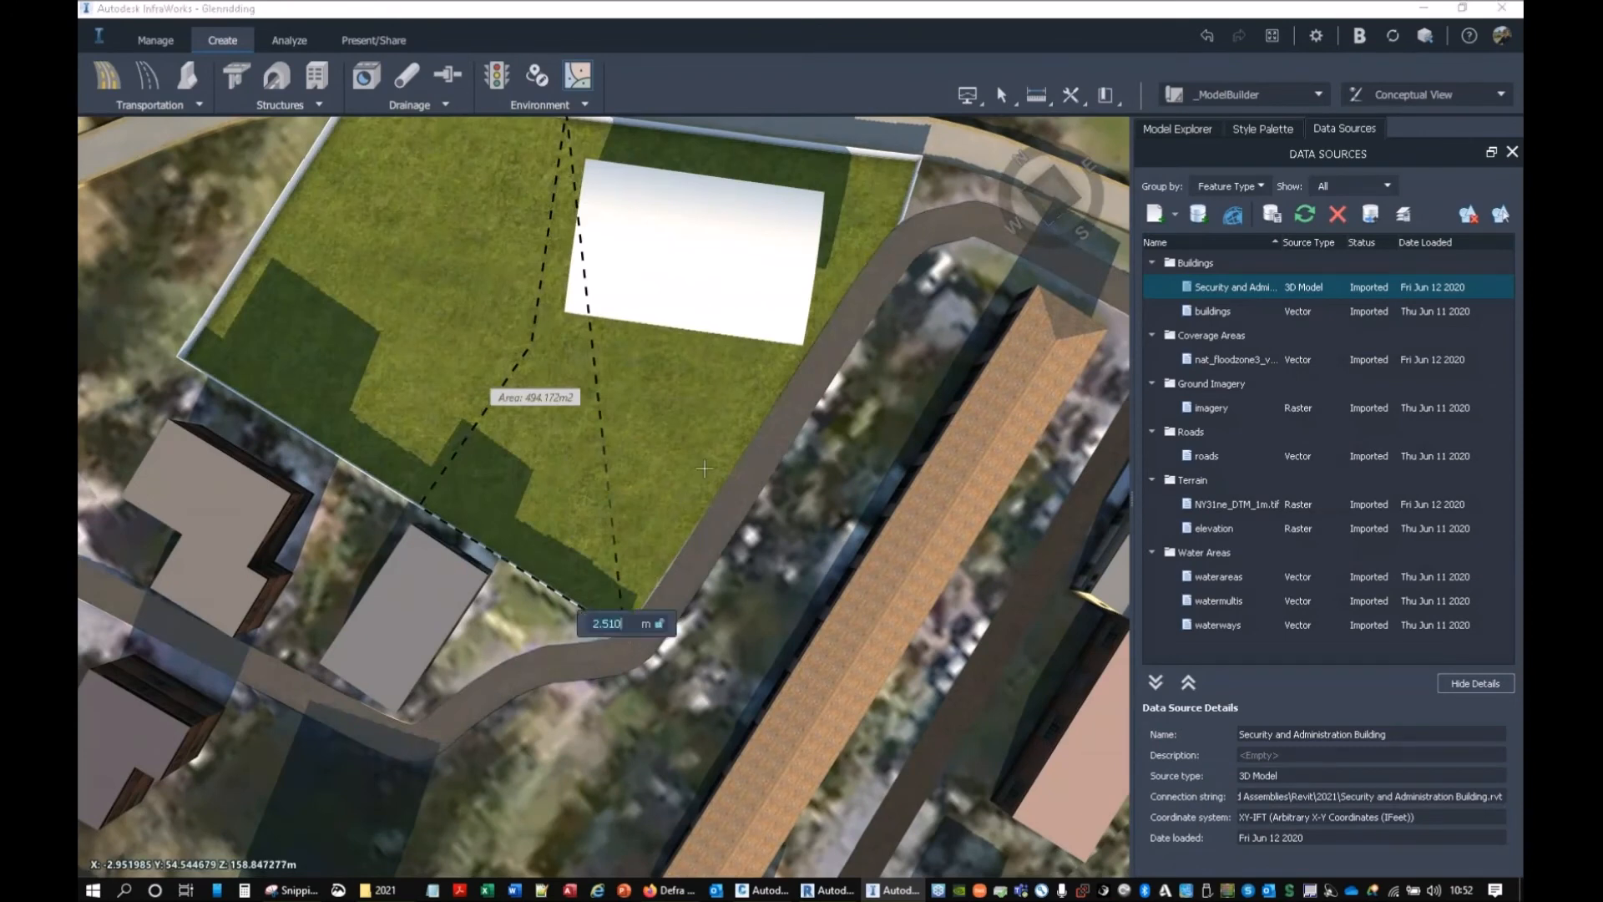
pyautogui.click(902, 223)
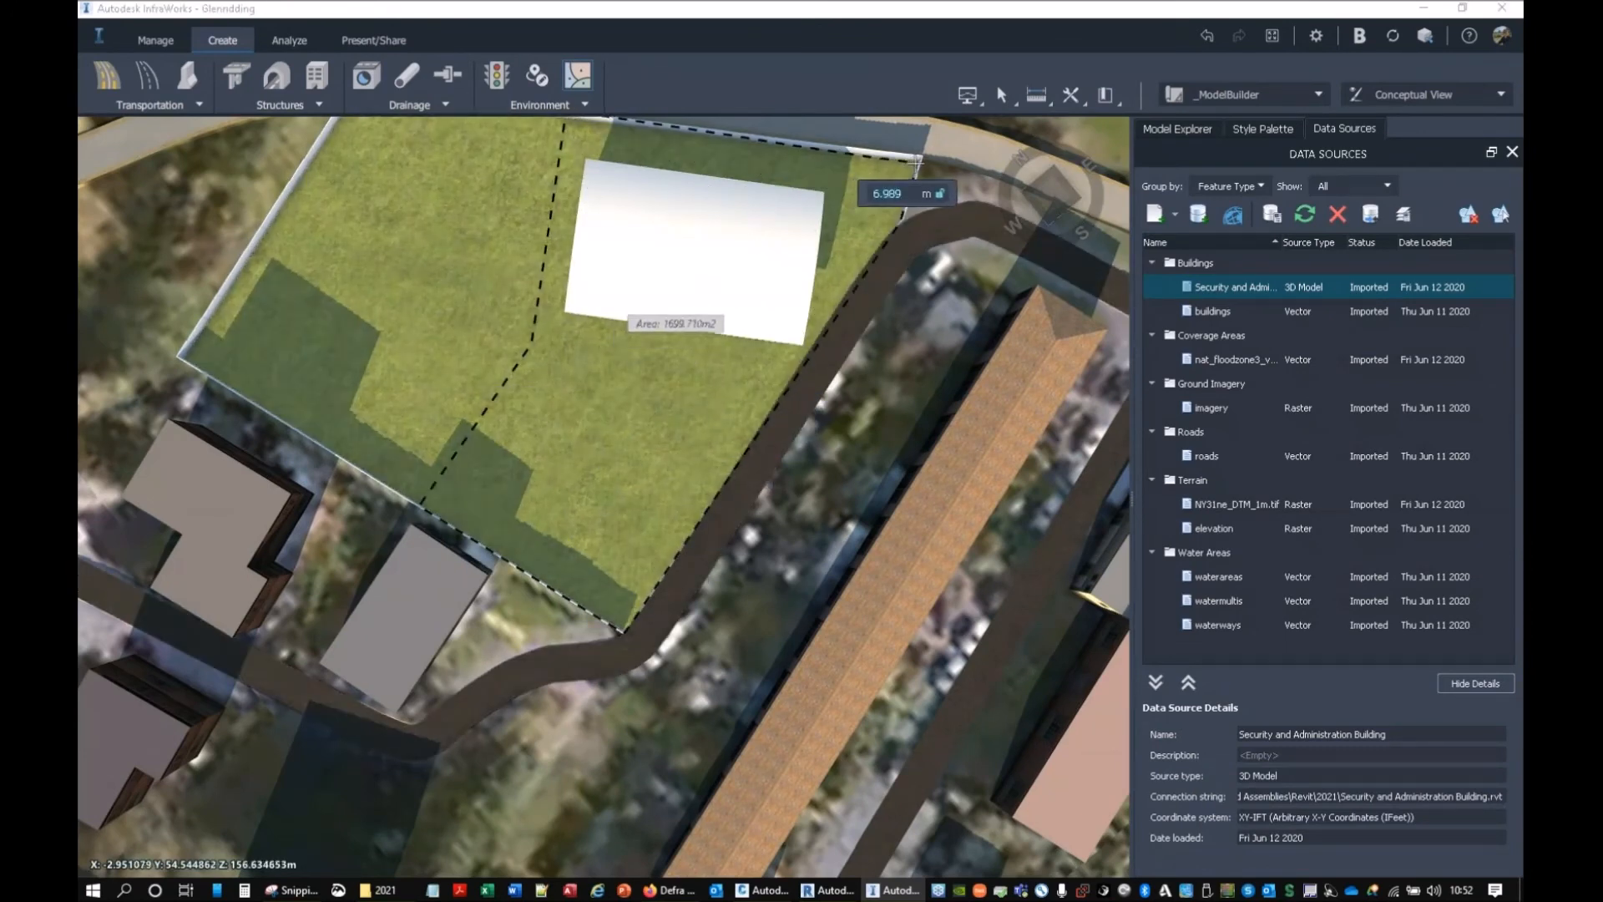
pyautogui.click(918, 160)
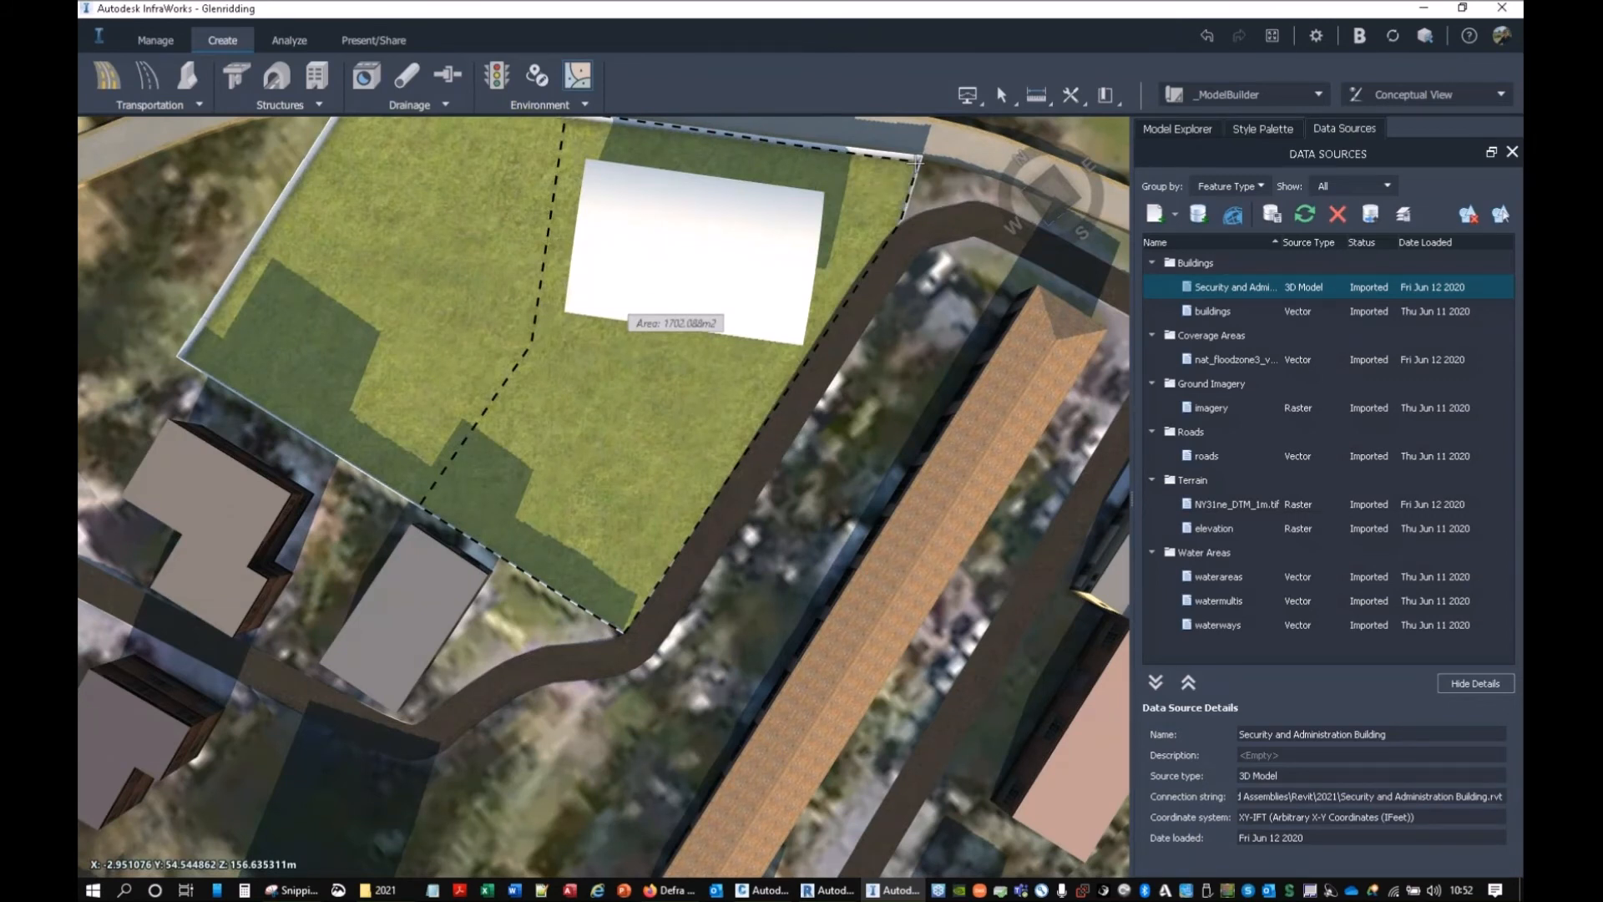
pyautogui.doubleClick(1002, 123)
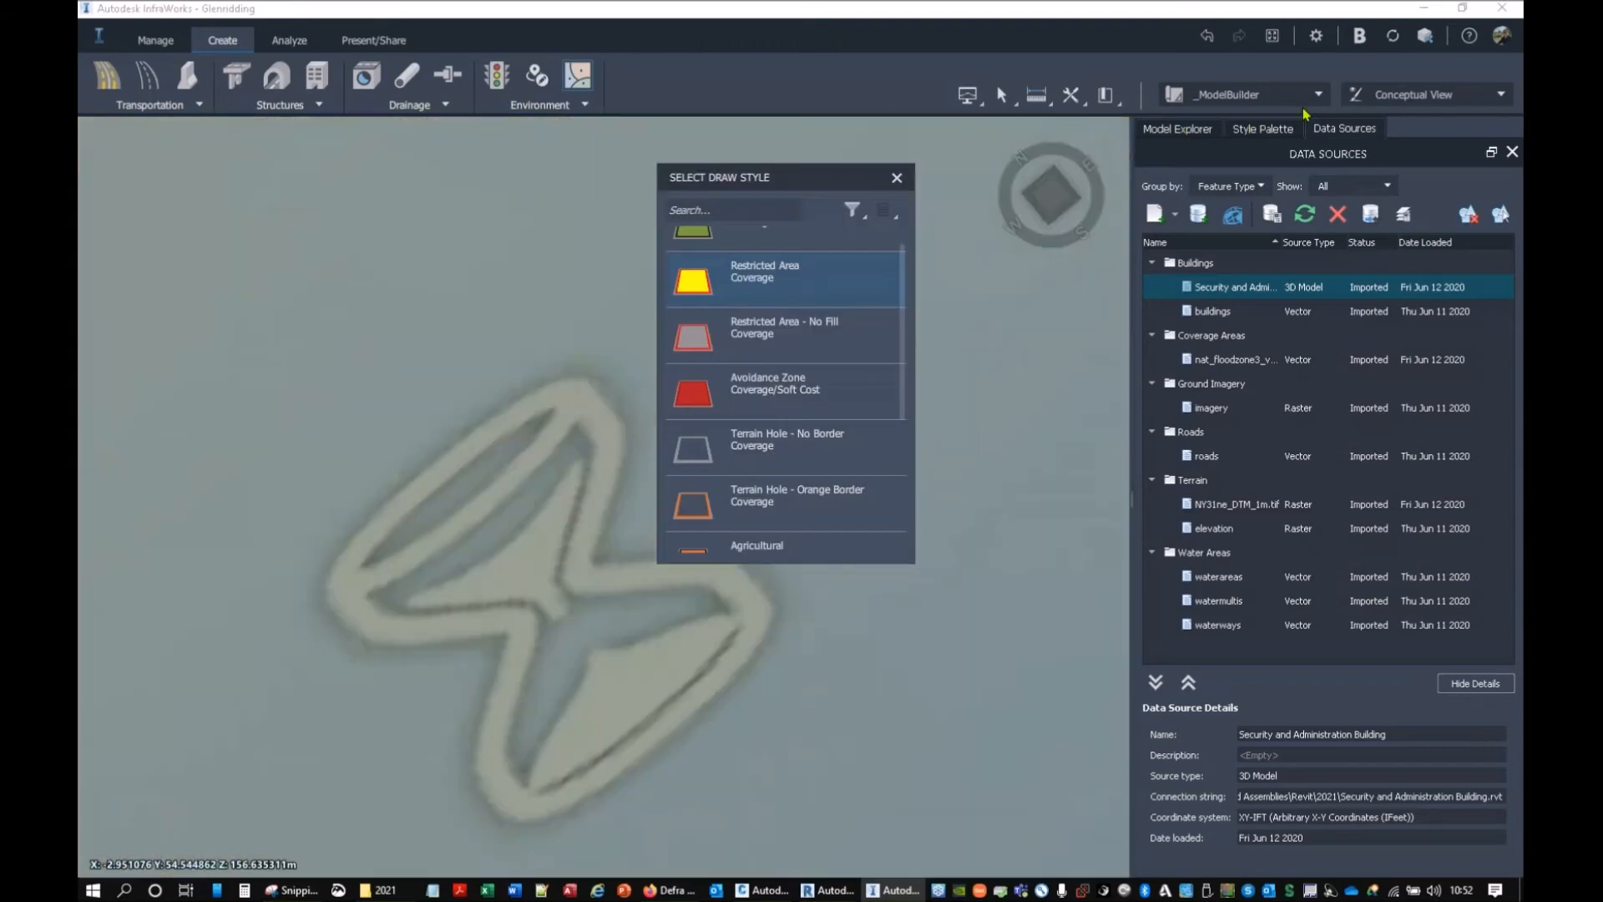
# Step: Restyle the new coverage area with the Gravel terrain material and leave the coverage drawing command
pyautogui.click(1263, 129)
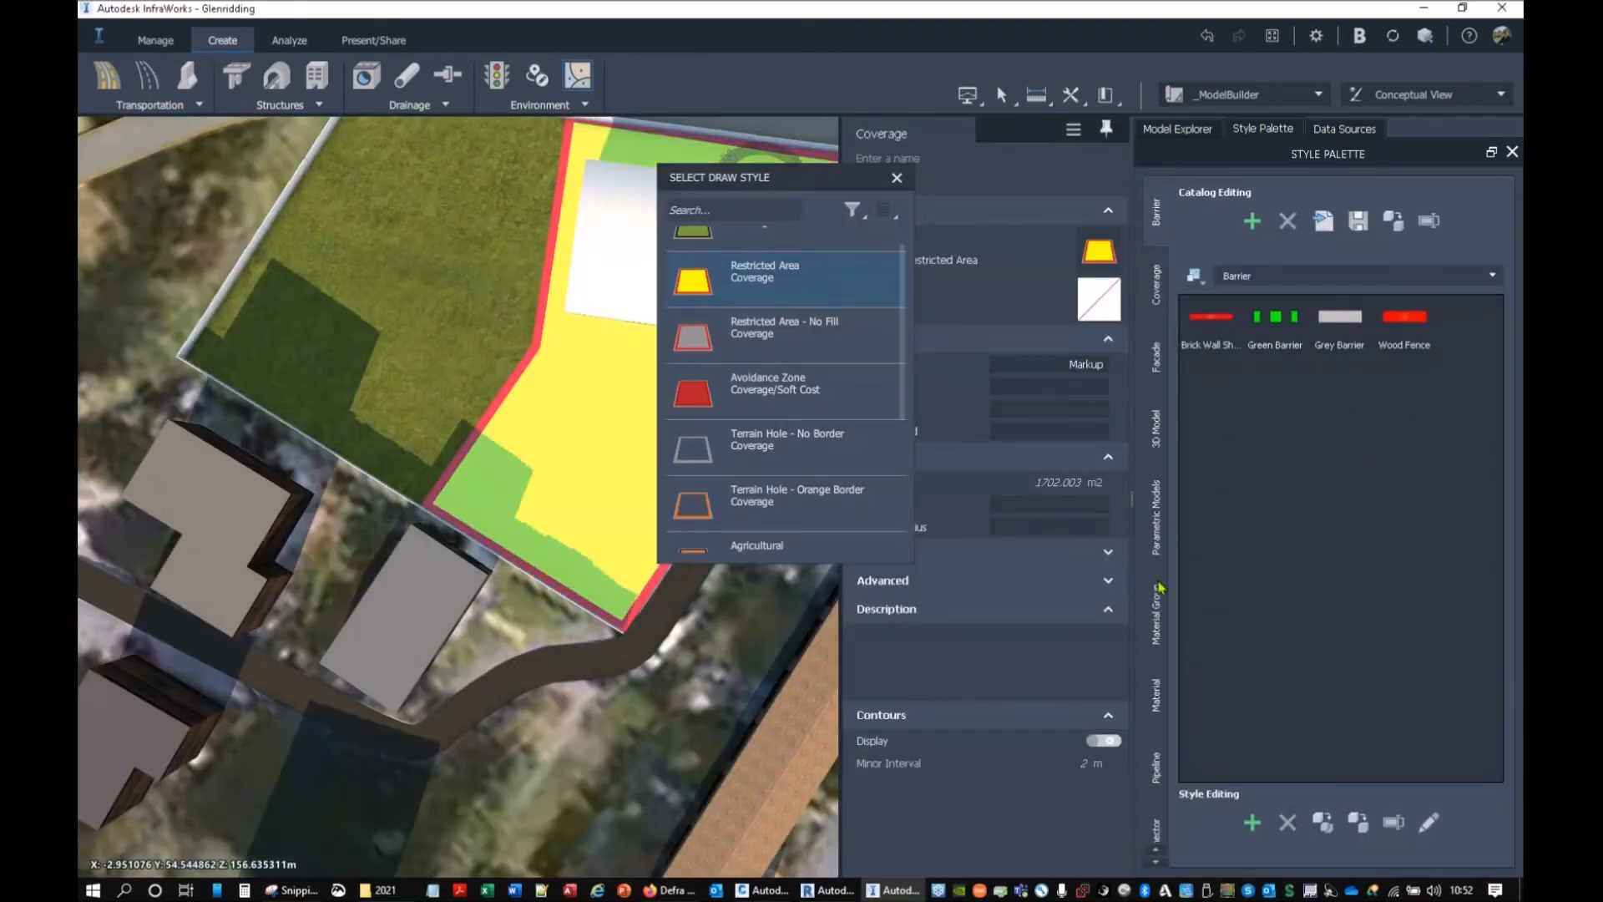
pyautogui.click(1155, 693)
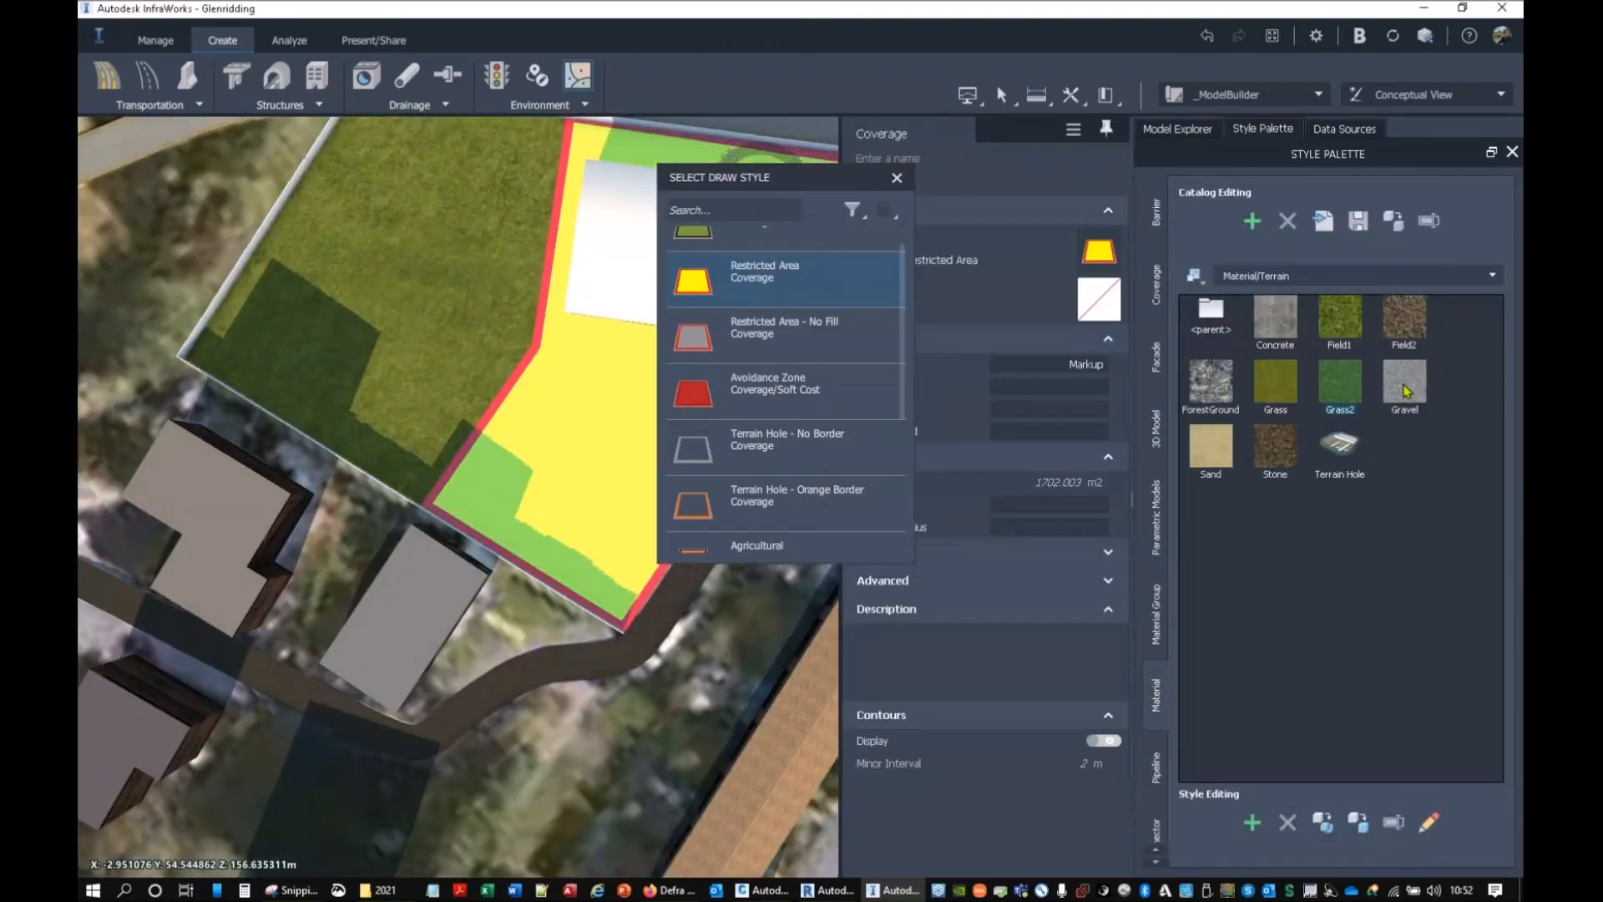
pyautogui.moveTo(1407, 390); pyautogui.dragTo(585, 467)
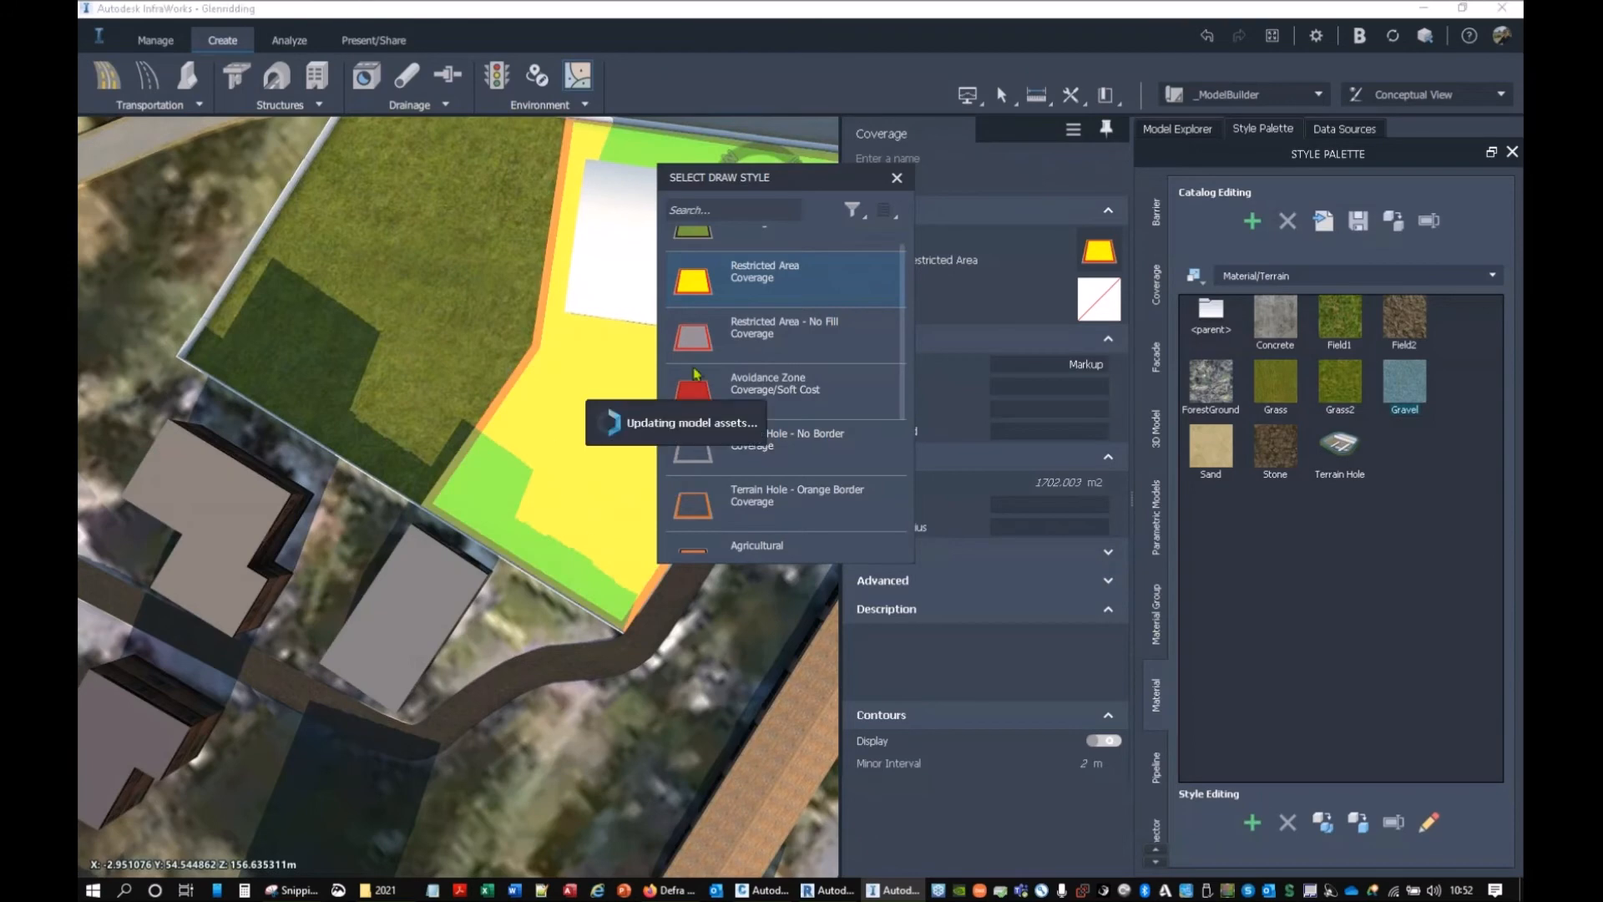
pyautogui.click(897, 179)
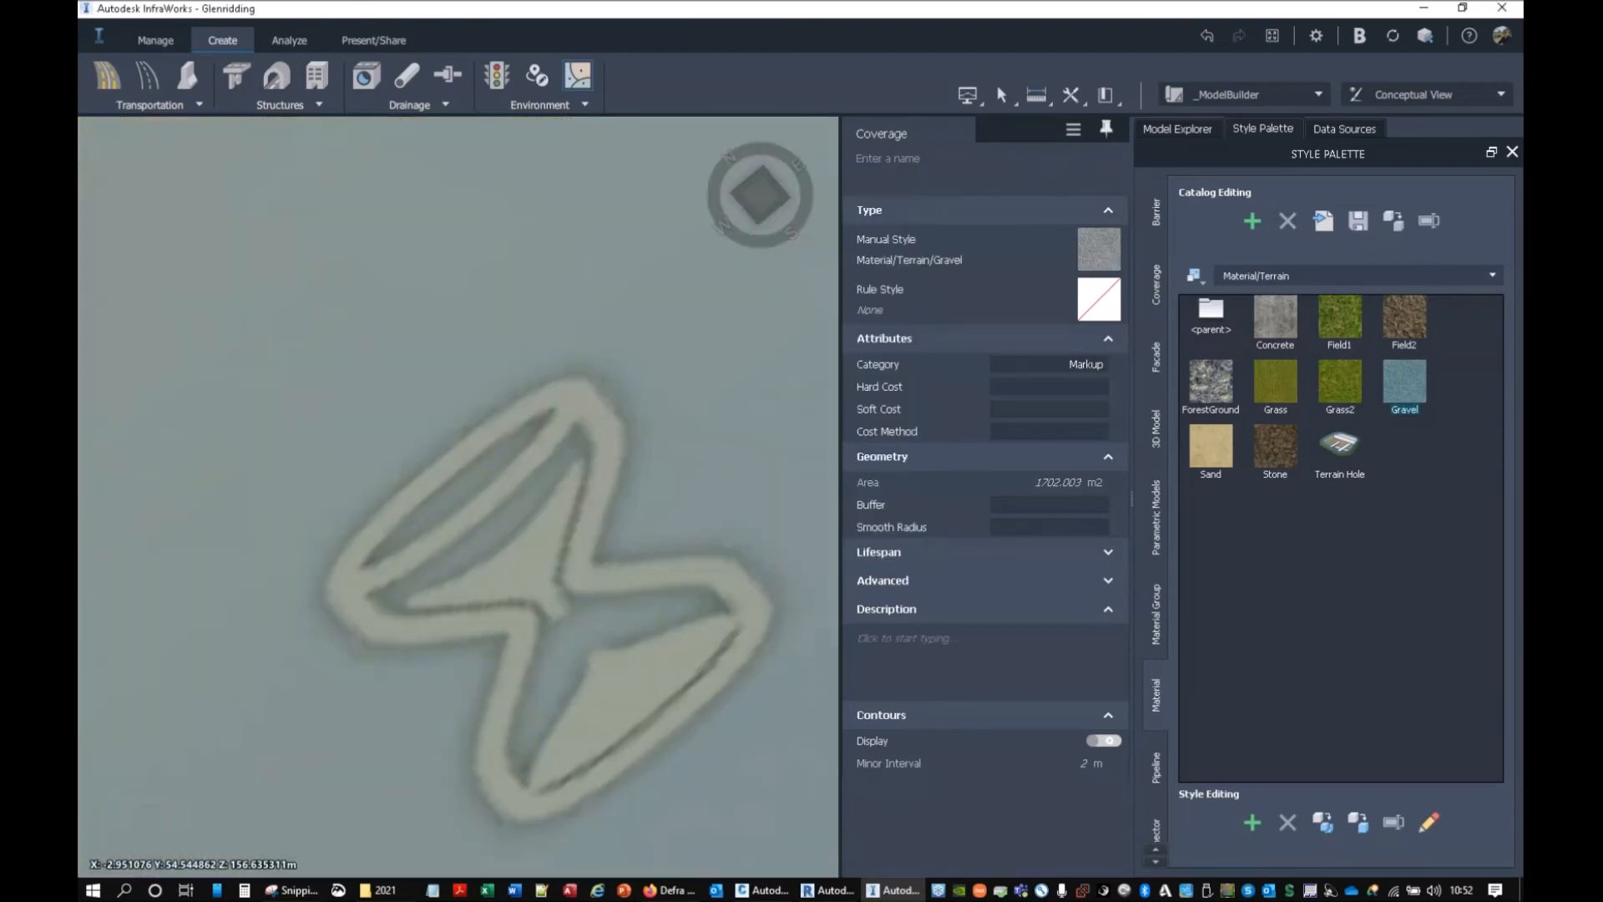
pyautogui.press('Escape')
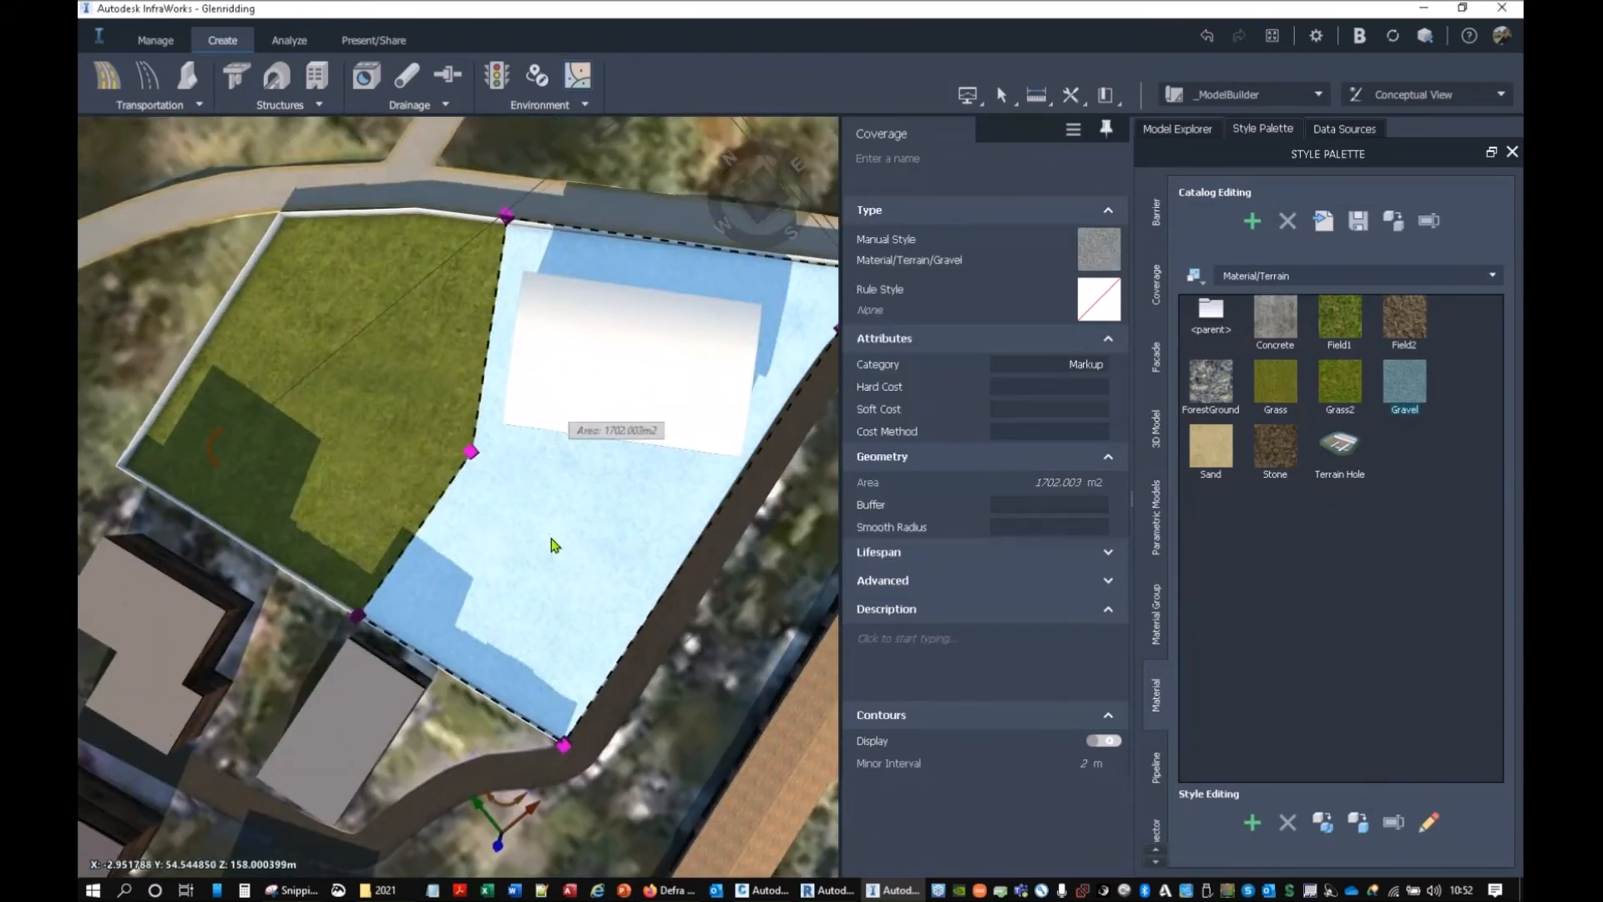
pyautogui.press('Escape')
# Step: Shape the terrain of the gravel coverage to a flat elevation of 157.250 m and deselect it
pyautogui.scroll(5, 586, 537)
pyautogui.moveTo(590, 536)
pyautogui.mouseDown()
pyautogui.moveTo(659, 372)
pyautogui.moveTo(828, 505)
pyautogui.moveTo(721, 544)
pyautogui.moveTo(651, 542)
pyautogui.mouseUp()
pyautogui.click(615, 484)
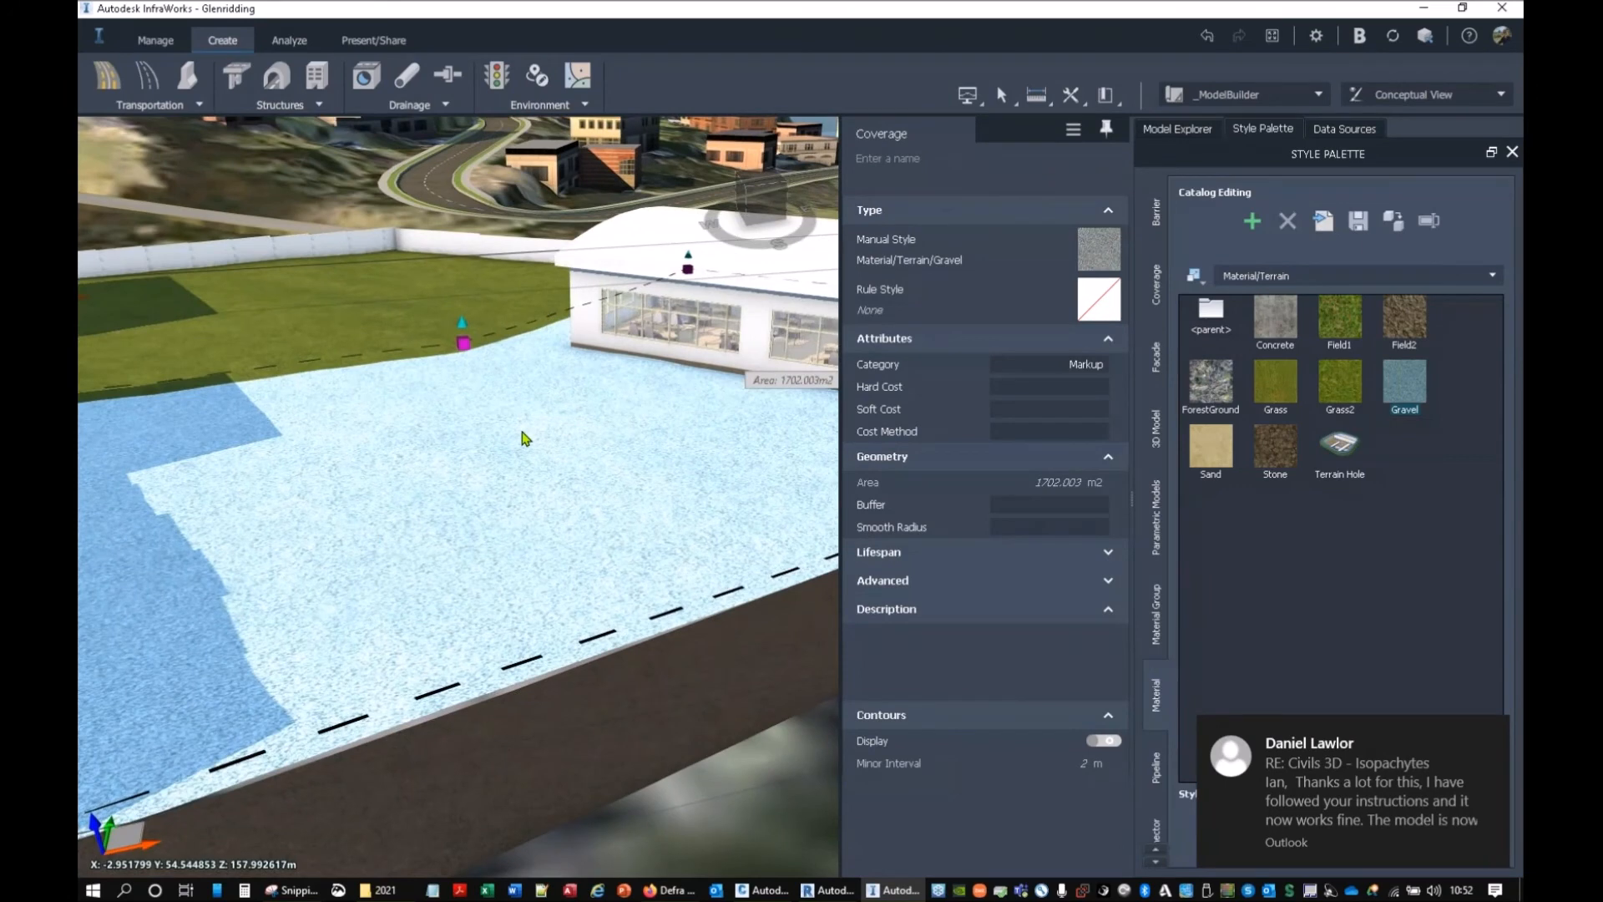
pyautogui.rightClick(525, 438)
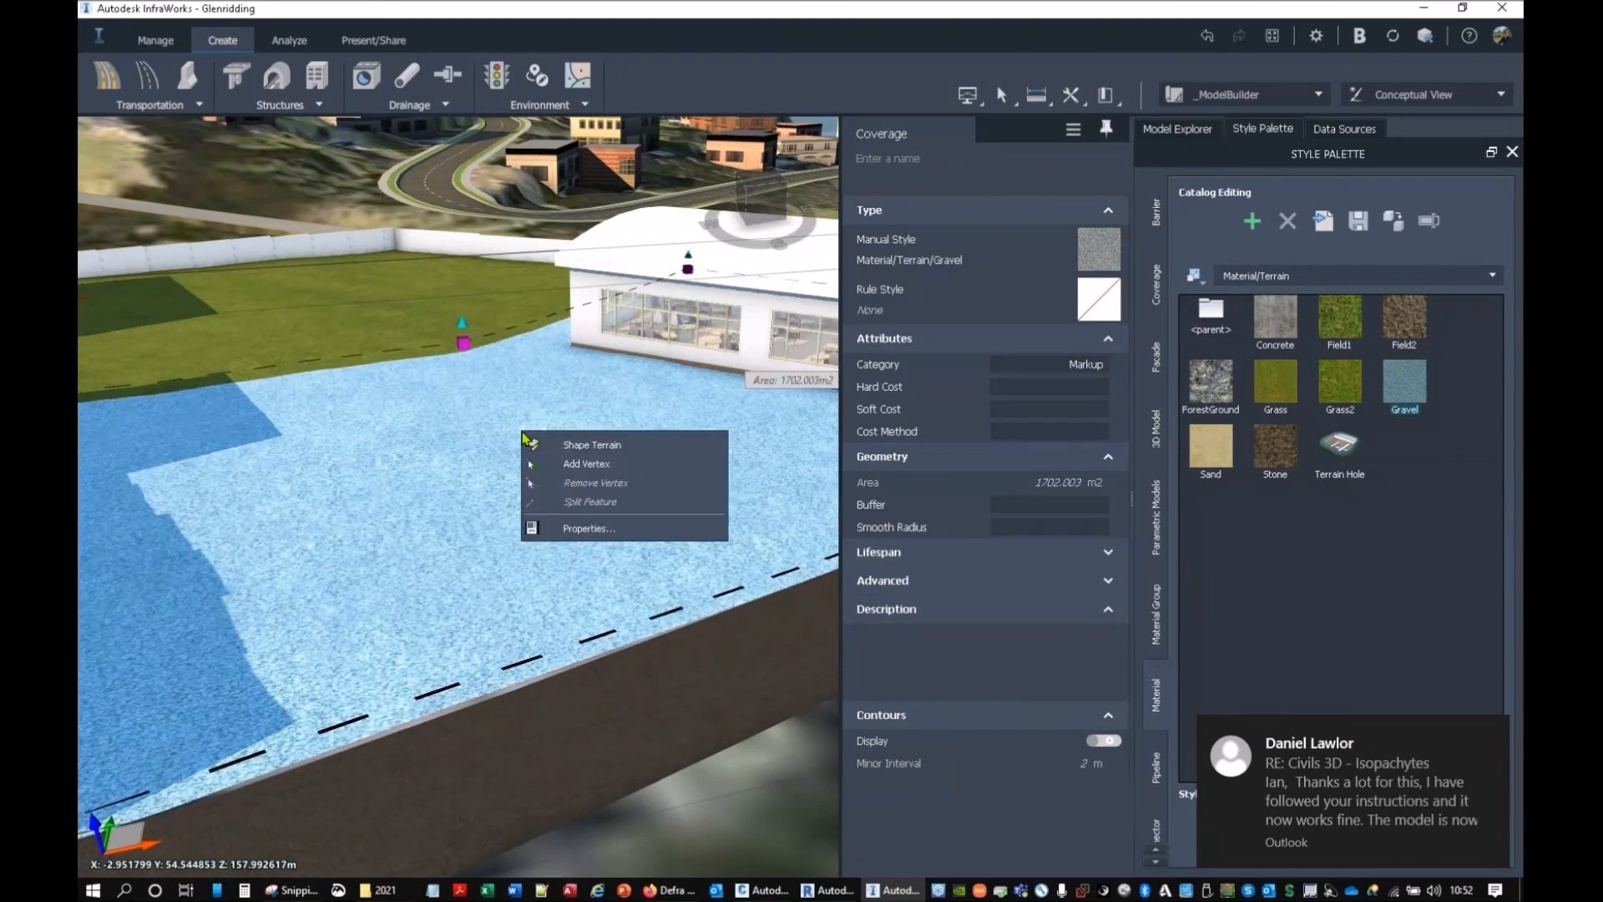
pyautogui.click(598, 450)
pyautogui.moveTo(492, 466); pyautogui.dragTo(334, 444, button='middle')
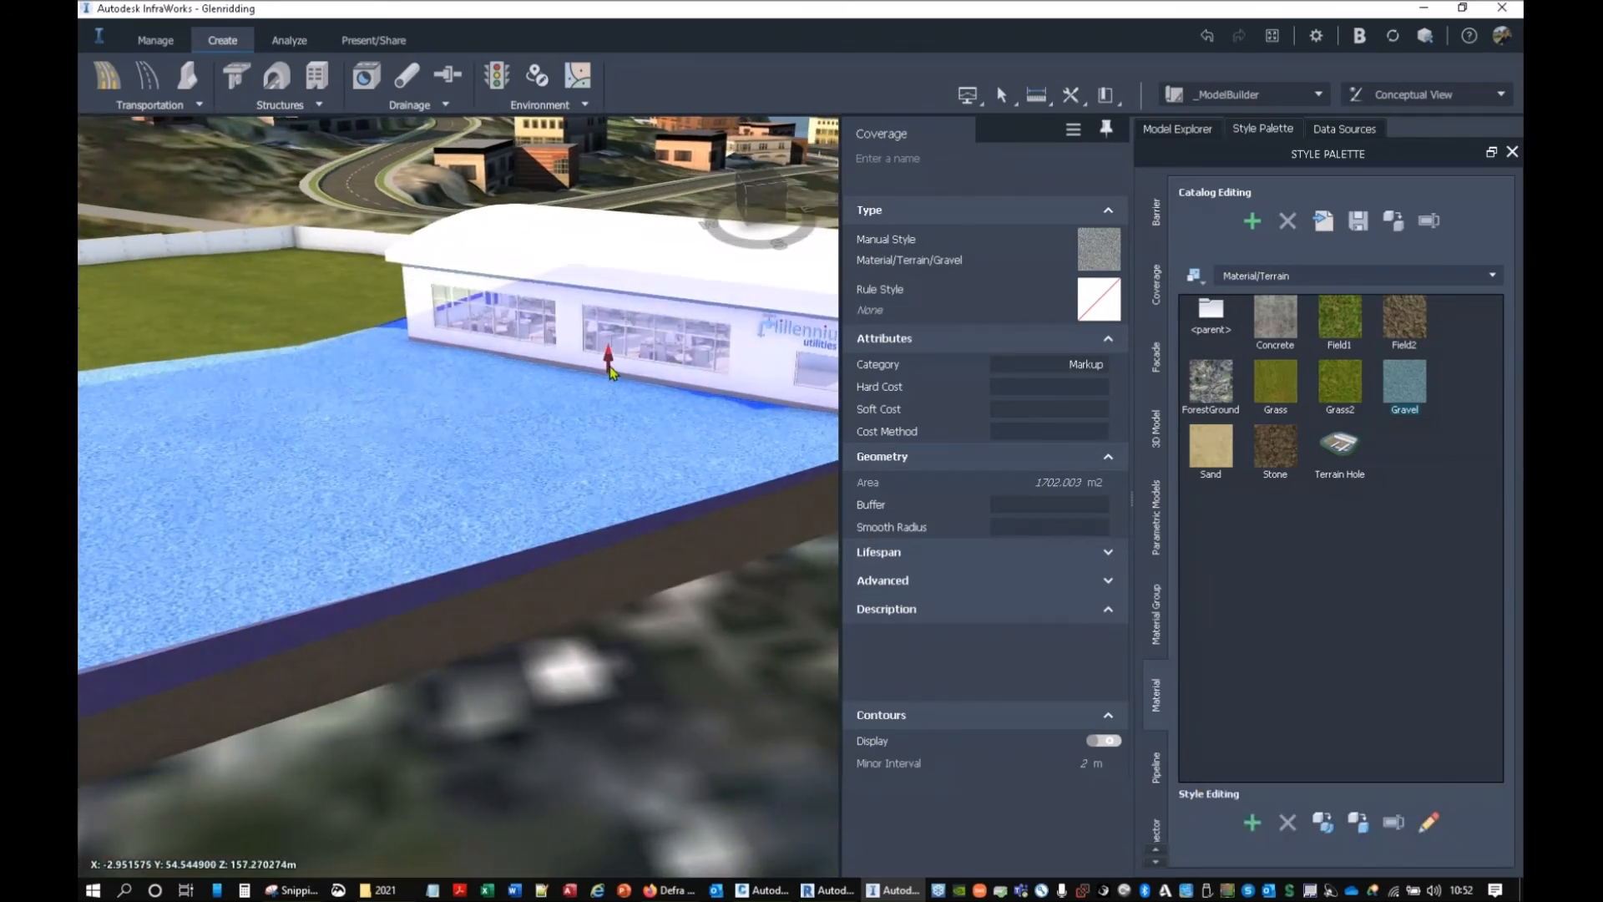
pyautogui.click(609, 363)
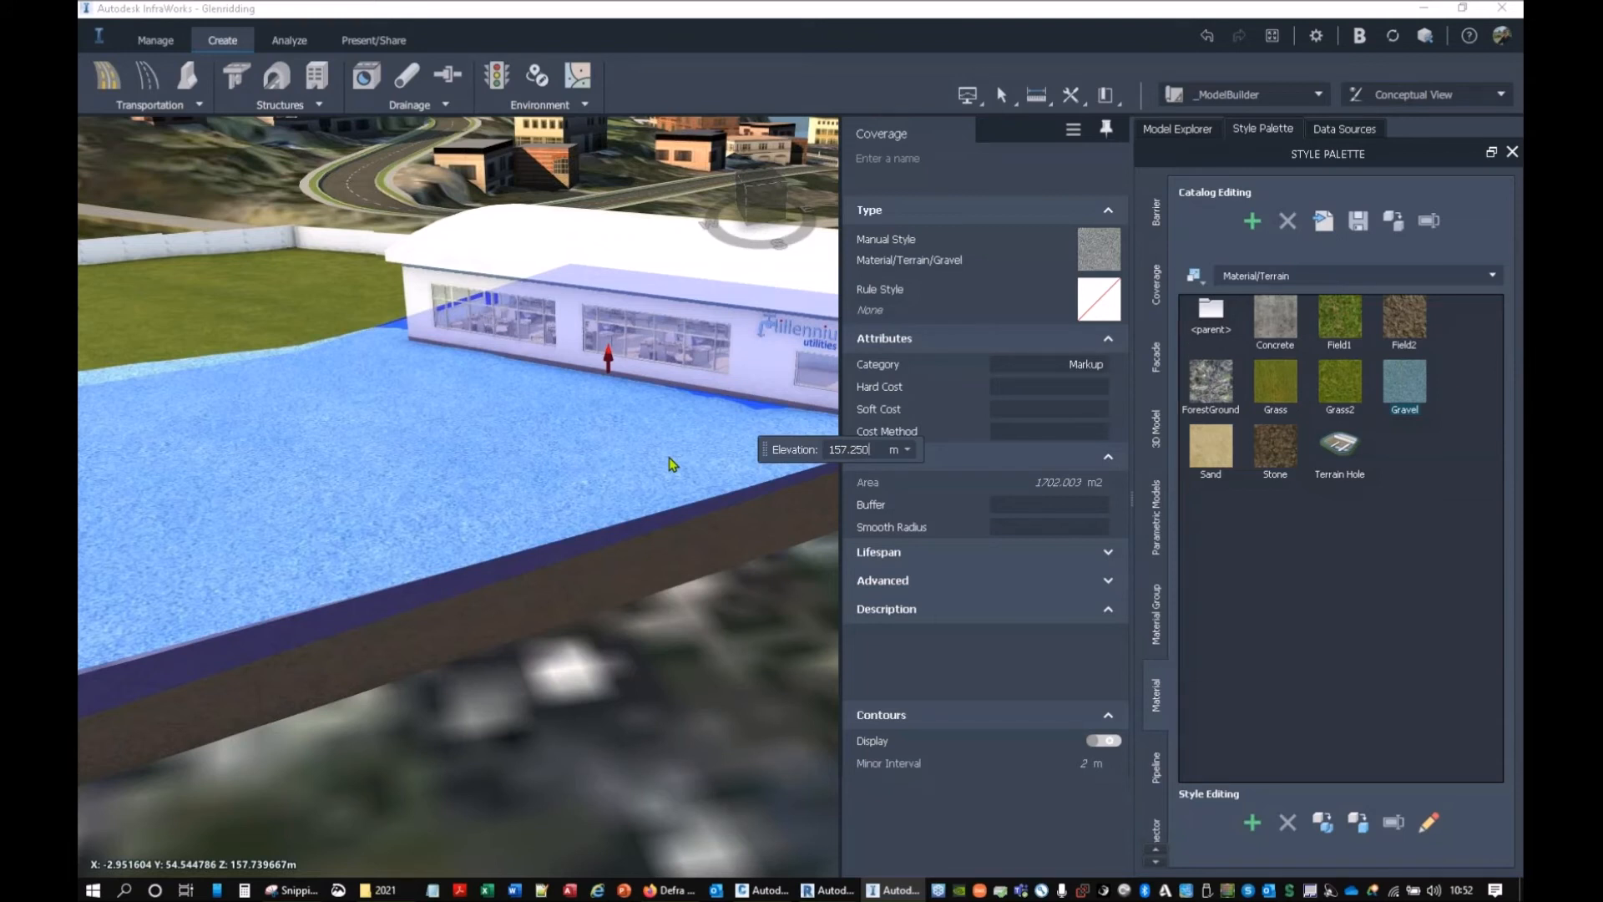
pyautogui.press('Return')
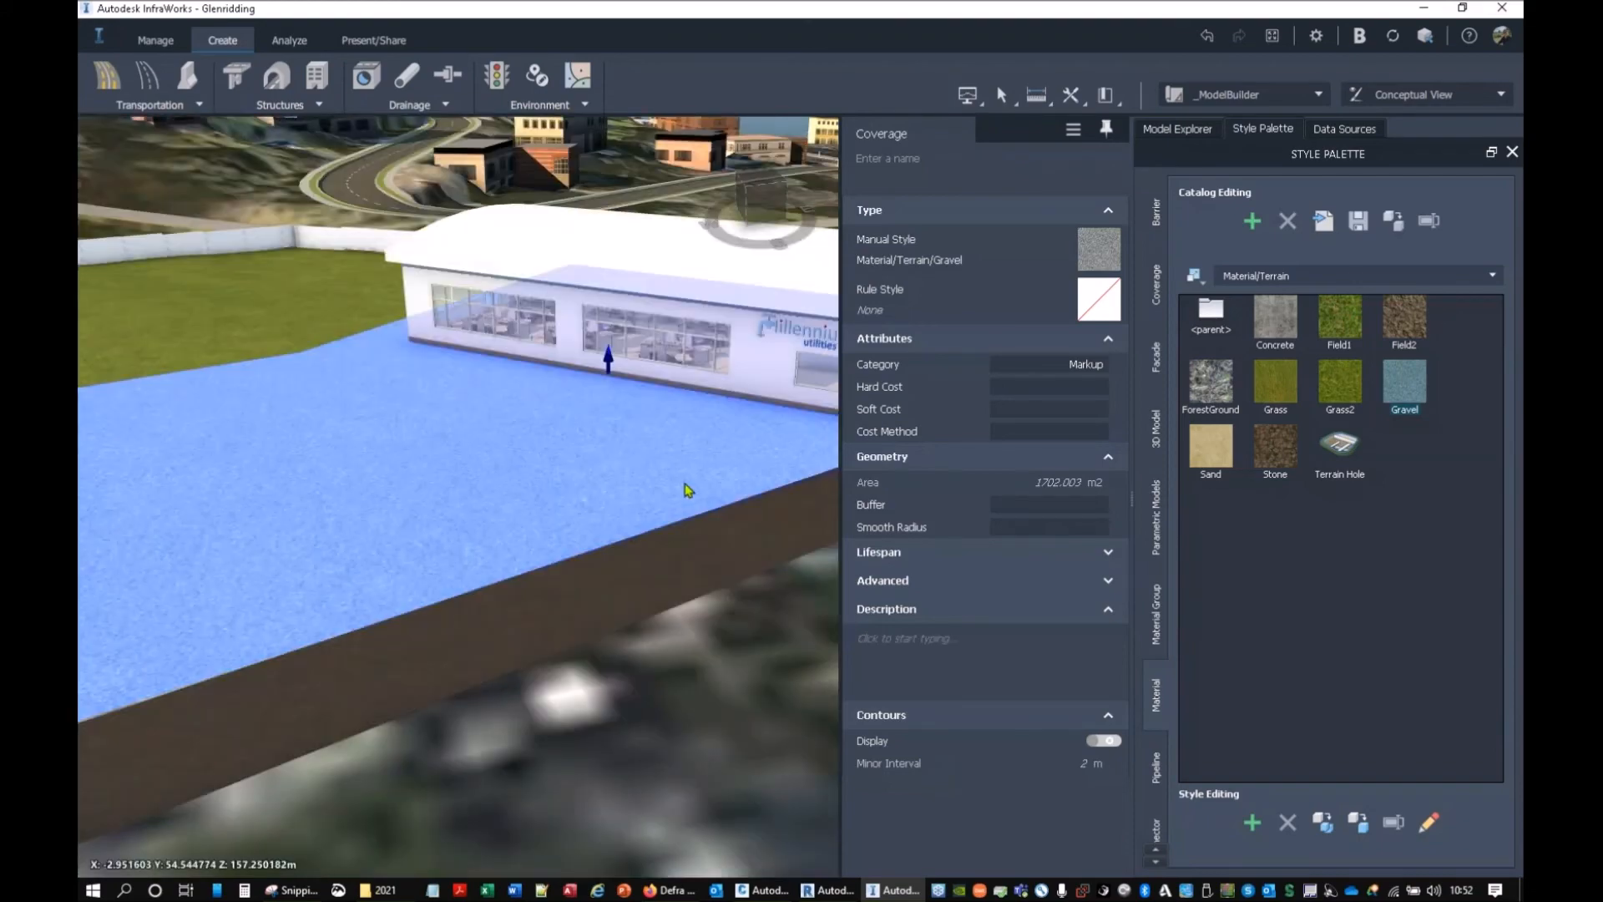
pyautogui.moveTo(641, 462)
pyautogui.mouseDown()
pyautogui.moveTo(570, 415)
pyautogui.moveTo(661, 474)
pyautogui.mouseUp()
pyautogui.press('Escape')
# Step: Lower the building slightly so its base sits on the gravel surface, and deselect it
pyautogui.scroll(10, 662, 480)
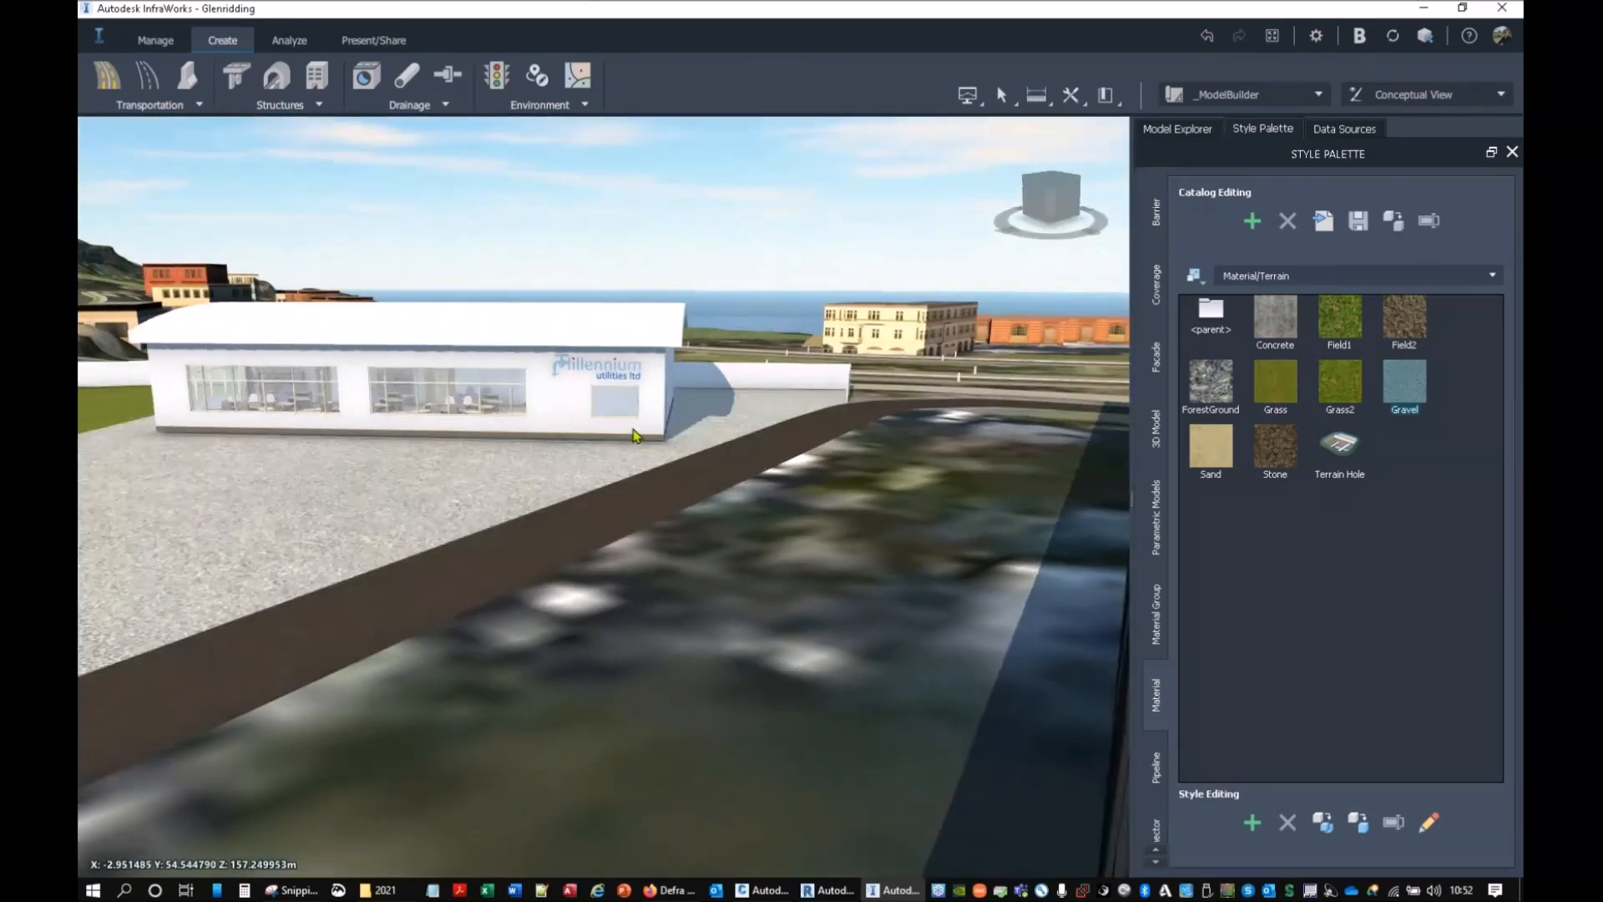
pyautogui.scroll(-8, 691, 531)
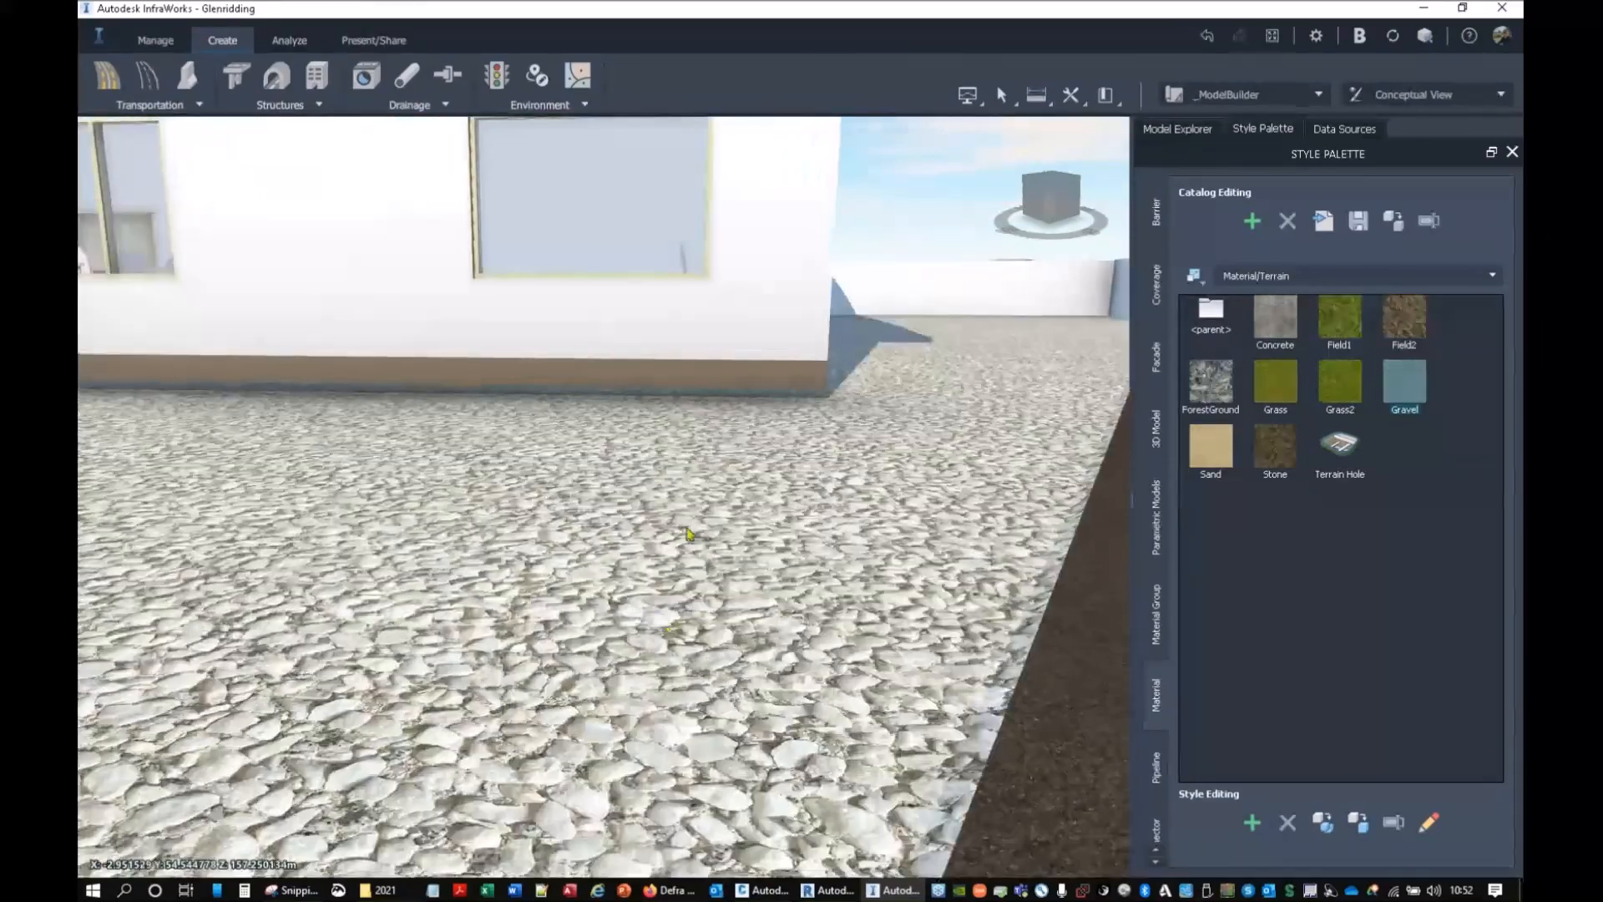
pyautogui.scroll(-3, 652, 489)
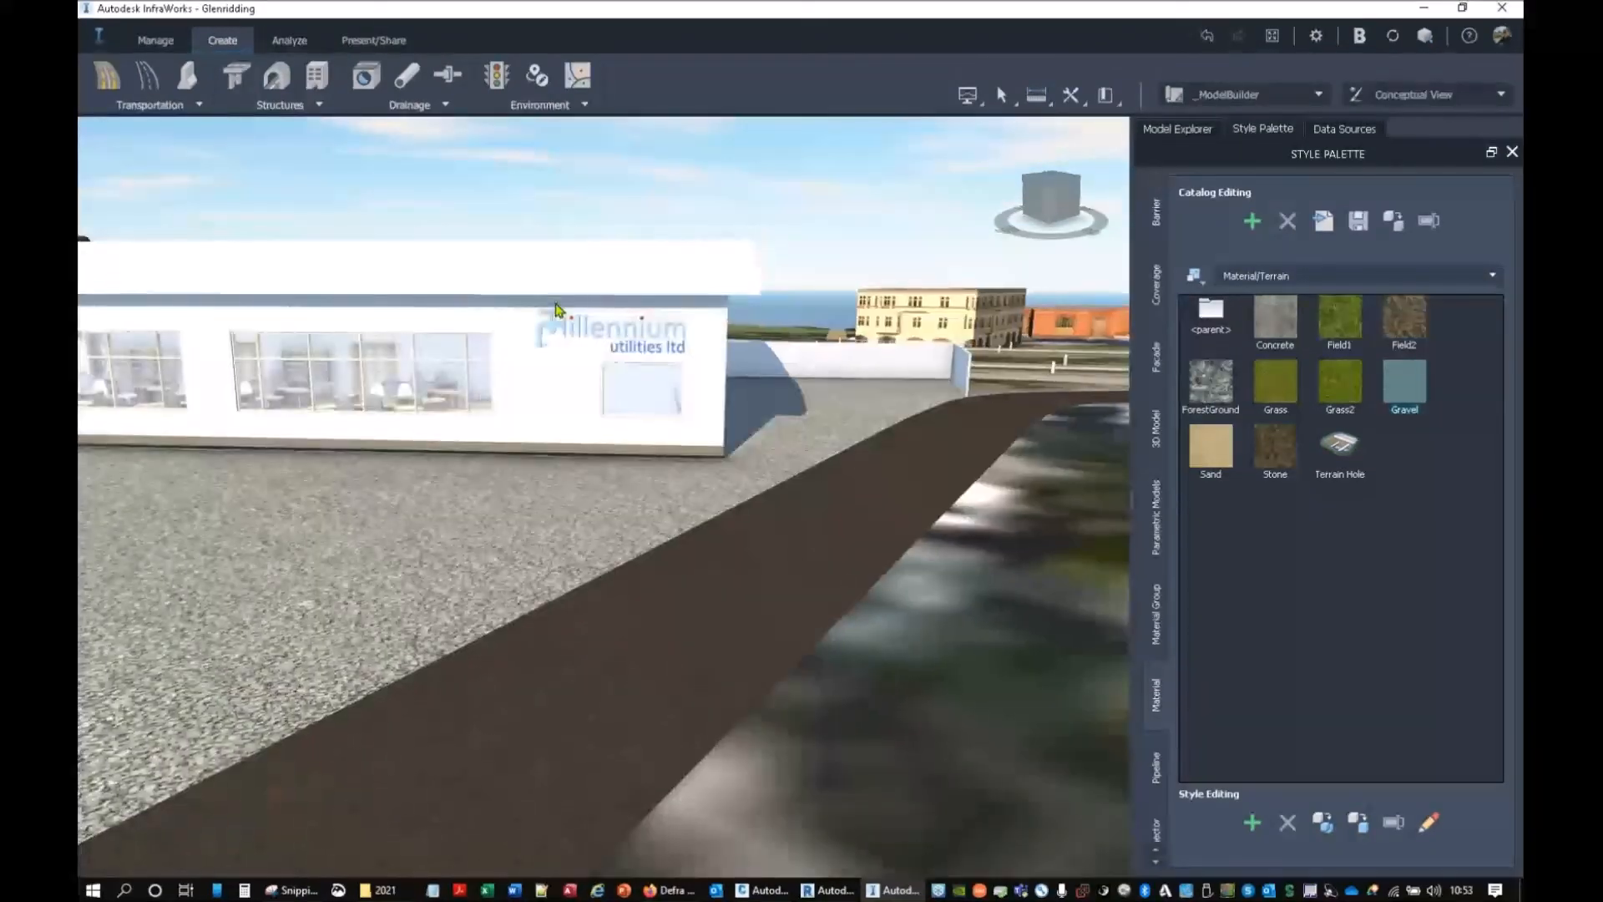
pyautogui.click(556, 309)
pyautogui.moveTo(455, 526); pyautogui.dragTo(673, 394)
pyautogui.moveTo(357, 539); pyautogui.dragTo(356, 548)
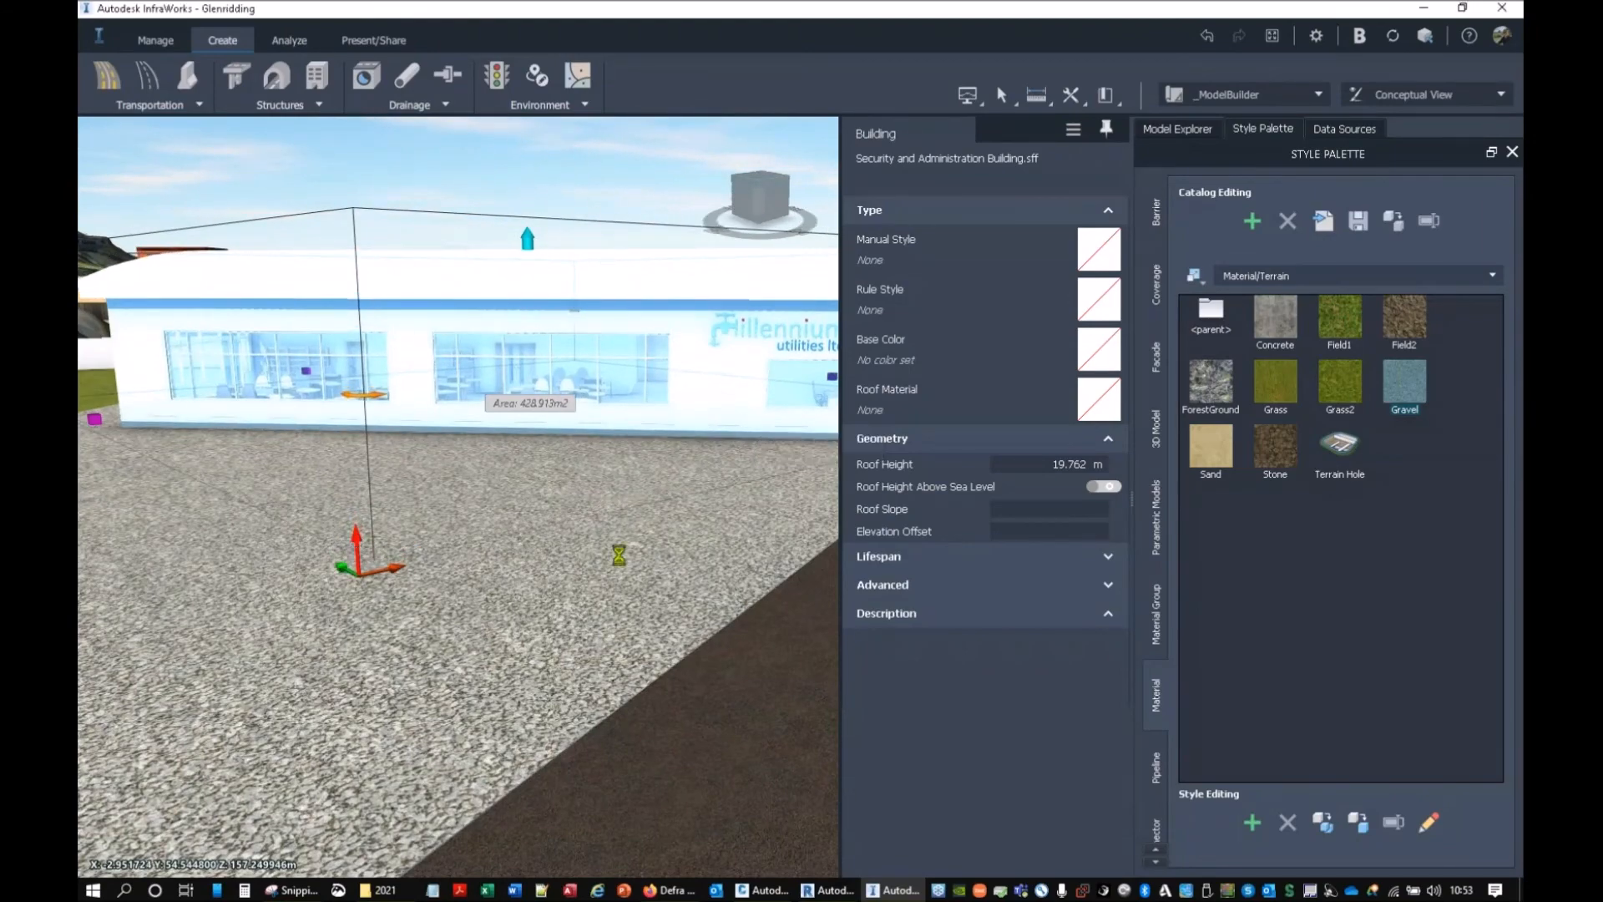
pyautogui.press('Escape')
# Step: Search the point-of-interest styles for "peop" and place a Standing - Conversation pair on the gravel near the building's signed end
pyautogui.moveTo(714, 541); pyautogui.dragTo(721, 587)
pyautogui.moveTo(722, 587); pyautogui.dragTo(810, 507, button='middle')
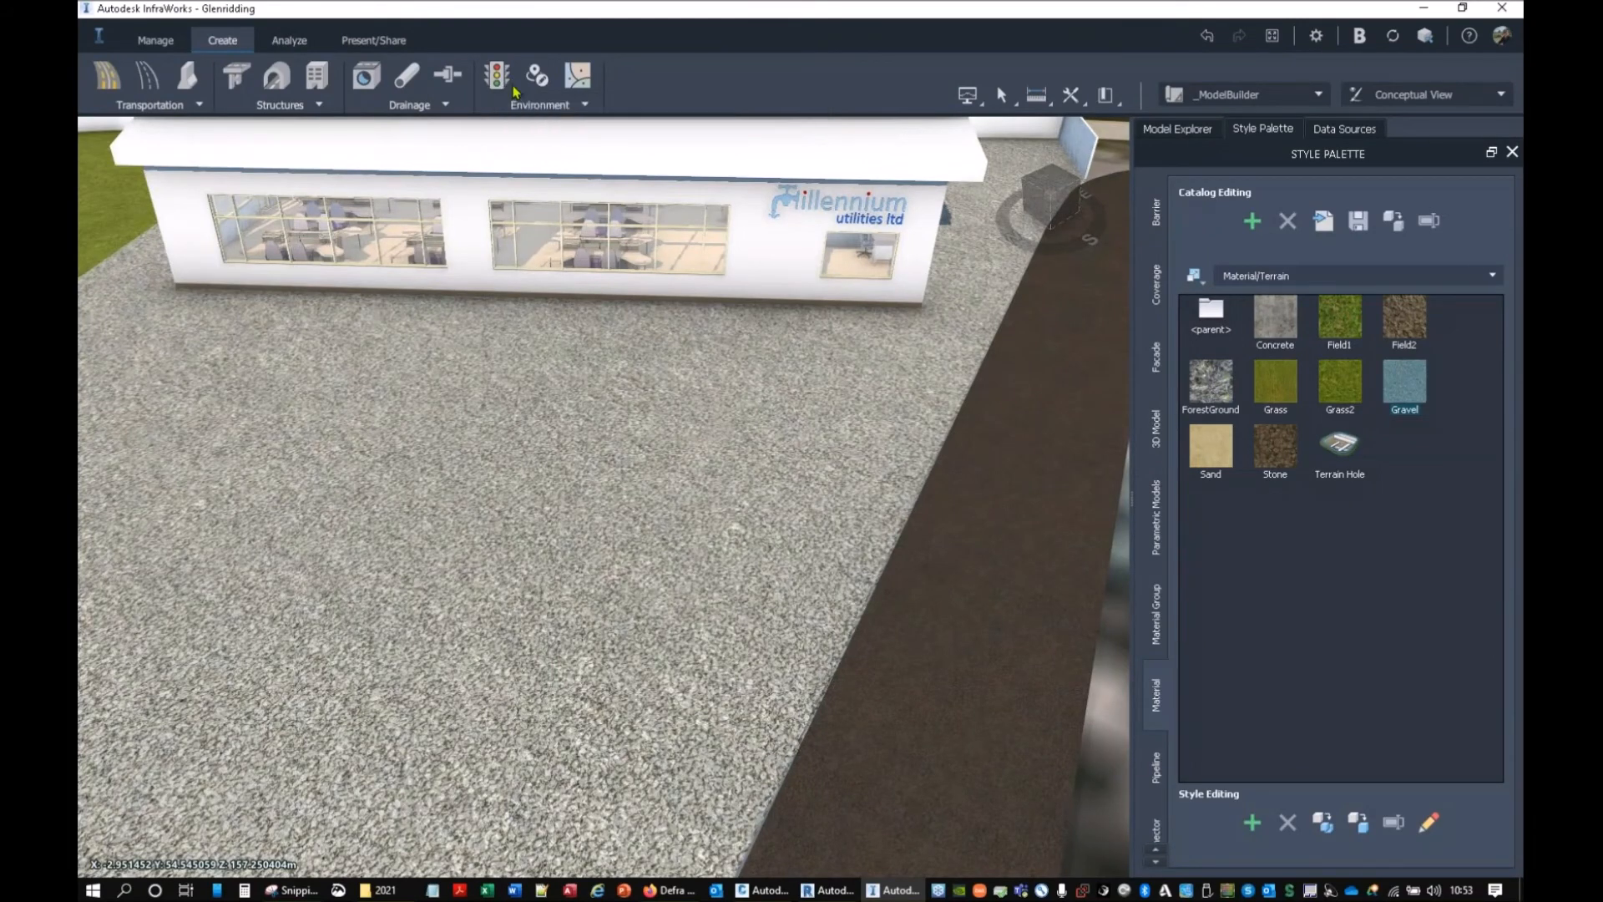
pyautogui.click(527, 115)
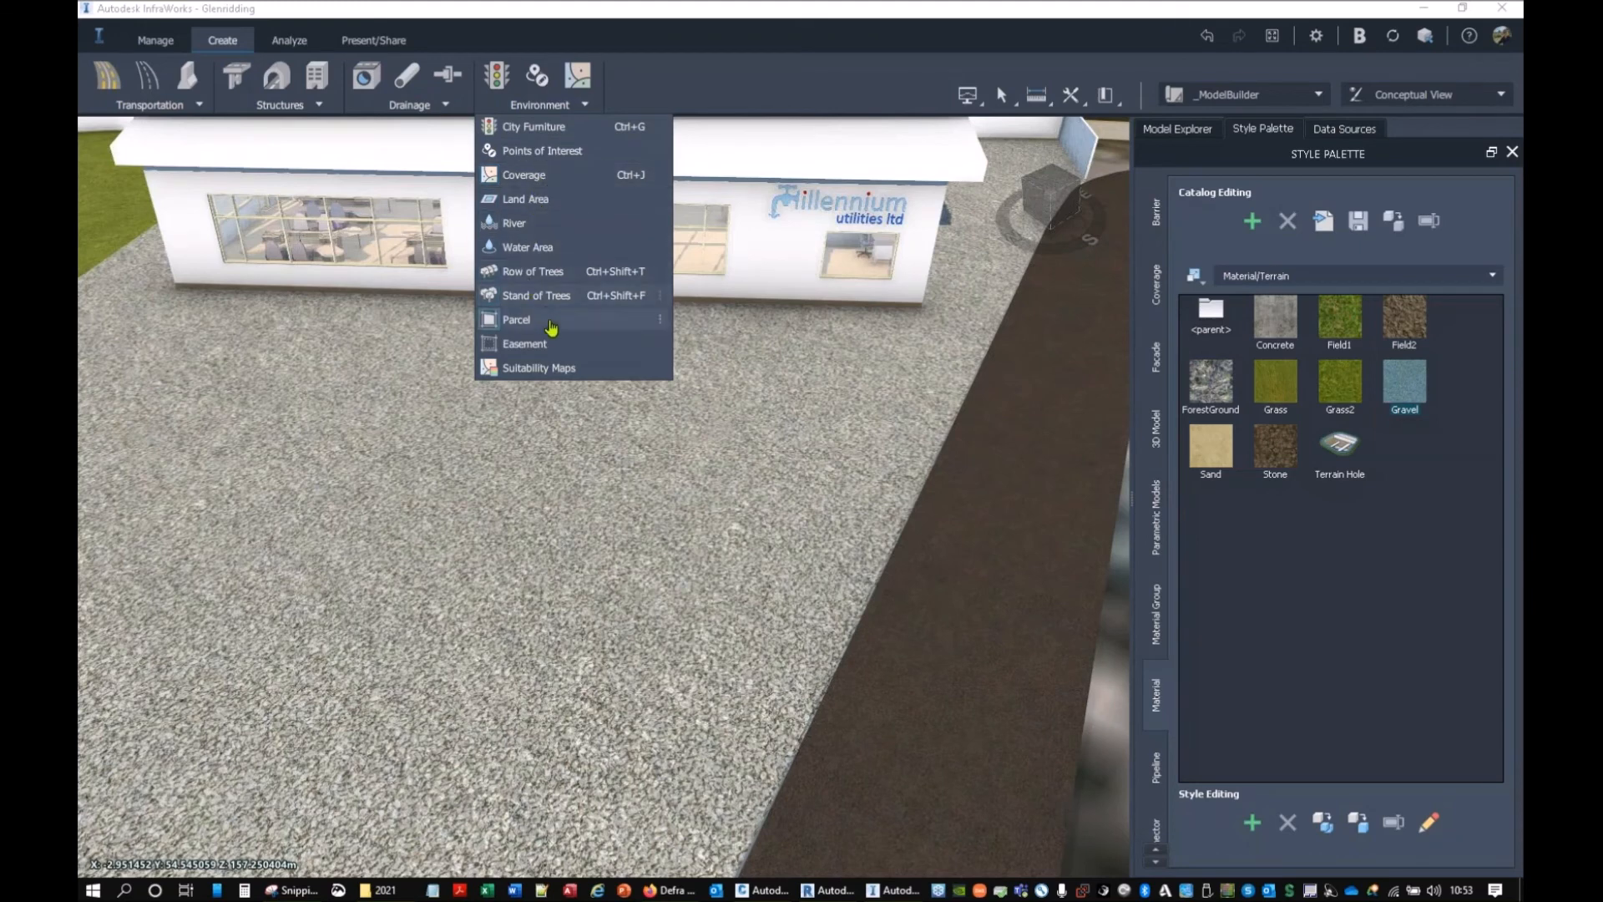
pyautogui.click(659, 150)
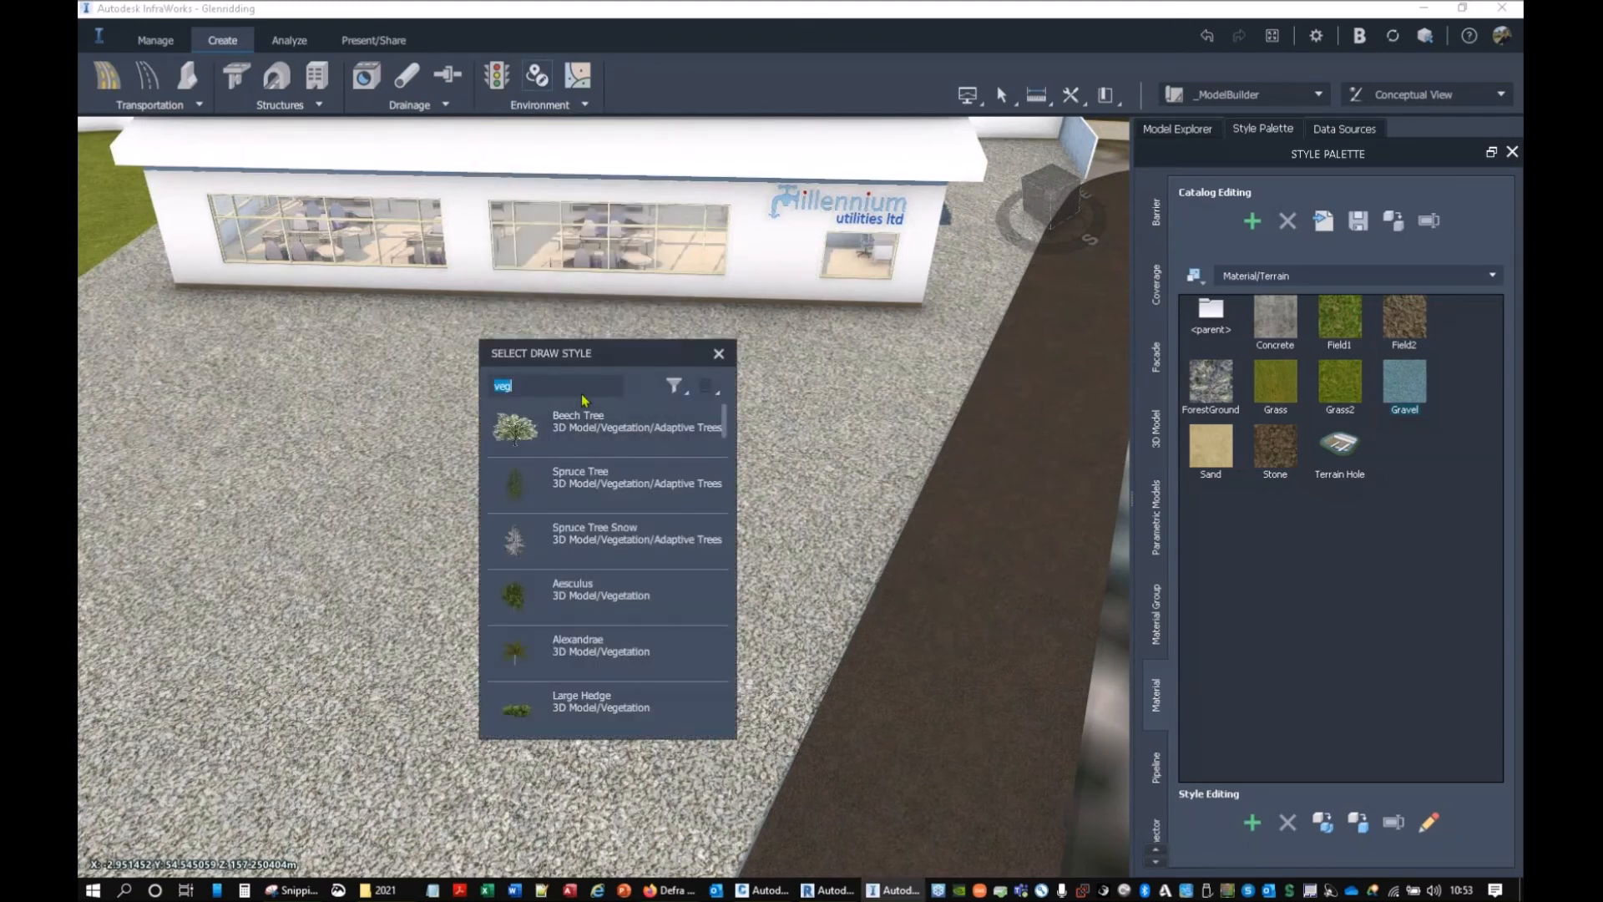
pyautogui.write('peop')
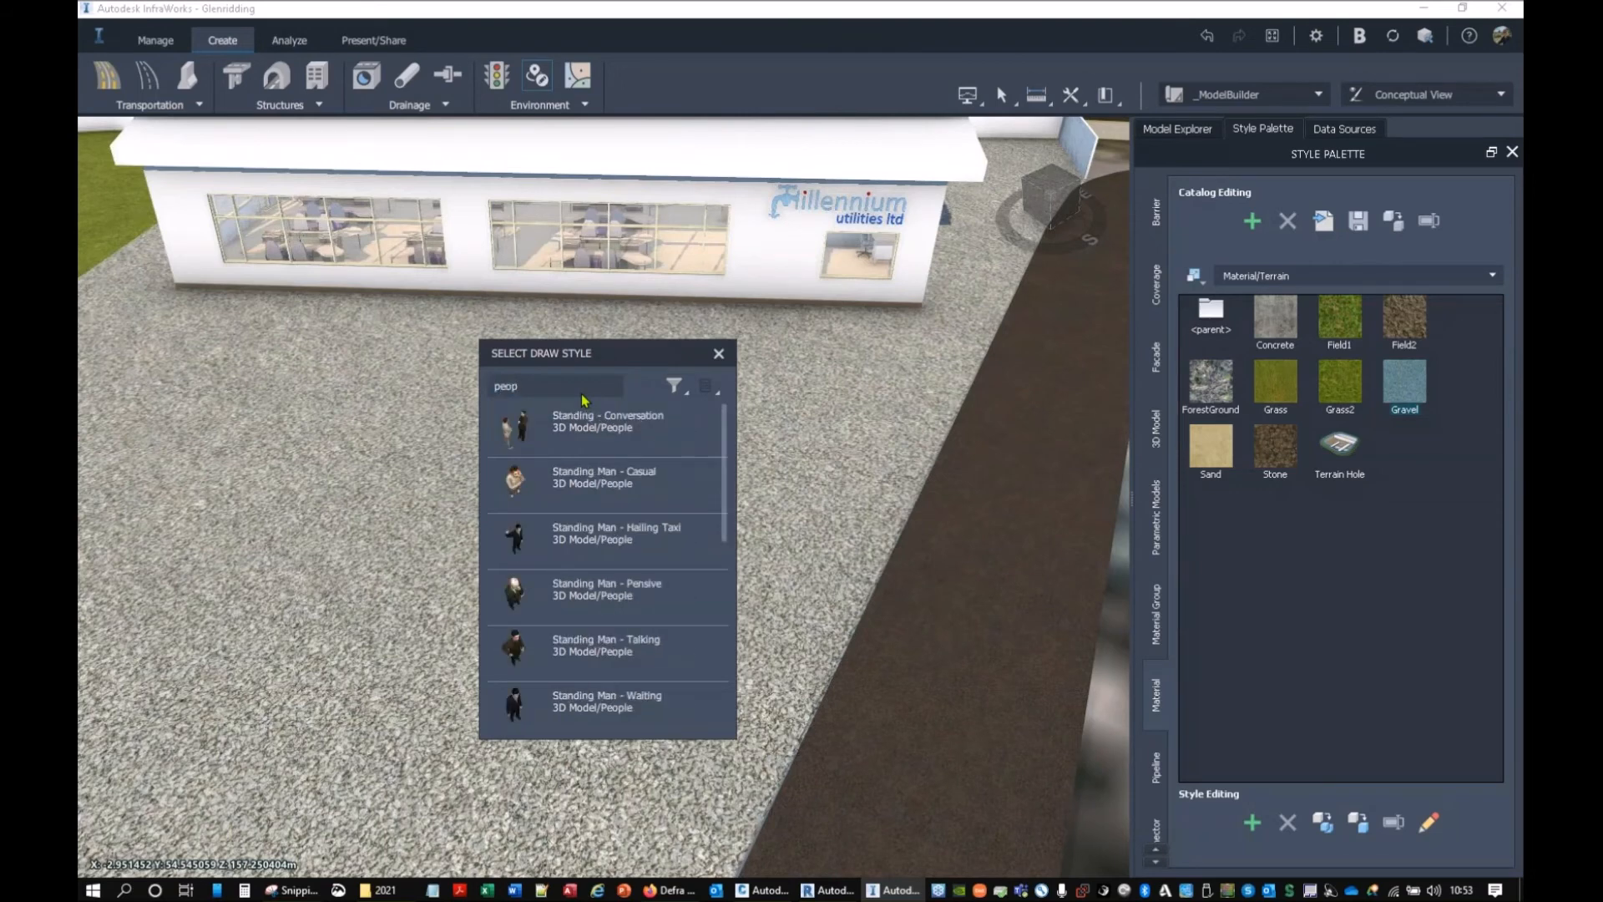
pyautogui.click(522, 427)
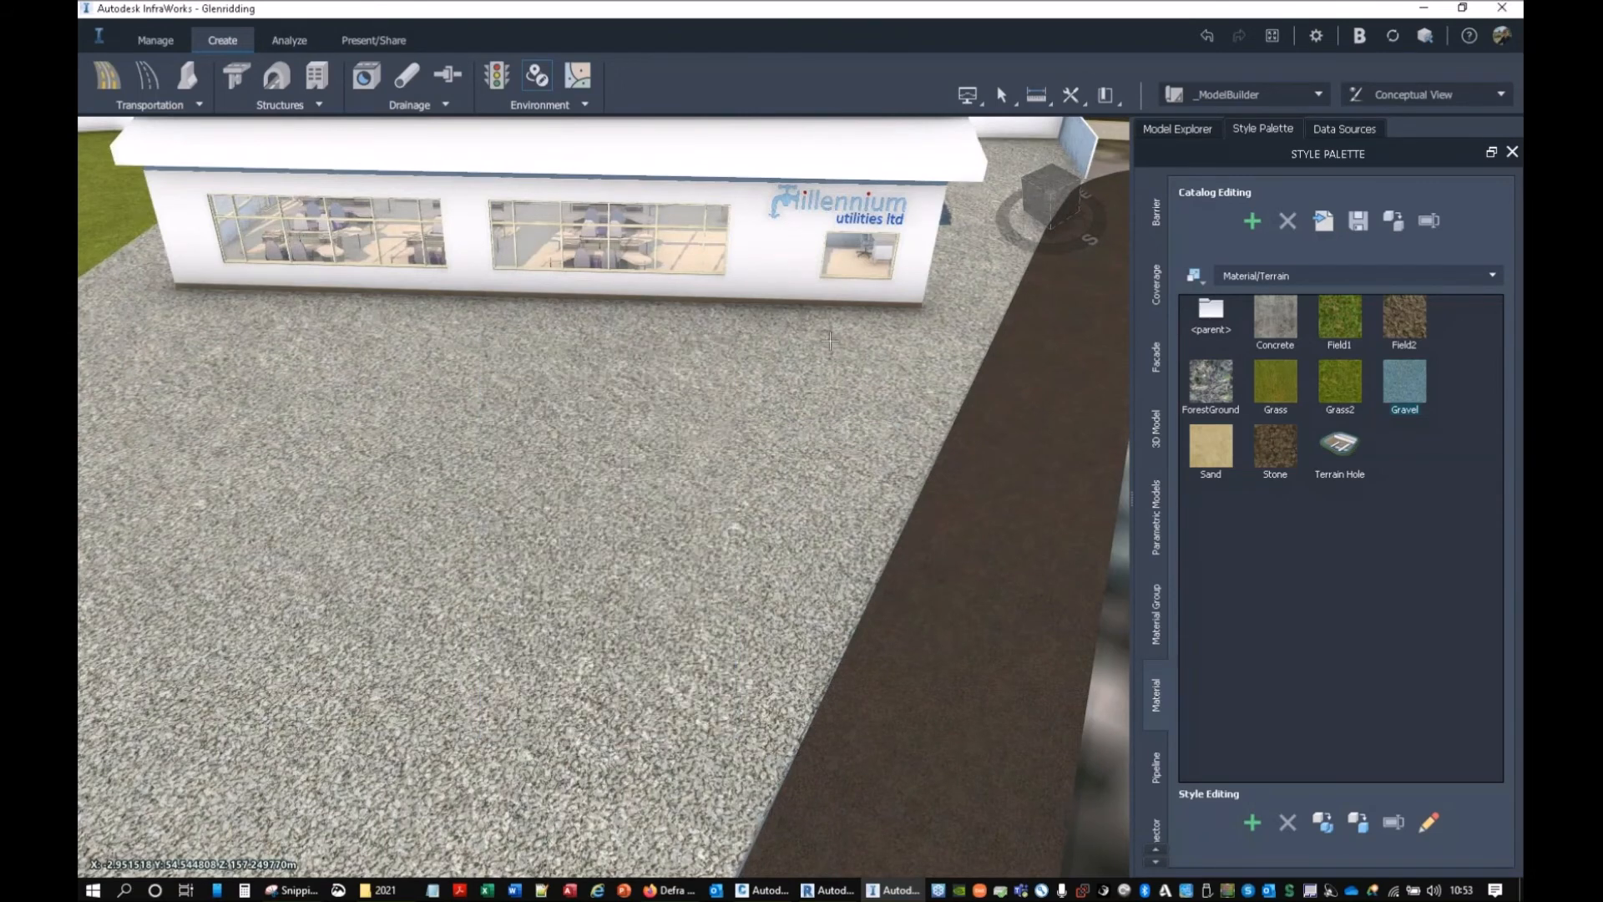
pyautogui.click(770, 396)
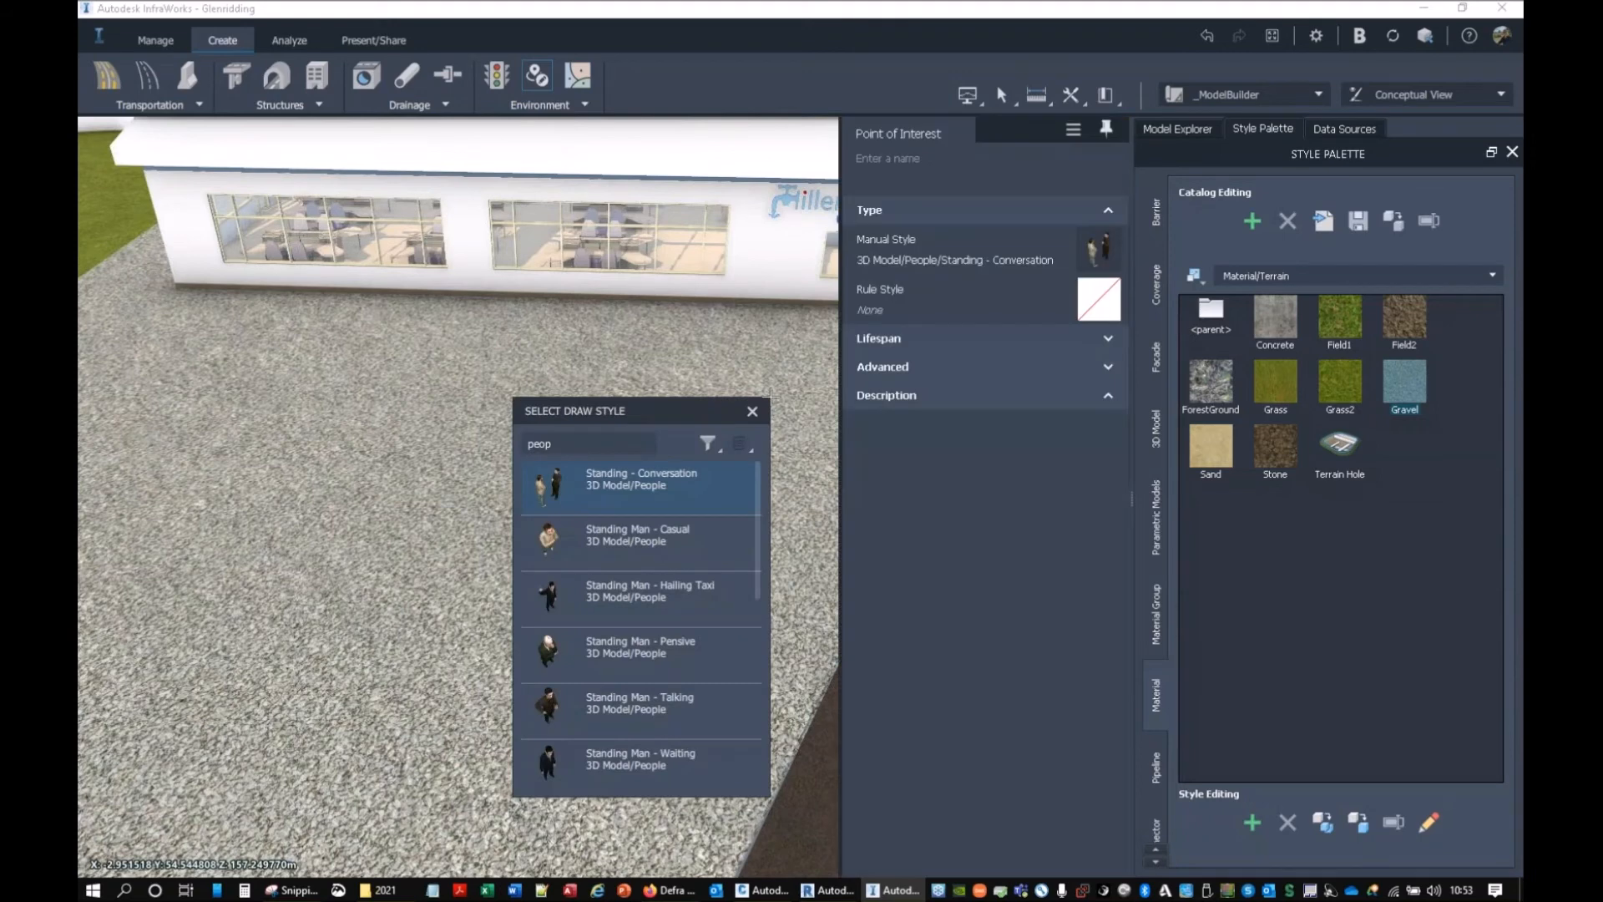
# Step: Place a Standing Man - Hailing Taxi on the gravel outside the windows and a Standing Man - Waiting between the desks inside the building
pyautogui.click(555, 579)
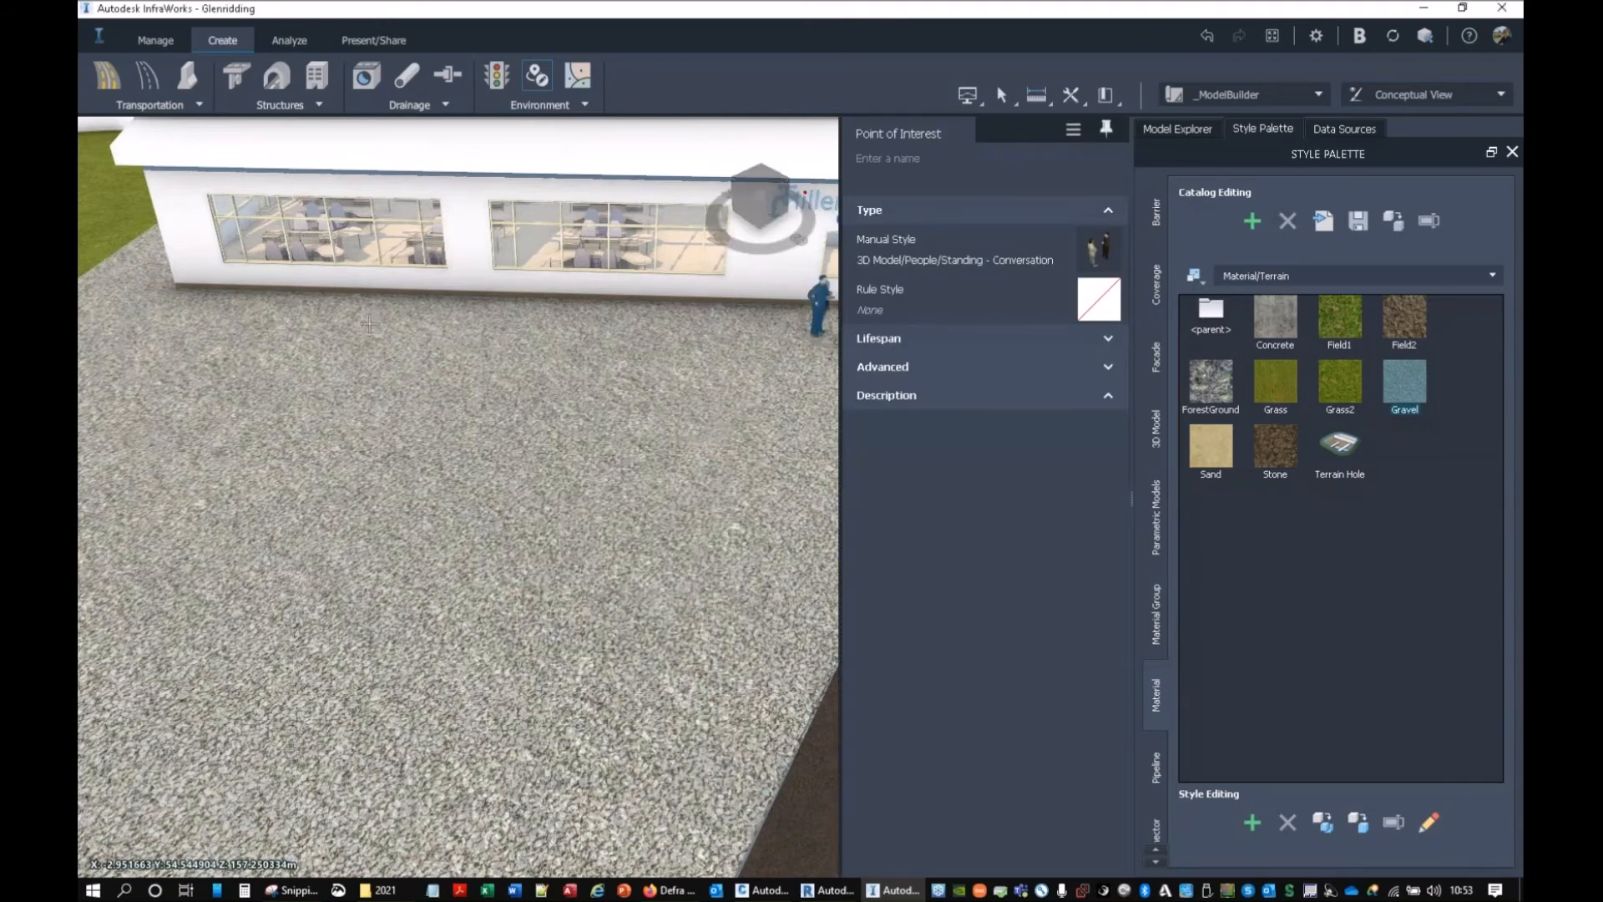
pyautogui.click(537, 513)
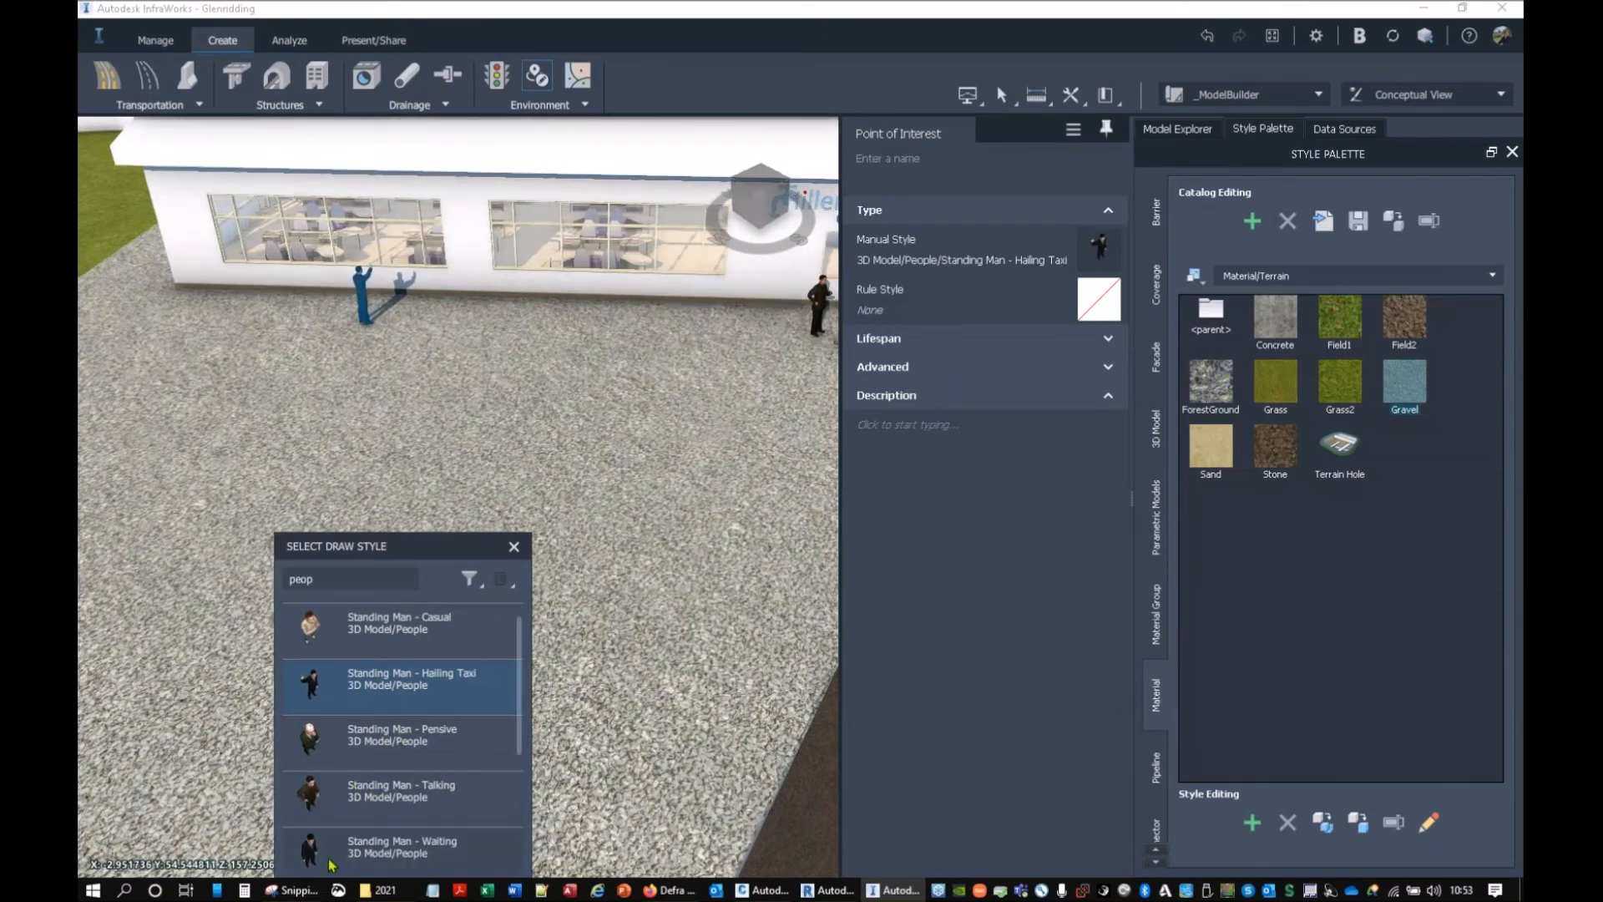
pyautogui.scroll(5, 539, 716)
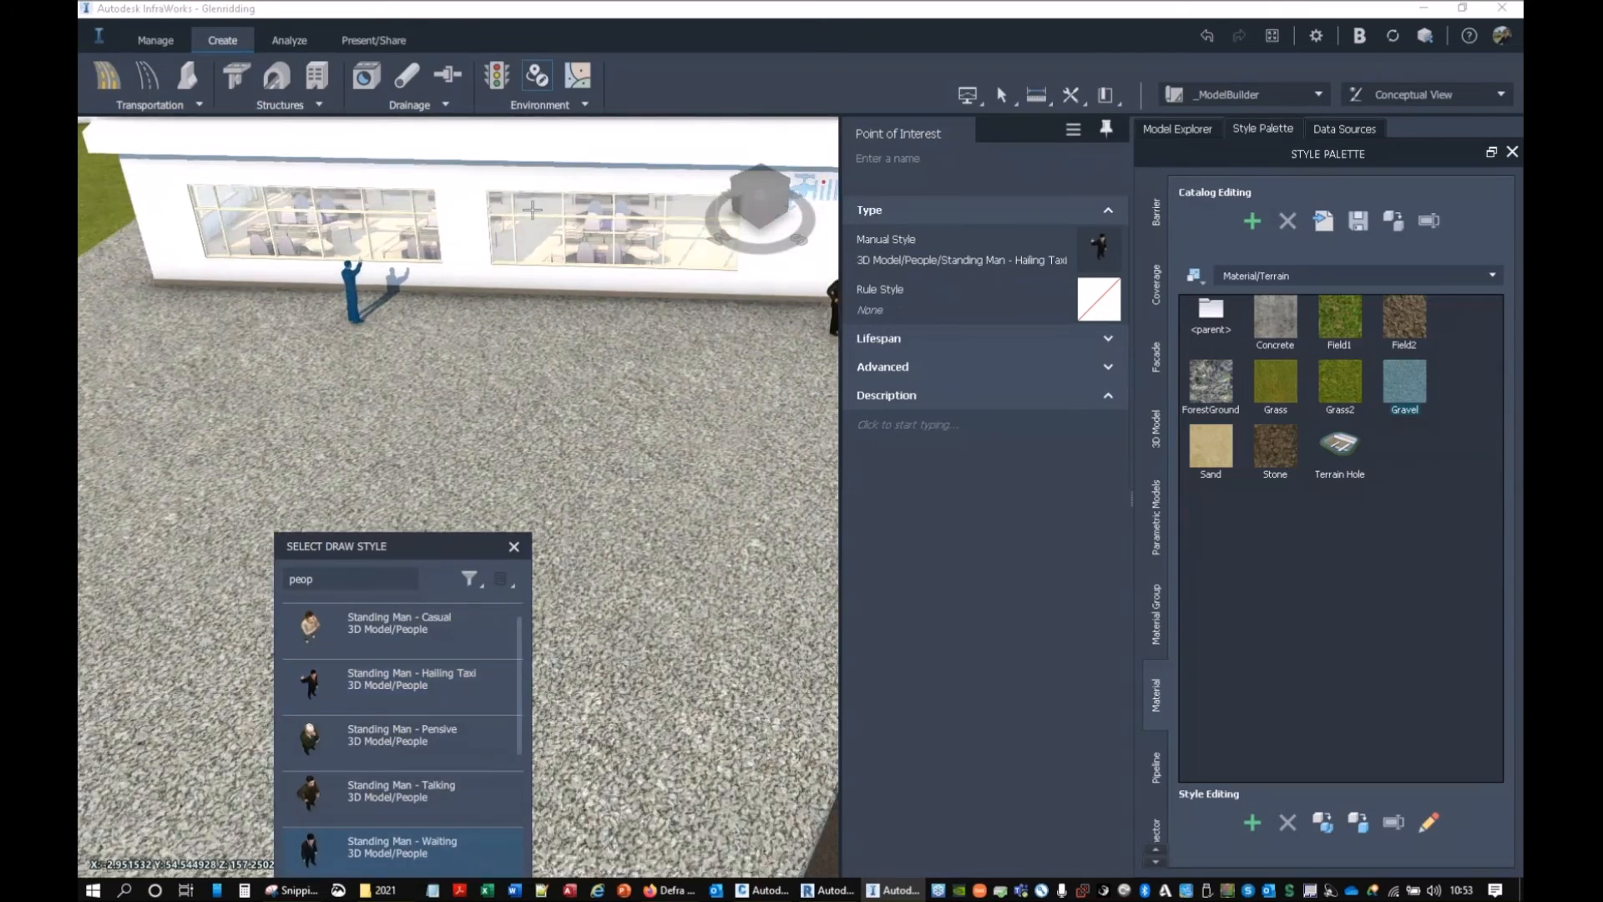
pyautogui.scroll(10, 539, 716)
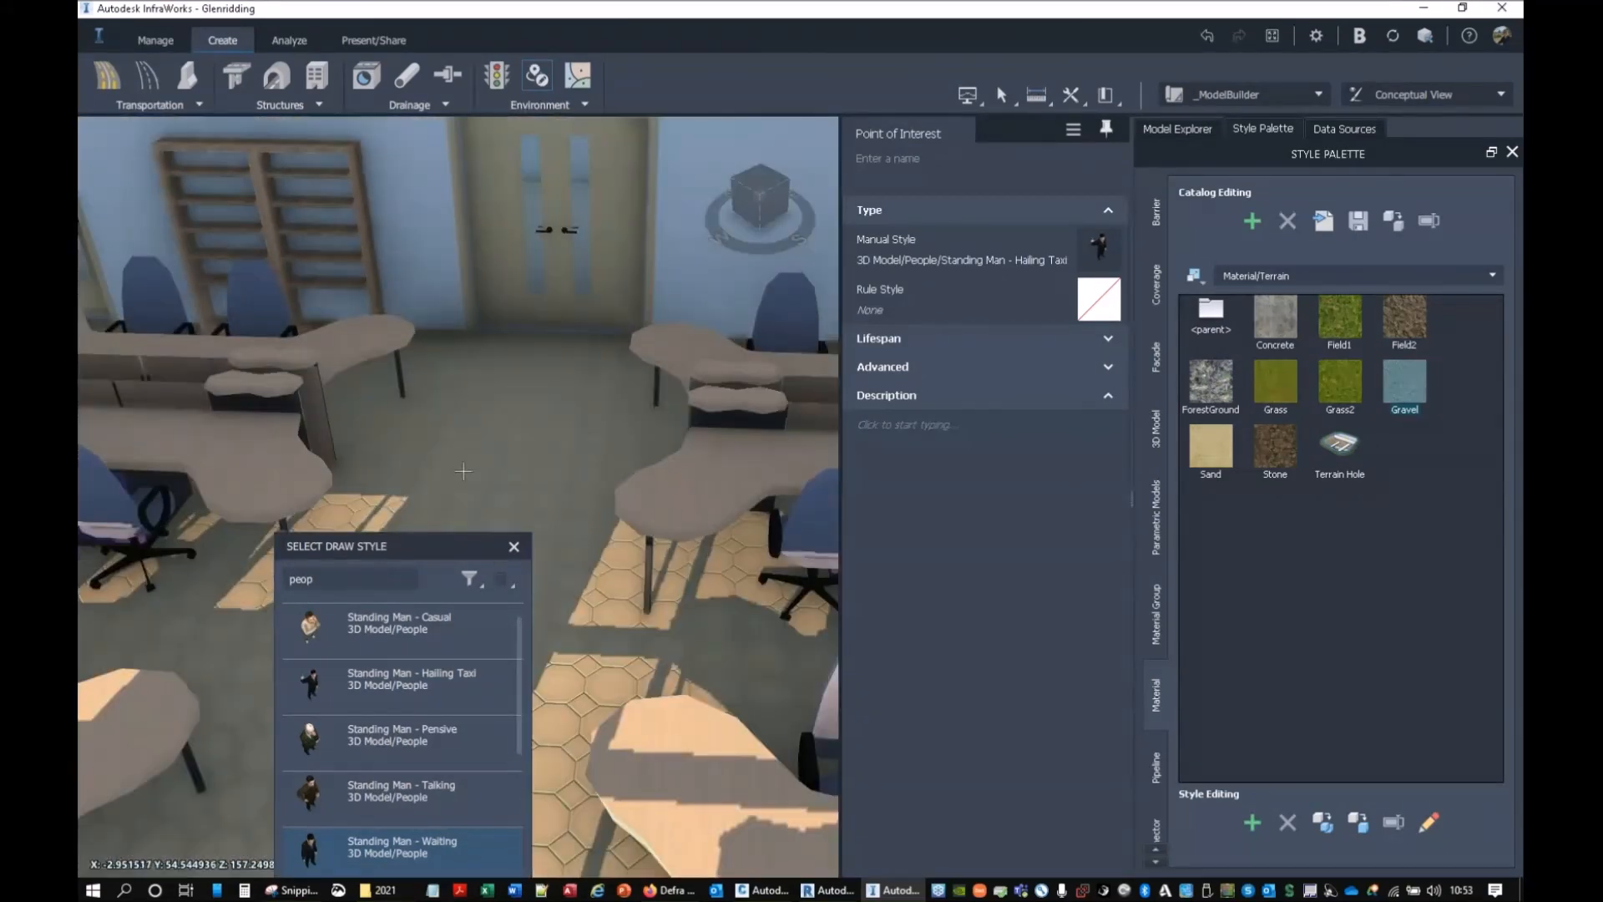
pyautogui.click(464, 471)
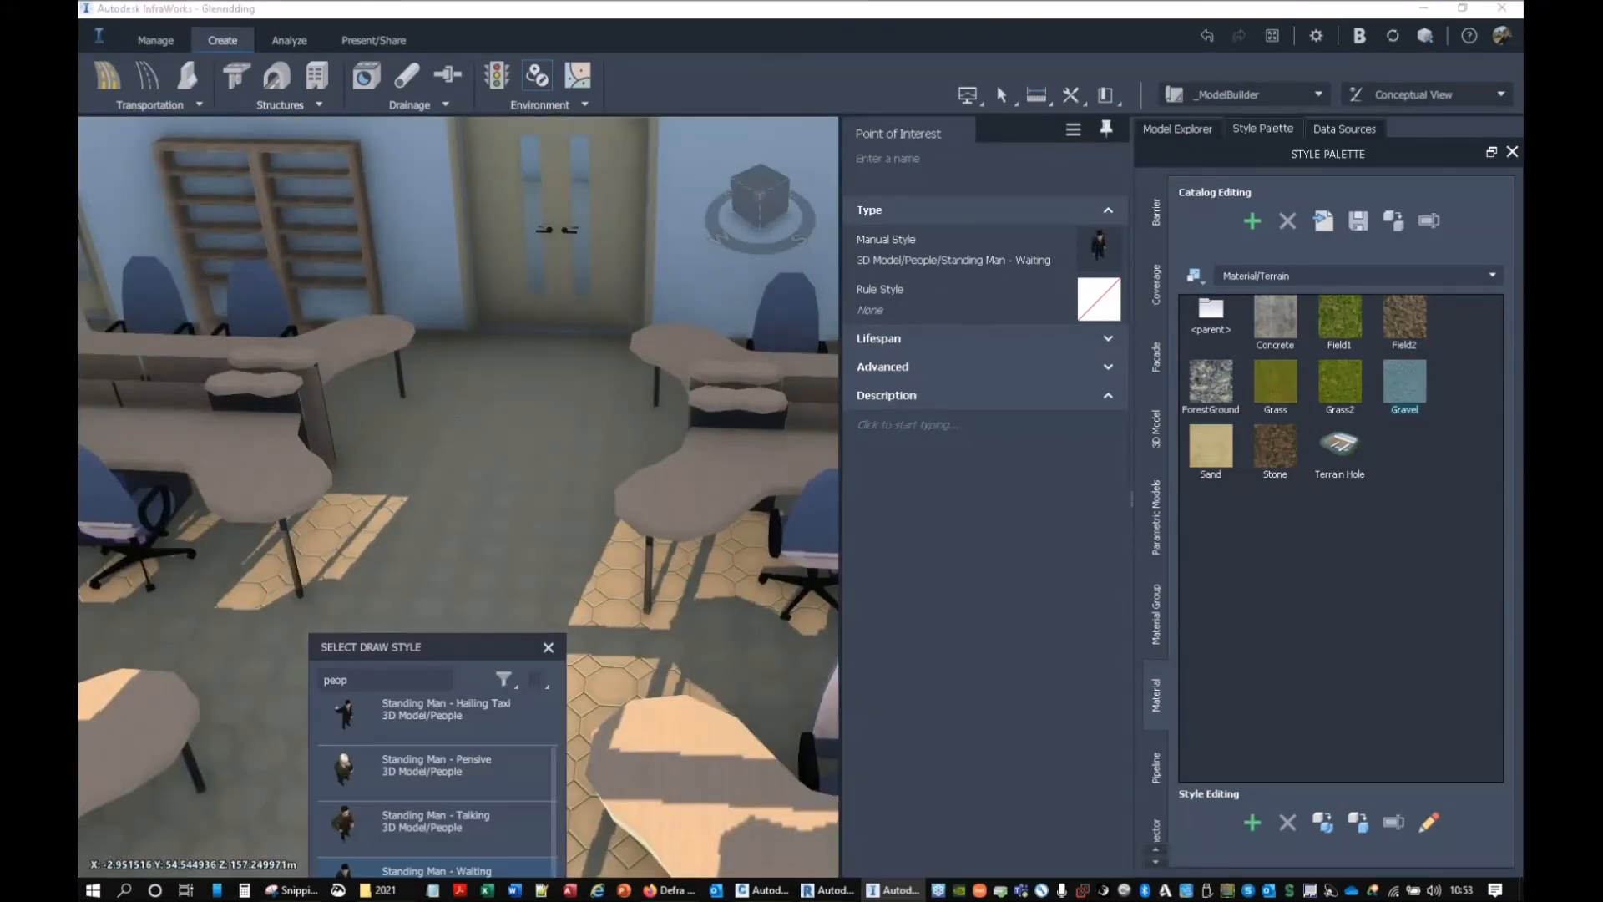
pyautogui.doubleClick(462, 464)
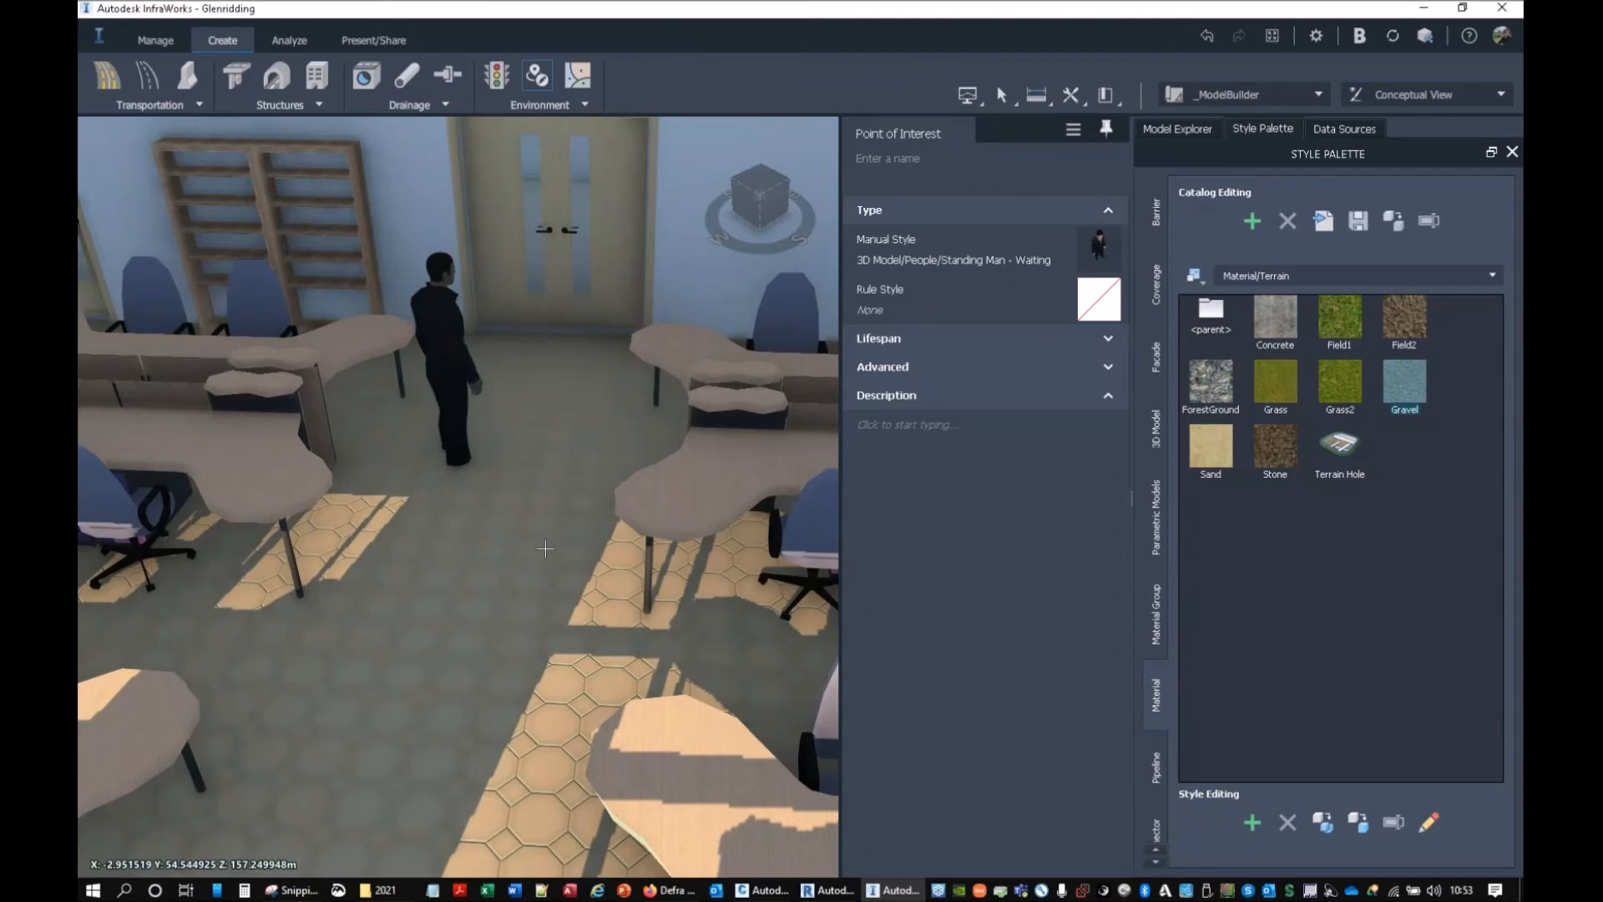
pyautogui.moveTo(454, 499); pyautogui.dragTo(449, 478)
pyautogui.press('Escape')
# Step: Search the point-of-interest styles for "veg" and place a Beech Tree in the far walled corner of the grass area
pyautogui.moveTo(578, 521); pyautogui.dragTo(489, 639)
pyautogui.scroll(-8, 330, 501)
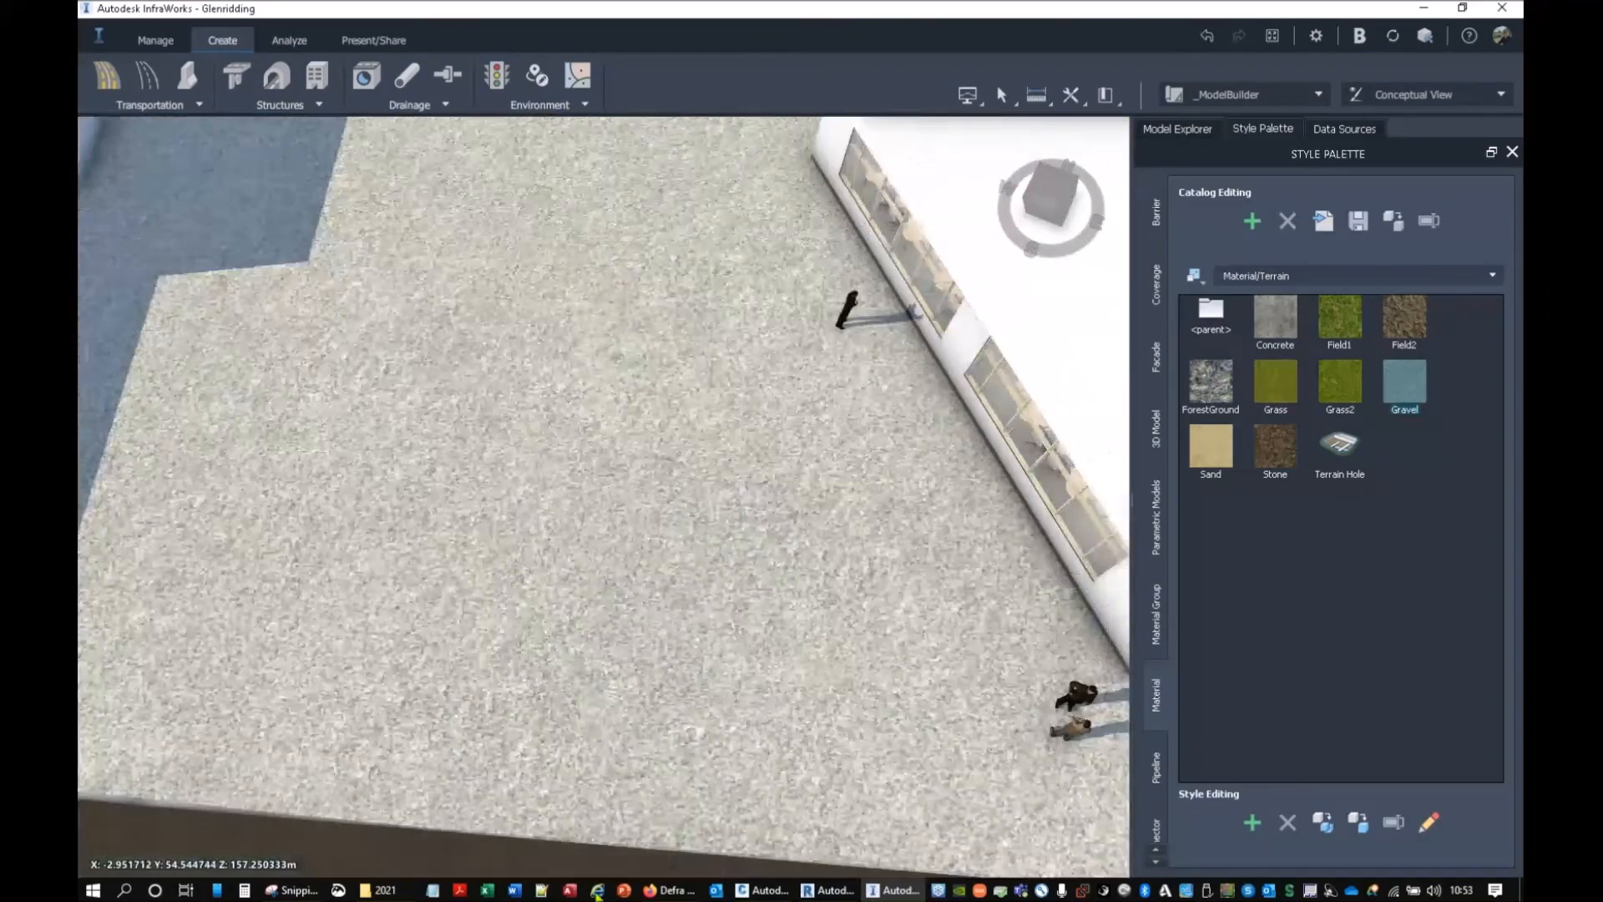
pyautogui.moveTo(492, 401); pyautogui.dragTo(557, 678, button='middle')
pyautogui.scroll(-2, 576, 671)
pyautogui.scroll(-3, 585, 668)
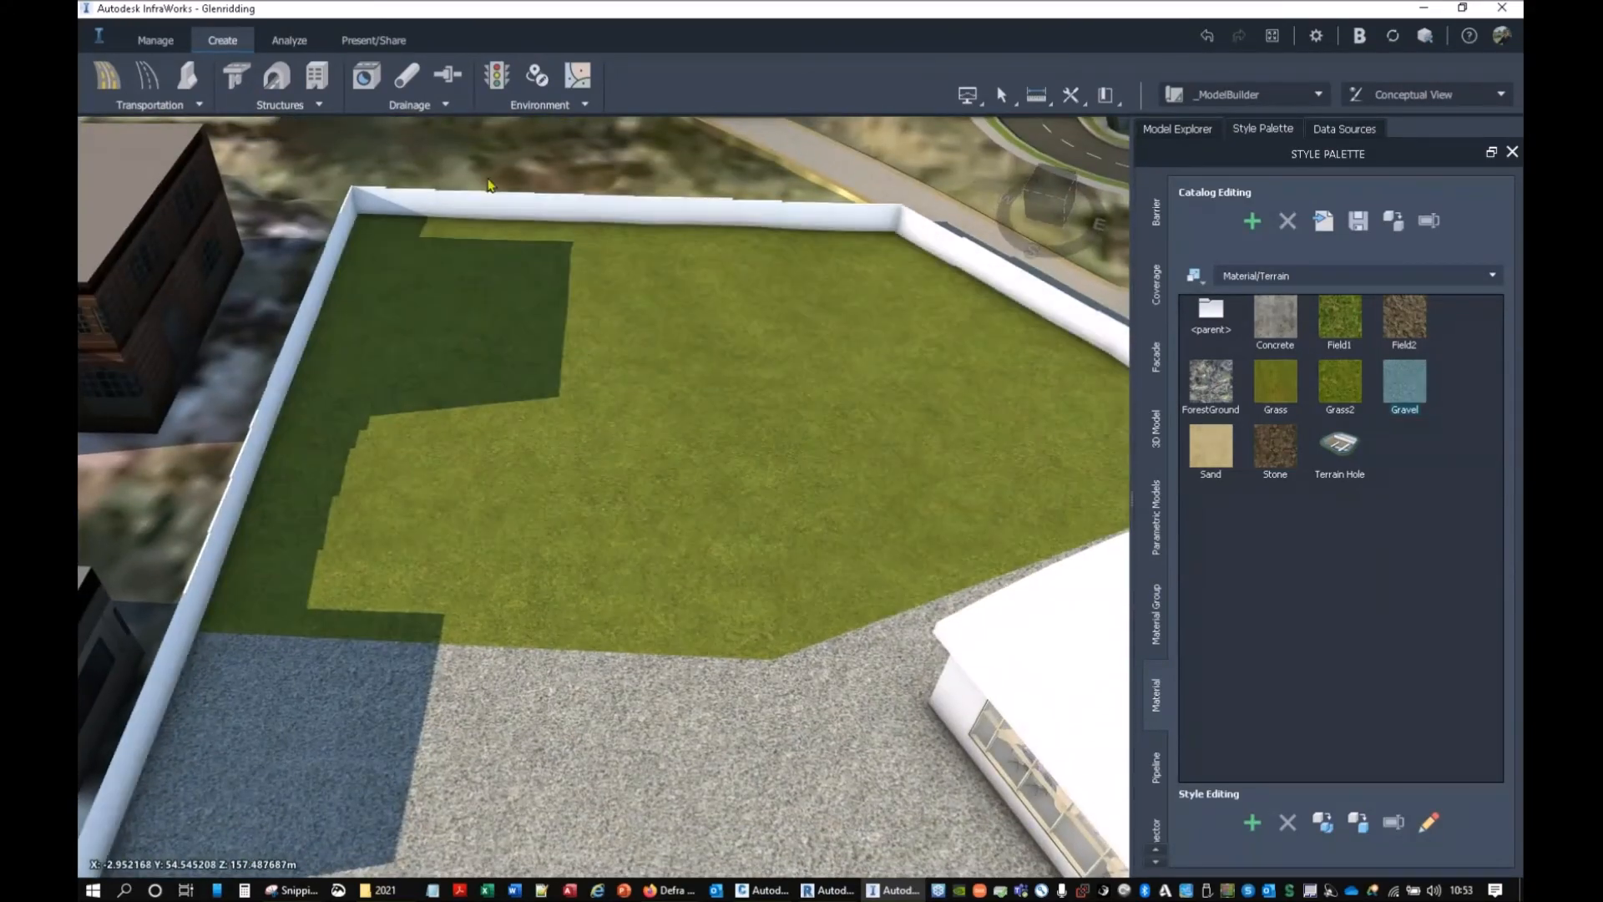
pyautogui.click(535, 103)
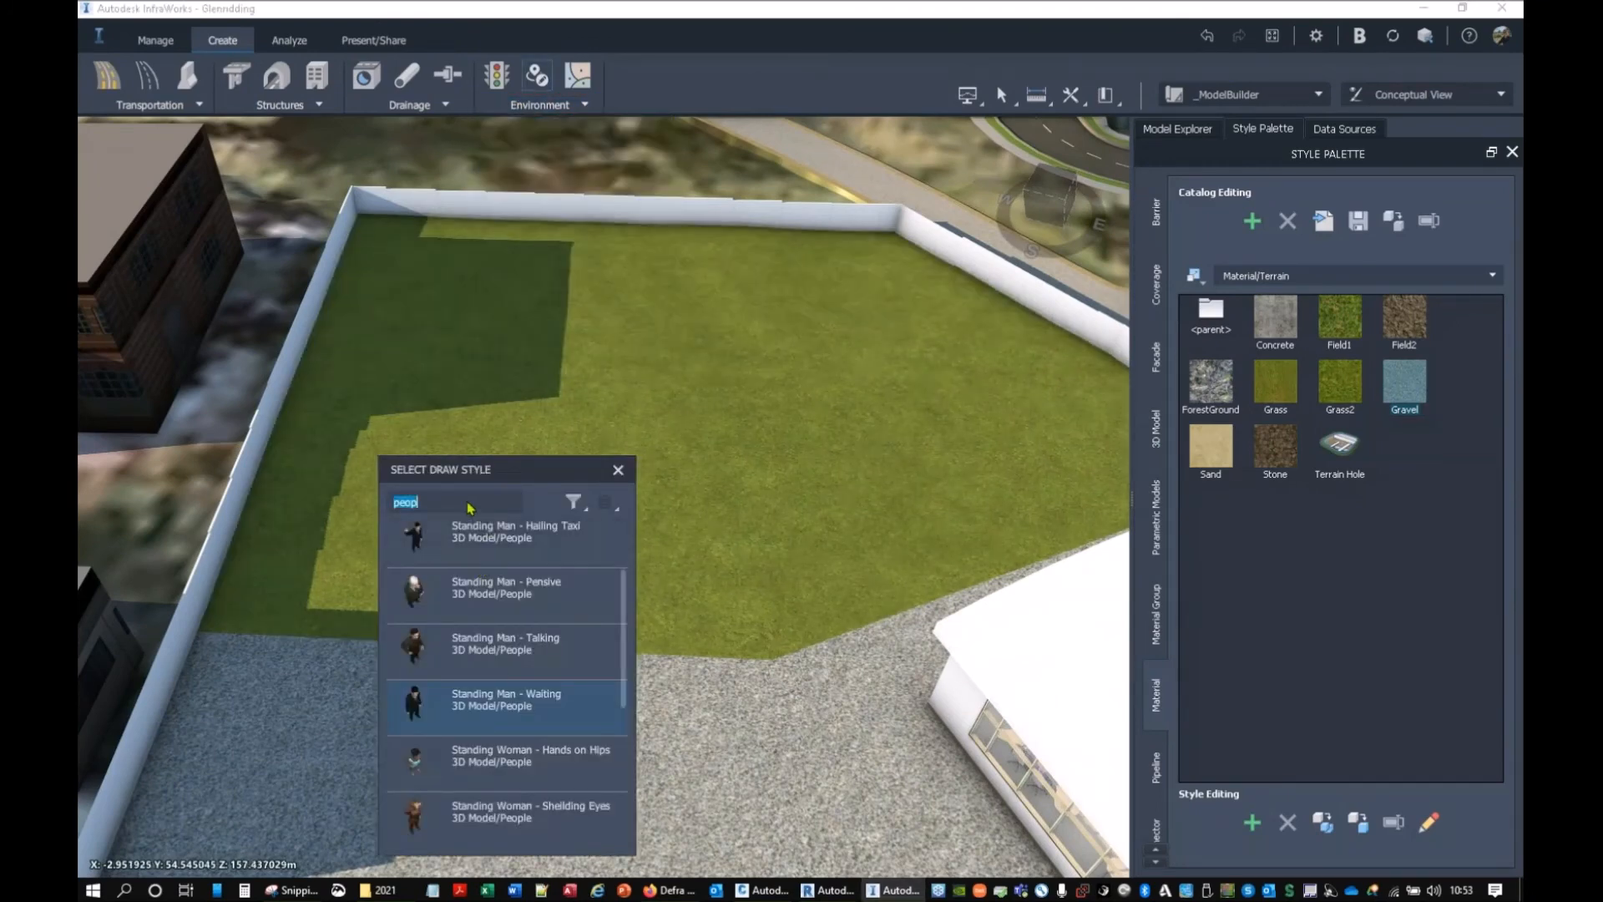
pyautogui.write('ve')
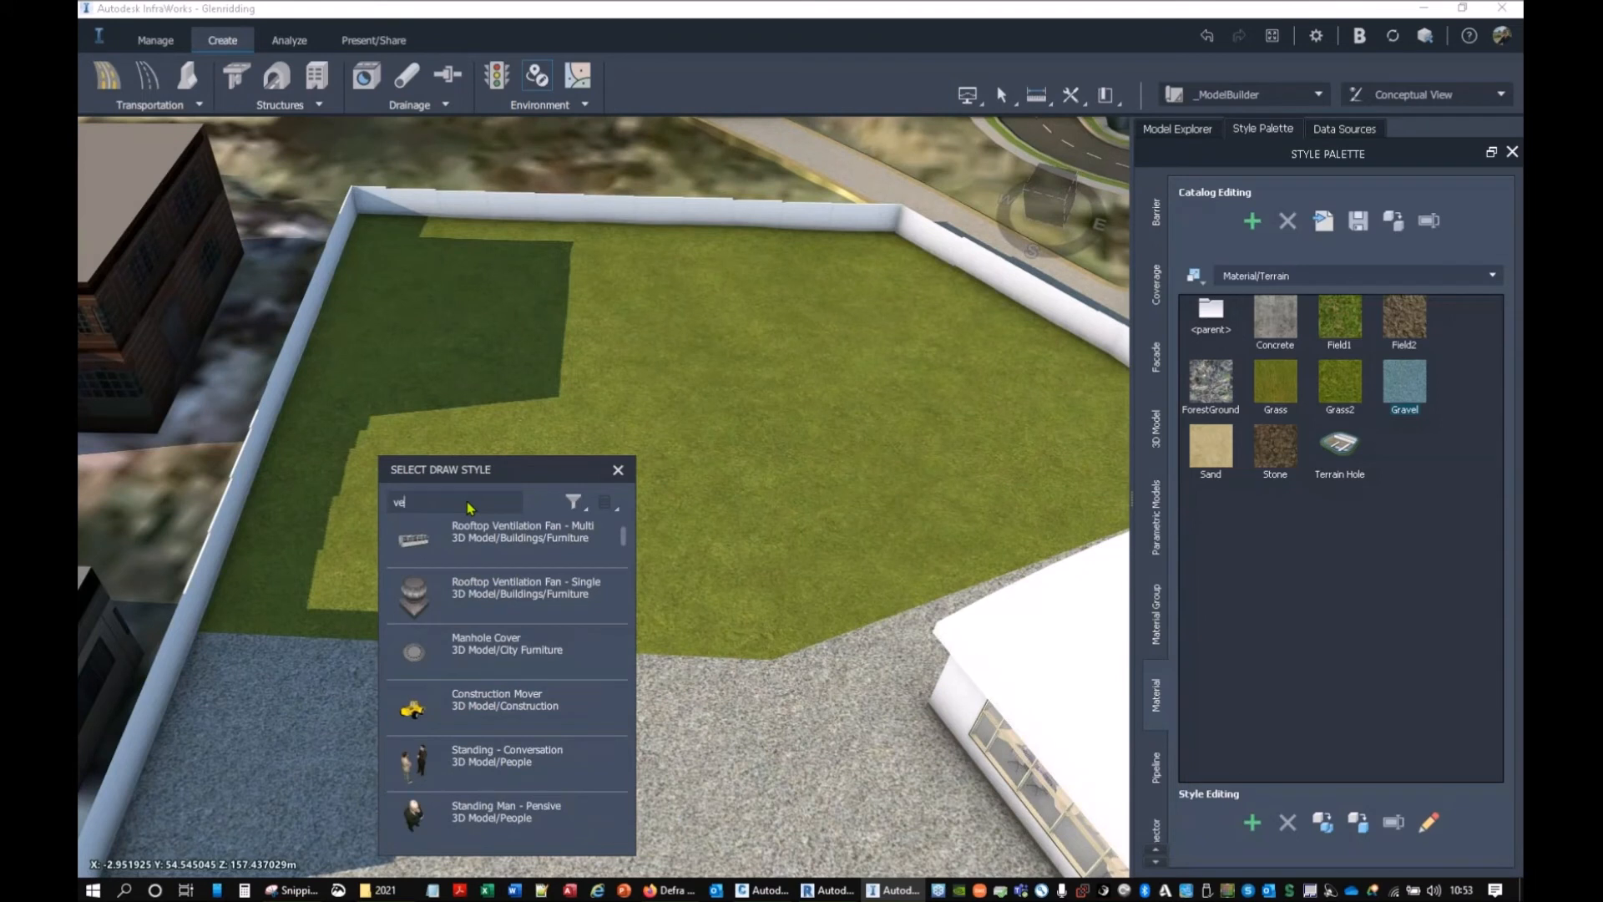
pyautogui.write('g')
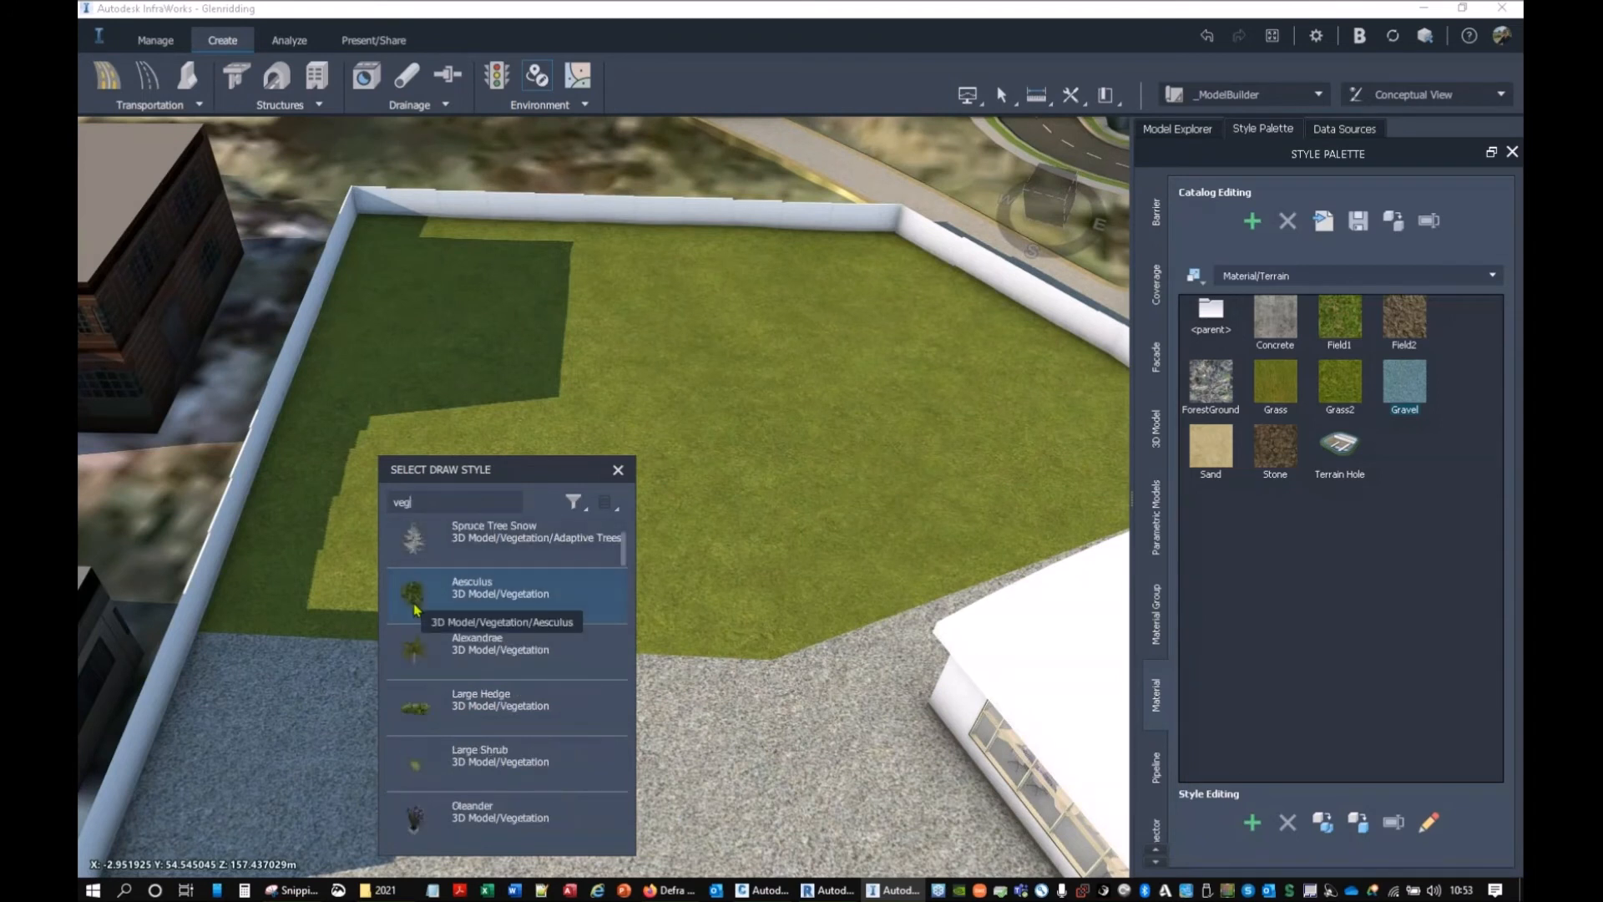
pyautogui.scroll(3, 432, 609)
pyautogui.click(484, 543)
pyautogui.click(448, 288)
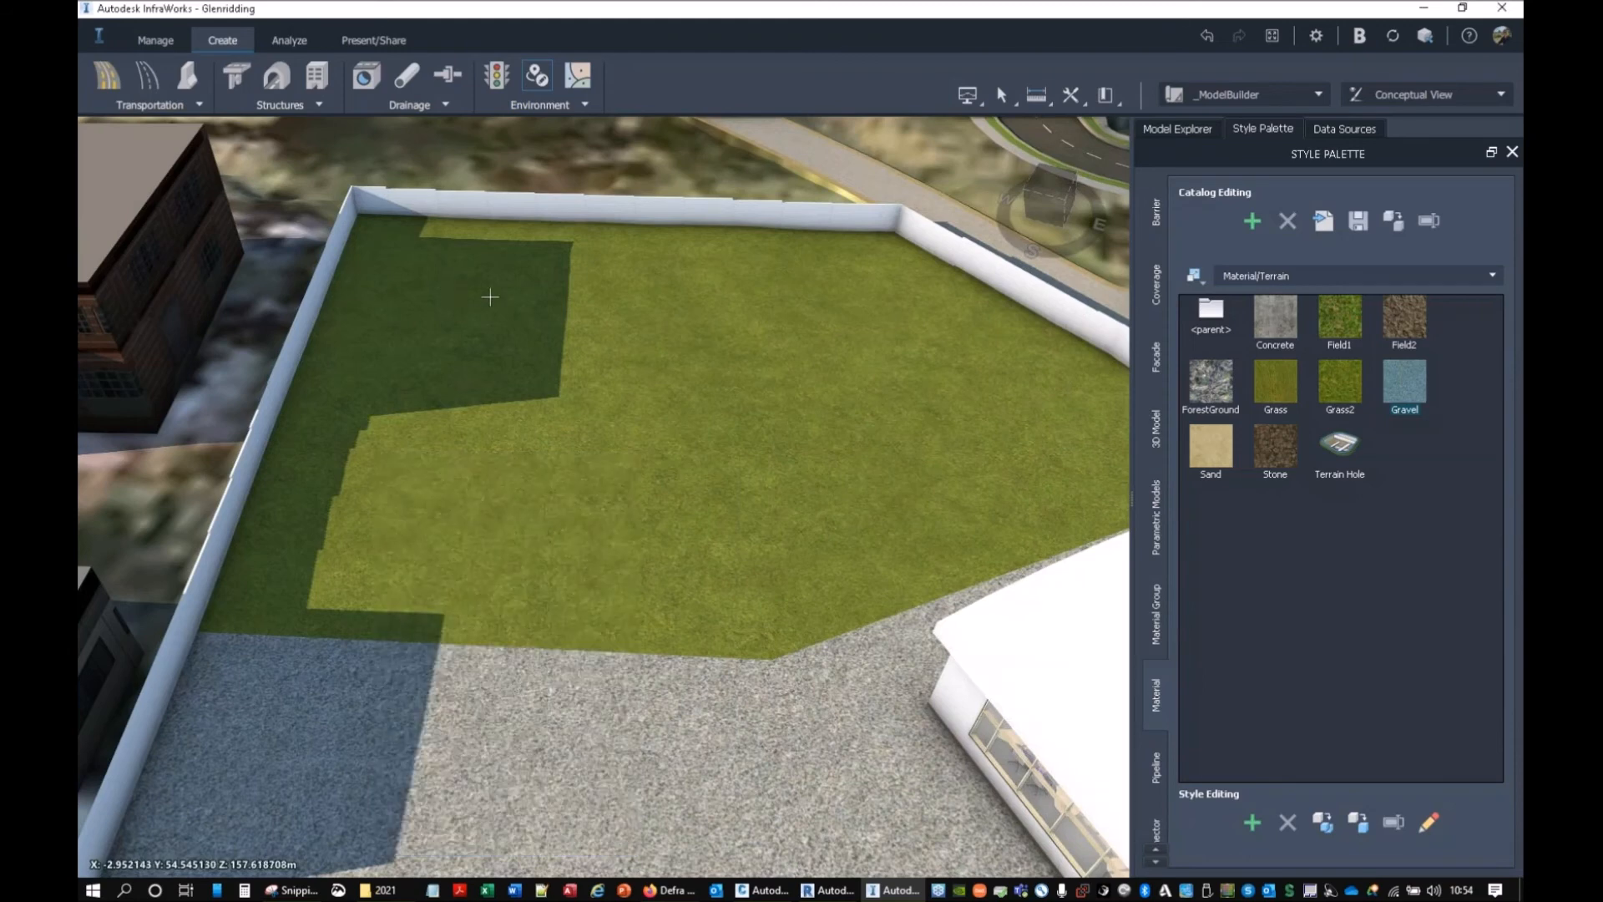
pyautogui.click(556, 342)
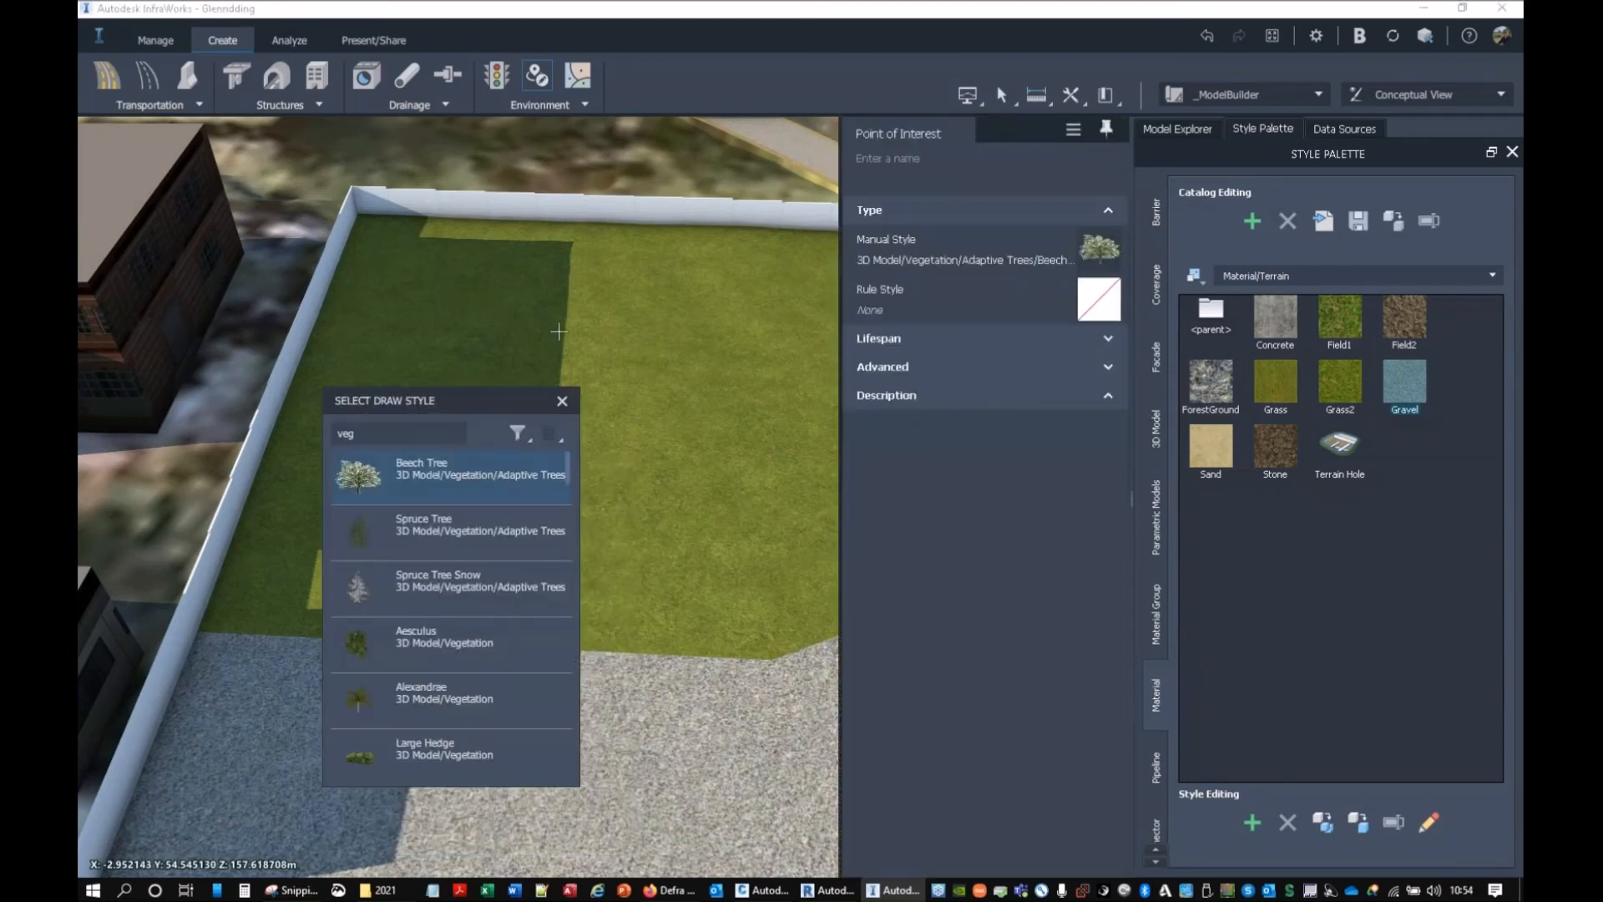
pyautogui.click(561, 403)
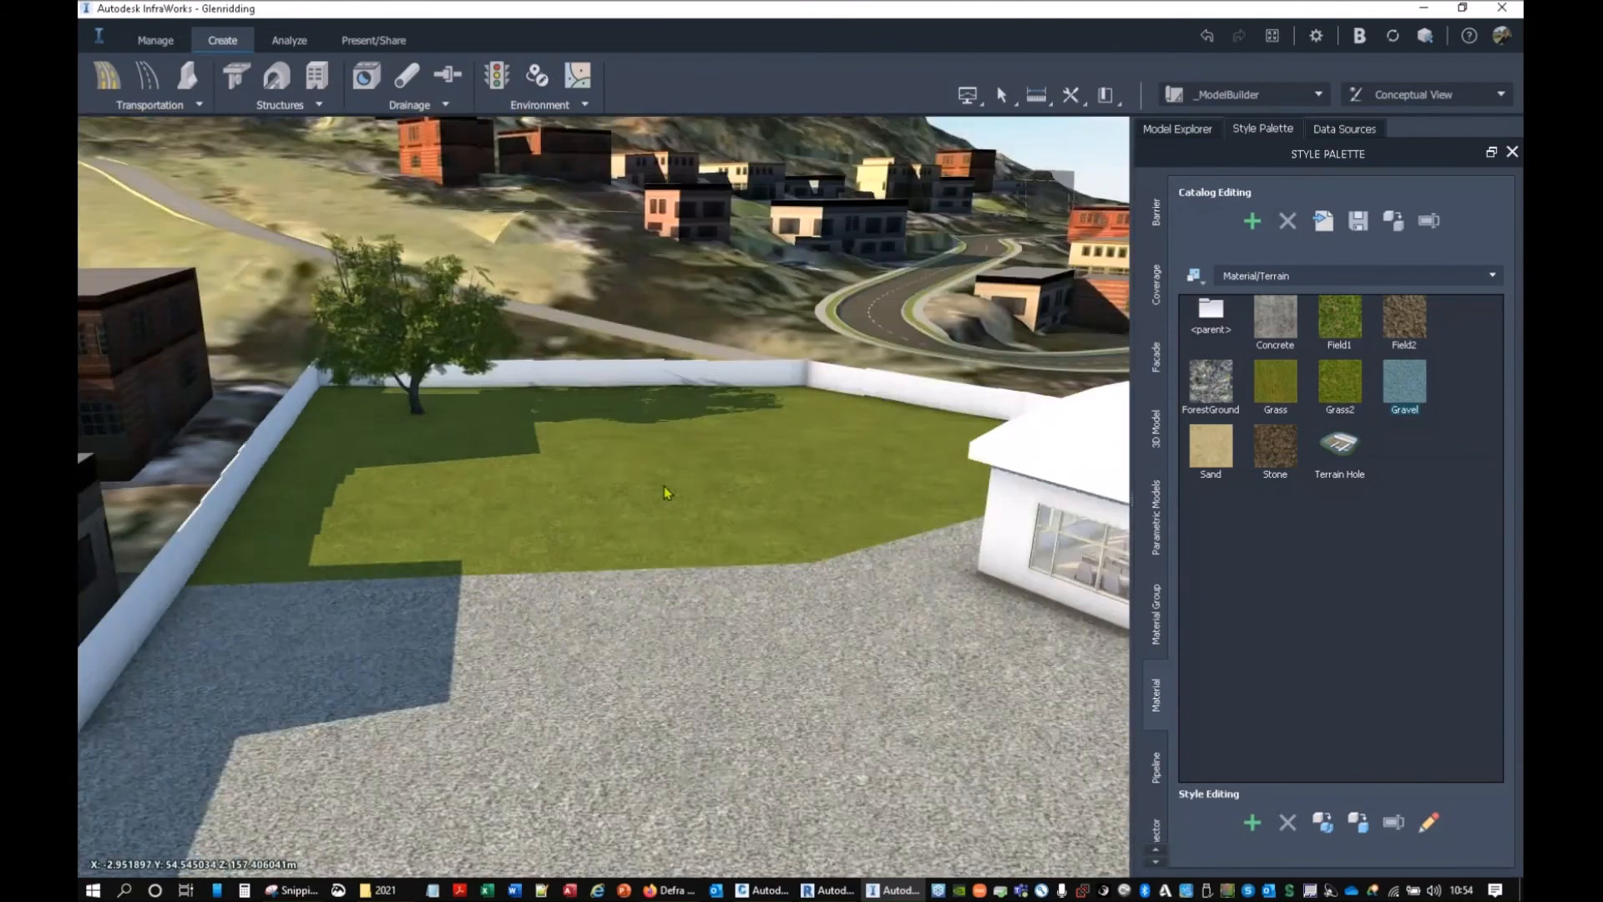
# Step: Add a new proposal named PlanB from the current design, and switch the model to the PlanA proposal
pyautogui.scroll(-5, 659, 488)
pyautogui.moveTo(857, 548); pyautogui.dragTo(739, 516)
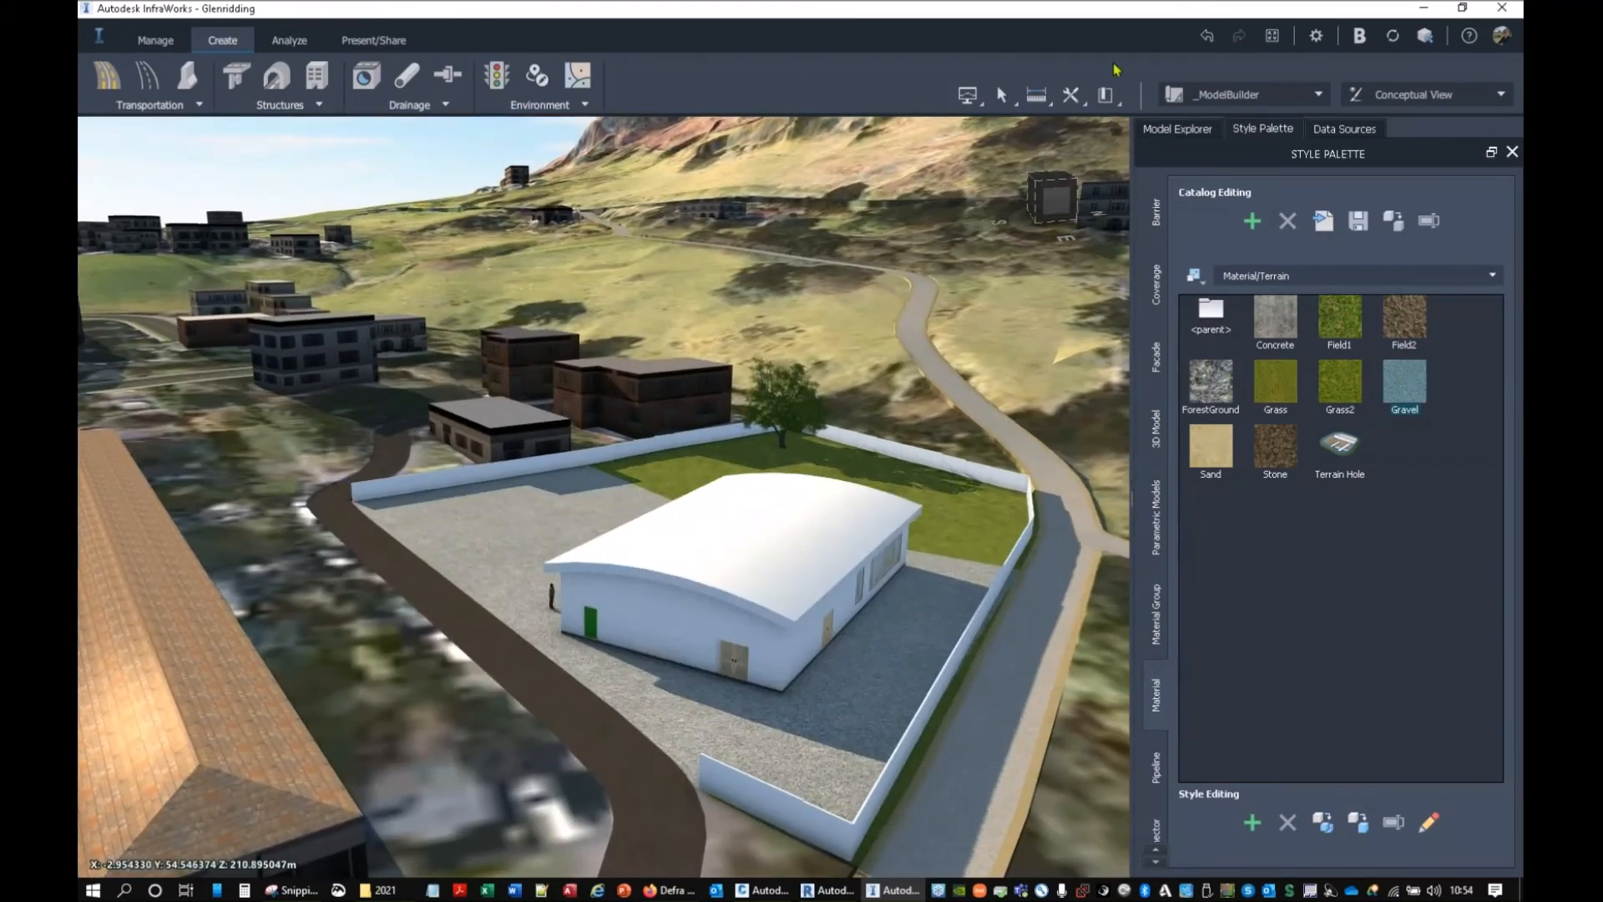
pyautogui.click(1244, 94)
pyautogui.click(1309, 209)
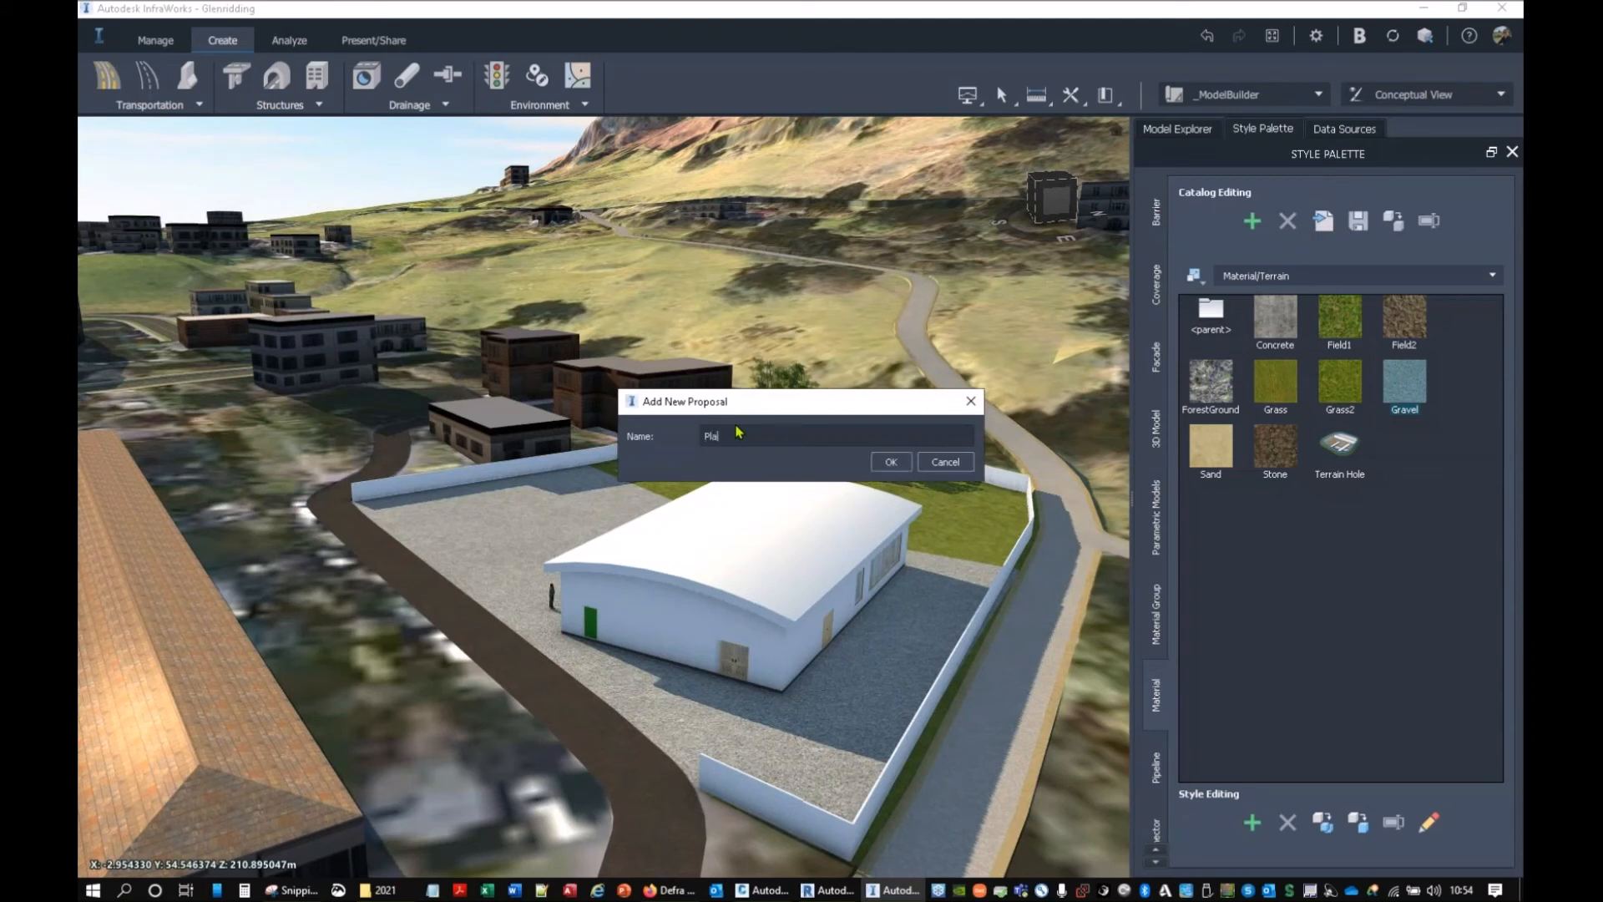
pyautogui.click(891, 462)
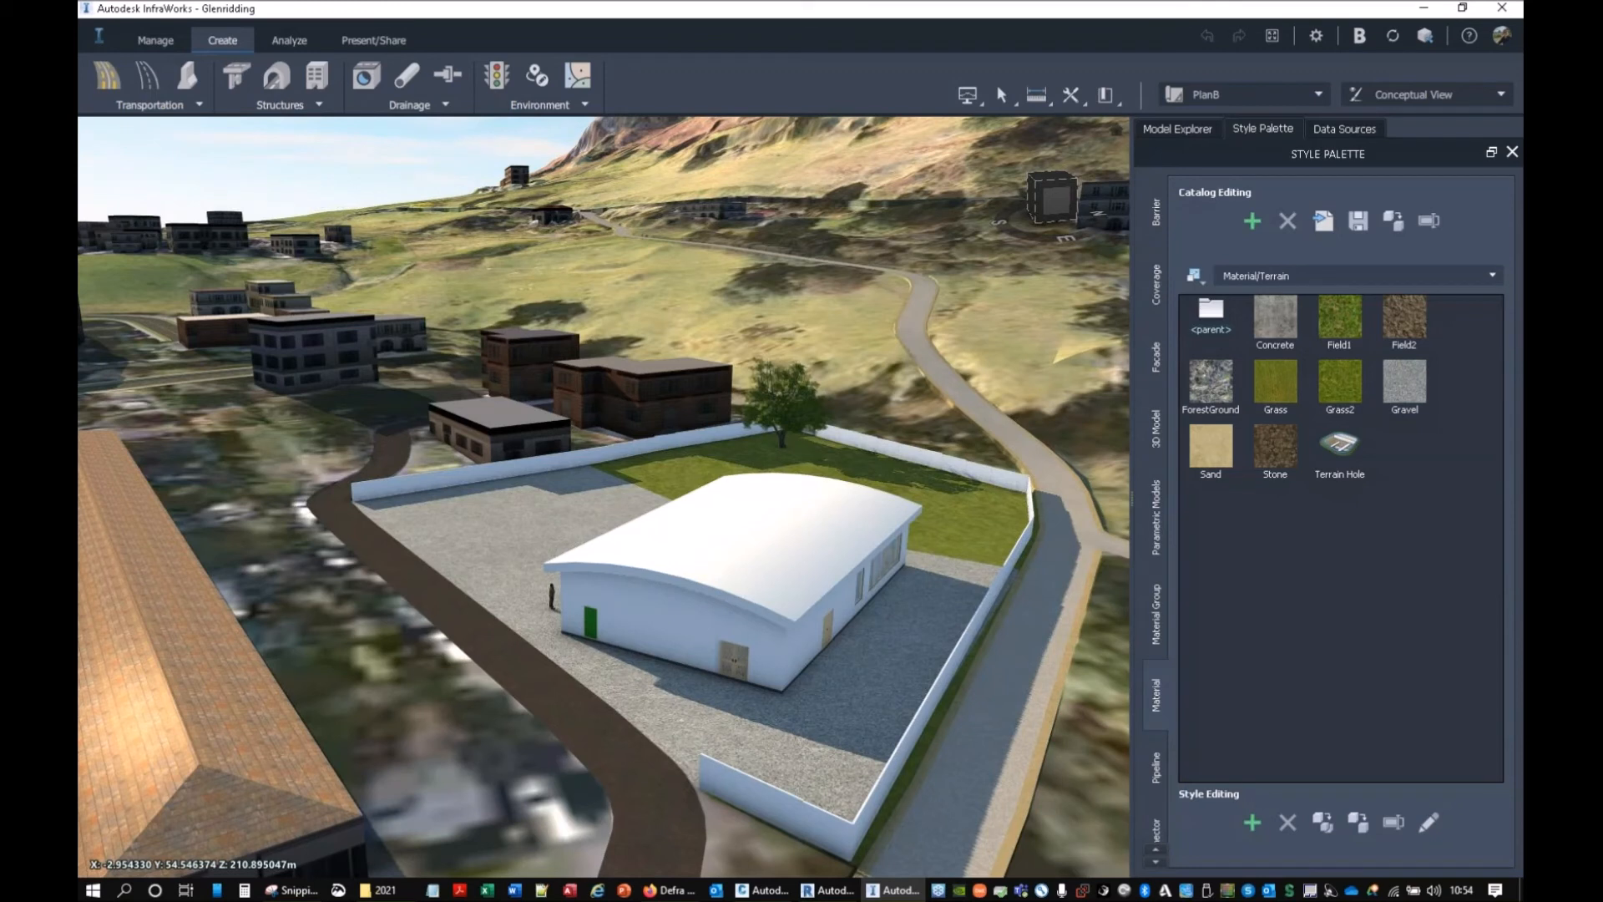
pyautogui.click(1255, 99)
pyautogui.click(1208, 121)
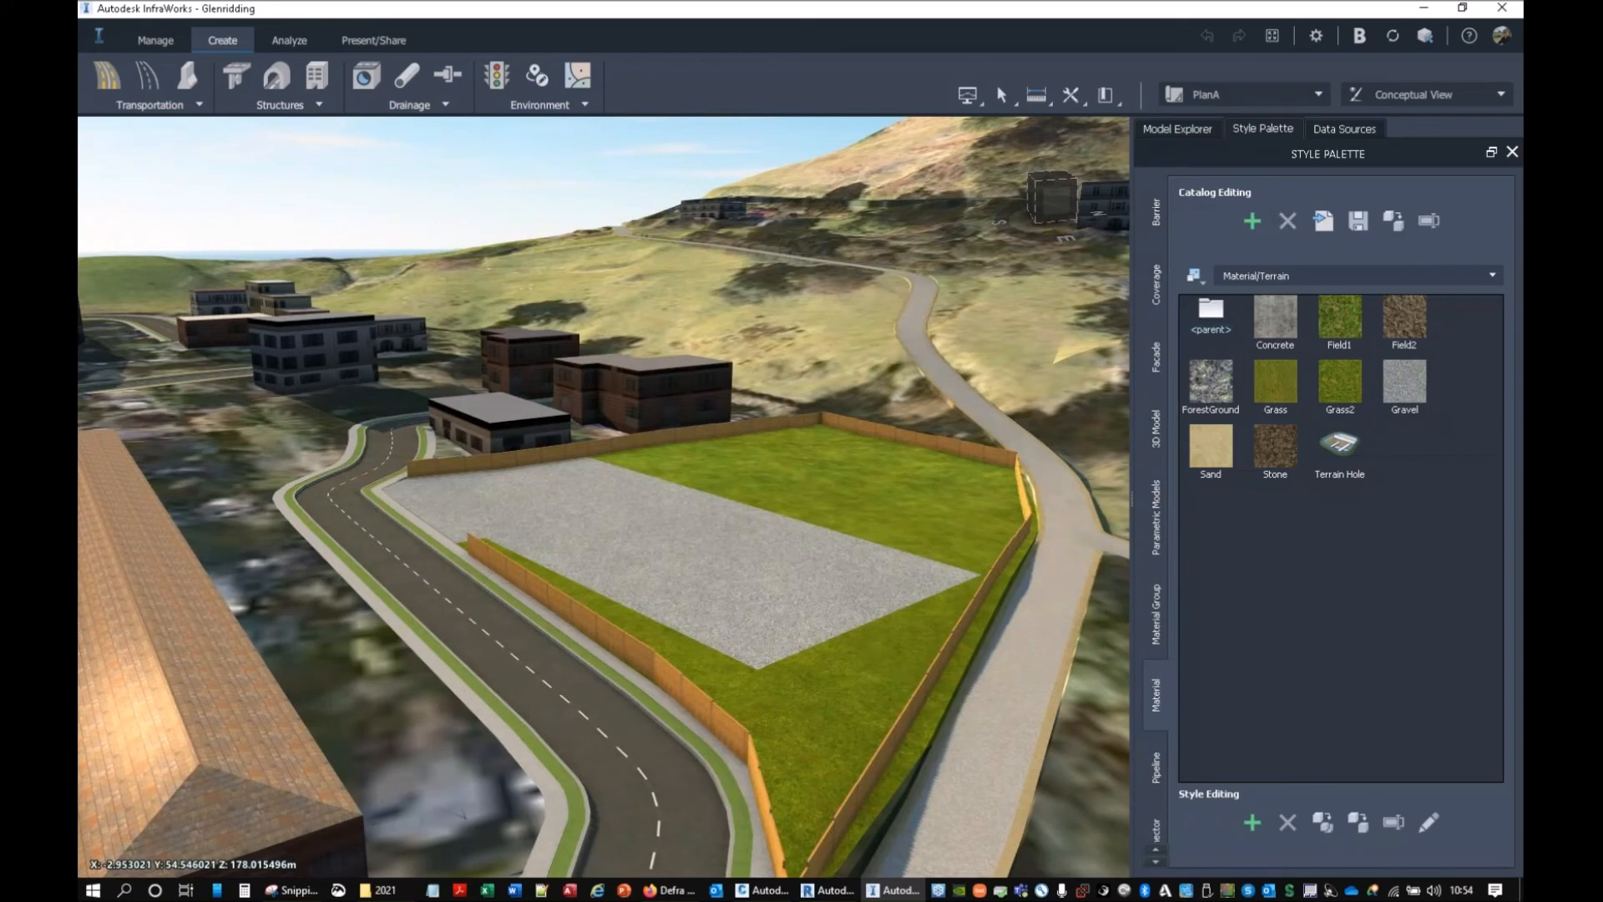
# Step: Examine the PlanA site from several angles, including the building's signed facade, the surrounding grass, fencing and nearby roads
pyautogui.moveTo(903, 656); pyautogui.dragTo(672, 605)
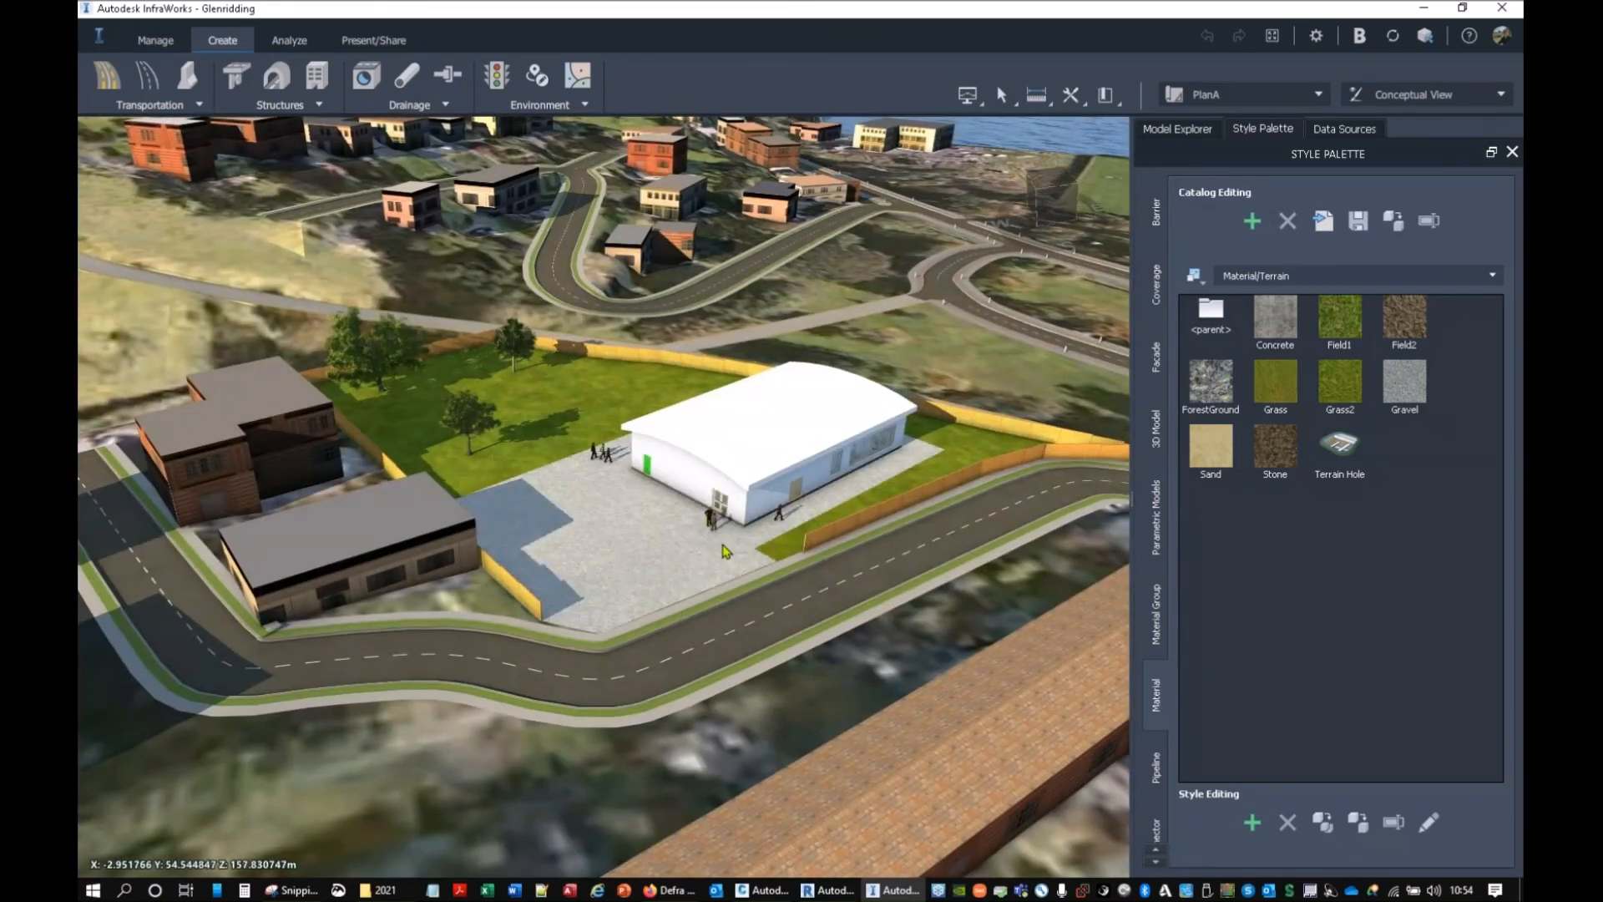
pyautogui.scroll(5, 723, 551)
pyautogui.scroll(-3, 652, 518)
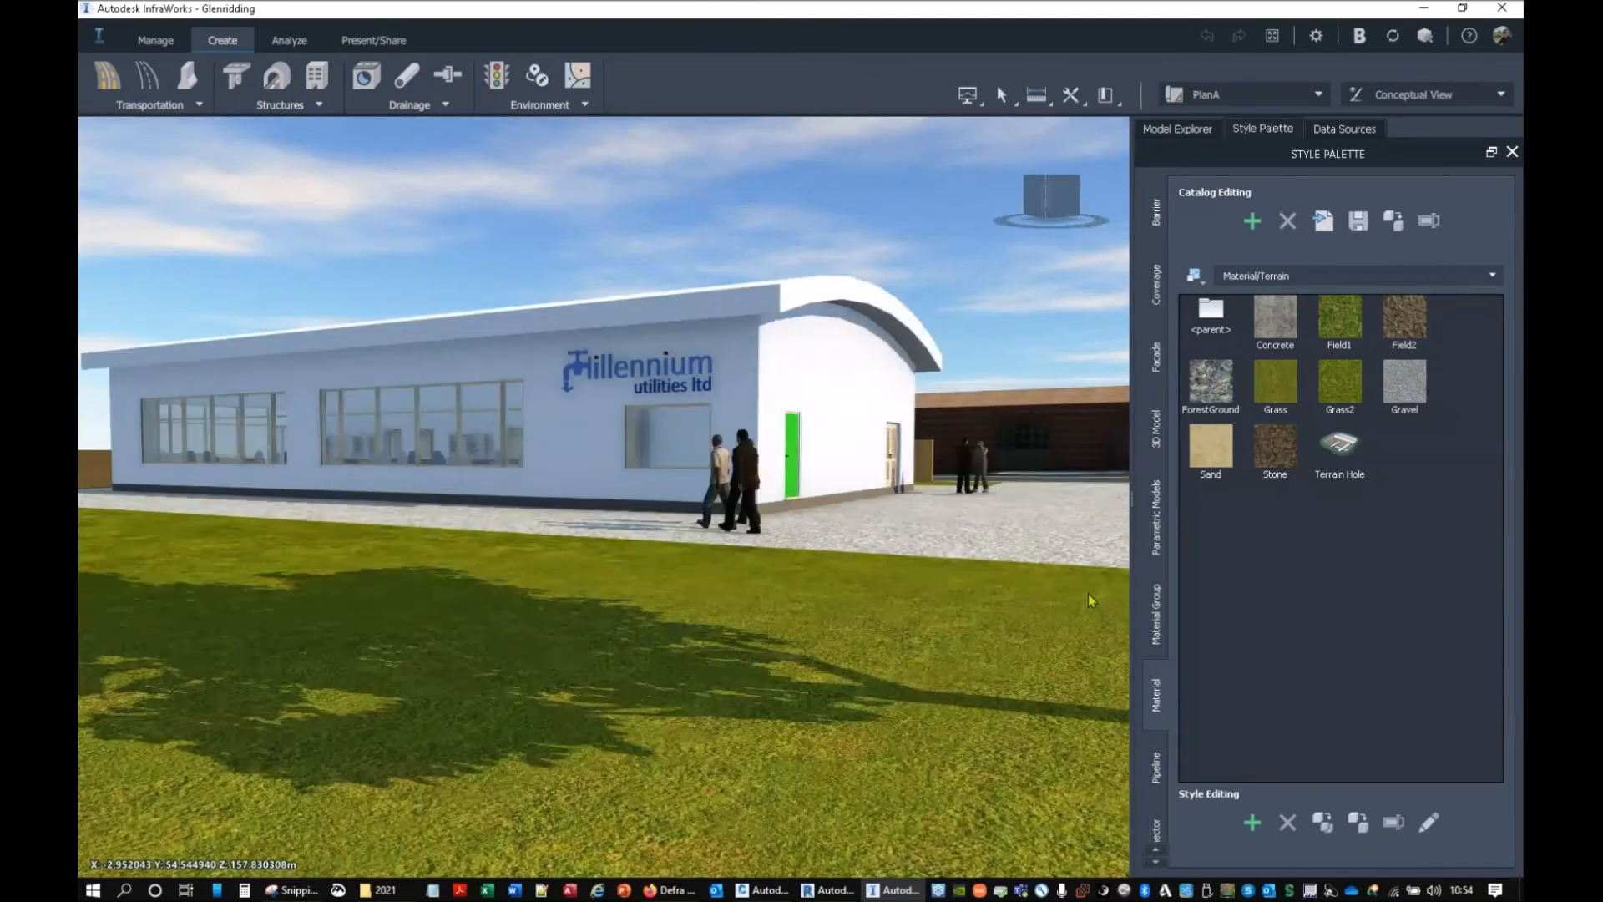
pyautogui.moveTo(1088, 600); pyautogui.dragTo(1121, 603, button='middle')
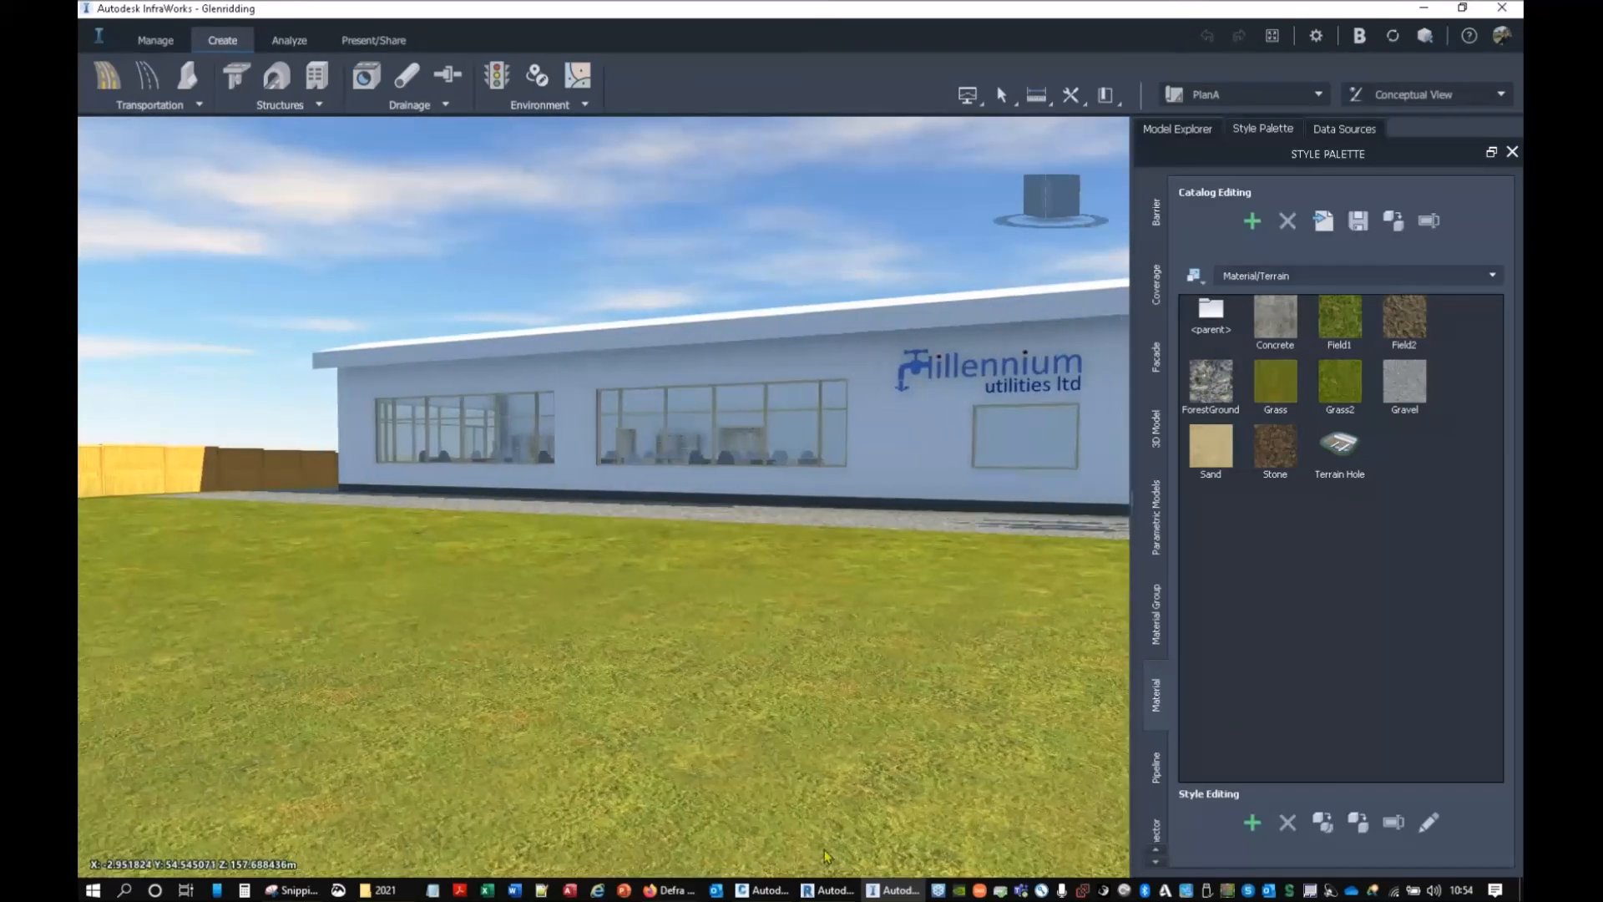
pyautogui.moveTo(217, 539); pyautogui.dragTo(574, 605, button='middle')
pyautogui.moveTo(574, 604); pyautogui.dragTo(717, 554)
pyautogui.scroll(-3, 636, 638)
pyautogui.scroll(-6, 636, 641)
pyautogui.scroll(8, 715, 553)
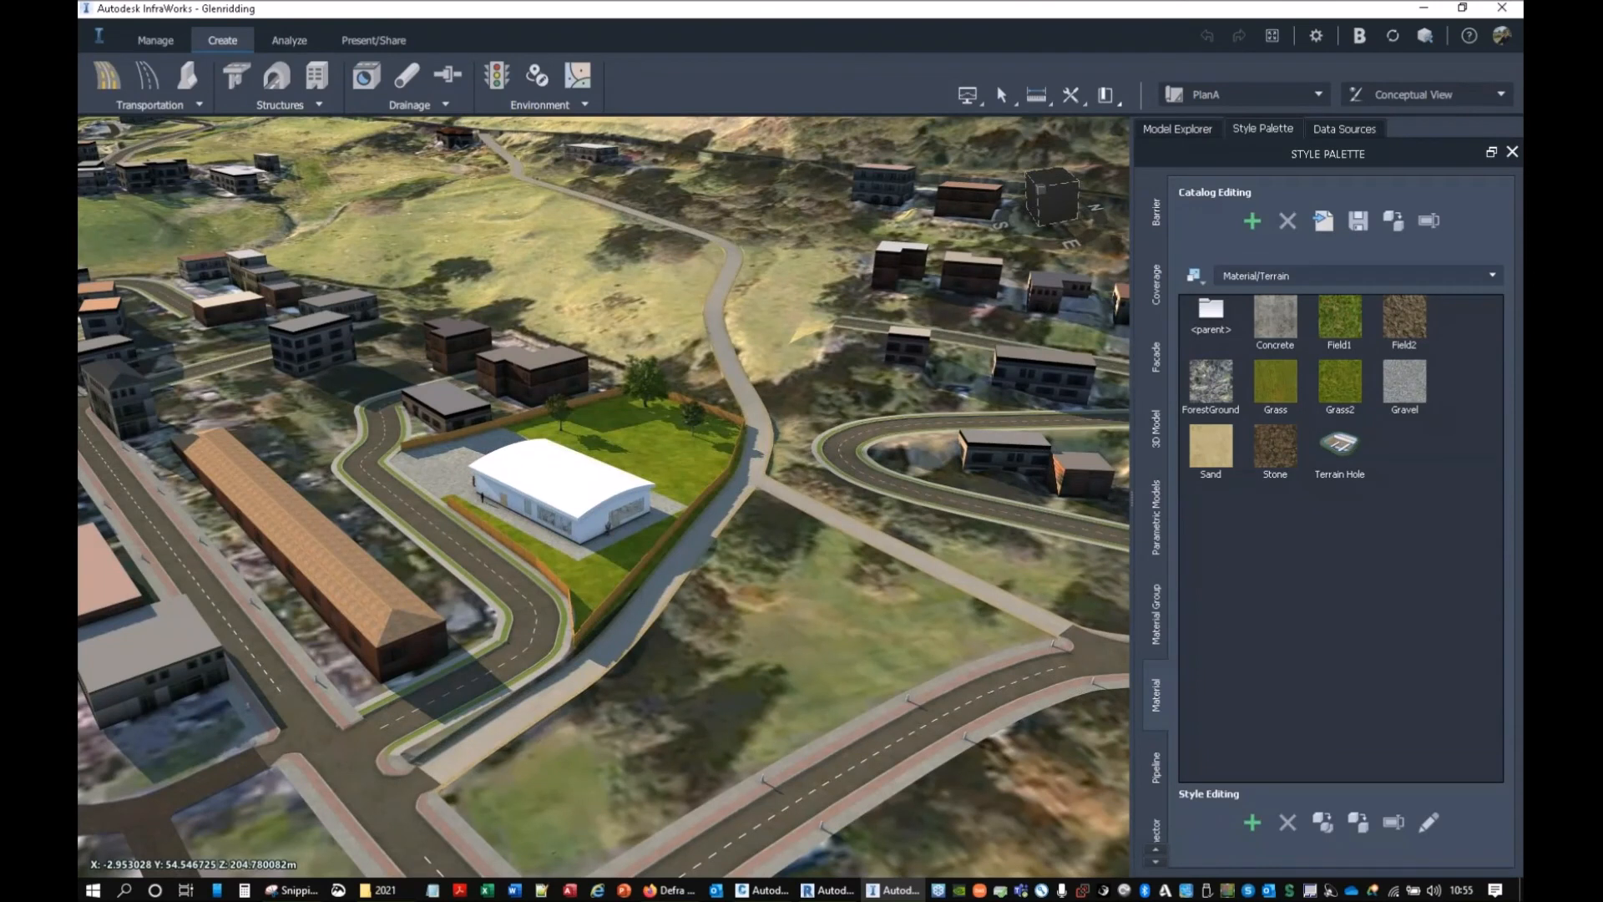
# Step: View the model from the saved Site bookmark, from the Earth bookmark, and from Site again
pyautogui.click(1104, 94)
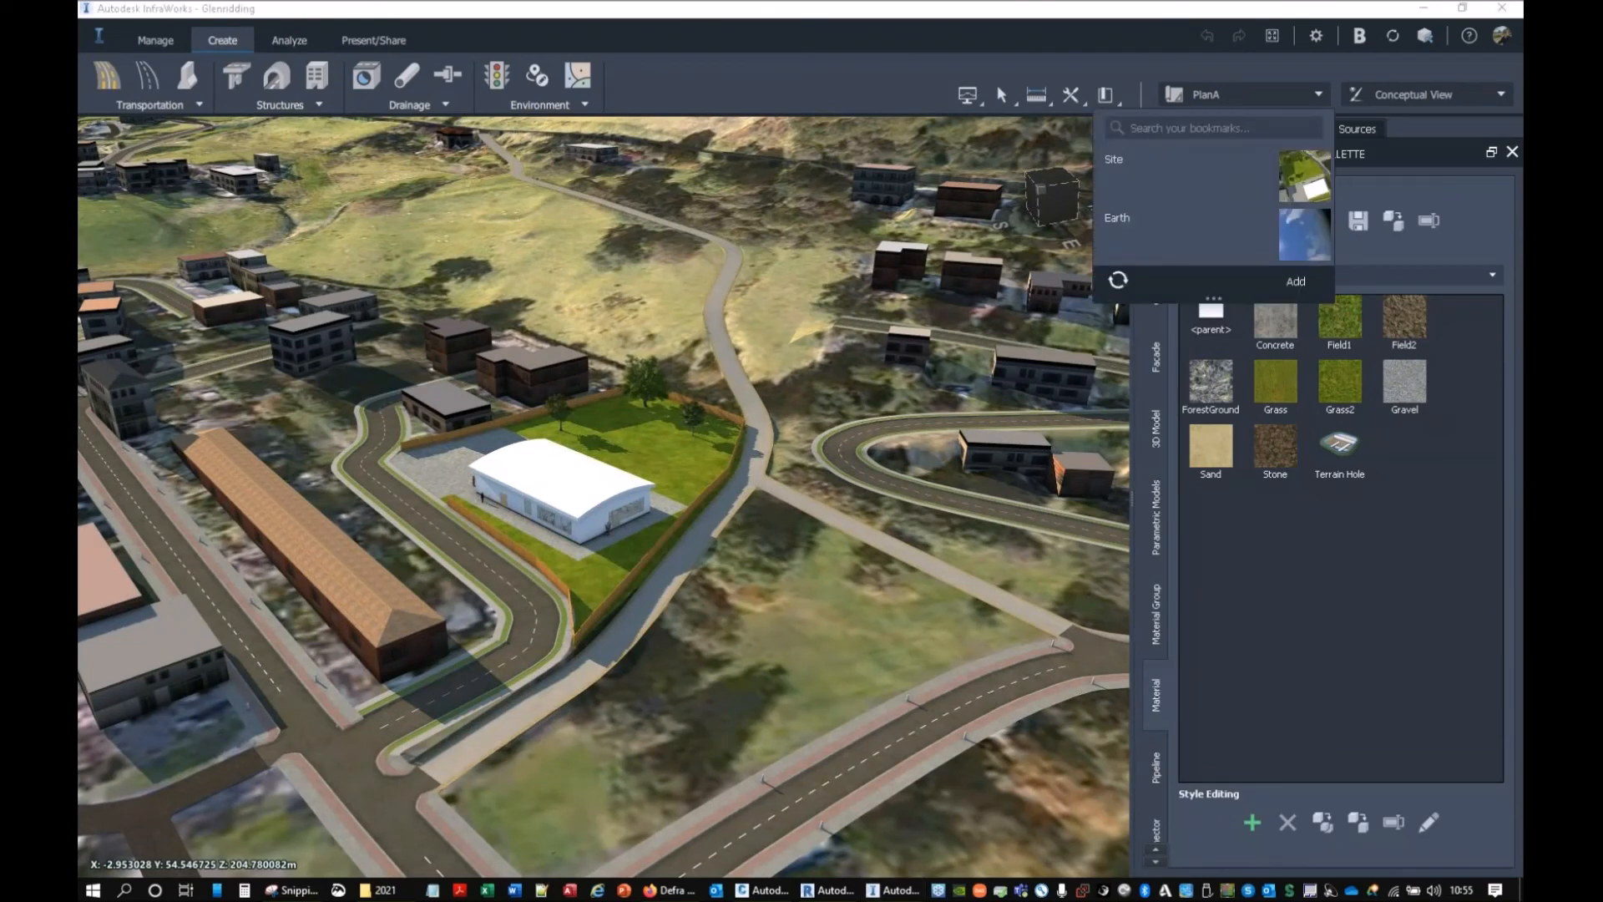
pyautogui.click(1303, 184)
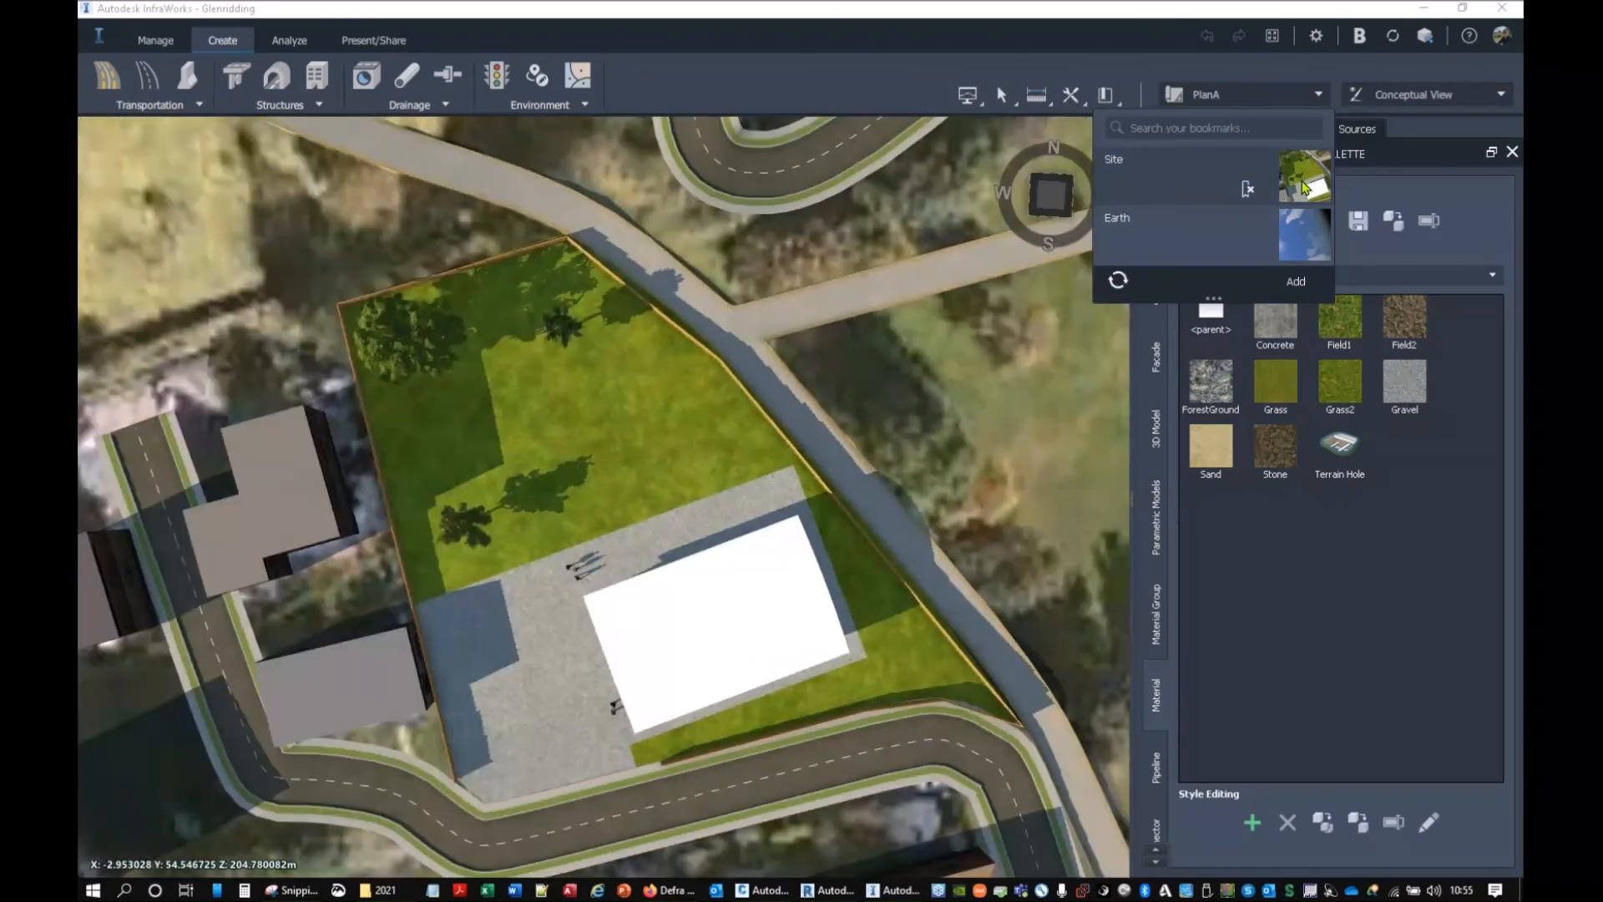
pyautogui.click(1319, 239)
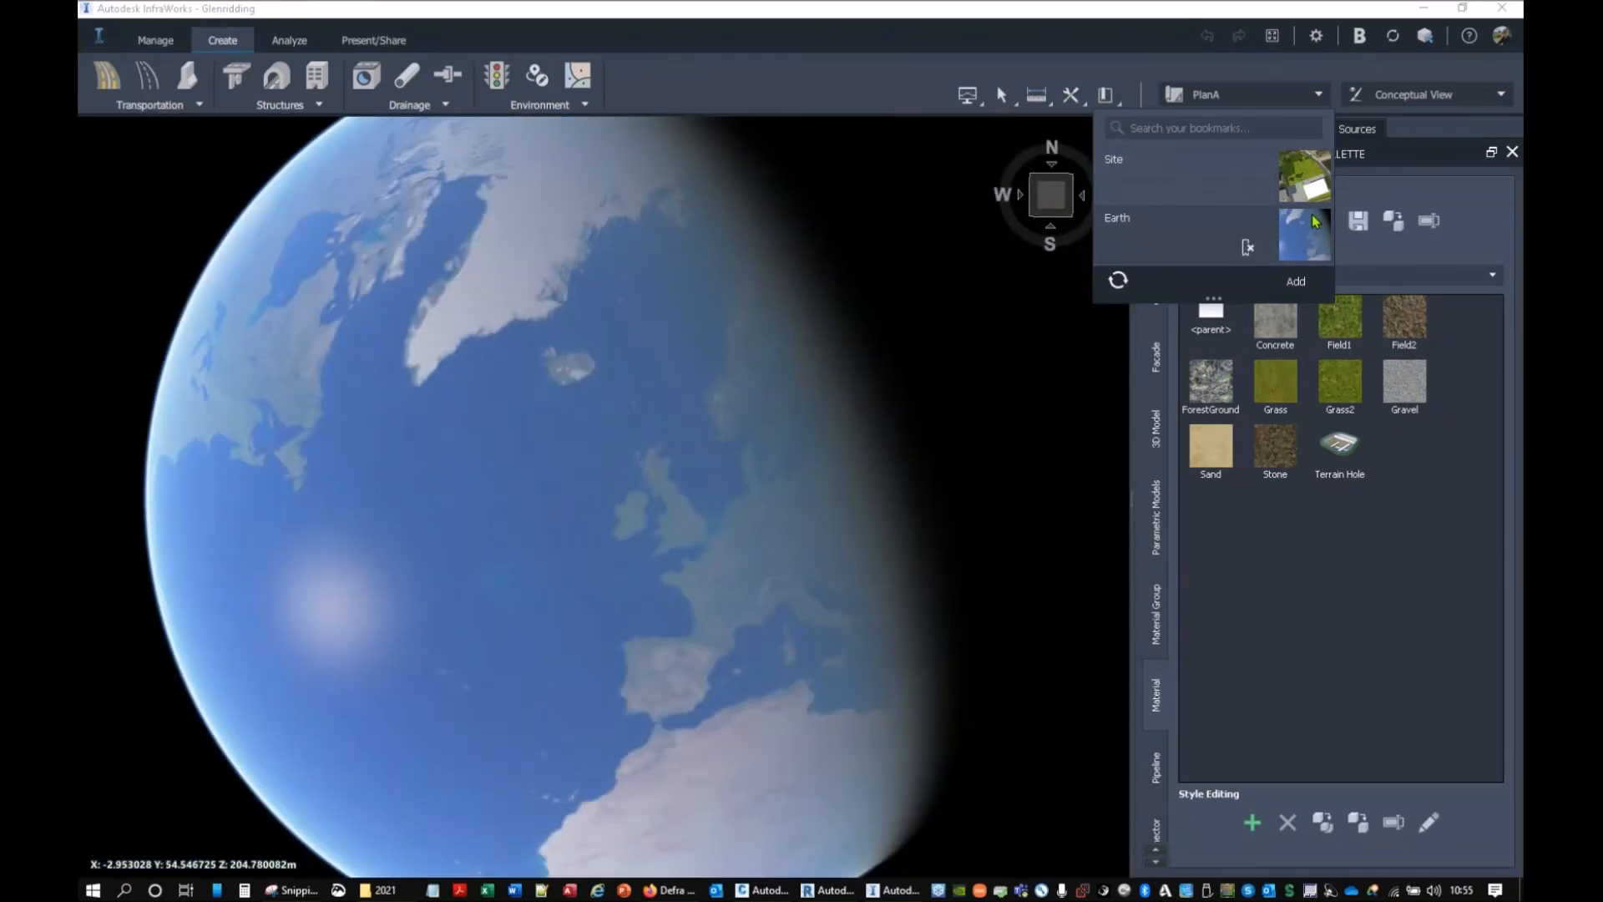
pyautogui.click(1316, 192)
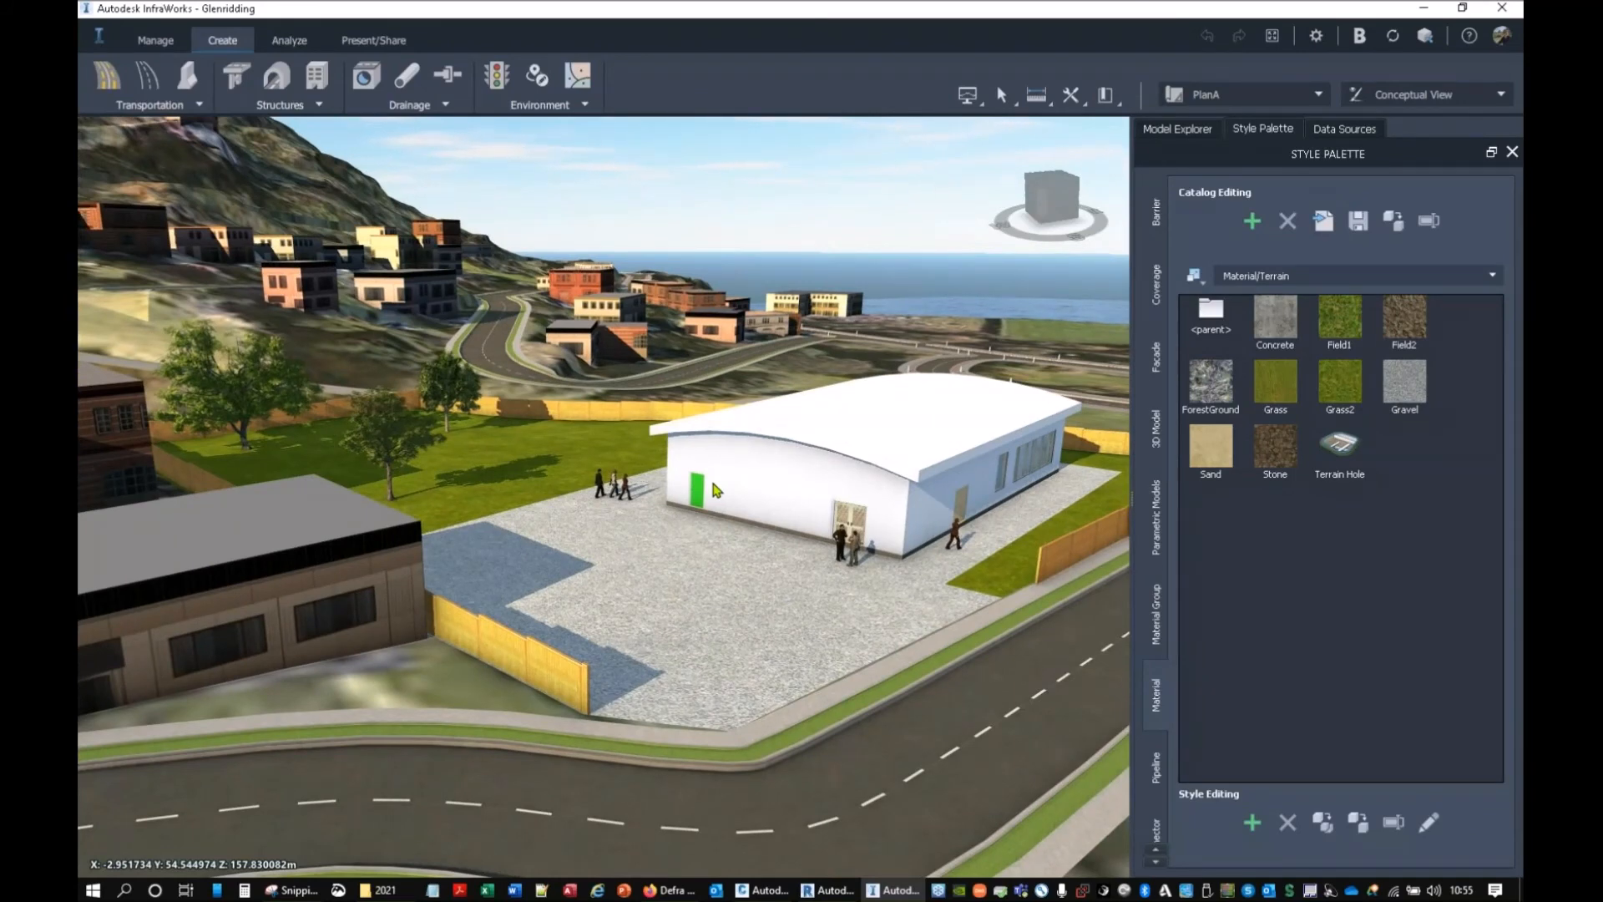
# Step: Frame the building's signed facade from behind the trees and fence, and save that view as a bookmark named Front
pyautogui.moveTo(669, 594); pyautogui.dragTo(742, 471)
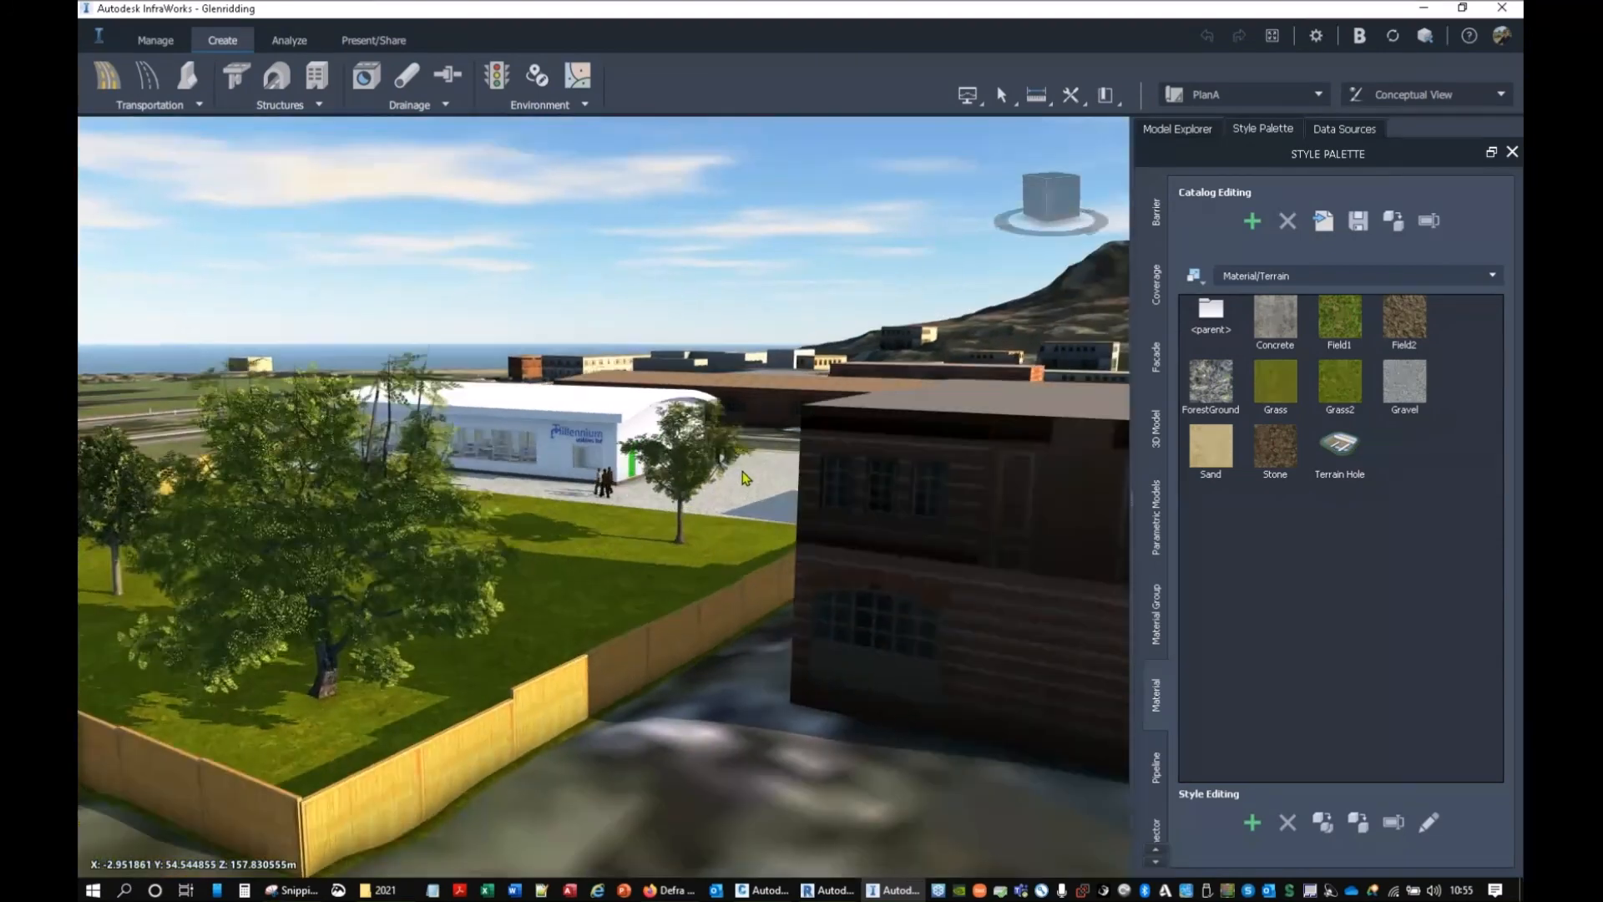
pyautogui.scroll(5, 736, 474)
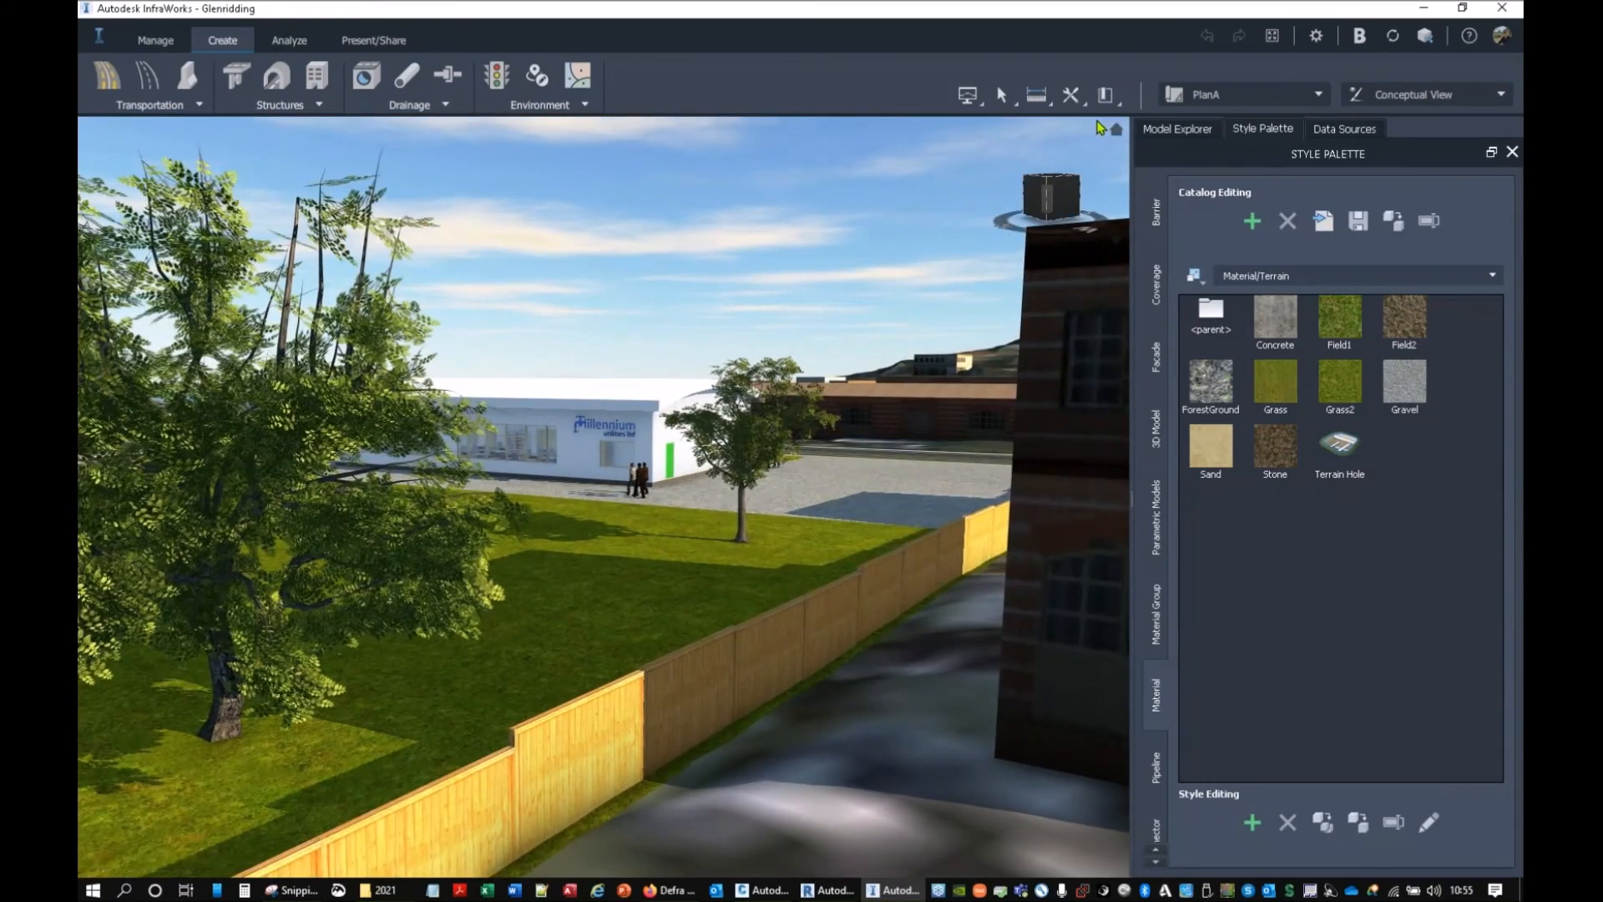
pyautogui.click(1106, 97)
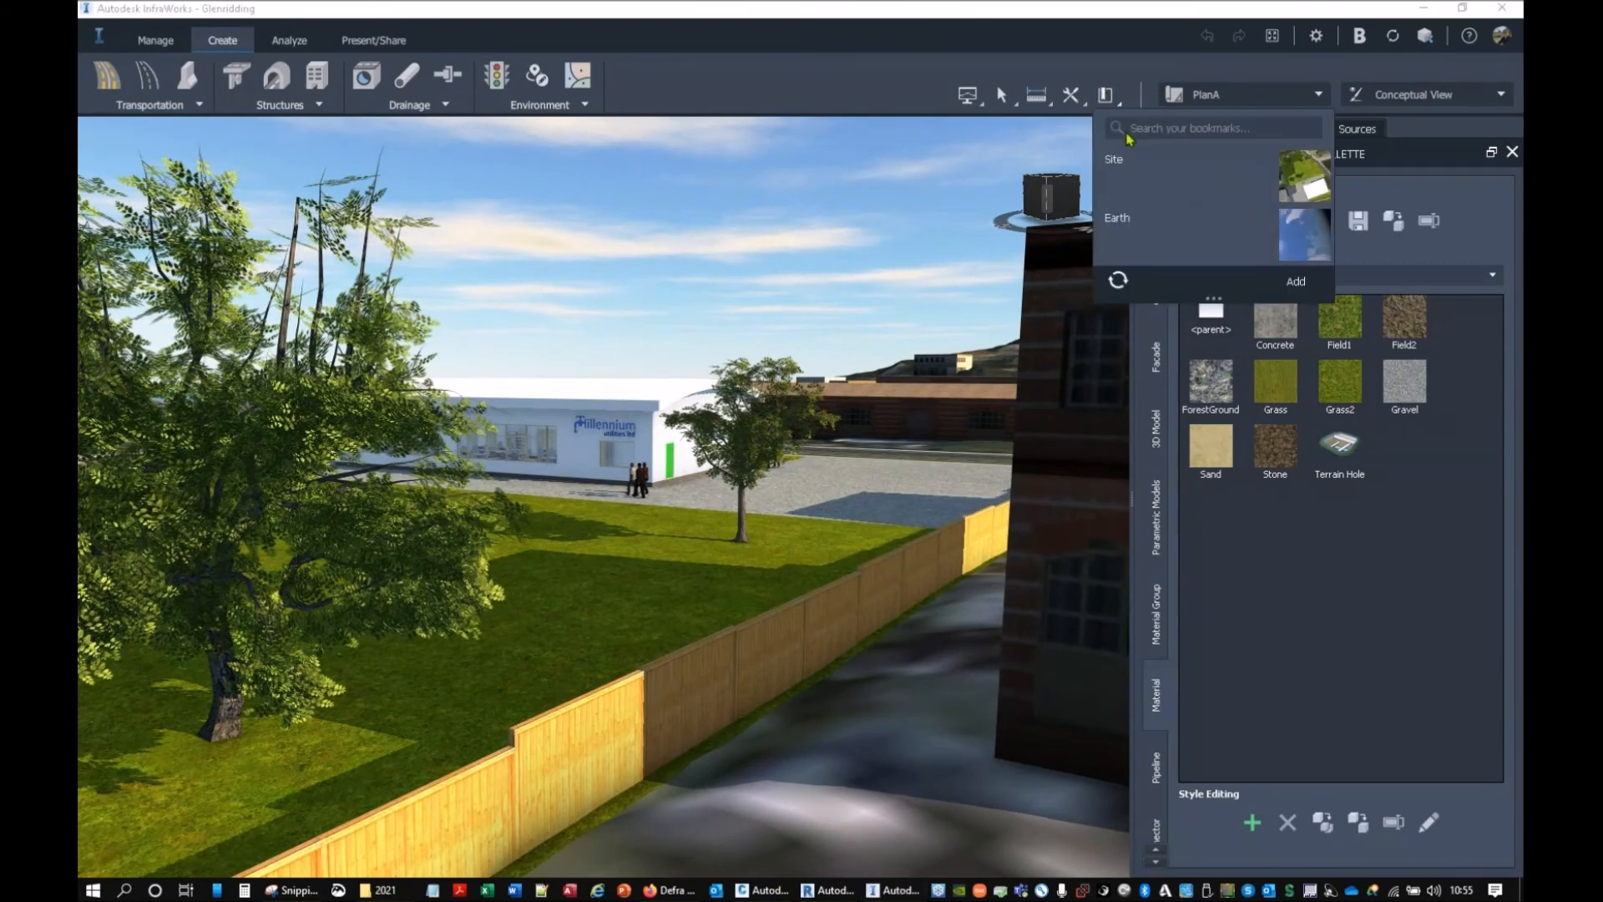
pyautogui.click(1294, 283)
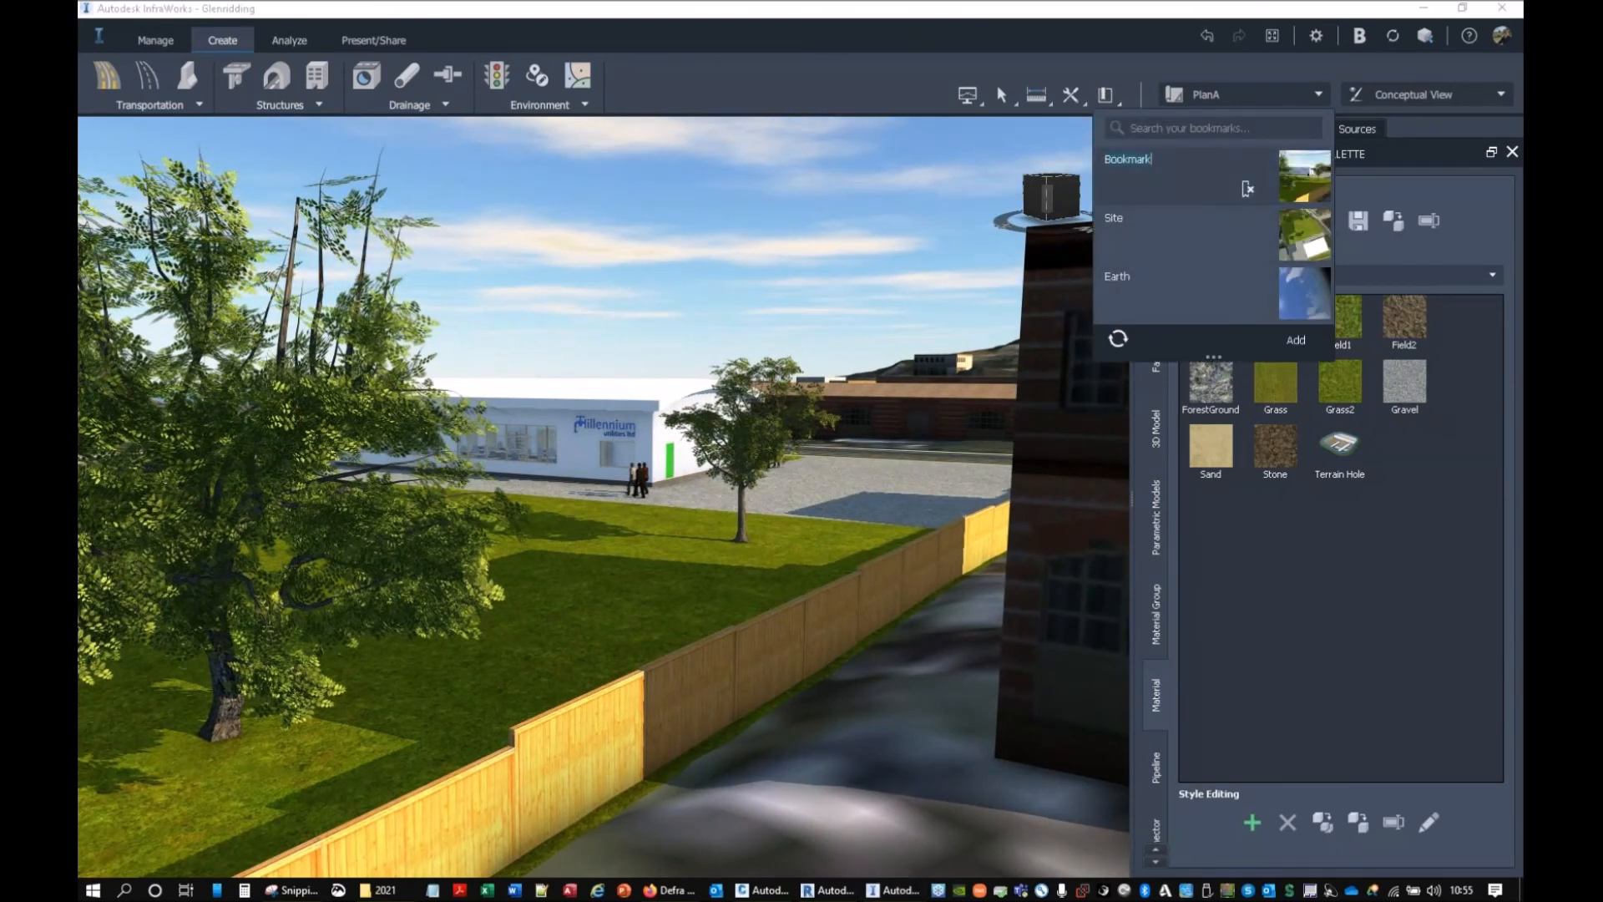
pyautogui.write('F')
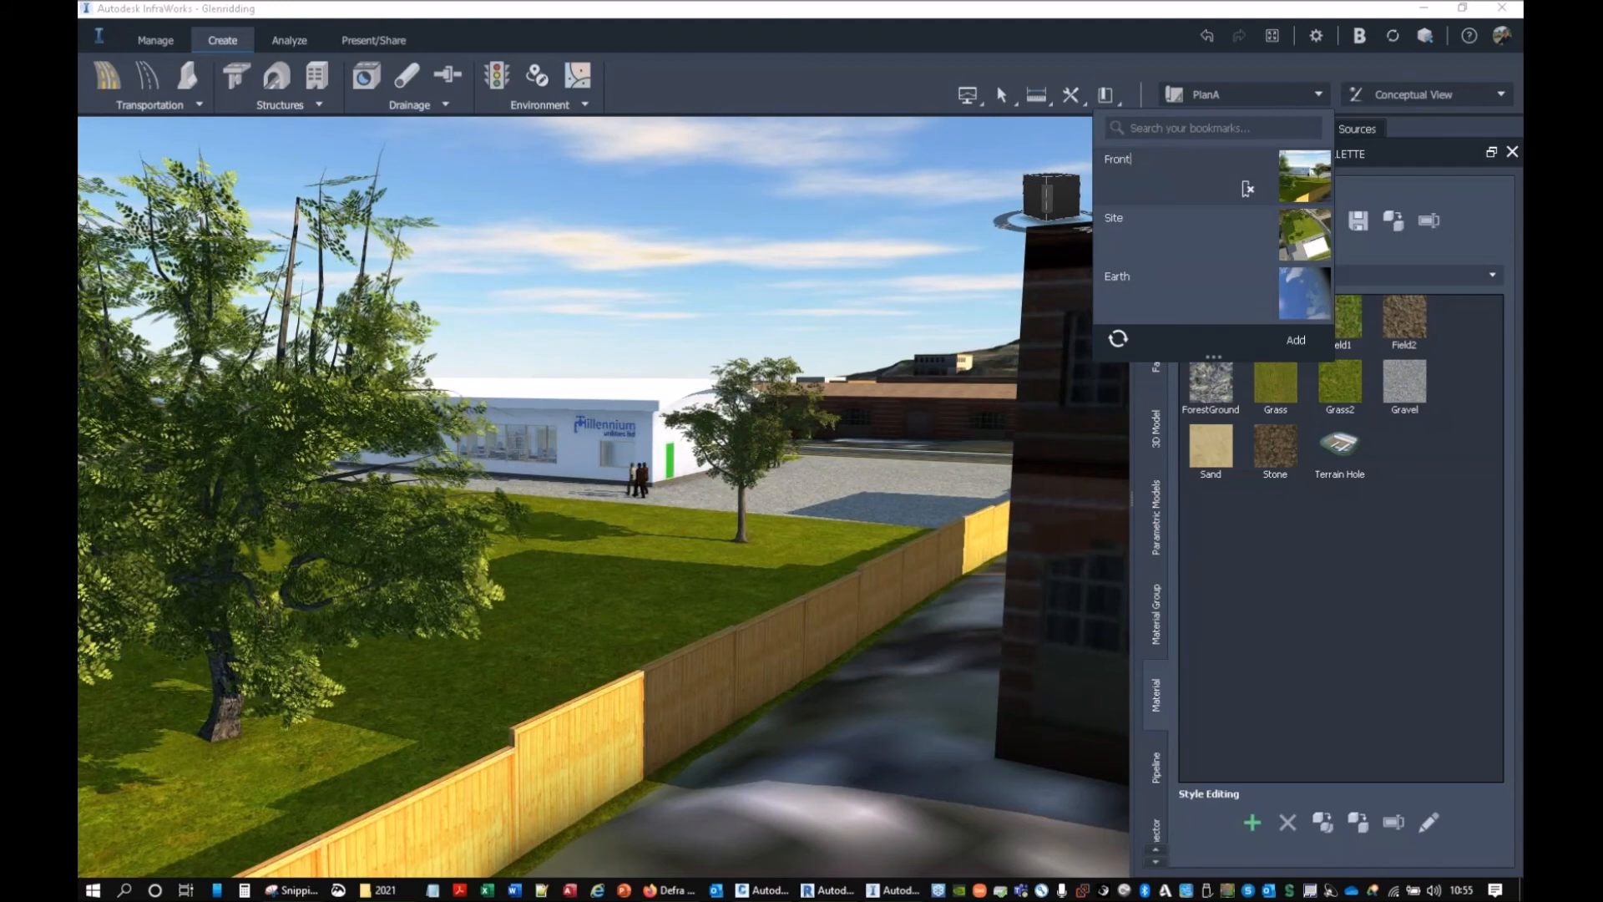
pyautogui.write('ront')
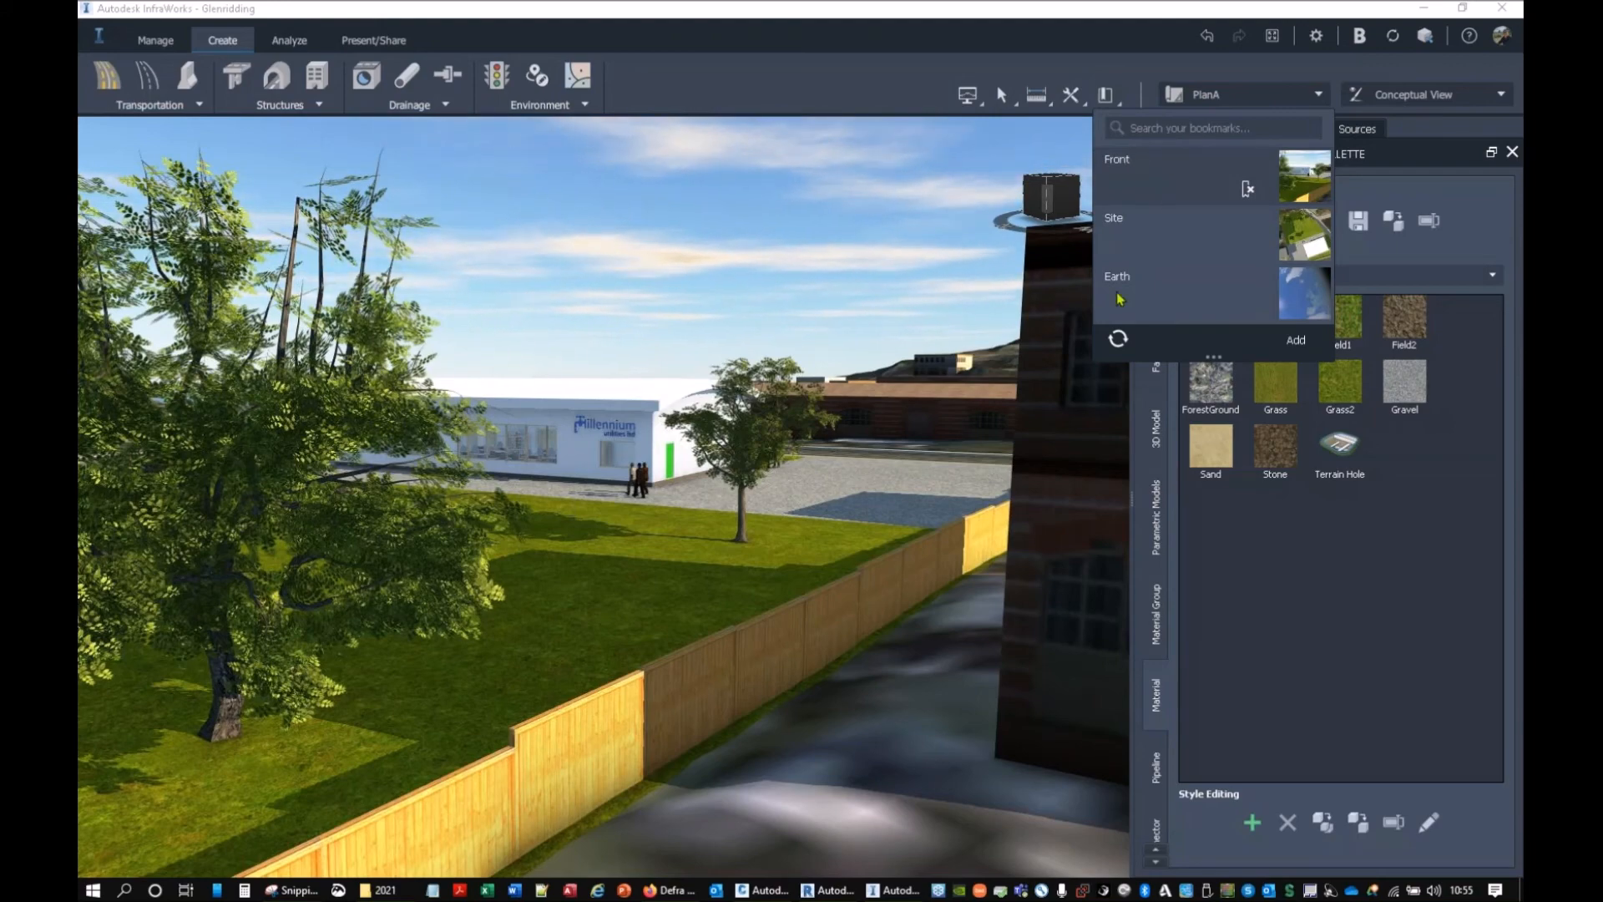
# Step: Check the bookmarks by going to the Site view and back to Front, and close the bookmark list
pyautogui.click(1299, 222)
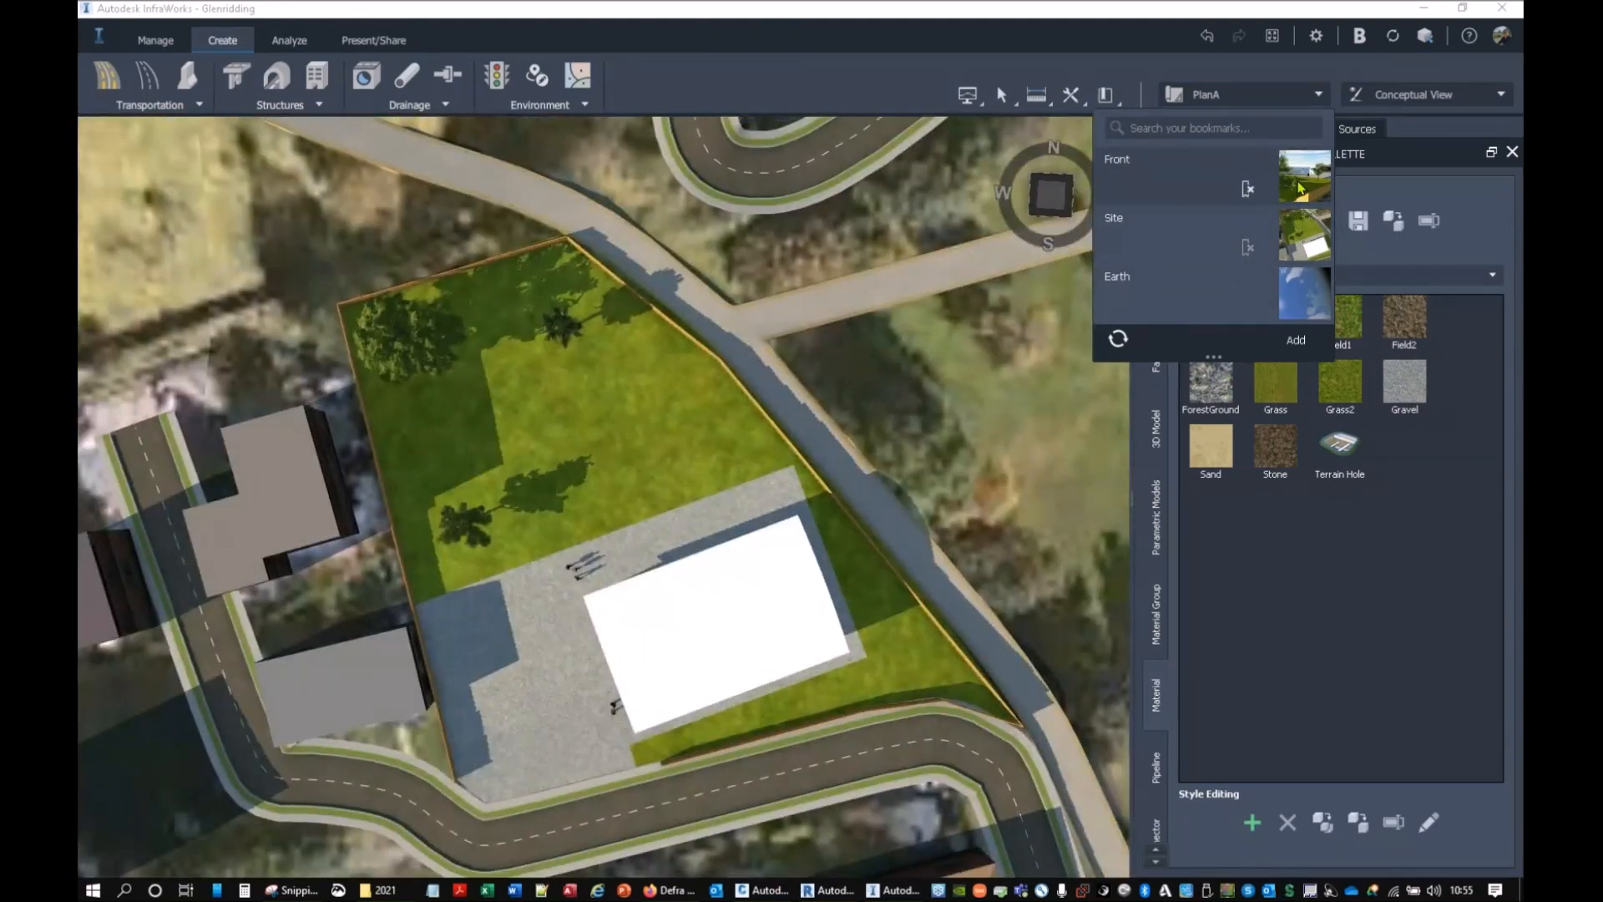
pyautogui.click(1301, 187)
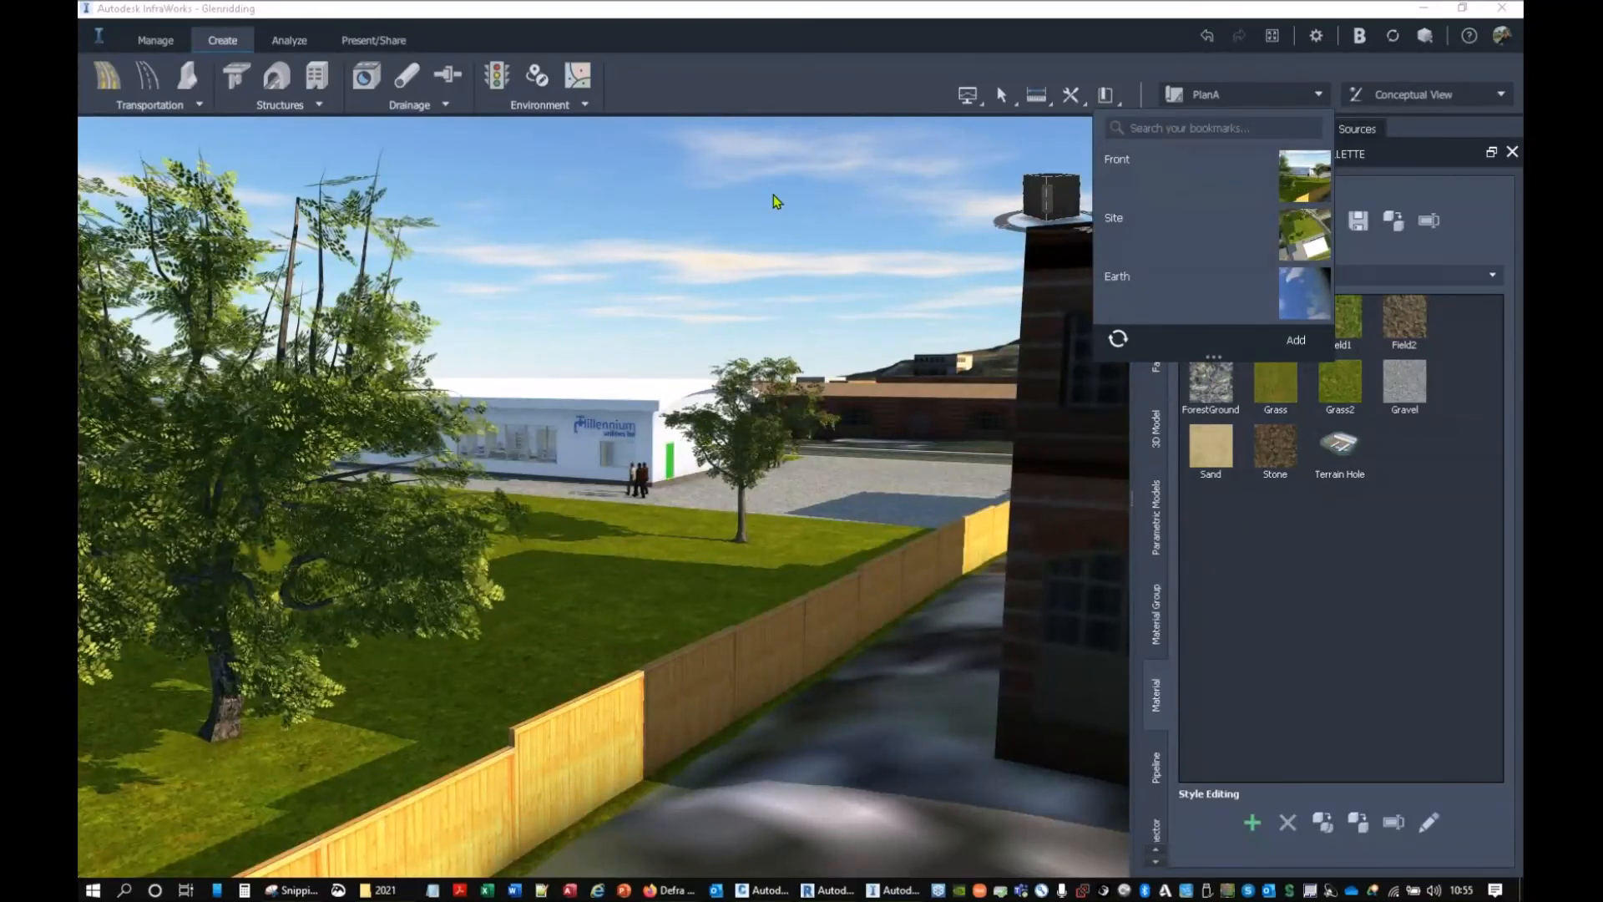
pyautogui.click(802, 9)
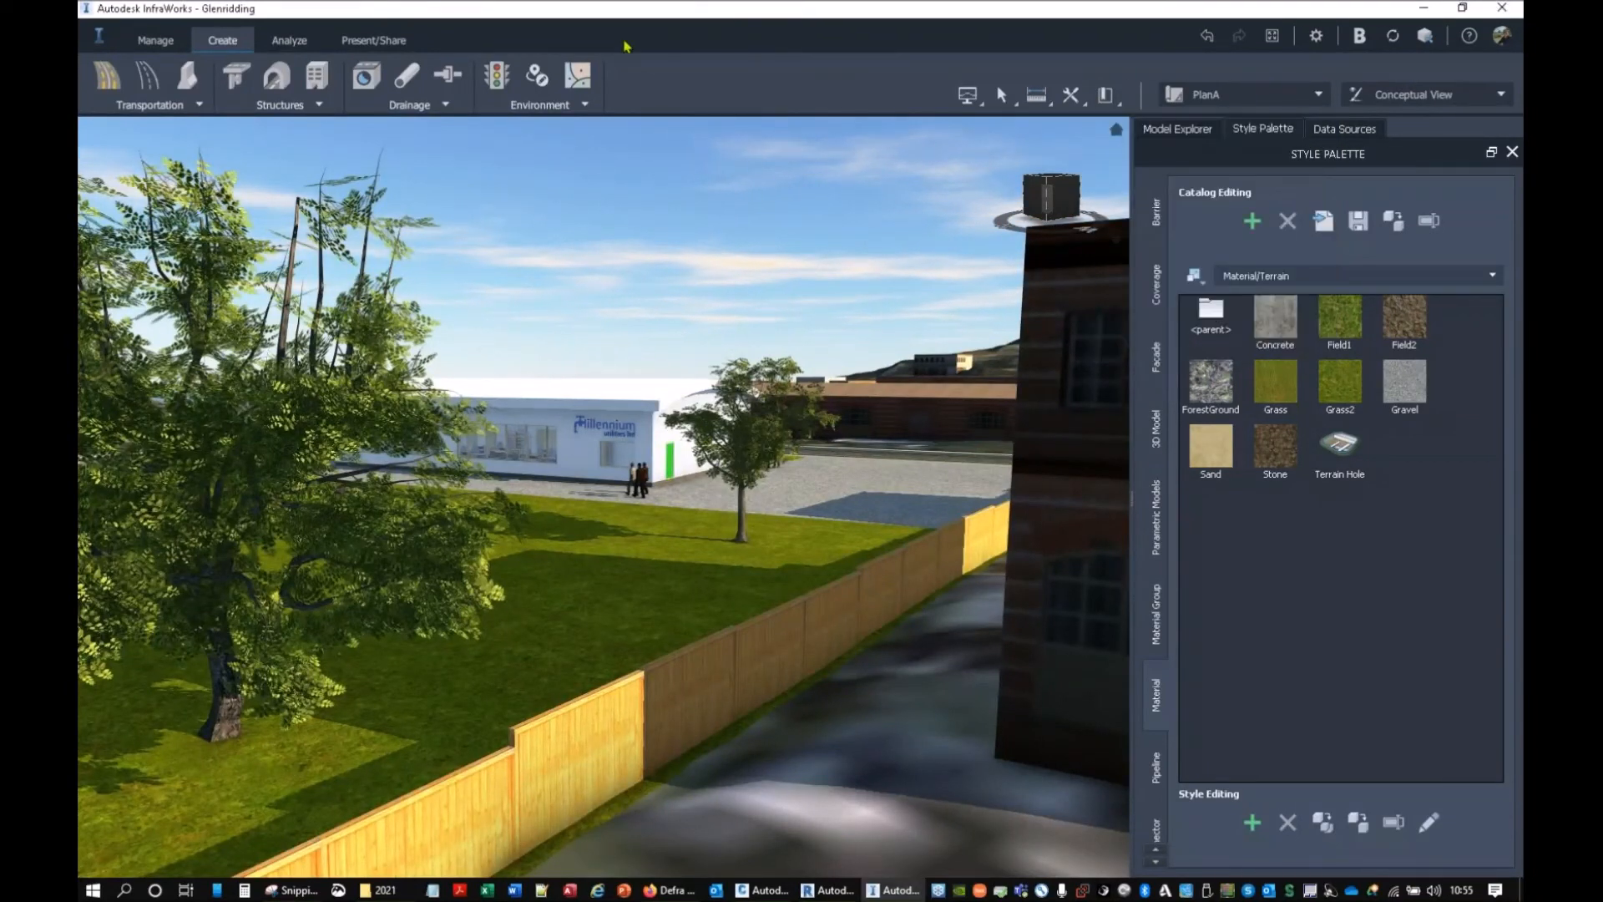
# Step: Start a camera snapshot of the Front view and set its output to snapshot.jpg in the 200612 - Infraworks a Beginners Guide folder
pyautogui.click(377, 42)
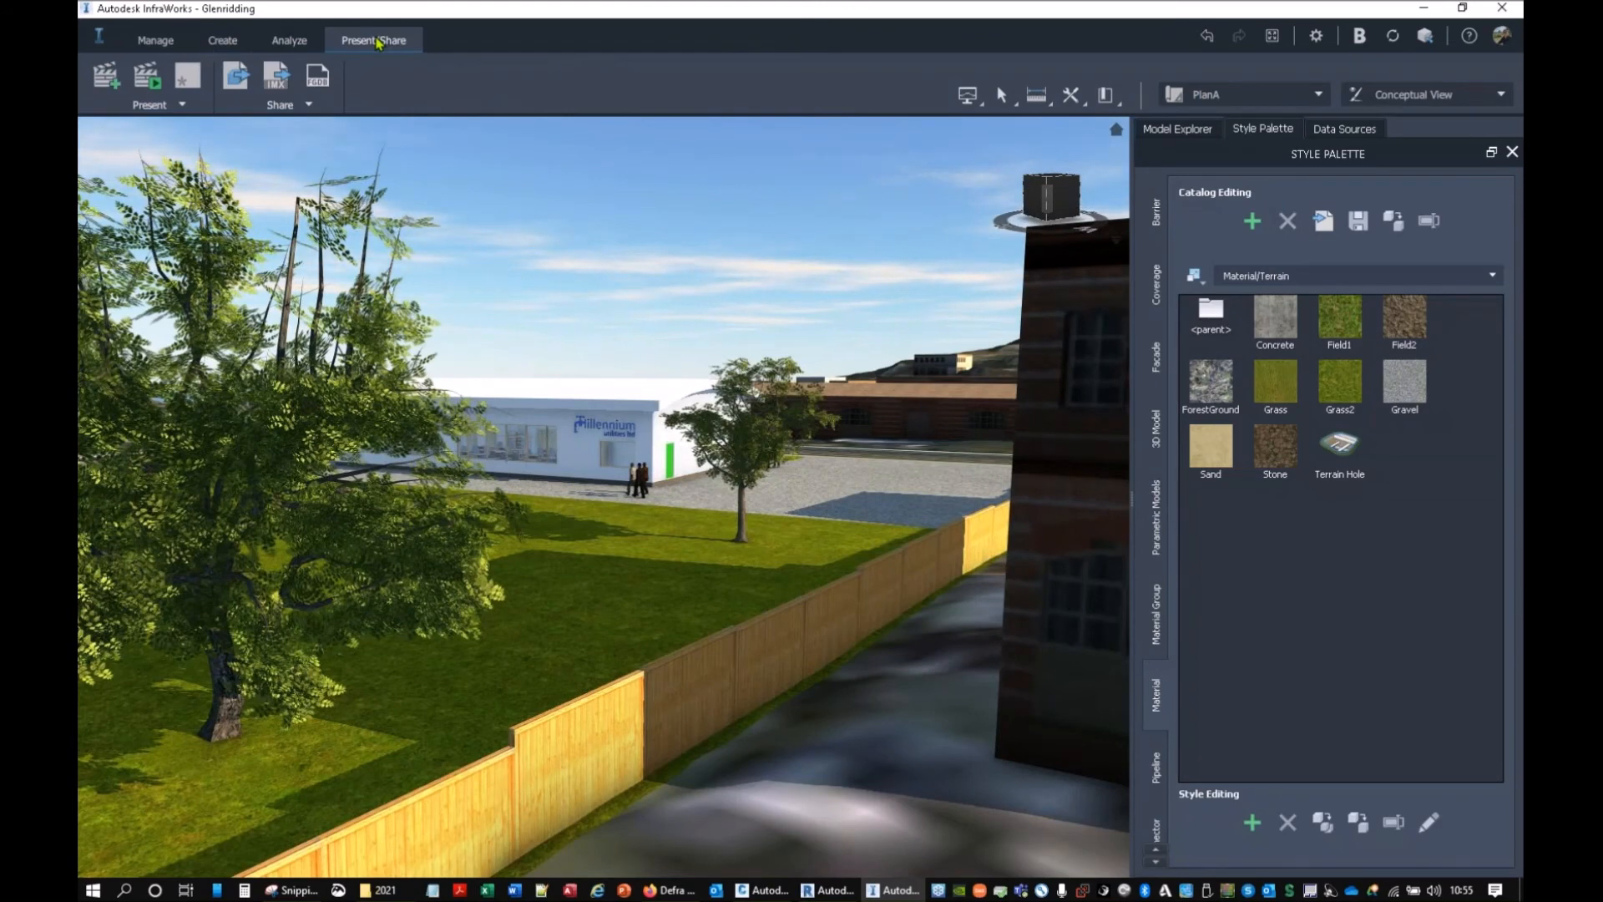
pyautogui.click(152, 103)
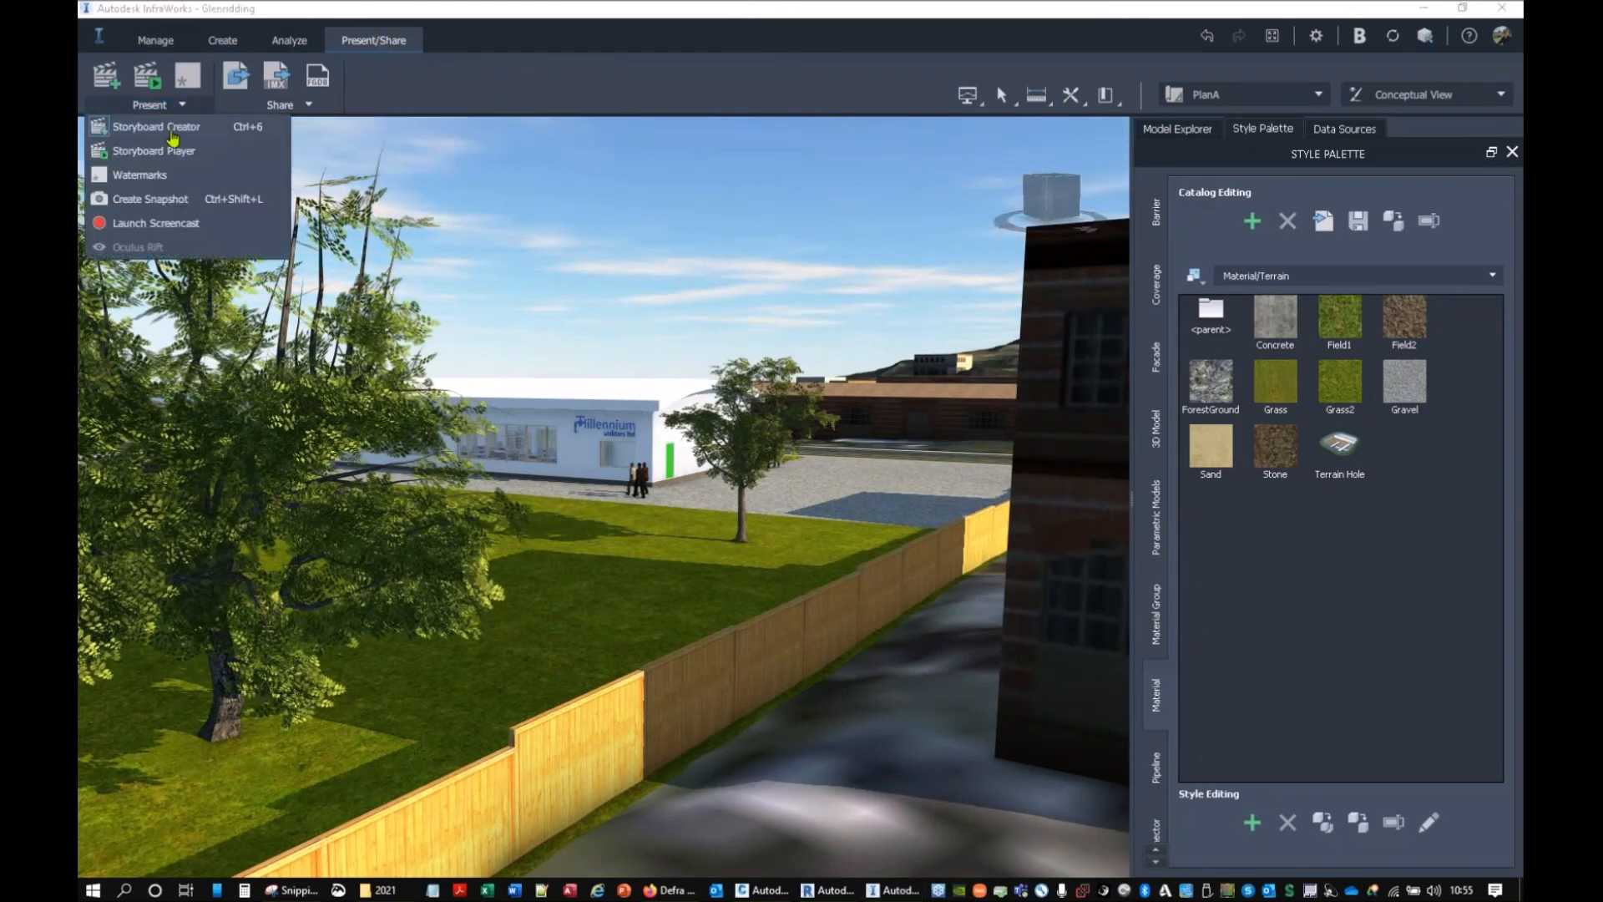
pyautogui.click(138, 204)
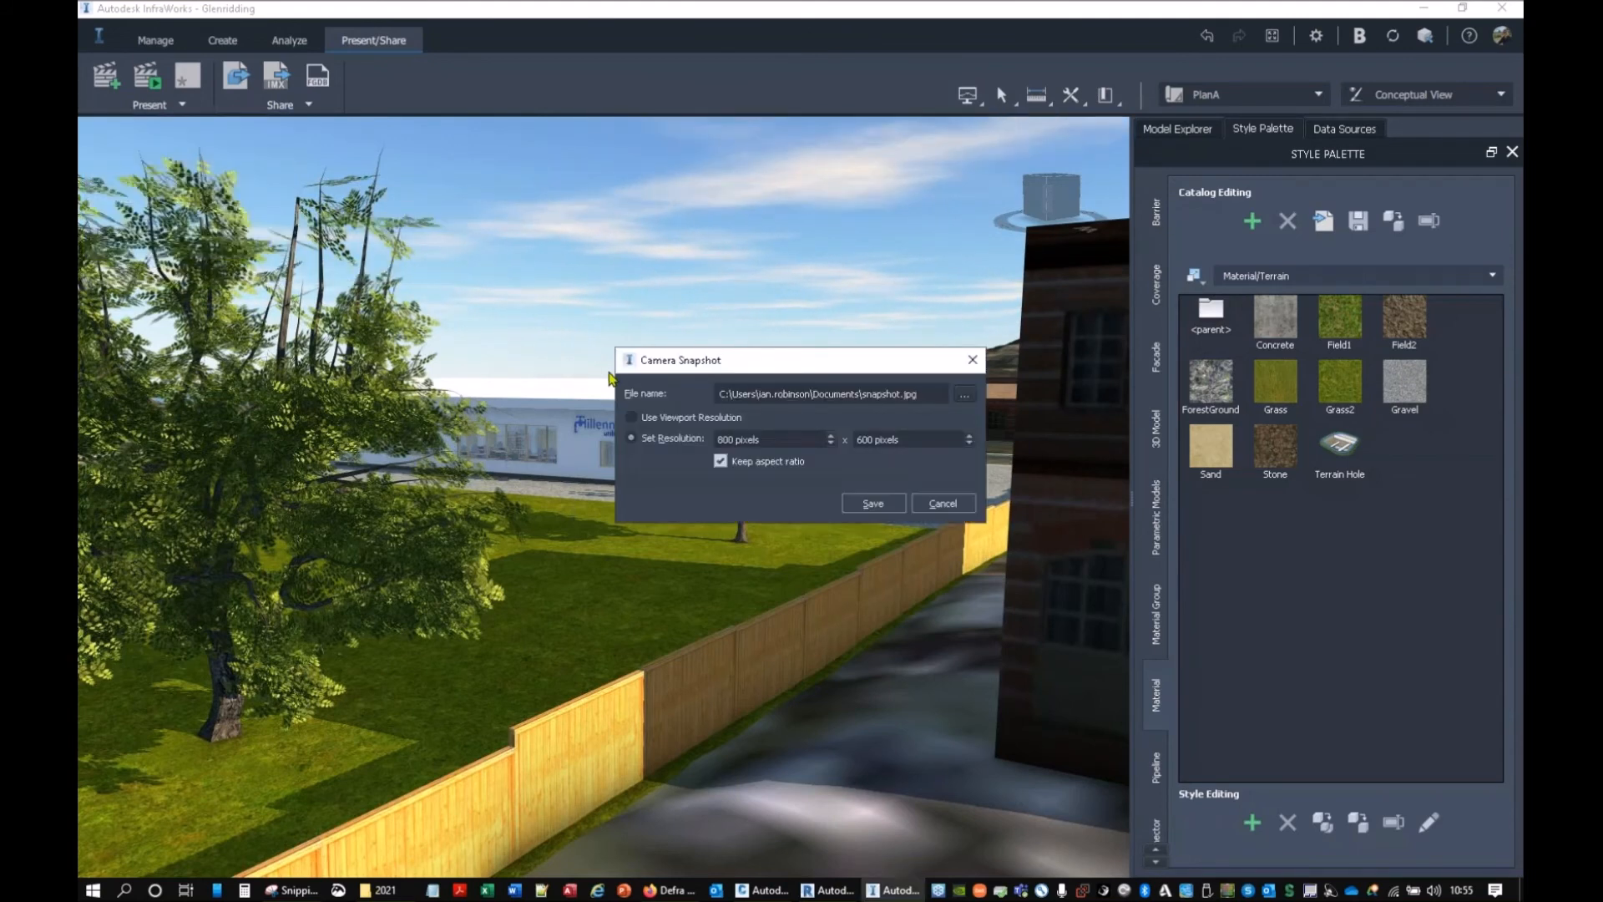
pyautogui.click(964, 397)
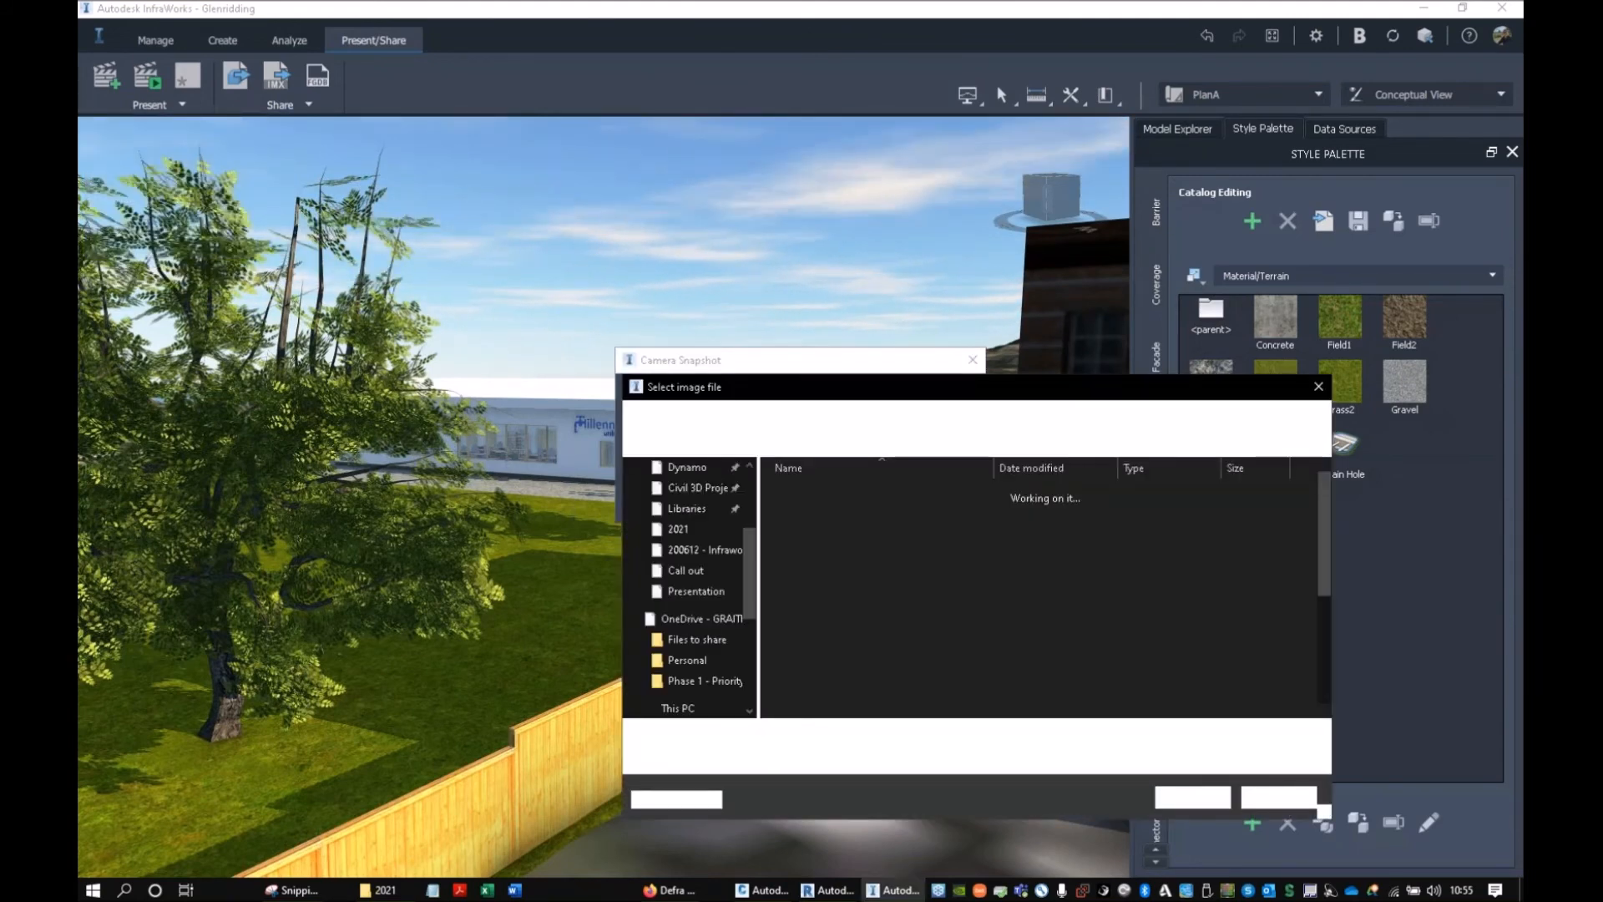
pyautogui.scroll(5, 688, 585)
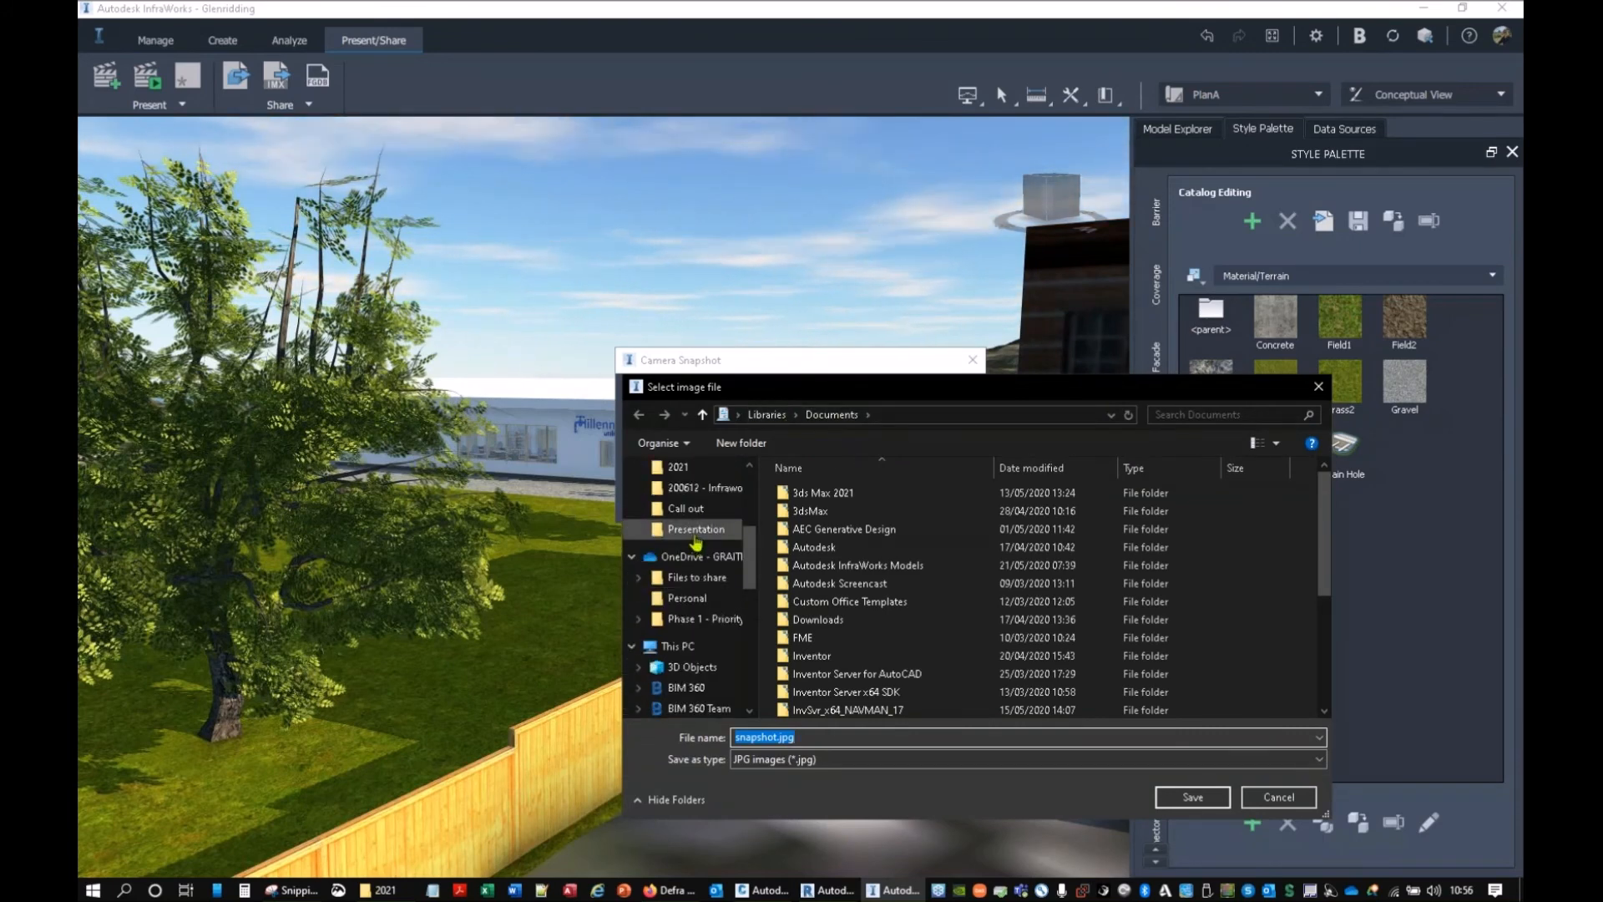
pyautogui.scroll(1, 697, 549)
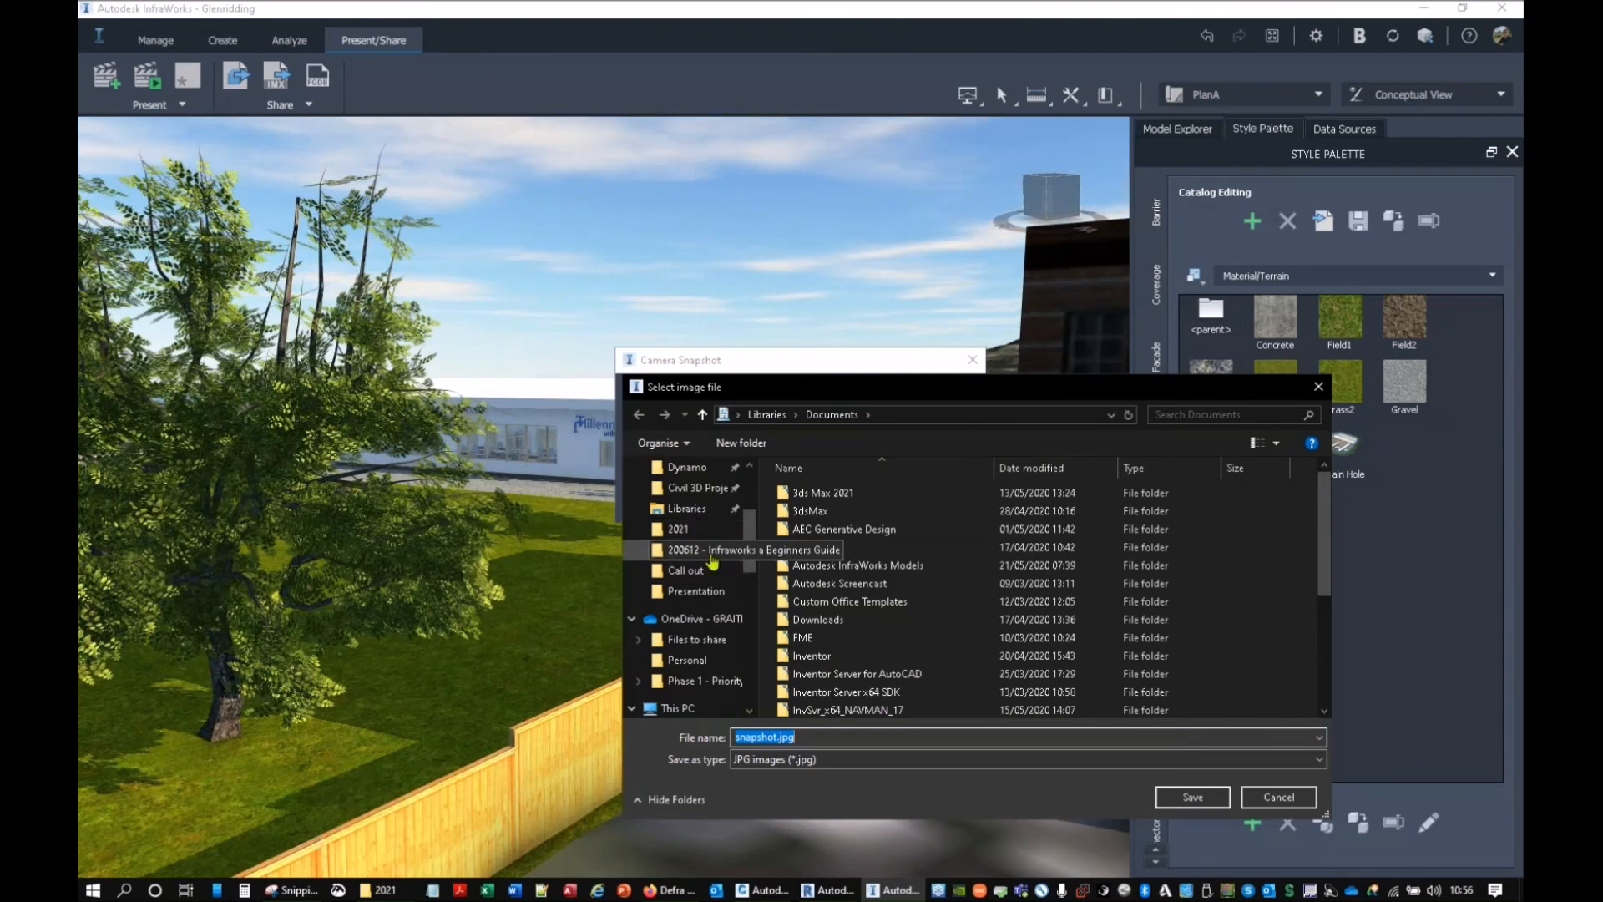
pyautogui.click(702, 549)
pyautogui.doubleClick(804, 736)
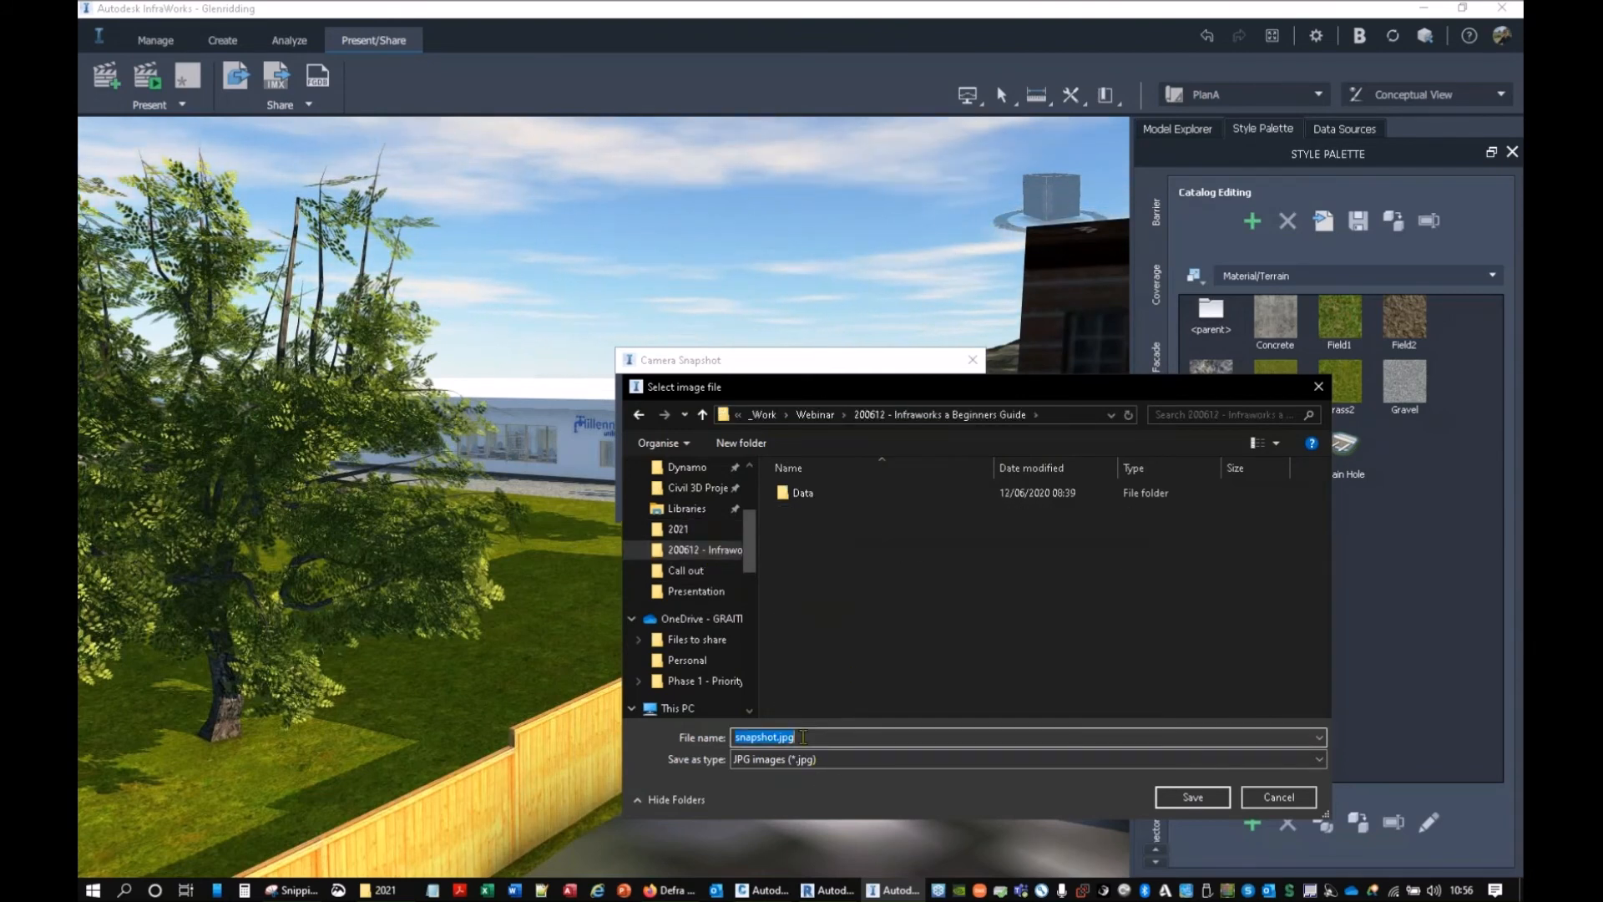
pyautogui.click(1202, 799)
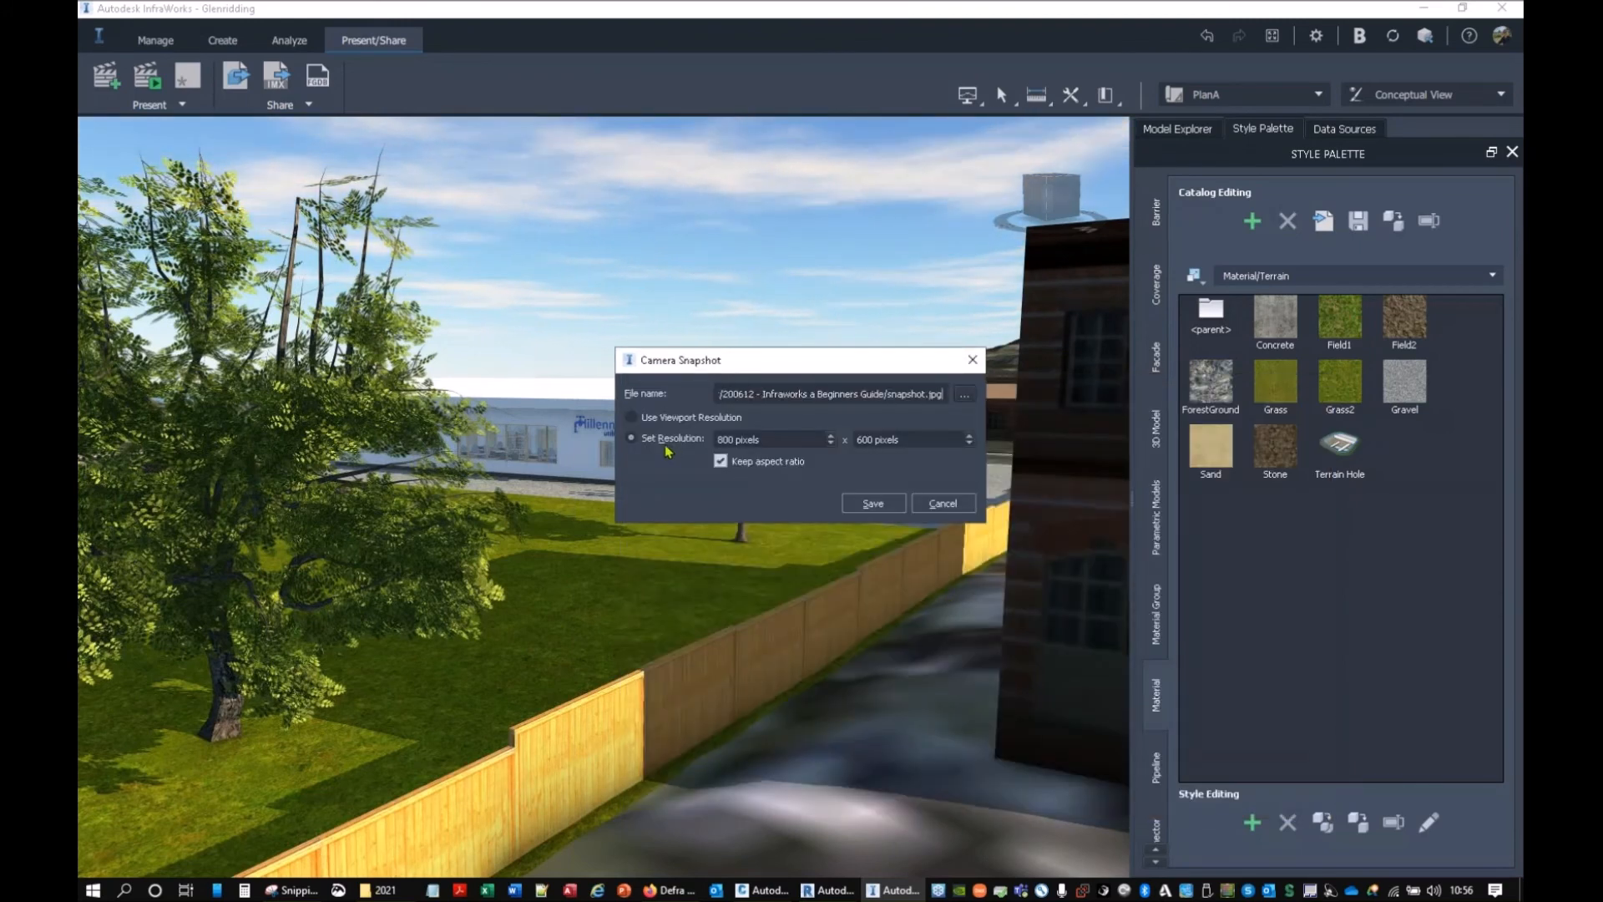
# Step: Set the snapshot's resolution width to 20000 pixels with the aspect ratio kept, and save the image
pyautogui.click(633, 438)
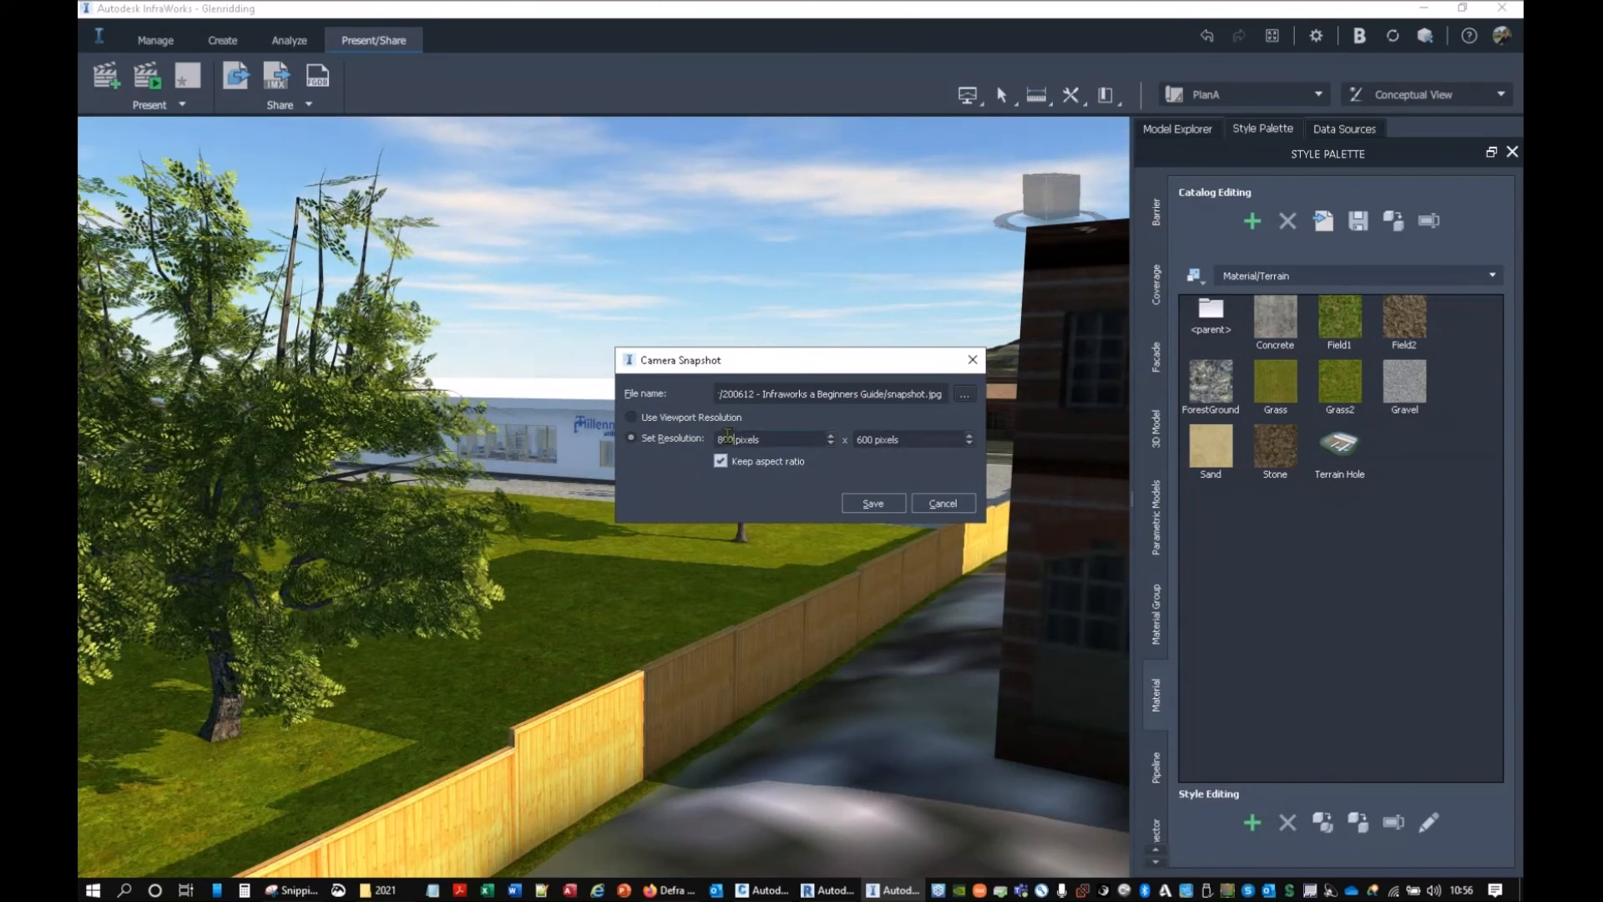
pyautogui.write('20000')
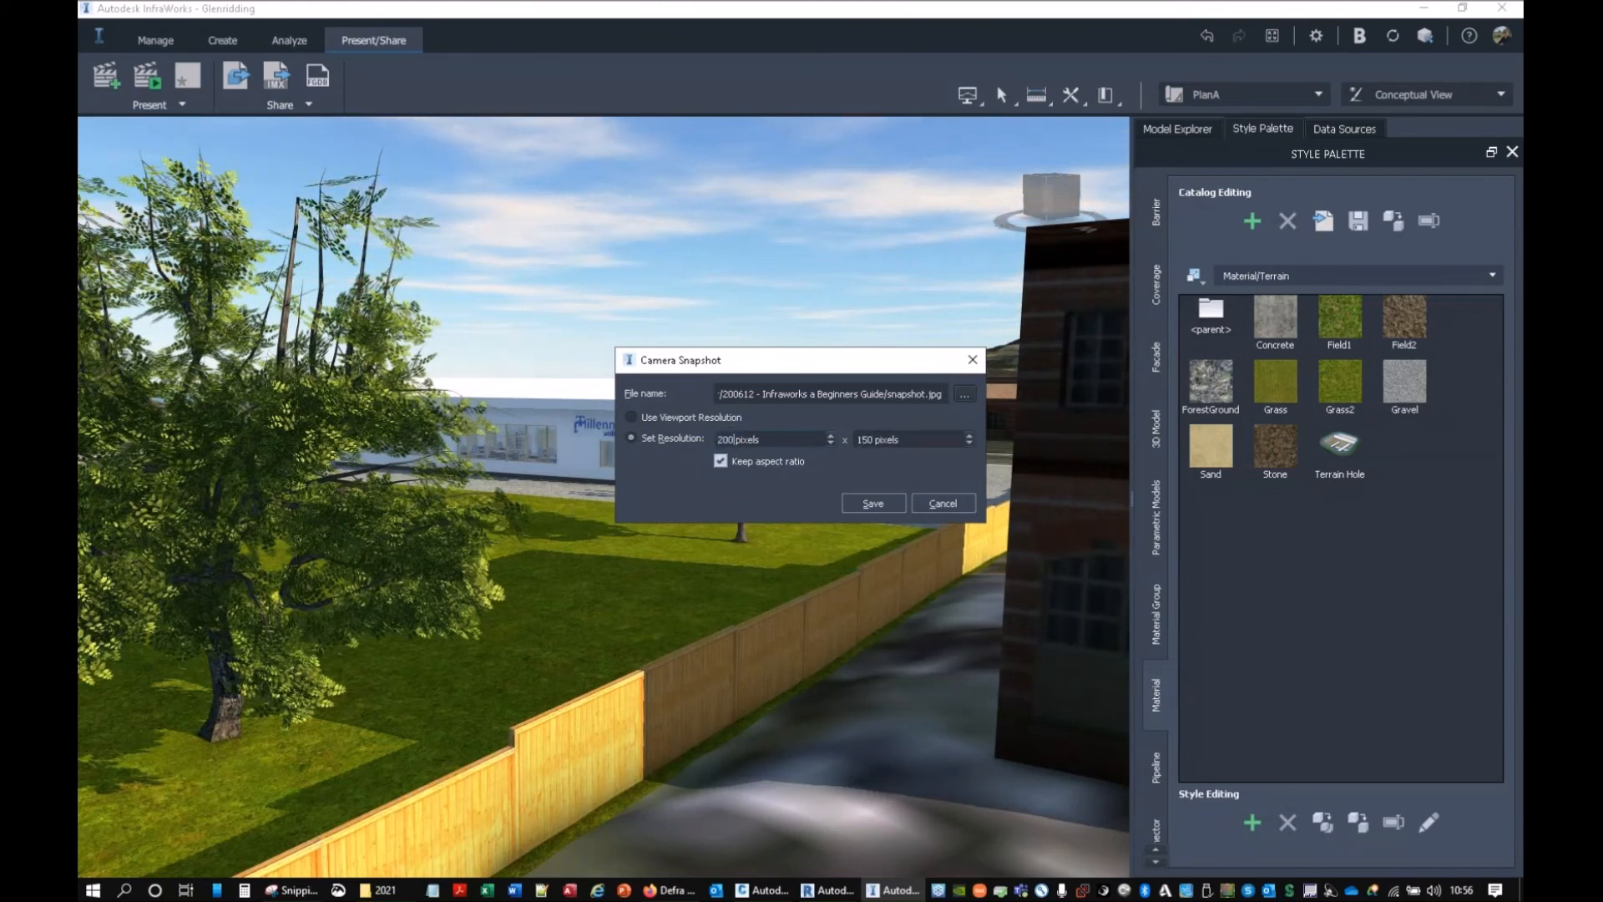
pyautogui.click(873, 503)
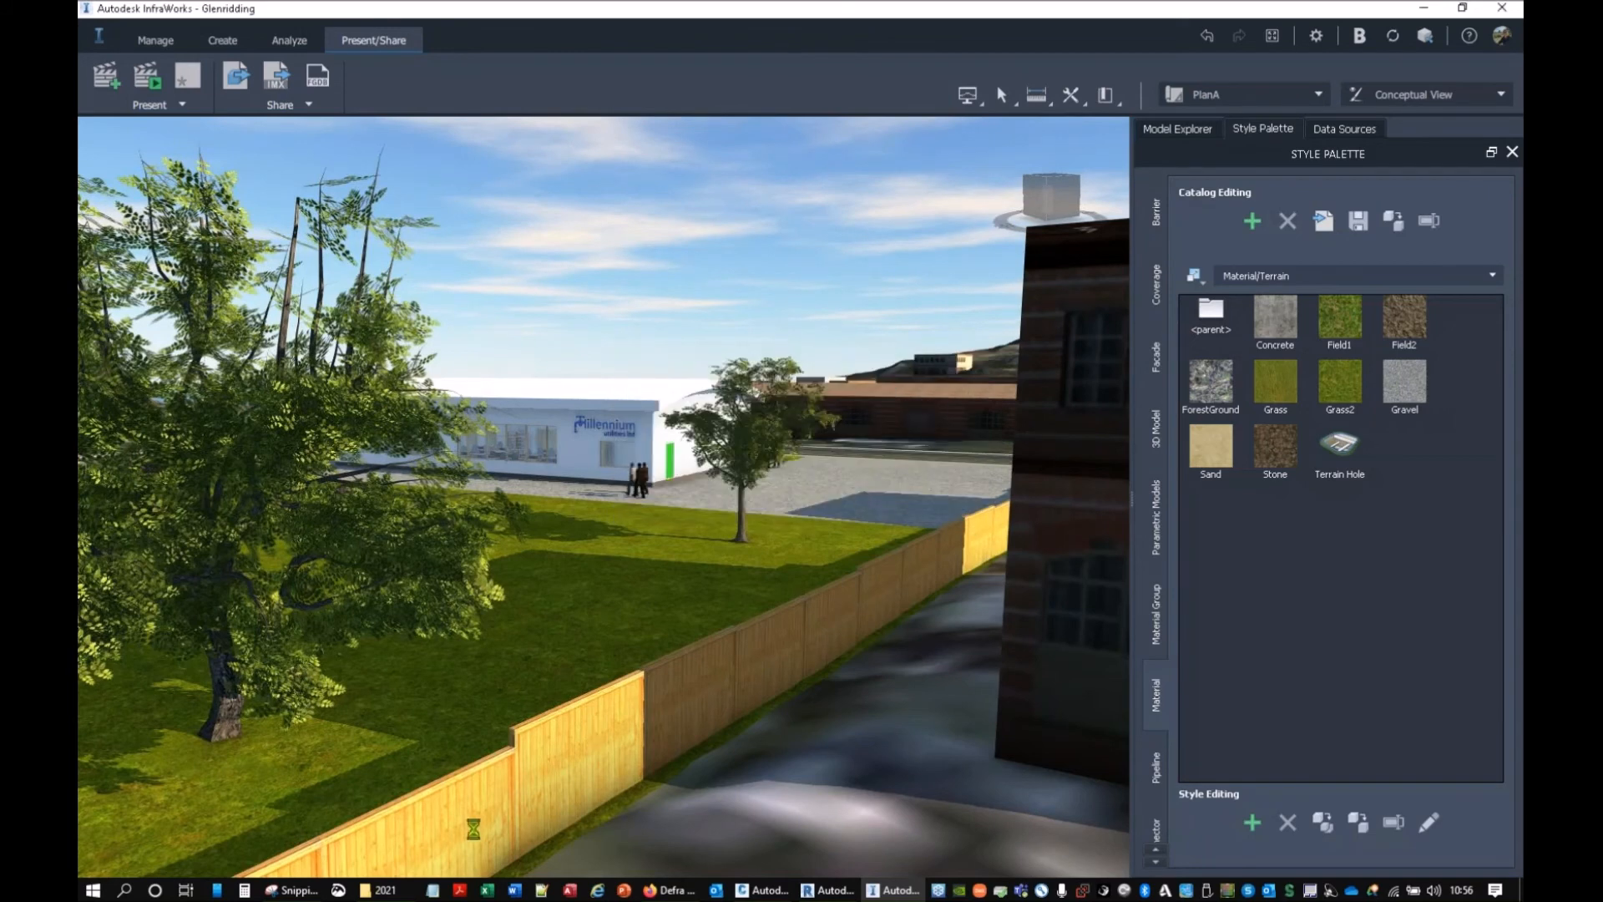
# Step: Switch to File Explorer, go to the 200612 - Infraworks a Beginners Guide folder and open snapshot.jpg
pyautogui.click(378, 890)
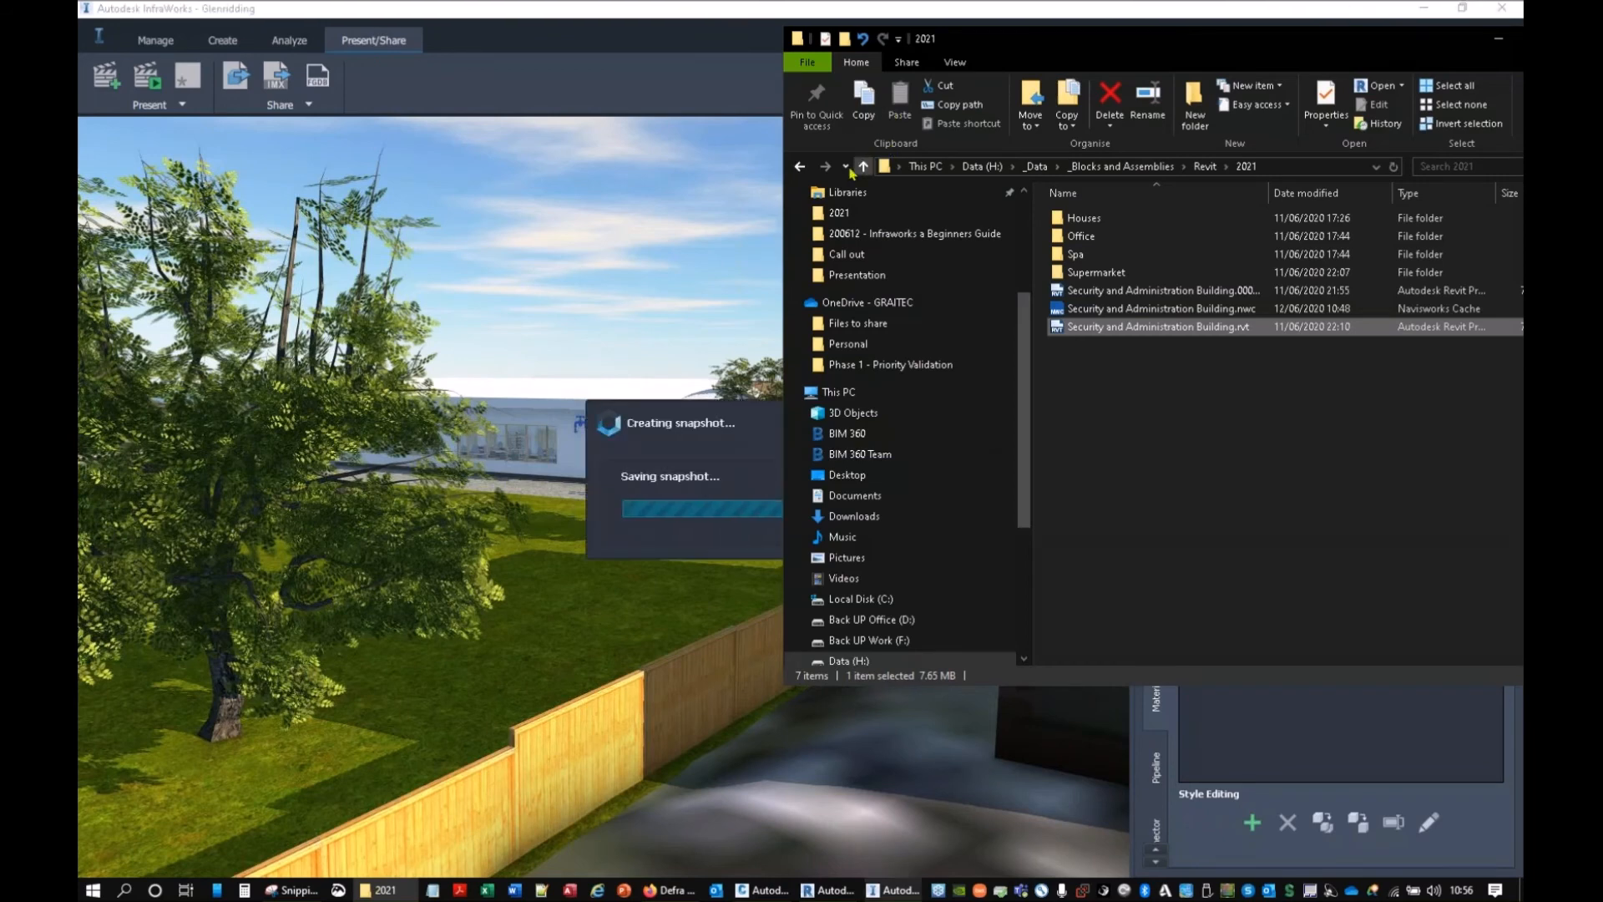
pyautogui.click(799, 167)
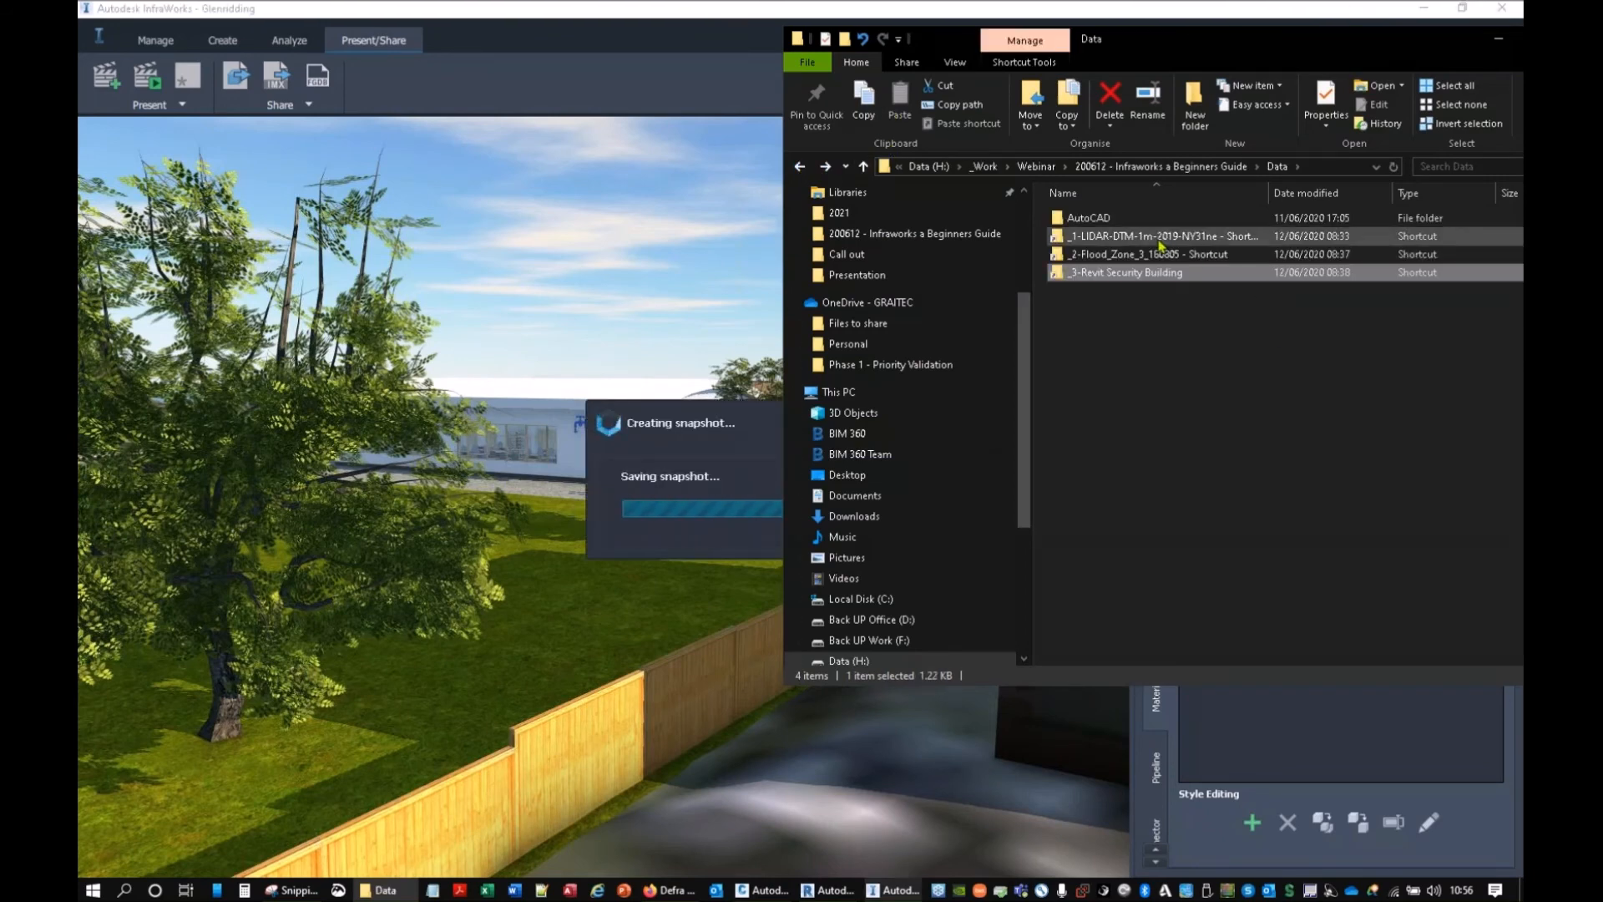
pyautogui.click(1160, 166)
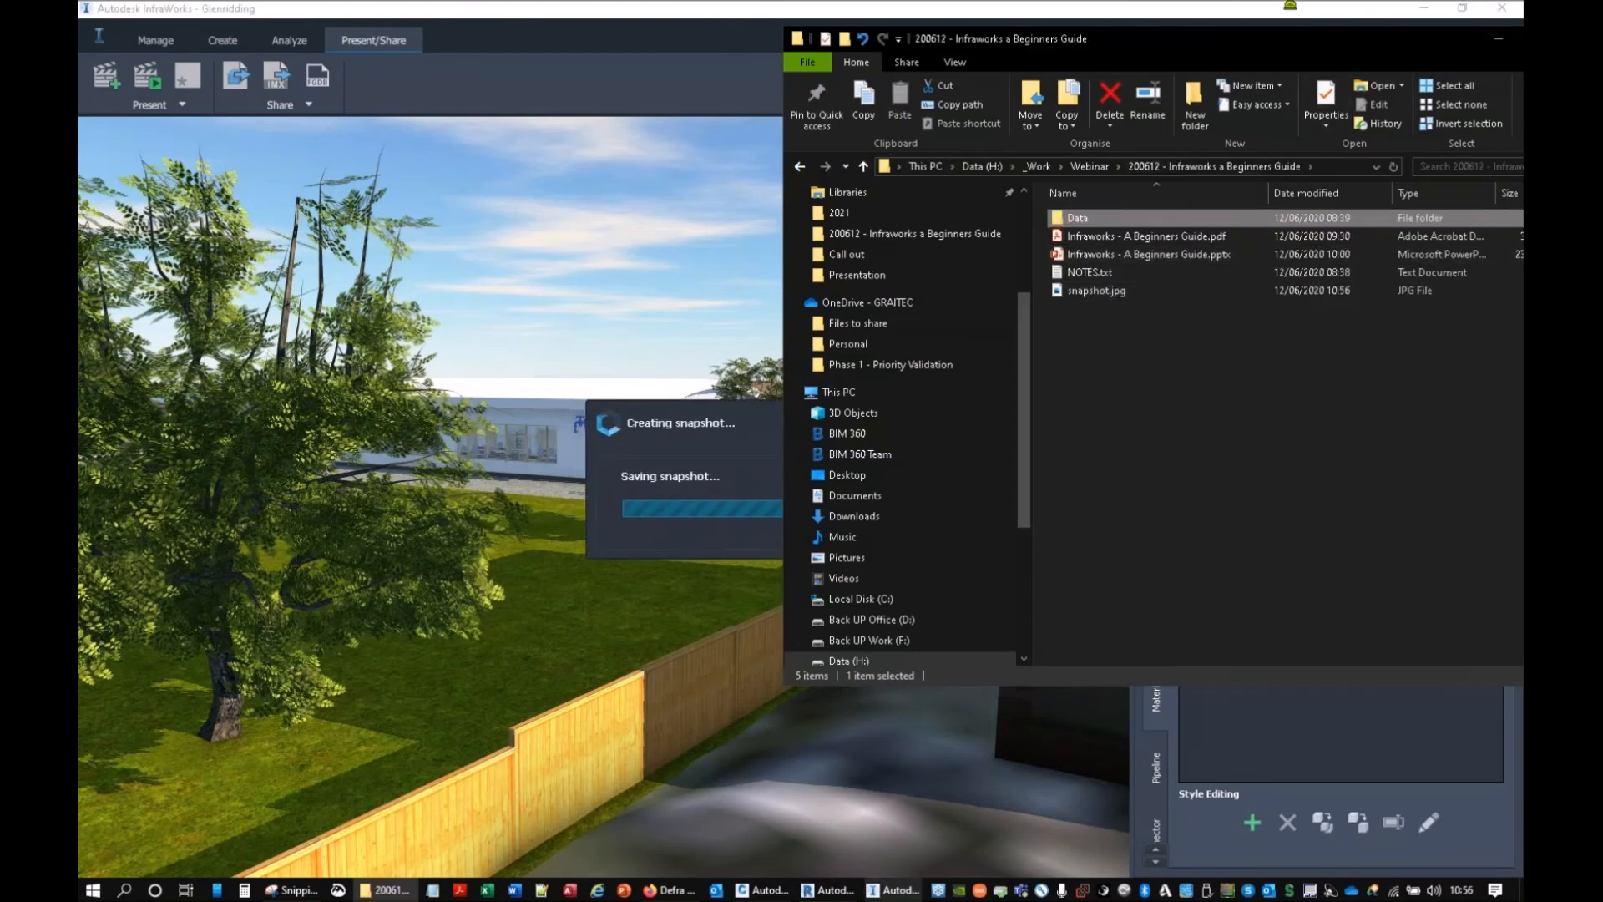
pyautogui.moveTo(1267, 41); pyautogui.dragTo(1523, 101)
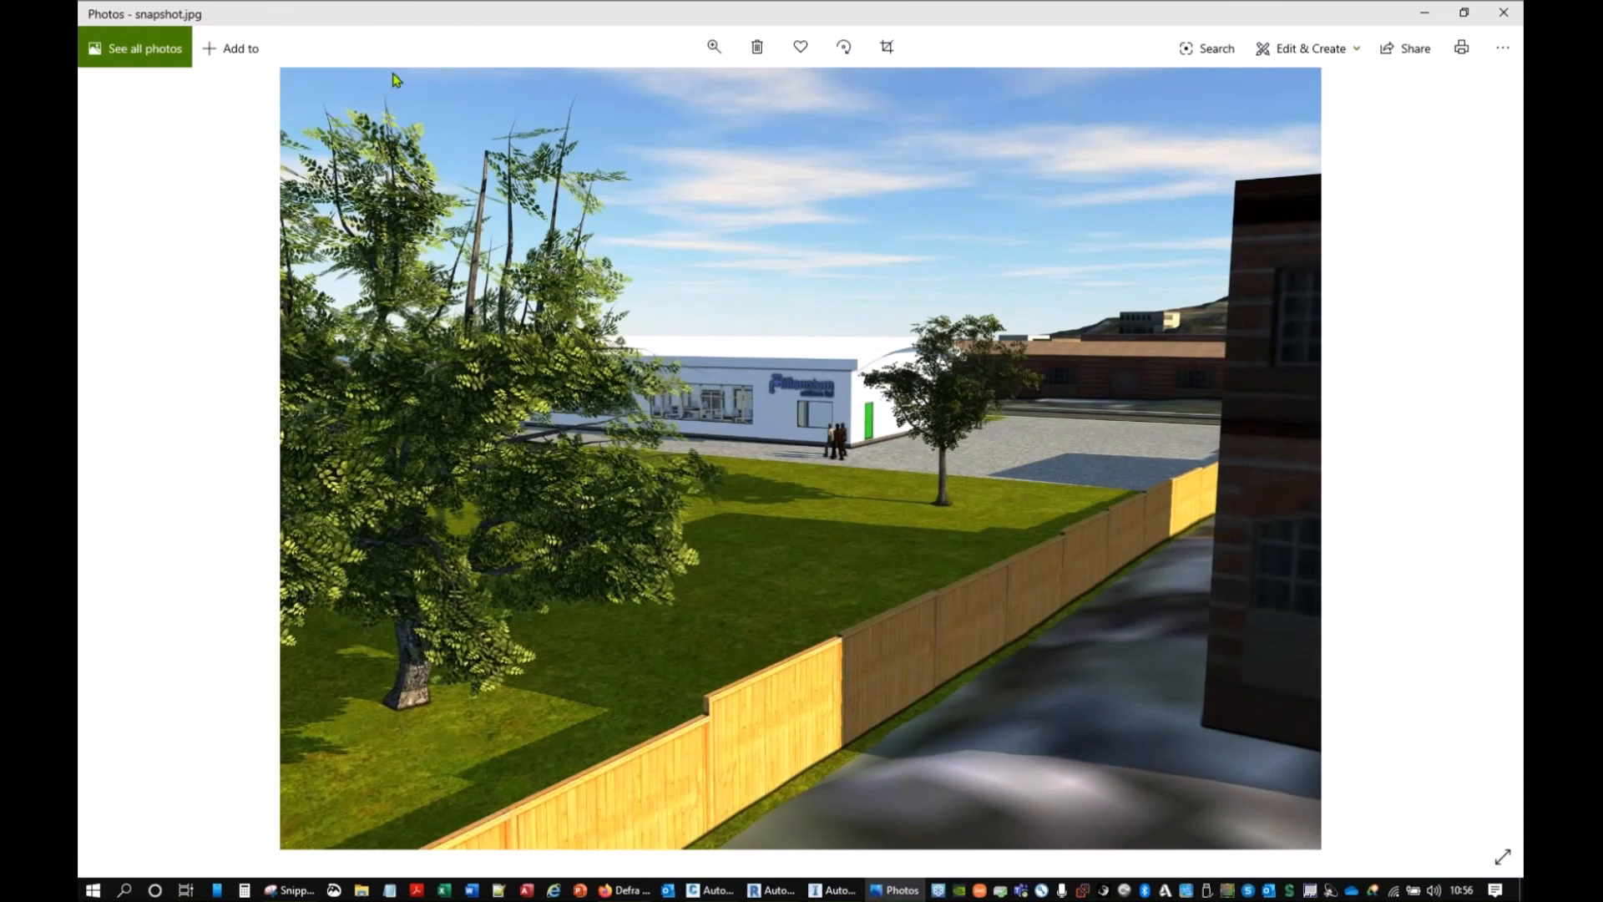
# Step: Inspect the snapshot's detail close up around the people, building and tree, and close the photo viewer
pyautogui.click(712, 48)
pyautogui.moveTo(635, 91); pyautogui.dragTo(655, 92)
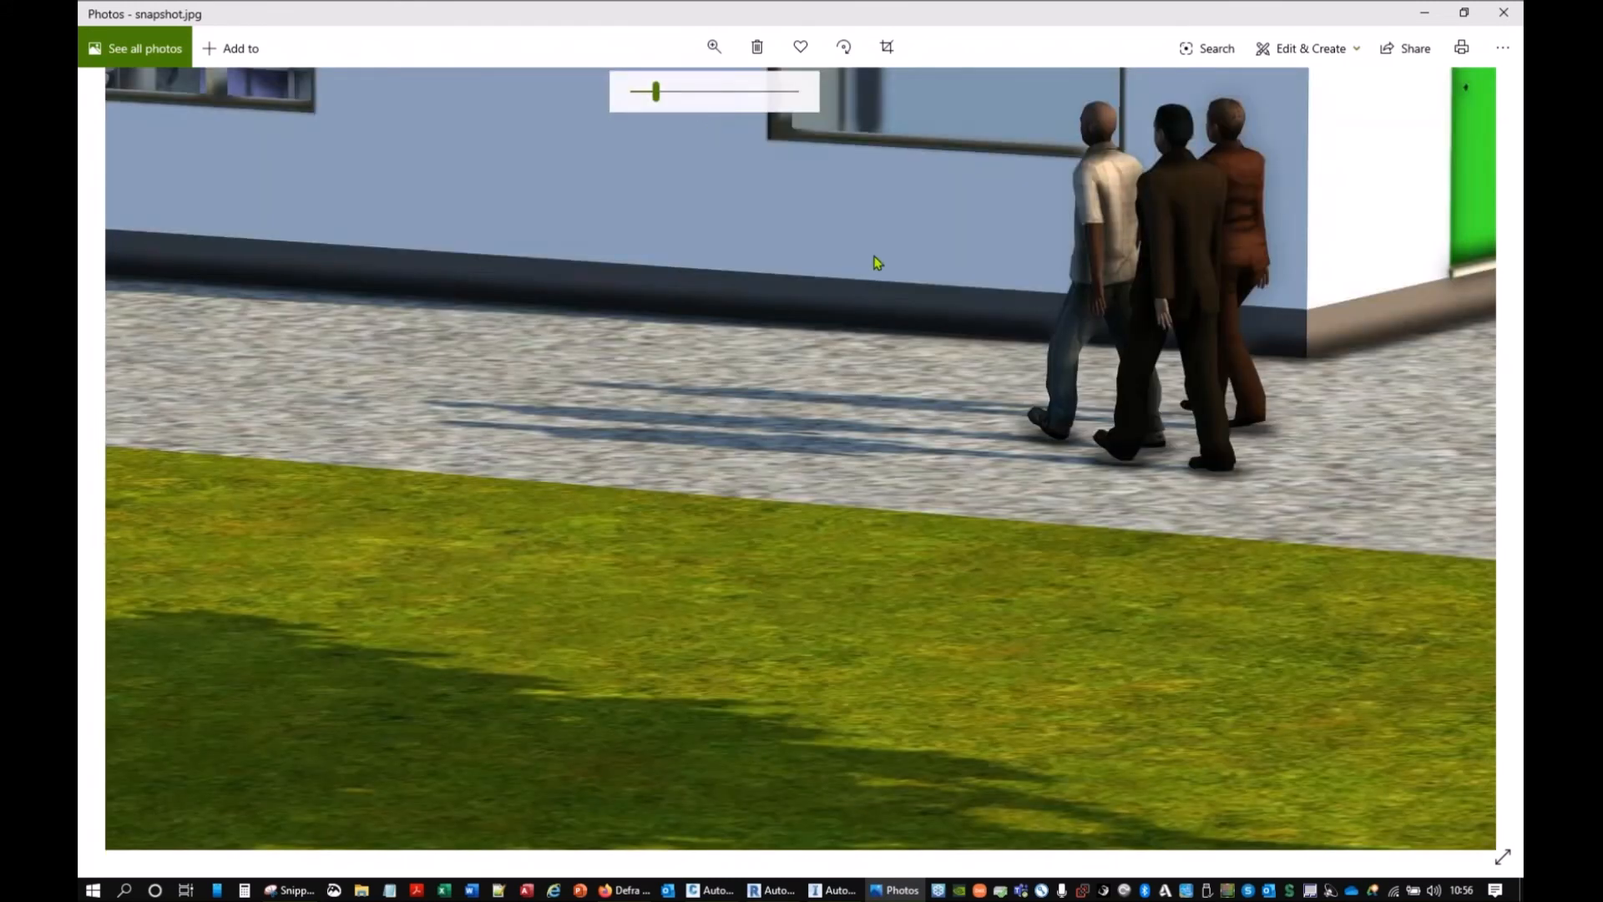
pyautogui.moveTo(873, 257); pyautogui.dragTo(835, 756)
pyautogui.moveTo(986, 359); pyautogui.dragTo(1005, 556)
pyautogui.moveTo(359, 547); pyautogui.dragTo(954, 498)
pyautogui.moveTo(679, 496)
pyautogui.mouseDown()
pyautogui.moveTo(1286, 338)
pyautogui.moveTo(765, 529)
pyautogui.moveTo(1291, 683)
pyautogui.moveTo(1369, 885)
pyautogui.mouseUp()
pyautogui.moveTo(304, 203)
pyautogui.mouseDown()
pyautogui.moveTo(626, 460)
pyautogui.moveTo(741, 497)
pyautogui.mouseUp()
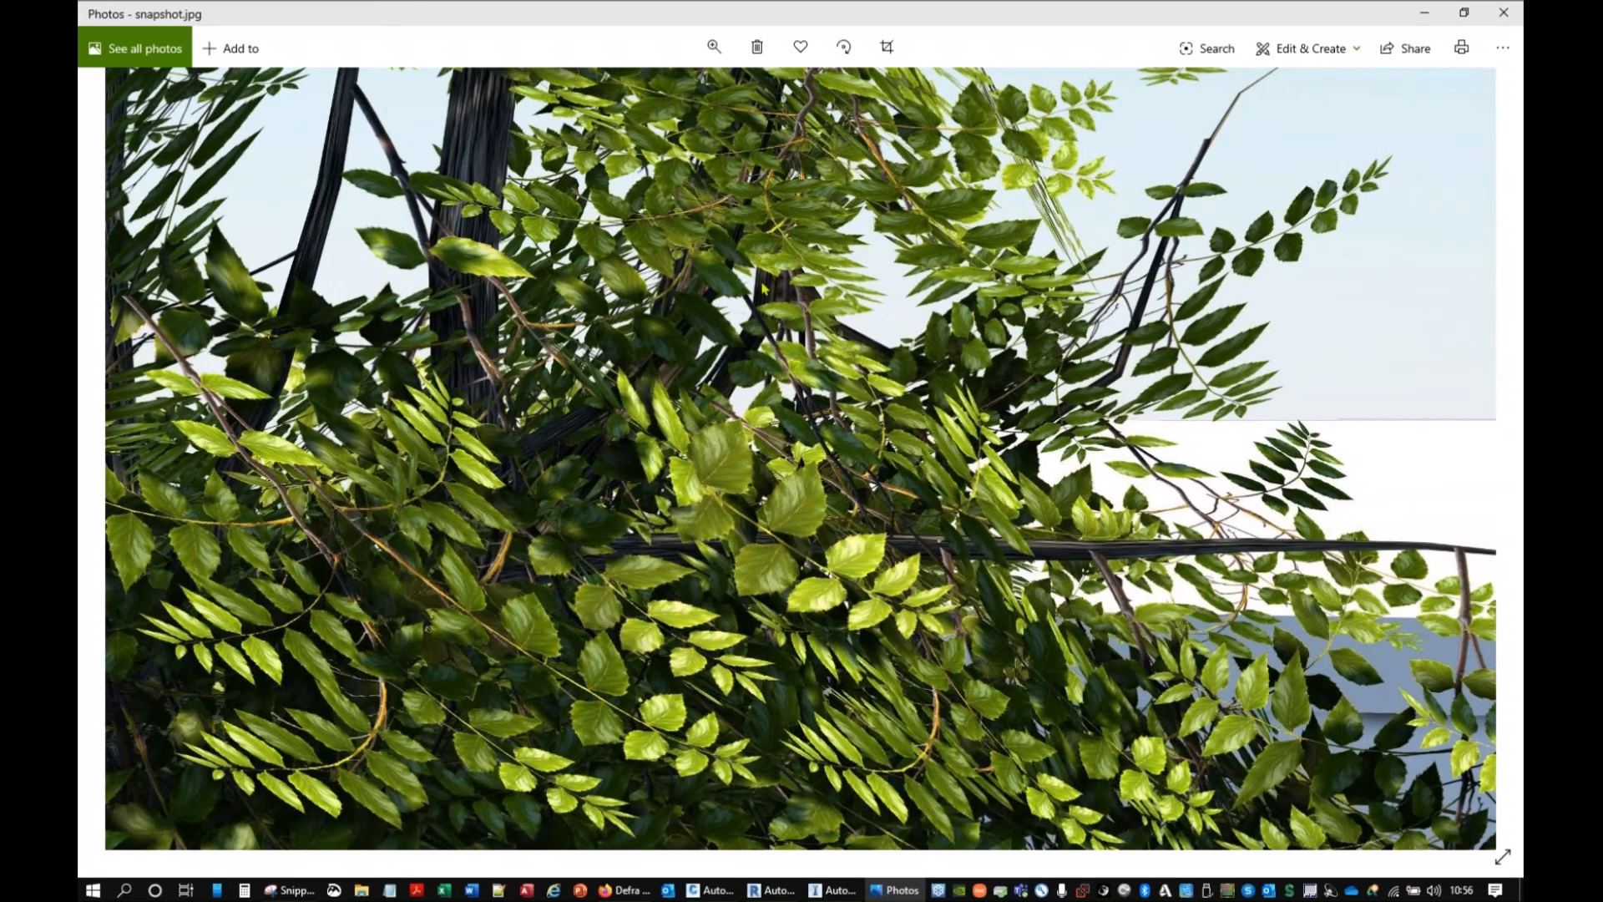
pyautogui.click(714, 47)
pyautogui.moveTo(660, 95); pyautogui.dragTo(616, 95)
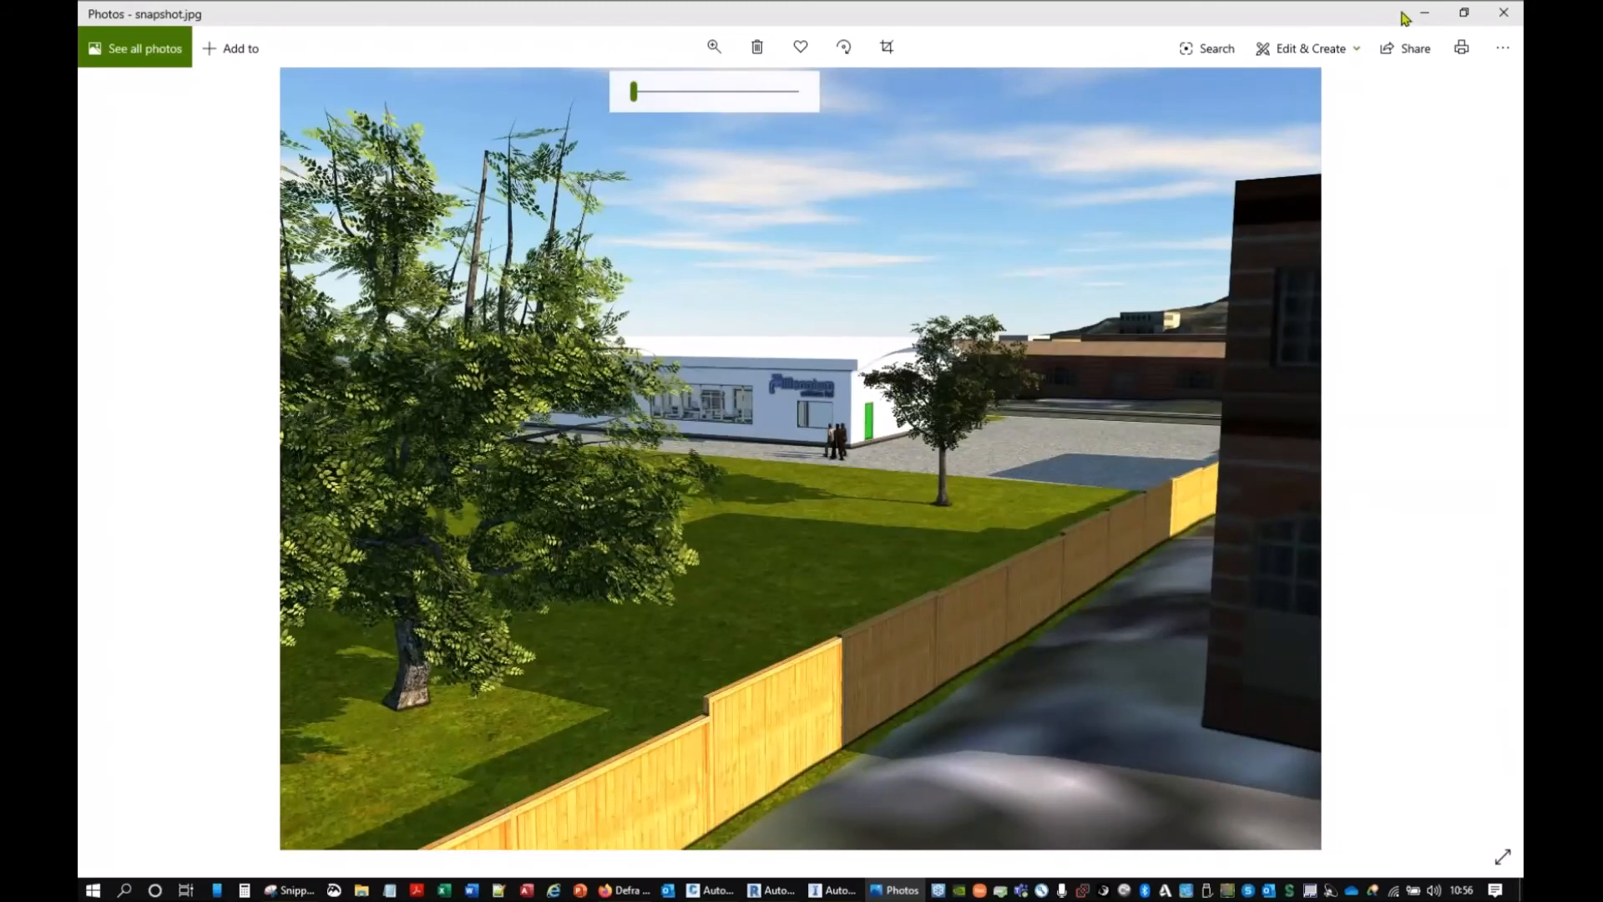
pyautogui.click(1503, 12)
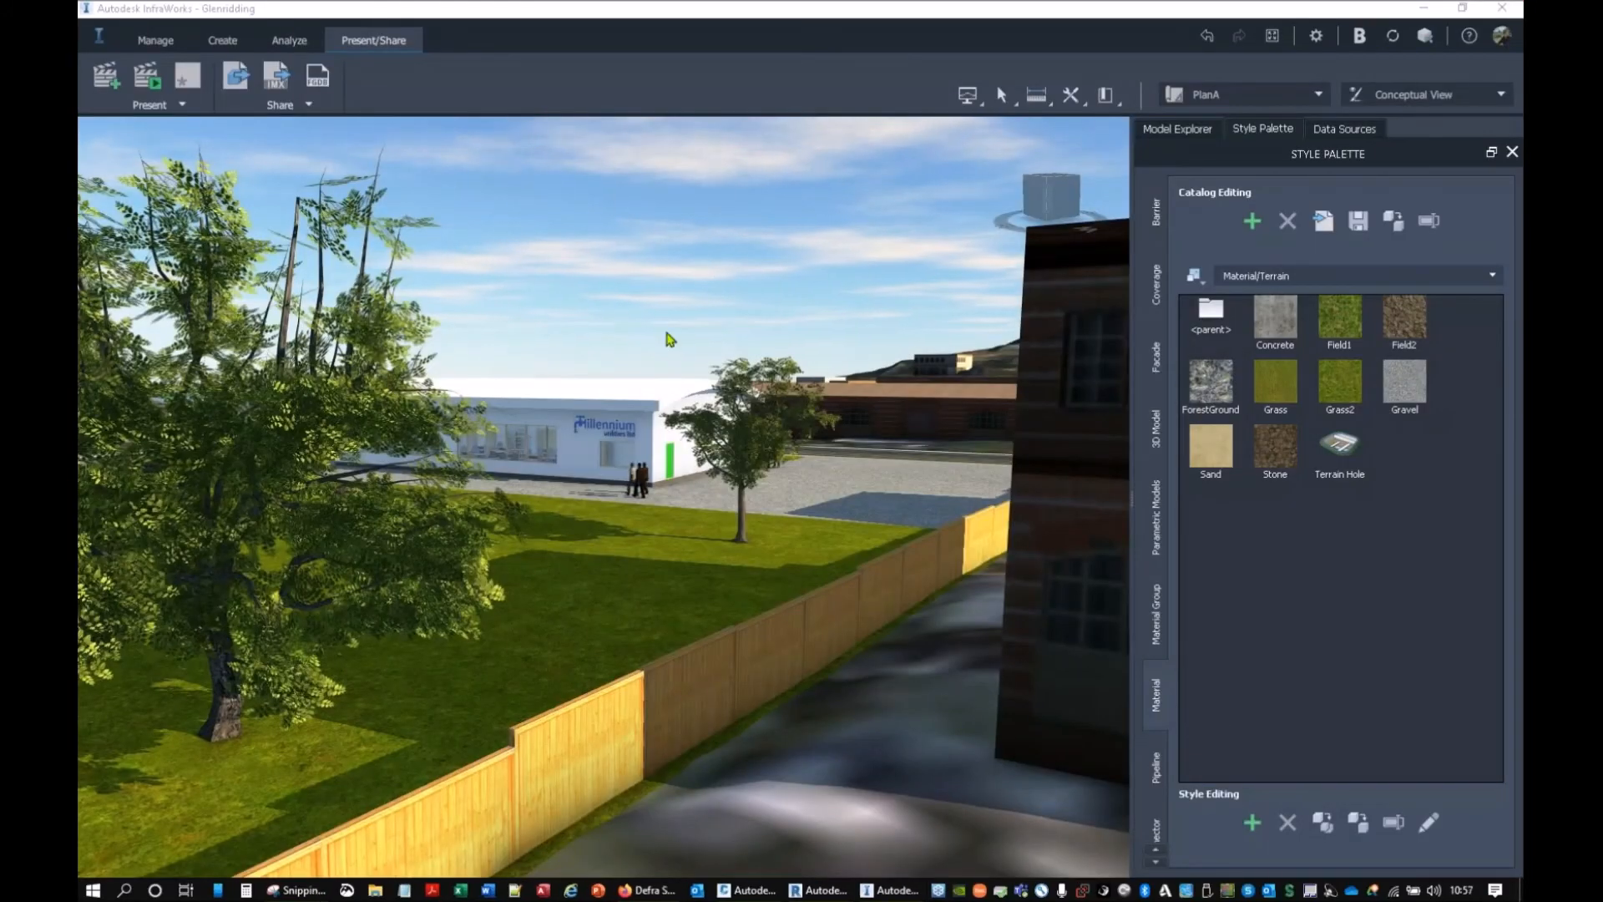
# Step: Open the Storyboard Creator and name the storyboard Site OptionA
pyautogui.click(105, 77)
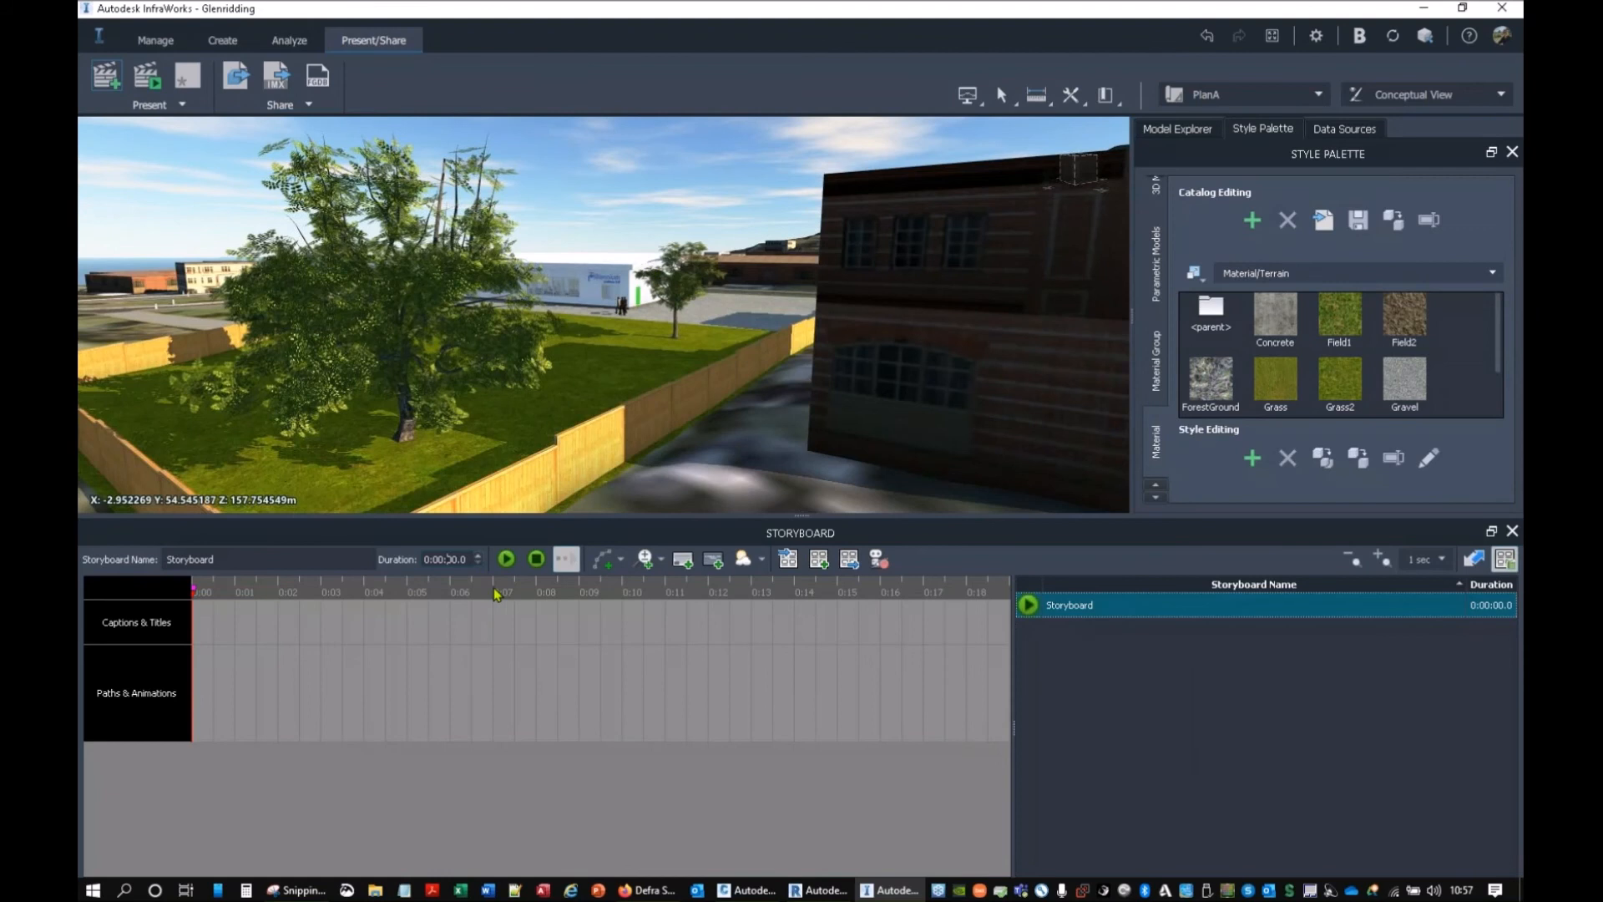
pyautogui.doubleClick(167, 558)
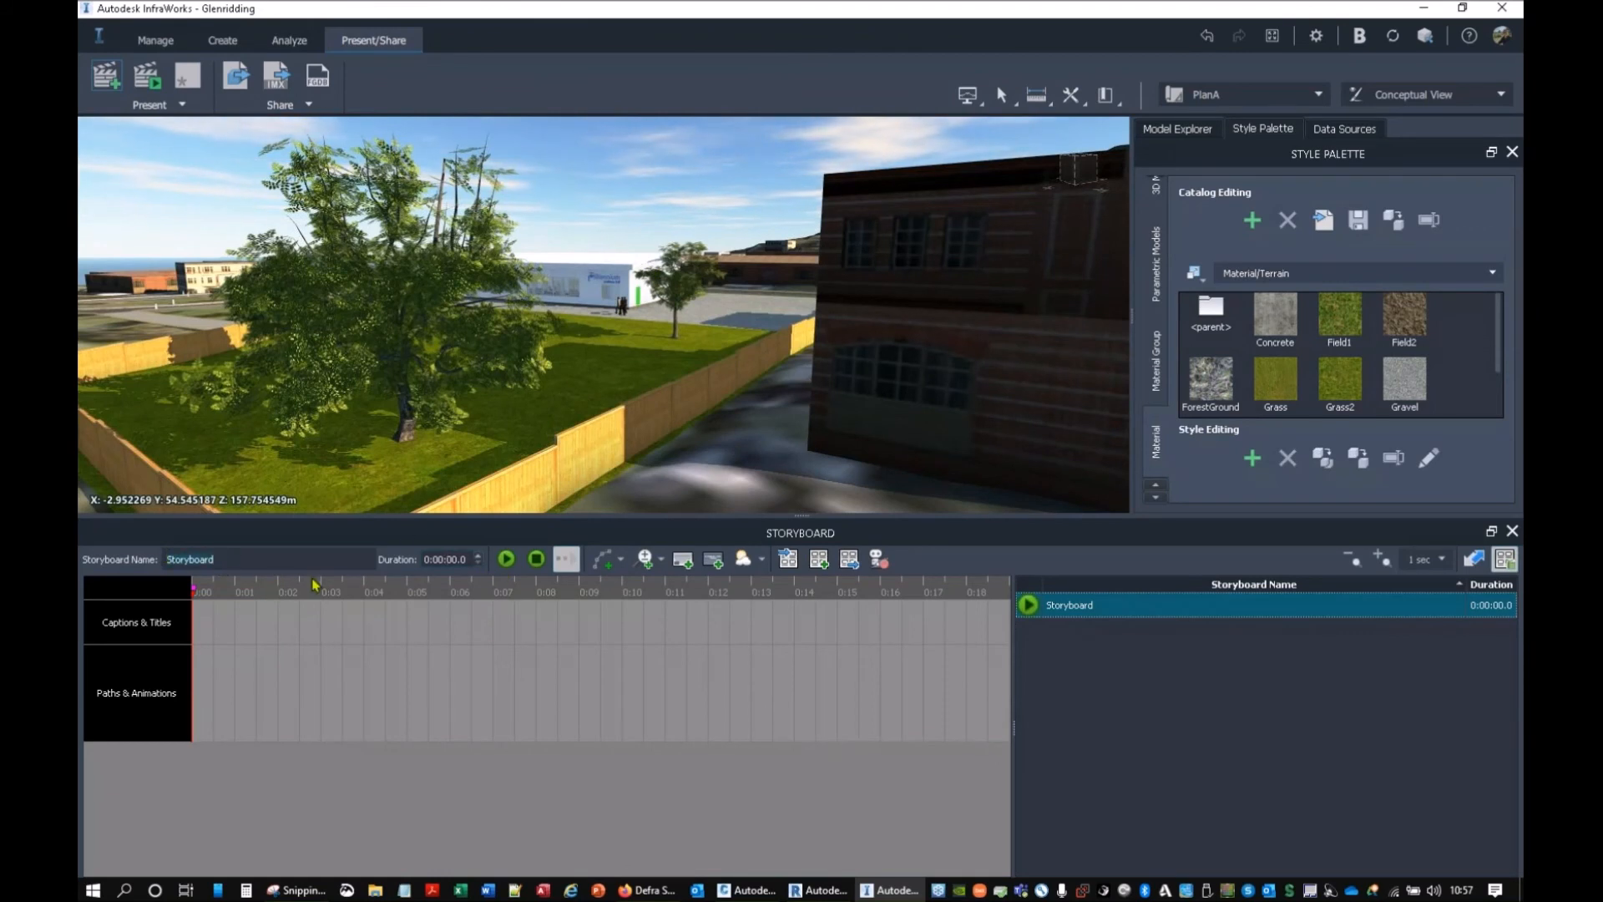
pyautogui.write('S')
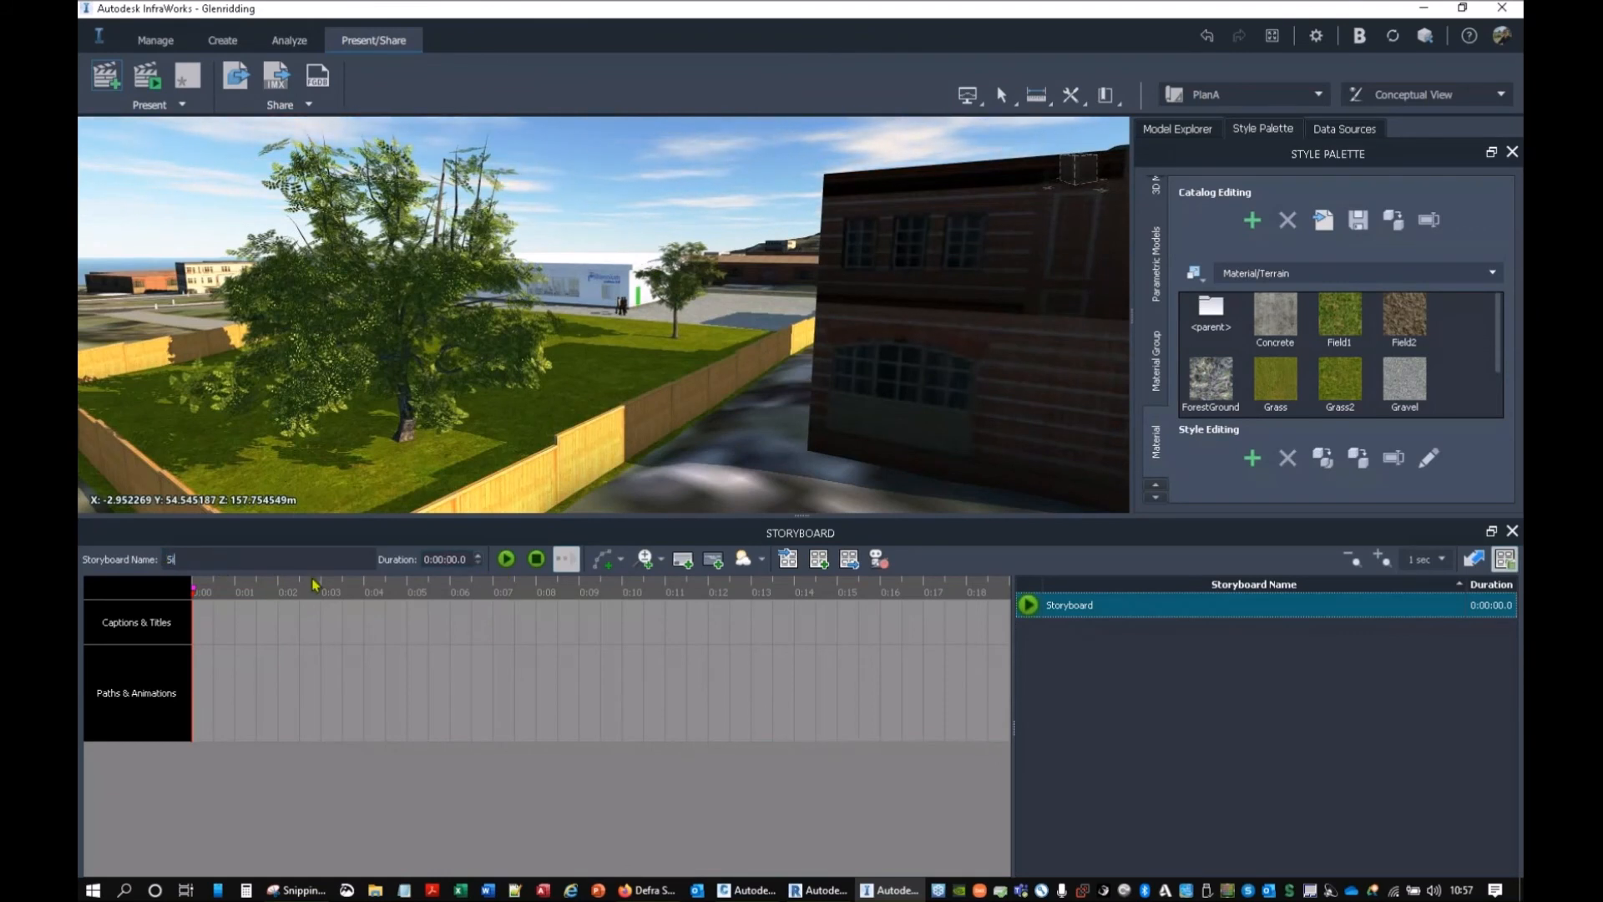
pyautogui.write('ite OptionA')
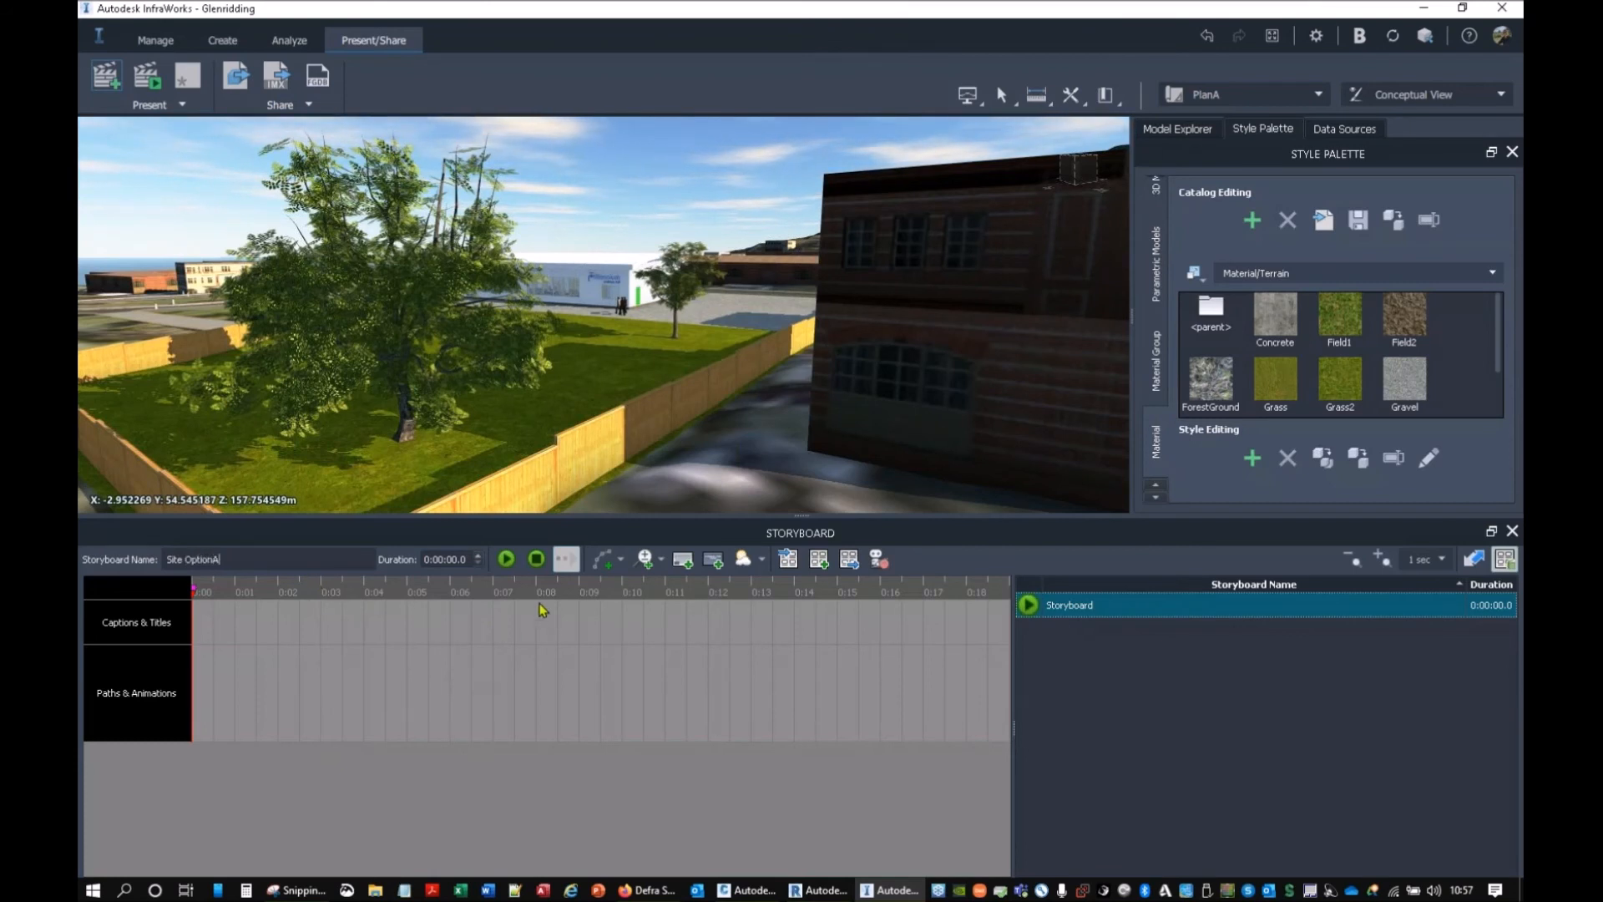
# Step: Add a camera path animation starting from the Front view, with a second keyframe looking down on the building and lawn
pyautogui.click(621, 561)
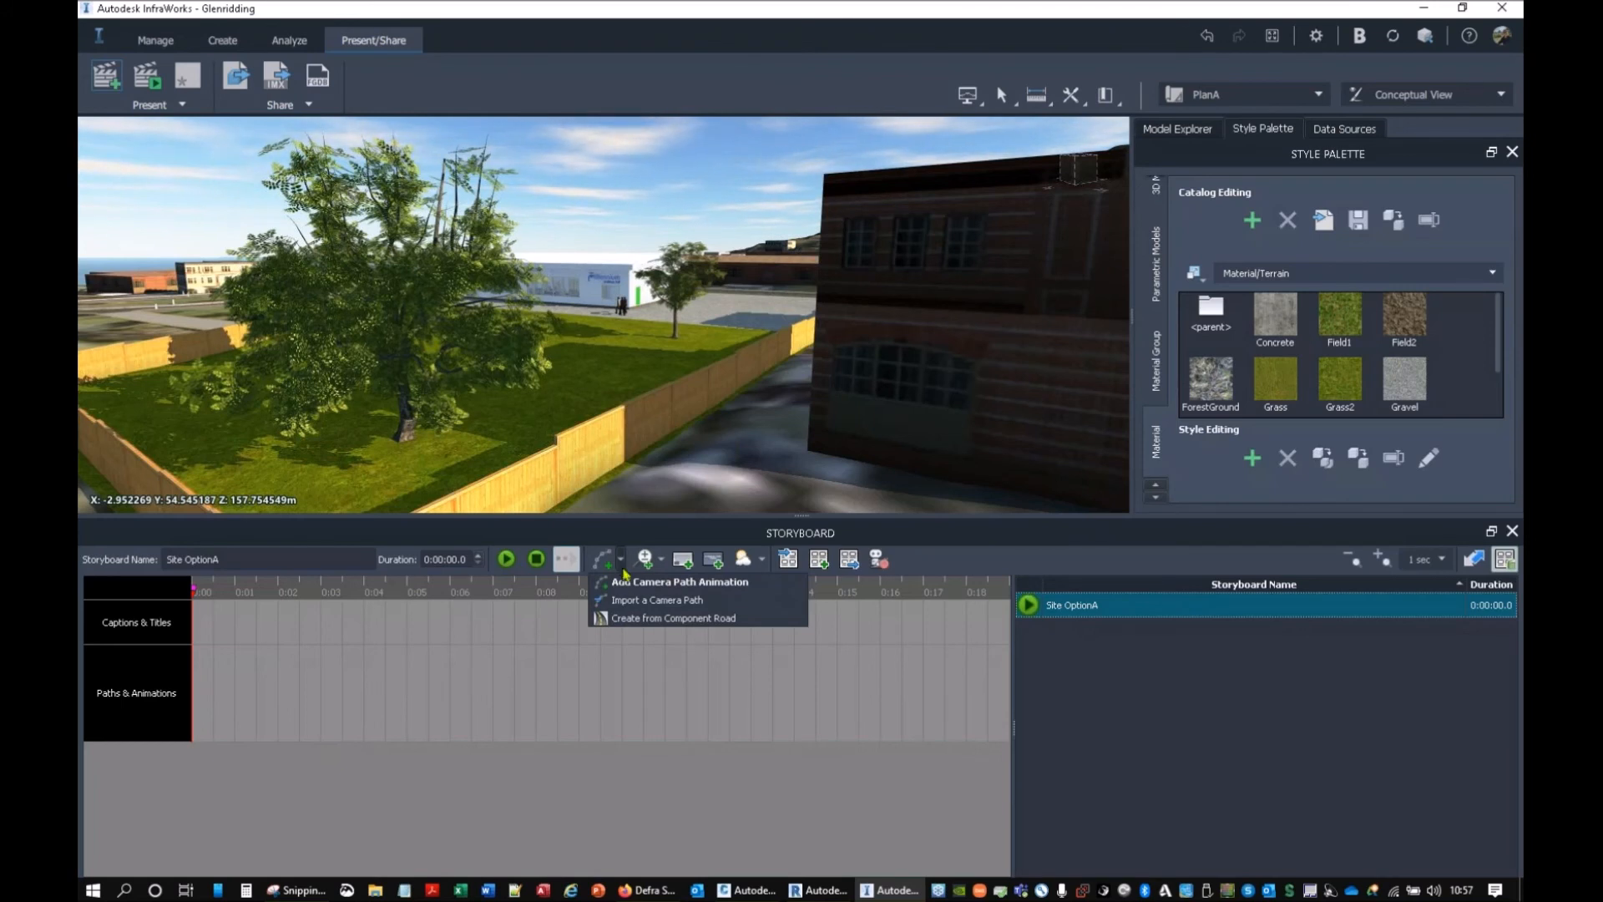
pyautogui.click(634, 582)
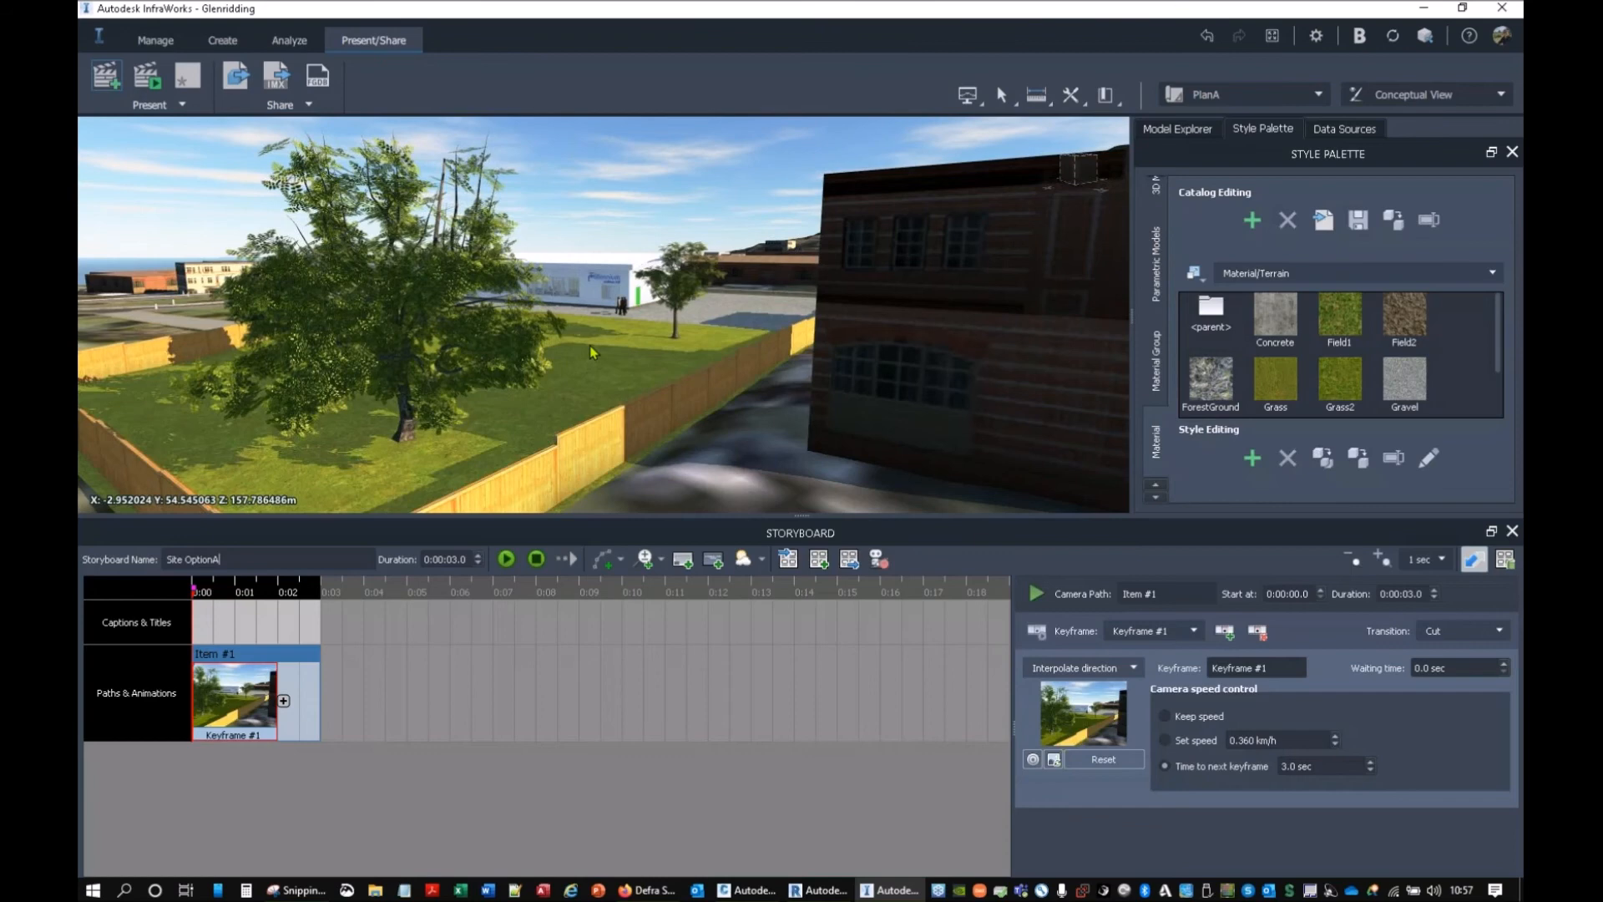
pyautogui.moveTo(594, 321); pyautogui.dragTo(814, 364)
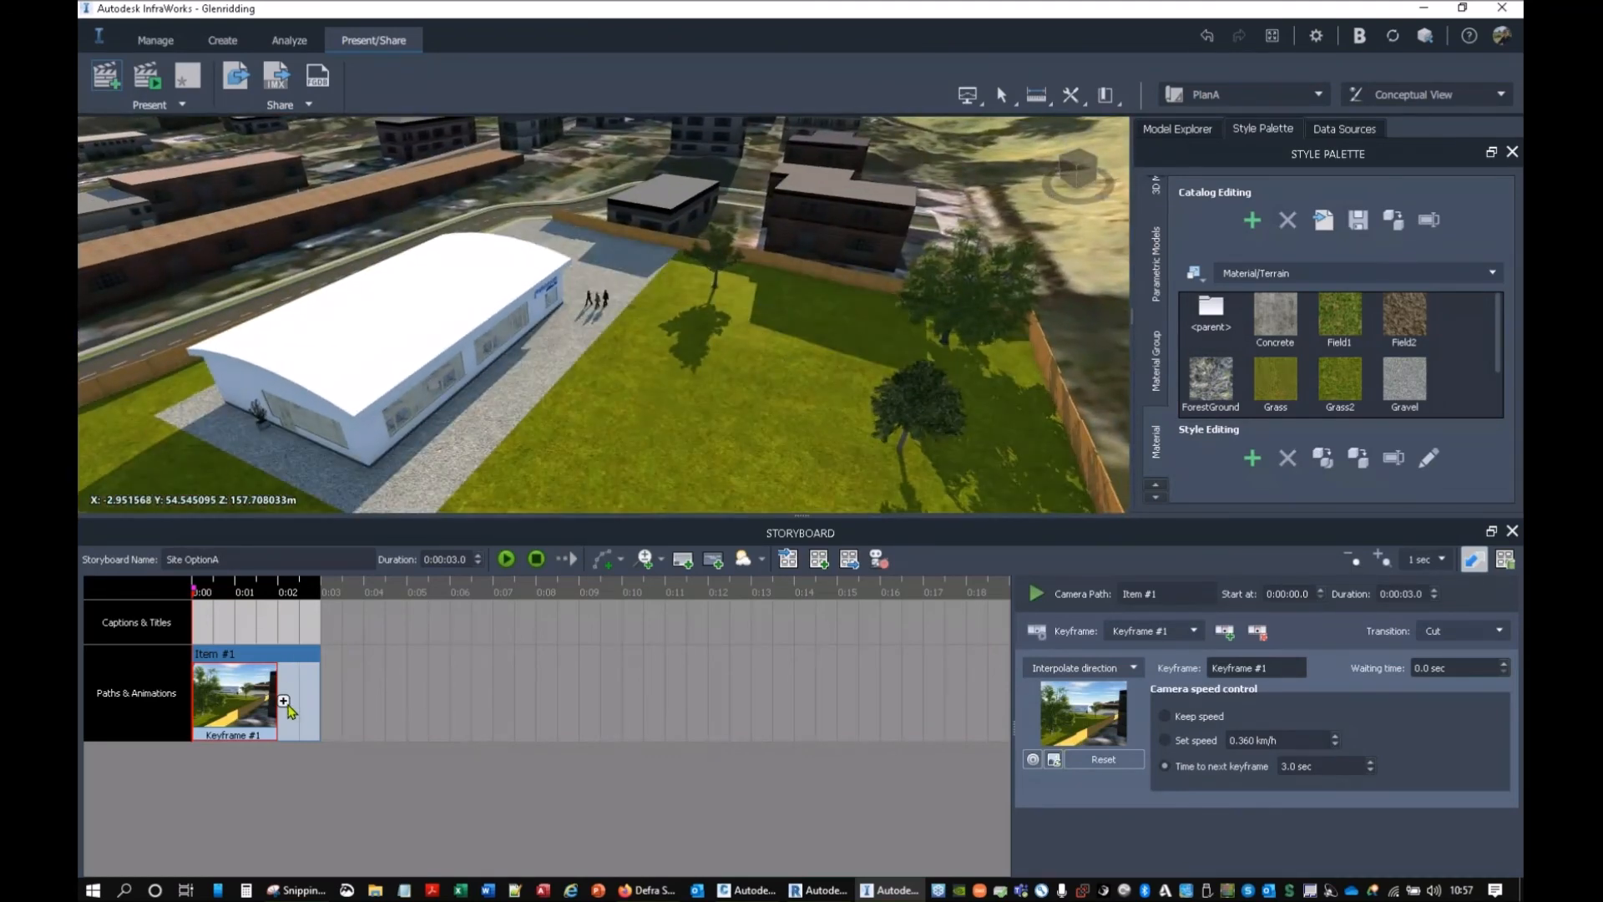
pyautogui.click(284, 702)
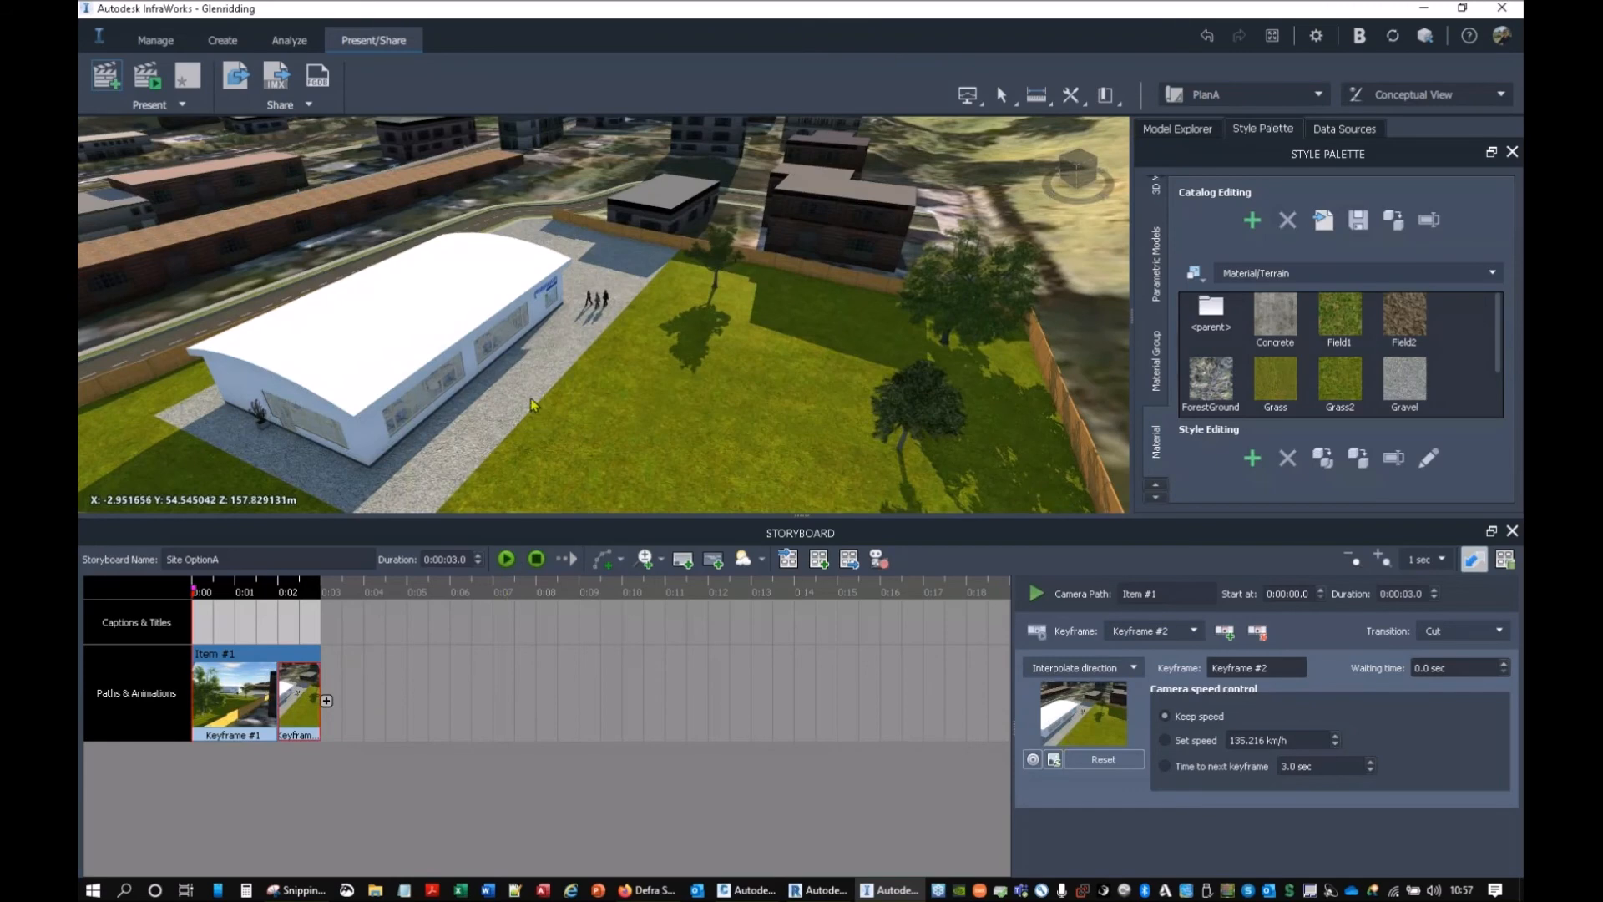
# Step: Add a third keyframe showing the desks and chairs inside the building's office, and play the storyboard
pyautogui.scroll(5, 533, 349)
pyautogui.scroll(5, 442, 374)
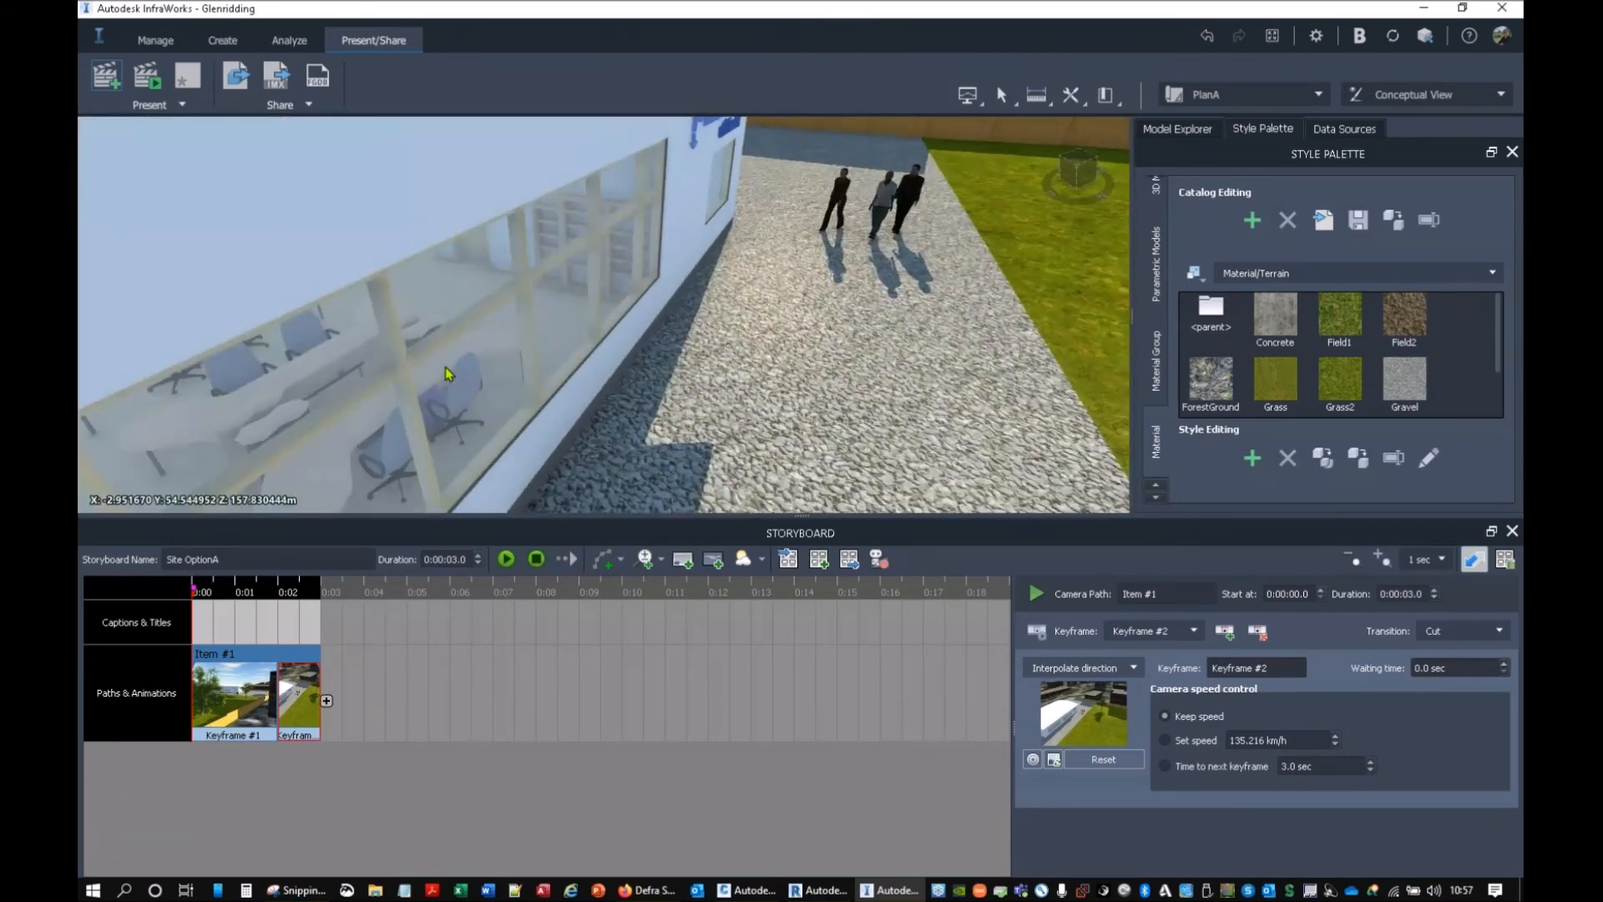
pyautogui.moveTo(468, 359); pyautogui.dragTo(1138, 222)
pyautogui.moveTo(860, 300); pyautogui.dragTo(944, 272)
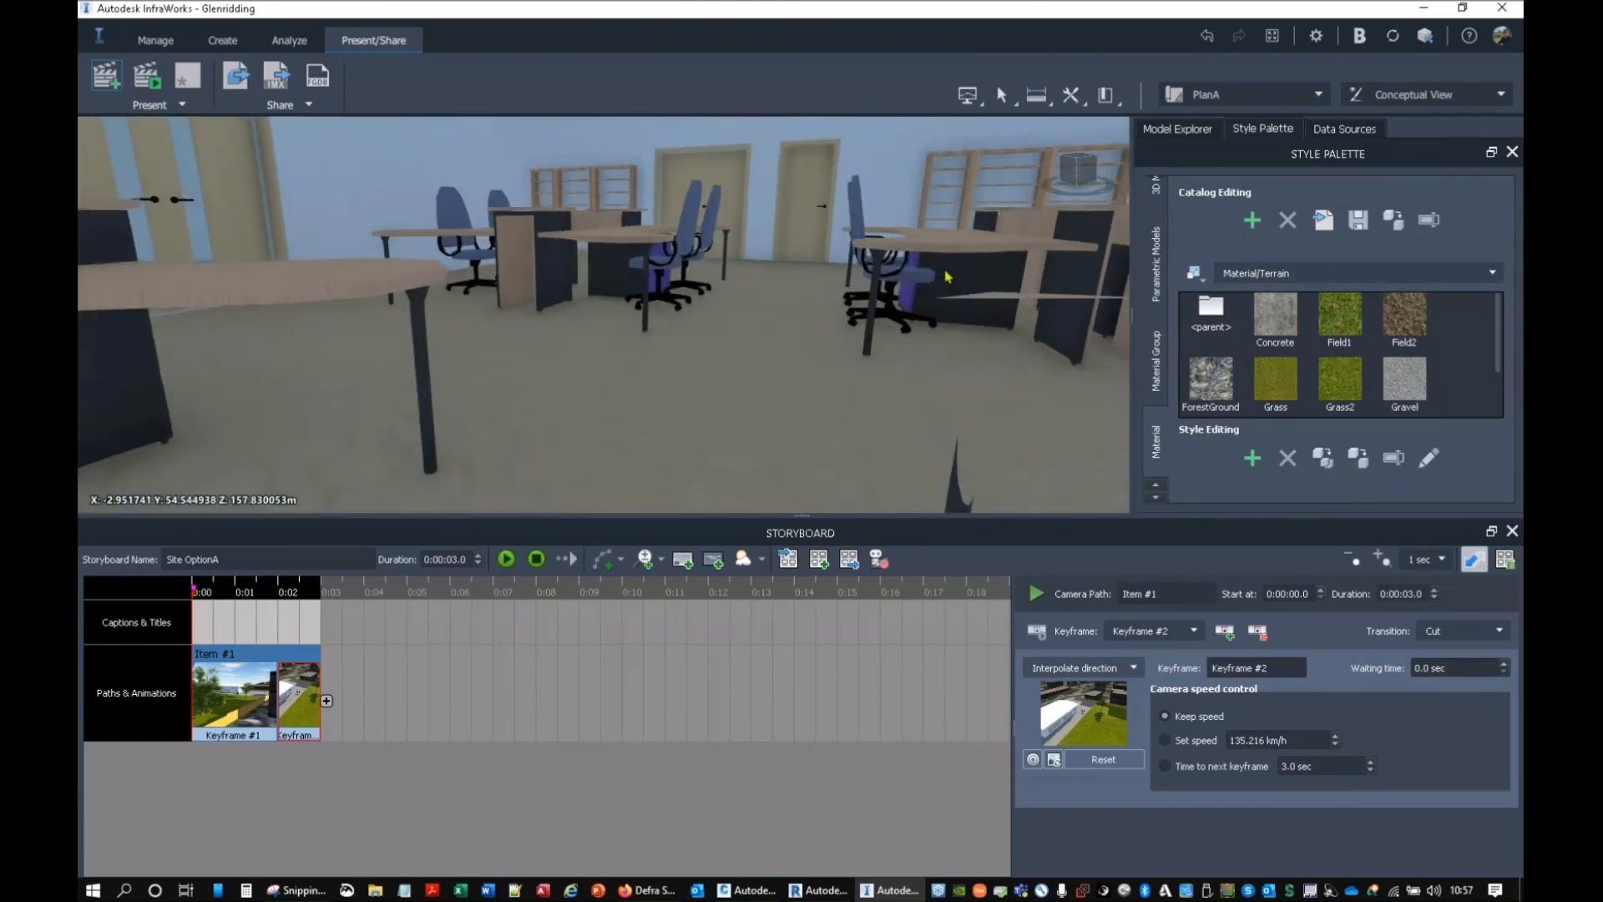
pyautogui.click(326, 701)
pyautogui.click(506, 561)
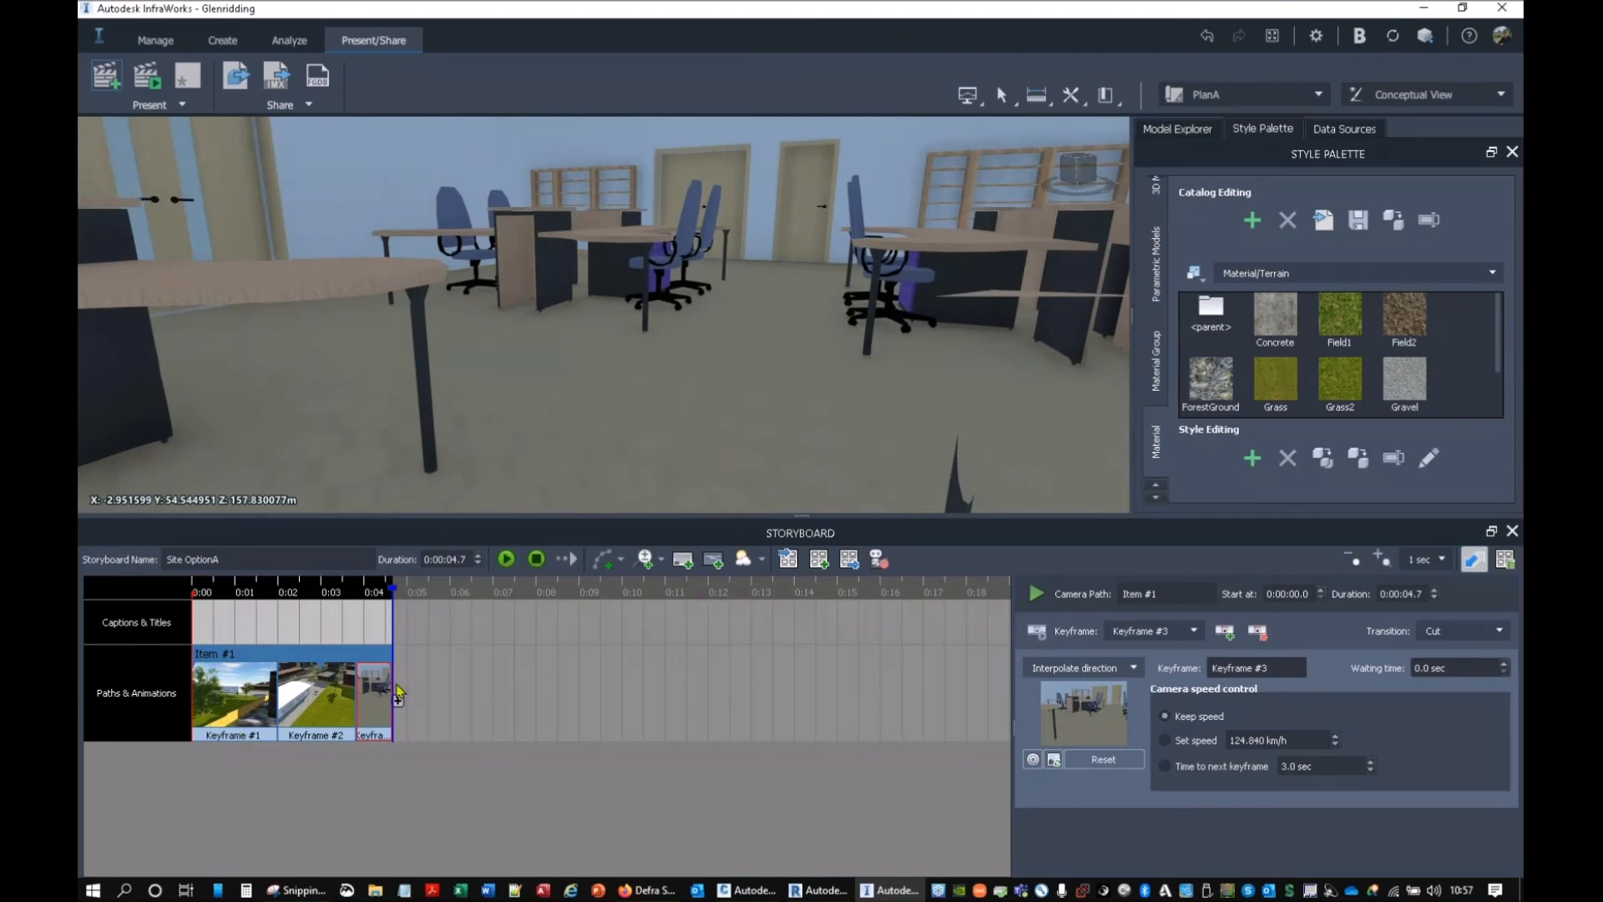
# Step: Open the export settings for the Site OptionA storyboard and check the available video file types without choosing a file
pyautogui.click(879, 561)
pyautogui.click(879, 561)
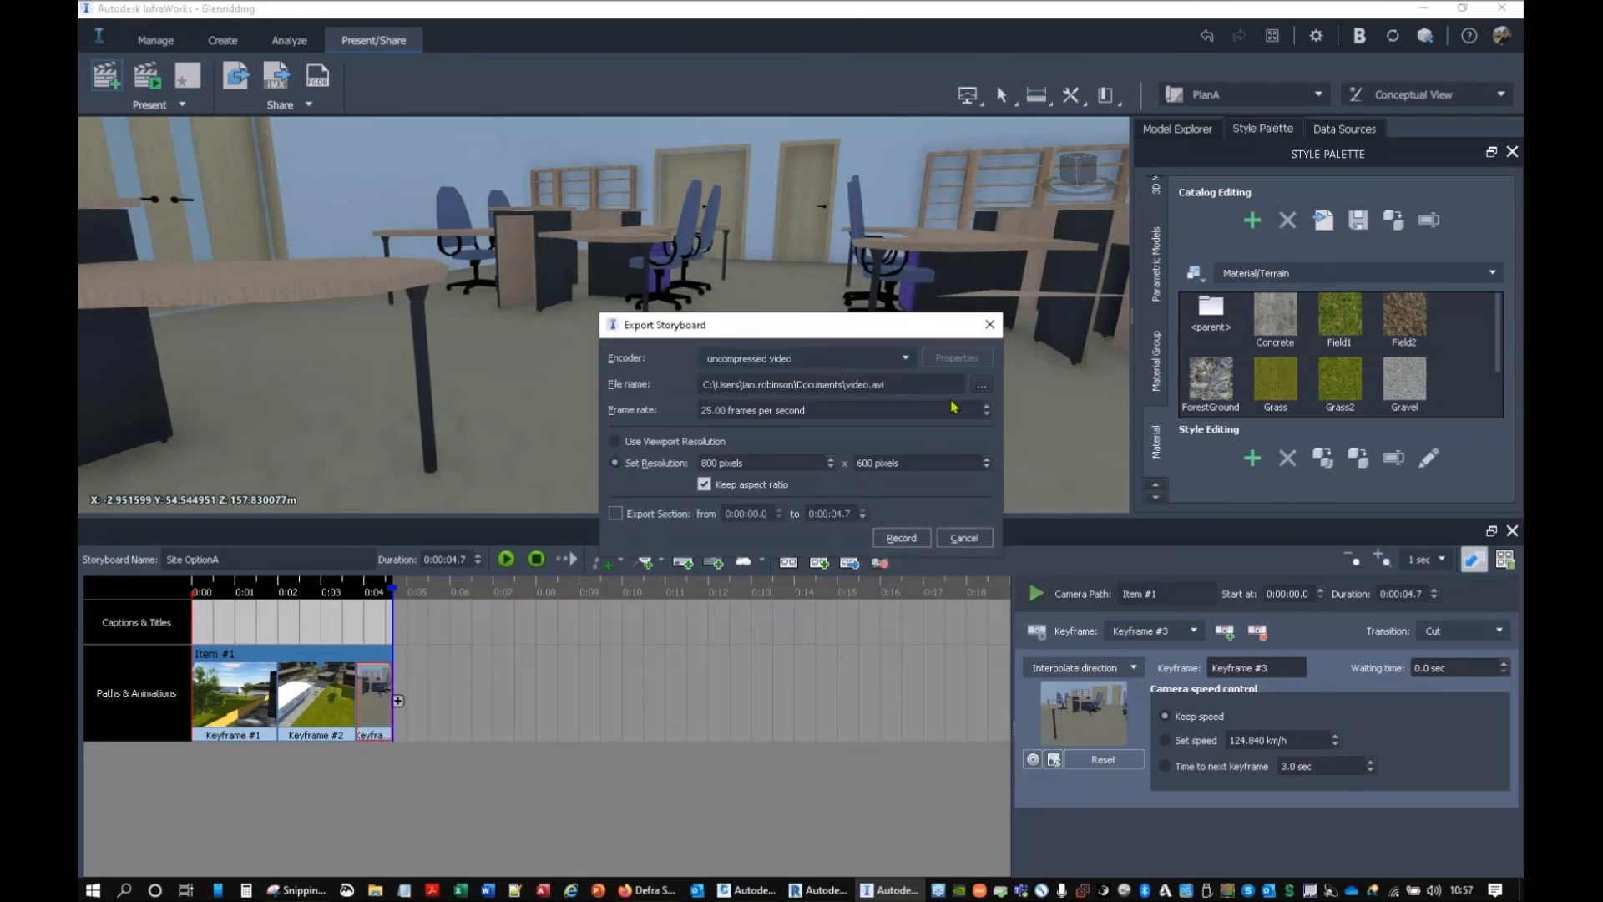
pyautogui.click(982, 384)
pyautogui.click(810, 723)
pyautogui.click(1078, 778)
pyautogui.click(1261, 763)
# Step: Compare the Windows Media Video, DV Video Encoder and MJPEG Compressor options for the storyboard export, then close the export settings without recording
pyautogui.click(840, 364)
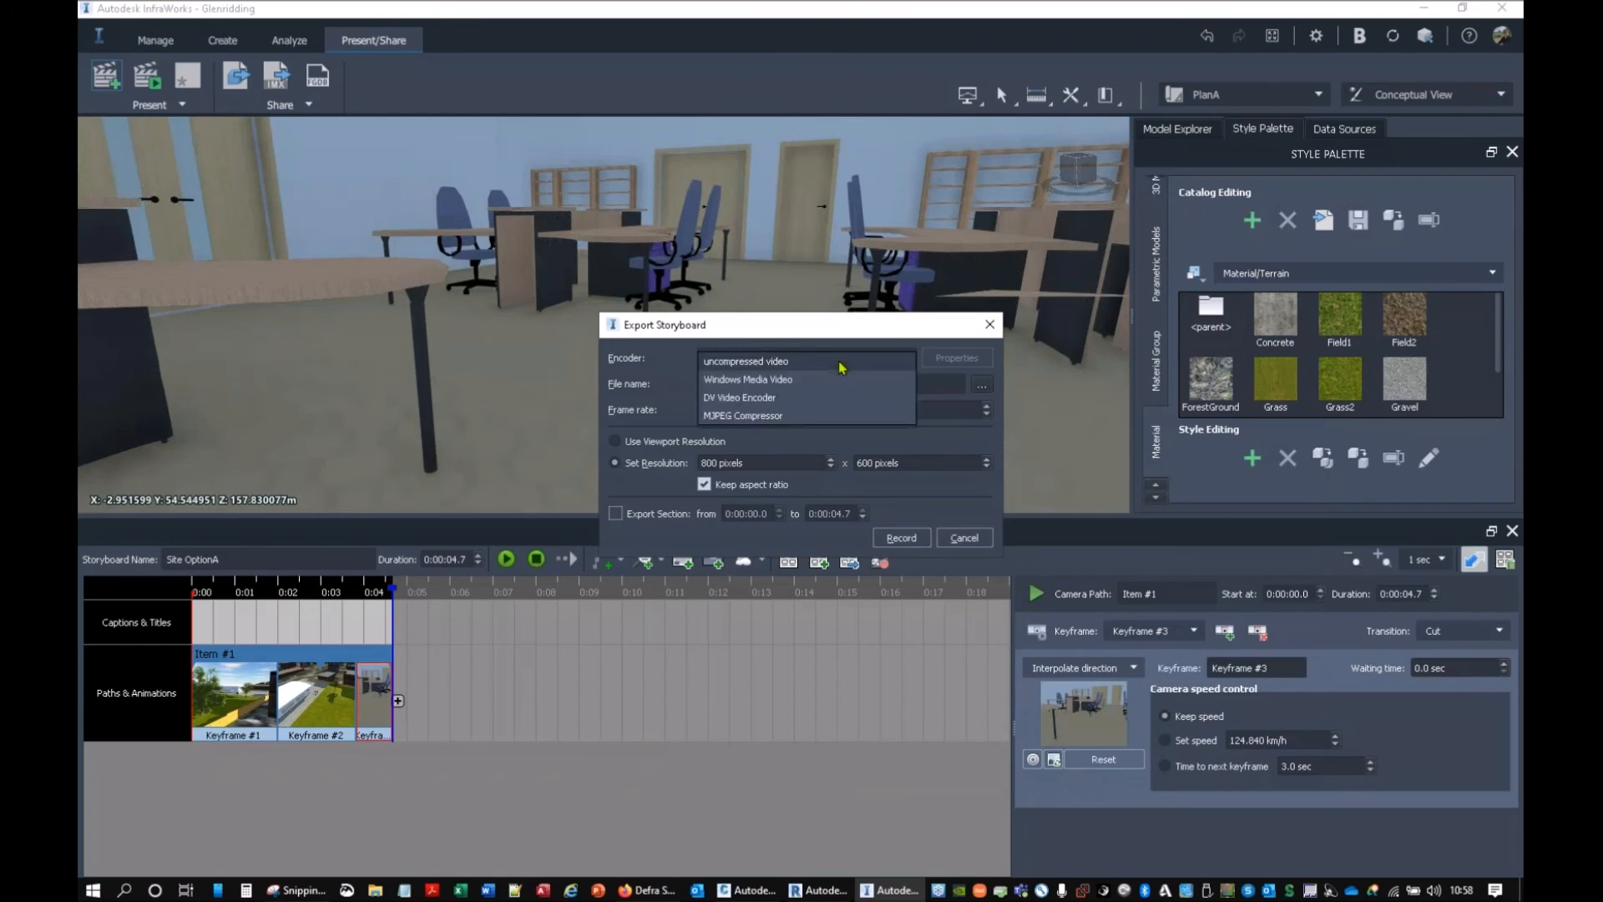
pyautogui.click(763, 380)
pyautogui.click(797, 364)
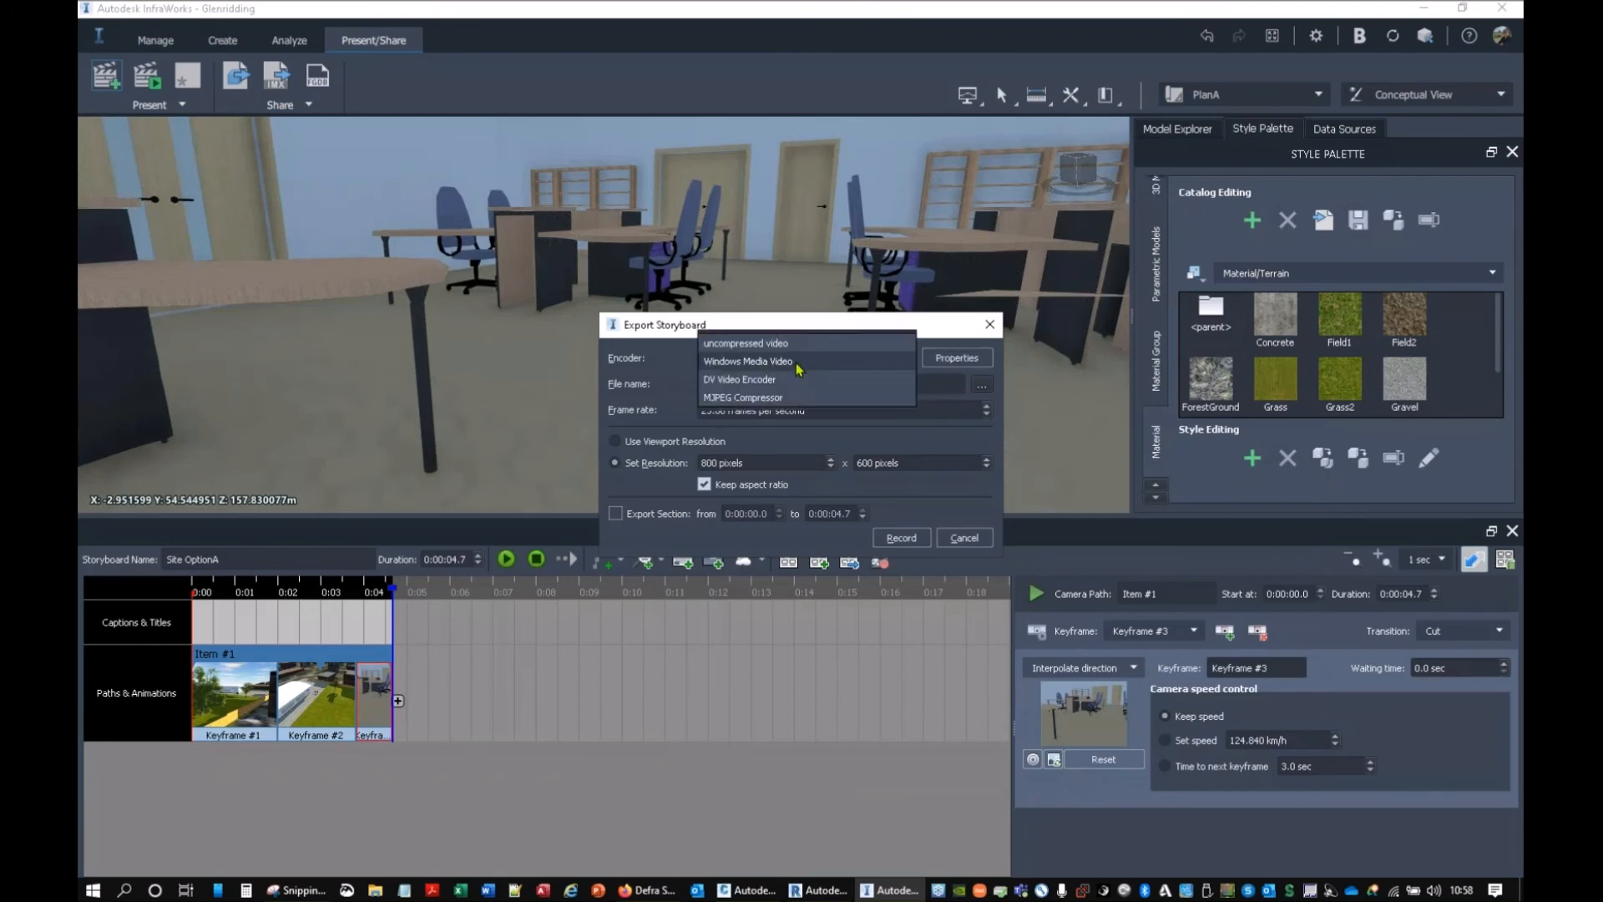
pyautogui.click(782, 381)
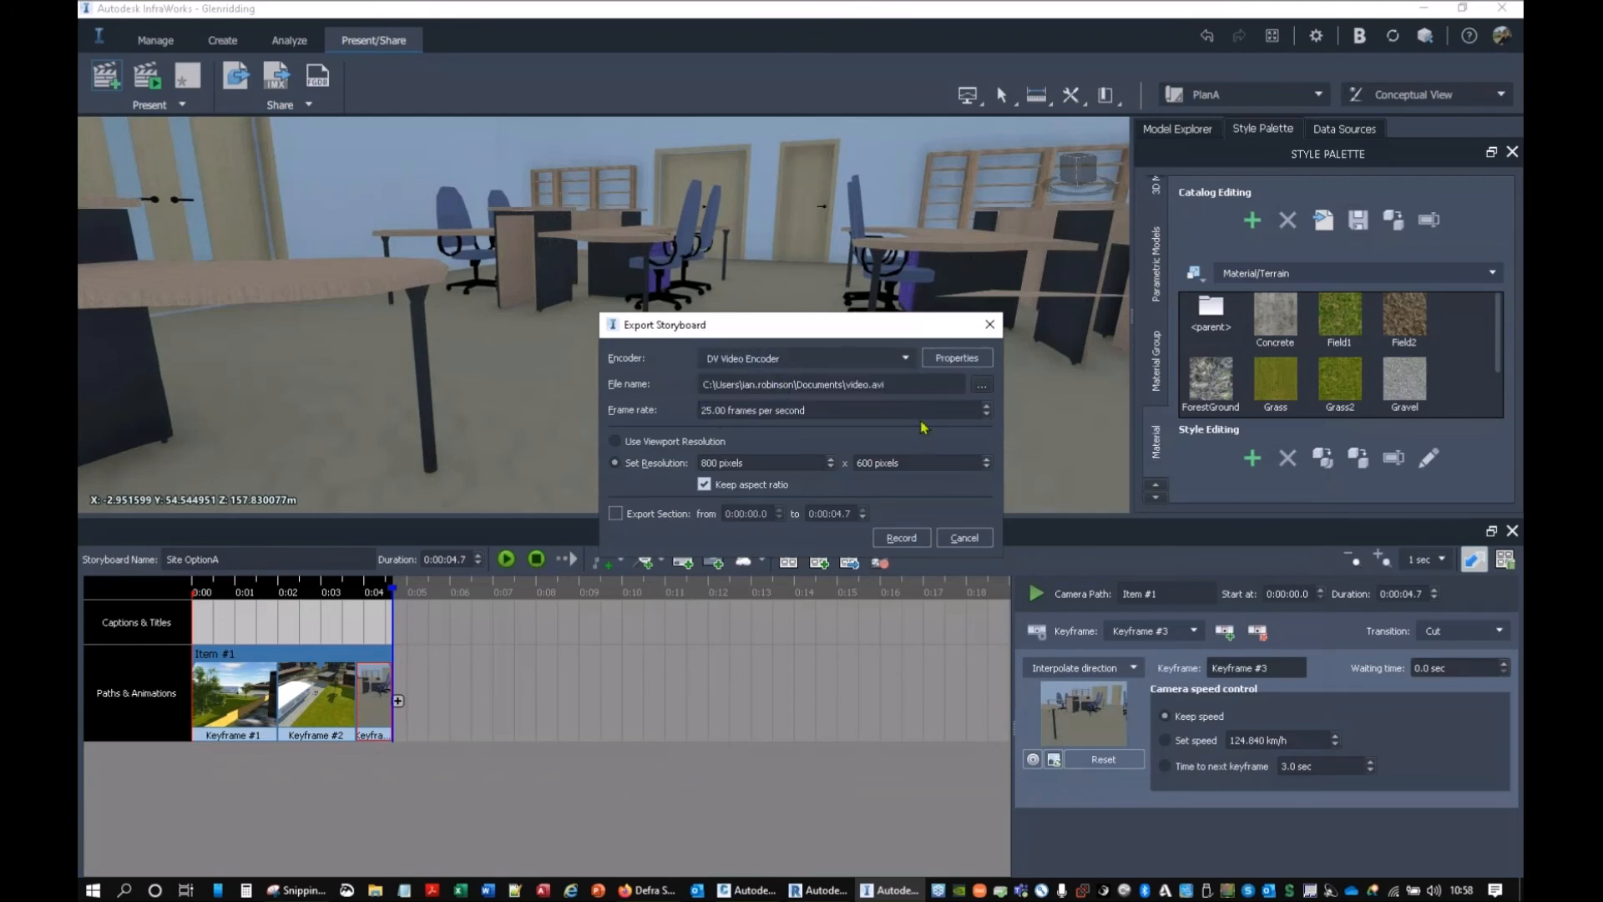
pyautogui.click(800, 366)
pyautogui.click(764, 389)
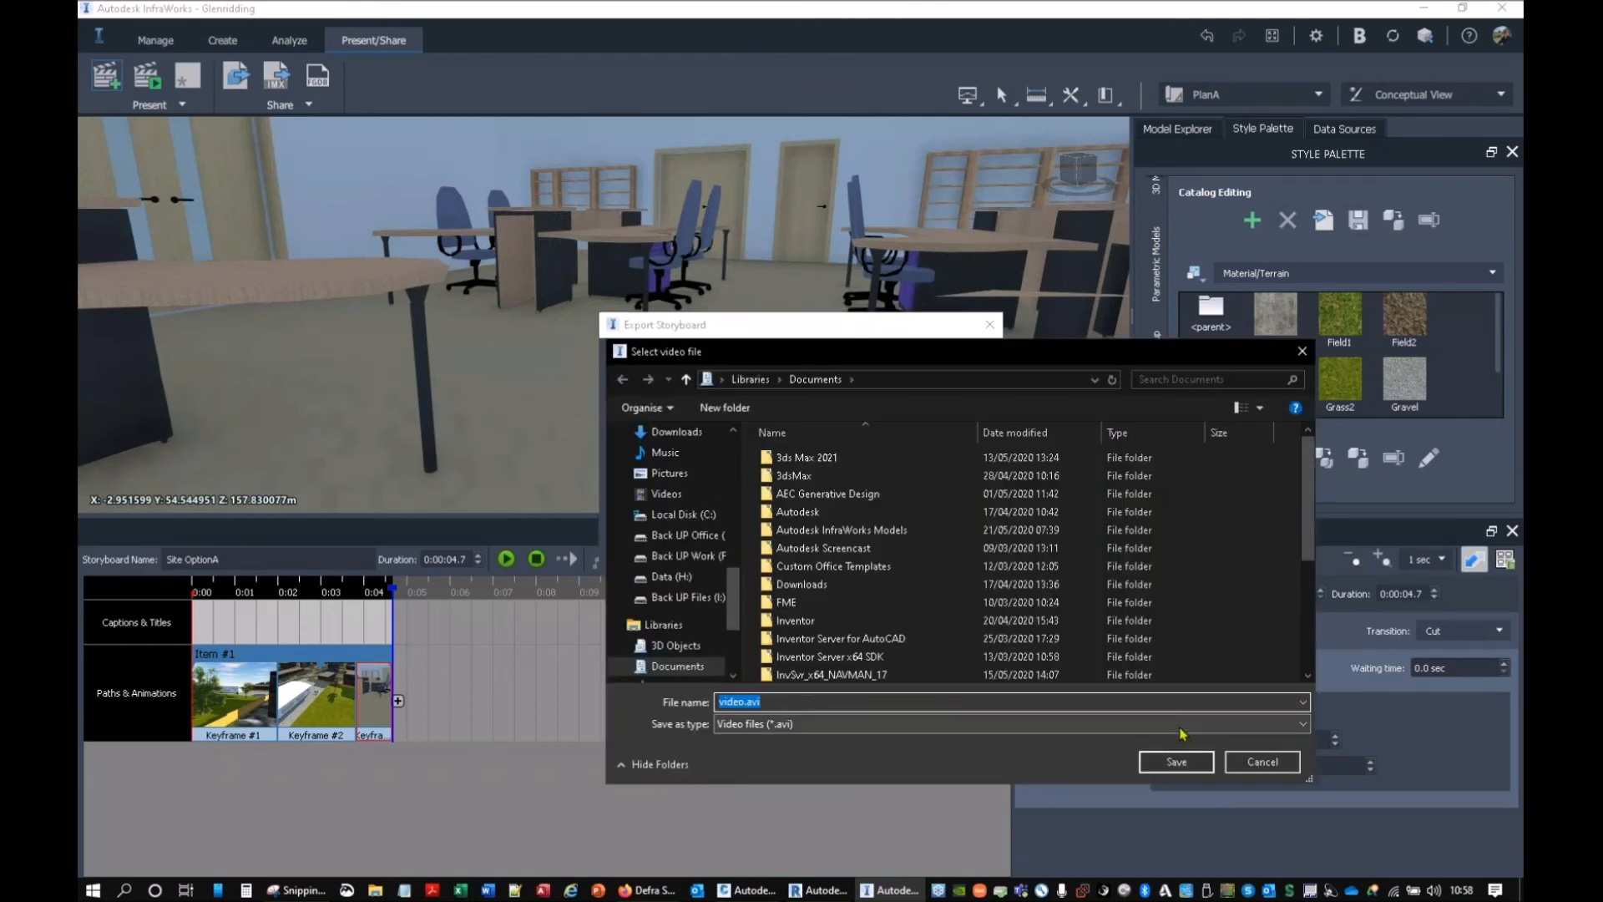
pyautogui.click(1258, 770)
pyautogui.click(753, 365)
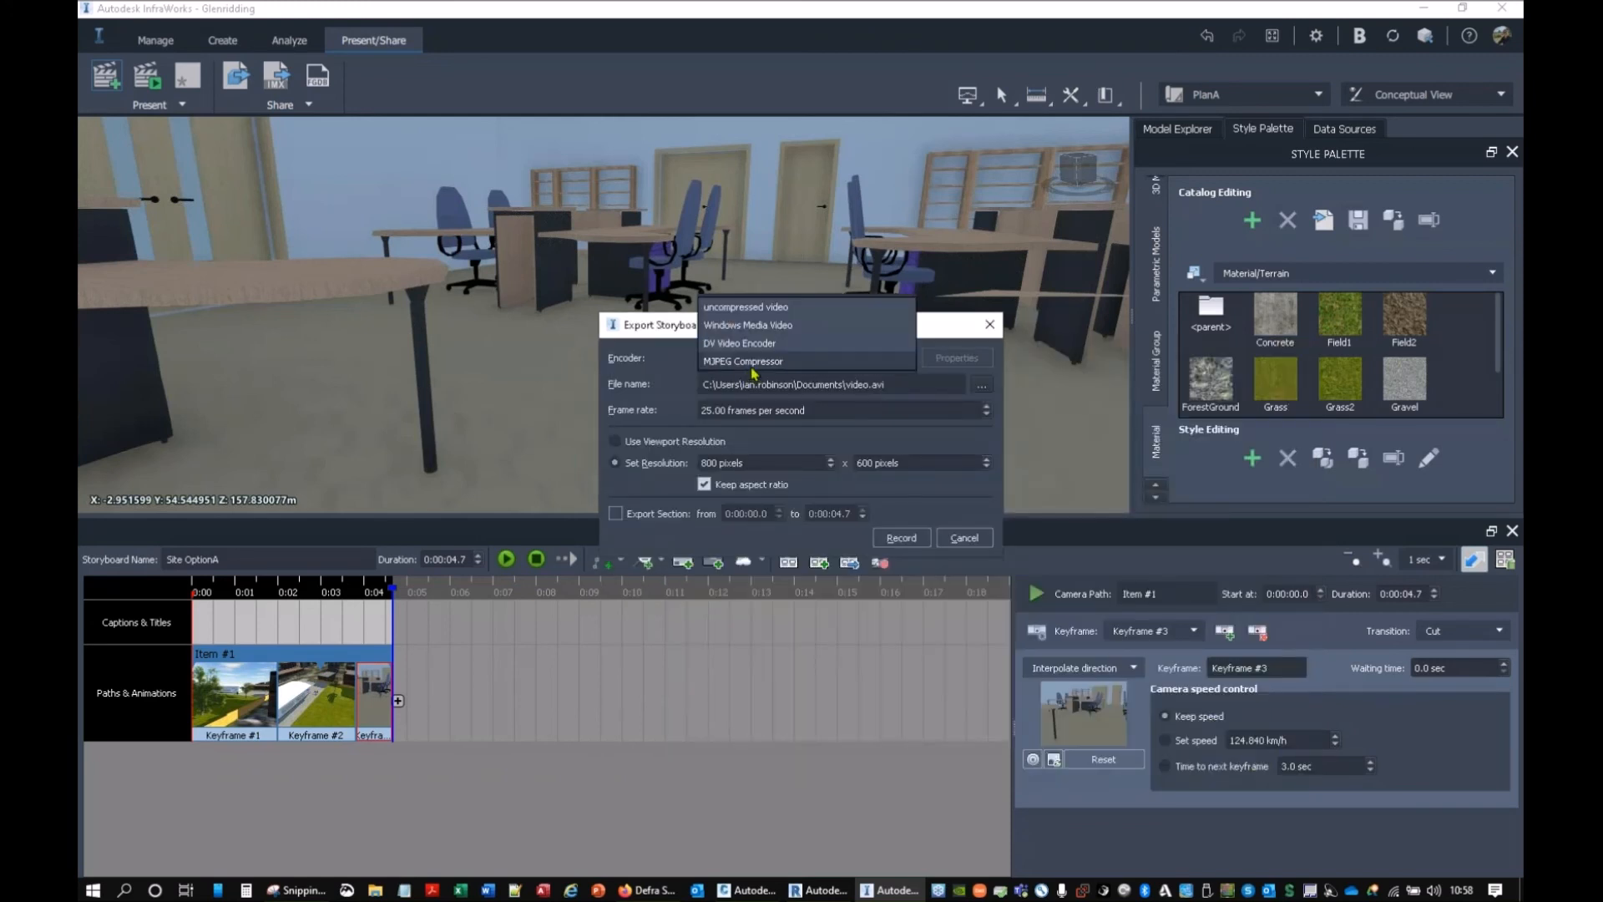
pyautogui.click(754, 326)
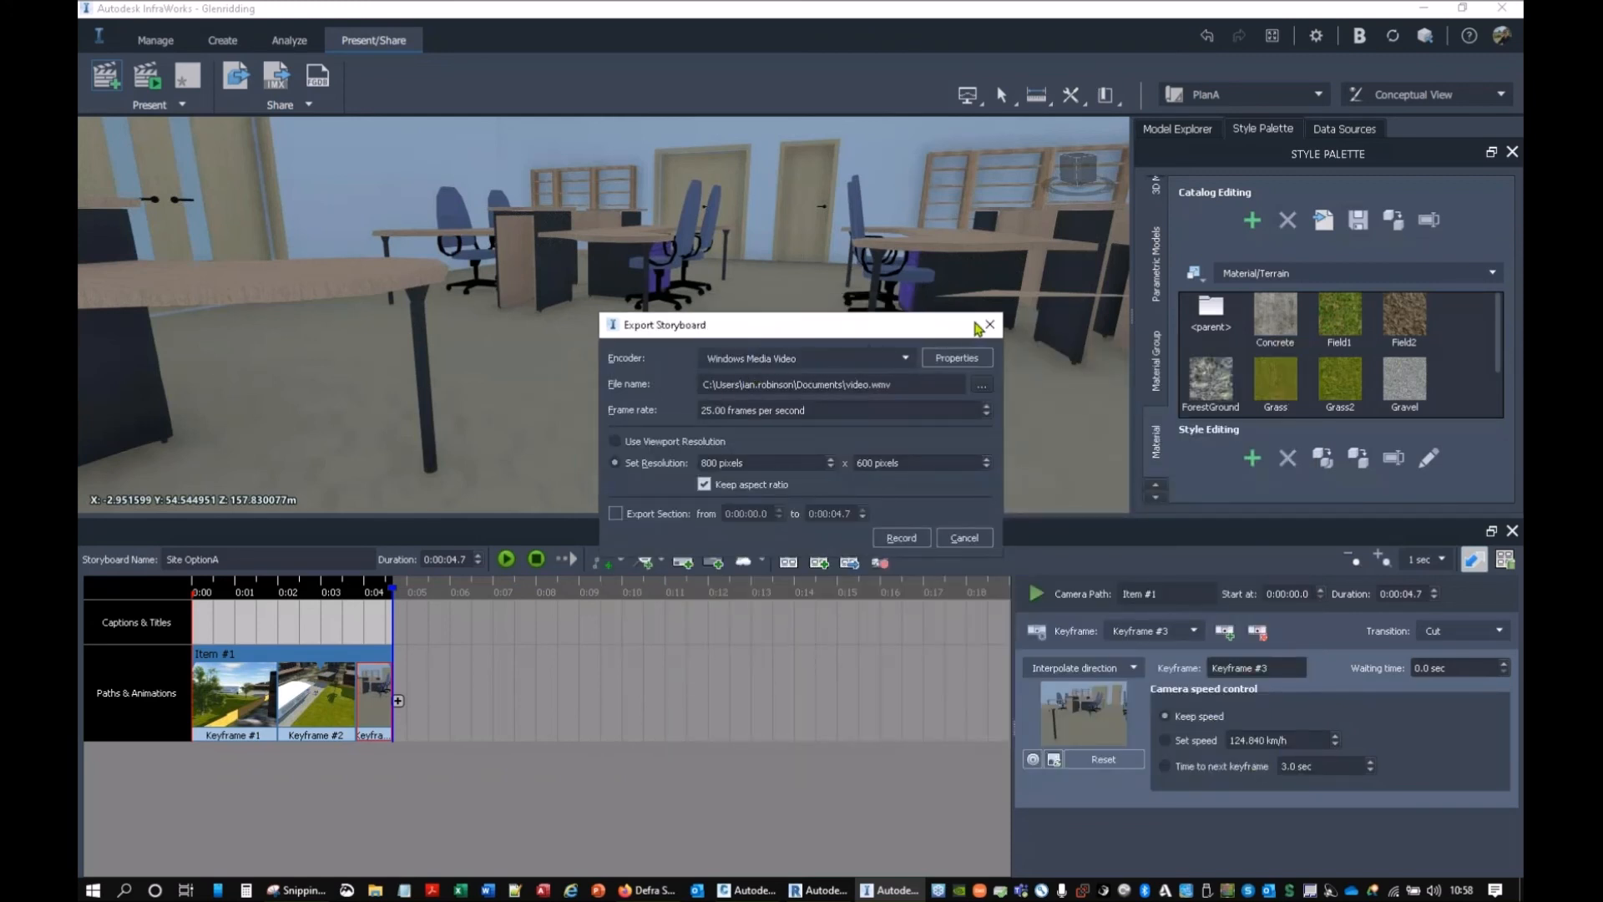
pyautogui.click(981, 325)
pyautogui.scroll(-4, 728, 375)
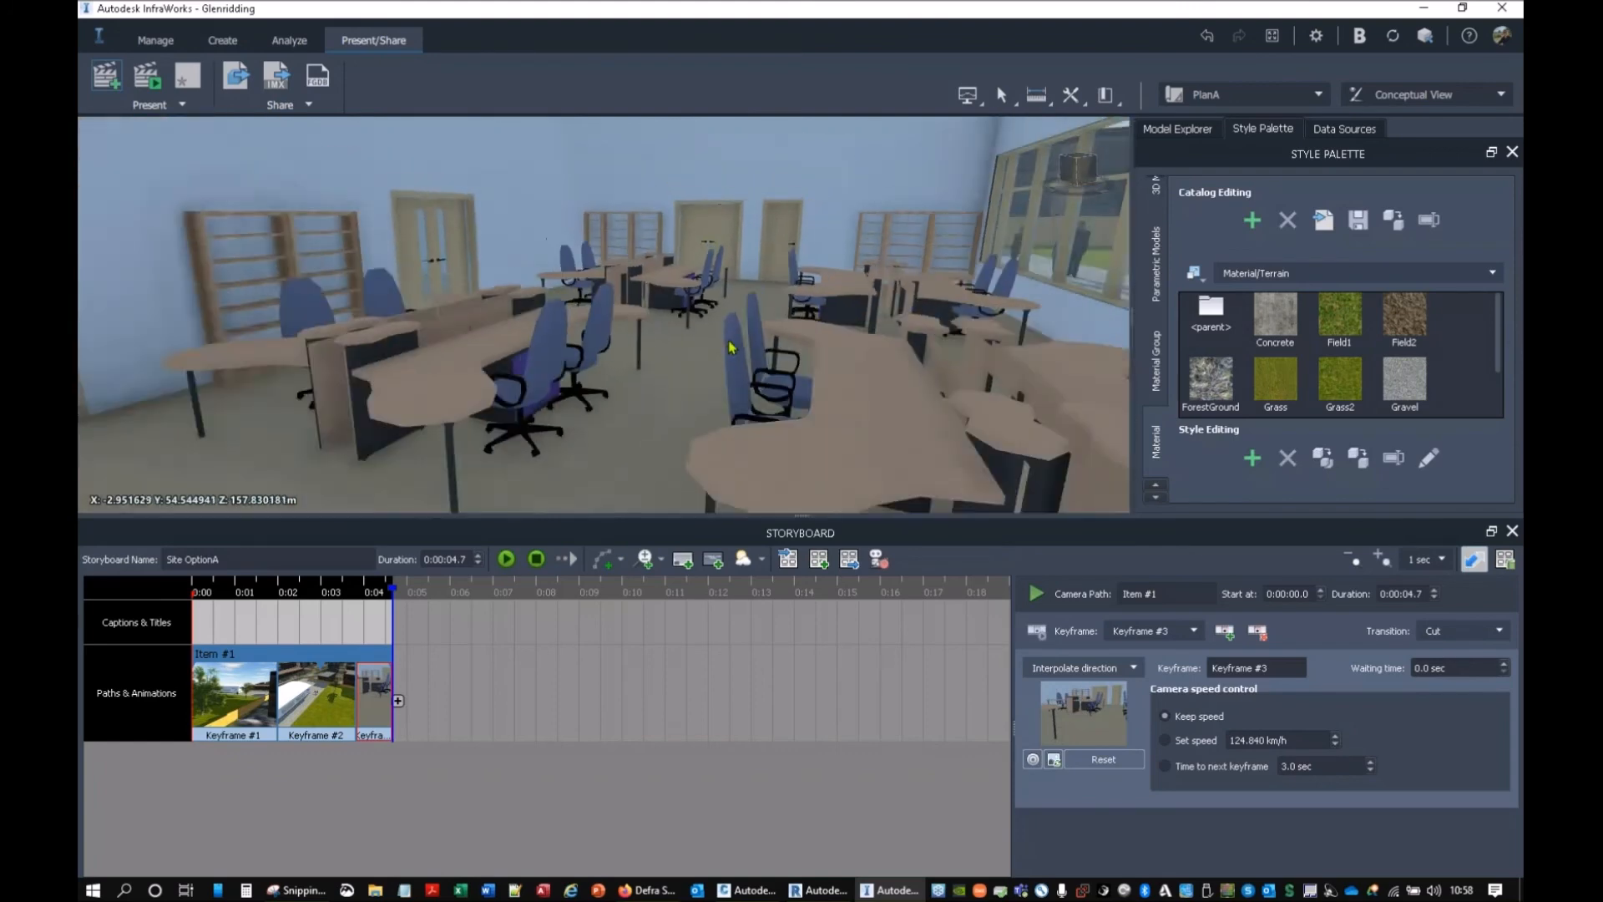
pyautogui.scroll(-10, 729, 346)
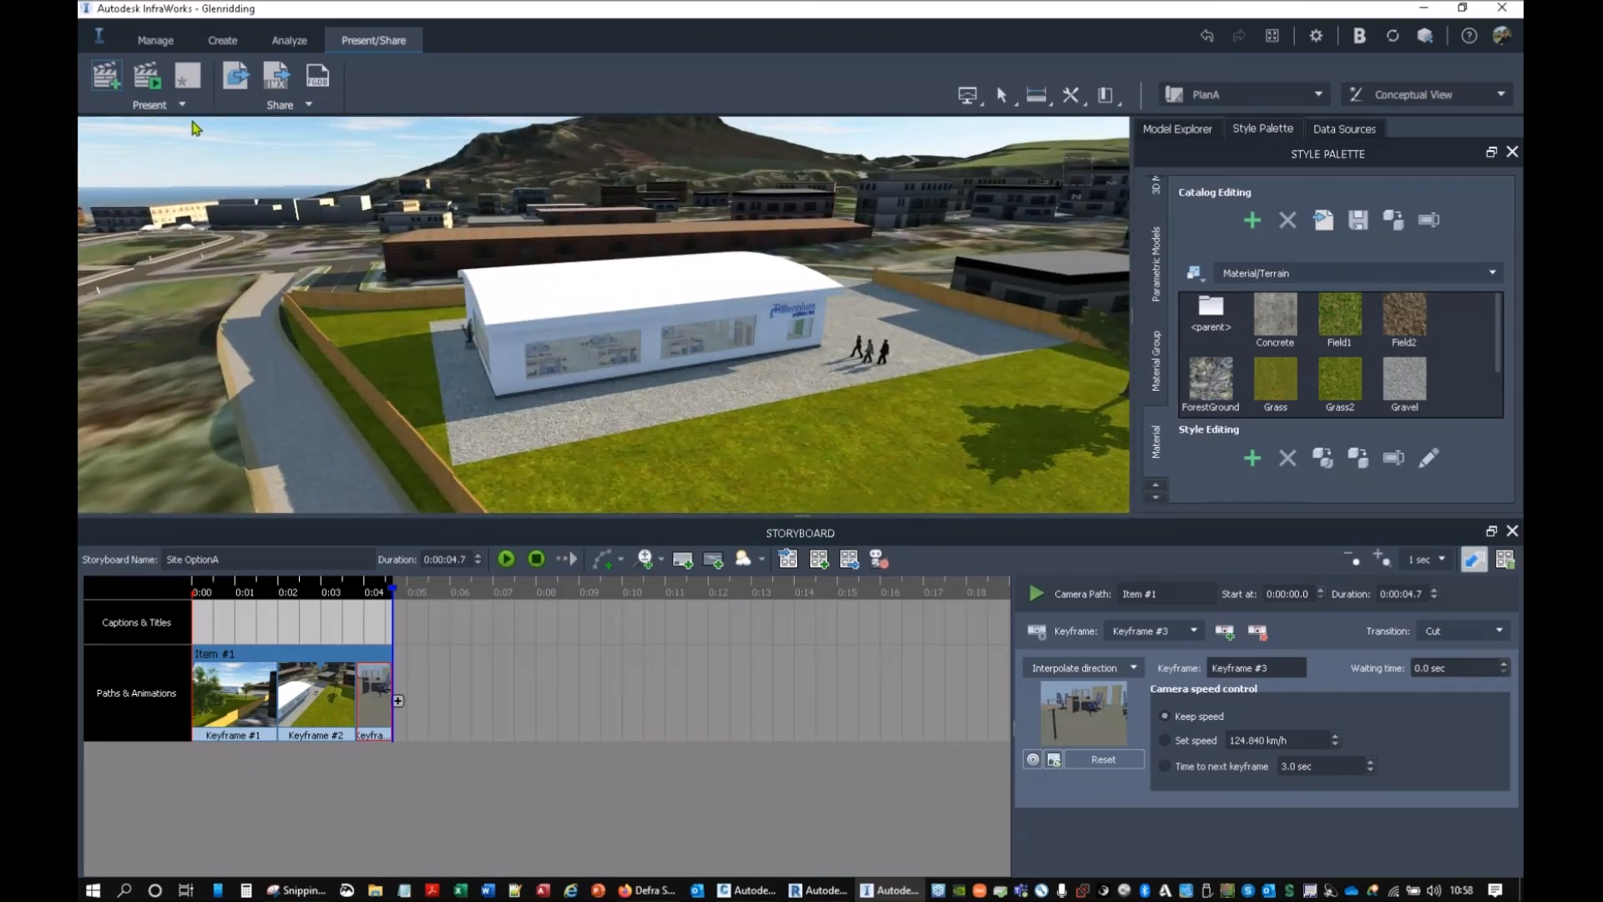
pyautogui.click(149, 105)
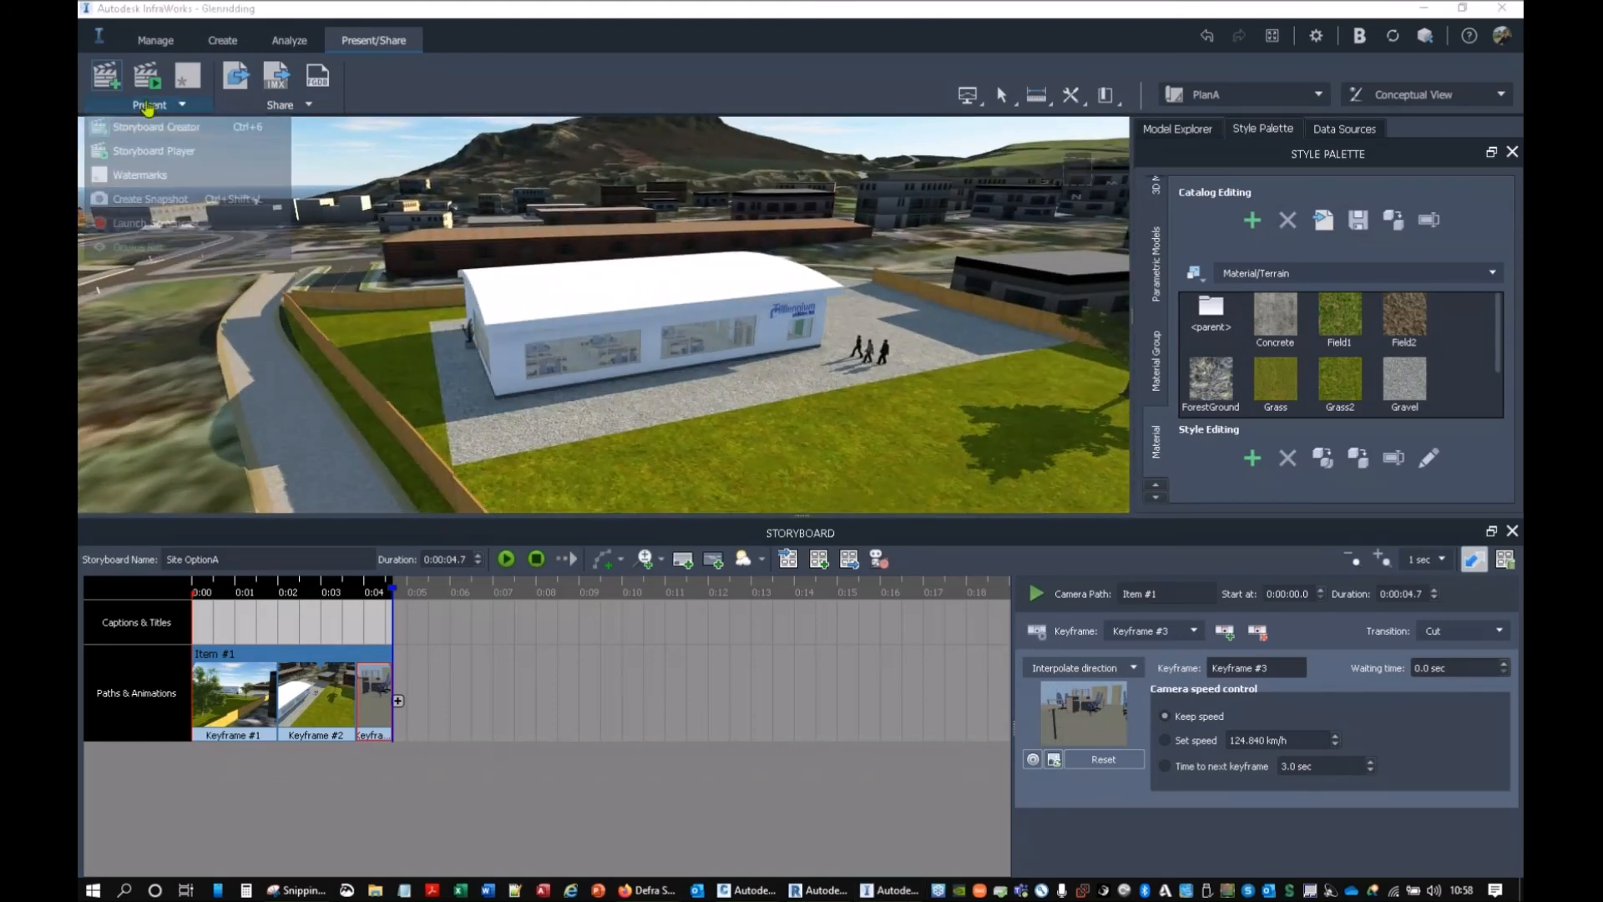
pyautogui.click(284, 40)
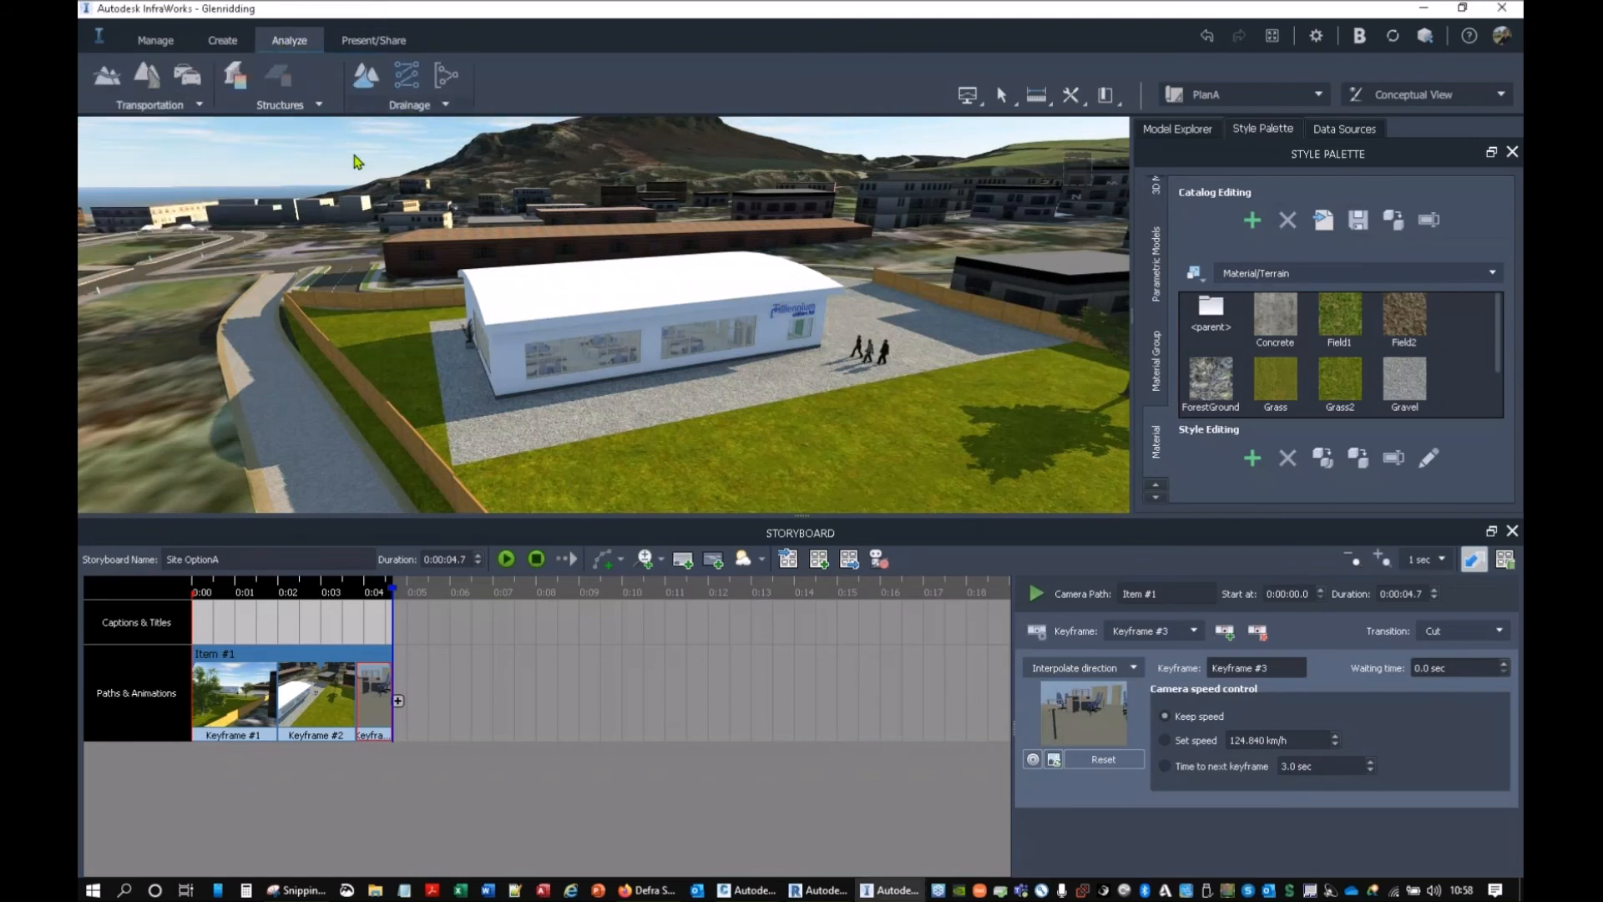
pyautogui.click(177, 107)
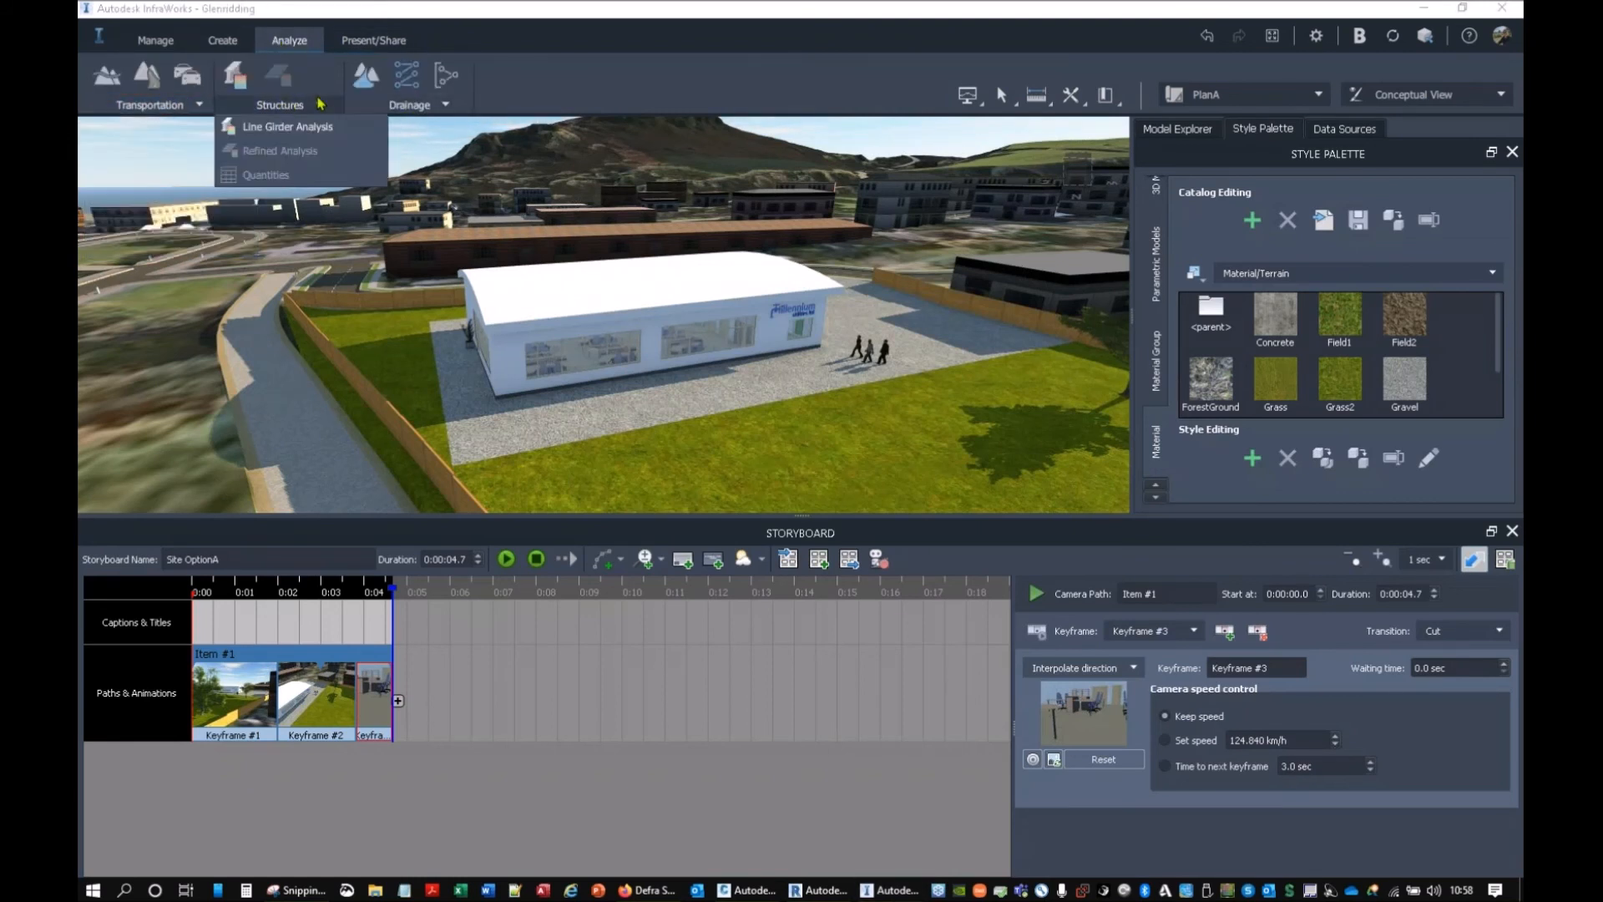
pyautogui.click(213, 42)
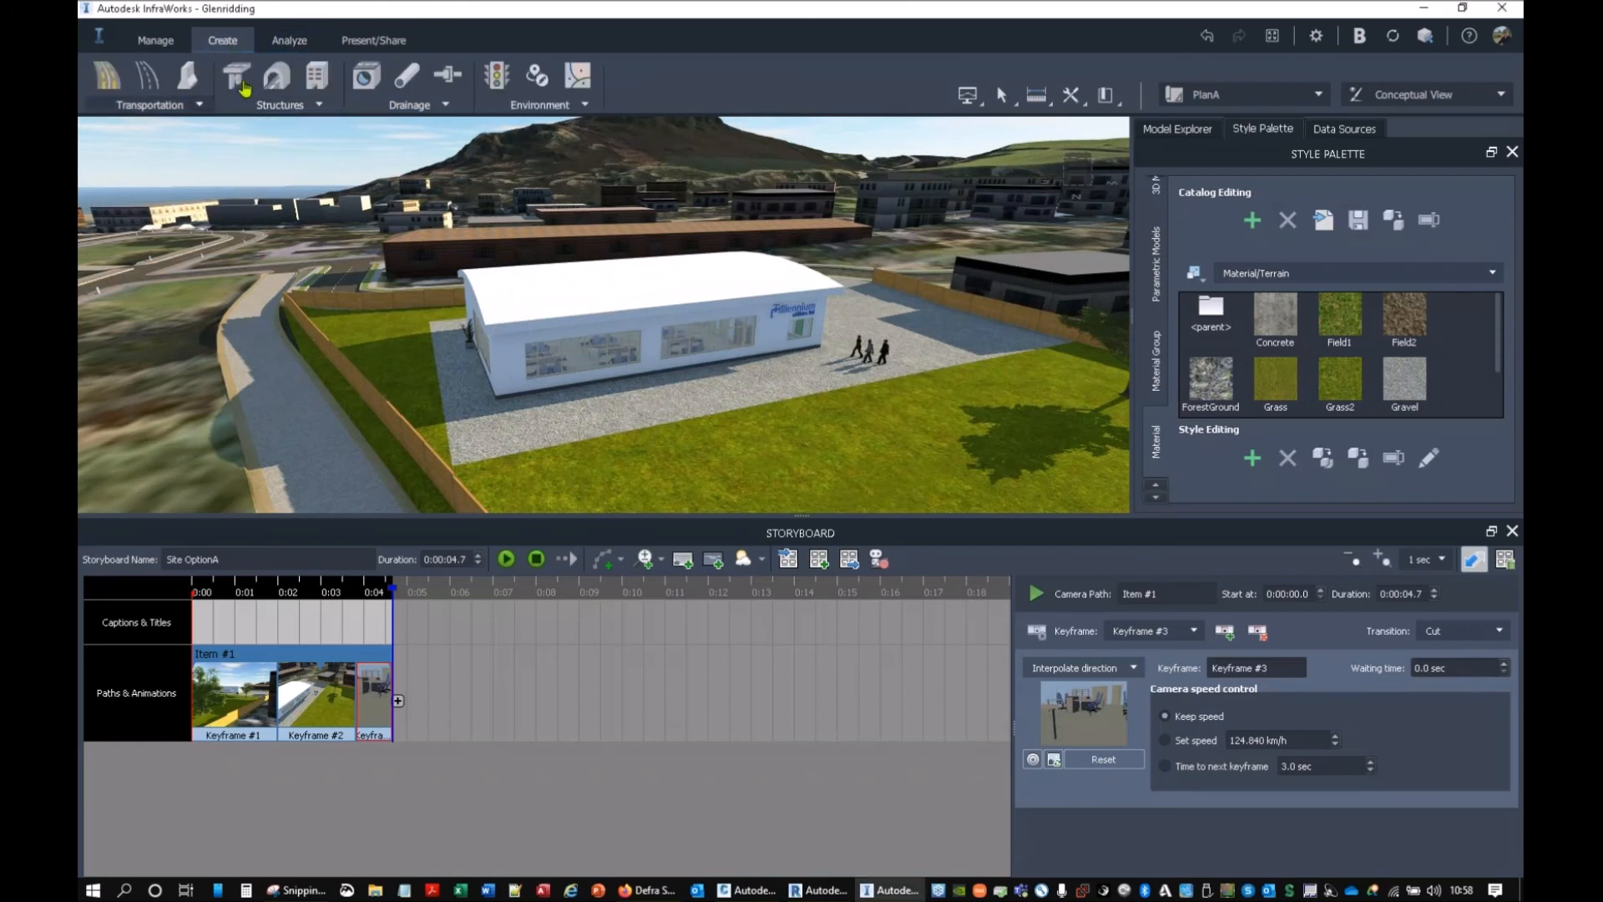
pyautogui.click(497, 107)
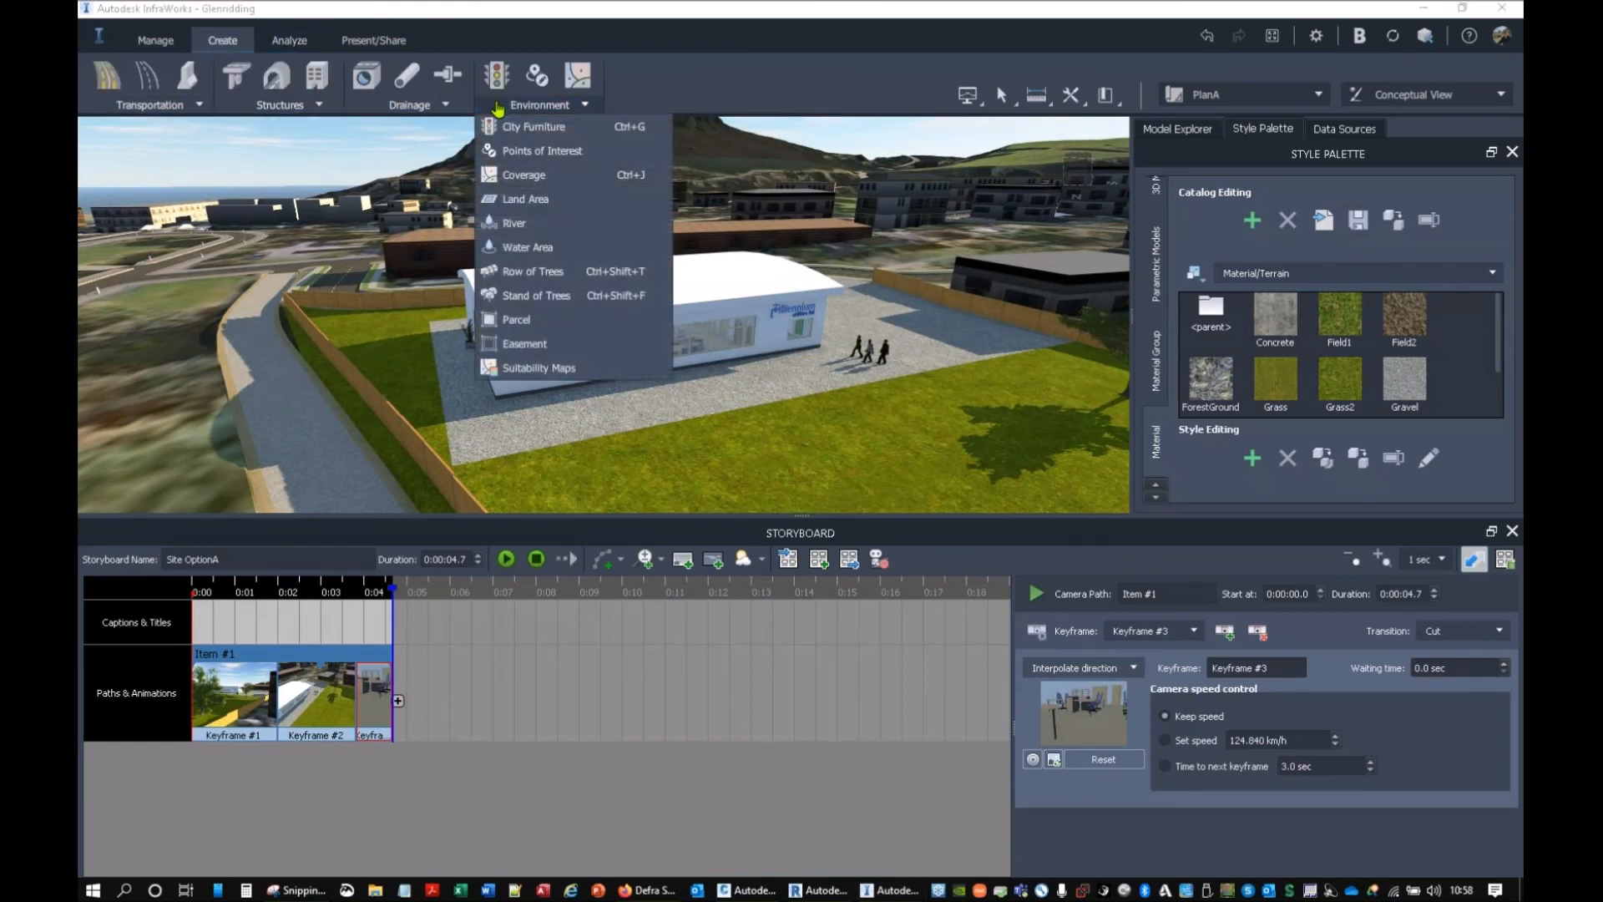
pyautogui.click(983, 103)
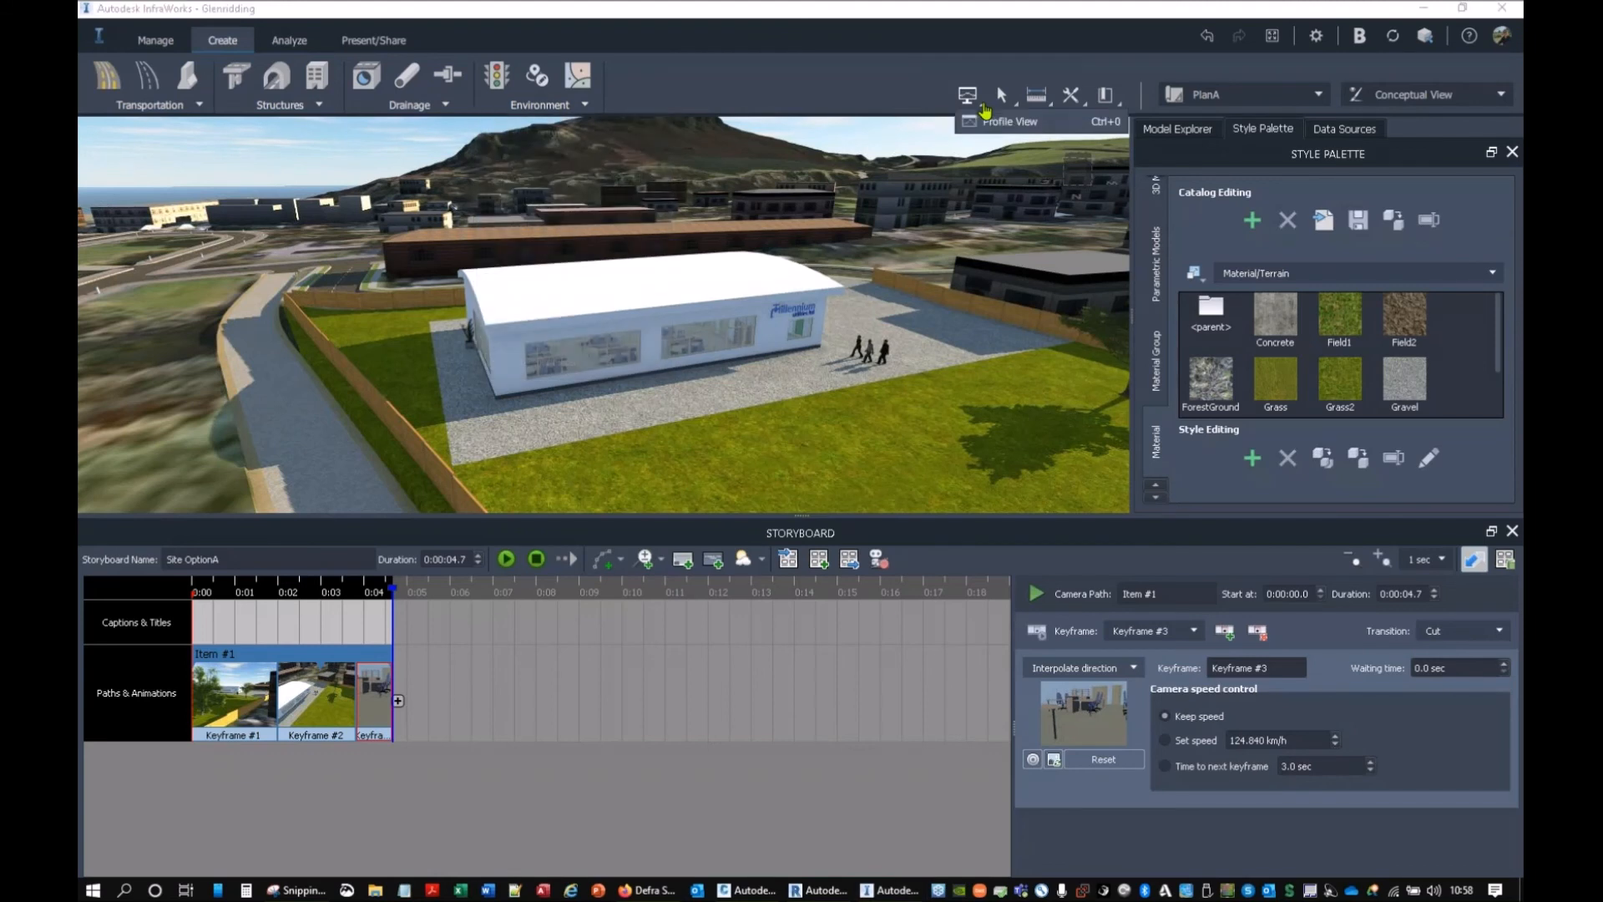
pyautogui.click(1081, 105)
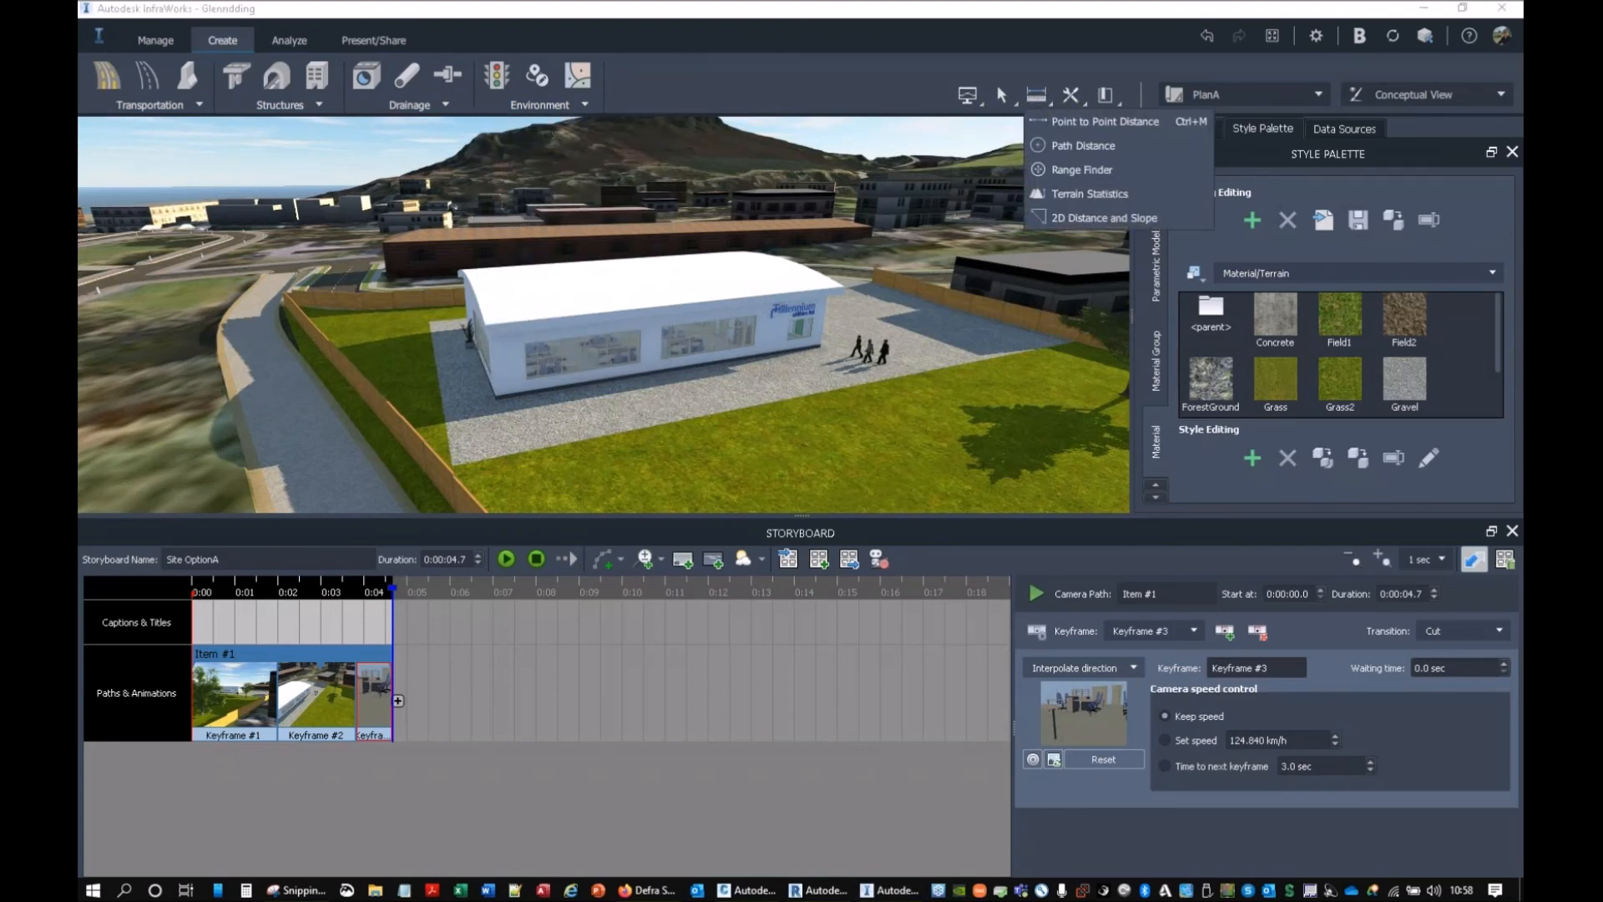
pyautogui.click(1084, 106)
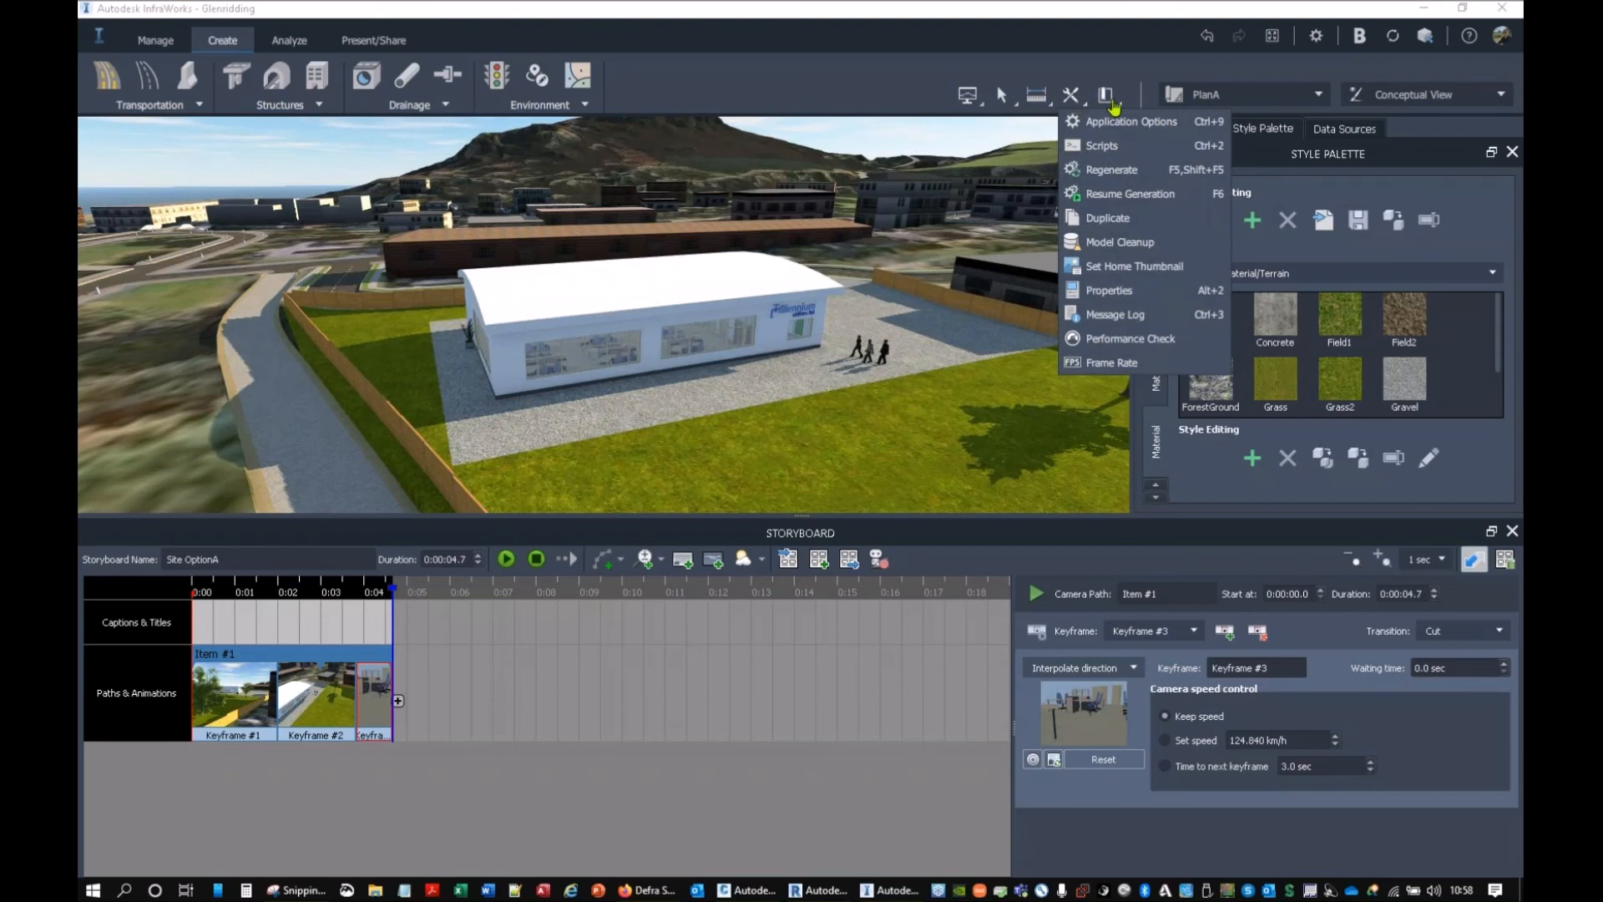
pyautogui.click(1106, 97)
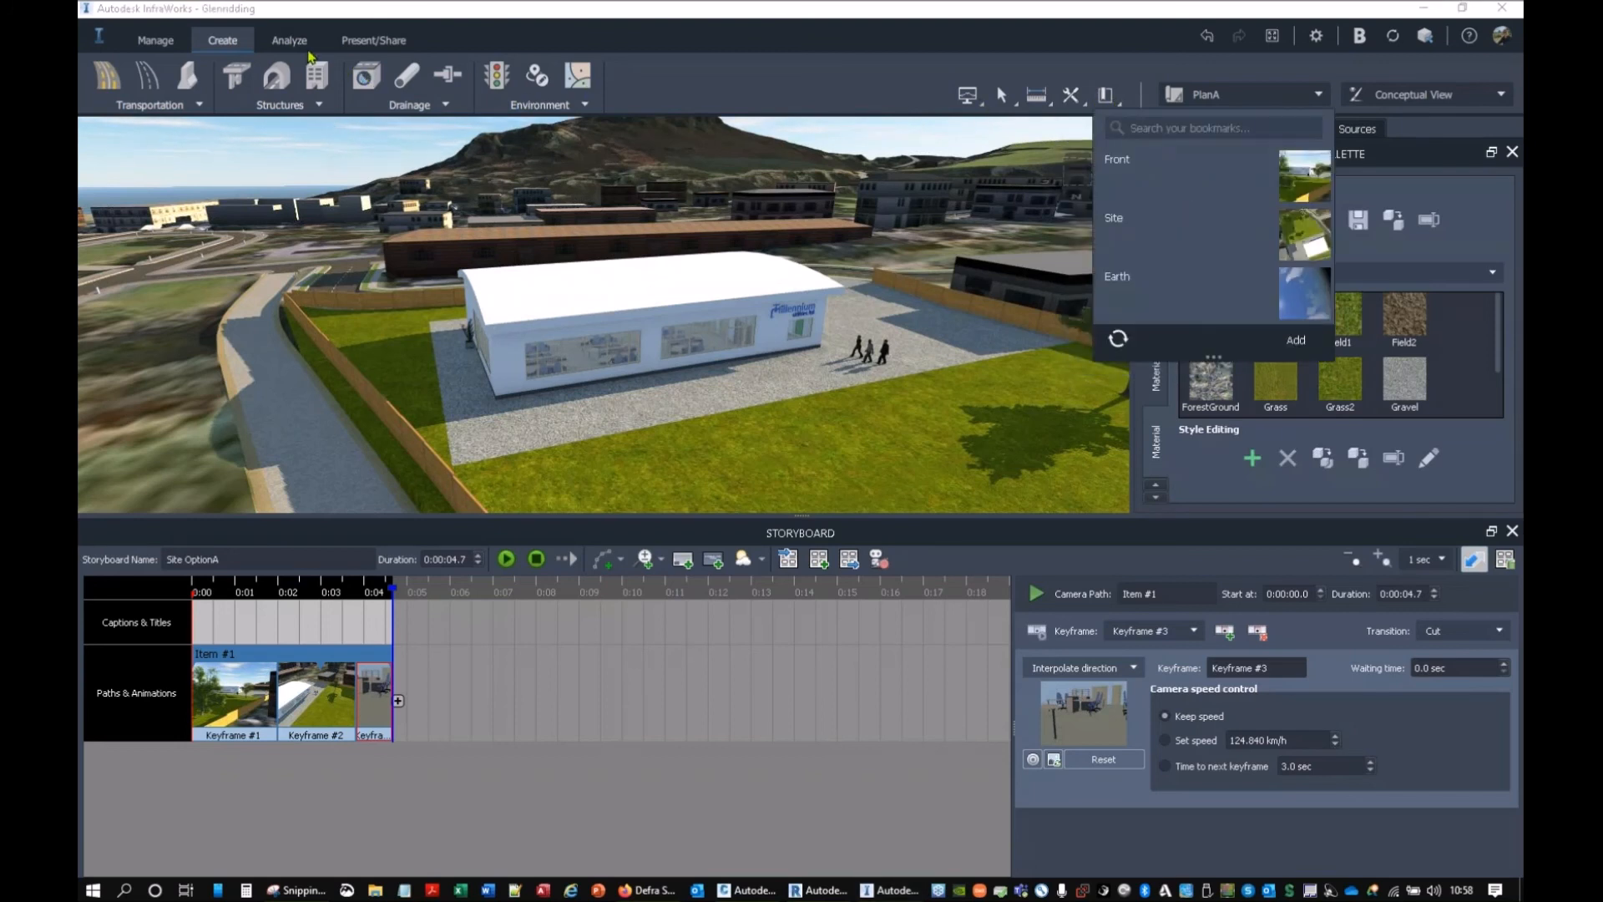
# Step: Open the Sun & Sky settings and set the time to 15:58 and the date to 07/08/2020
pyautogui.click(155, 40)
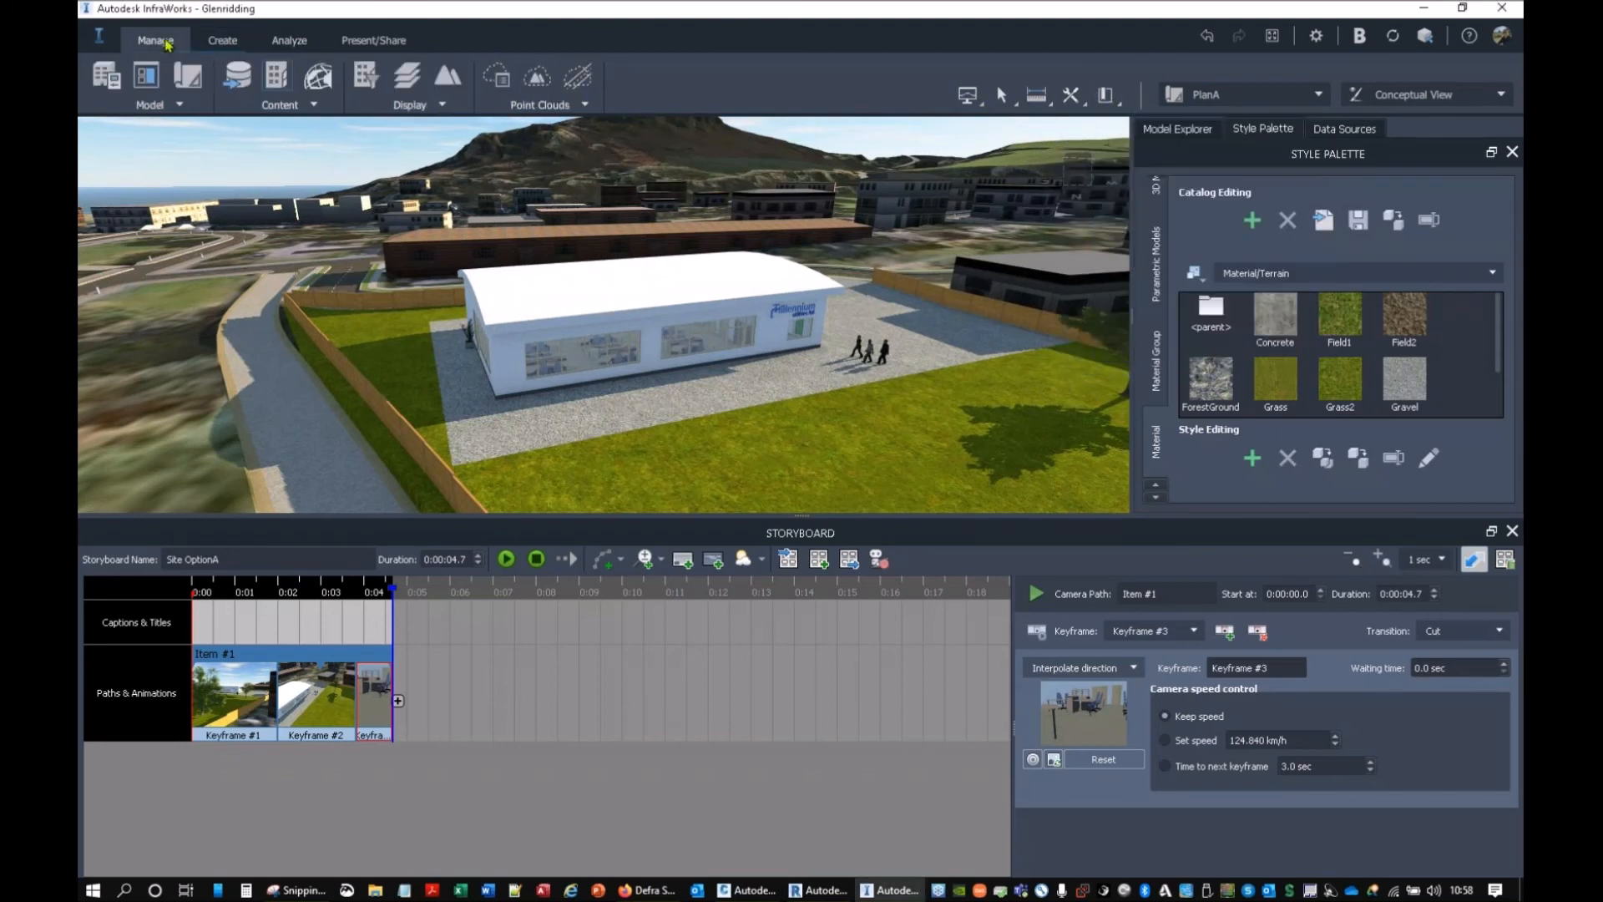
pyautogui.click(439, 107)
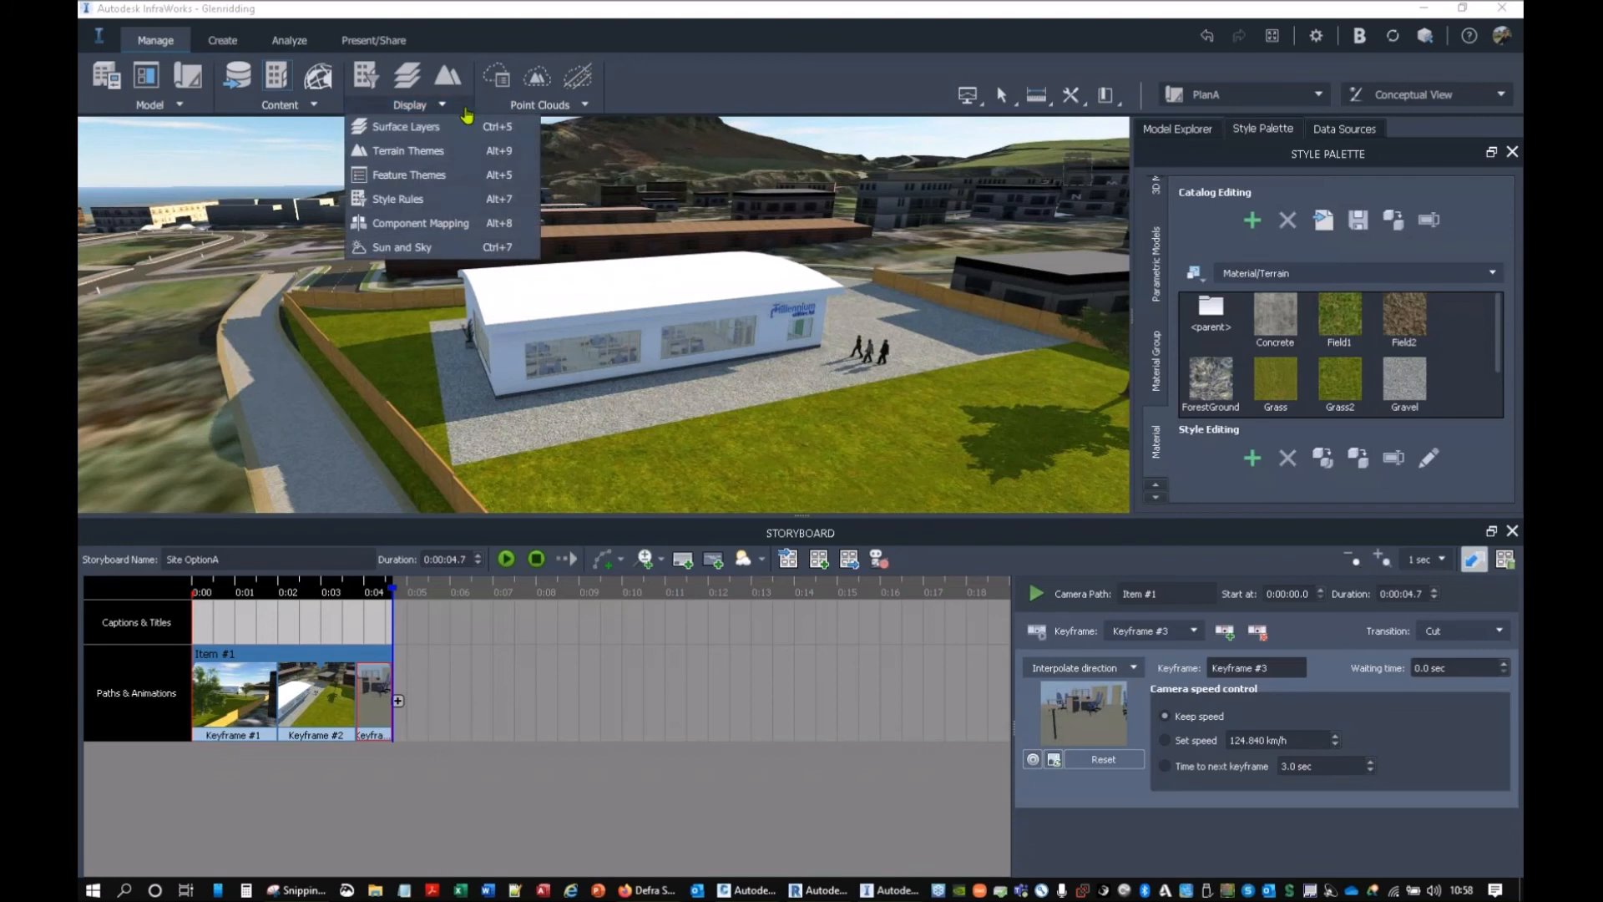
pyautogui.click(404, 248)
pyautogui.moveTo(1290, 158); pyautogui.dragTo(1189, 111)
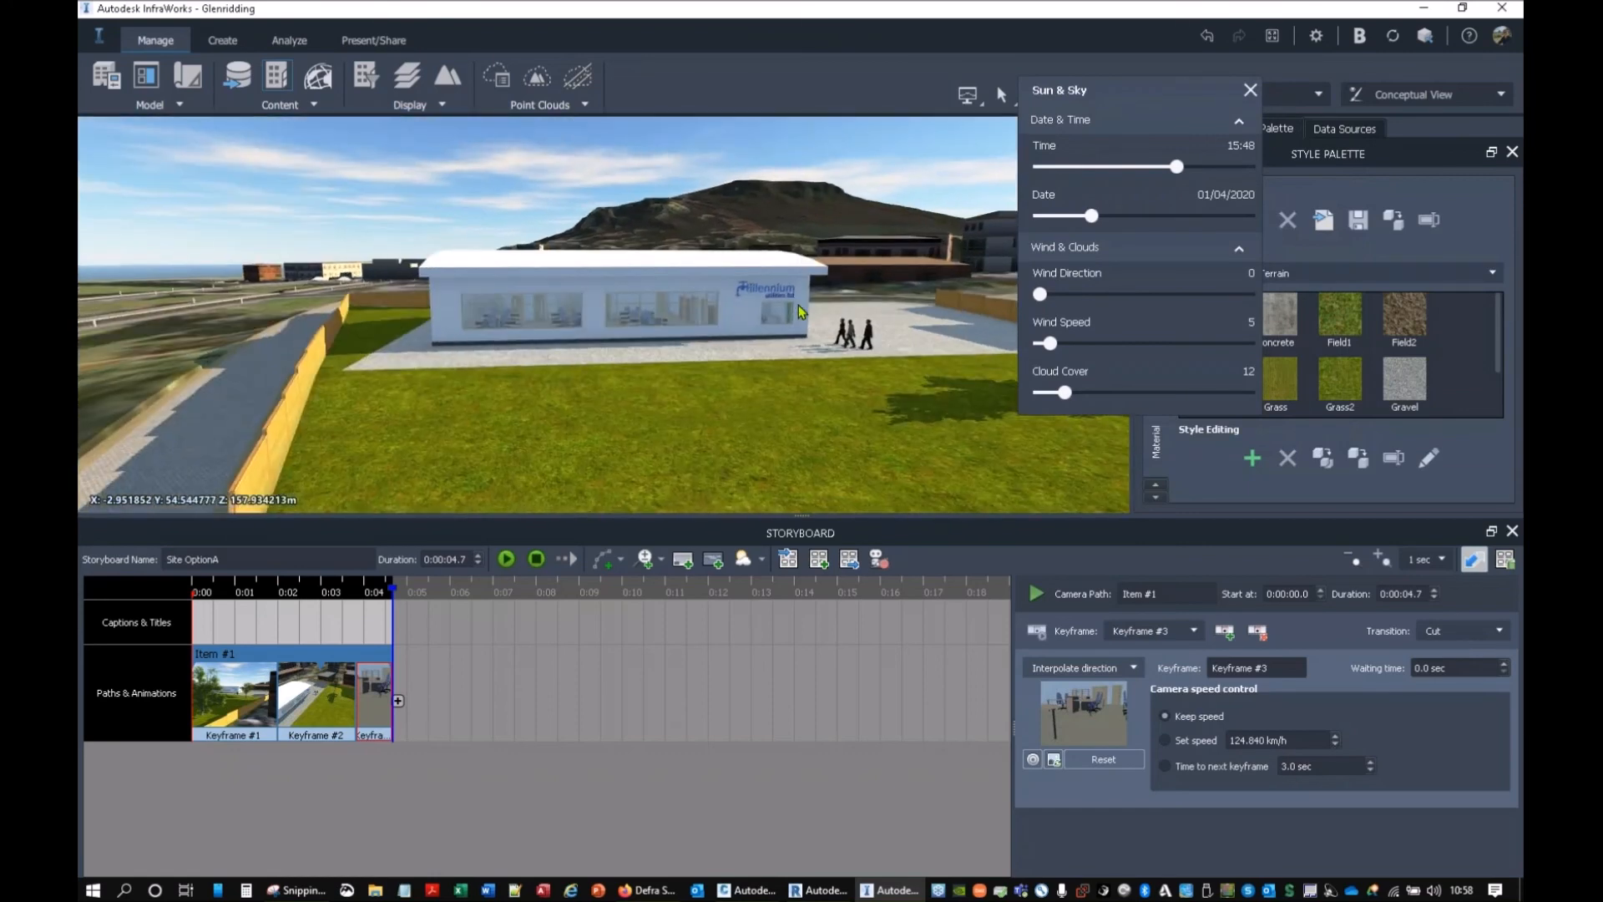
pyautogui.moveTo(1176, 167)
pyautogui.mouseDown()
pyautogui.moveTo(1089, 181)
pyautogui.moveTo(1179, 170)
pyautogui.mouseUp()
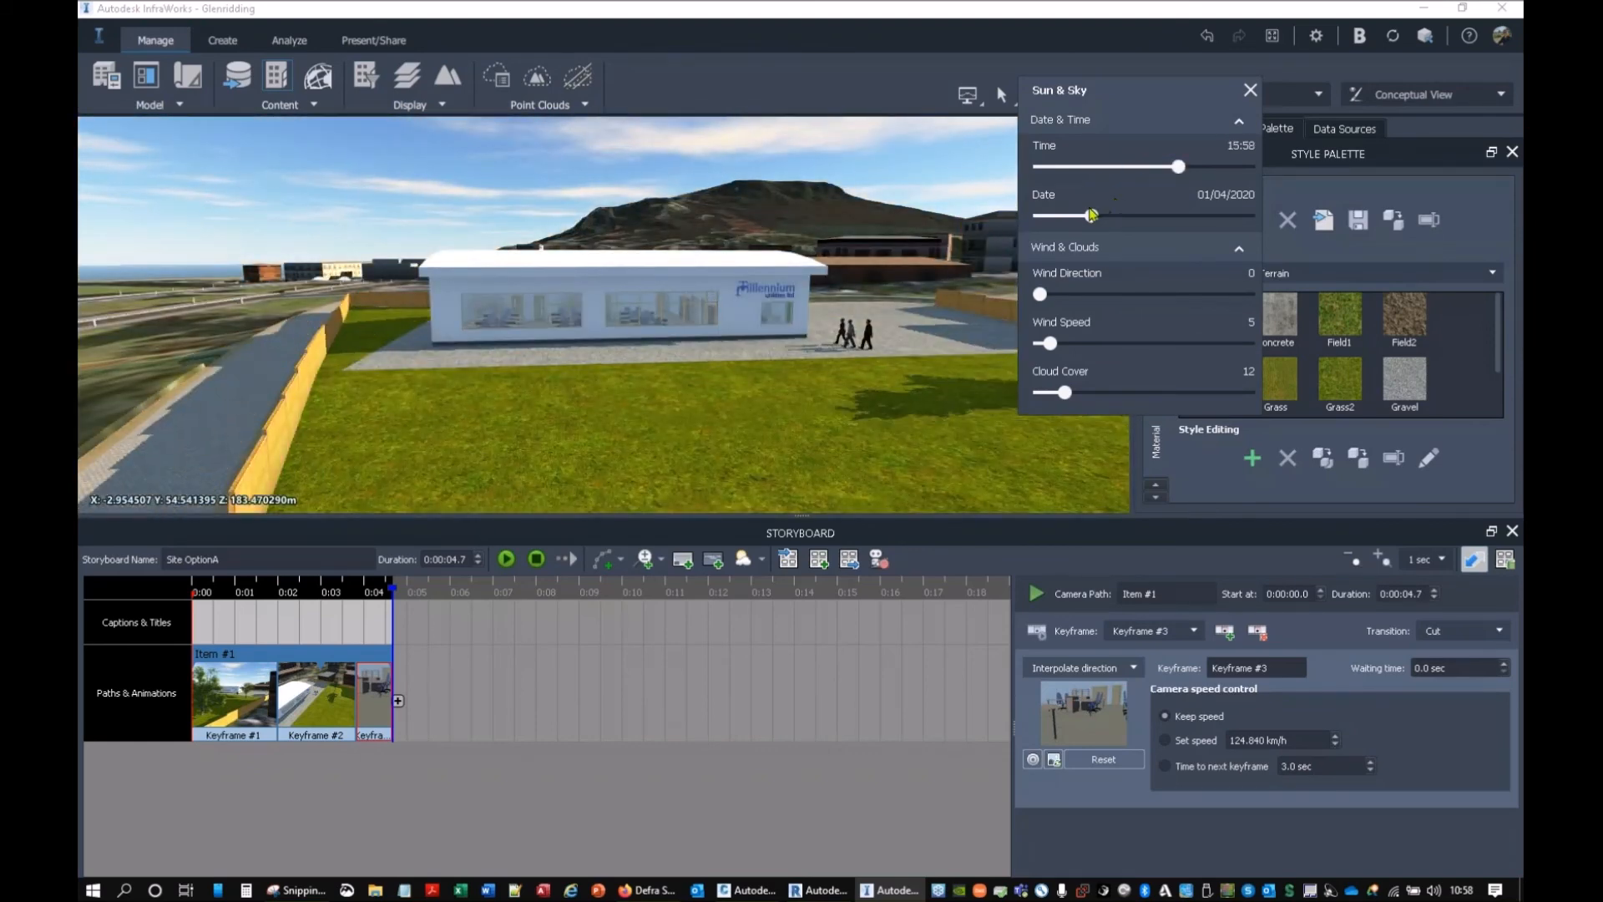
pyautogui.moveTo(1092, 216); pyautogui.dragTo(1165, 216)
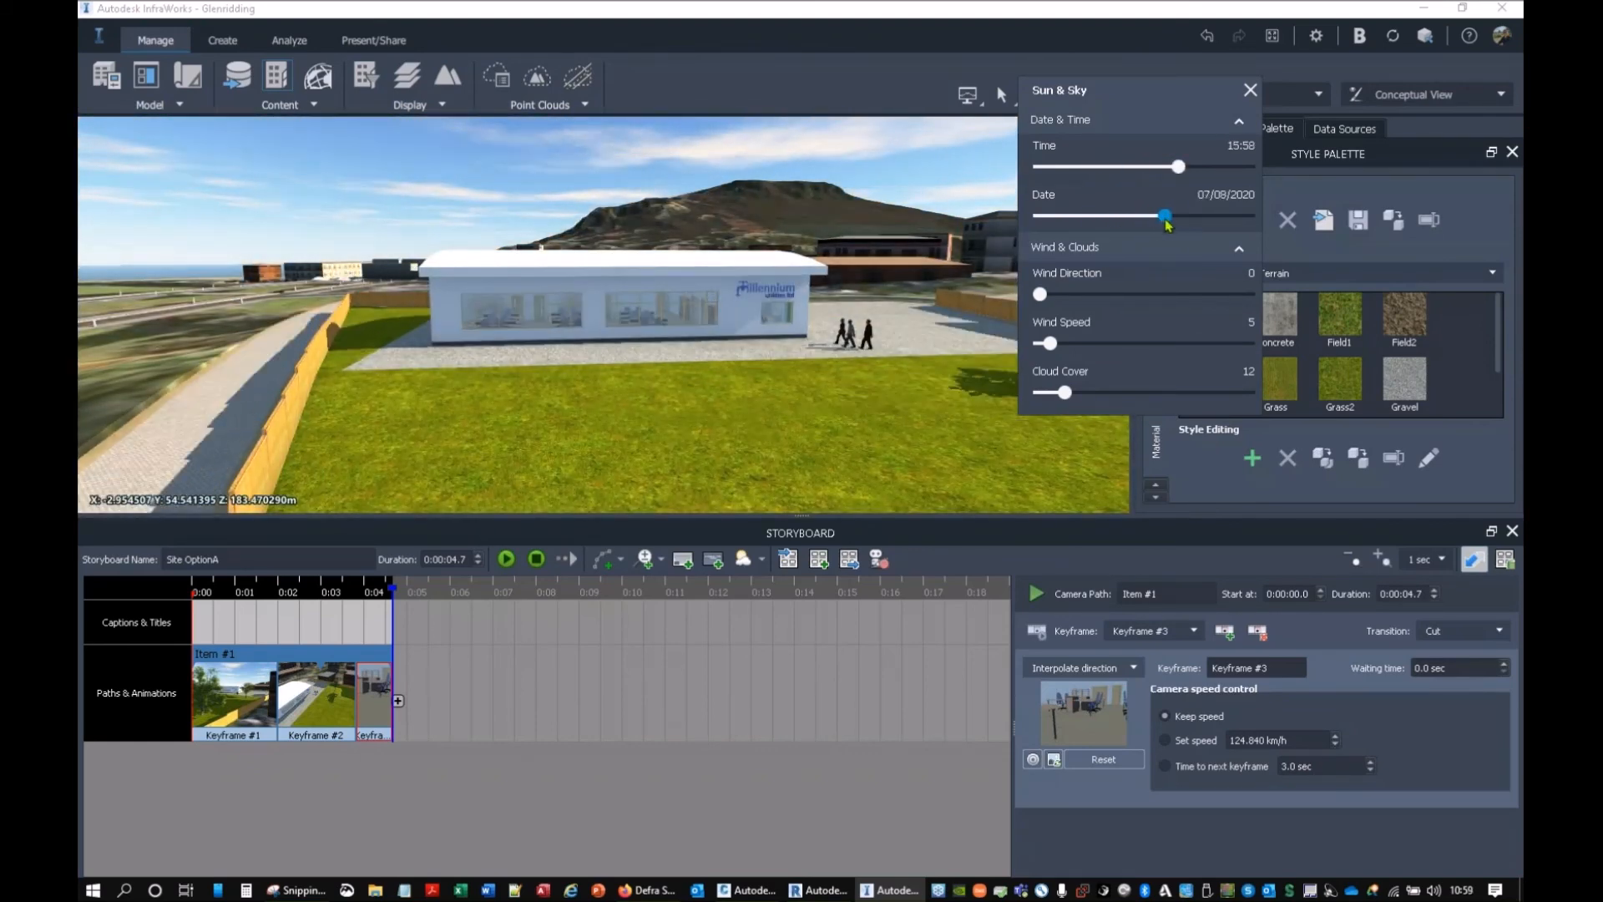
# Step: Set the wind direction to 120 and cloud cover to about 31, adjust the wind speed to a moderate value, and close Sun & Sky
pyautogui.moveTo(1040, 294); pyautogui.dragTo(1111, 297)
pyautogui.moveTo(1056, 349); pyautogui.dragTo(1160, 343)
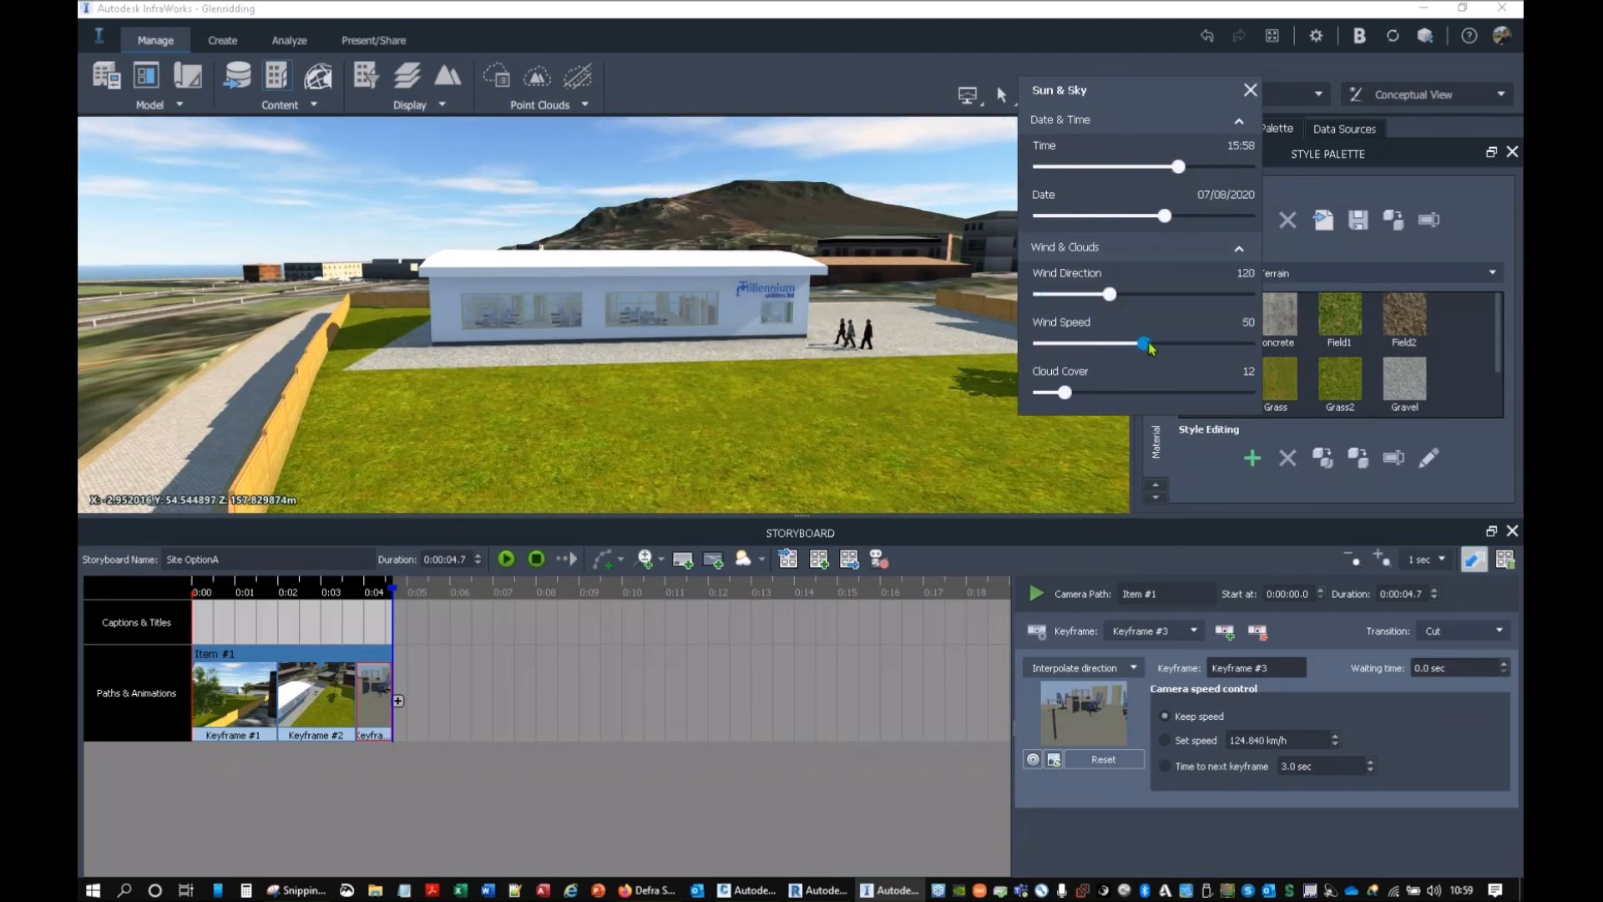
pyautogui.moveTo(1066, 392); pyautogui.dragTo(1100, 394)
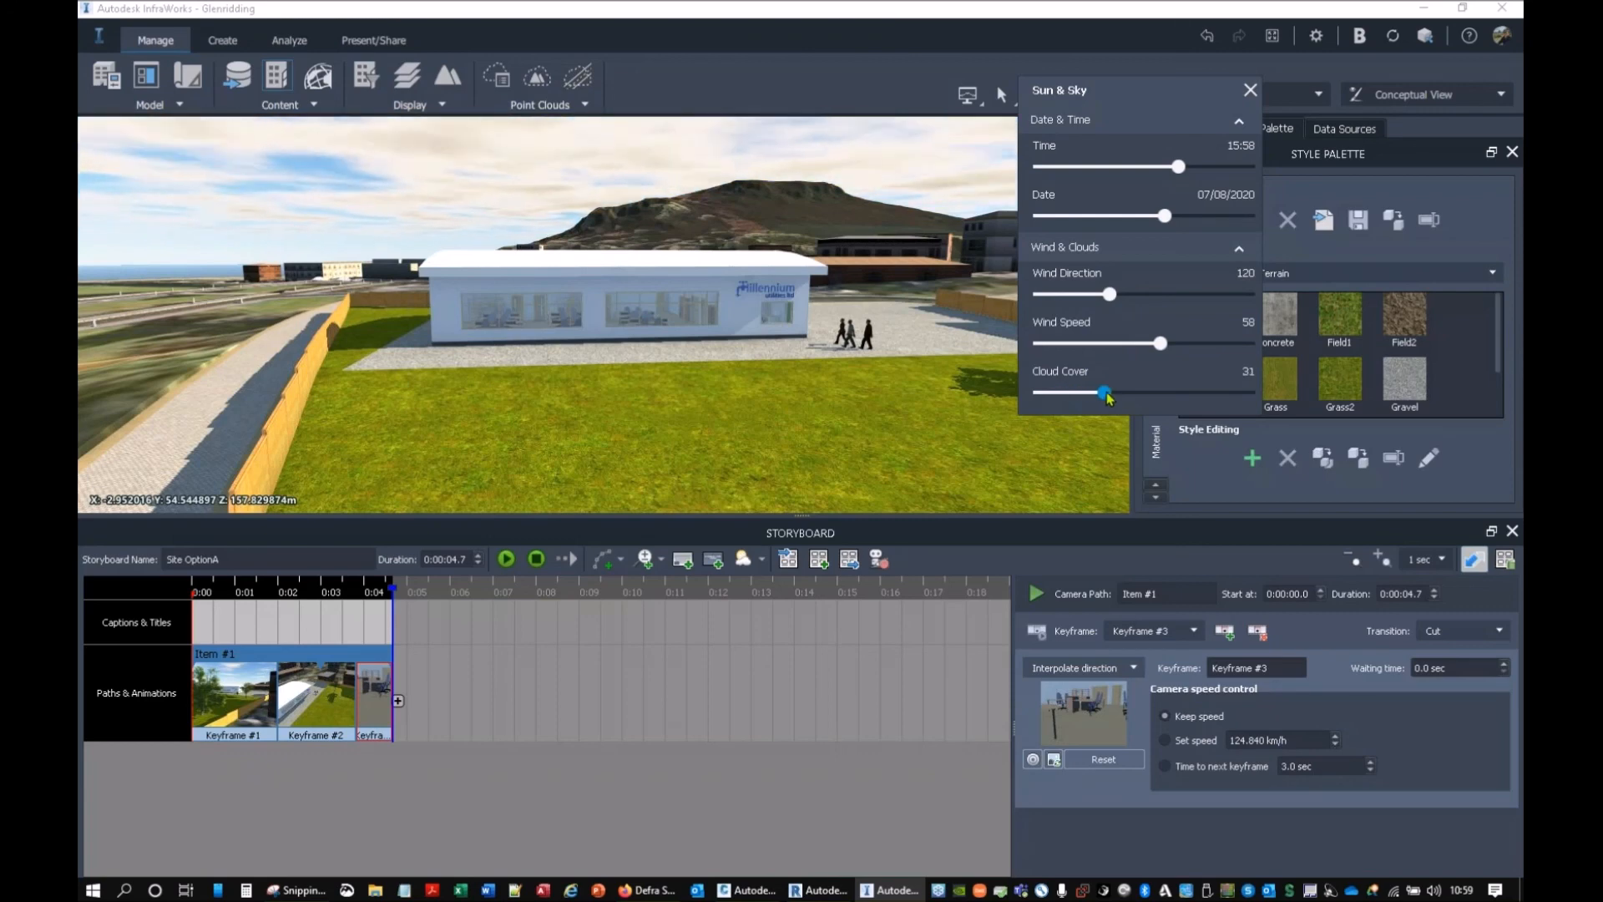
pyautogui.moveTo(785, 350); pyautogui.dragTo(614, 391)
pyautogui.moveTo(1161, 343); pyautogui.dragTo(1117, 344)
pyautogui.click(1250, 89)
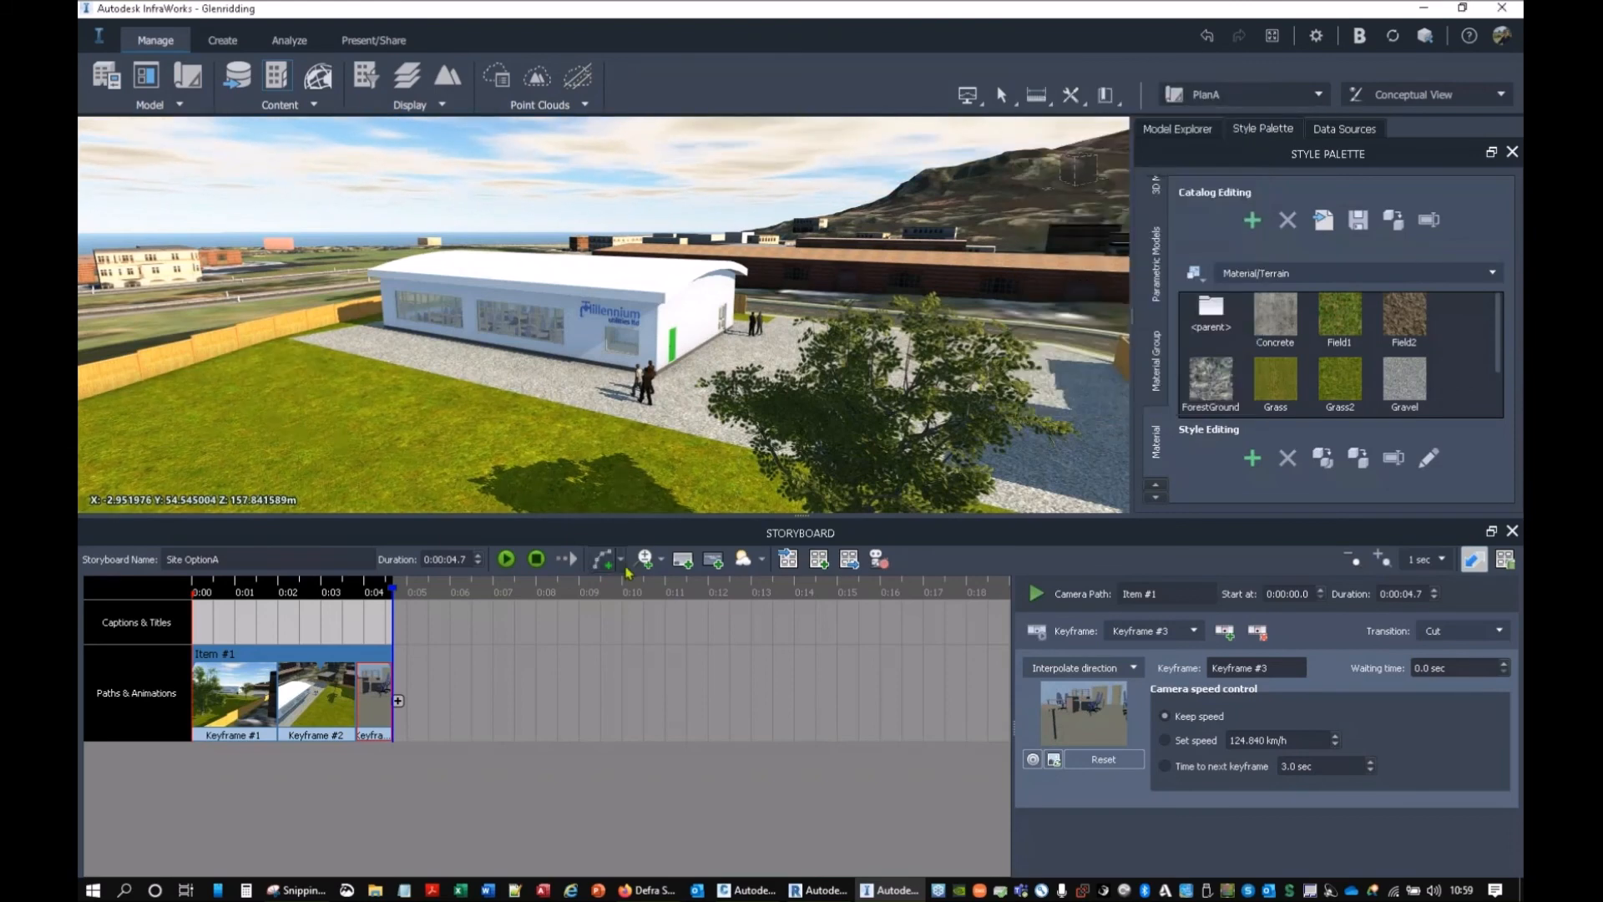
# Step: Add a Date/Time animation after the camera path, with a Fade from black transition over 1.0 sec
pyautogui.click(760, 558)
pyautogui.click(771, 583)
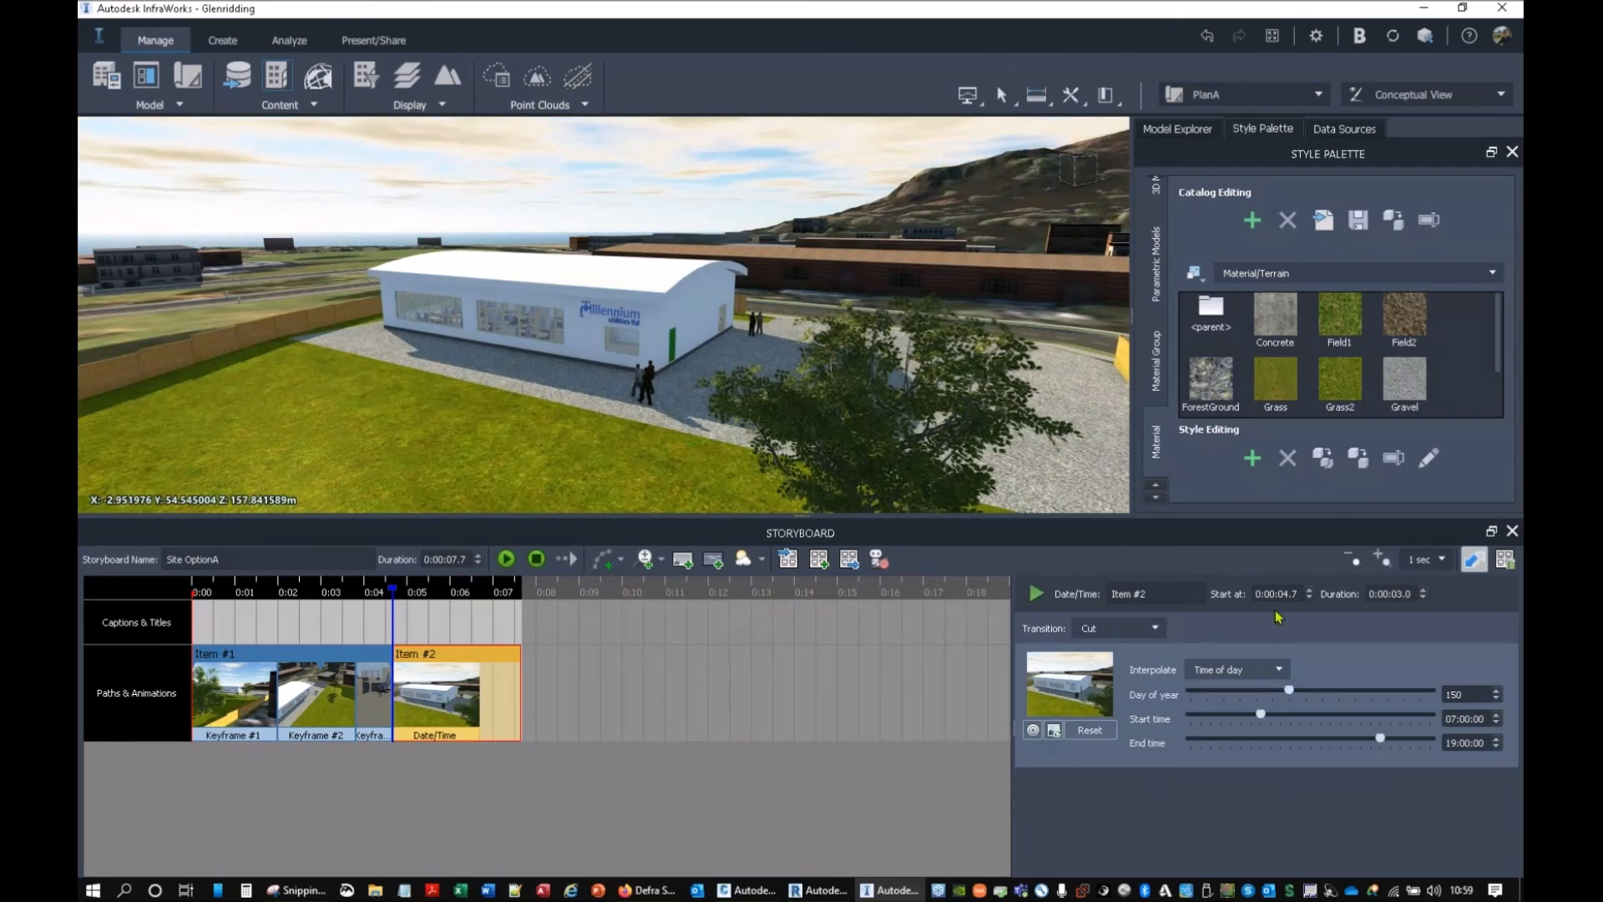
pyautogui.click(1155, 630)
pyautogui.click(1127, 607)
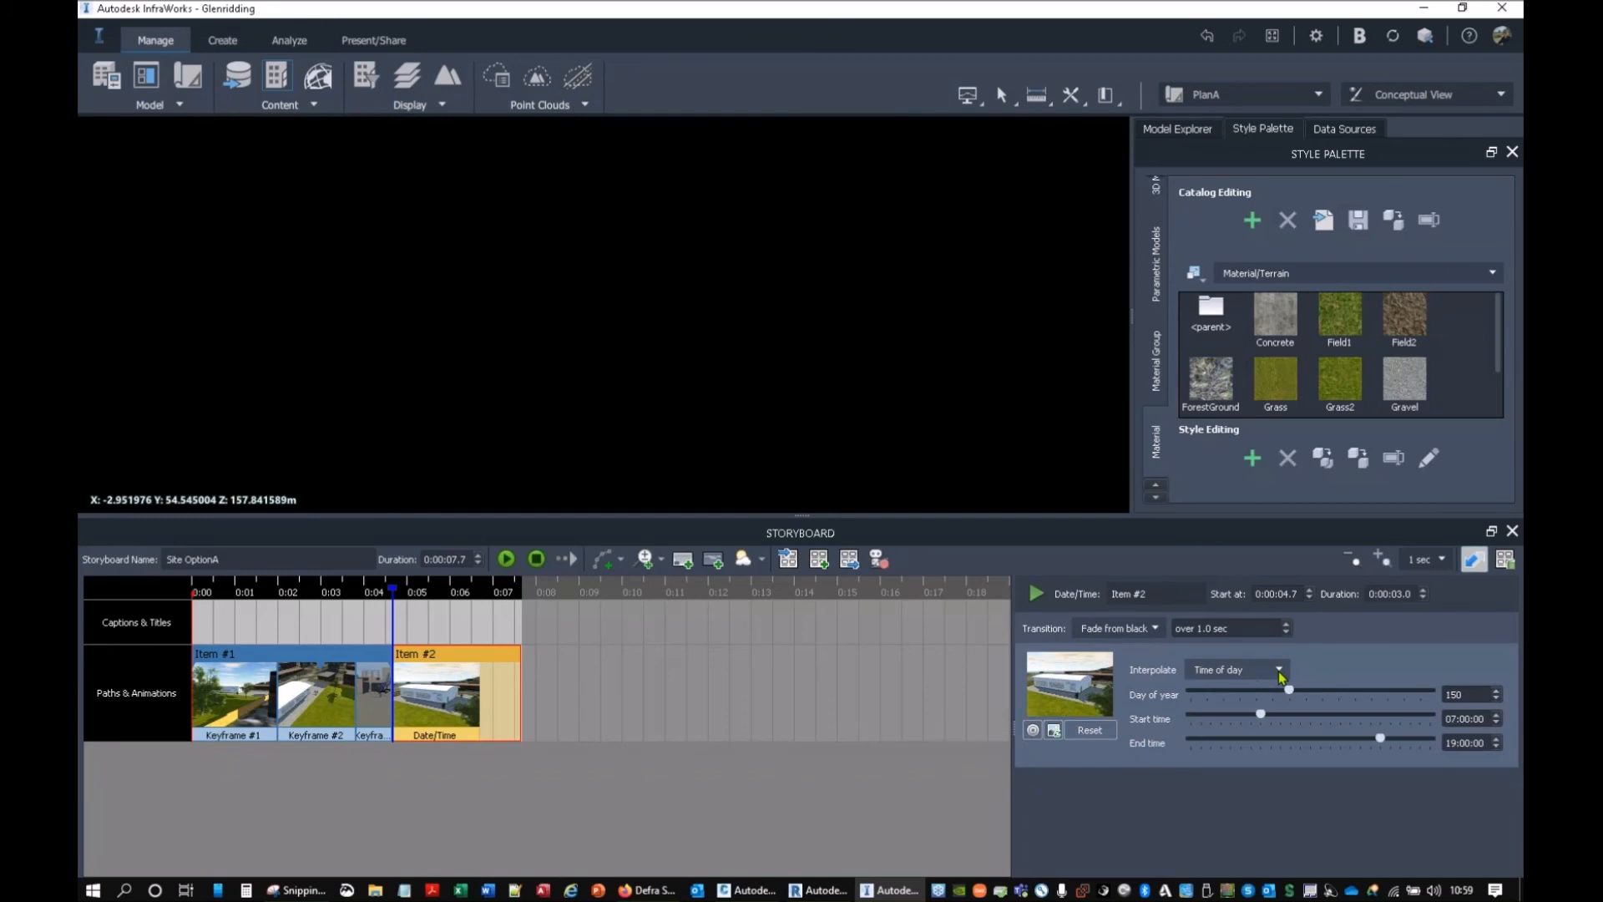
# Step: Keep the Date/Time item's Time of day interpolation, set it to run from 06:07:46 to 22:00:51, and play the storyboard
pyautogui.click(1279, 670)
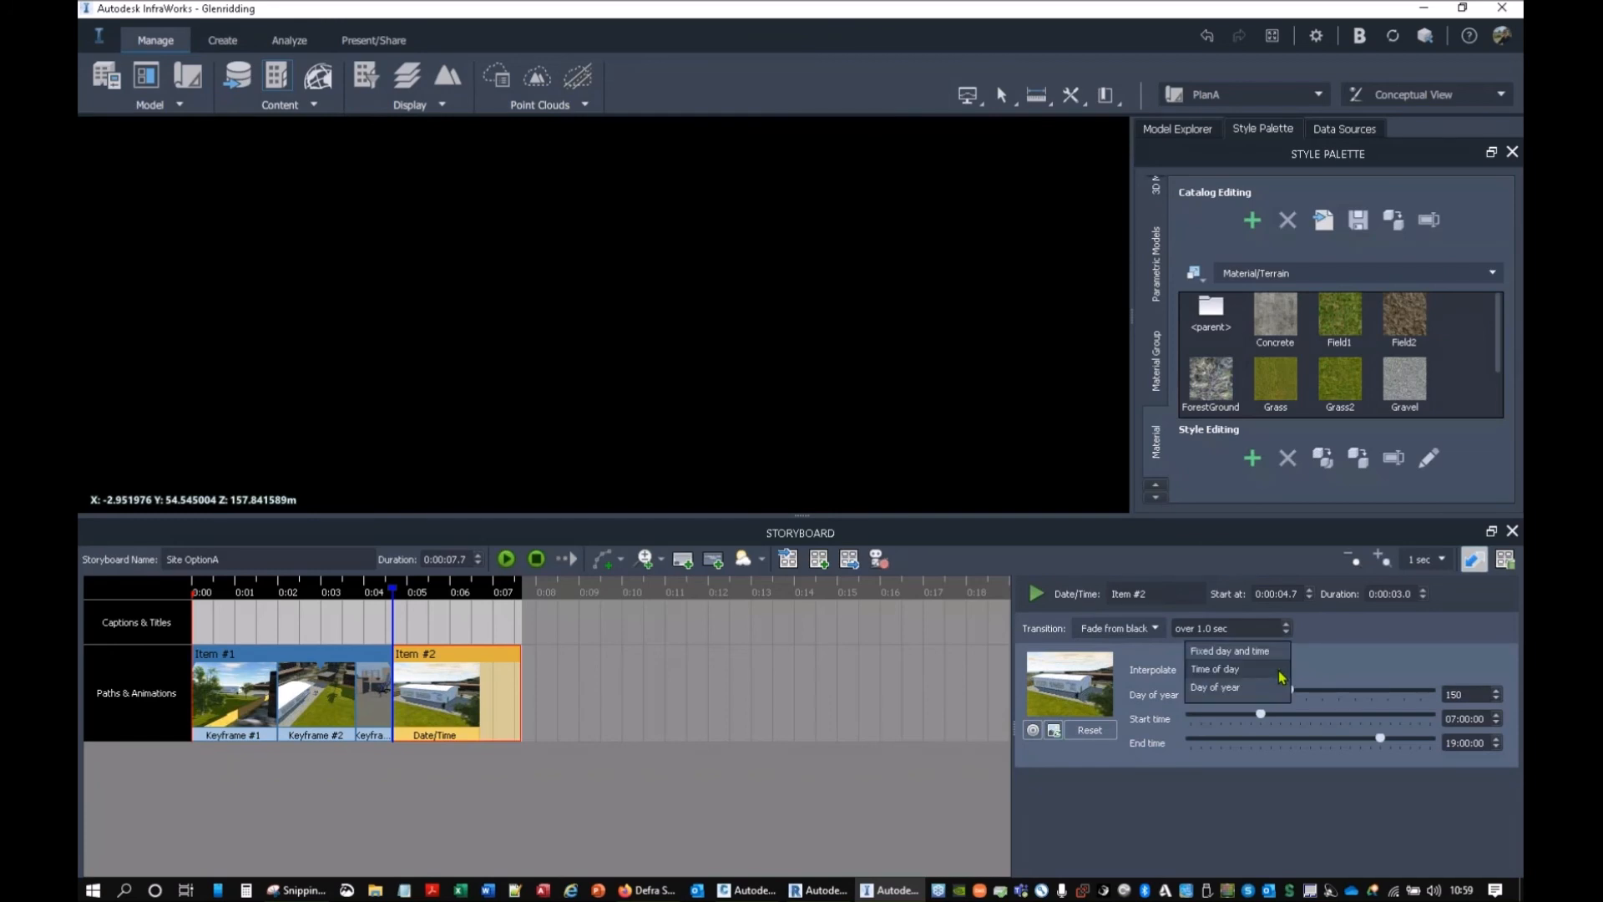
pyautogui.click(1313, 657)
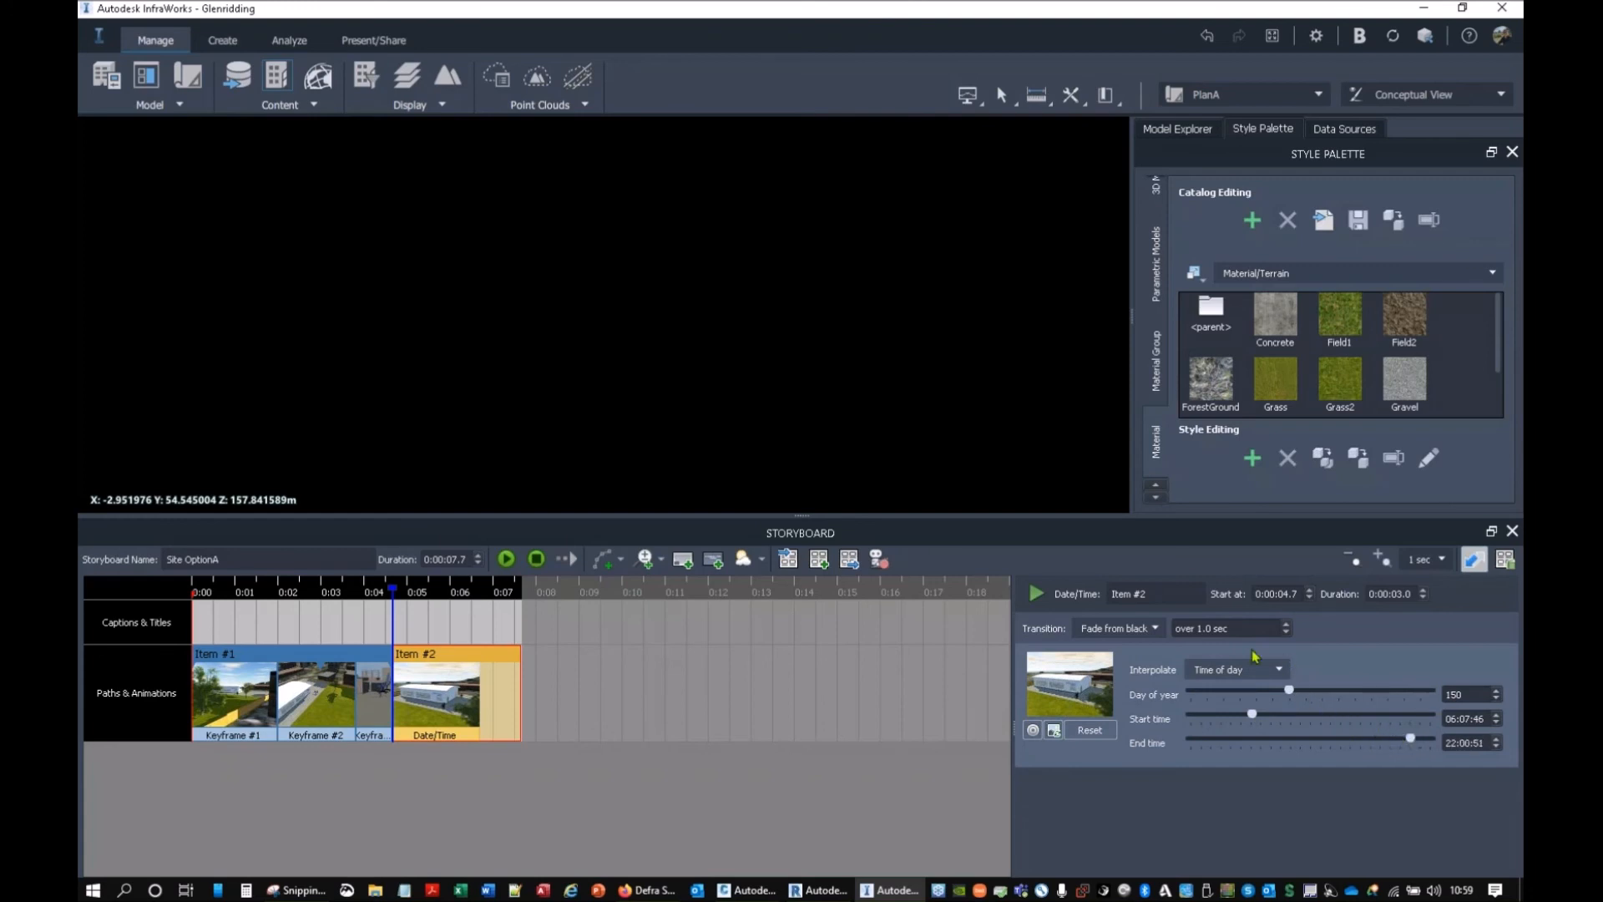
pyautogui.click(505, 558)
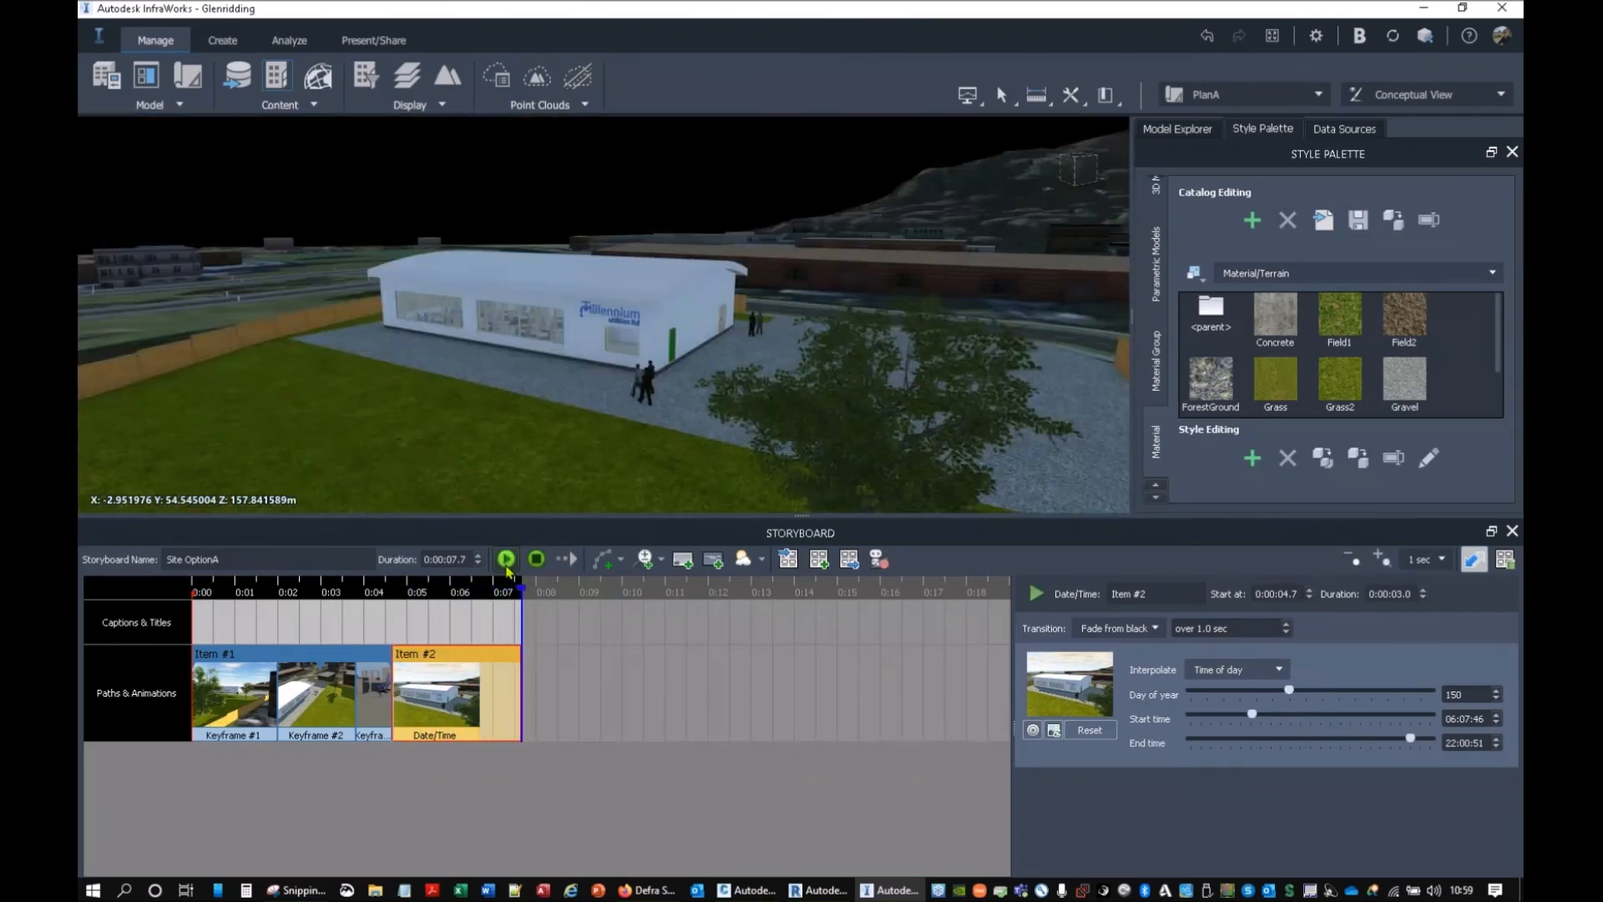
pyautogui.click(507, 560)
# Step: Add a title reading New Site Option A at the start of the storyboard, with its In transition set to Cut
pyautogui.click(710, 567)
pyautogui.moveTo(580, 616); pyautogui.dragTo(243, 622)
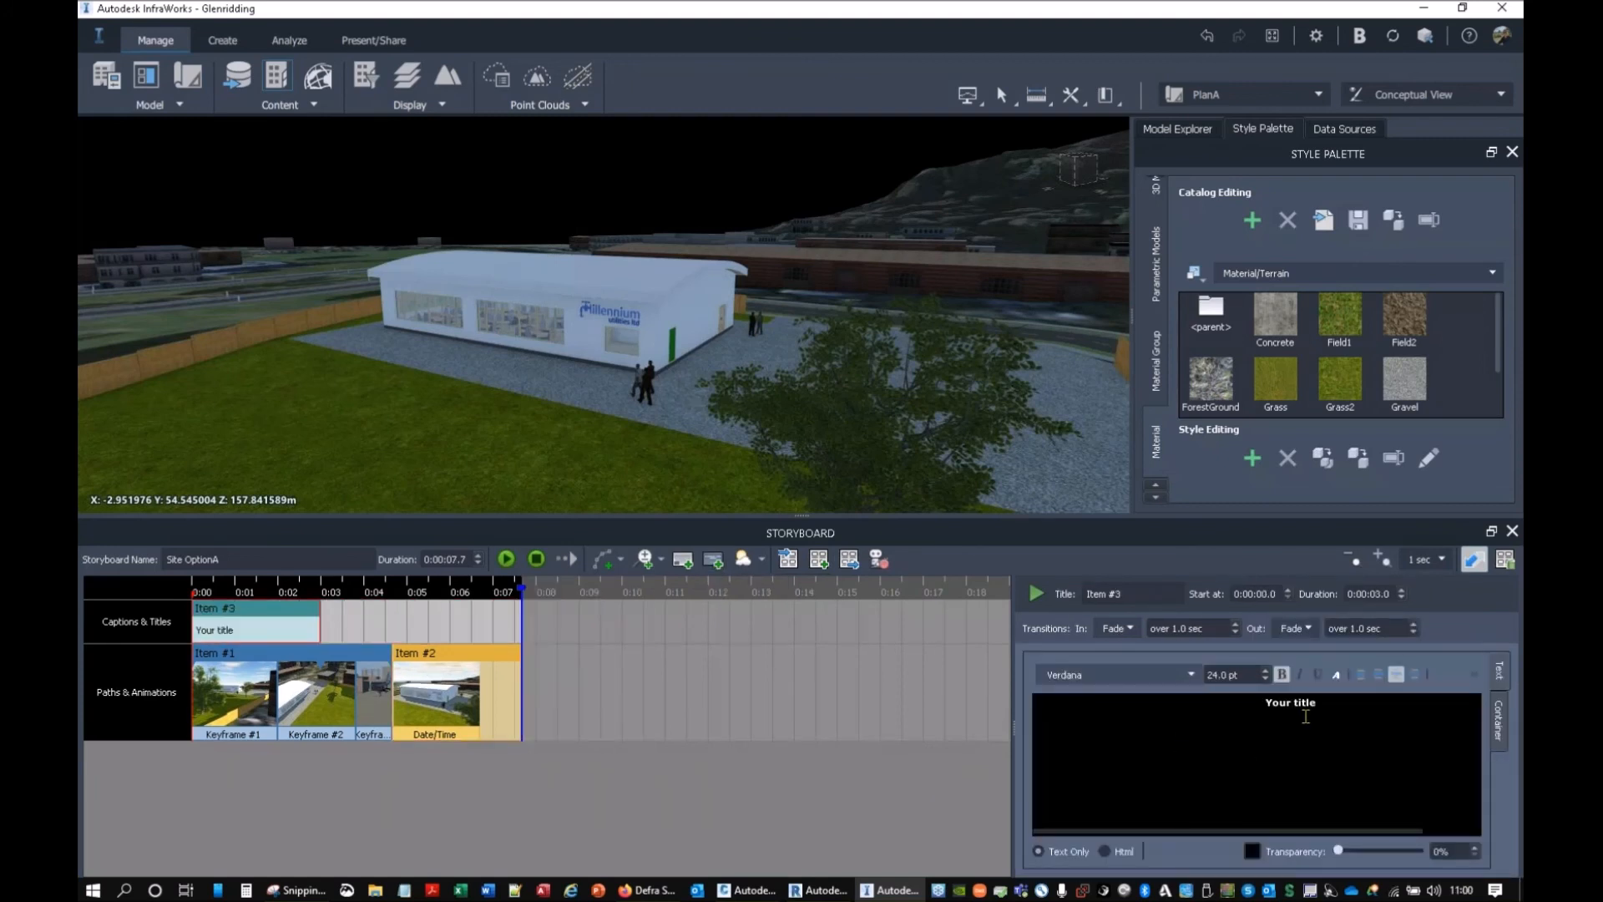
pyautogui.write('New Site')
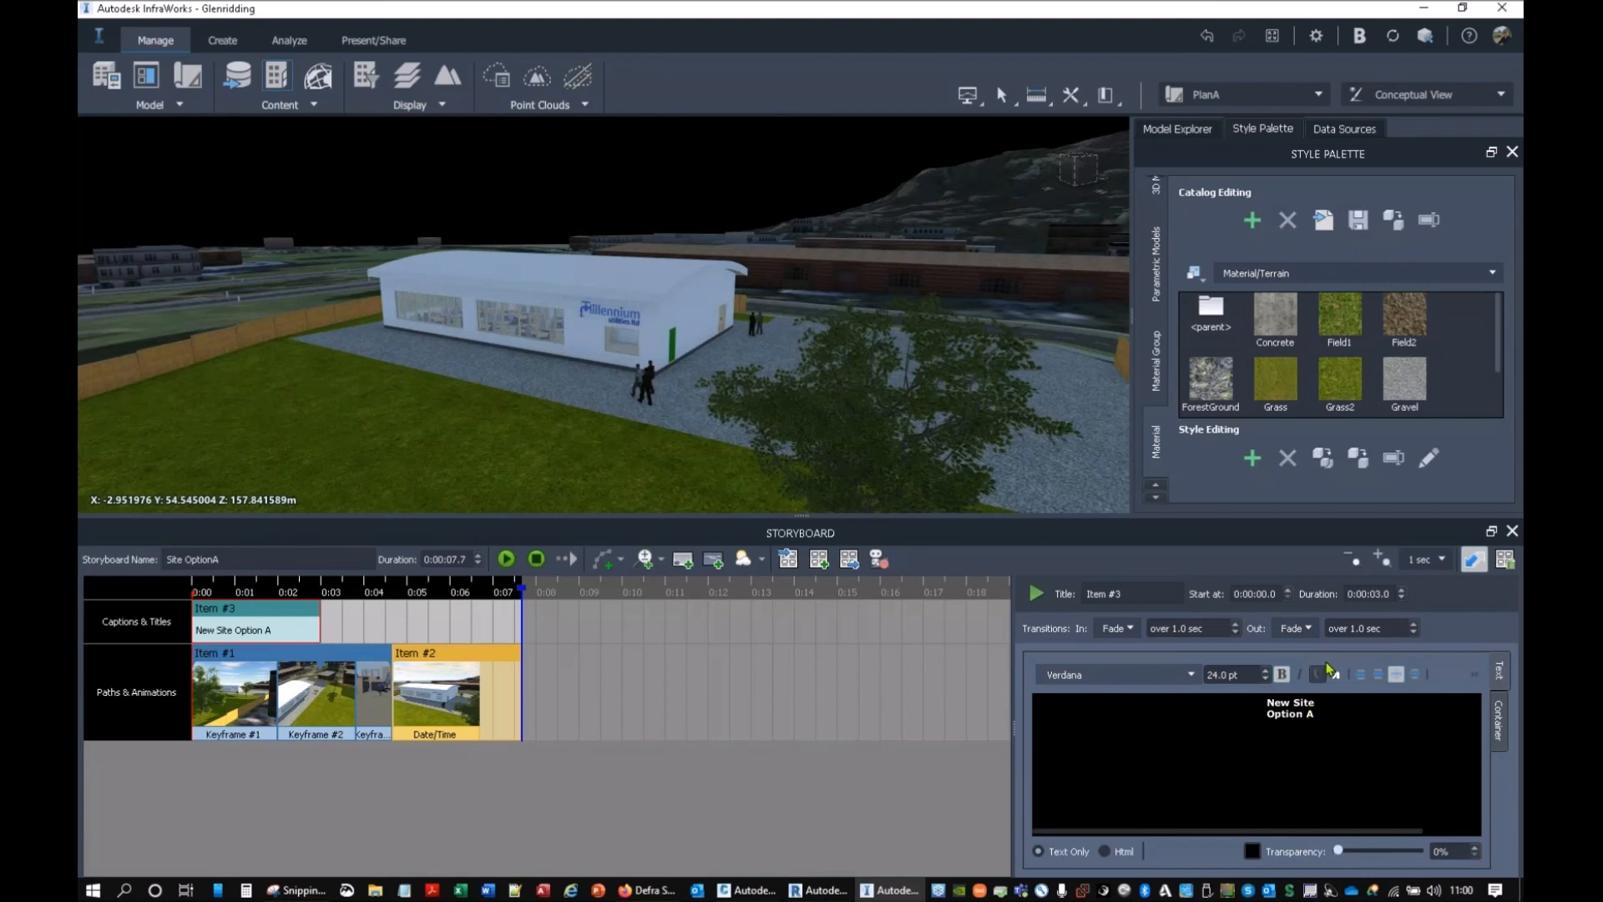
pyautogui.click(1308, 628)
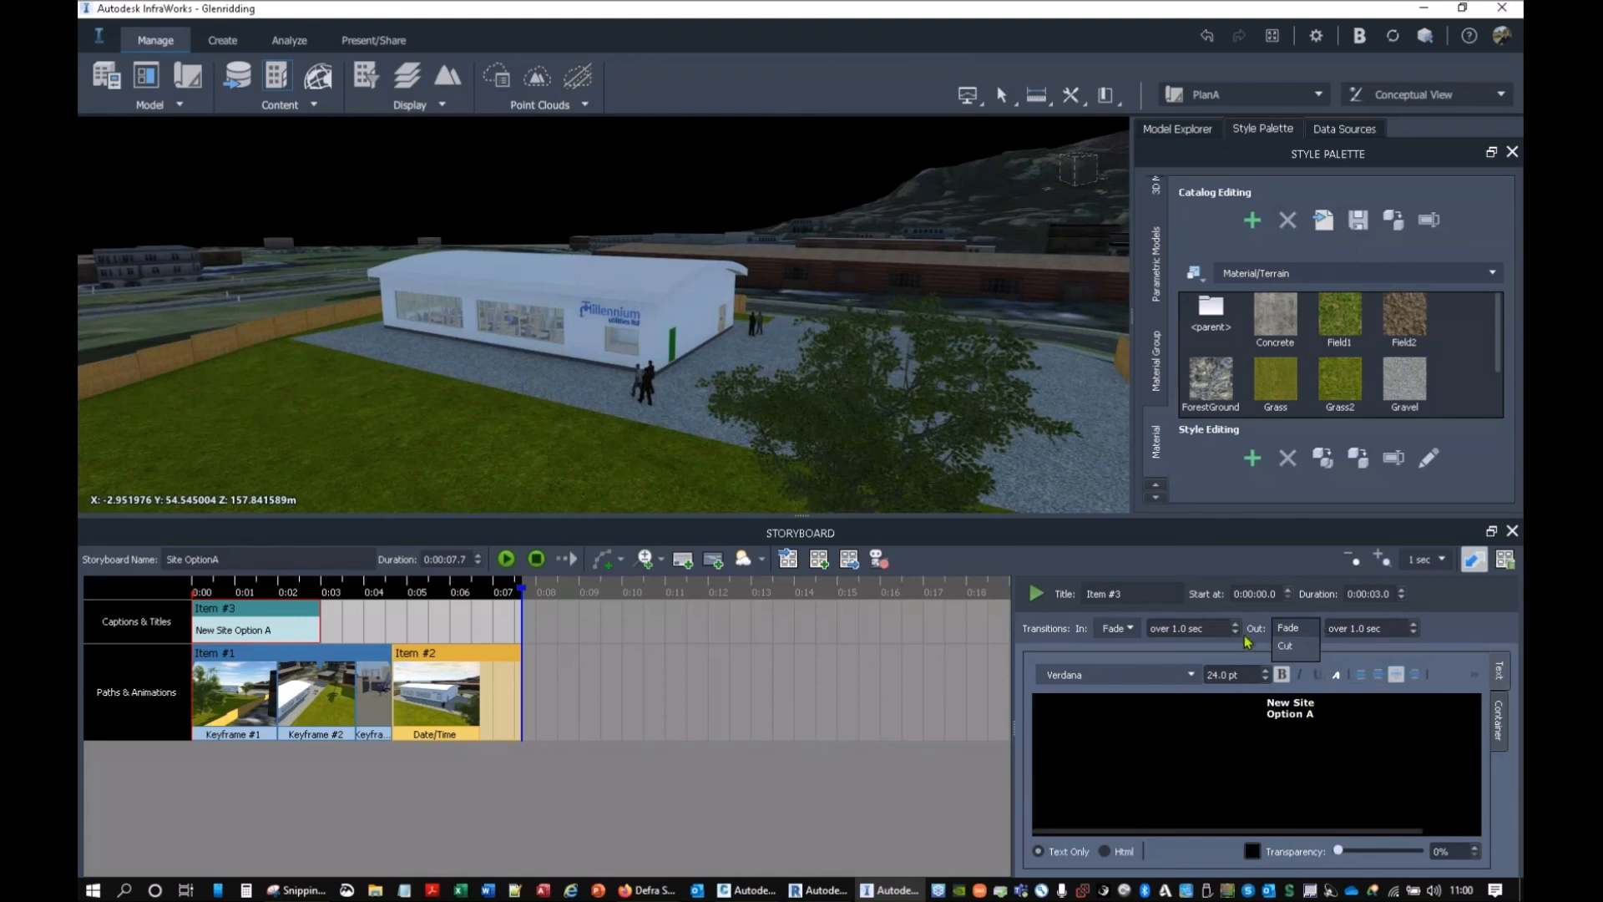
pyautogui.click(1114, 628)
pyautogui.click(1114, 646)
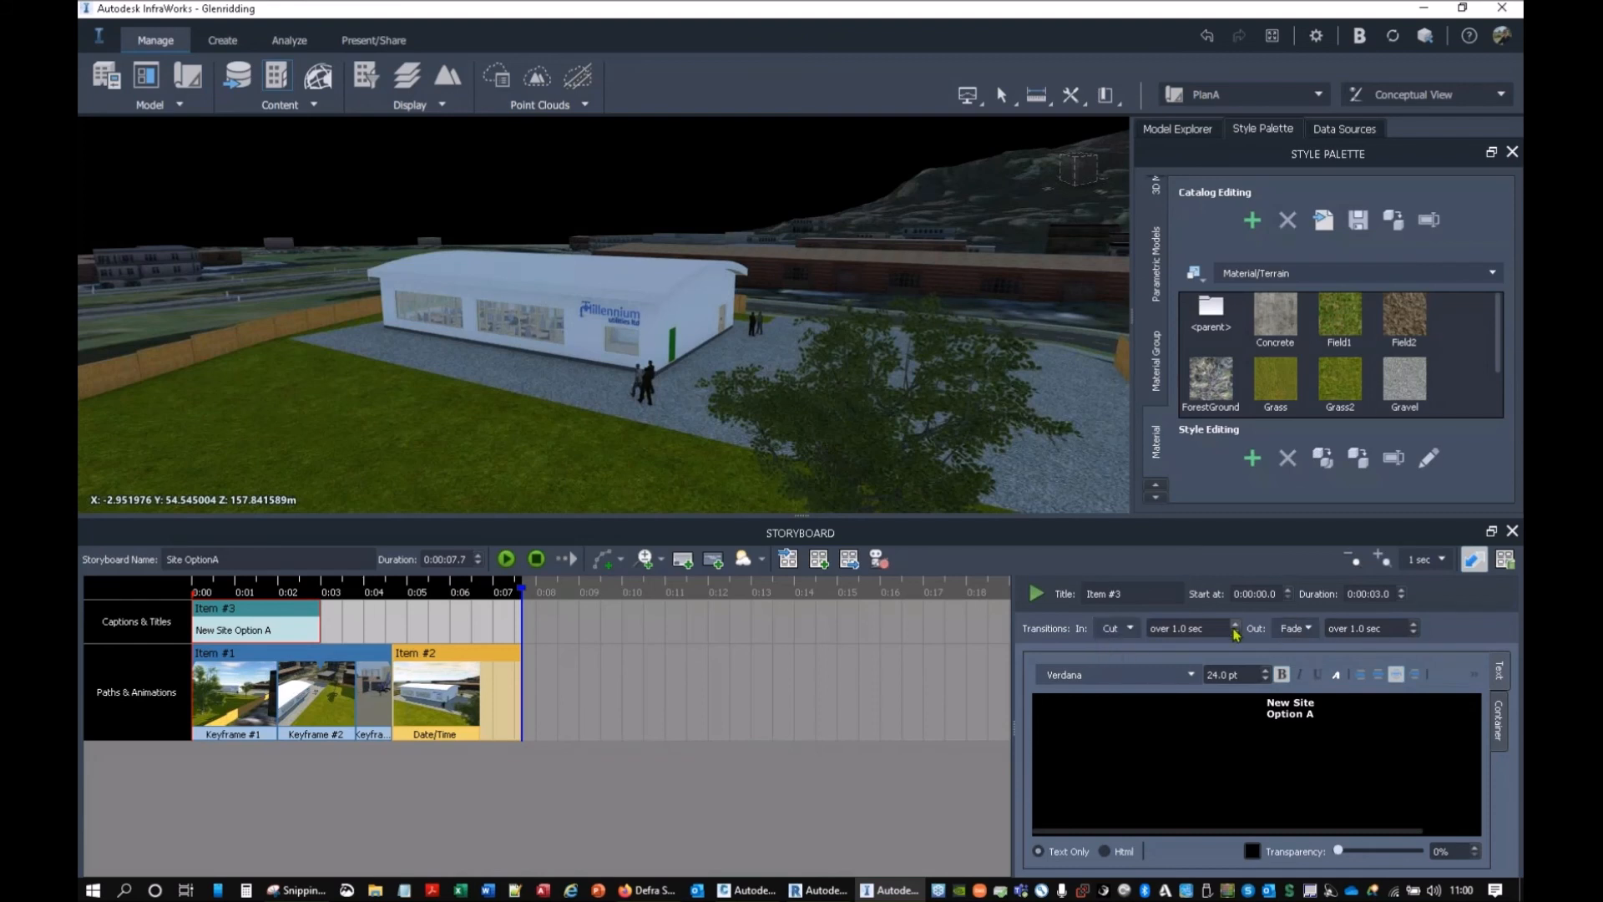
# Step: Shift the camera path to start at about 1.3 s and the Date/Time item to follow it from 6.0 s
pyautogui.moveTo(246, 653); pyautogui.dragTo(395, 657)
pyautogui.moveTo(496, 659); pyautogui.dragTo(468, 659)
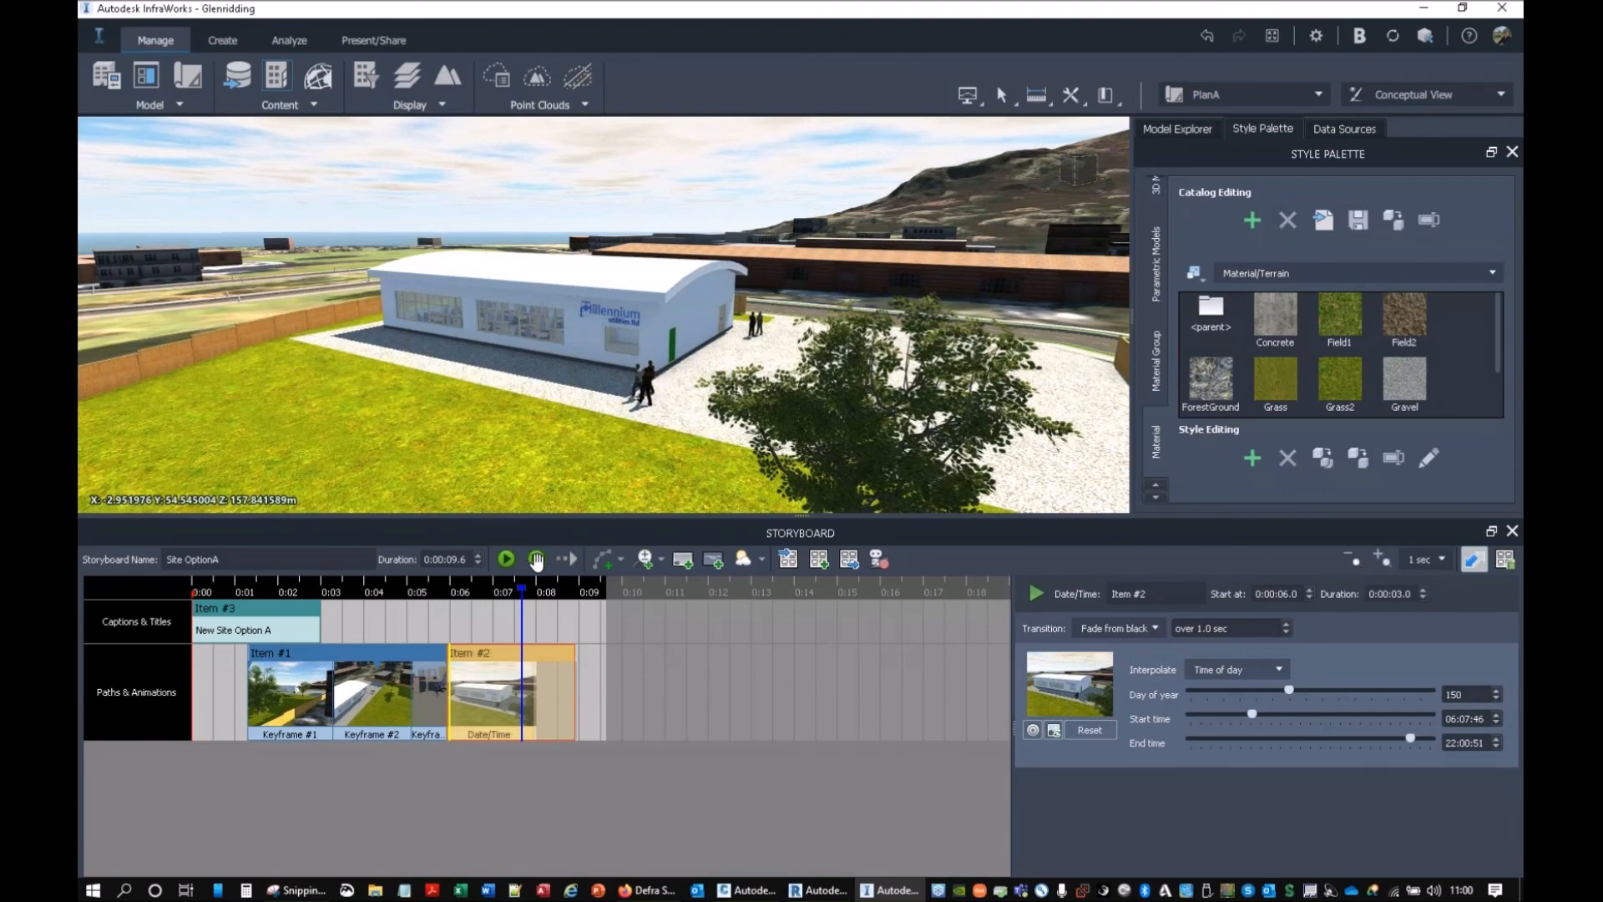
# Step: Play the finished storyboard from the start, stop it at its beginning, and close the storyboard editor
pyautogui.click(506, 559)
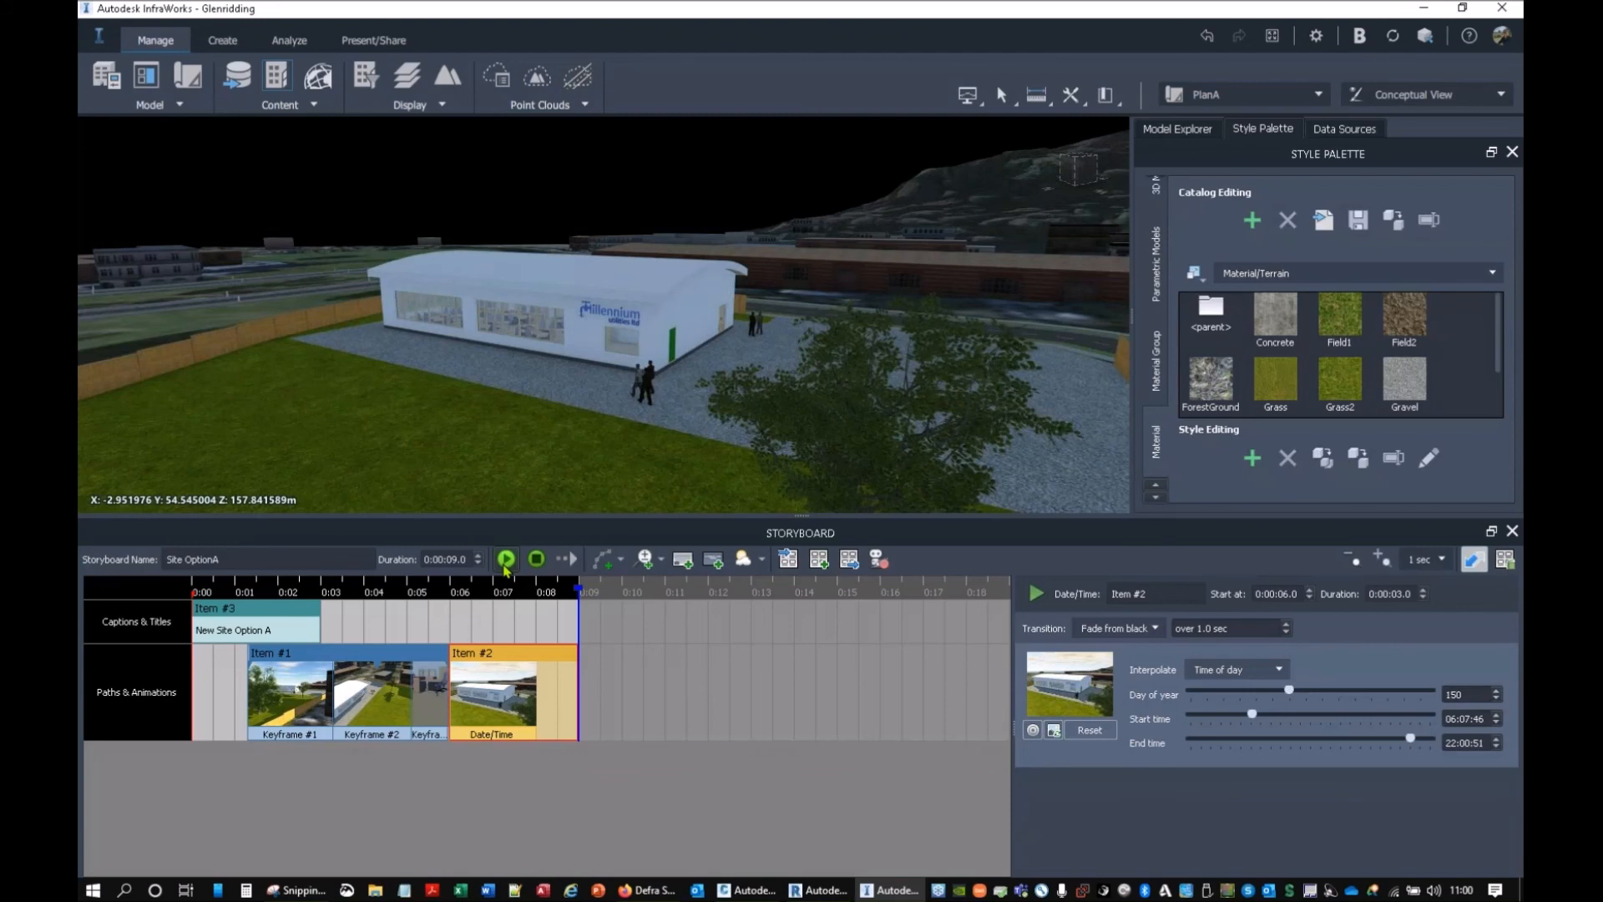
pyautogui.click(534, 563)
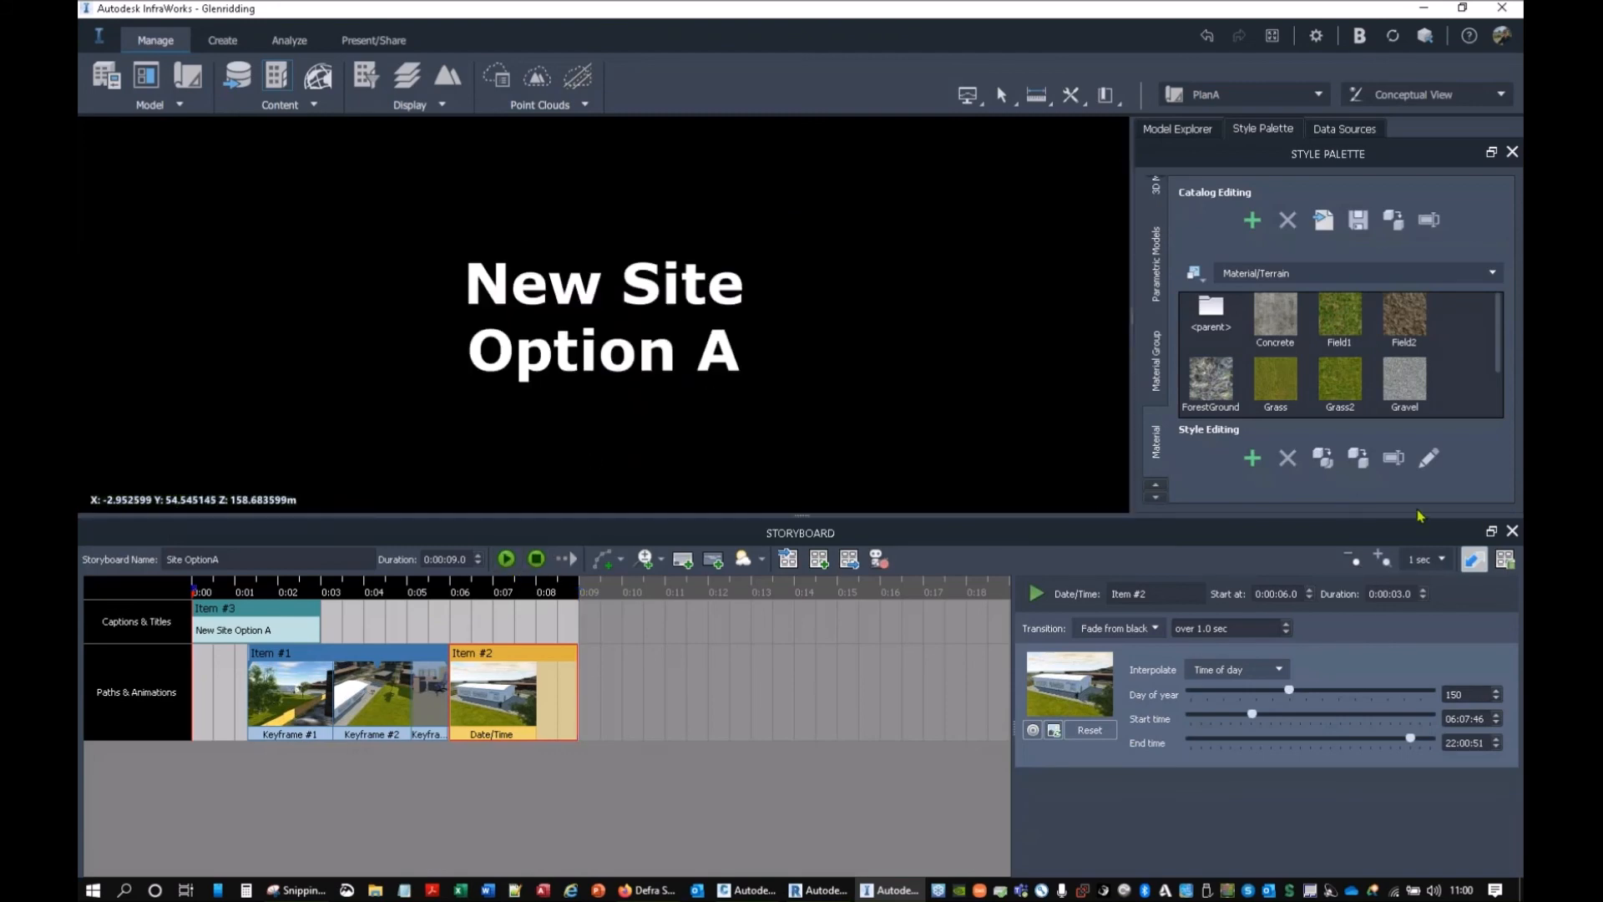
pyautogui.click(1512, 531)
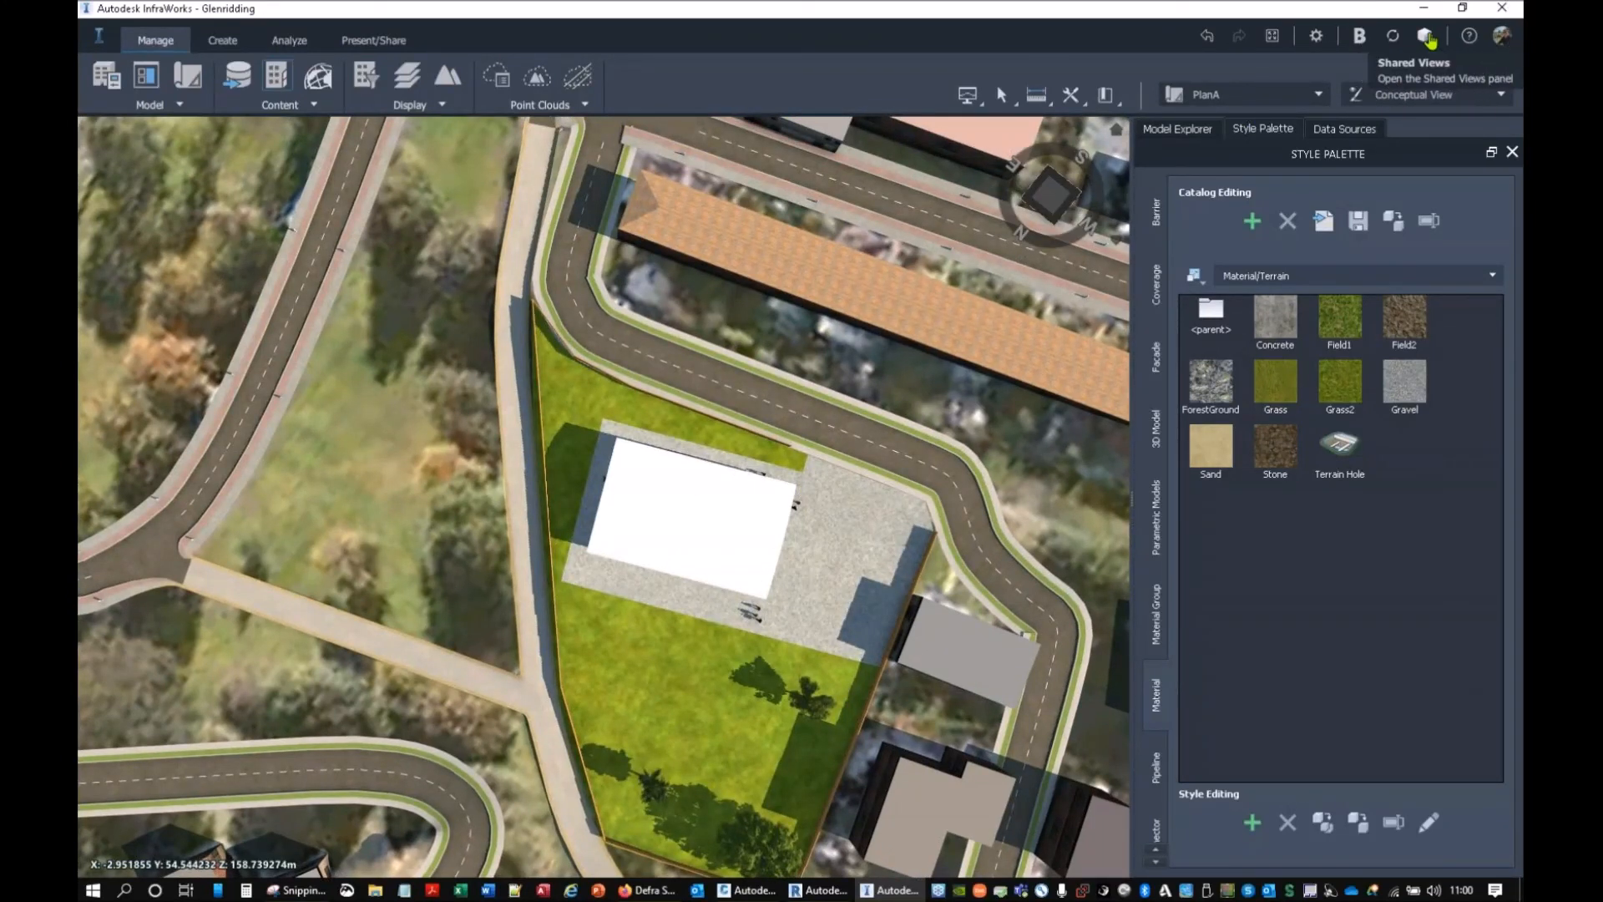
# Step: Start a new shared view of the Glenridding model with Use Entire Model turned off
pyautogui.click(1426, 36)
pyautogui.scroll(-2, 1220, 478)
pyautogui.scroll(2, 1220, 478)
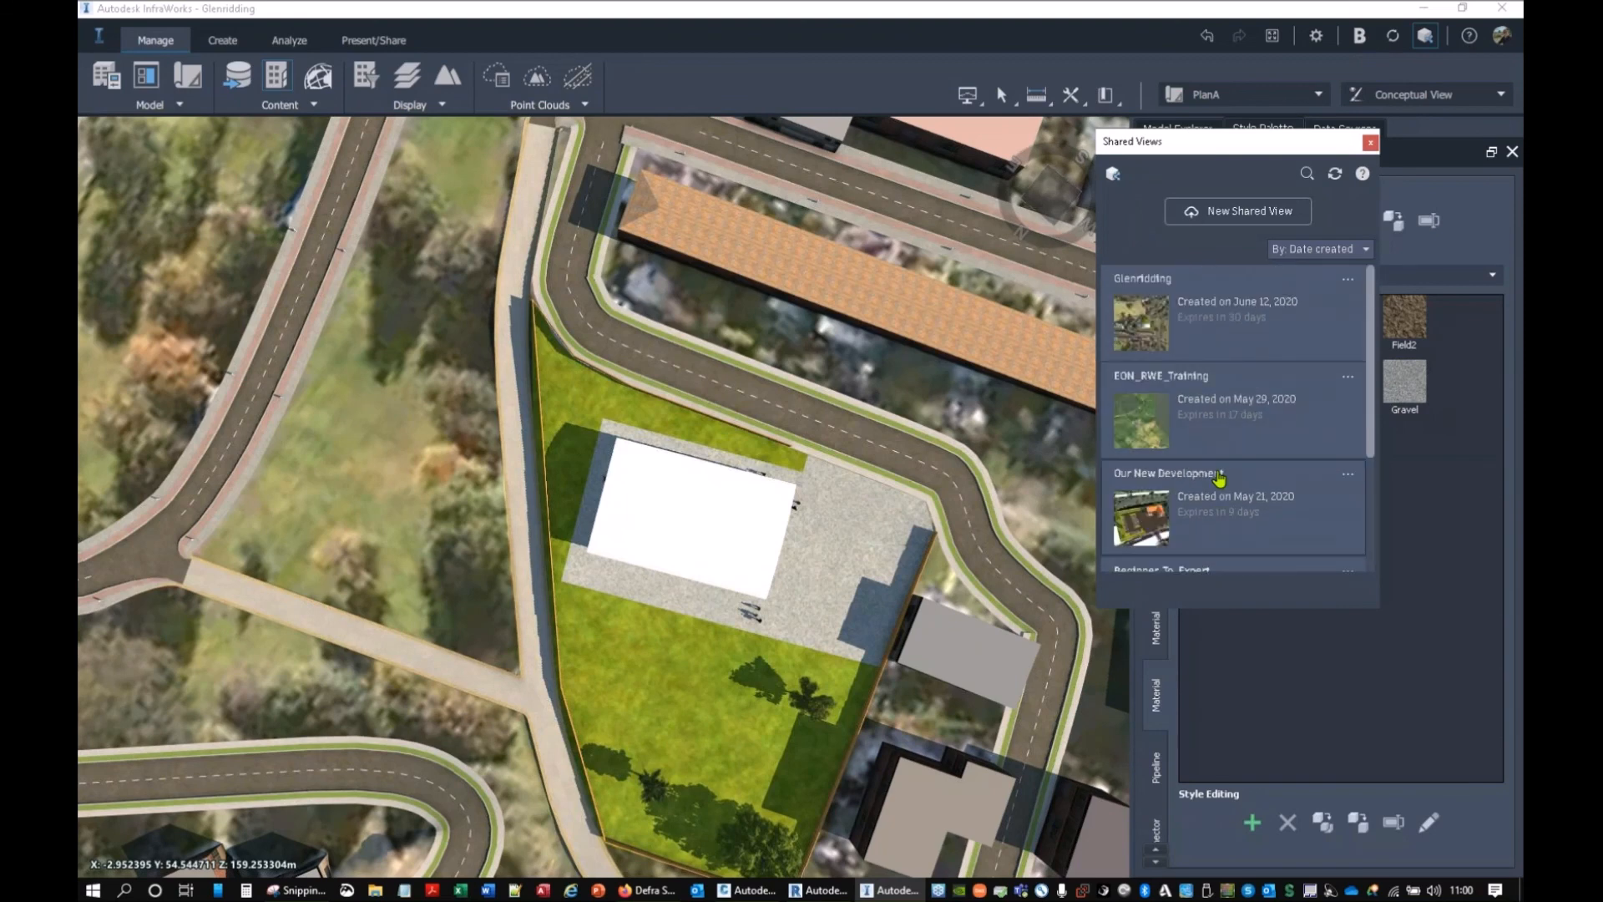
pyautogui.click(1239, 214)
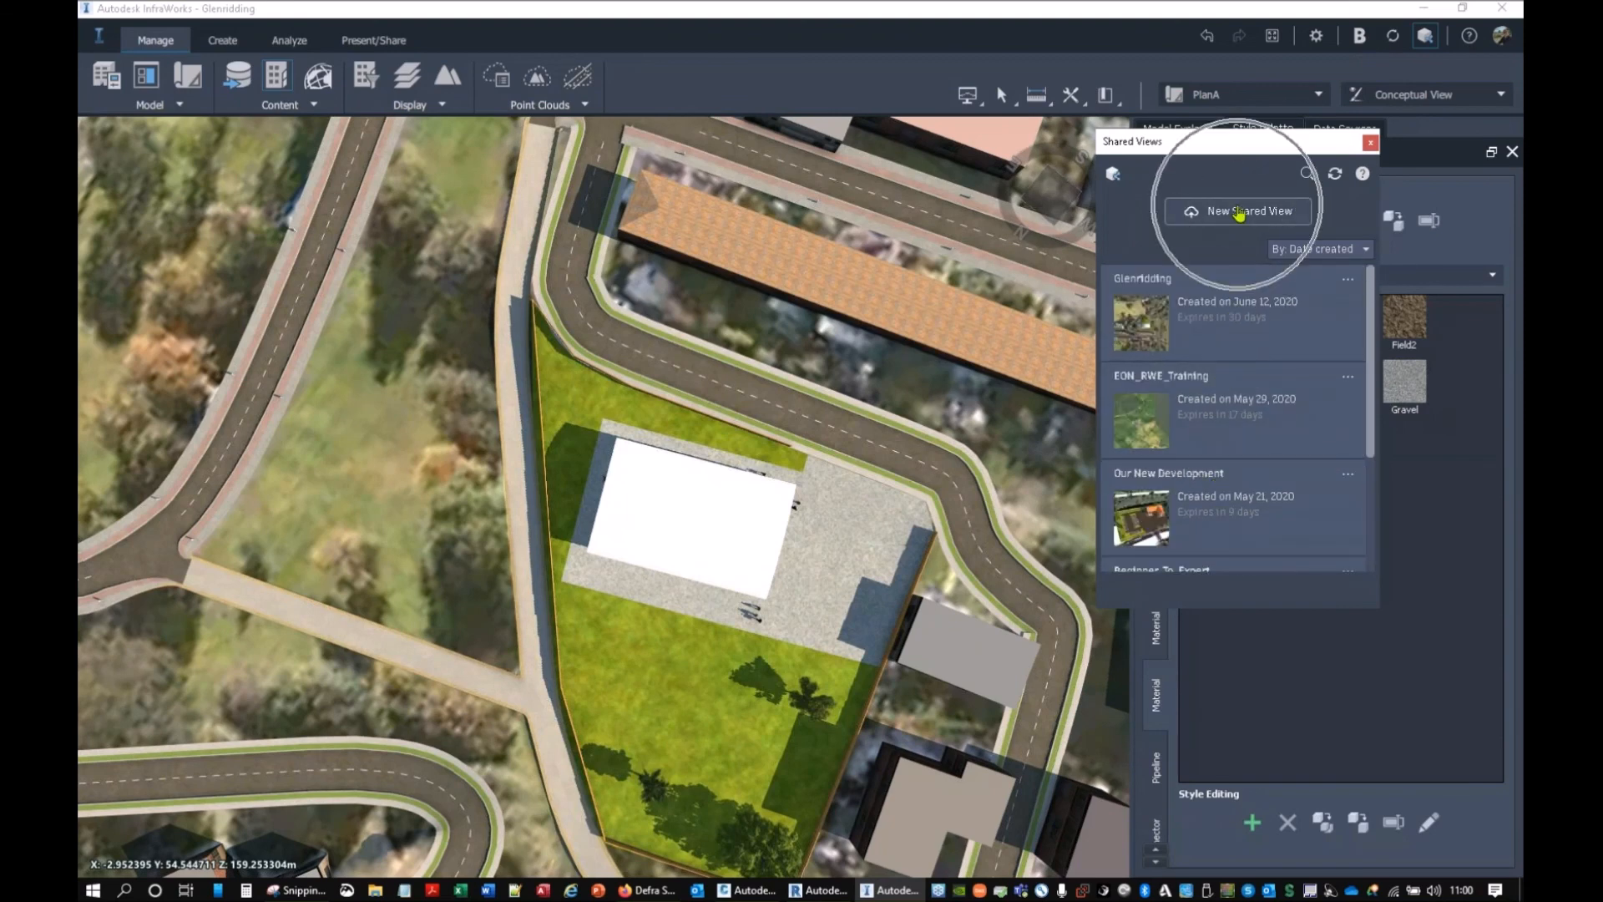
pyautogui.click(689, 322)
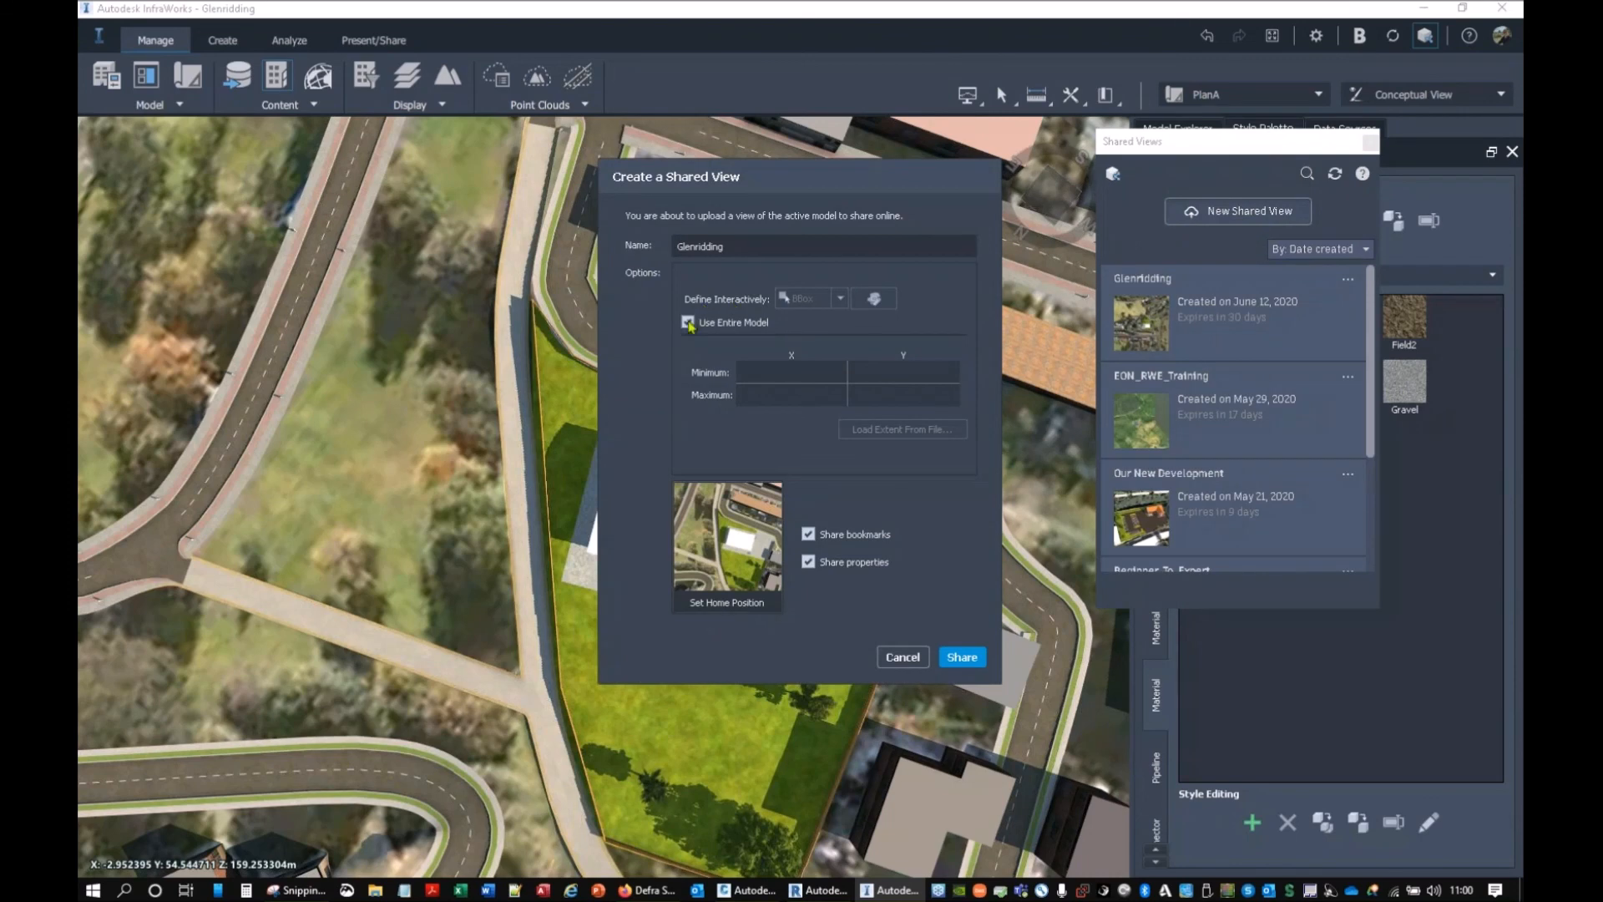
# Step: Limit the shared view to a polygon drawn around the new site and its surrounding roads, and share it
pyautogui.click(837, 298)
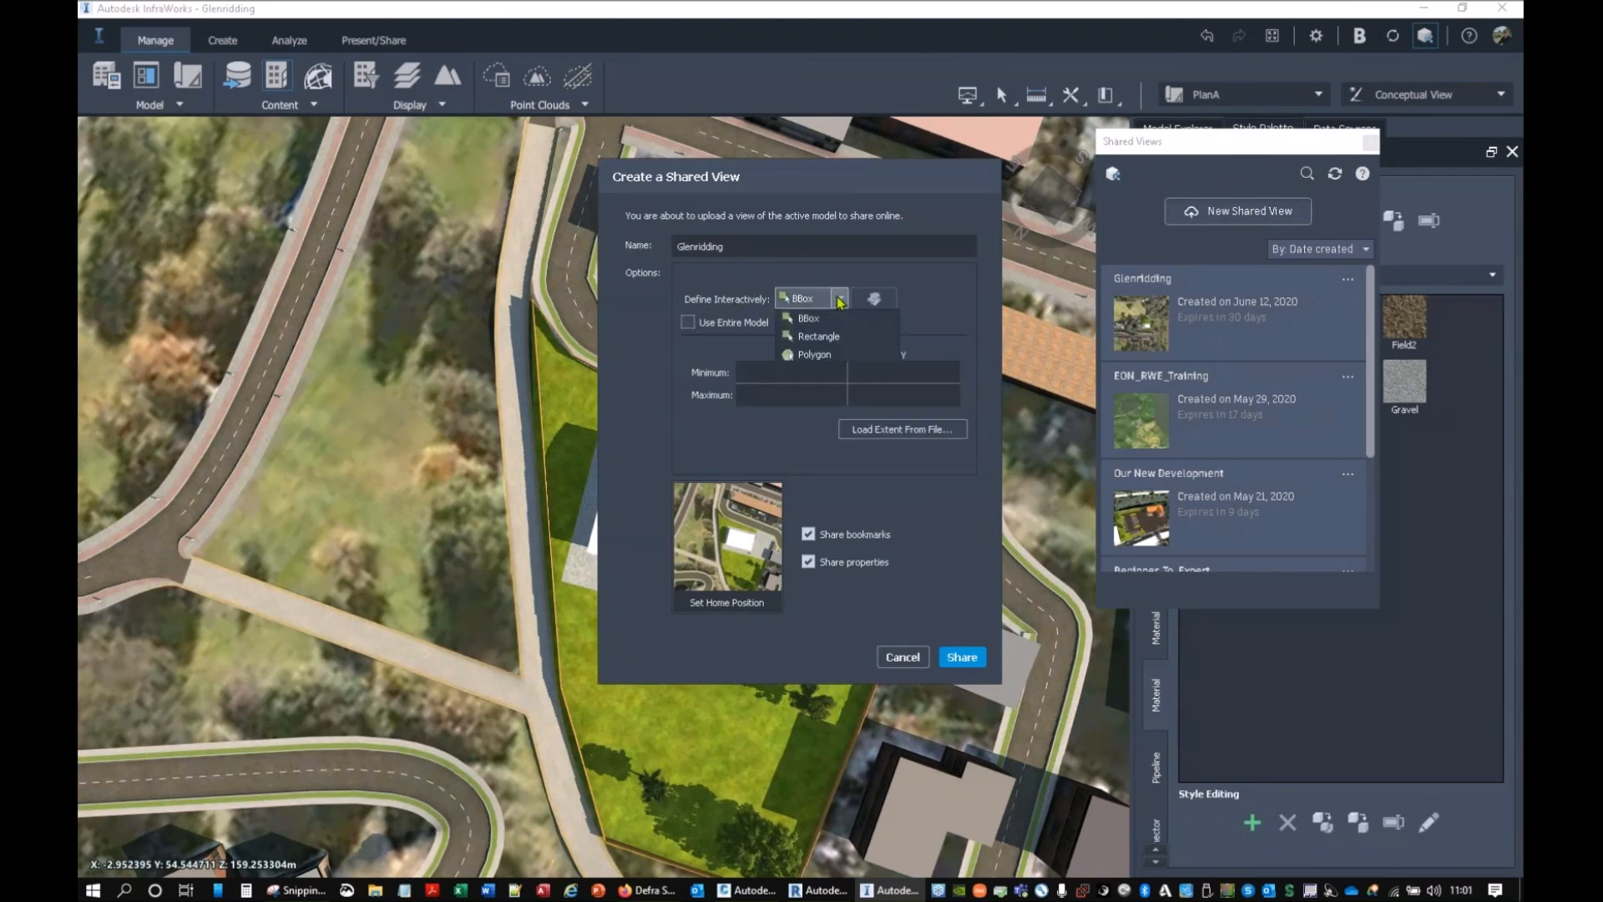
pyautogui.click(807, 332)
pyautogui.scroll(-6, 683, 472)
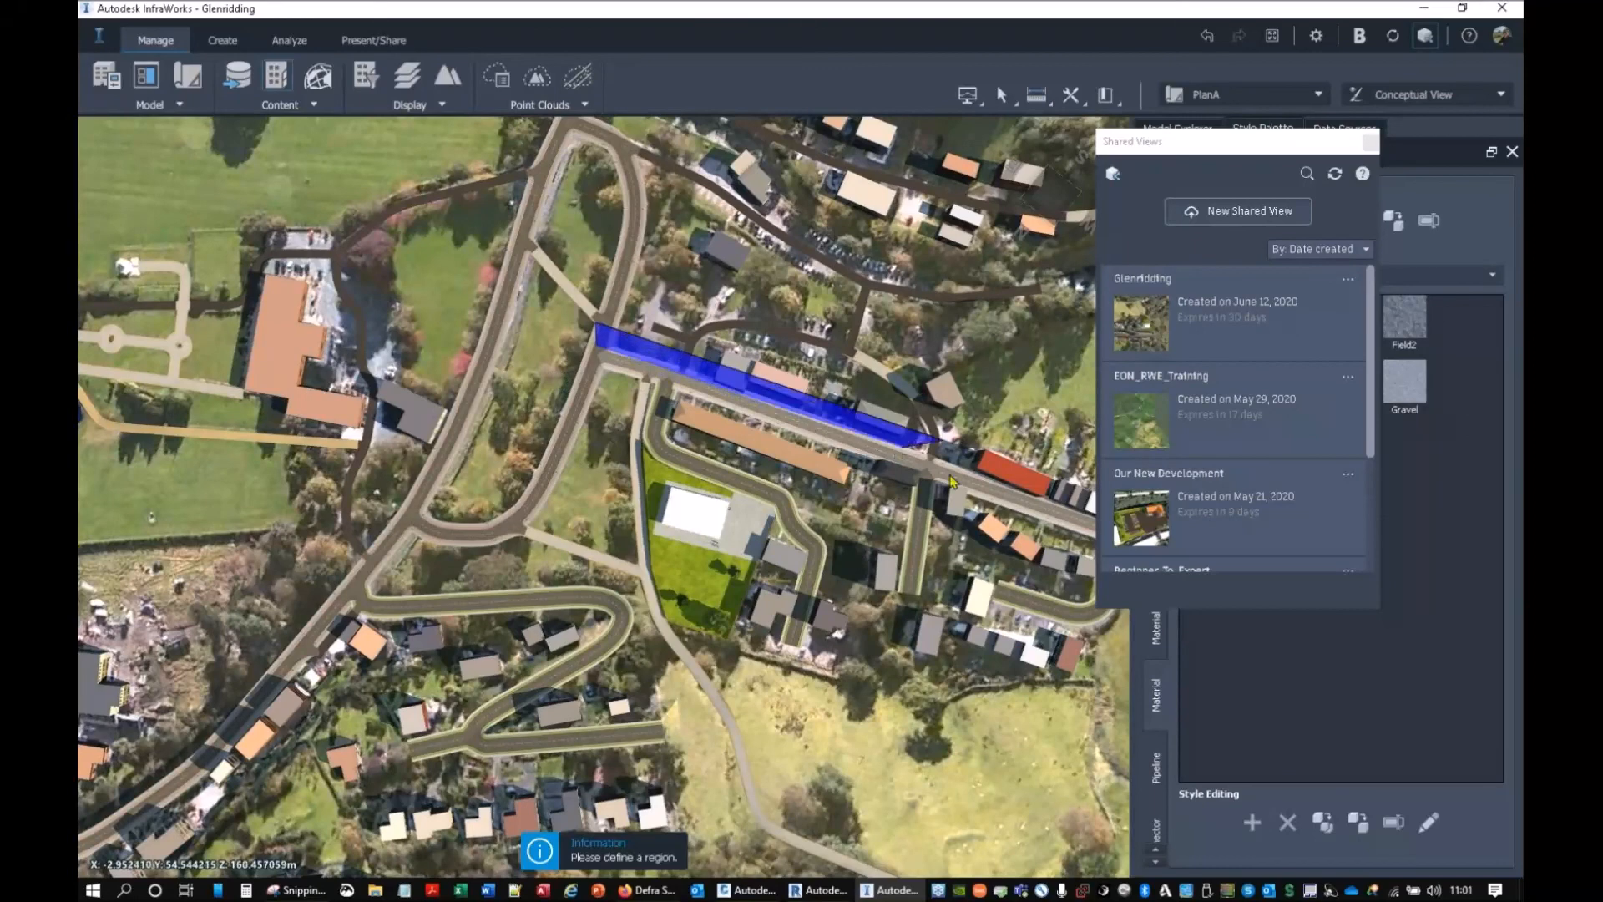
pyautogui.click(1031, 499)
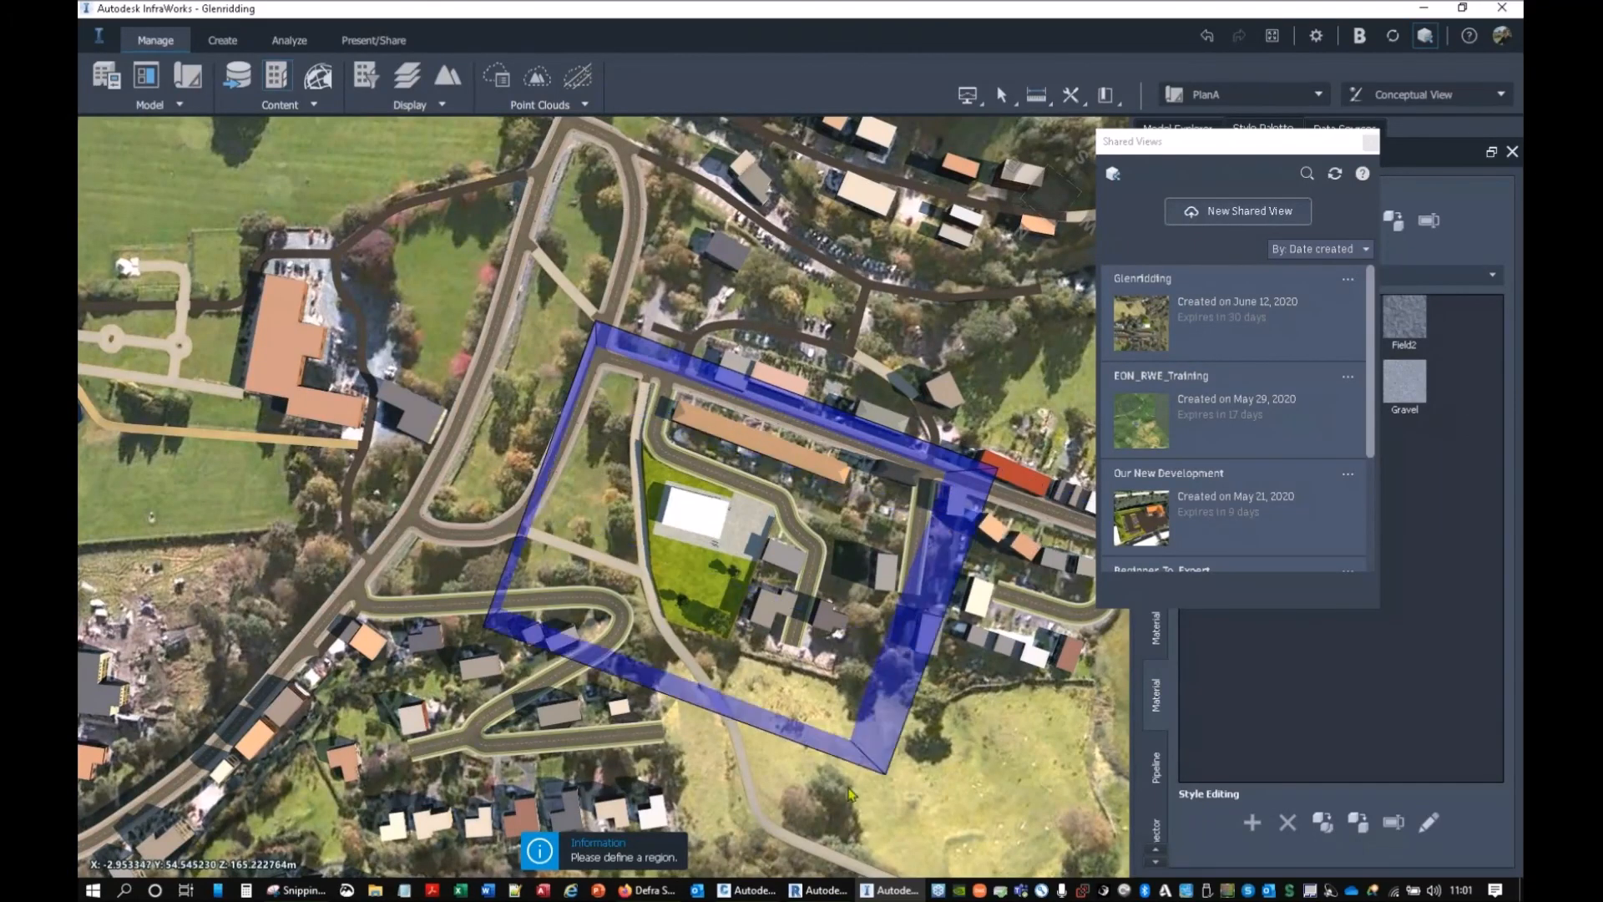
pyautogui.doubleClick(853, 786)
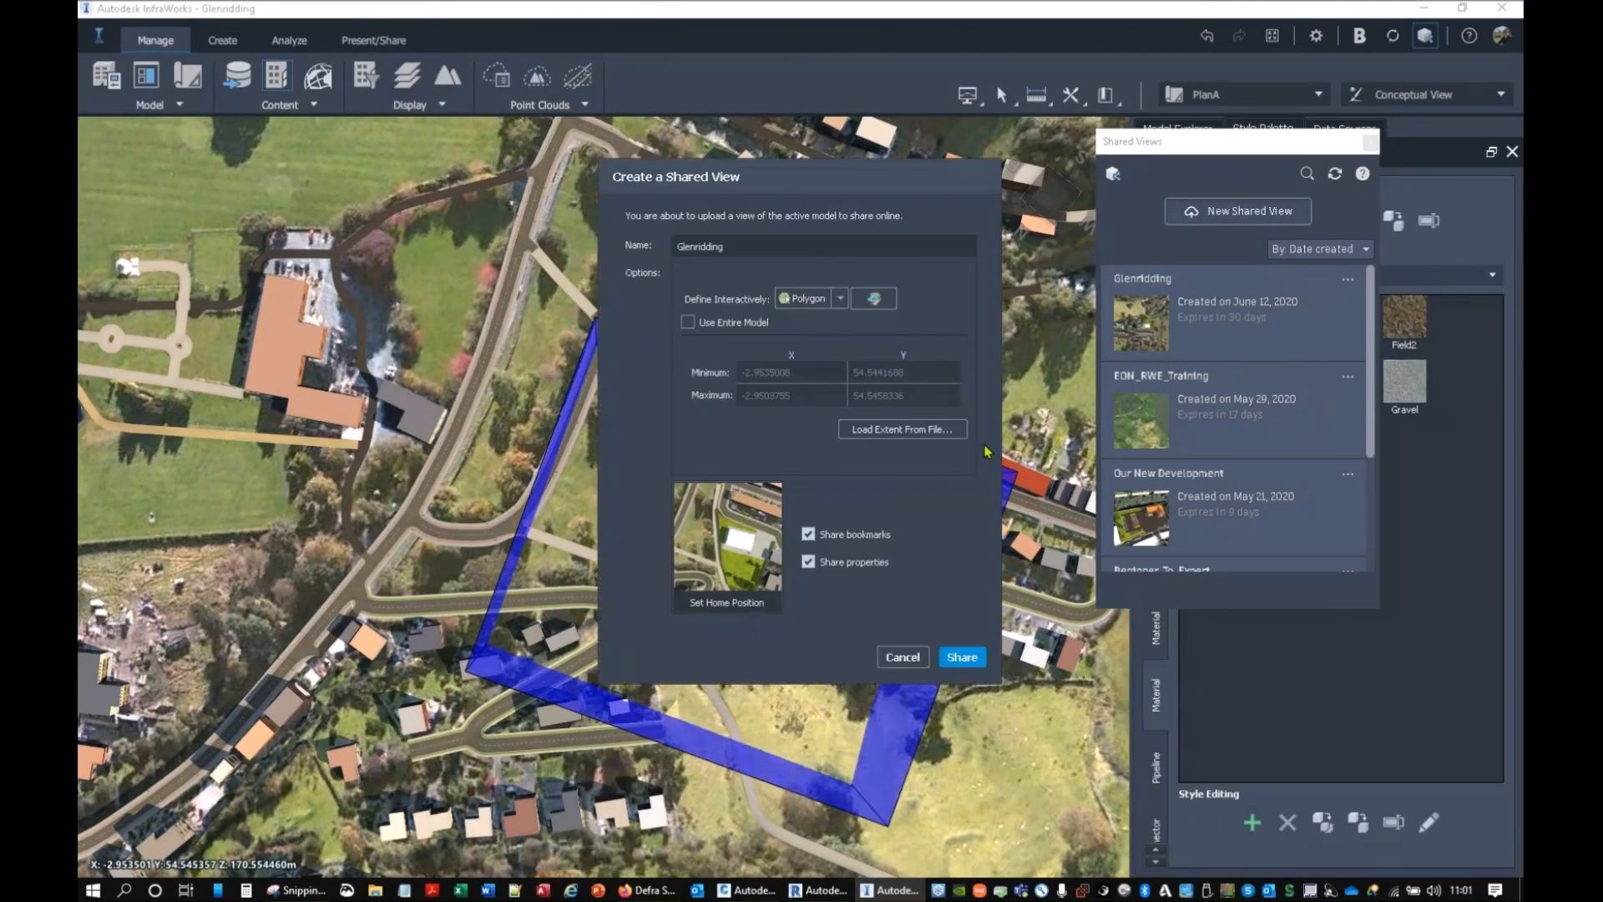
pyautogui.click(952, 660)
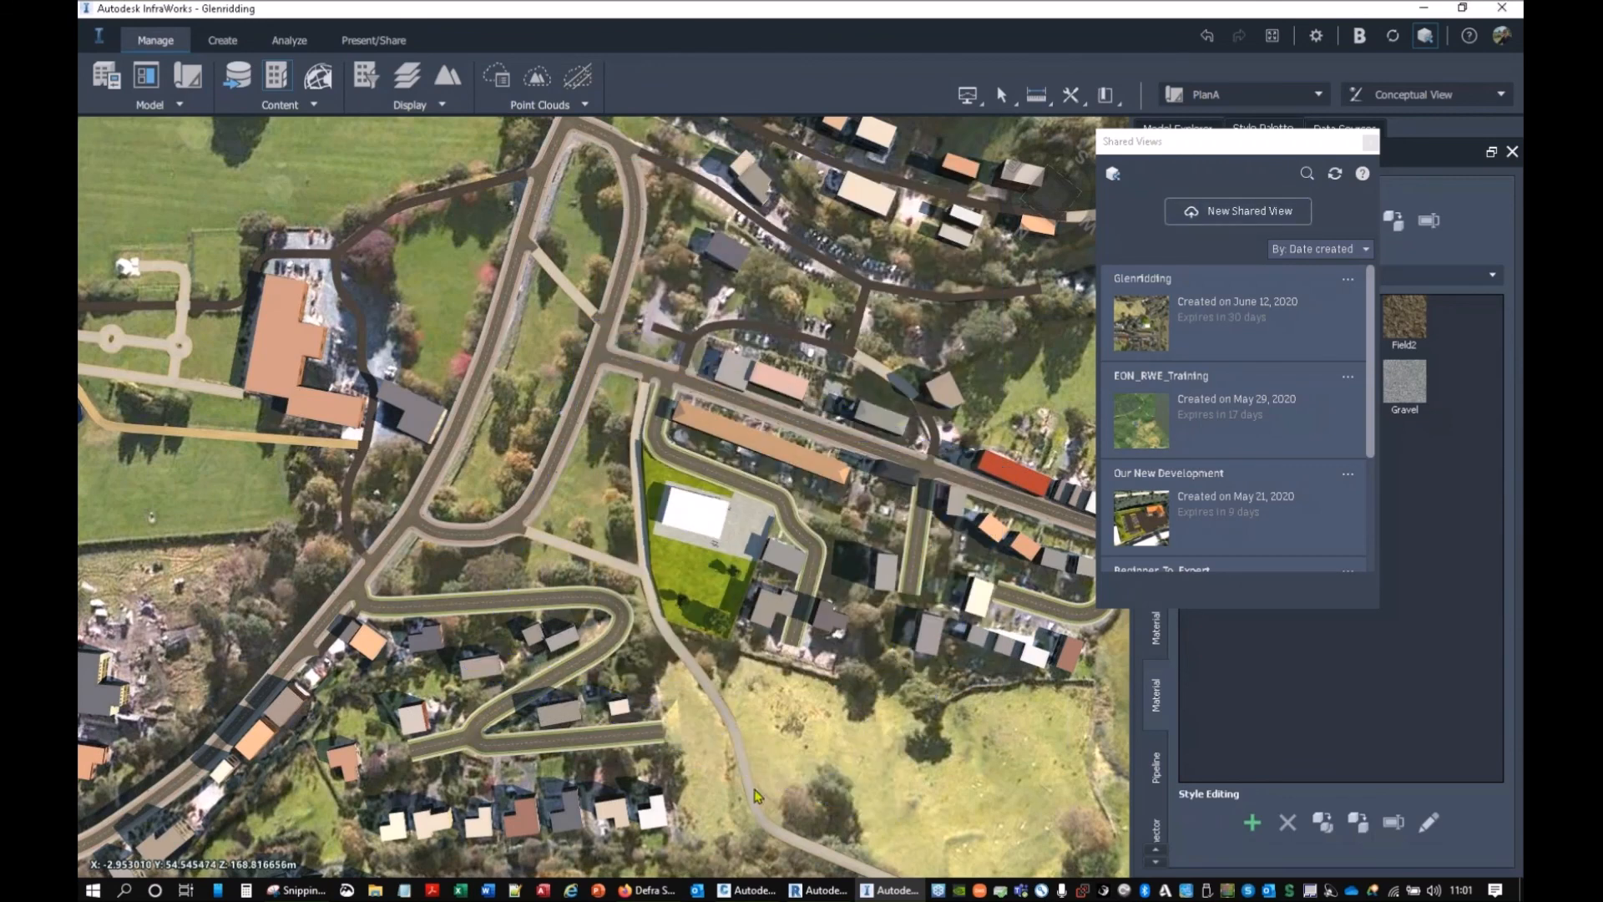
# Step: Switch to the shared Glenridding model in Autodesk Viewer in the browser and examine the new building and its site from above
pyautogui.moveTo(649, 890)
pyautogui.click(649, 850)
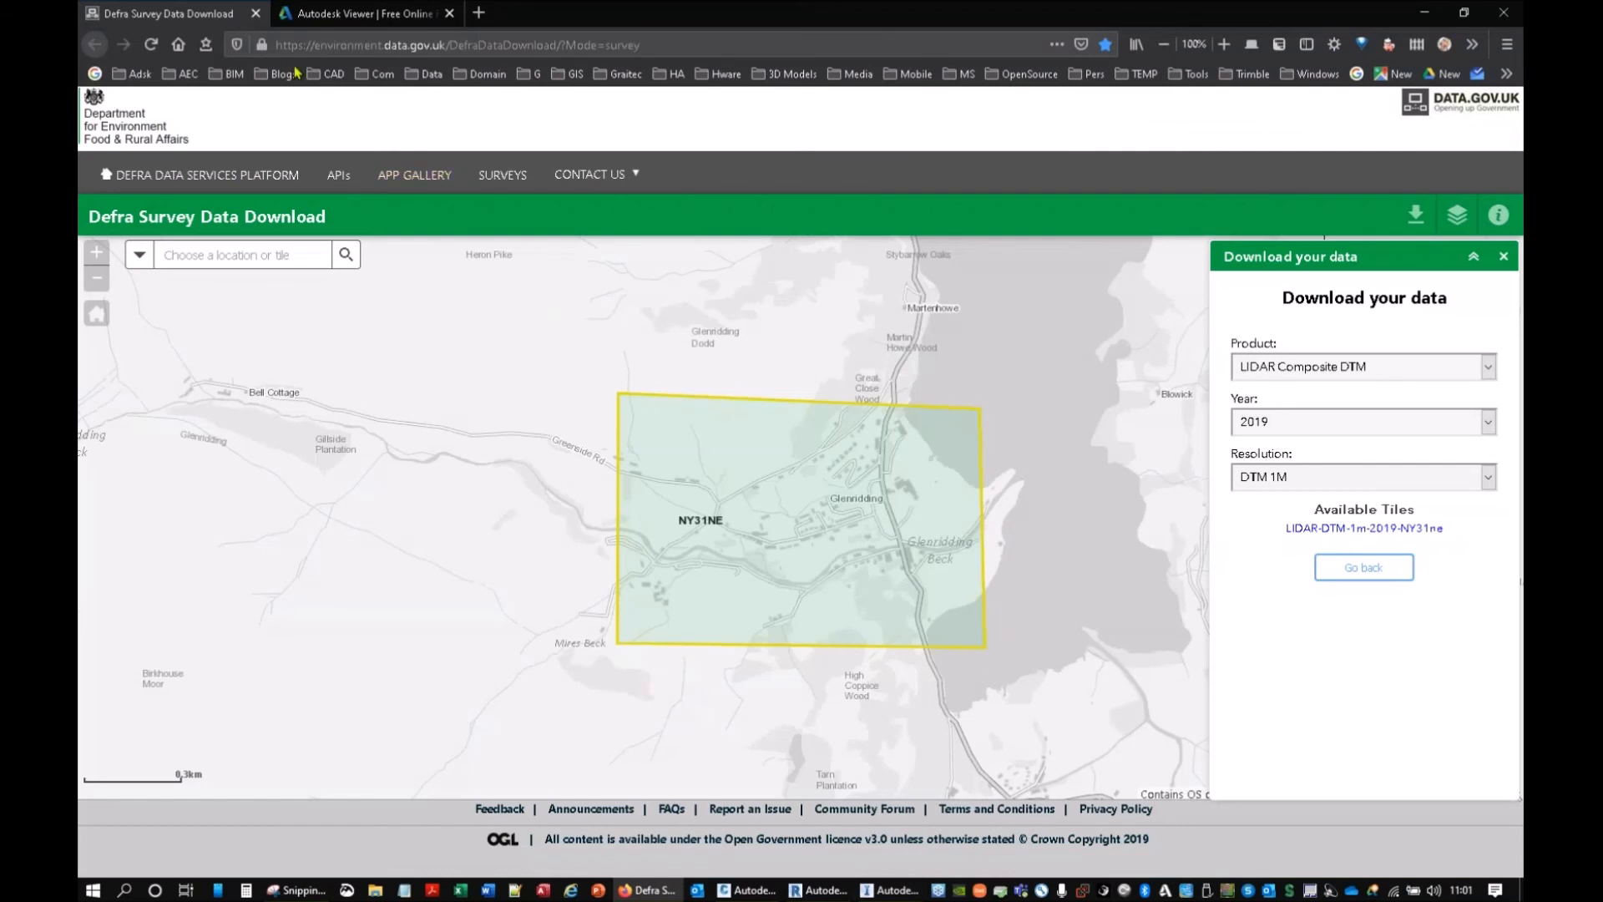
pyautogui.click(326, 14)
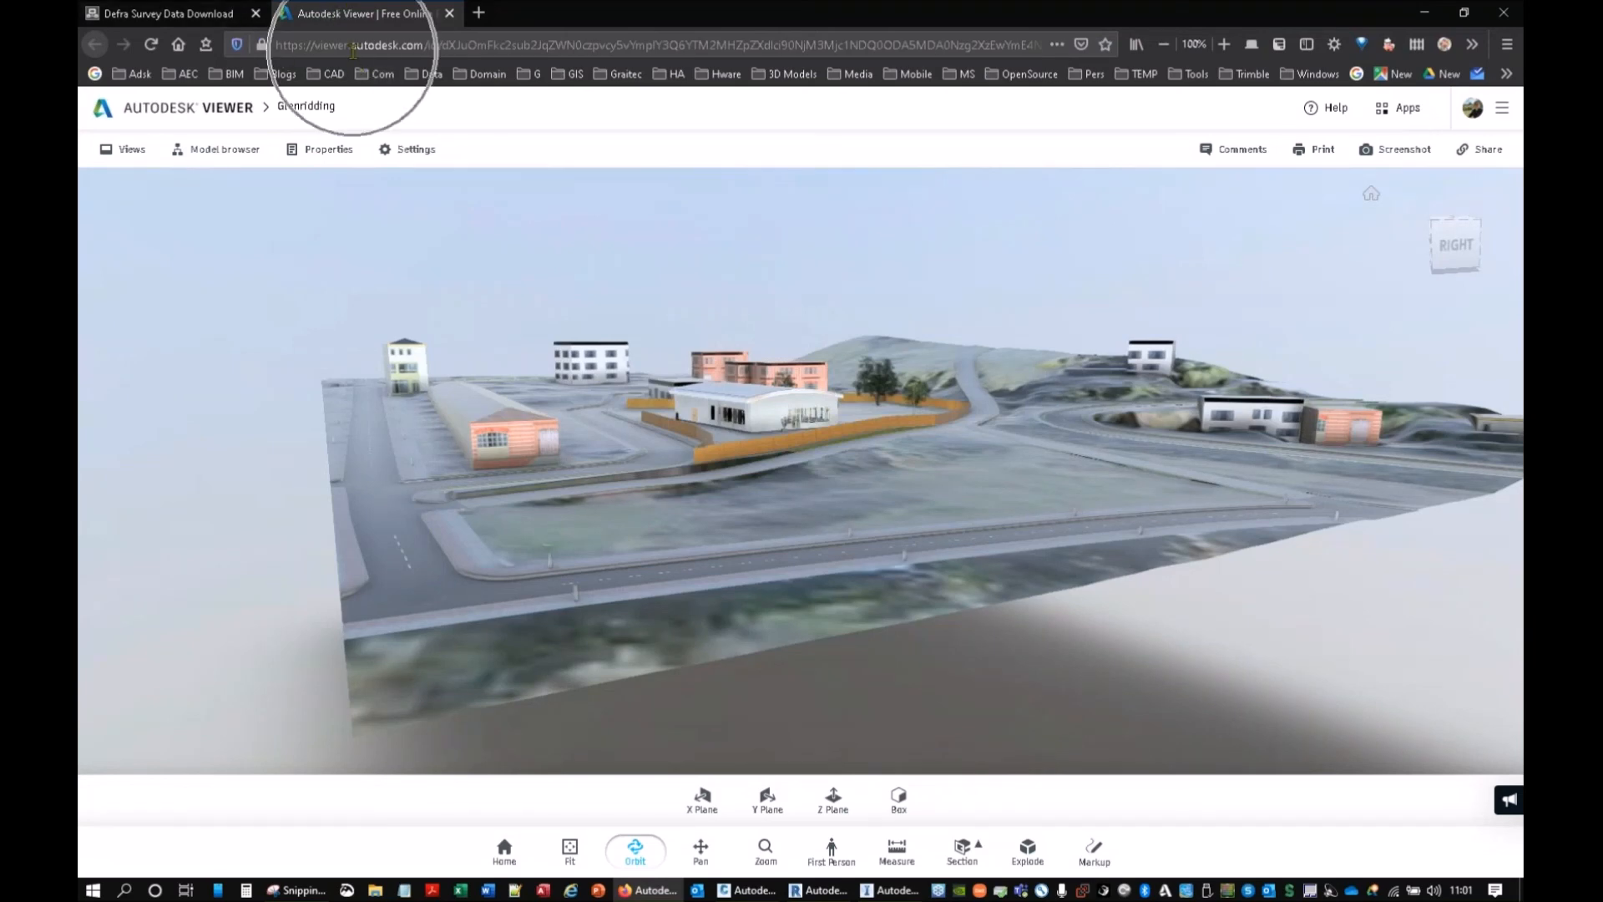
pyautogui.moveTo(634, 417); pyautogui.dragTo(644, 439, button='middle')
pyautogui.moveTo(645, 439); pyautogui.dragTo(985, 475)
pyautogui.moveTo(835, 334); pyautogui.dragTo(418, 322)
pyautogui.scroll(5, 869, 459)
pyautogui.scroll(2, 701, 339)
pyautogui.scroll(-7, 480, 409)
pyautogui.moveTo(480, 409); pyautogui.dragTo(506, 539)
pyautogui.moveTo(505, 539); pyautogui.dragTo(758, 309, button='middle')
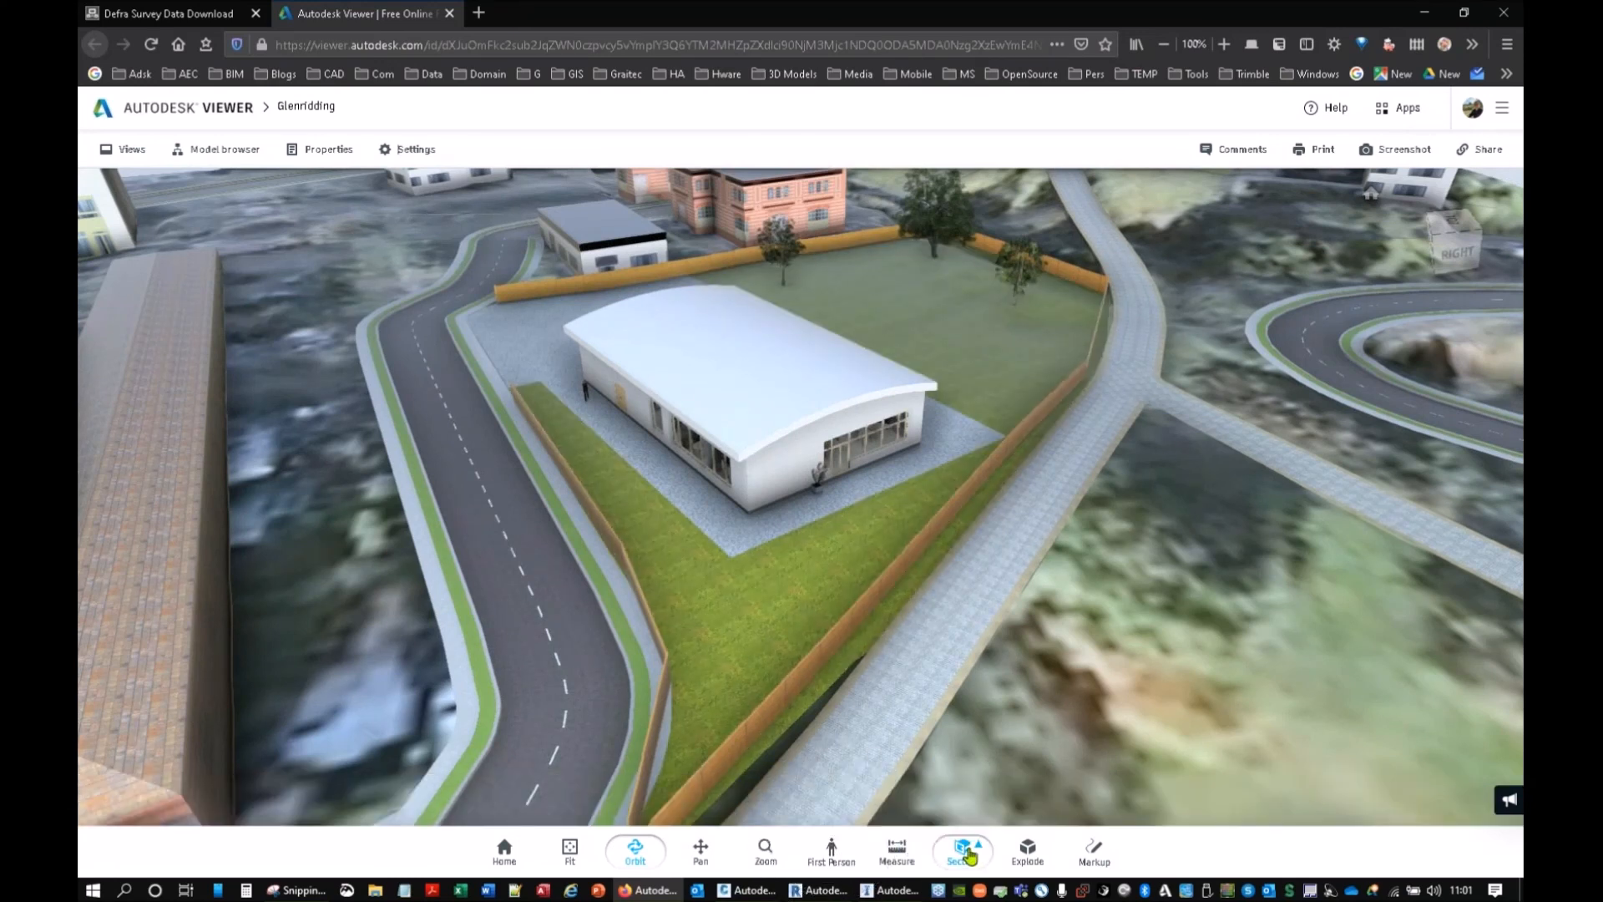
# Step: Section the shared model with an X plane and move the plane back into the new building to expose its offices
pyautogui.click(708, 803)
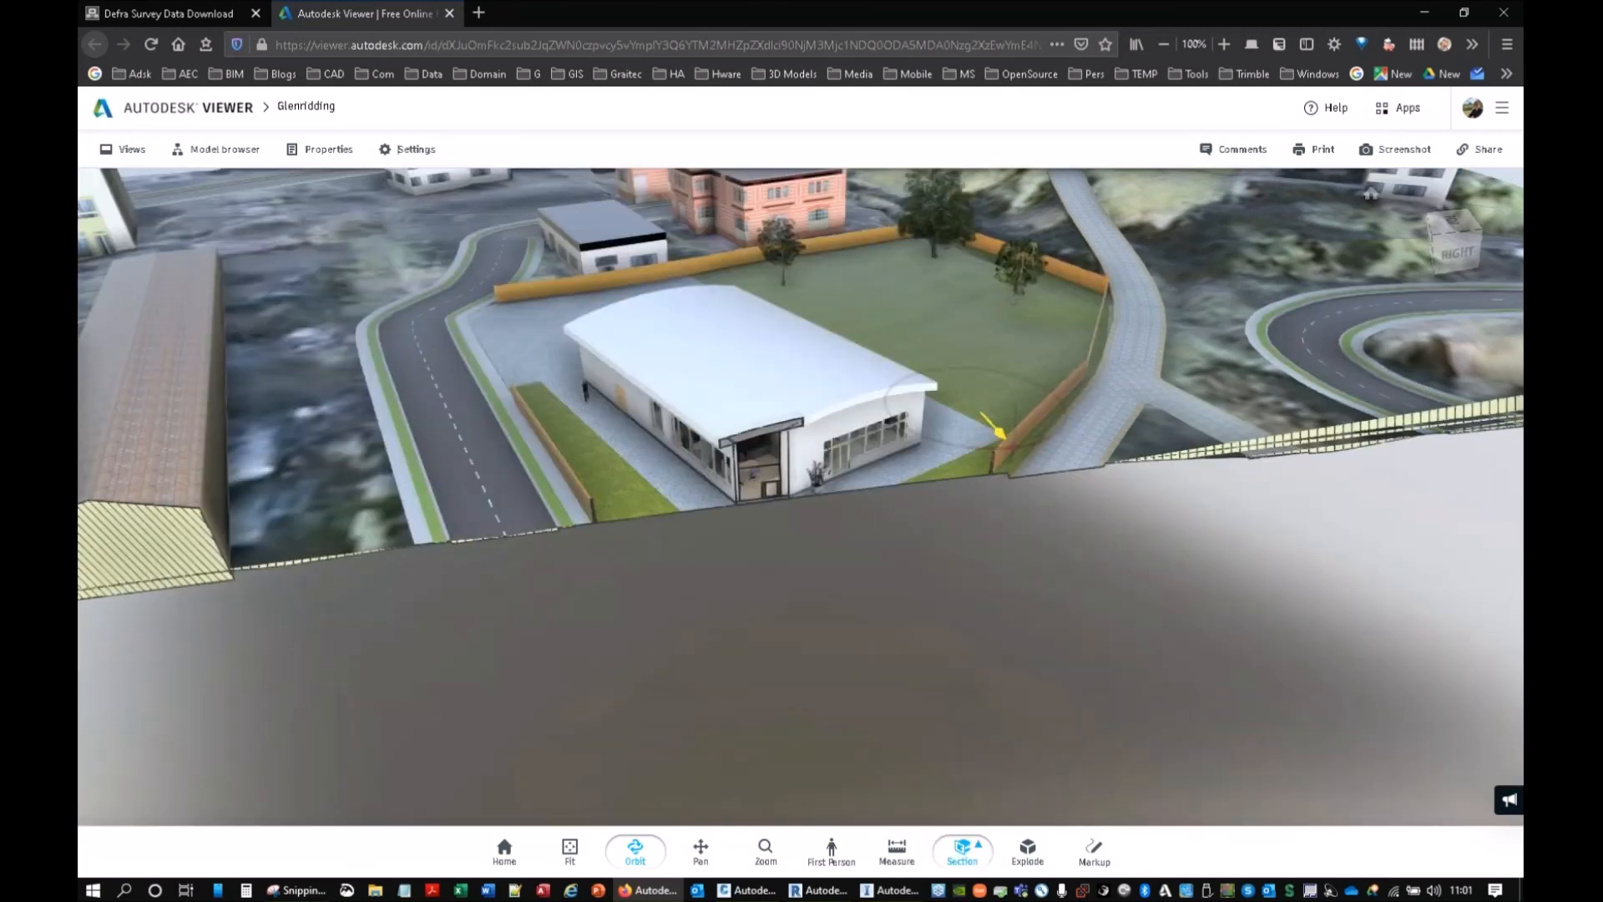
pyautogui.moveTo(1000, 432); pyautogui.dragTo(961, 384)
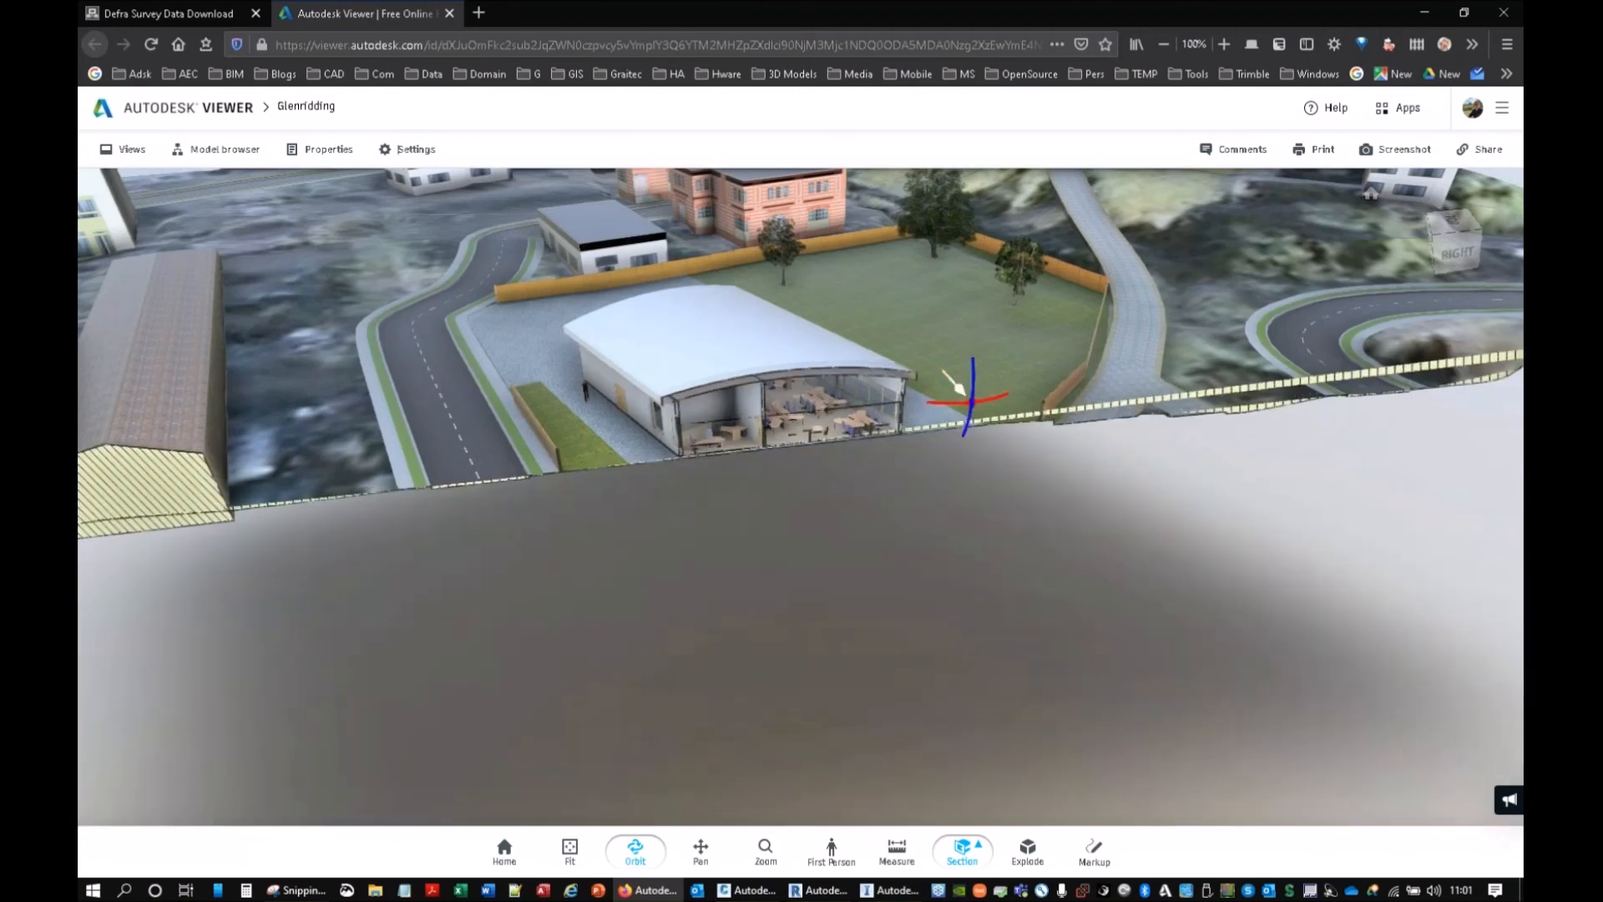
pyautogui.scroll(8, 853, 455)
pyautogui.scroll(-3, 854, 455)
pyautogui.moveTo(852, 443)
pyautogui.mouseDown(button='middle')
pyautogui.moveTo(843, 553)
pyautogui.moveTo(839, 405)
pyautogui.mouseUp(button='middle')
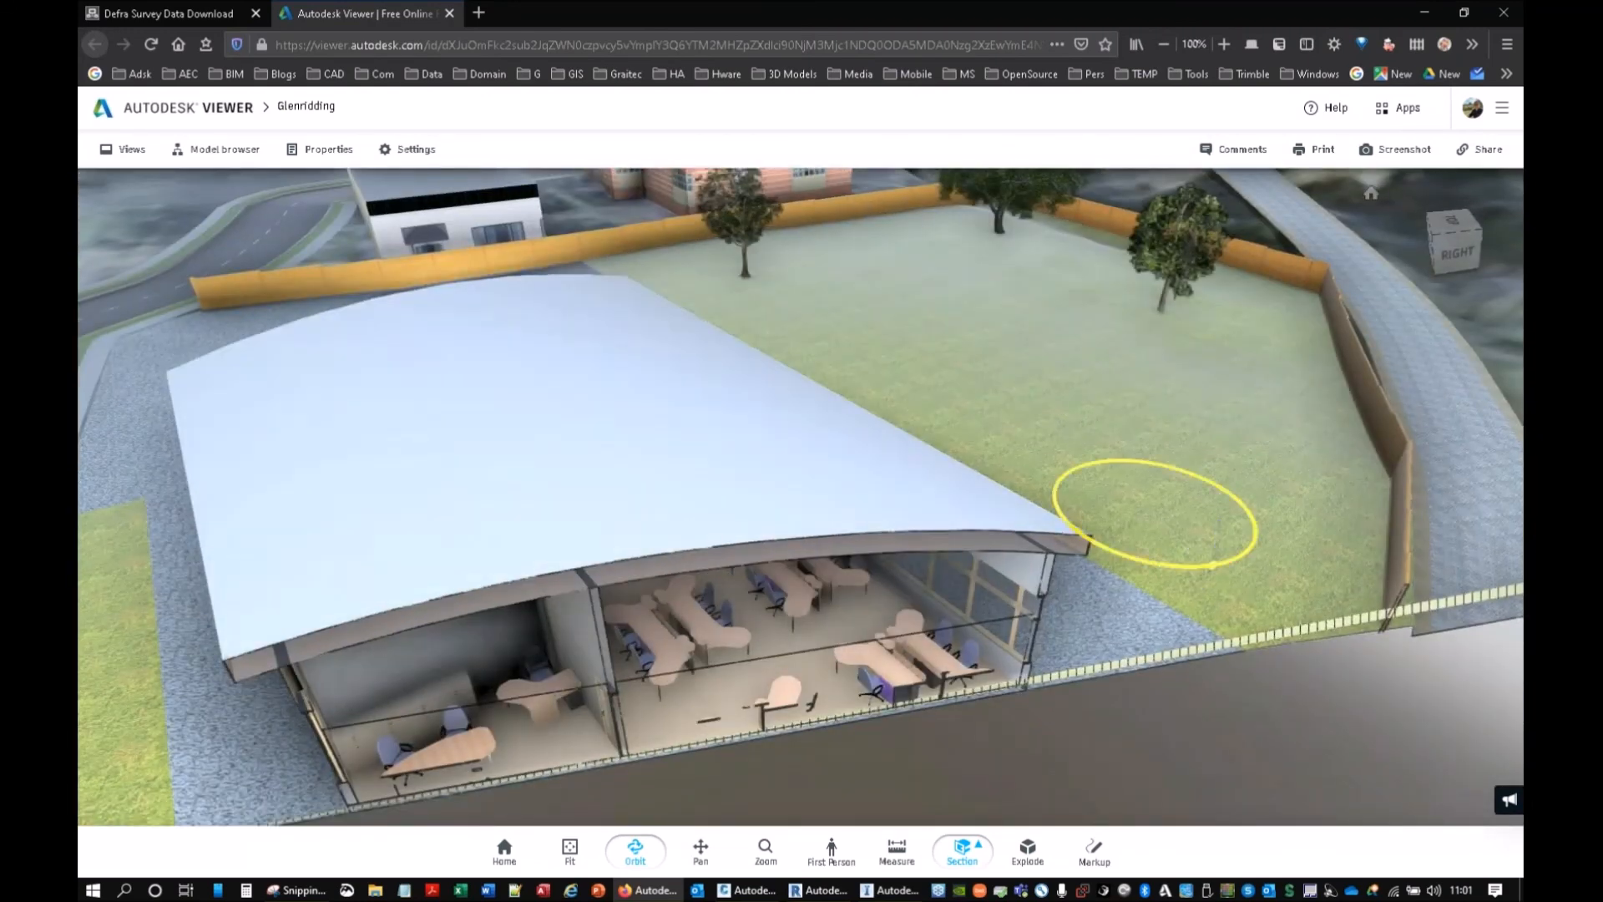
# Step: Rotate the section plane slightly about the vertical axis and inspect the cut office interior and the surrounding site
pyautogui.moveTo(1213, 565); pyautogui.dragTo(1236, 558)
pyautogui.scroll(6, 952, 684)
pyautogui.scroll(-3, 952, 685)
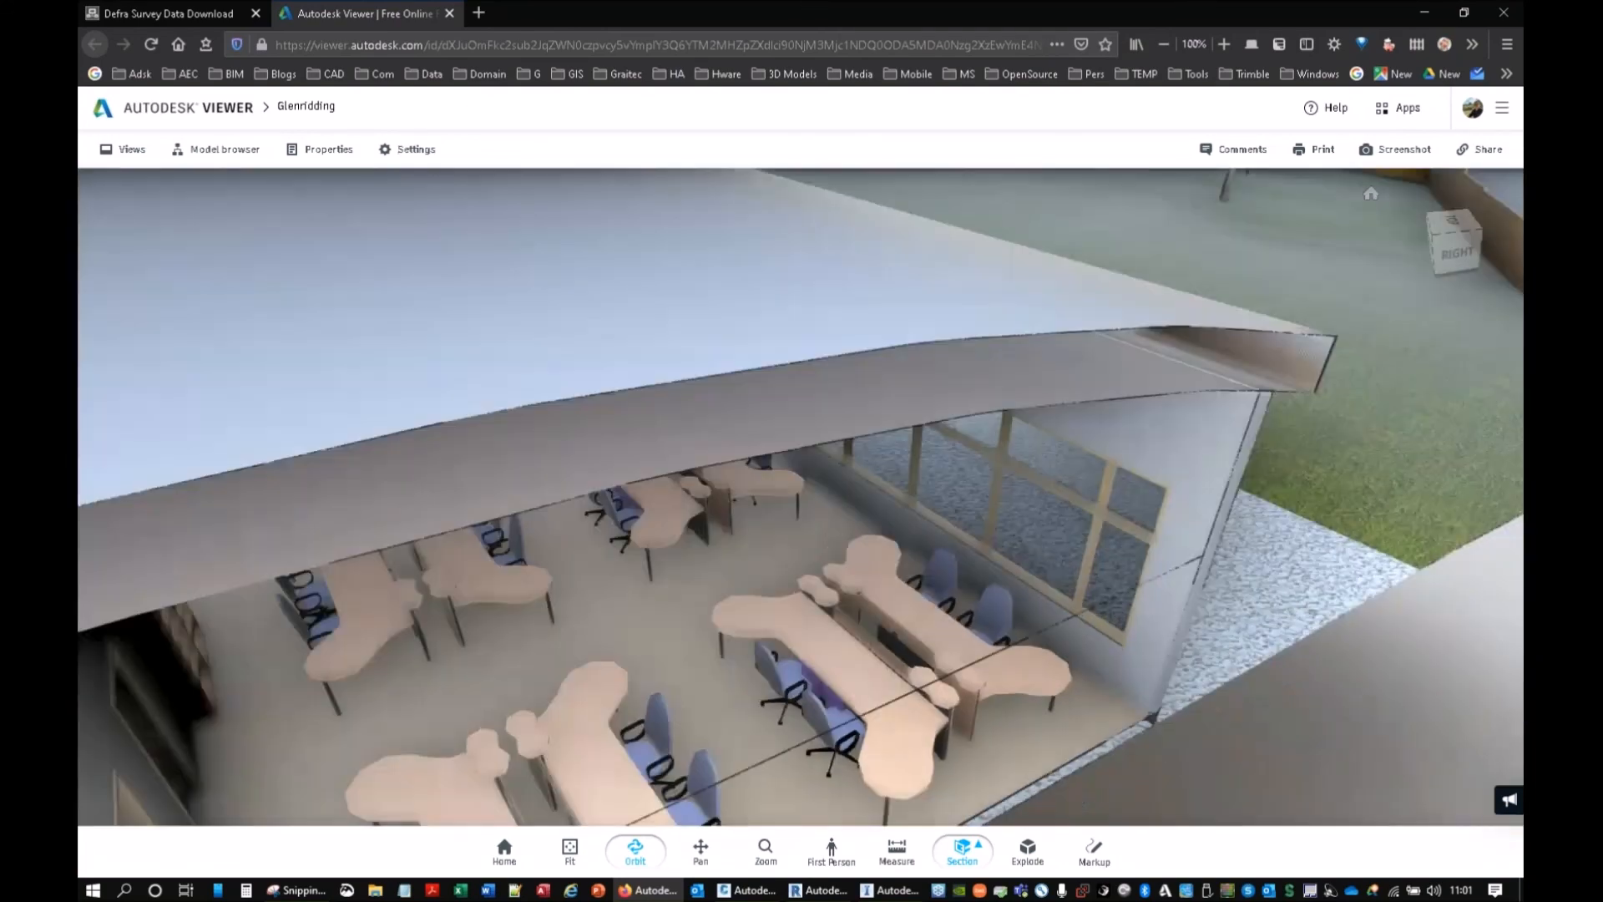
pyautogui.scroll(-8, 951, 685)
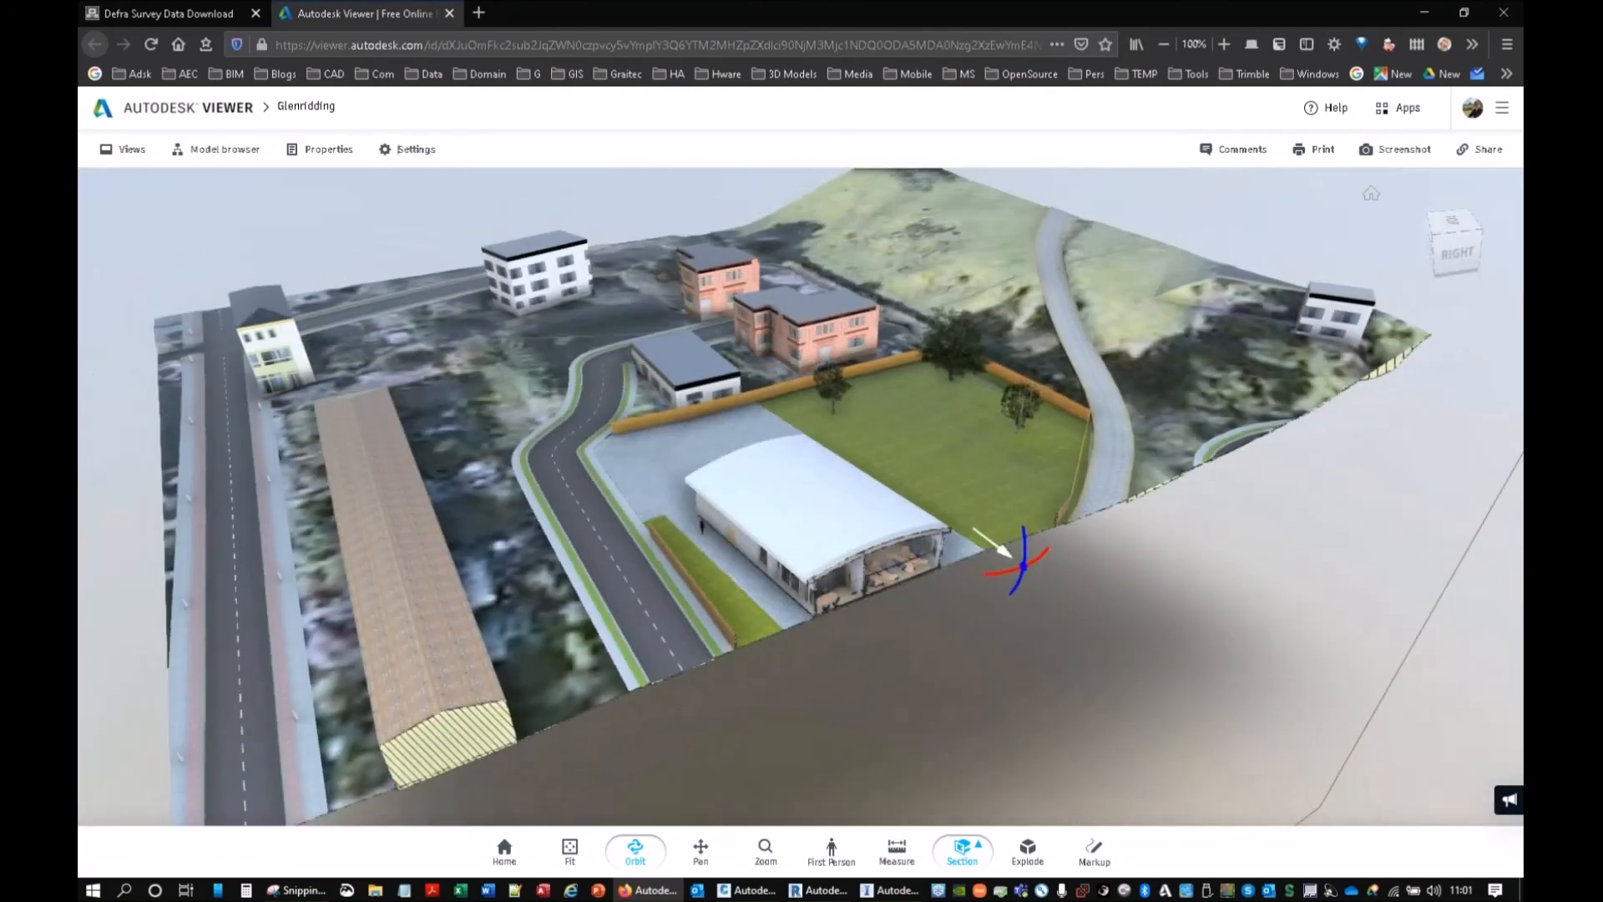